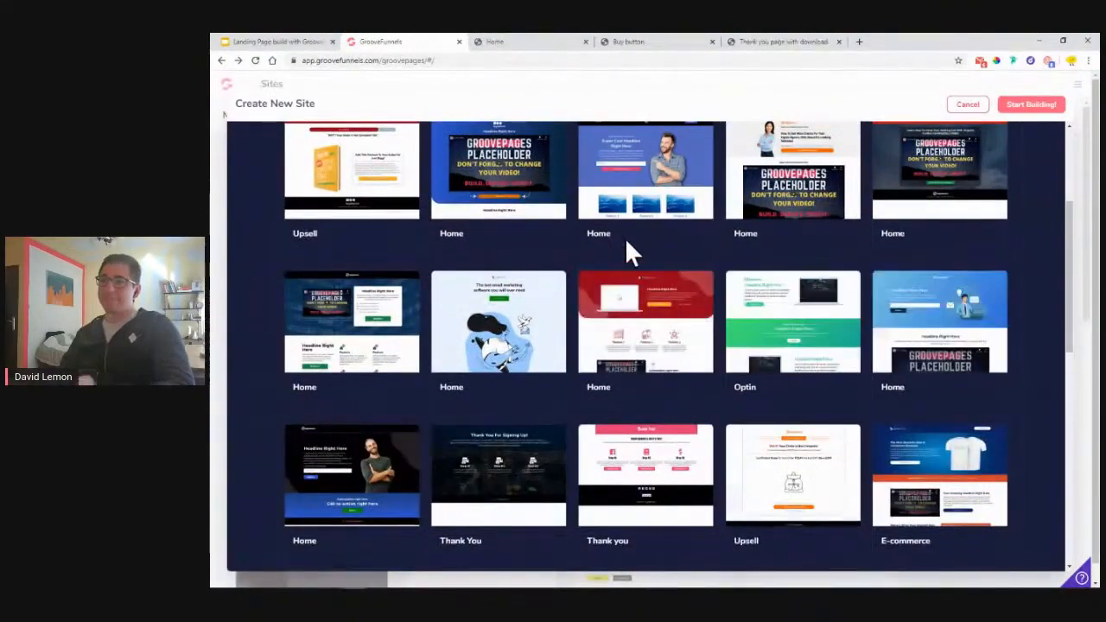
# - Pick Blank Template (Start from scratch) at the top of the Create New Site gallery
pyautogui.scroll(-1, 621, 254)
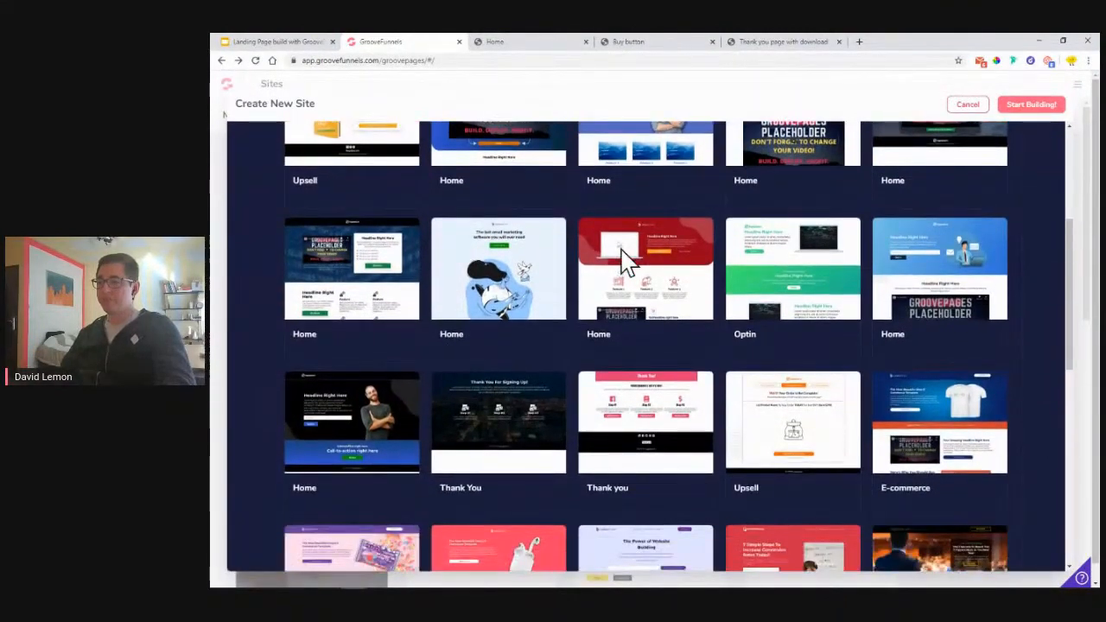
pyautogui.scroll(-3, 624, 260)
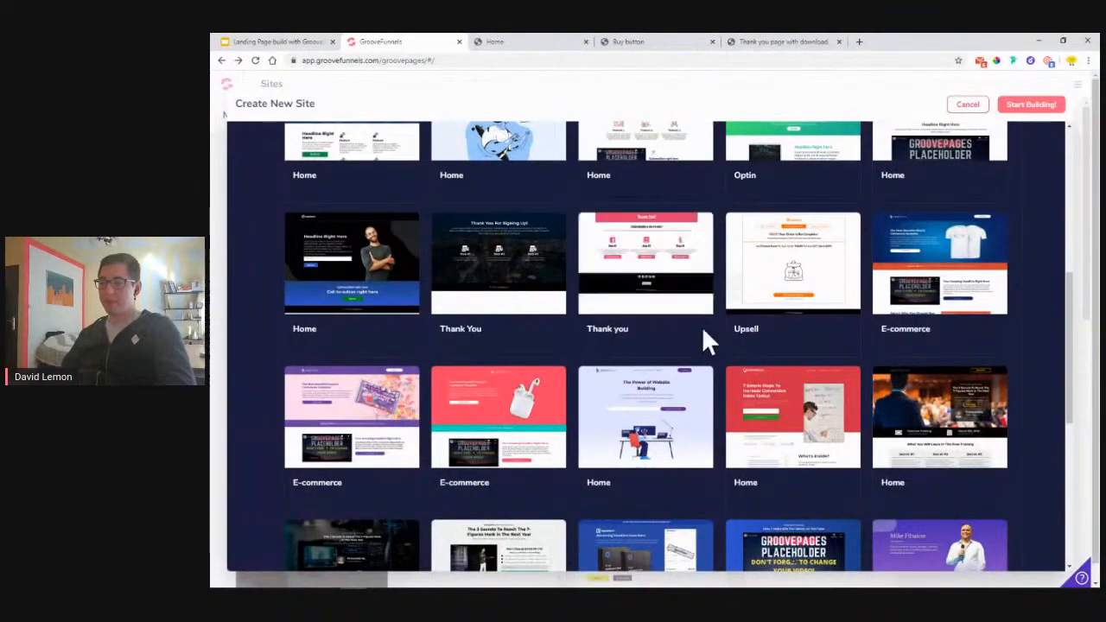
pyautogui.moveTo(785, 420)
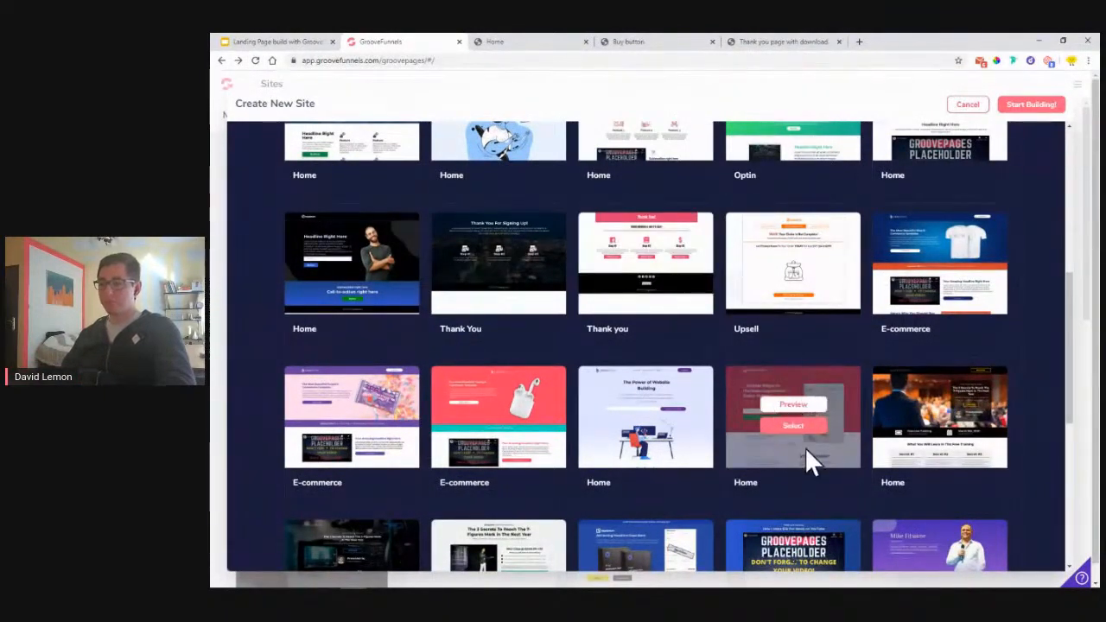
pyautogui.moveTo(523, 430)
pyautogui.moveTo(307, 446)
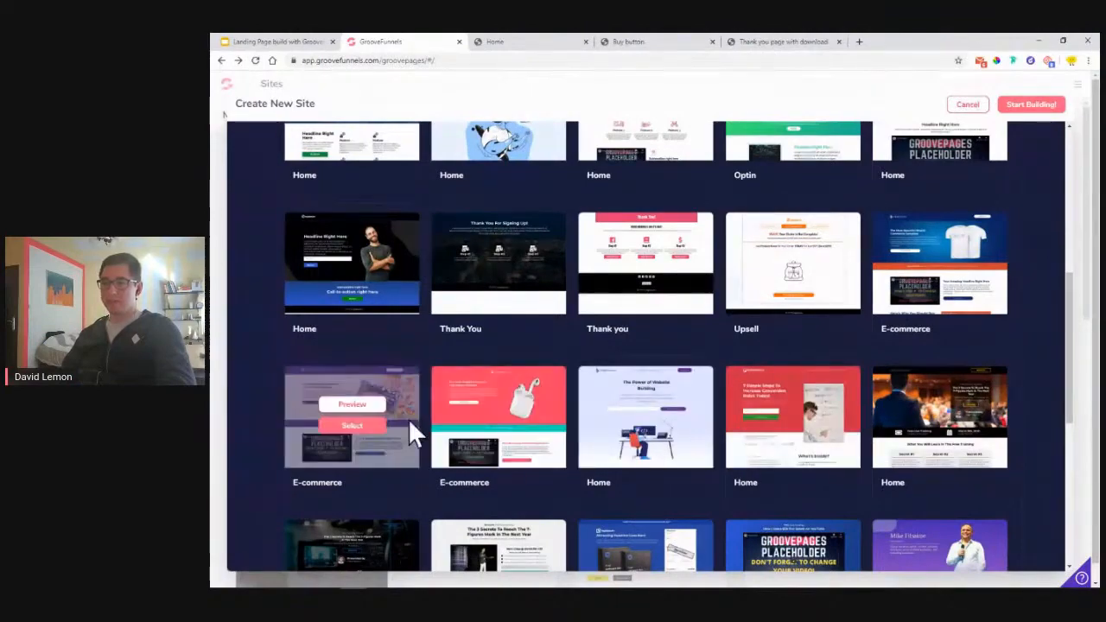
pyautogui.scroll(5, 243, 397)
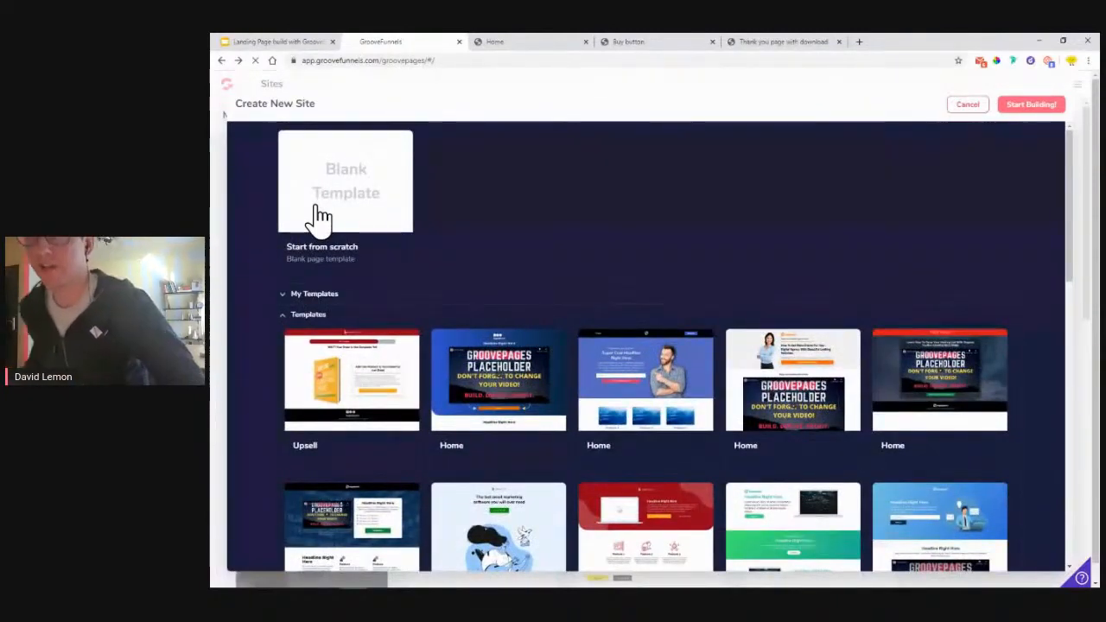
pyautogui.click(320, 217)
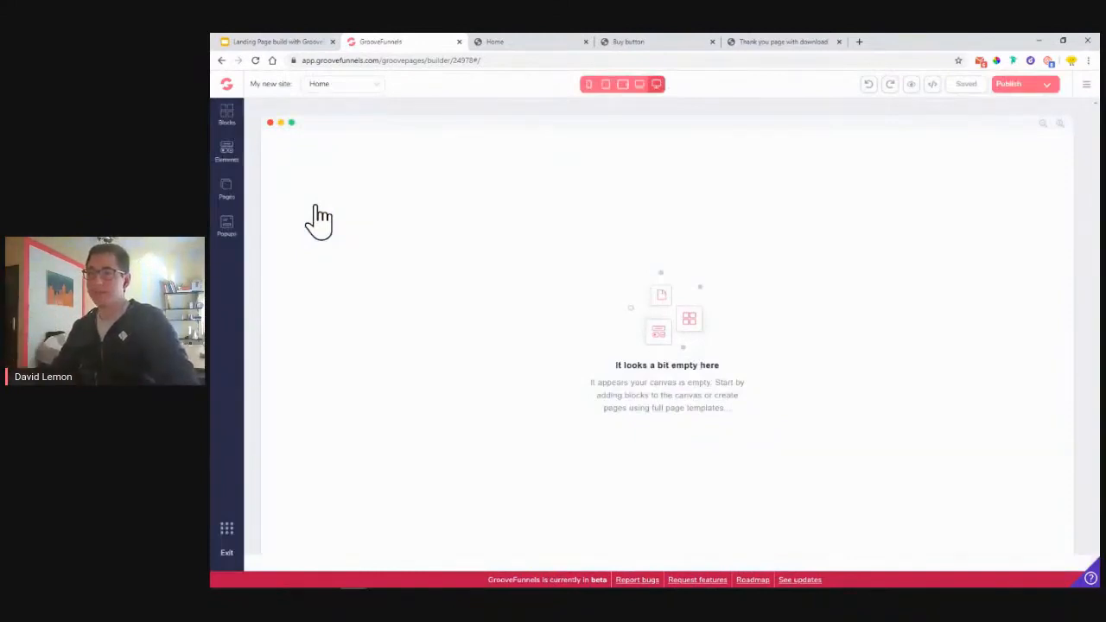
# - Review the LemonAid reference page, then bring up the Blocks library in the builder
pyautogui.click(489, 43)
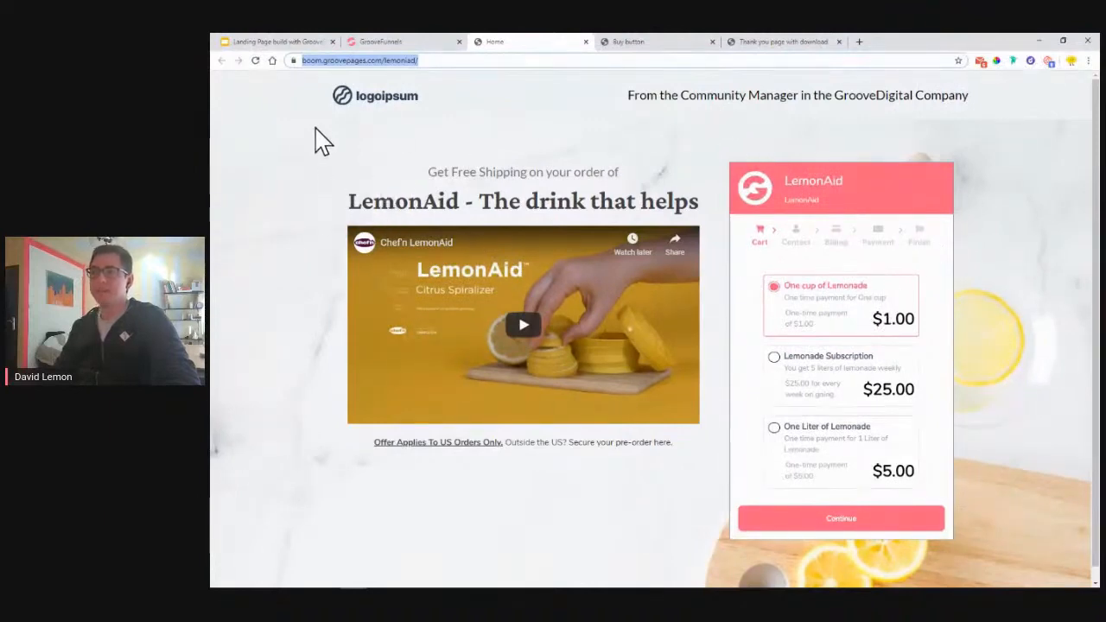
pyautogui.click(383, 43)
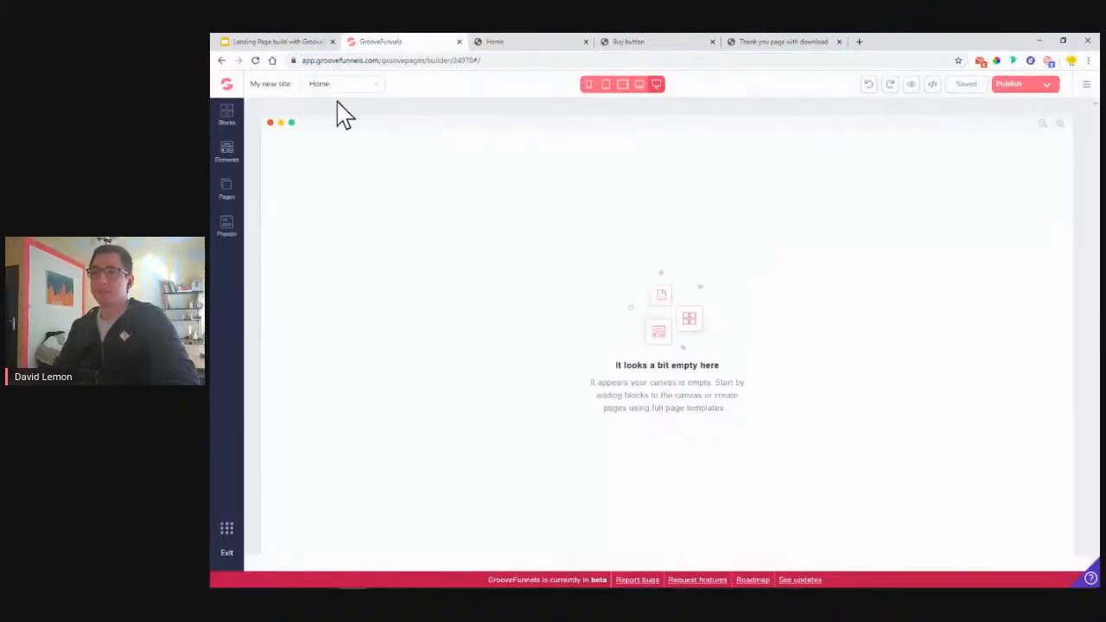
pyautogui.click(230, 121)
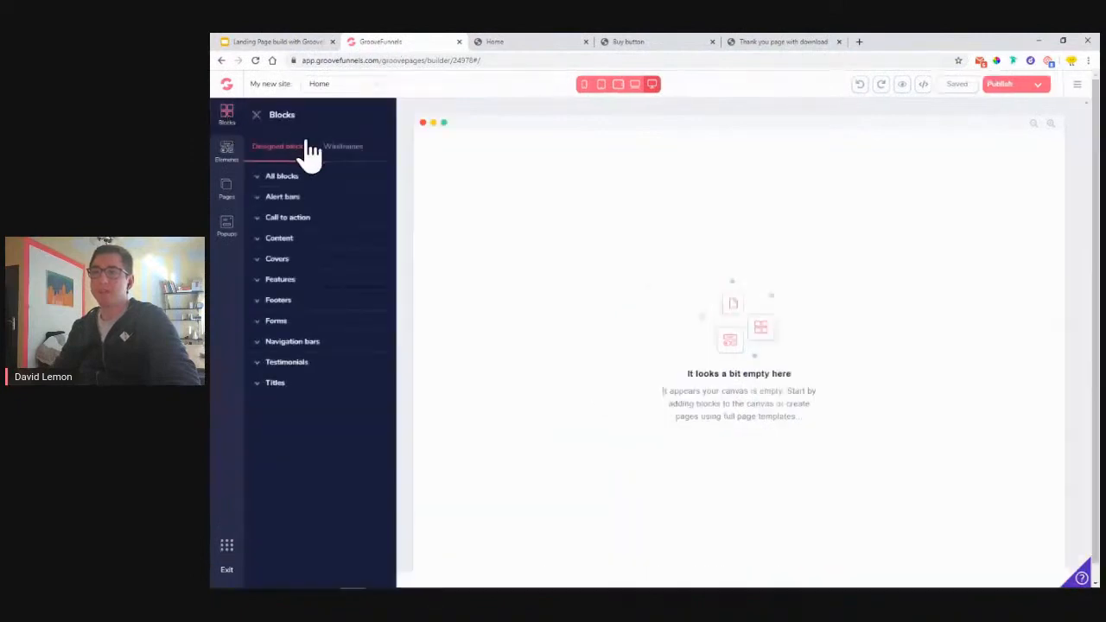
# - Drag a wireframe navigation bar with the logoipsum logo to the top of the page
pyautogui.click(350, 152)
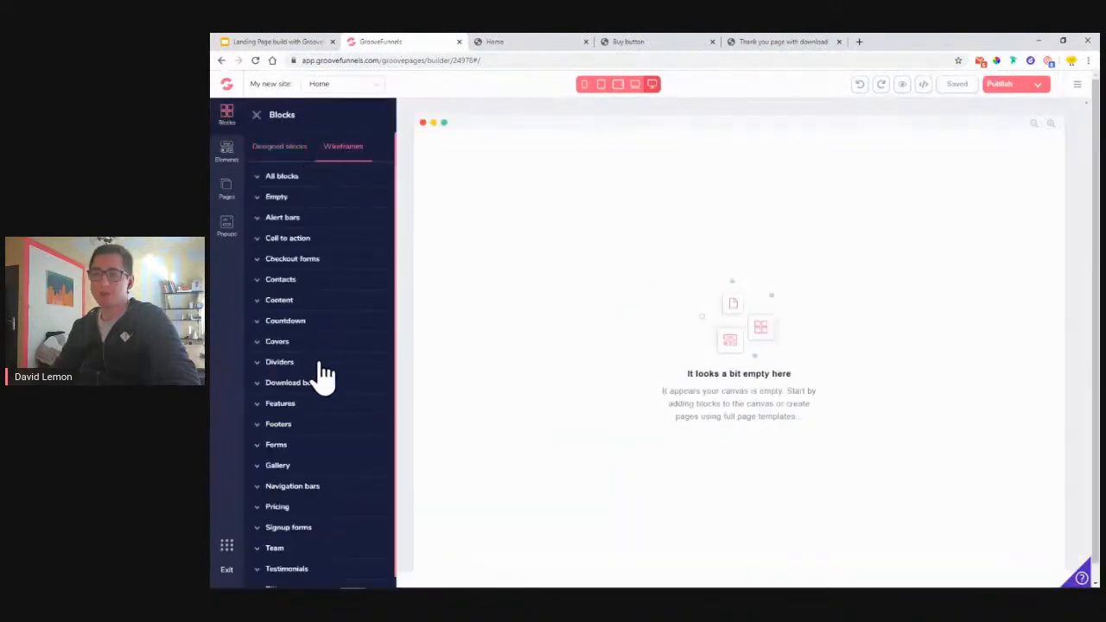
pyautogui.scroll(-1, 302, 437)
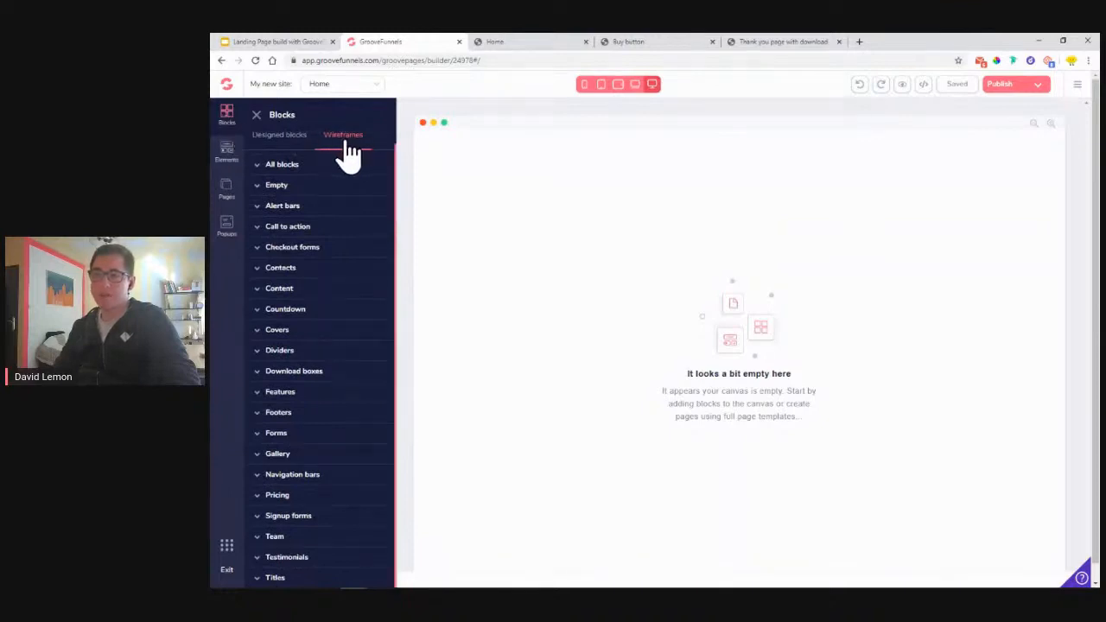
pyautogui.click(311, 476)
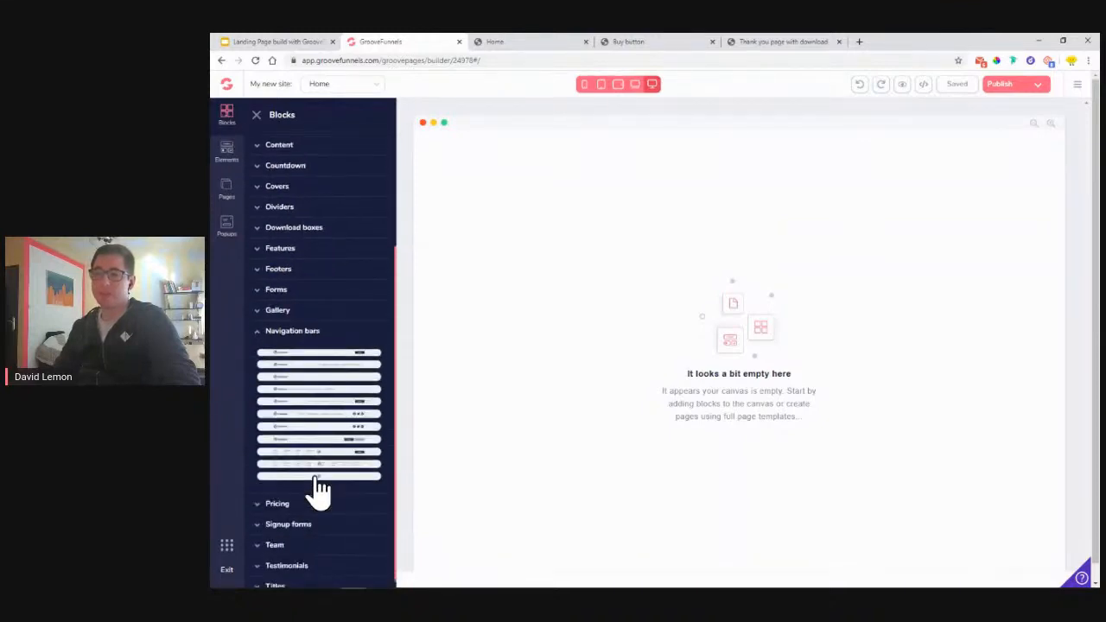
pyautogui.moveTo(322, 350); pyautogui.dragTo(667, 191)
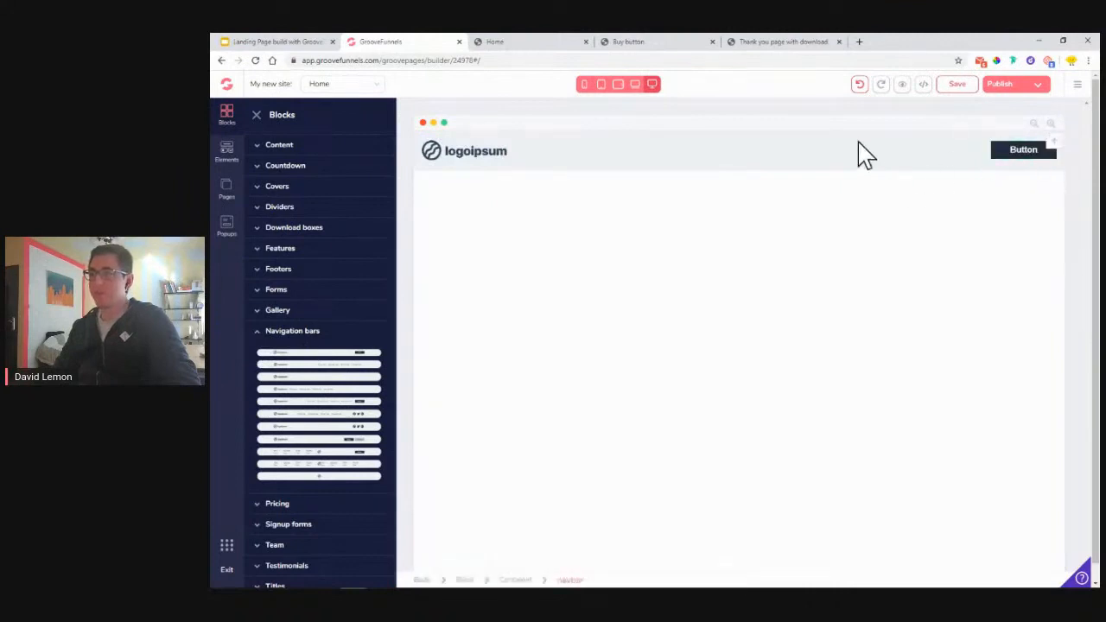
pyautogui.click(540, 45)
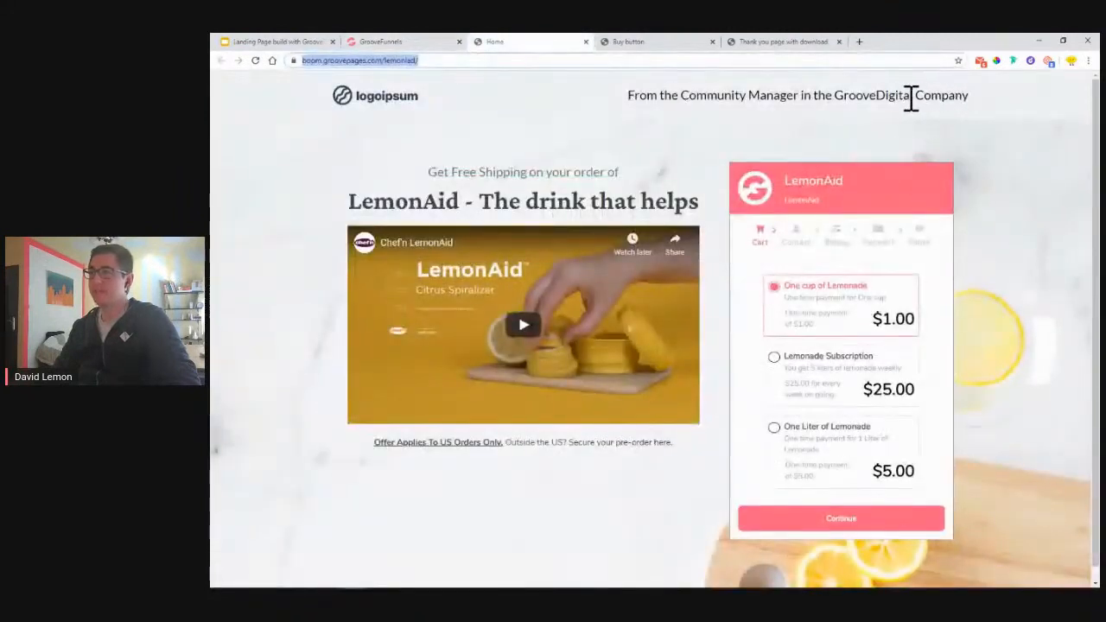
pyautogui.click(380, 41)
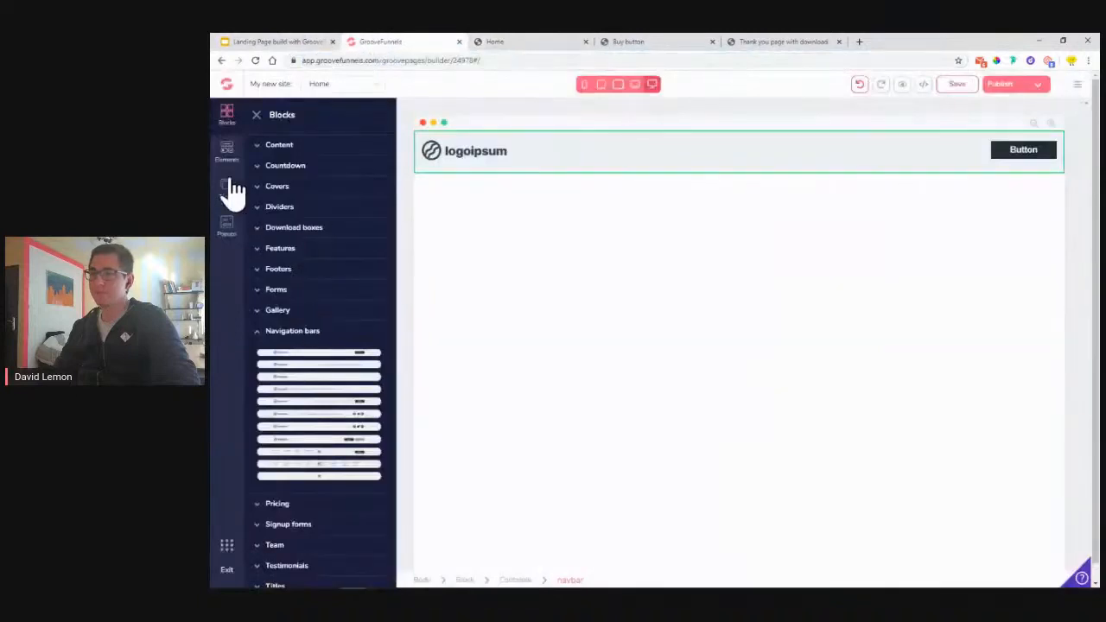
# - Drop an H2 heading into the navbar and delete its default Button
pyautogui.click(227, 154)
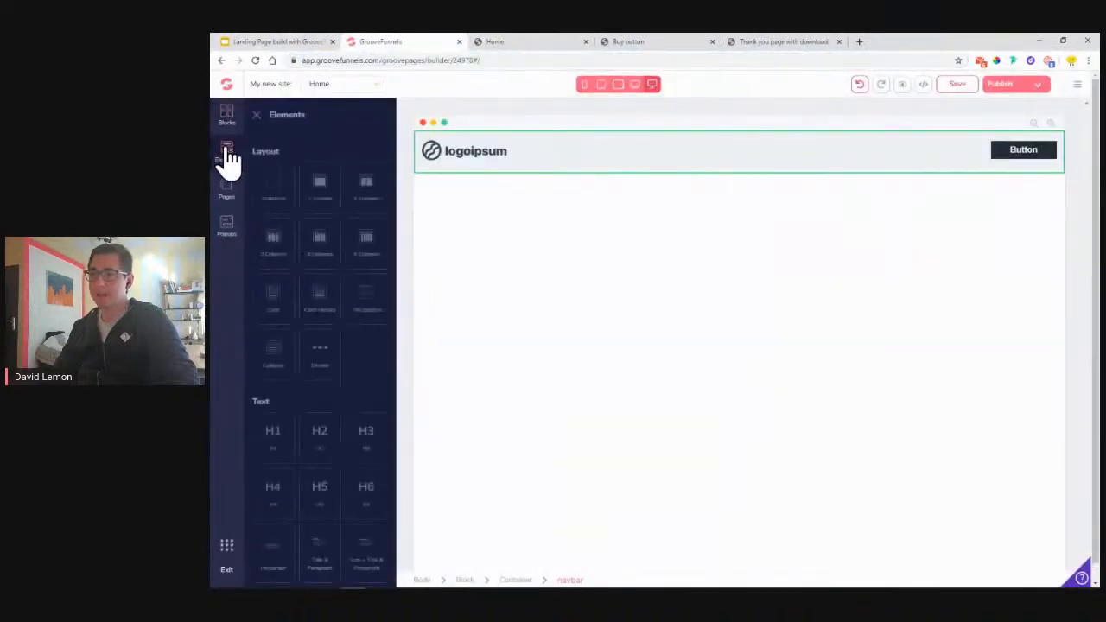
pyautogui.scroll(-1, 311, 346)
pyautogui.moveTo(317, 386); pyautogui.dragTo(982, 154)
pyautogui.click(1011, 157)
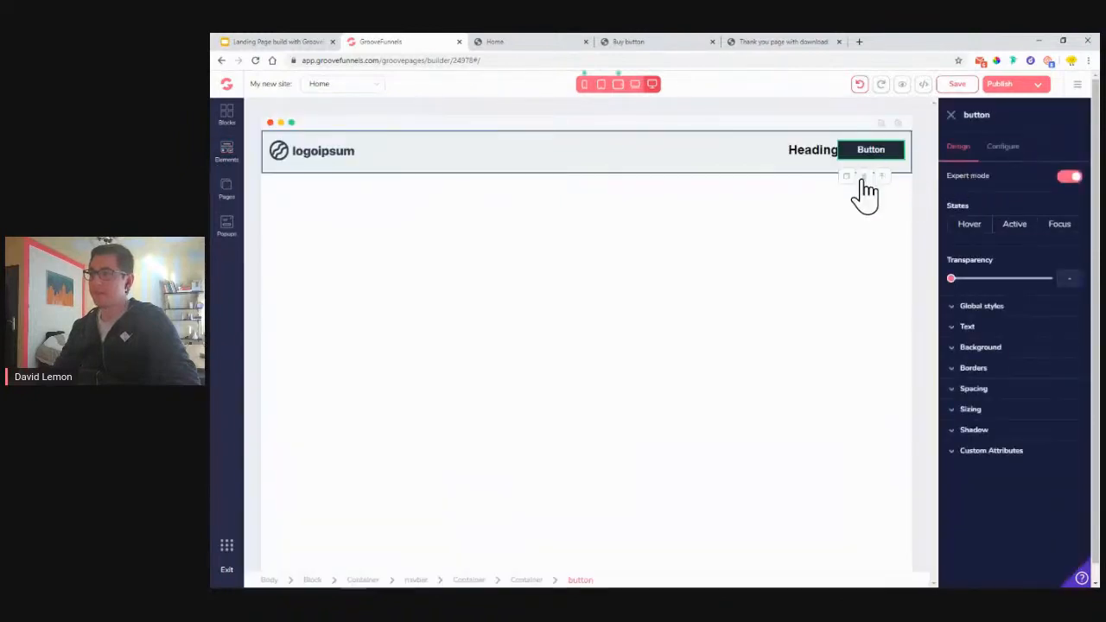
pyautogui.click(864, 176)
pyautogui.click(687, 347)
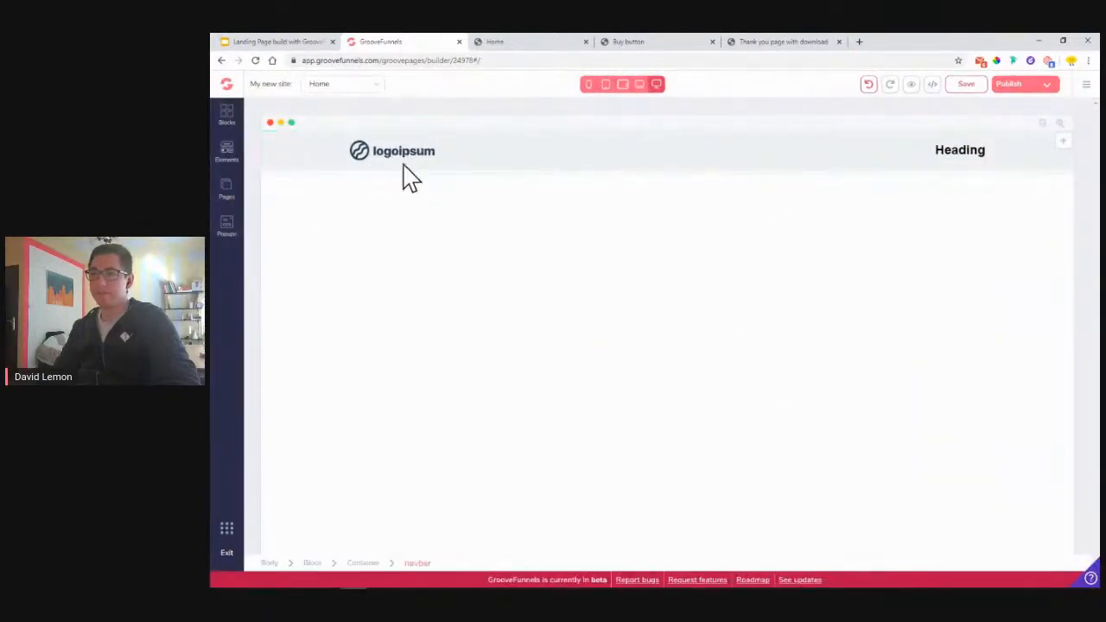
pyautogui.click(231, 117)
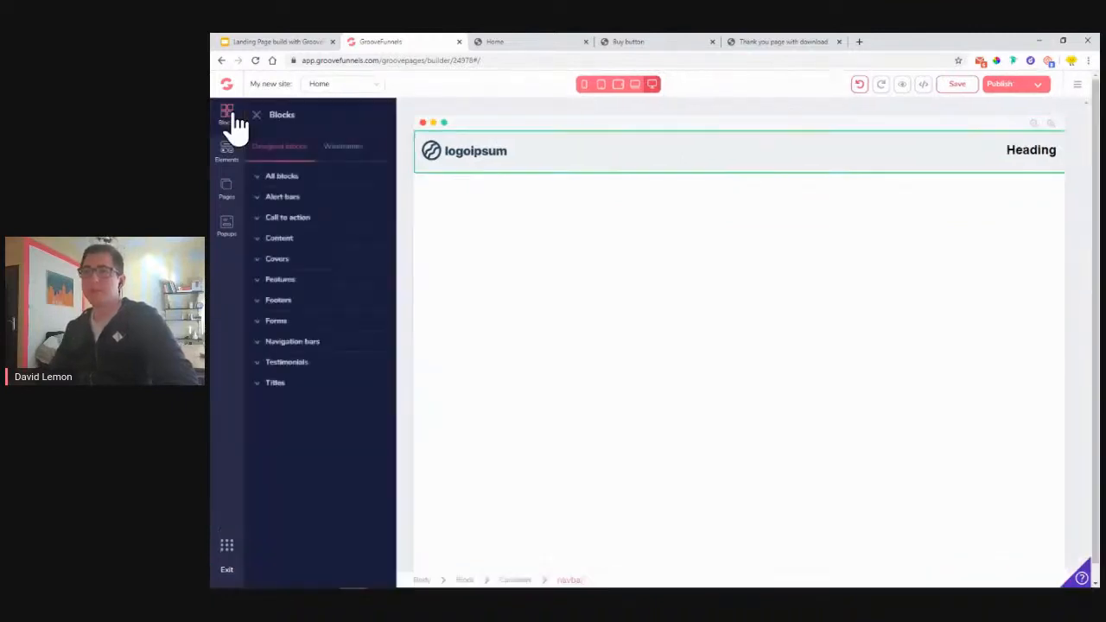
# - Place the headline-plus-video wireframe cover below the navbar, then close the Blocks panel
pyautogui.click(343, 152)
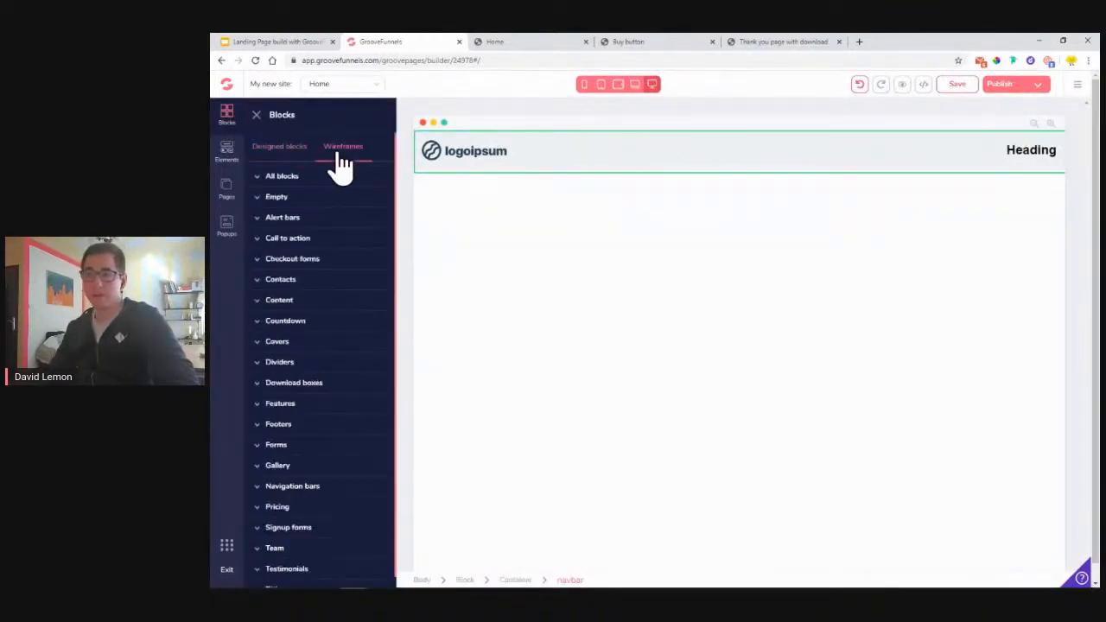
pyautogui.click(295, 344)
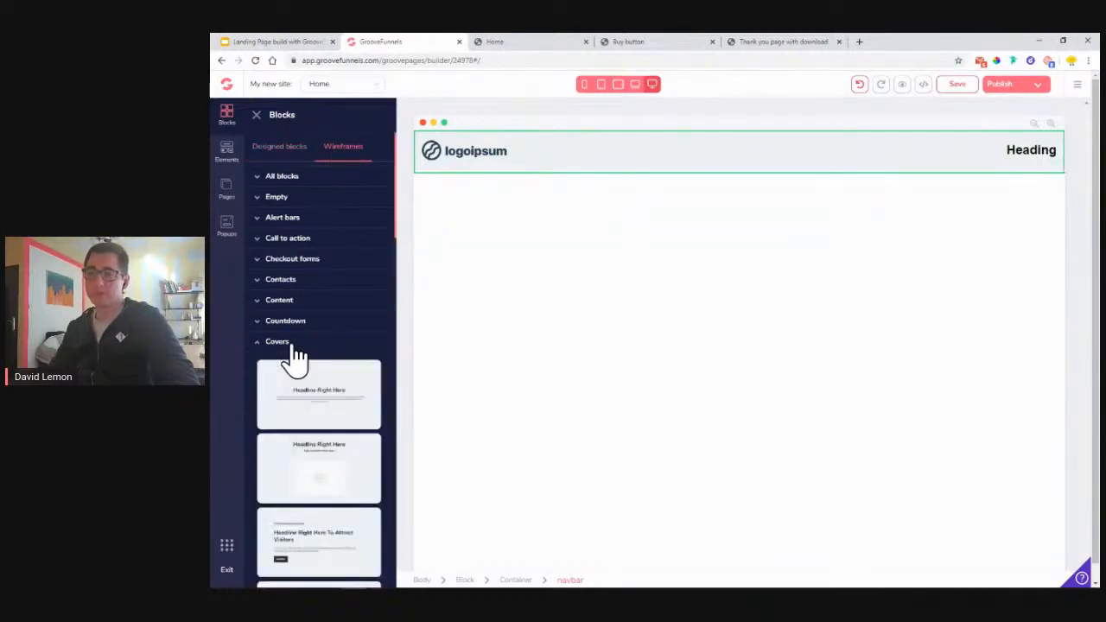
pyautogui.scroll(-1, 297, 358)
pyautogui.click(518, 42)
pyautogui.click(497, 61)
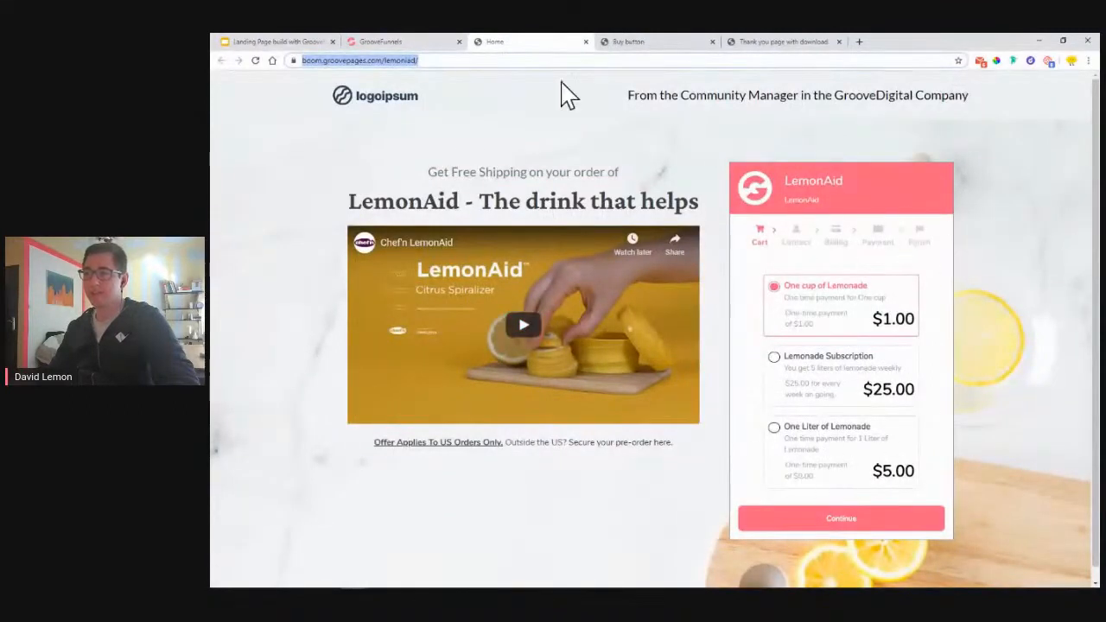
pyautogui.click(398, 44)
pyautogui.scroll(-5, 374, 268)
pyautogui.scroll(-8, 373, 258)
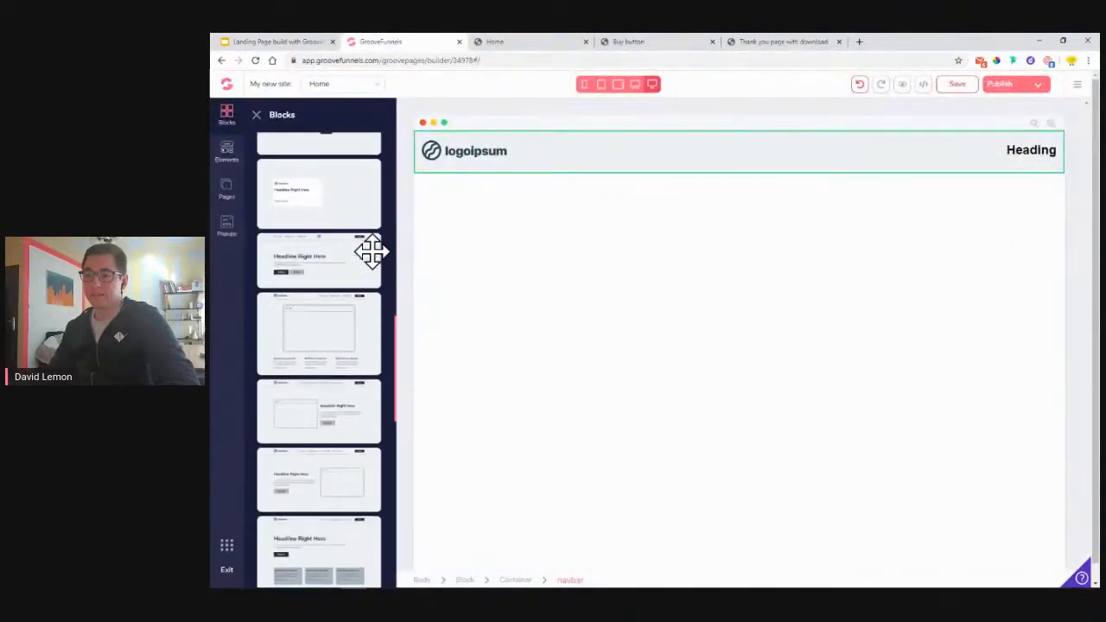
pyautogui.scroll(-2, 372, 252)
pyautogui.scroll(5, 371, 251)
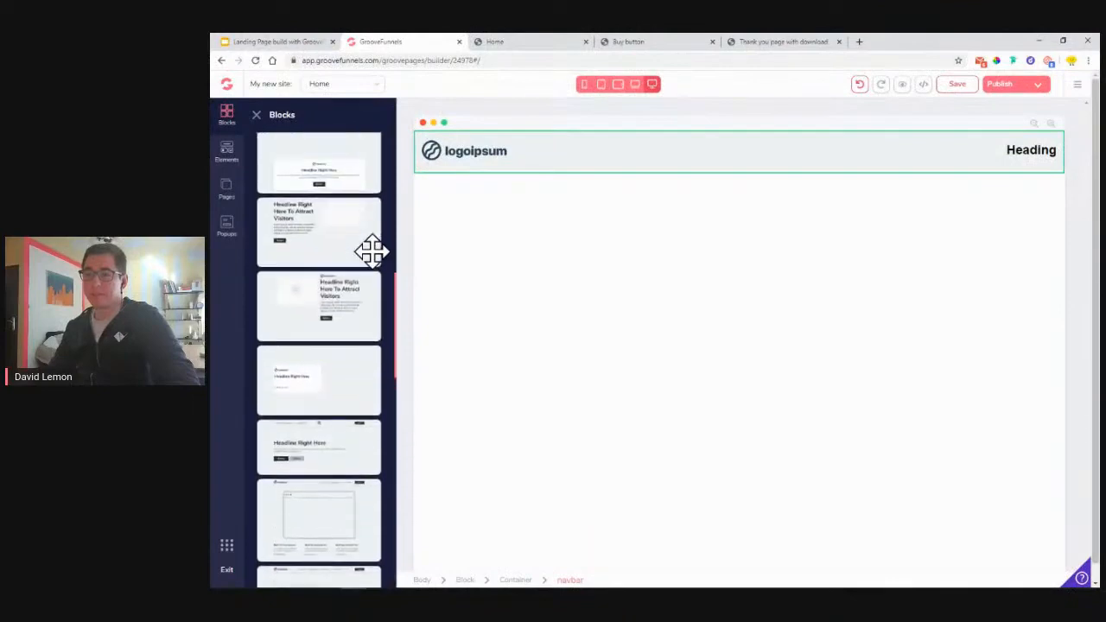
pyautogui.moveTo(308, 302); pyautogui.dragTo(620, 265)
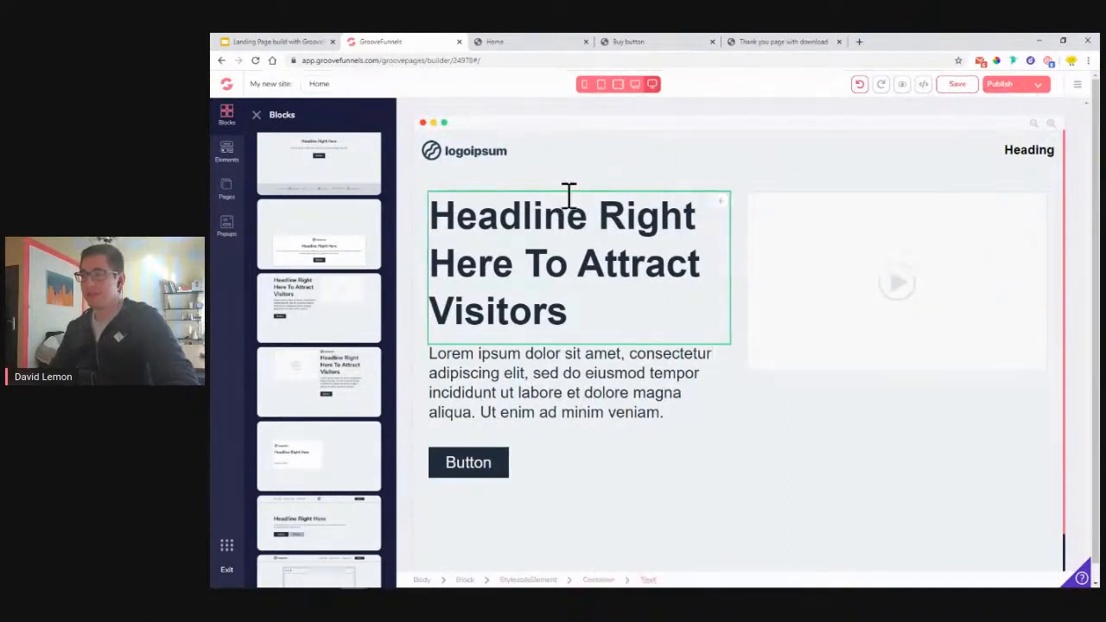
pyautogui.click(257, 115)
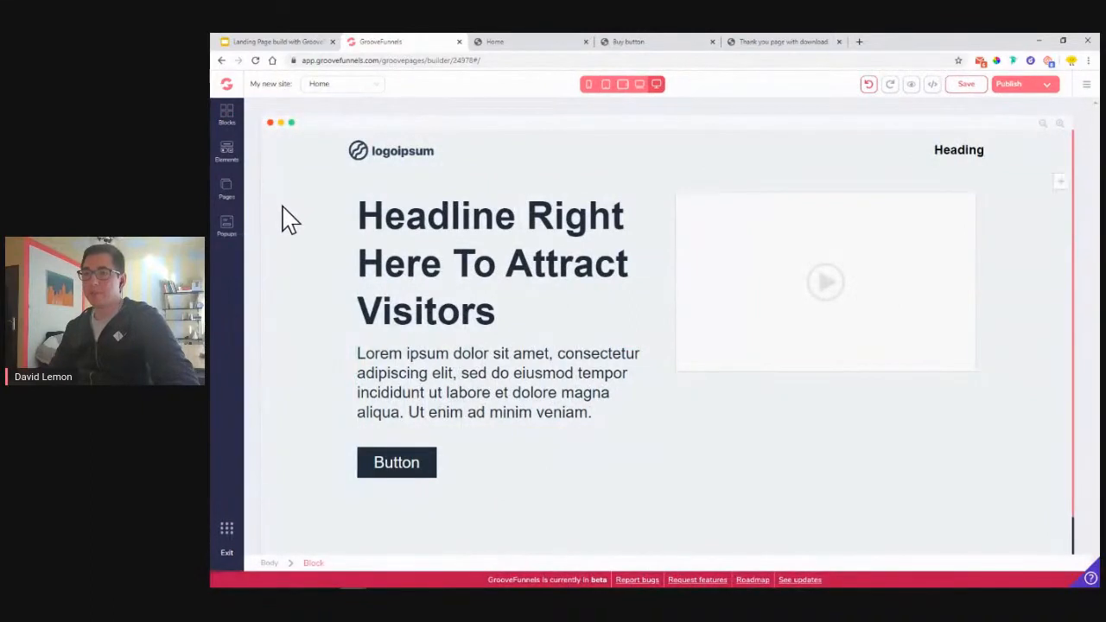
# - Select the cover block and choose an image from its Background settings
pyautogui.click(285, 217)
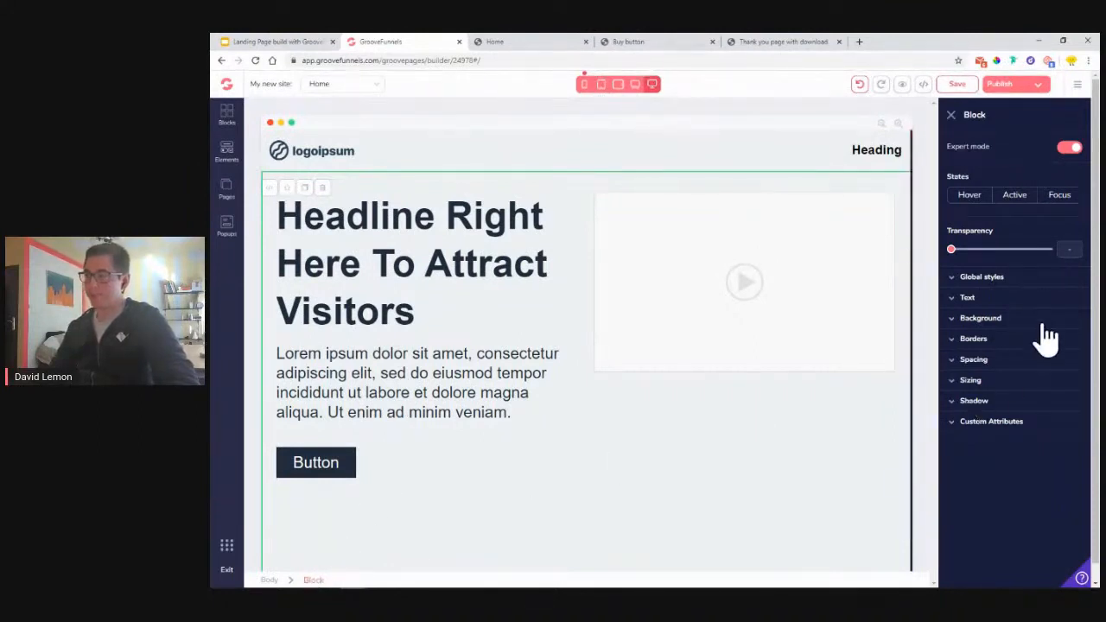
pyautogui.click(990, 320)
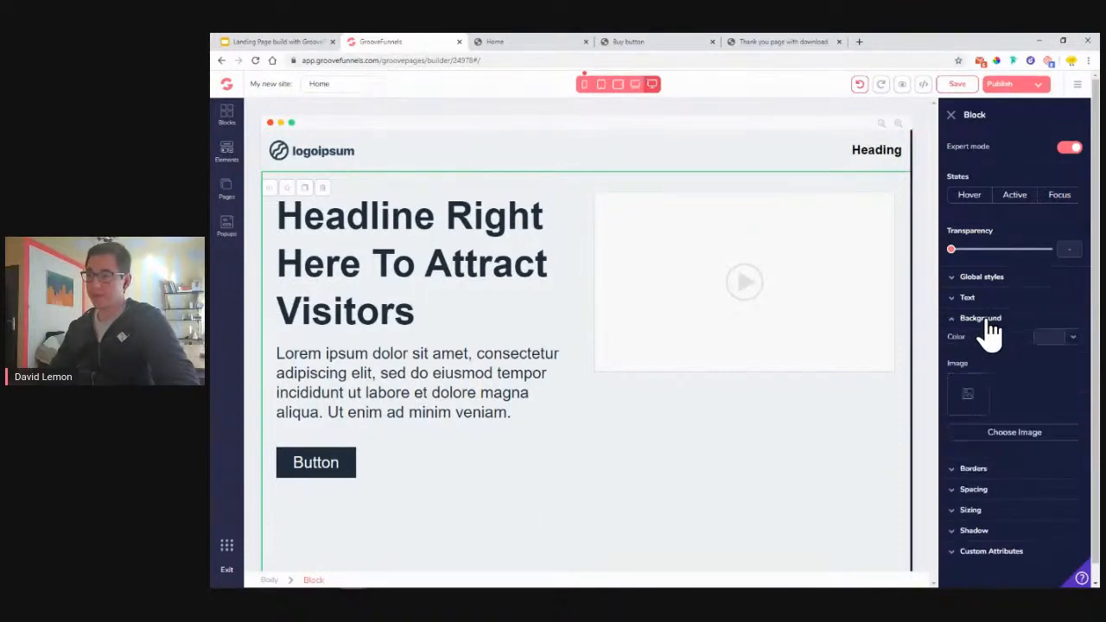
pyautogui.click(1019, 434)
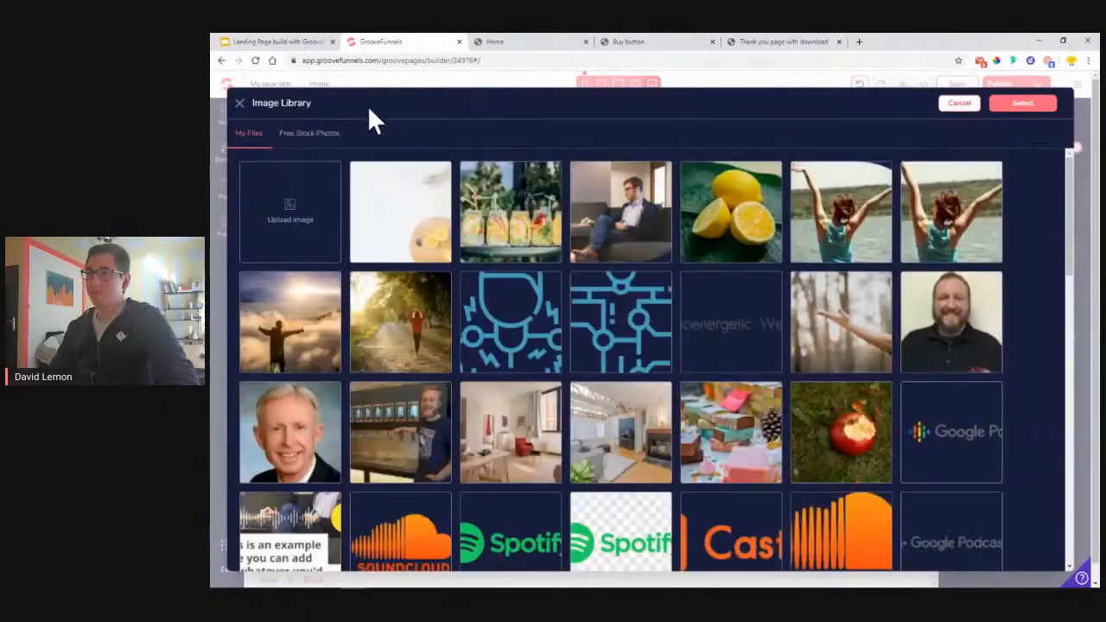
# - Save a lemon stock photo and rotate it 180 degrees in the crop editor
pyautogui.click(298, 138)
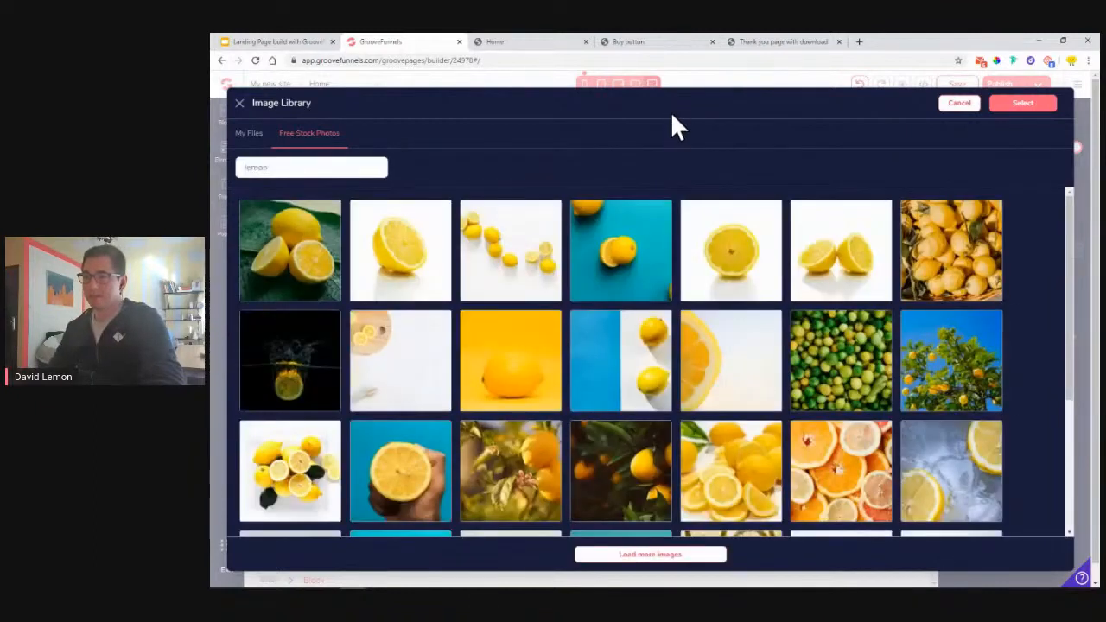
pyautogui.click(386, 346)
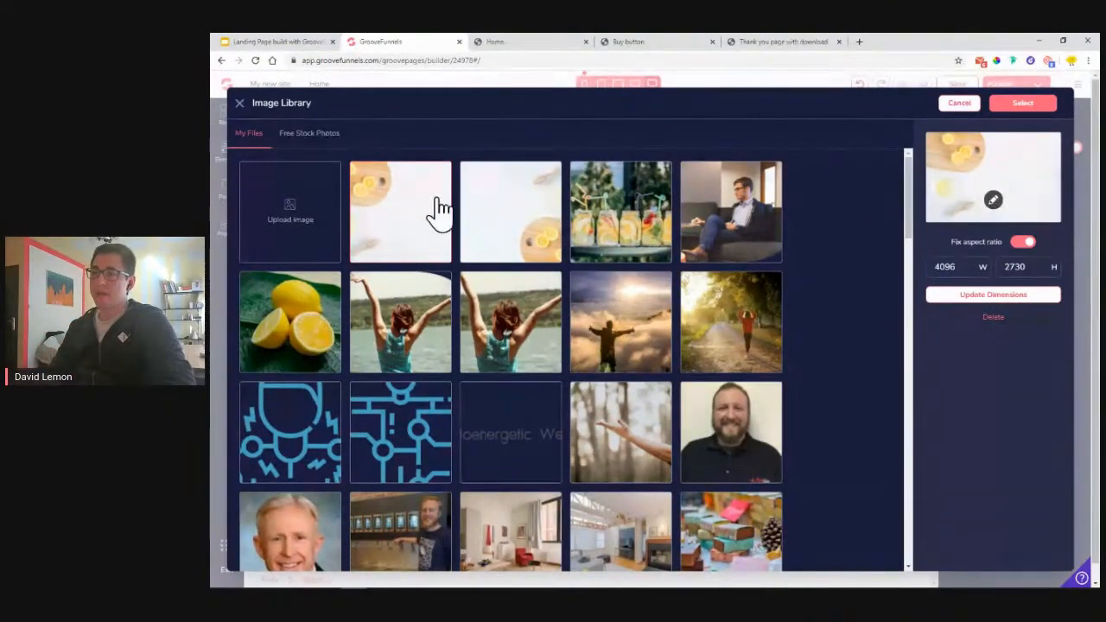
pyautogui.click(994, 201)
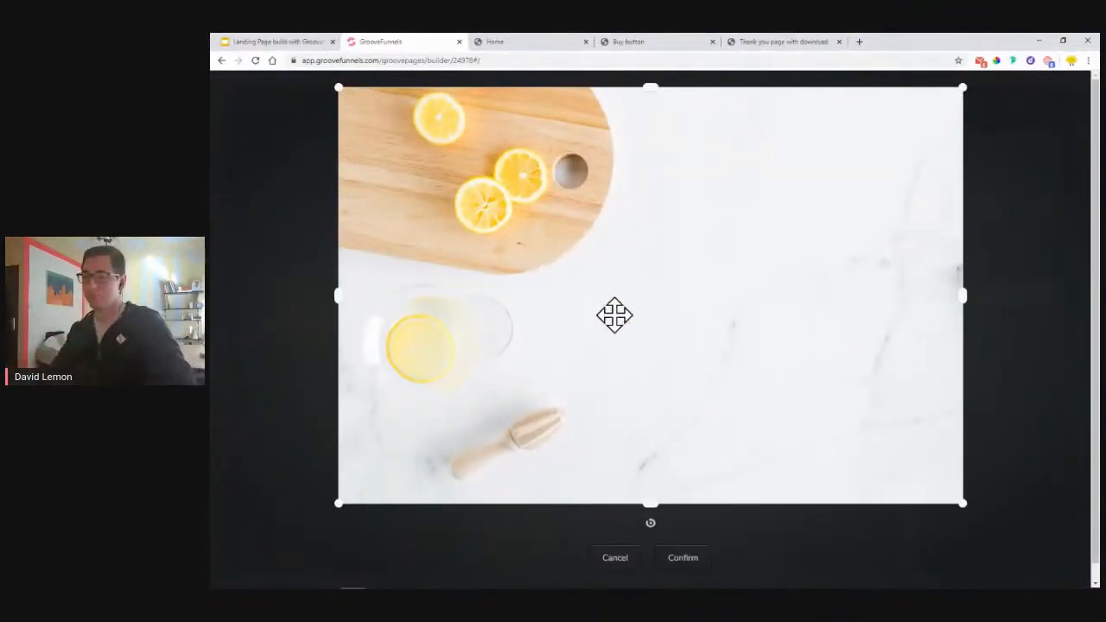
pyautogui.click(652, 526)
pyautogui.click(652, 527)
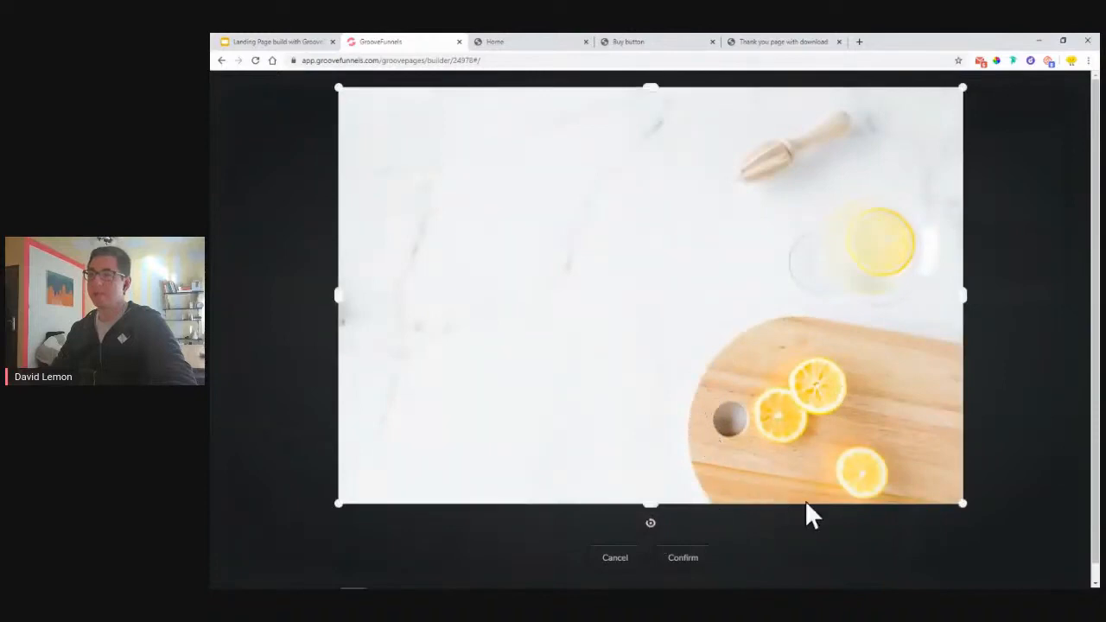
pyautogui.click(696, 558)
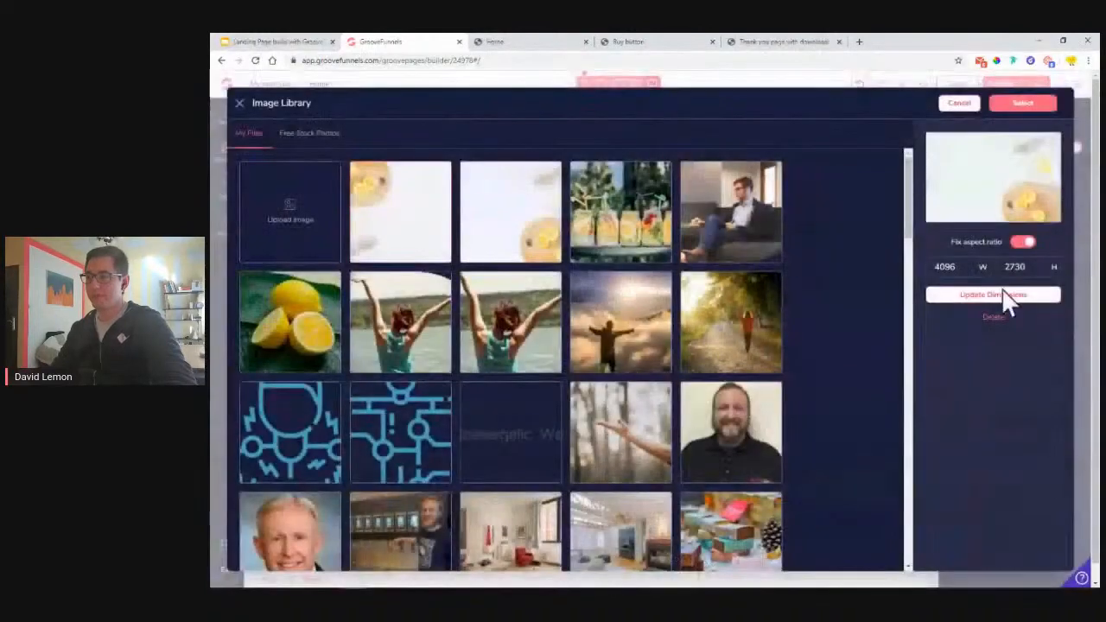
# - Resize the lemon photo to 1920 × 1279 and apply it as the hero background
pyautogui.doubleClick(961, 268)
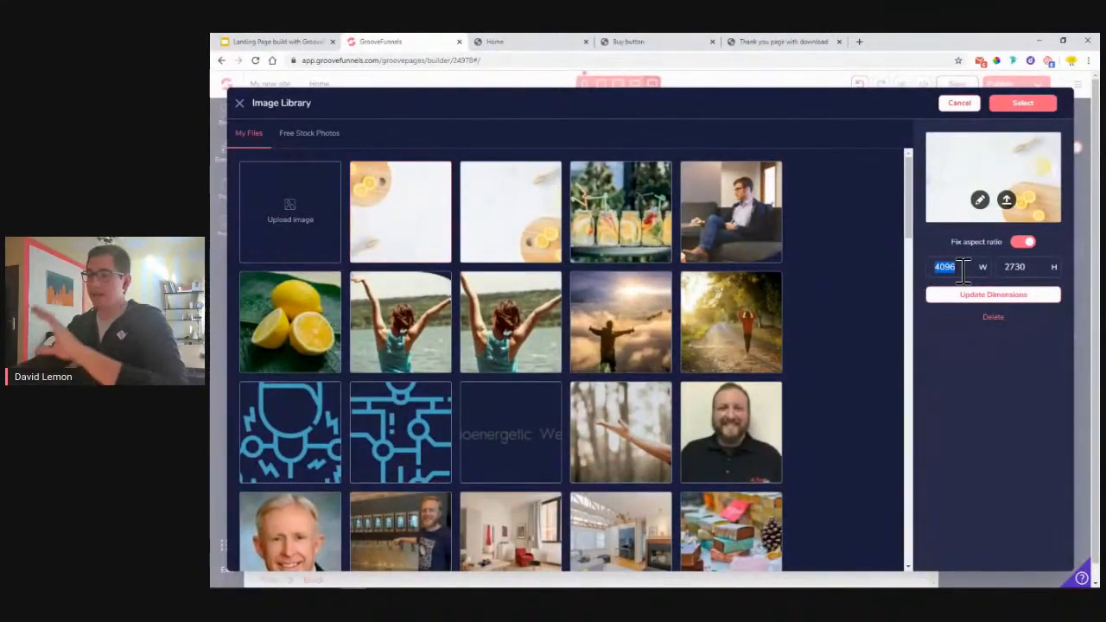
pyautogui.write('1920')
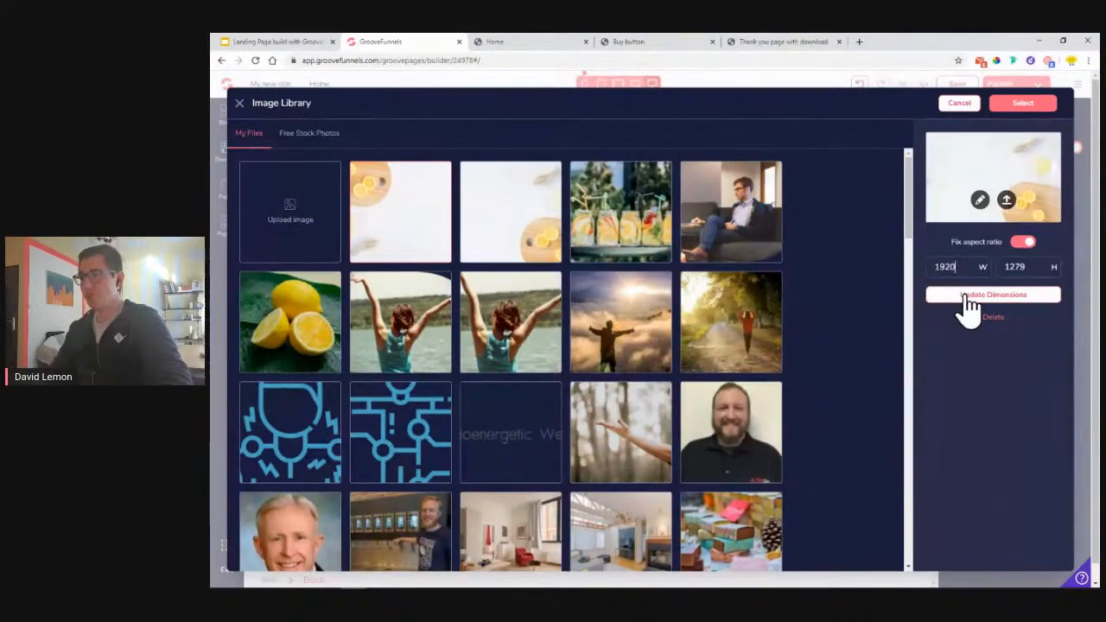
pyautogui.click(968, 298)
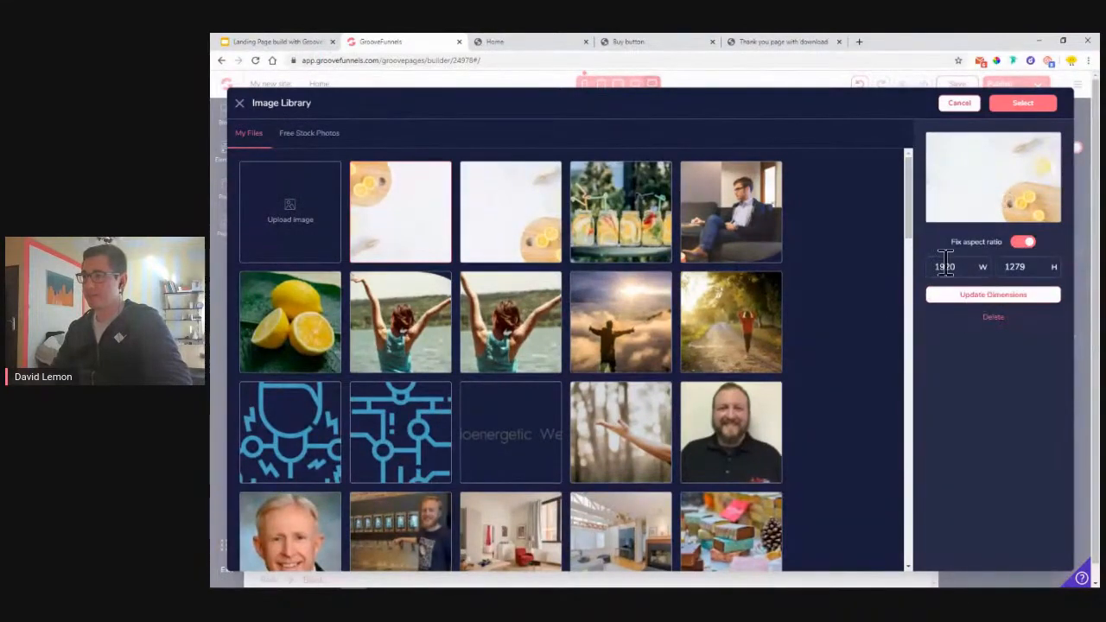
pyautogui.click(993, 305)
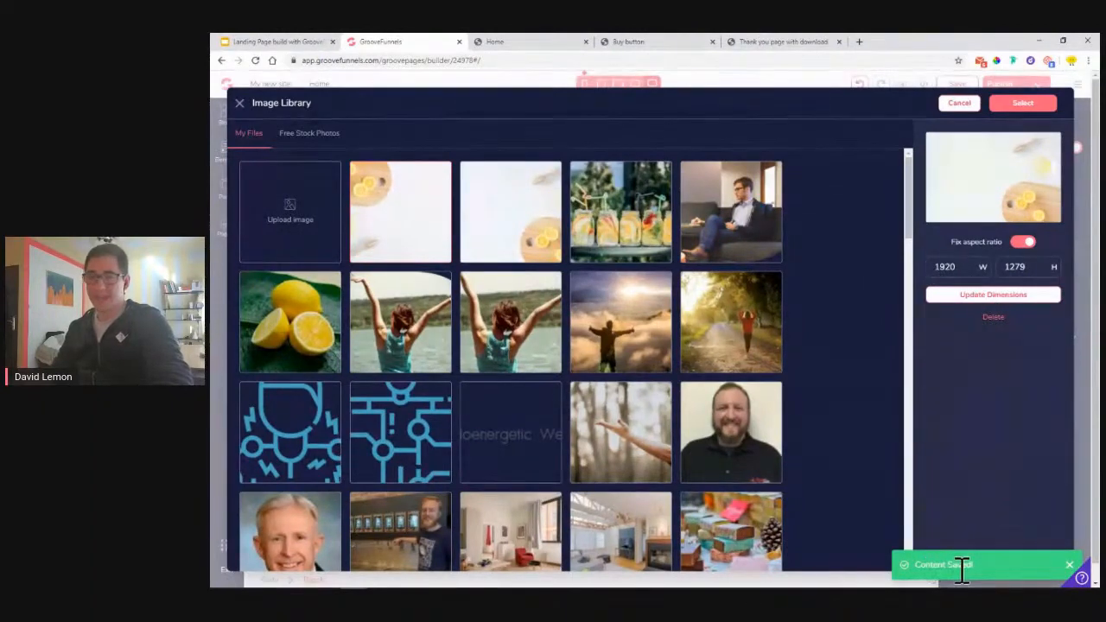
pyautogui.click(1012, 107)
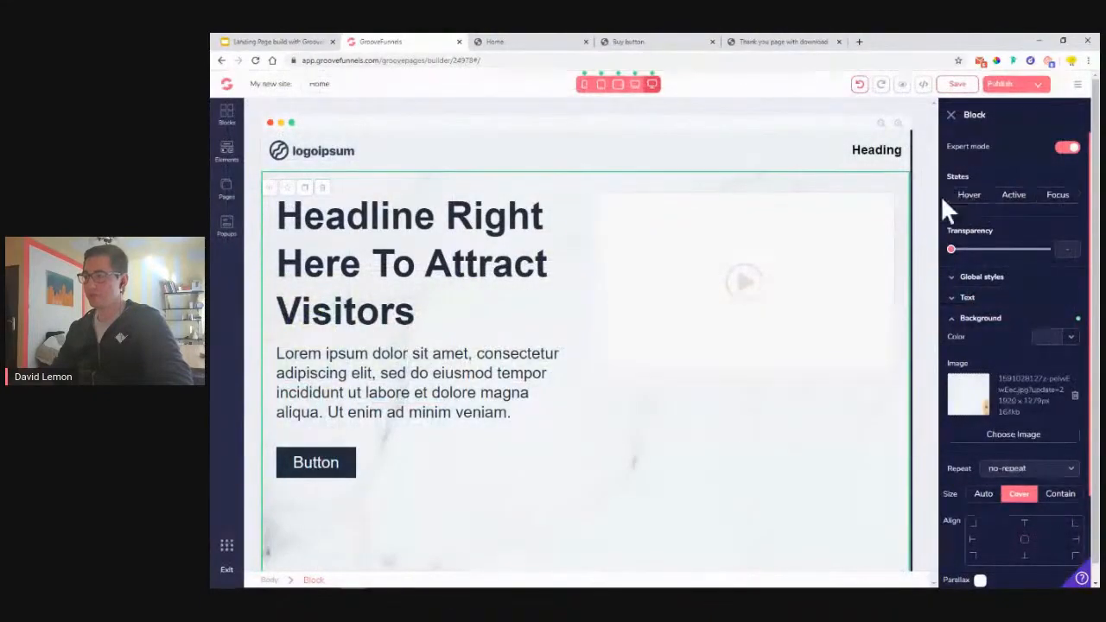
# - Set the lemon background size to Cover with centre alignment, then select the video placeholder
pyautogui.scroll(-1, 564, 297)
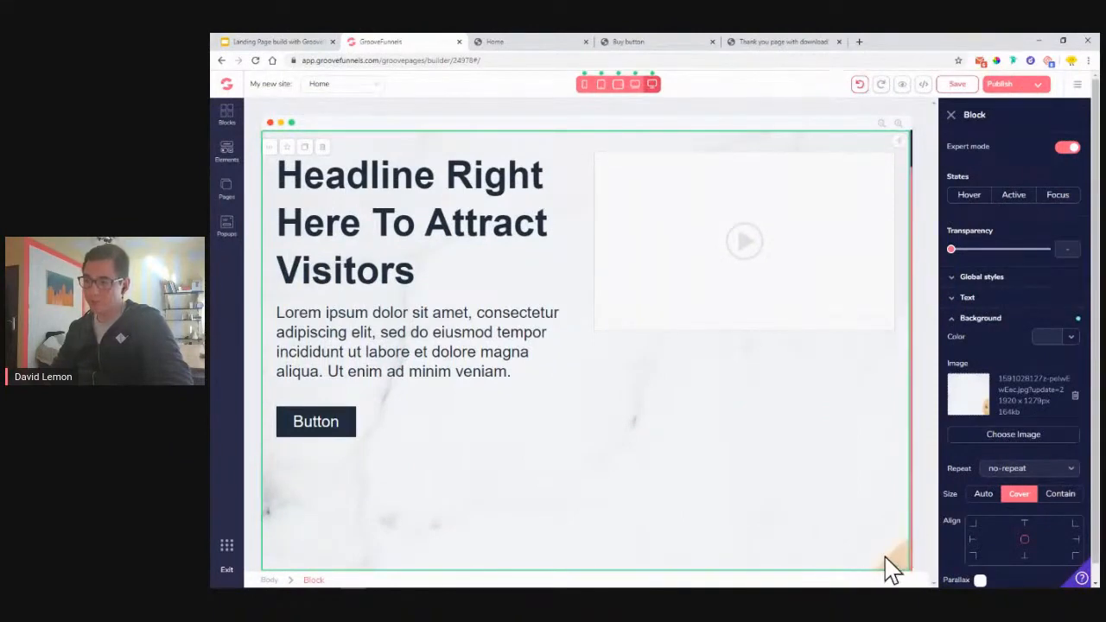
pyautogui.scroll(-1, 1046, 501)
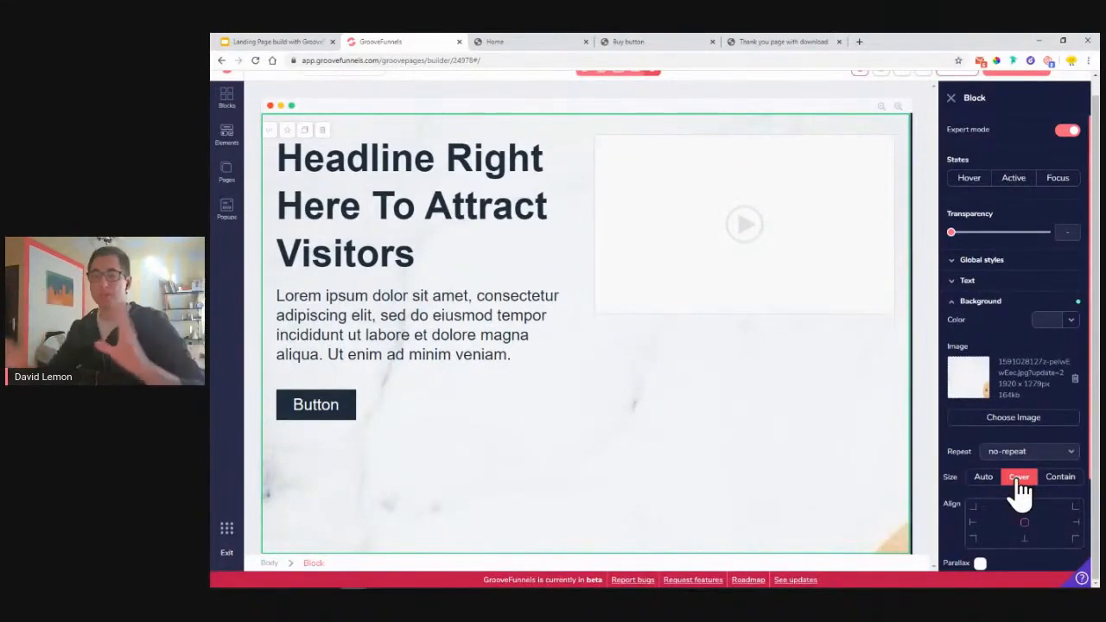
pyautogui.click(1020, 482)
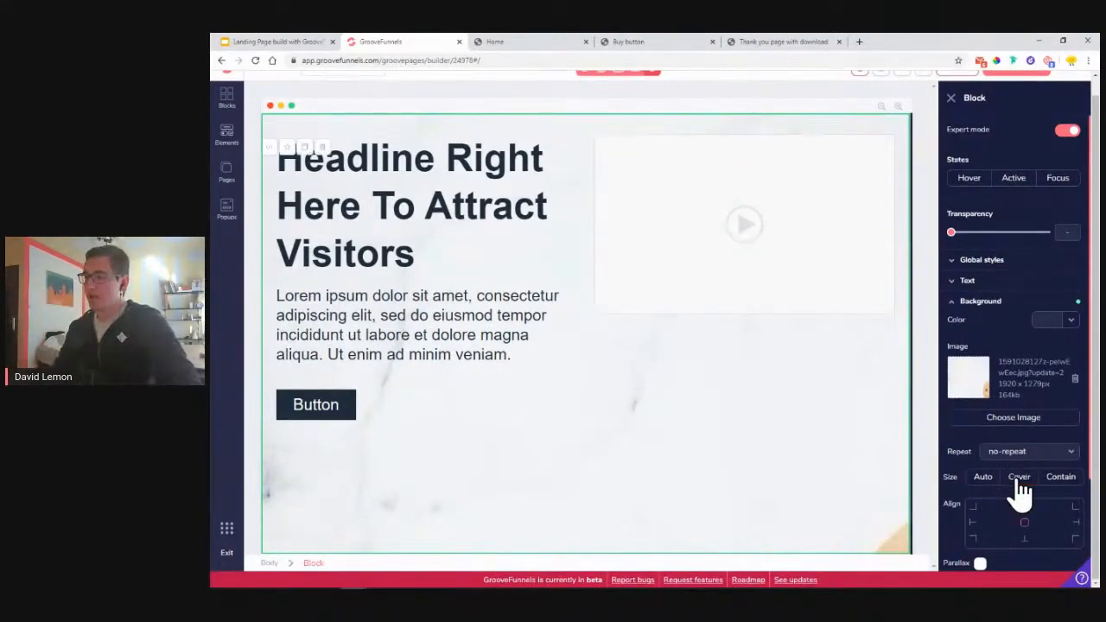
pyautogui.click(1020, 483)
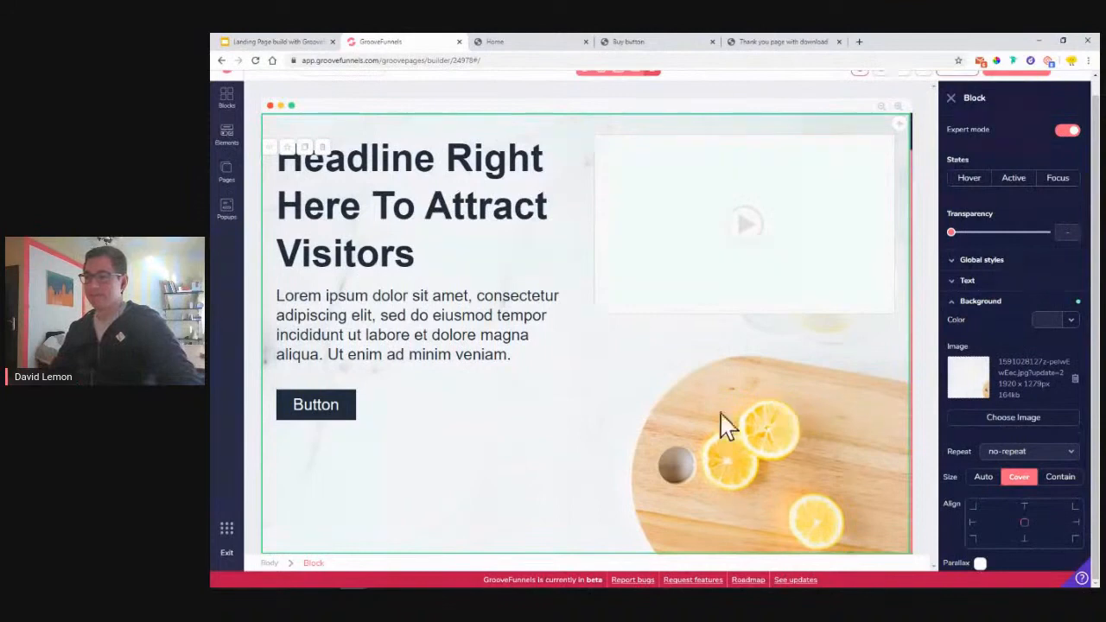
pyautogui.click(1026, 525)
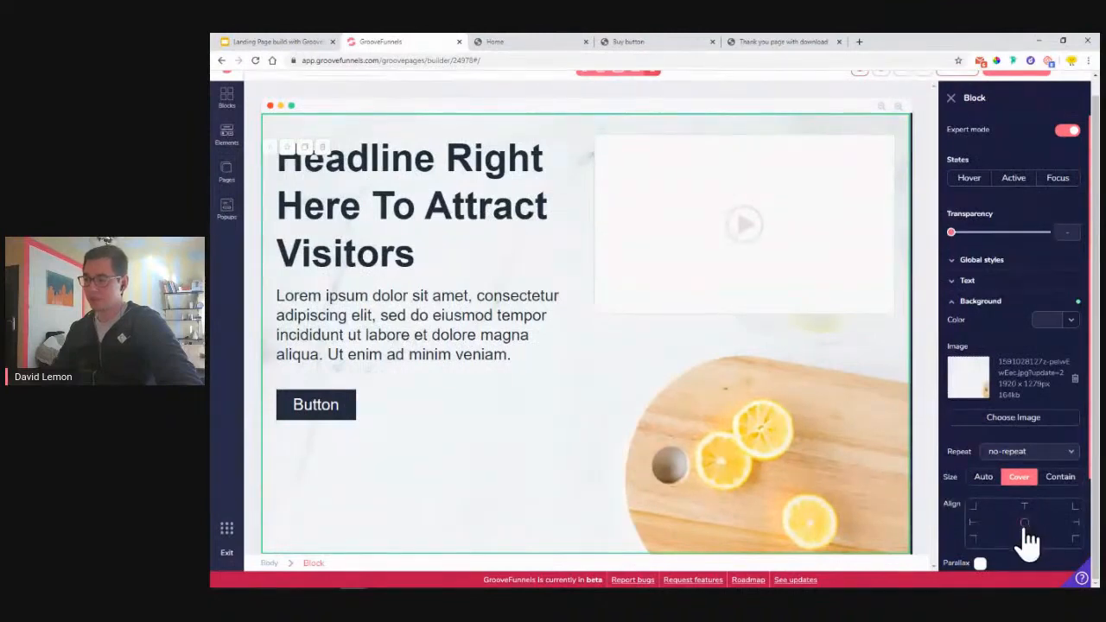
pyautogui.click(963, 305)
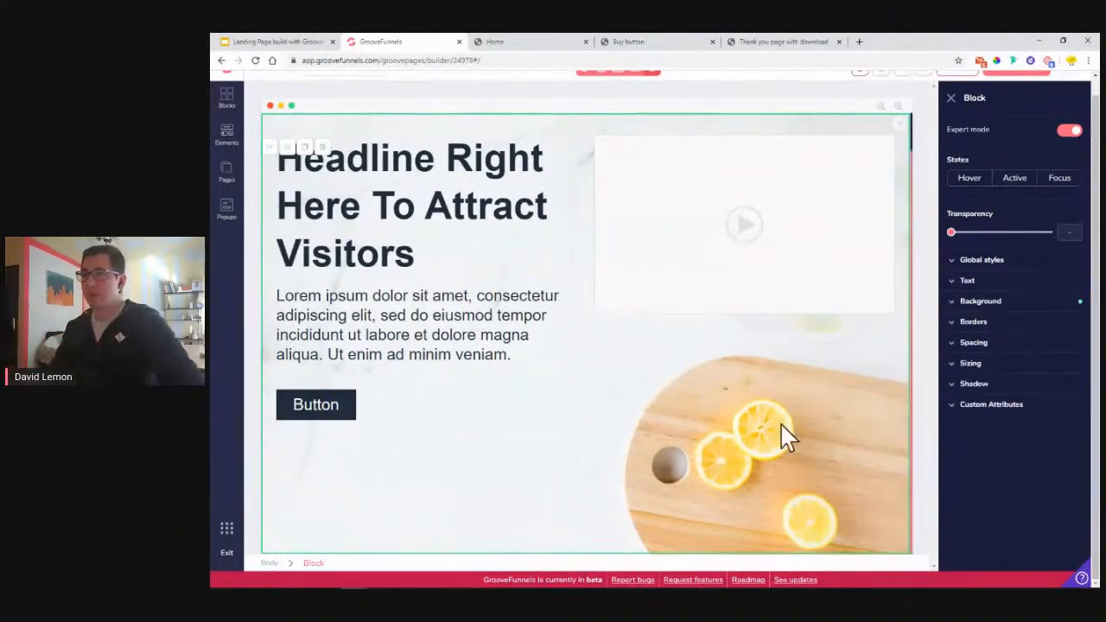
pyautogui.scroll(1, 432, 314)
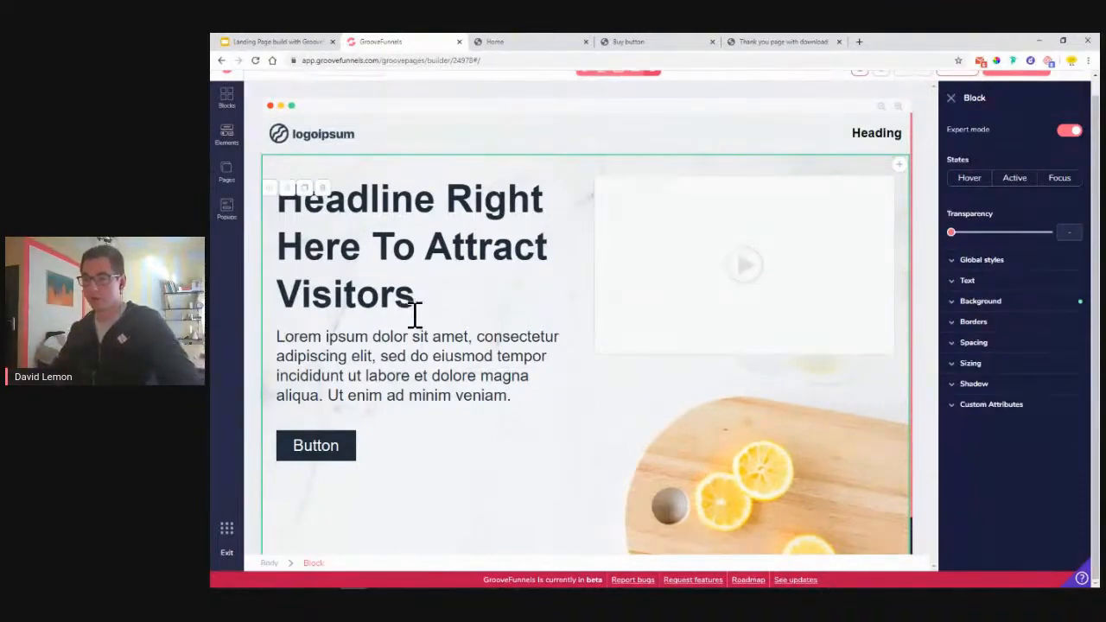
pyautogui.click(692, 260)
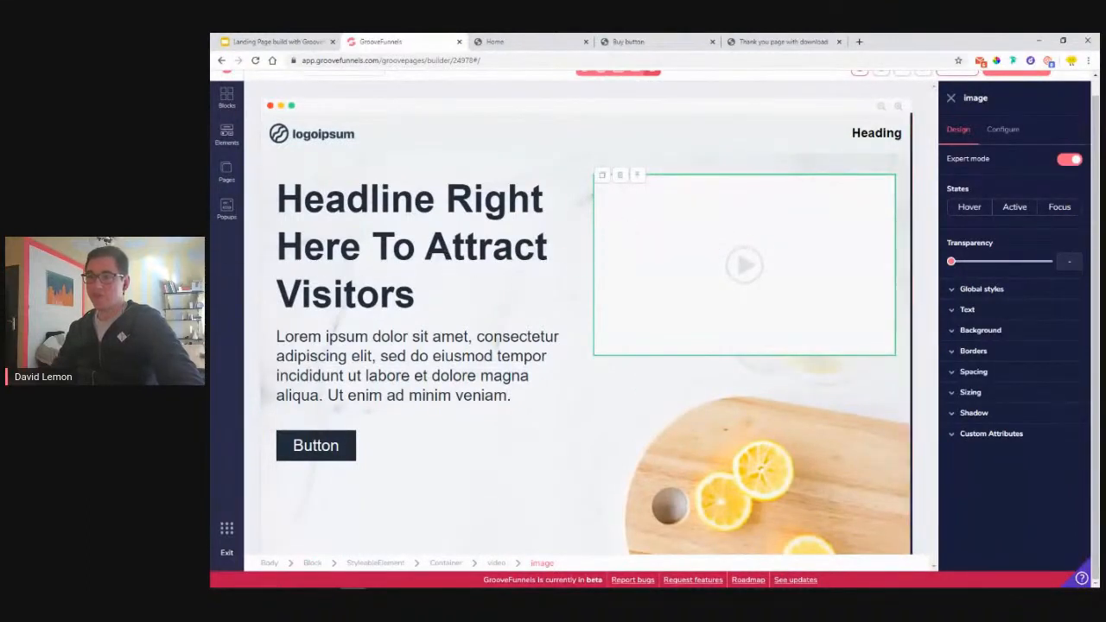
# - Drag the Groovesell integration under the video placeholder in the right column and select it
pyautogui.click(227, 136)
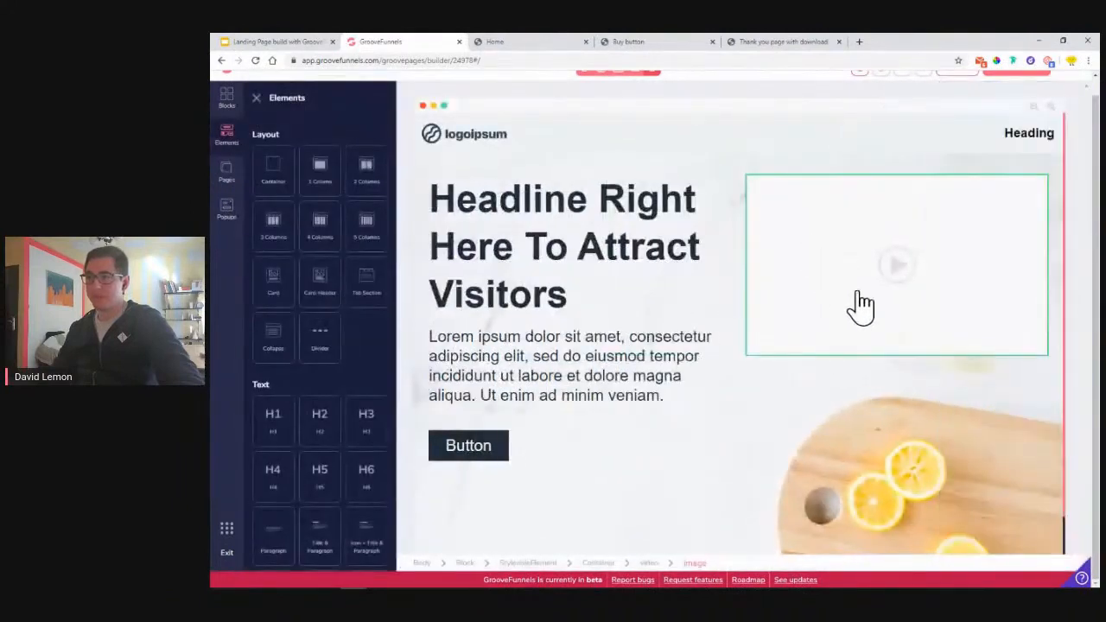
pyautogui.scroll(-15, 328, 298)
pyautogui.scroll(-3, 342, 289)
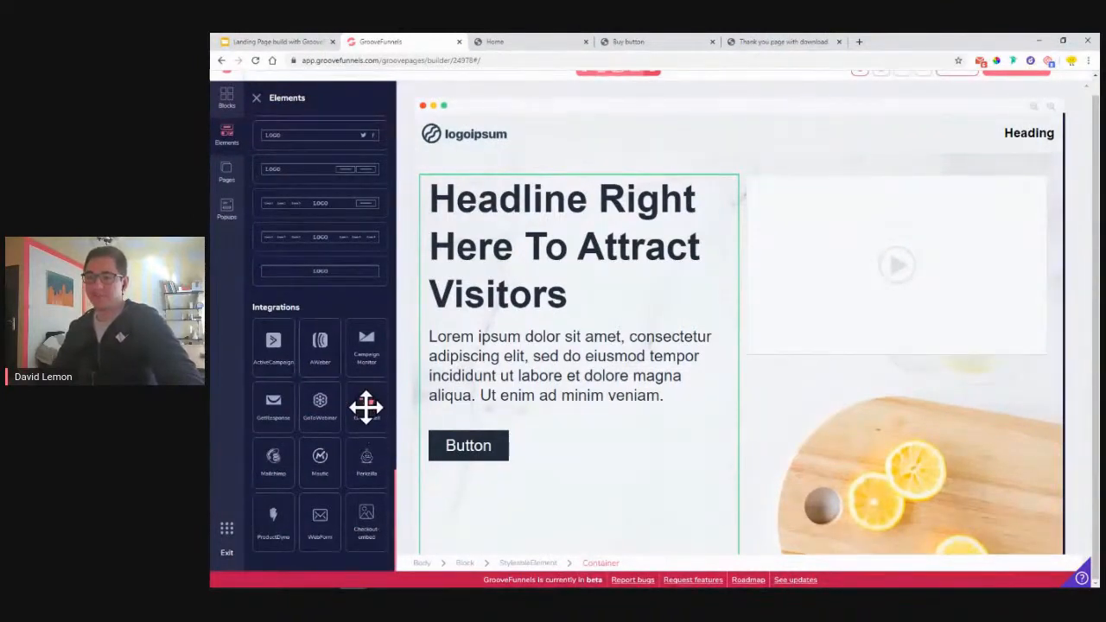
pyautogui.moveTo(366, 406); pyautogui.dragTo(790, 383)
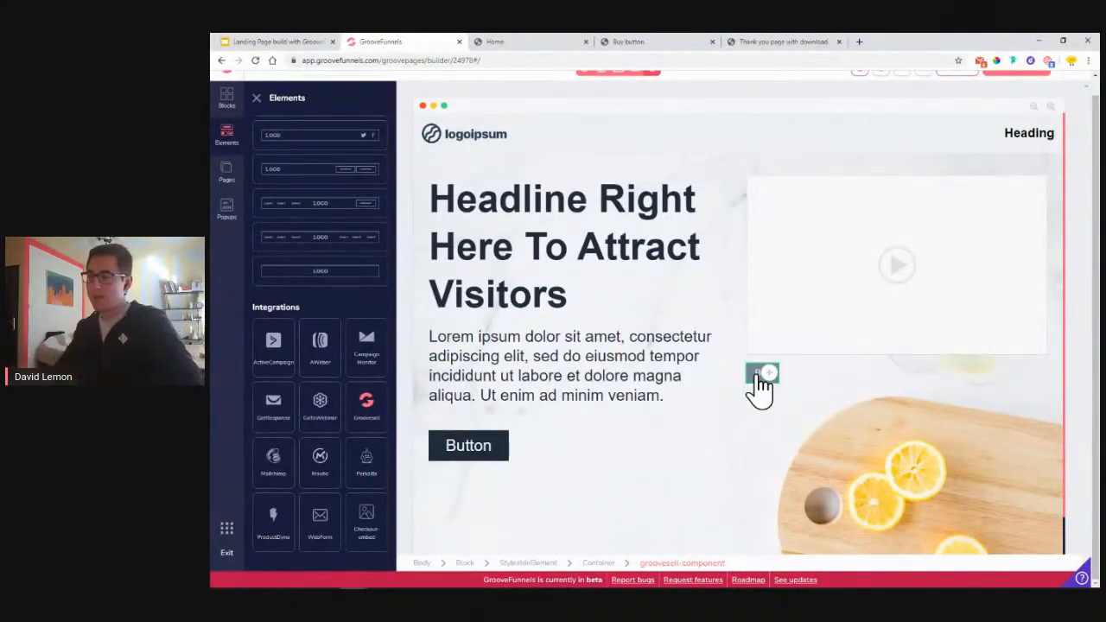
pyautogui.click(758, 376)
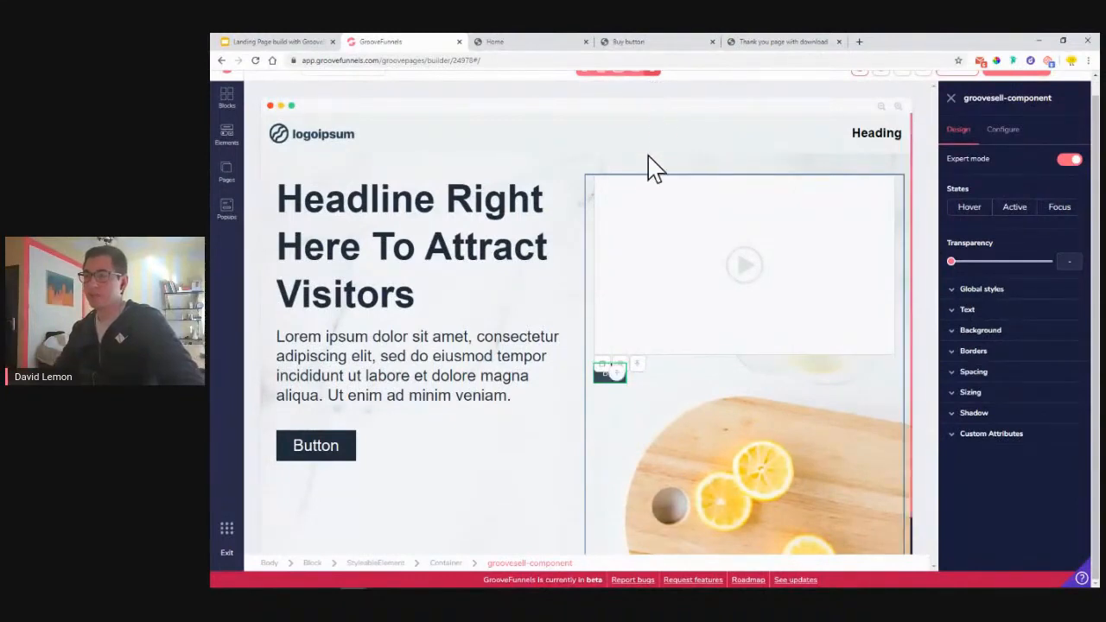
# - Check the Buy button page, then configure the component as a LemonAid Checkout Page with the LemonAid product
pyautogui.click(644, 43)
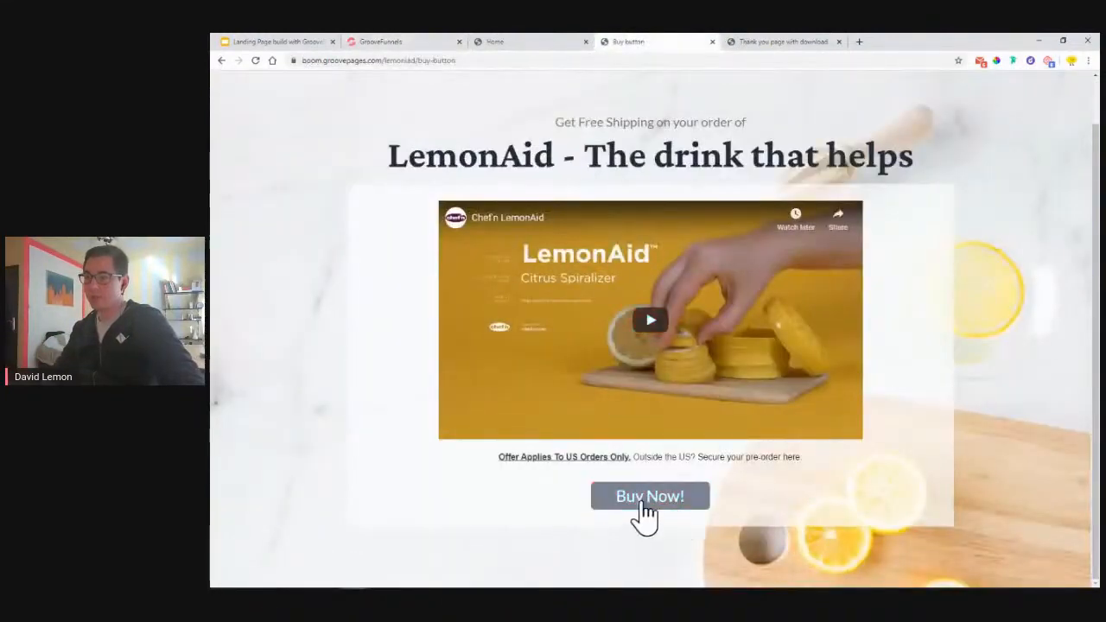
pyautogui.click(409, 39)
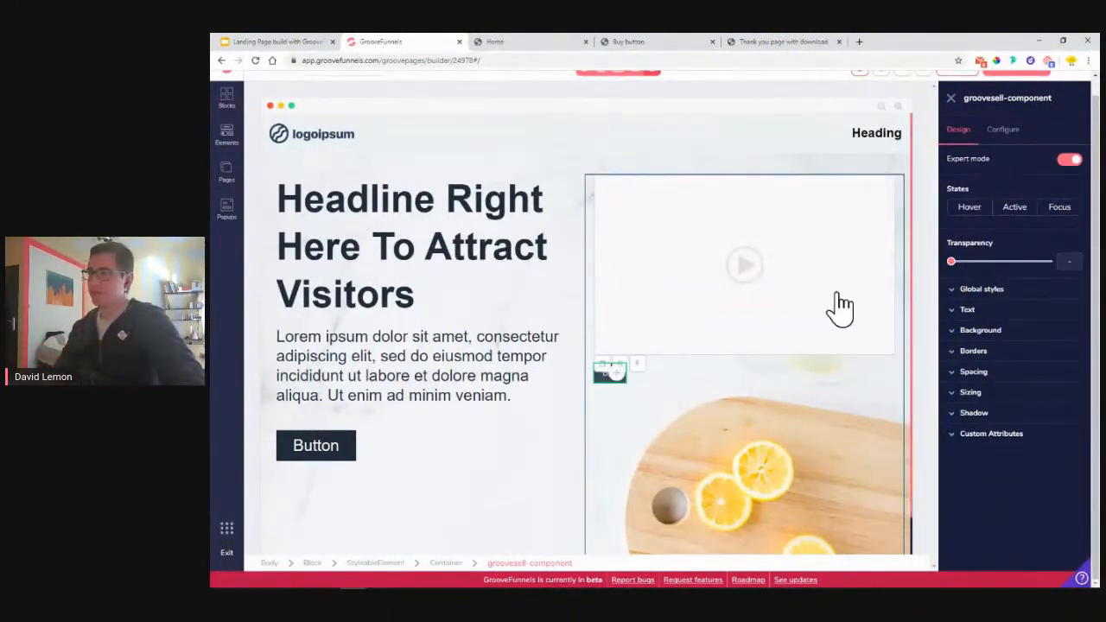
pyautogui.click(1004, 135)
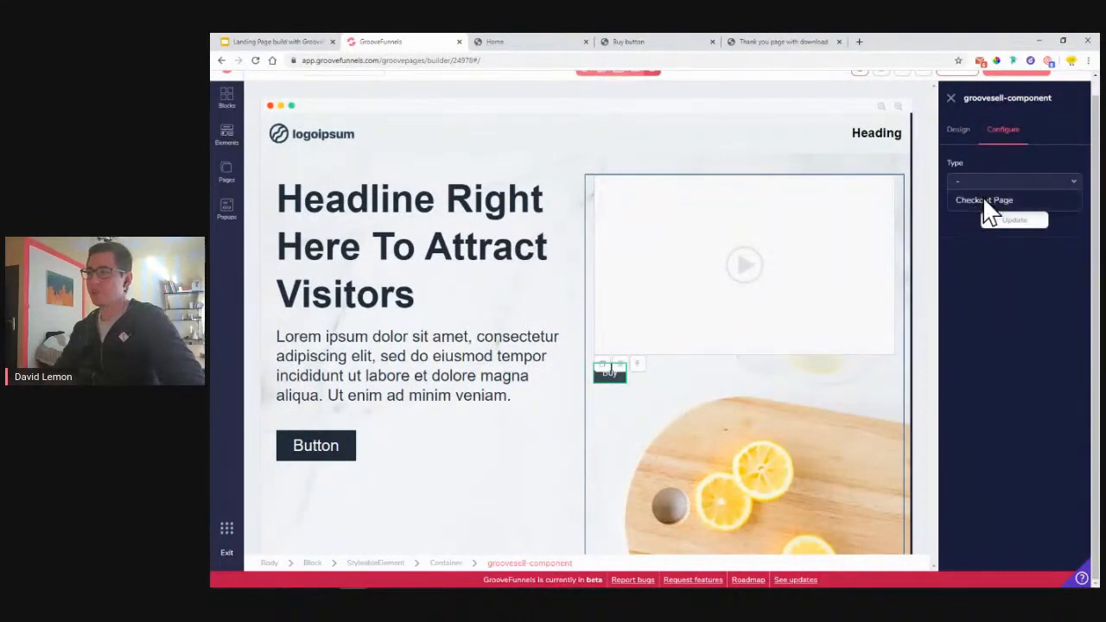
pyautogui.click(984, 200)
pyautogui.click(994, 223)
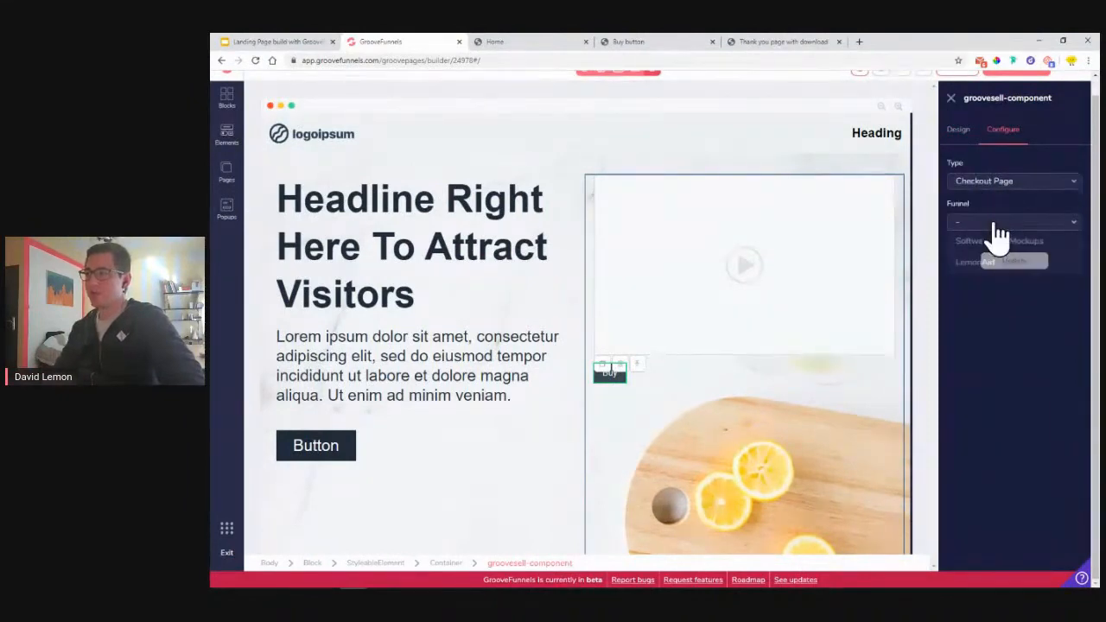
pyautogui.click(987, 259)
pyautogui.click(992, 259)
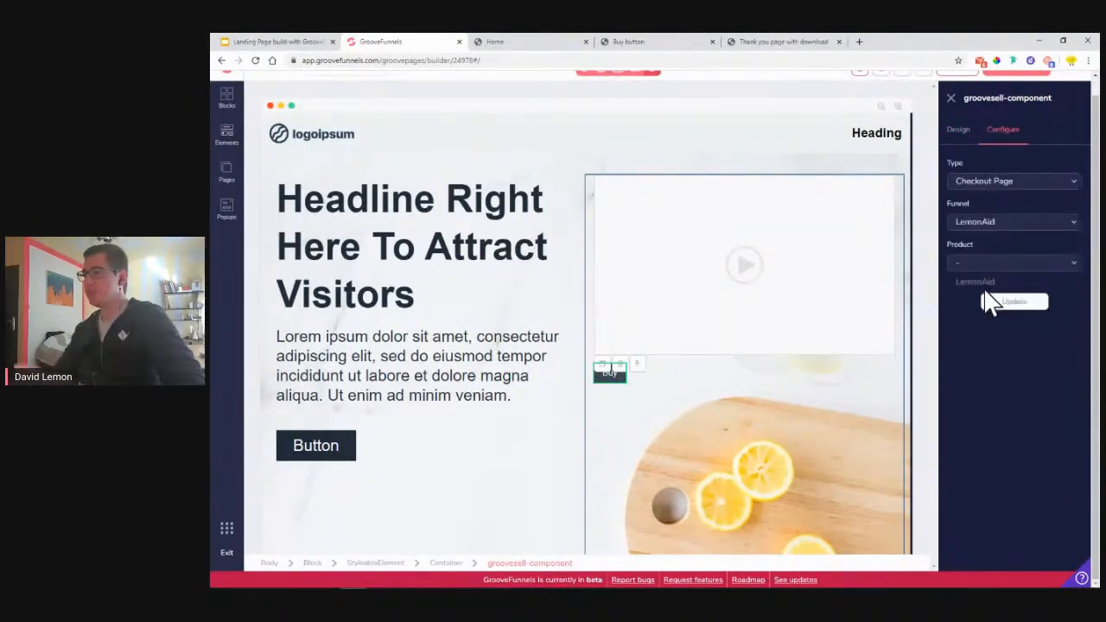
pyautogui.click(986, 283)
# - Choose a multiple-price-point checkout, then delete the Groovesell component
pyautogui.click(982, 316)
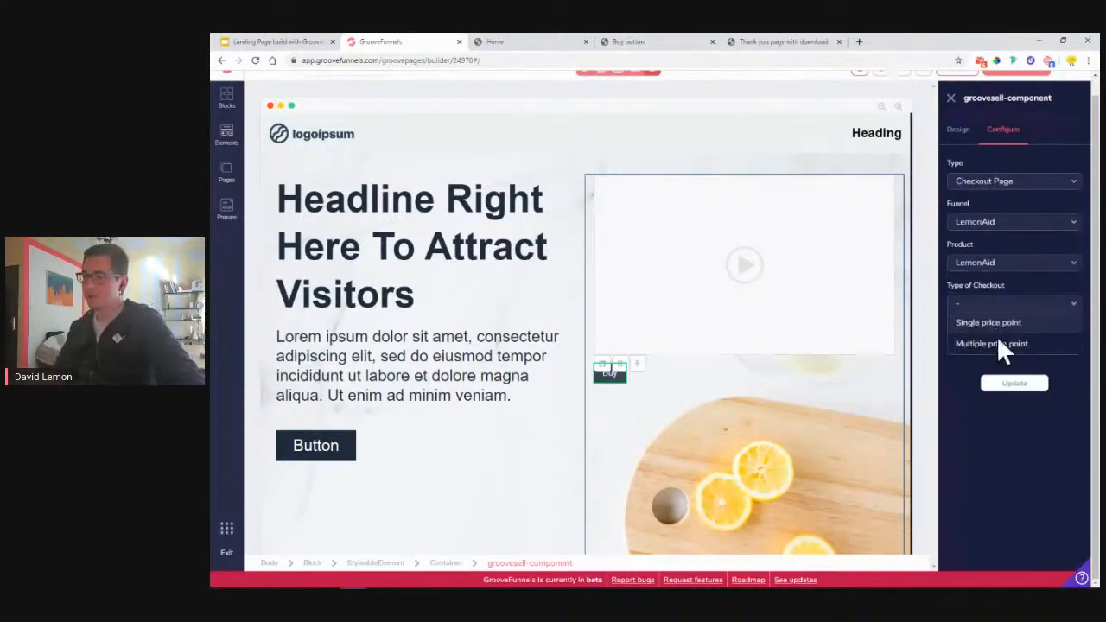
pyautogui.click(982, 343)
pyautogui.click(993, 345)
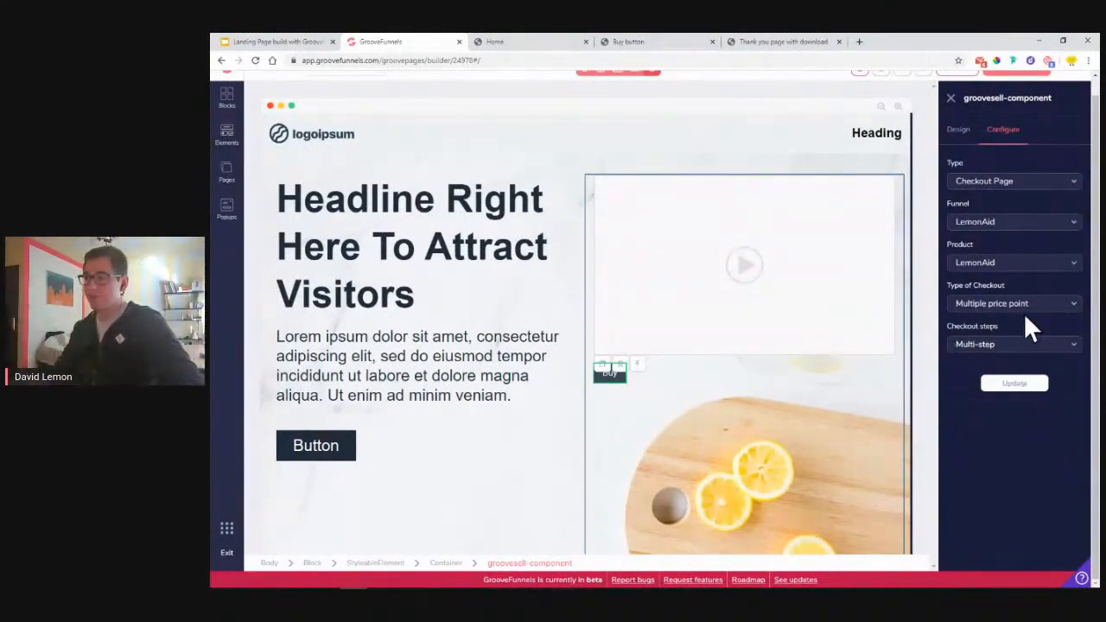
pyautogui.click(619, 372)
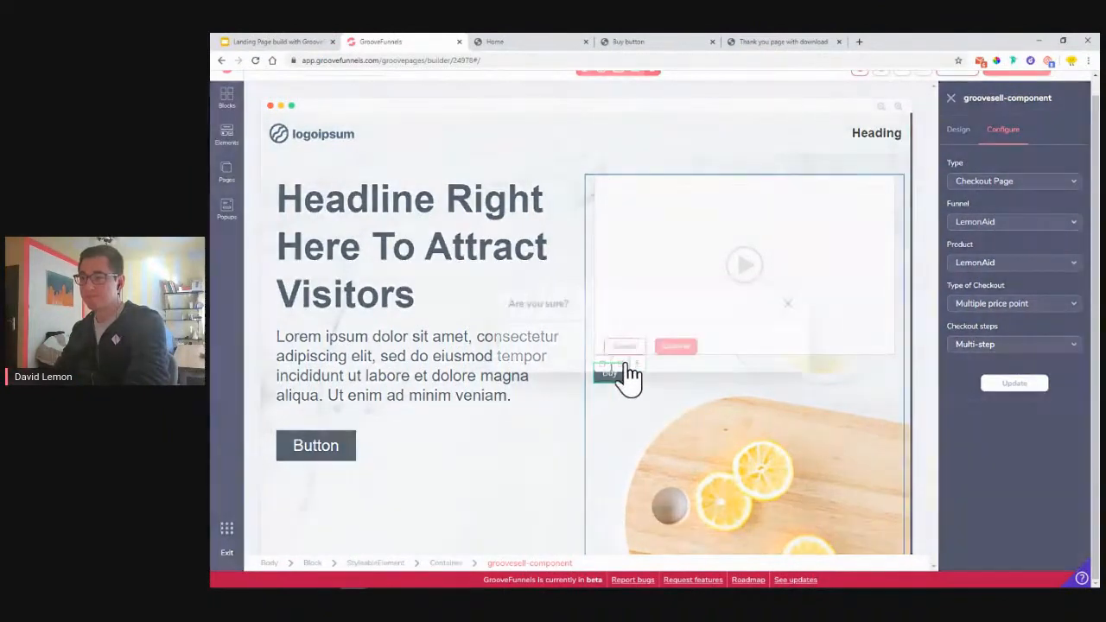
pyautogui.click(677, 348)
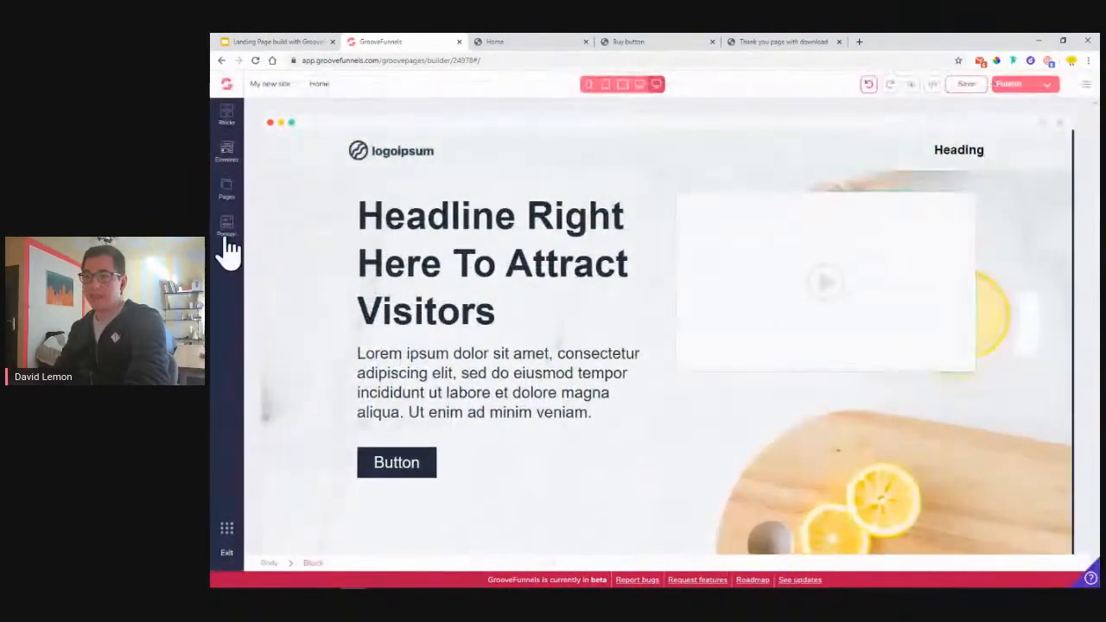
# - Drag the Checkout embed into the hero's right column below the video
pyautogui.click(226, 156)
pyautogui.scroll(-10, 292, 275)
pyautogui.scroll(-5, 291, 279)
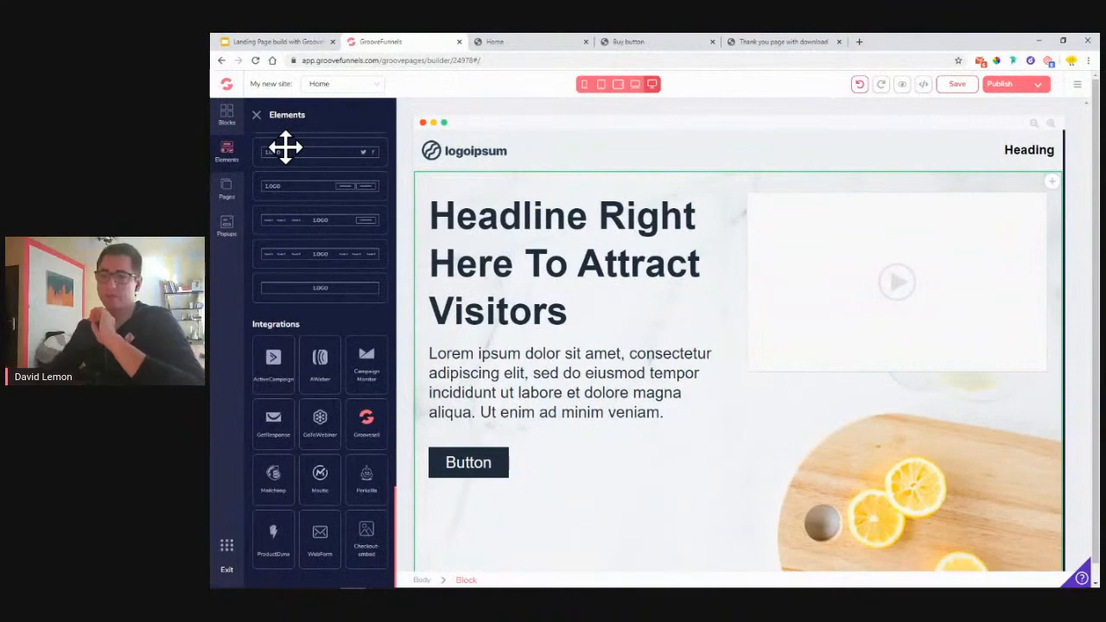
pyautogui.moveTo(385, 524); pyautogui.dragTo(831, 383)
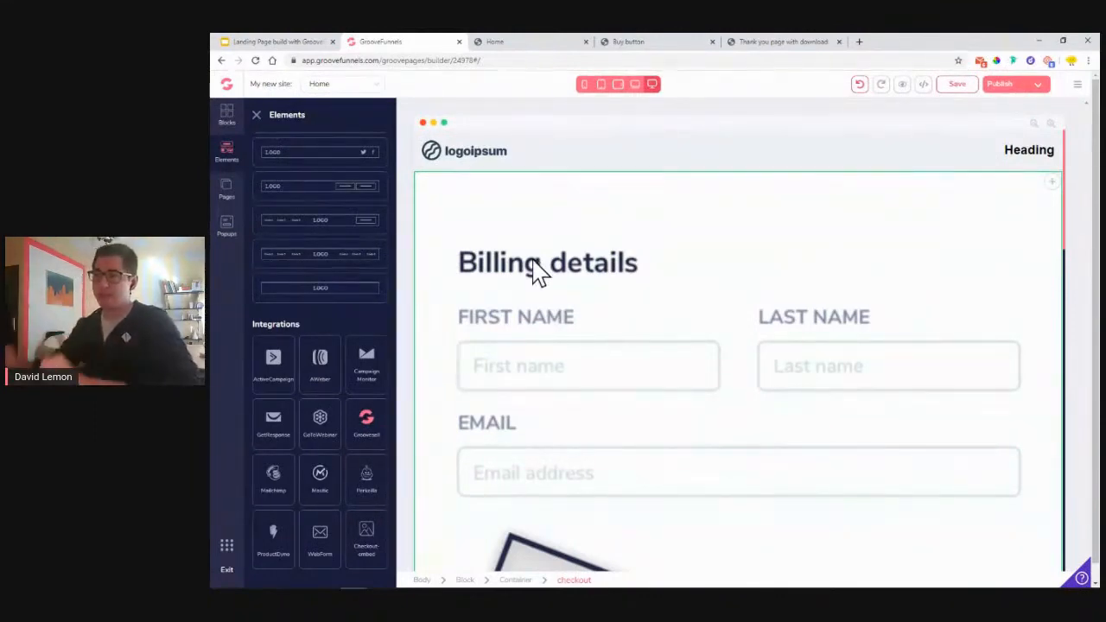
pyautogui.moveTo(1048, 275); pyautogui.dragTo(999, 389)
pyautogui.moveTo(876, 367); pyautogui.dragTo(843, 248)
# - Move the checkout block up above the video placeholder
pyautogui.click(838, 240)
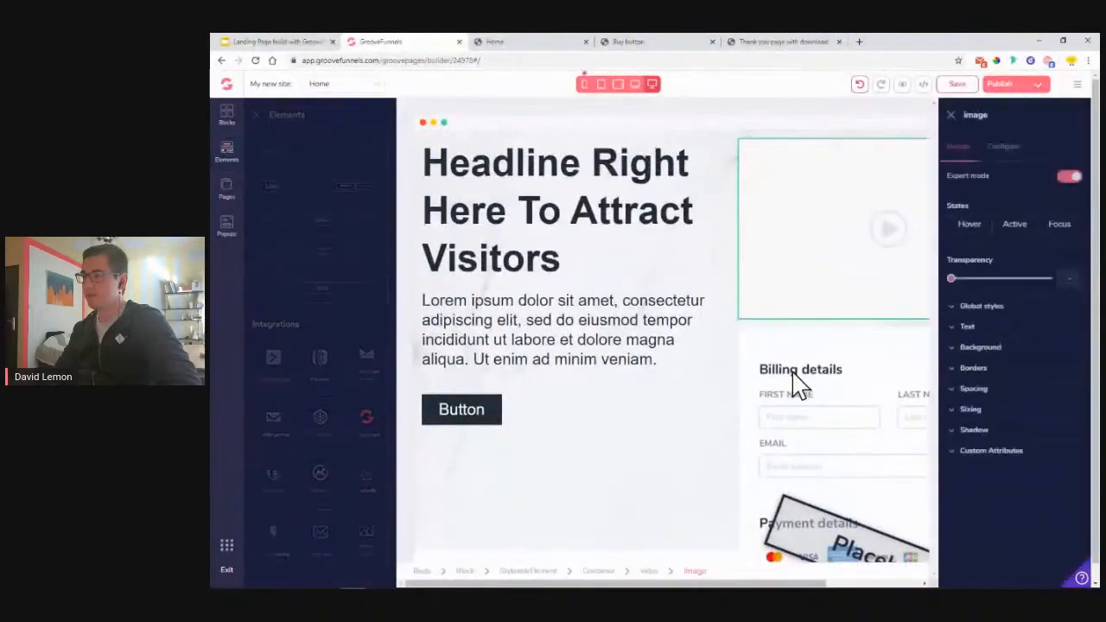
pyautogui.click(740, 378)
pyautogui.moveTo(887, 340); pyautogui.dragTo(899, 319)
pyautogui.scroll(-4, 862, 276)
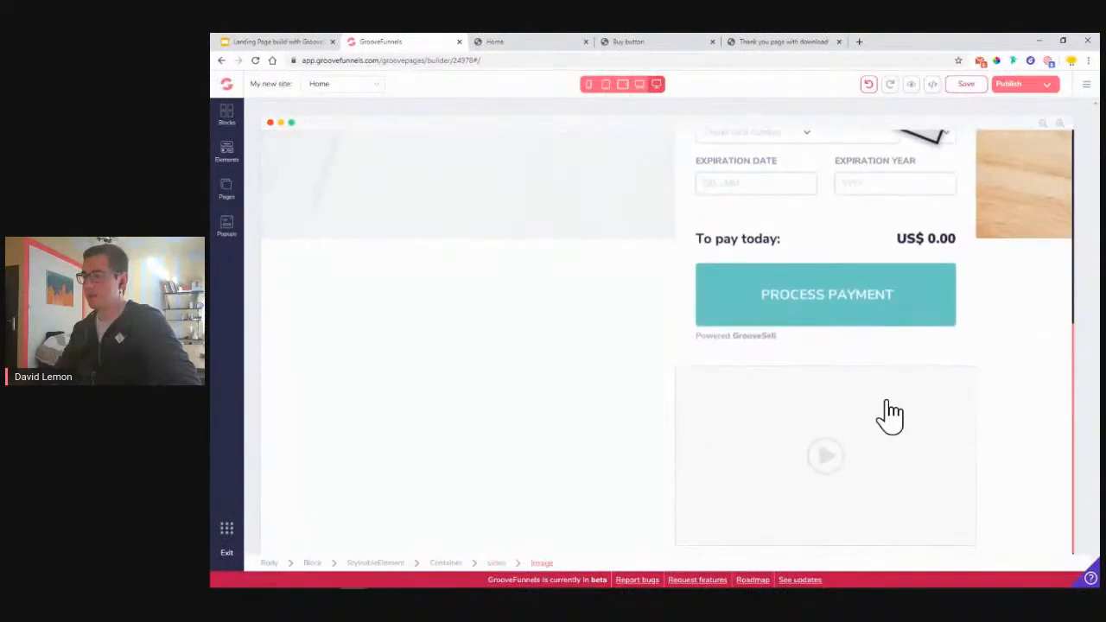
# - Drag the whole video element into the left column under the headline, checking the LemonAid reference page
pyautogui.click(890, 415)
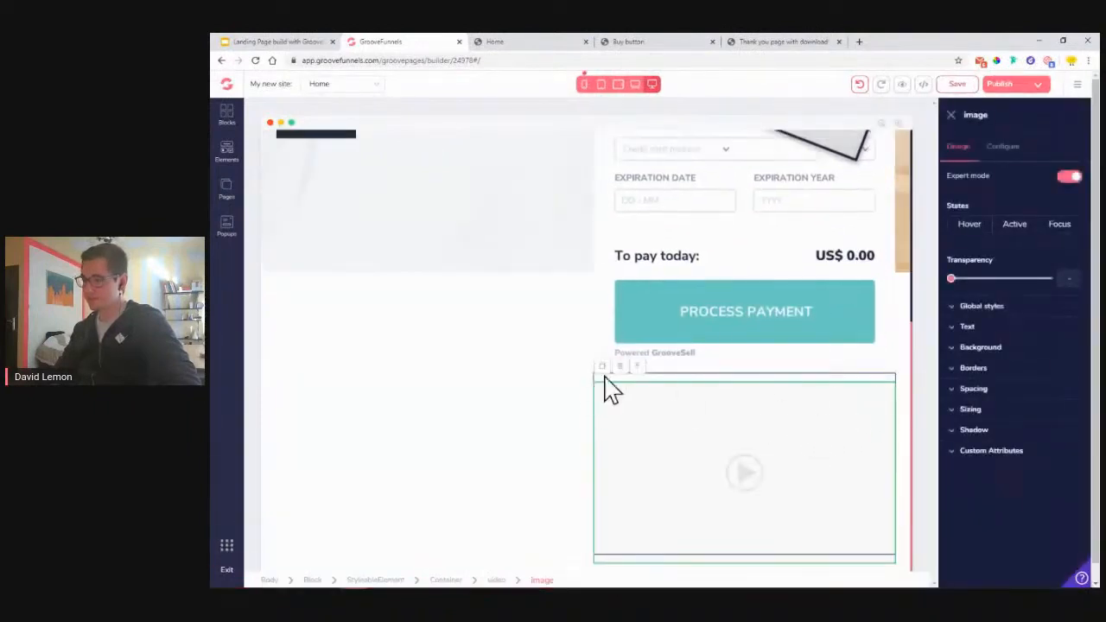
pyautogui.click(641, 371)
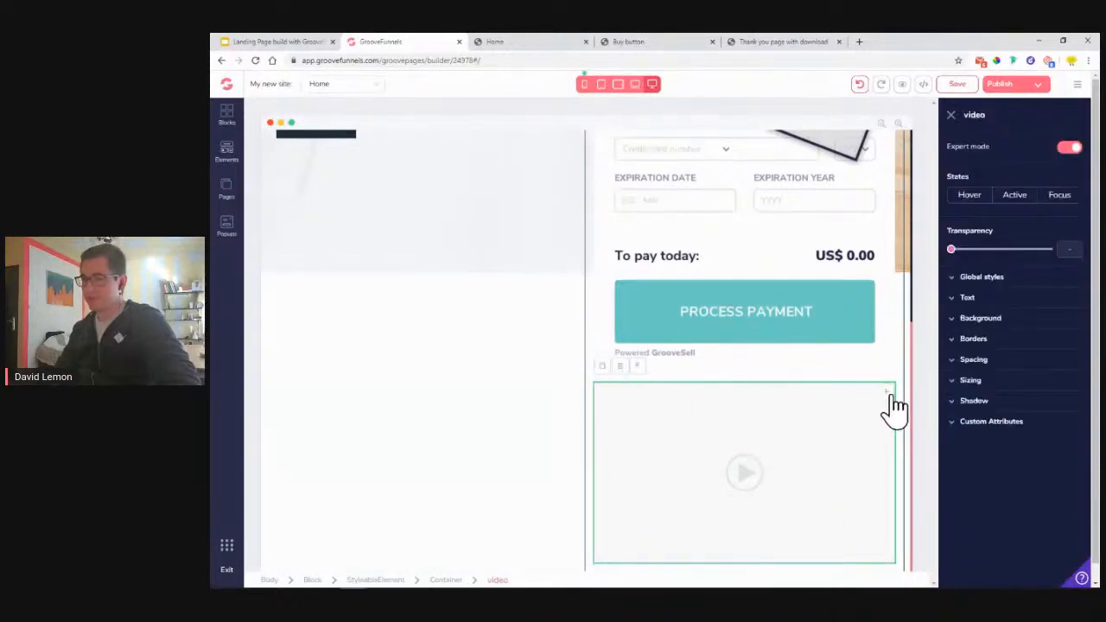
pyautogui.moveTo(887, 393); pyautogui.dragTo(605, 371)
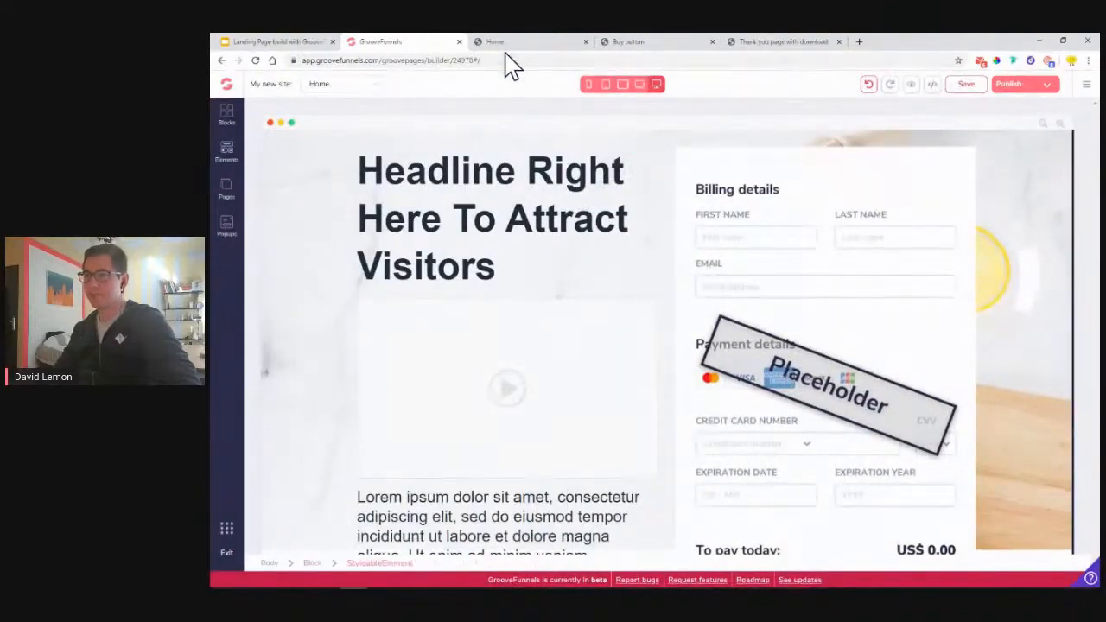
pyautogui.click(507, 43)
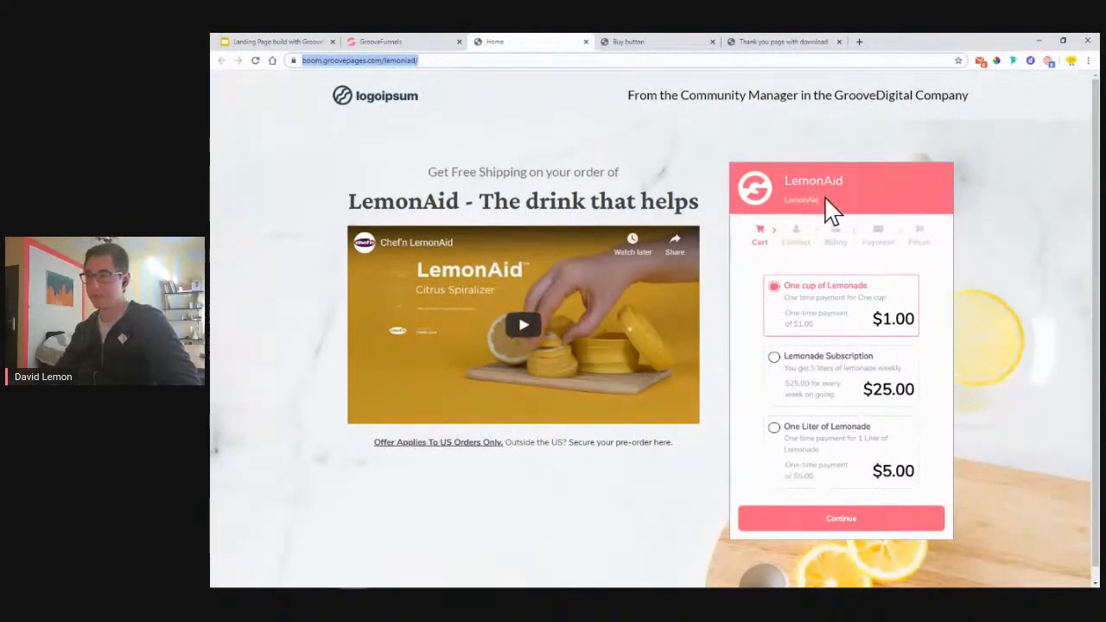
pyautogui.click(420, 41)
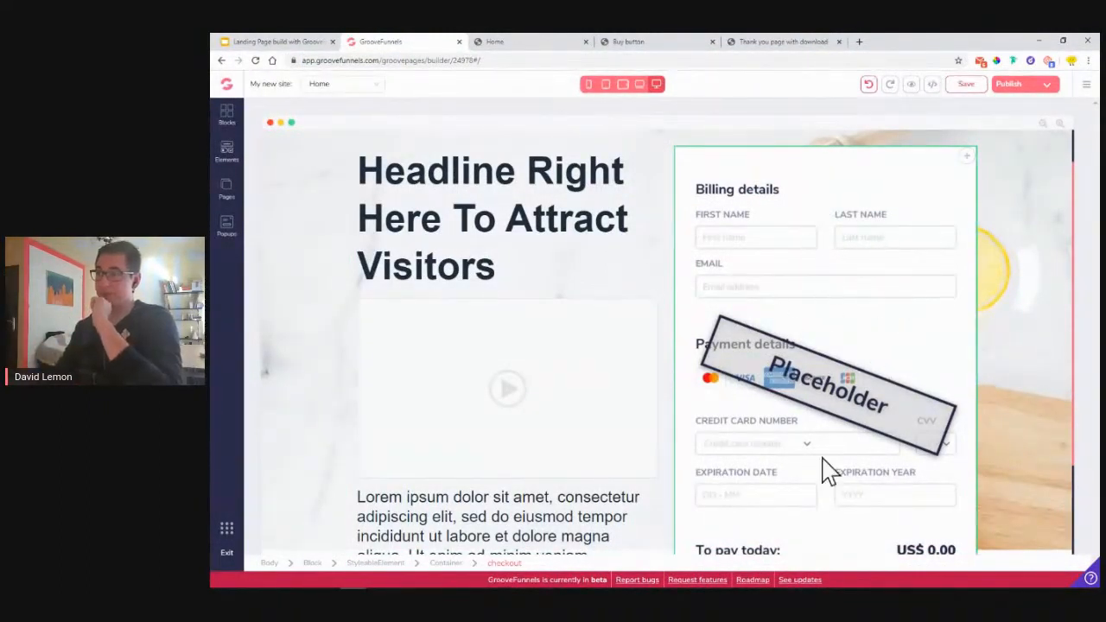
# - Move the short lorem paragraph above the headline
pyautogui.scroll(-2, 886, 321)
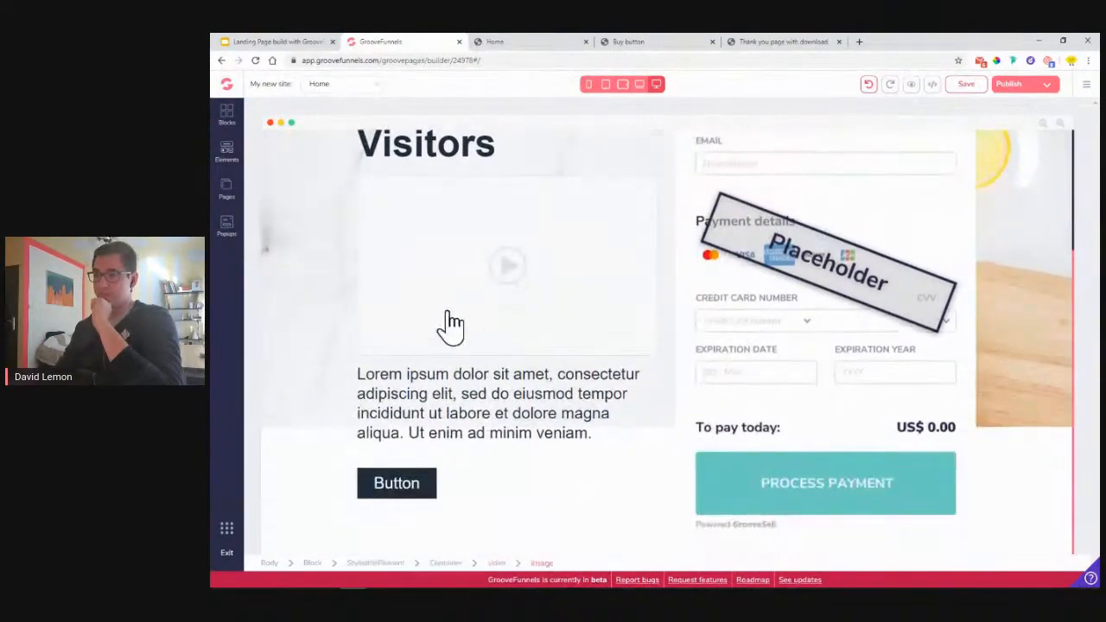
pyautogui.scroll(2, 437, 276)
pyautogui.click(533, 500)
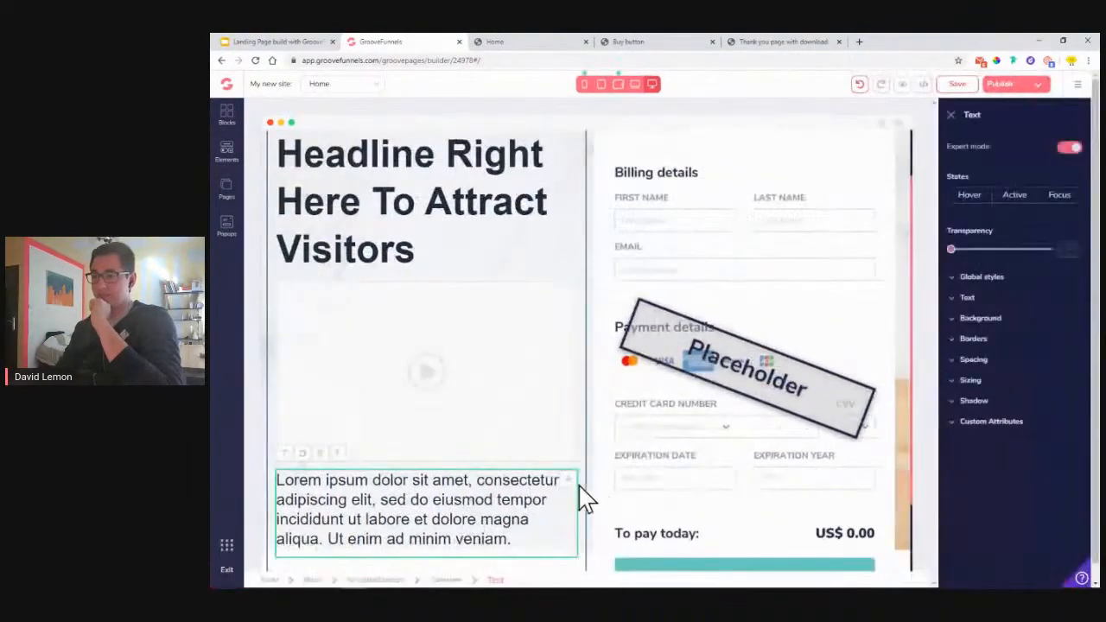
pyautogui.moveTo(575, 493); pyautogui.dragTo(563, 240)
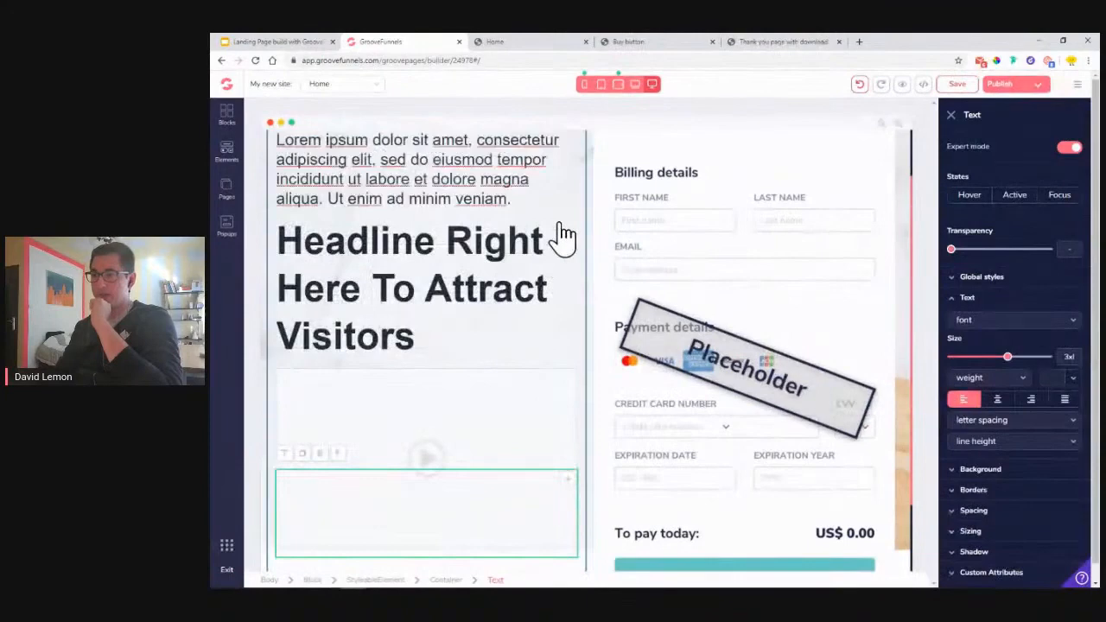
# - Delete the dark Button element from the hero
pyautogui.scroll(-2, 413, 479)
pyautogui.click(306, 509)
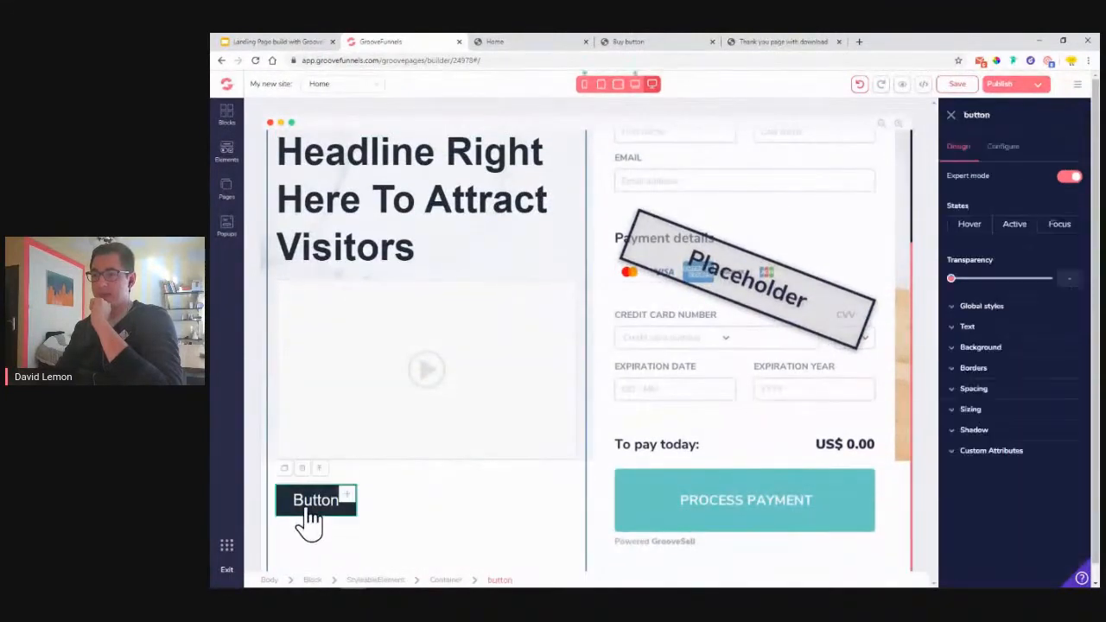
pyautogui.click(303, 469)
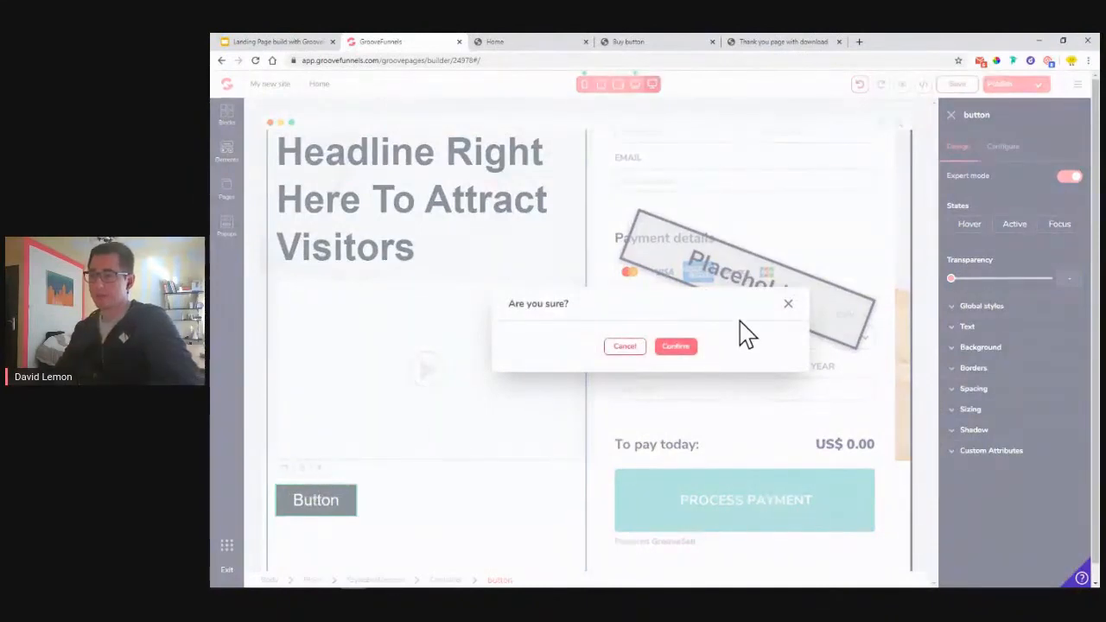
pyautogui.click(689, 349)
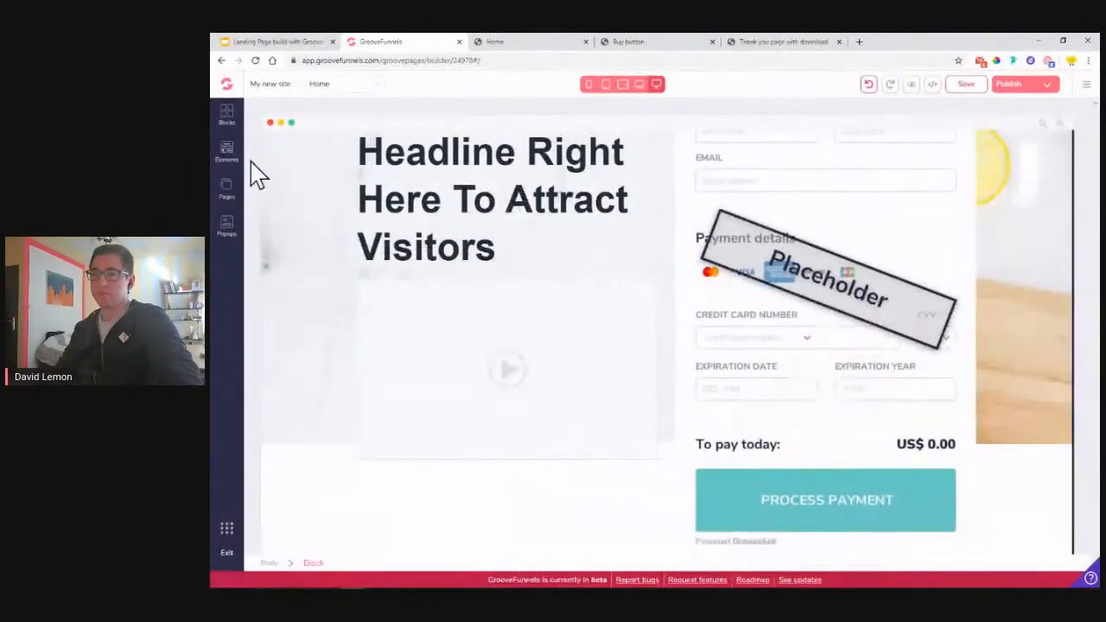
# - Add a new Paragraph element beneath the video placeholder
pyautogui.click(225, 166)
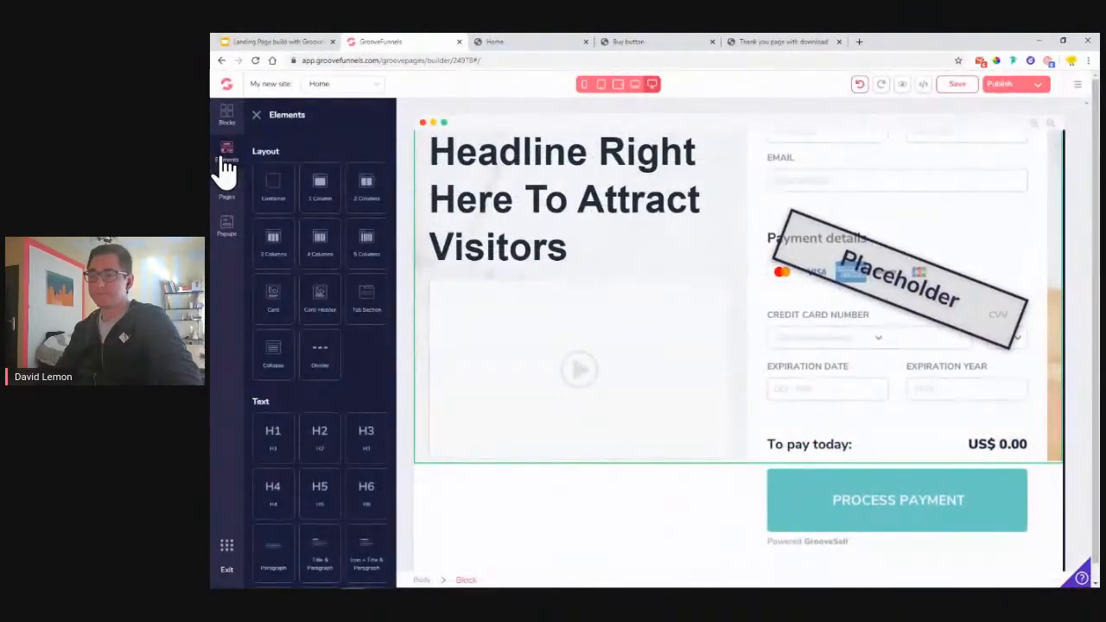
pyautogui.scroll(-2, 317, 432)
pyautogui.moveTo(277, 447); pyautogui.dragTo(570, 495)
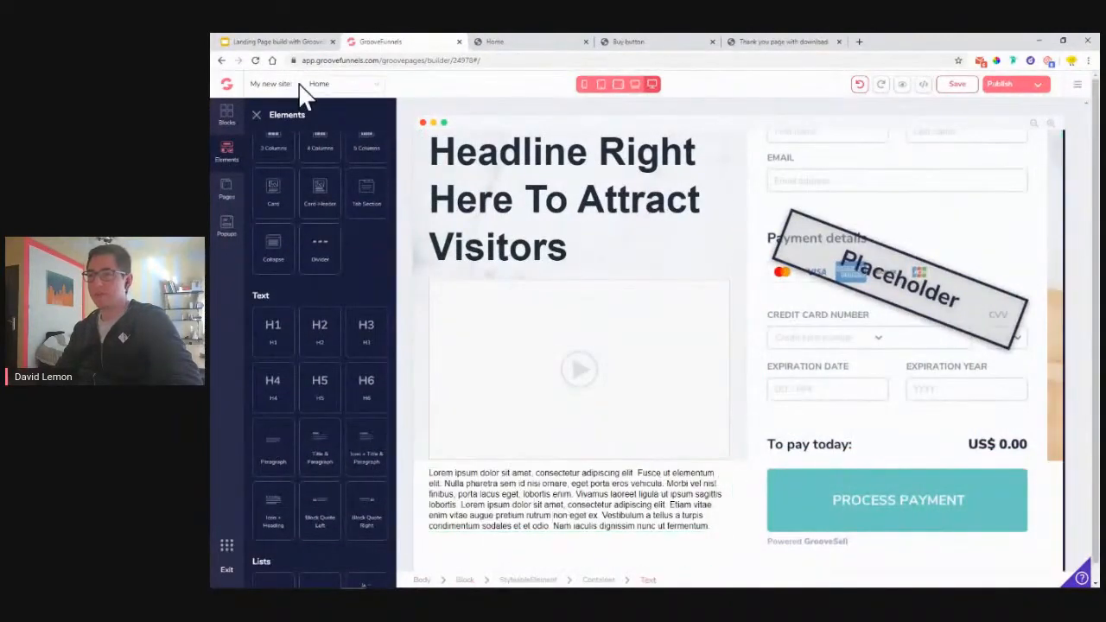
pyautogui.click(256, 116)
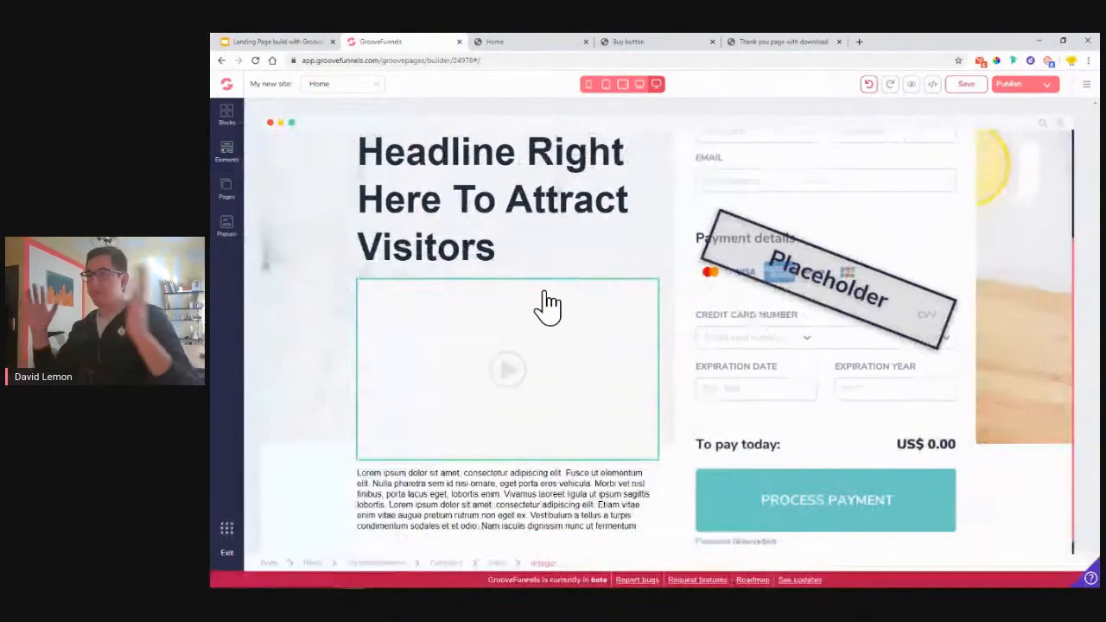
pyautogui.scroll(3, 547, 306)
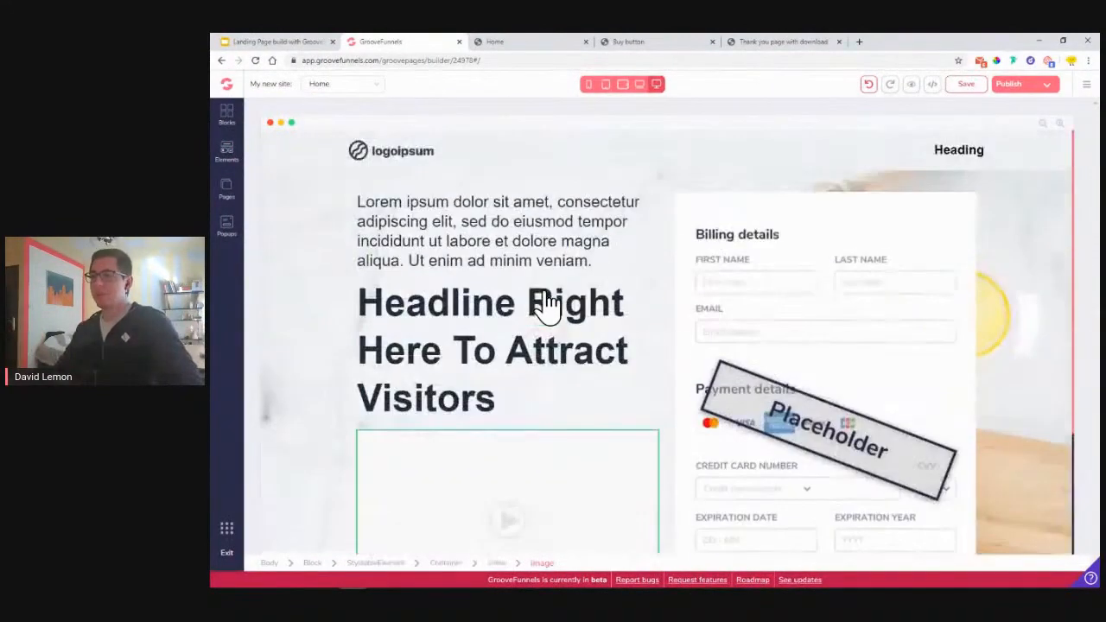
# - Copy the 'Get Free Shipping on your order of' line from the published LemonAid page
pyautogui.click(532, 45)
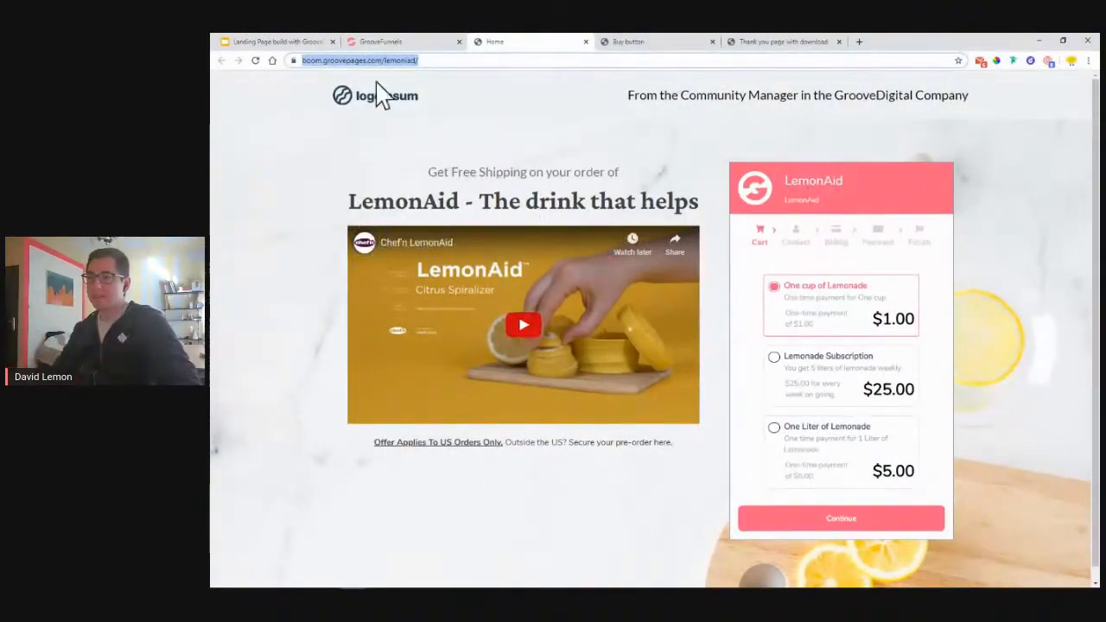
pyautogui.click(399, 44)
pyautogui.click(466, 256)
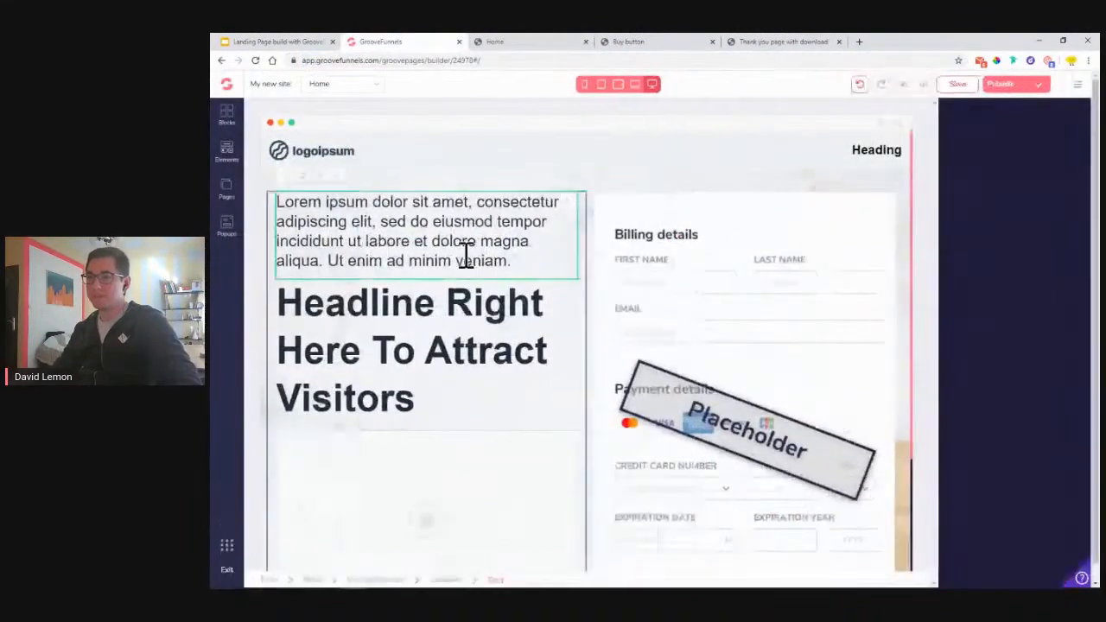
pyautogui.click(509, 43)
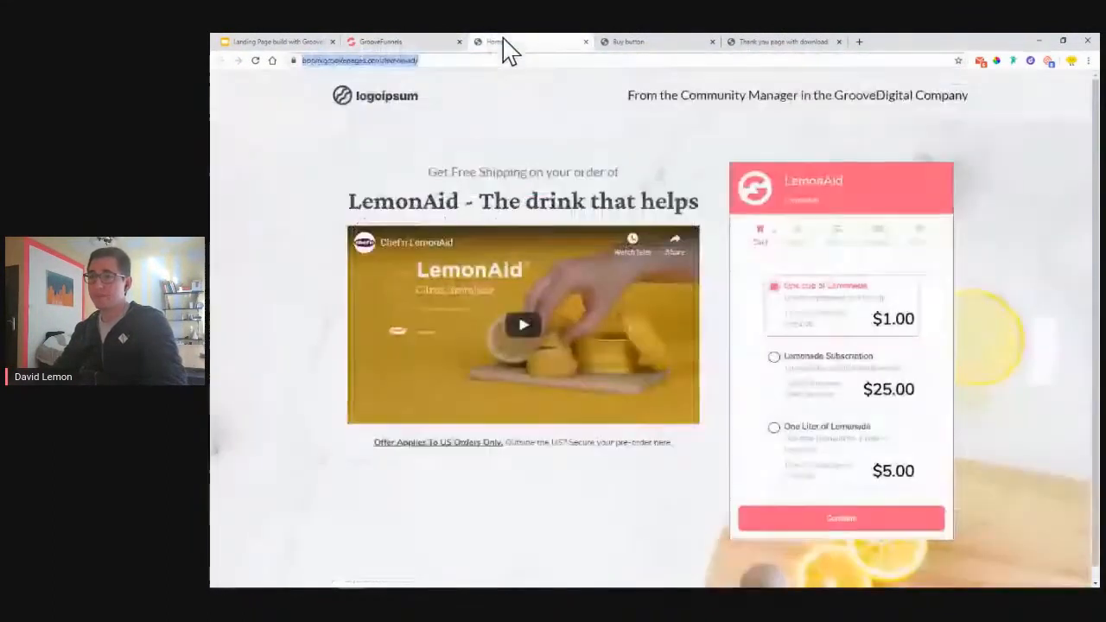
pyautogui.moveTo(429, 172); pyautogui.dragTo(614, 176)
pyautogui.rightClick(614, 175)
pyautogui.click(619, 181)
# - Paste the shipping line over the lorem paragraph, then select the LemonAid heading on the reference page
pyautogui.click(413, 44)
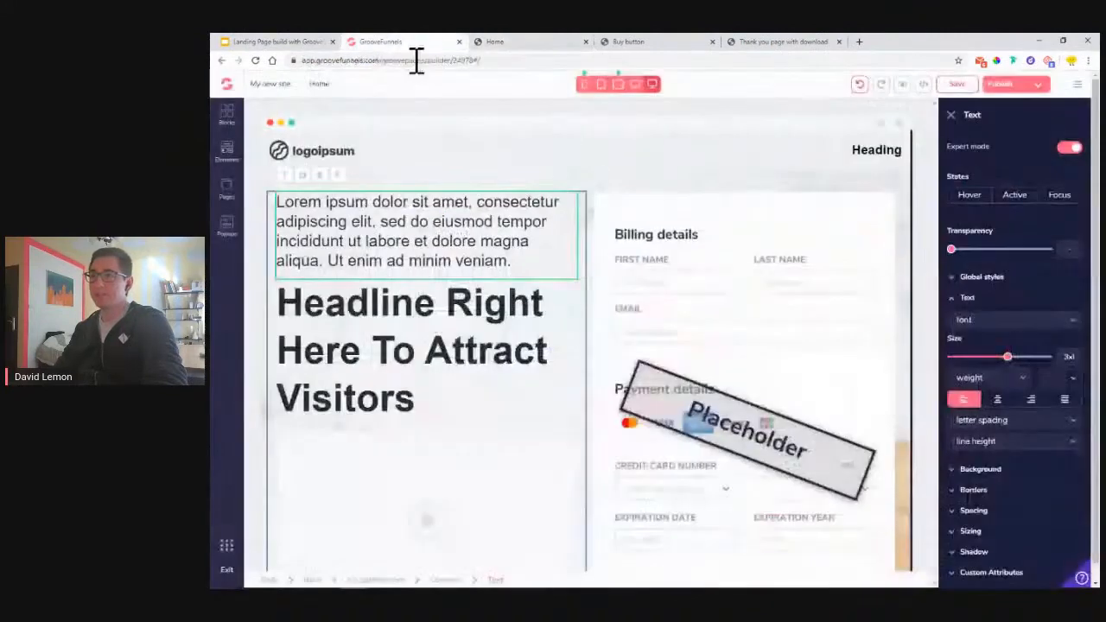
pyautogui.tripleClick(414, 229)
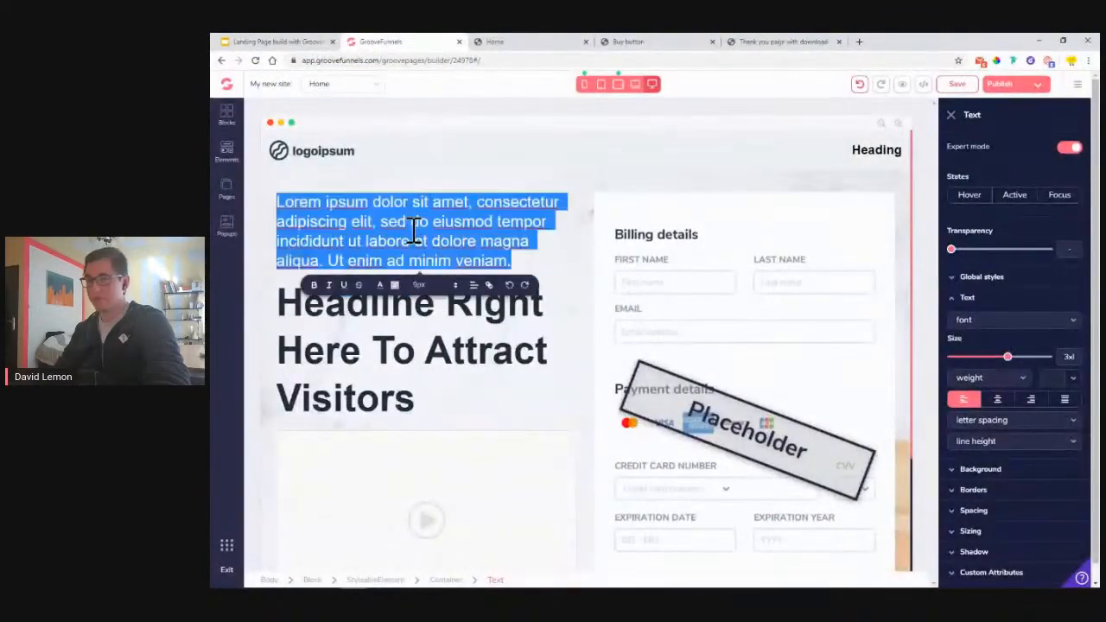
pyautogui.hotkey('ctrl', 'v')
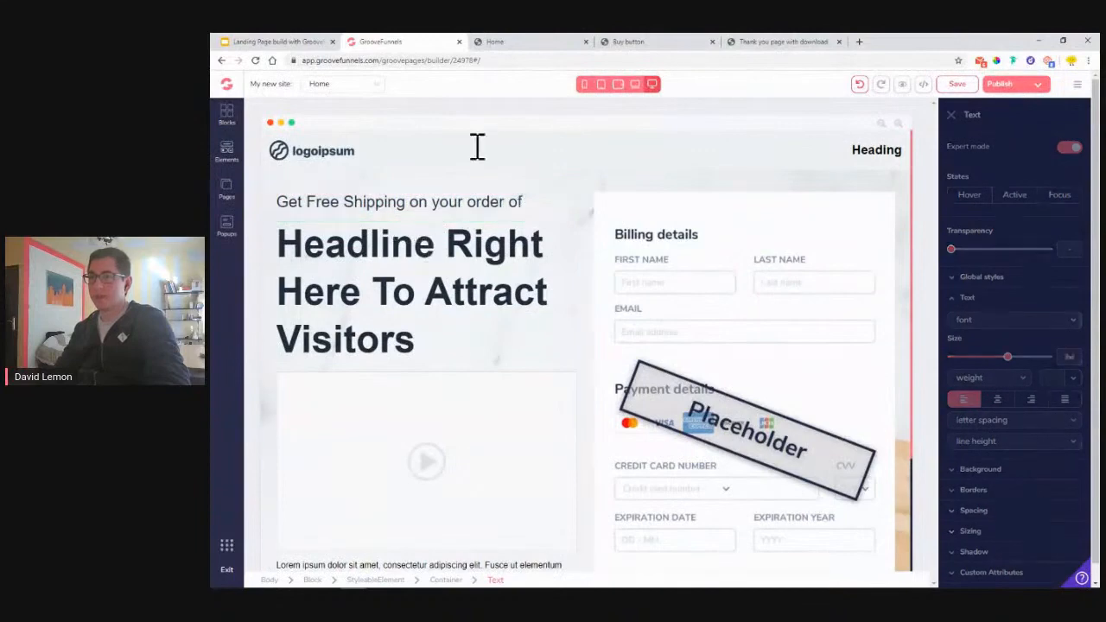
pyautogui.click(514, 42)
pyautogui.moveTo(350, 203); pyautogui.dragTo(706, 211)
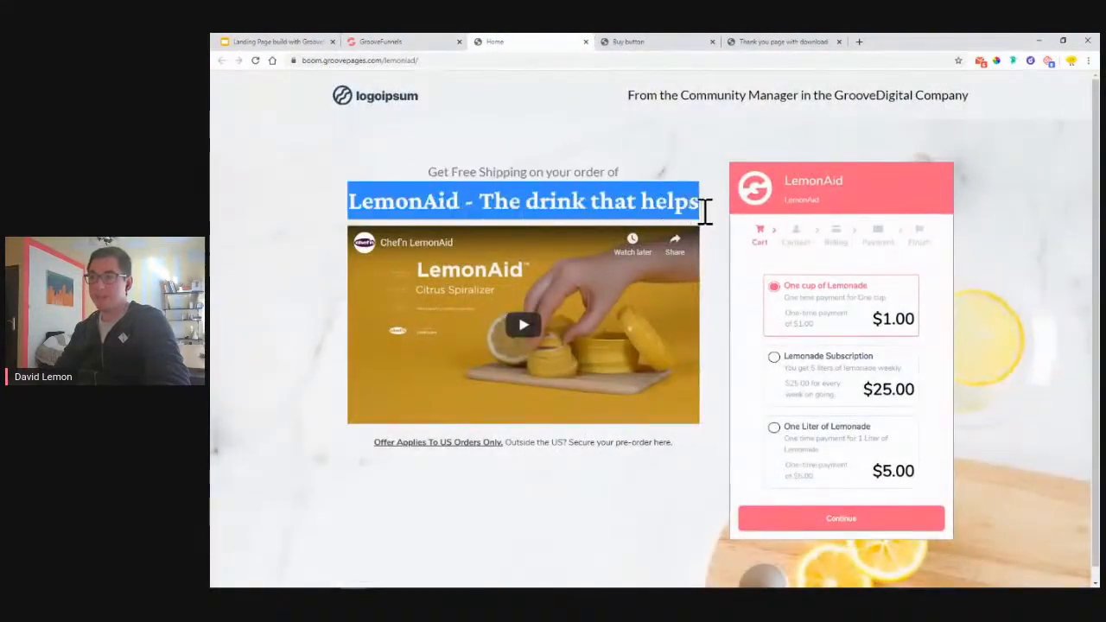
# - Replace the placeholder headline with 'LemonAid - The drink that helps'
pyautogui.rightClick(679, 204)
pyautogui.click(693, 213)
pyautogui.click(411, 43)
pyautogui.doubleClick(429, 284)
pyautogui.hotkey('ctrl', 'a')
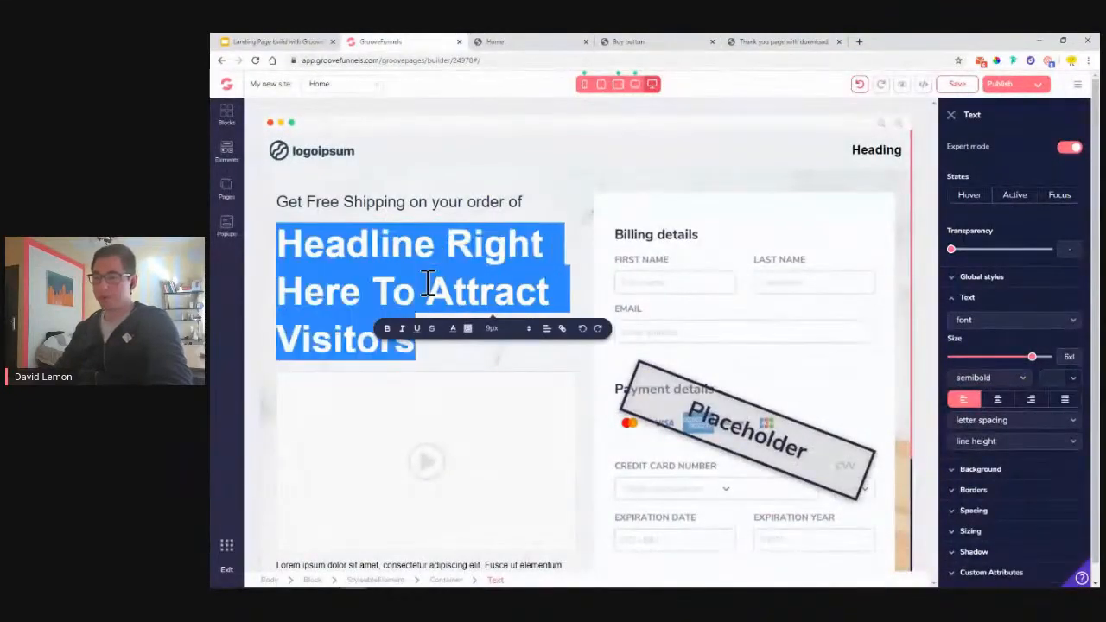
pyautogui.hotkey('ctrl', 'v')
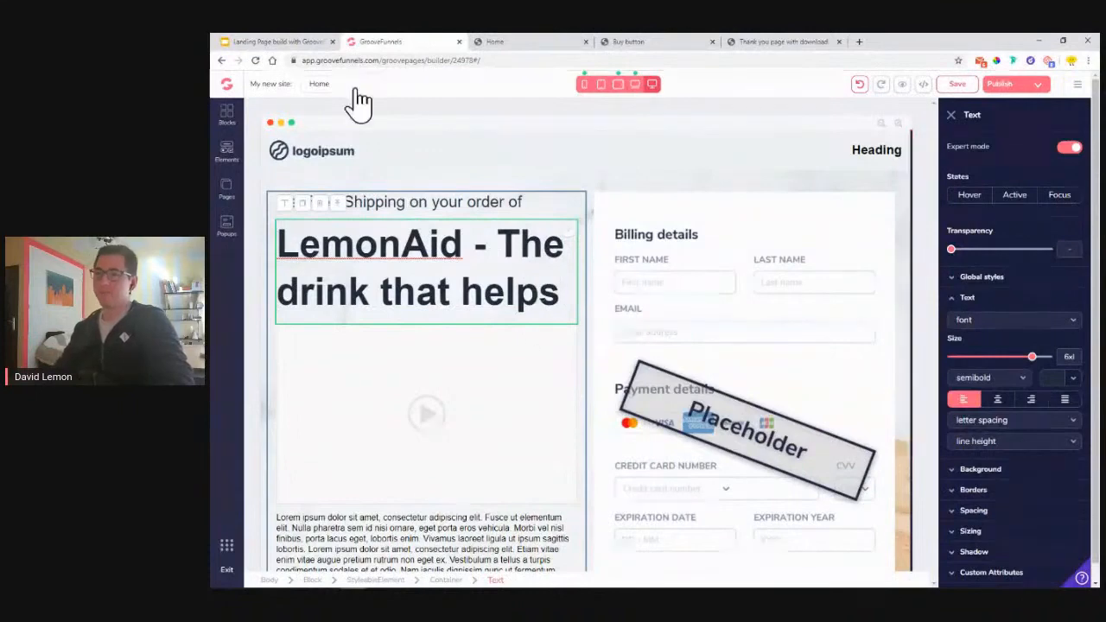
# - Copy the 'Offer Applies To US Orders Only' line from the published LemonAid page
pyautogui.click(488, 42)
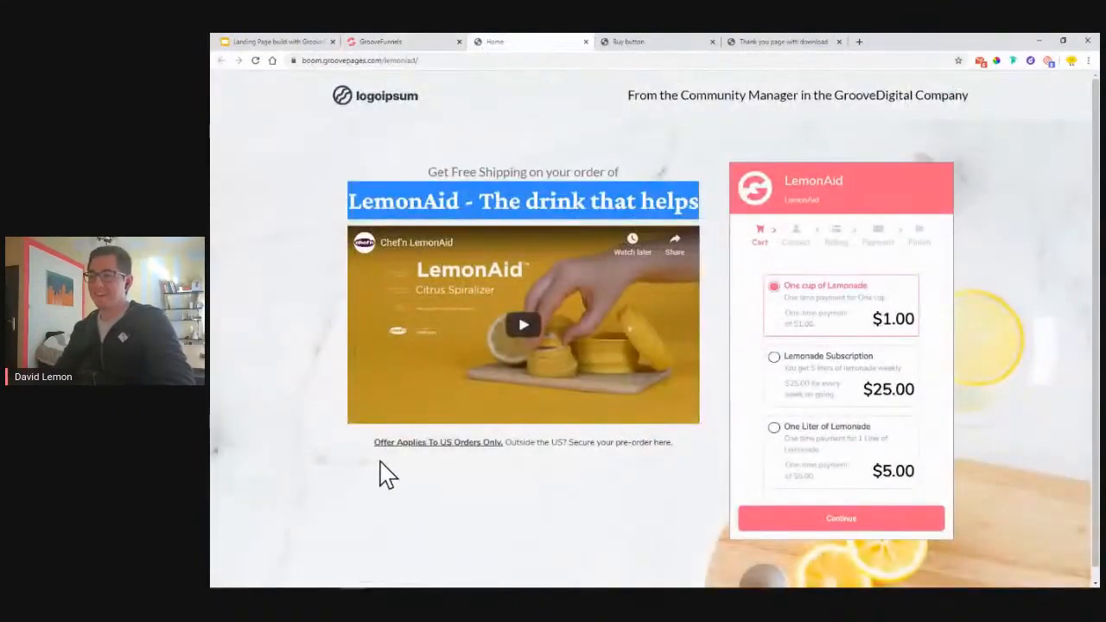
pyautogui.moveTo(373, 443); pyautogui.dragTo(683, 445)
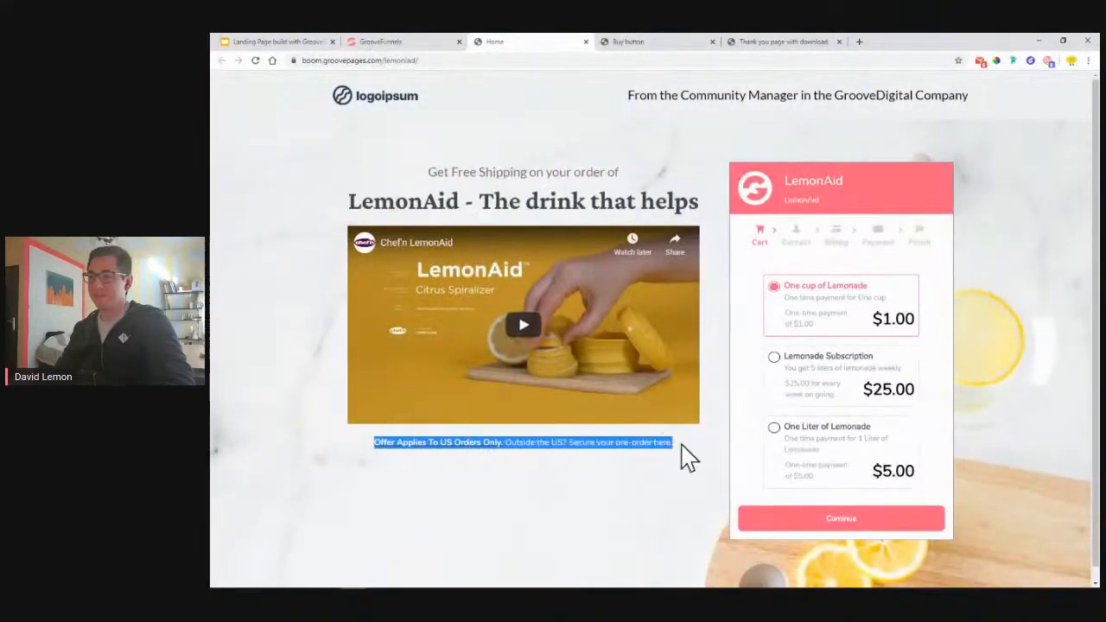
pyautogui.rightClick(662, 445)
pyautogui.click(704, 363)
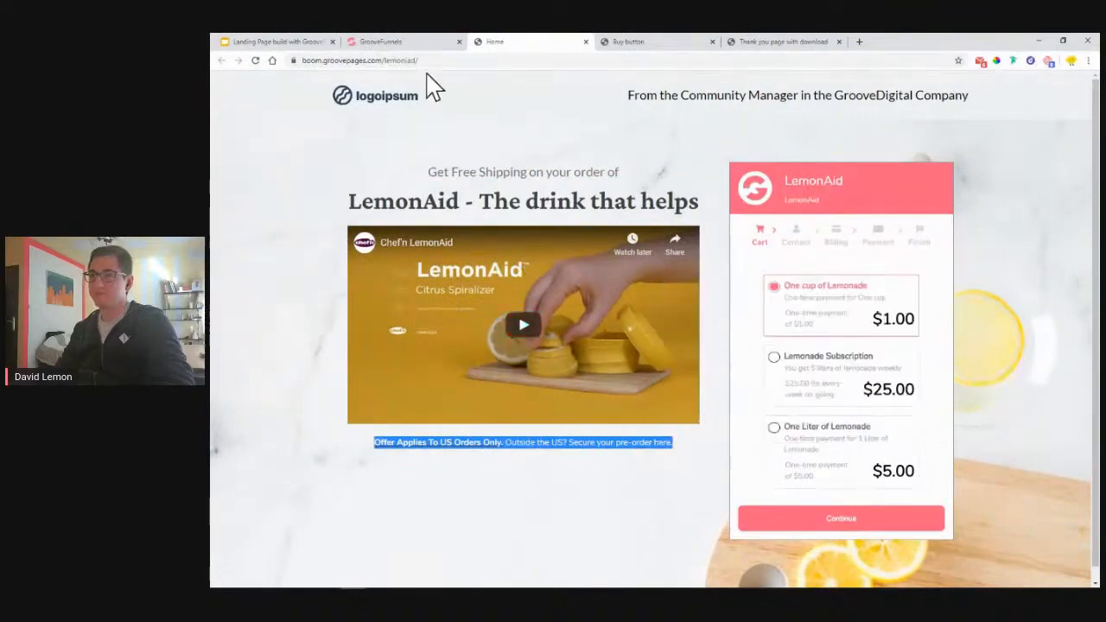
pyautogui.click(420, 43)
# - Paste the offer line over the lorem paragraph below the video
pyautogui.scroll(-2, 355, 467)
pyautogui.click(359, 450)
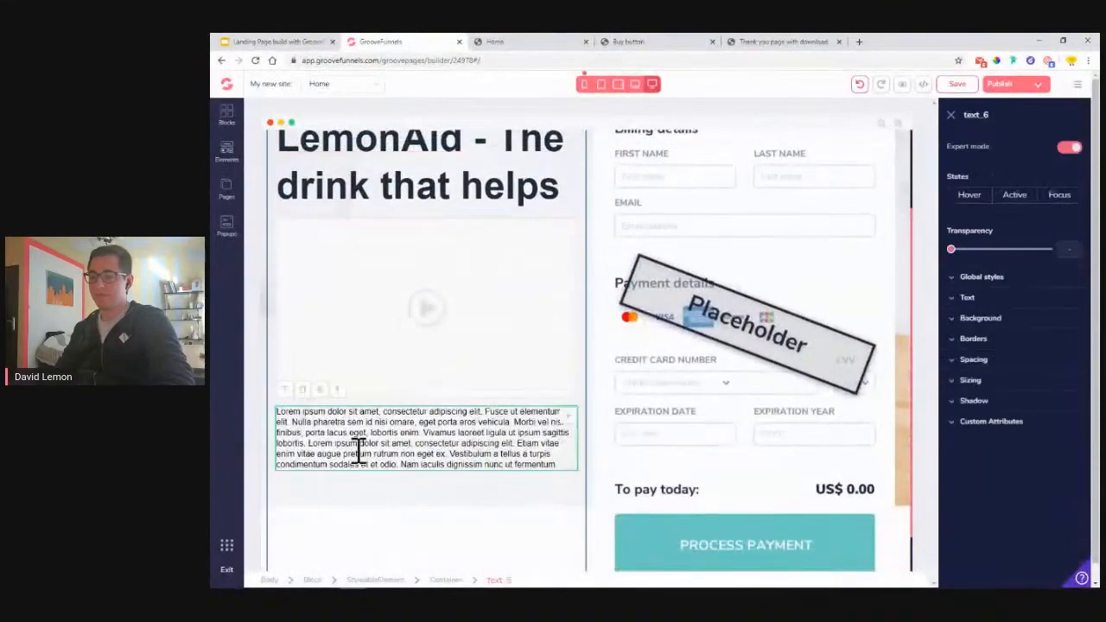
pyautogui.doubleClick(359, 450)
pyautogui.hotkey('ctrl', 'a')
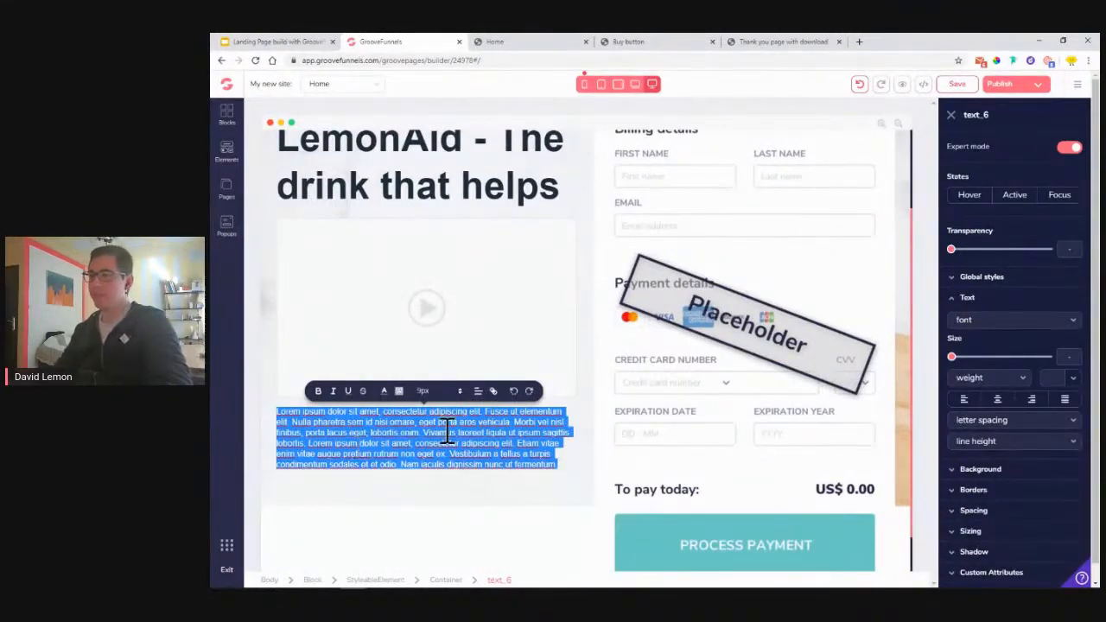
pyautogui.rightClick(403, 424)
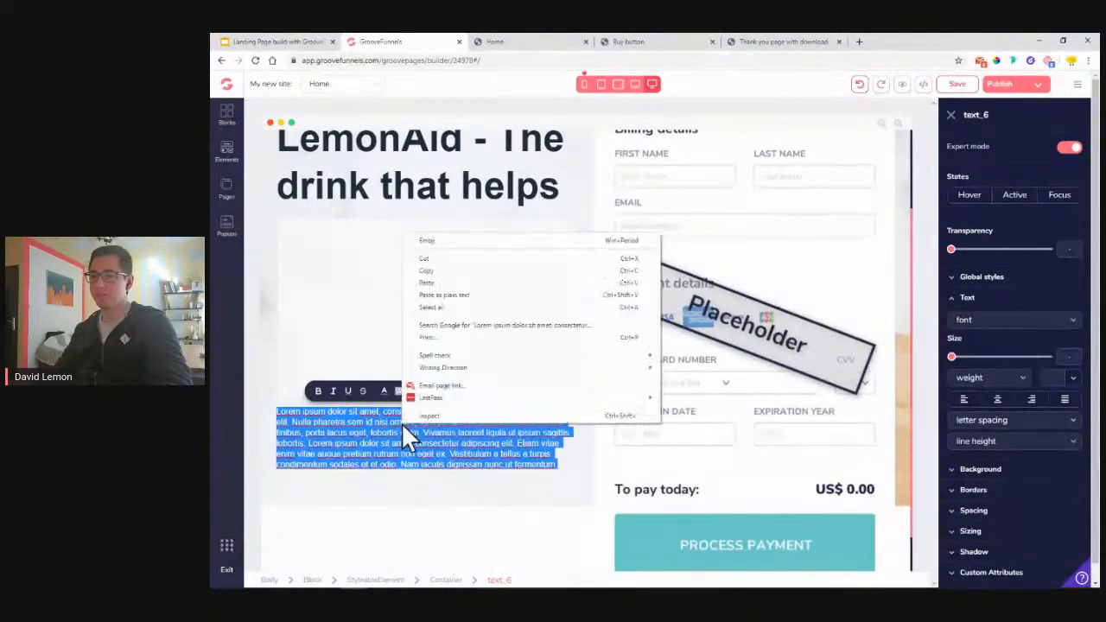
pyautogui.click(477, 285)
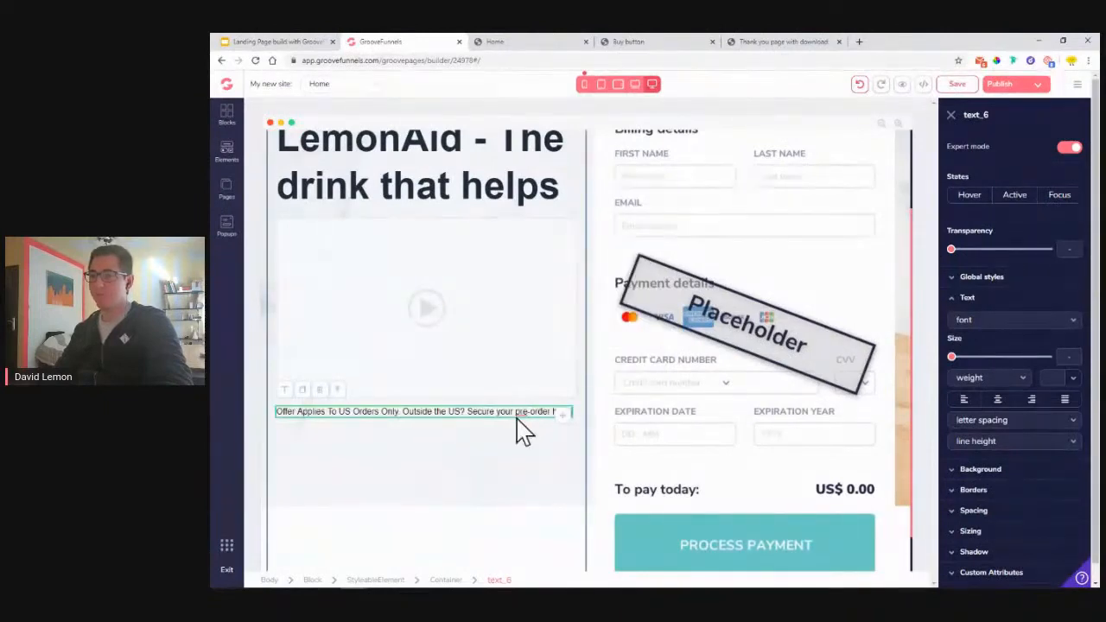
pyautogui.click(279, 411)
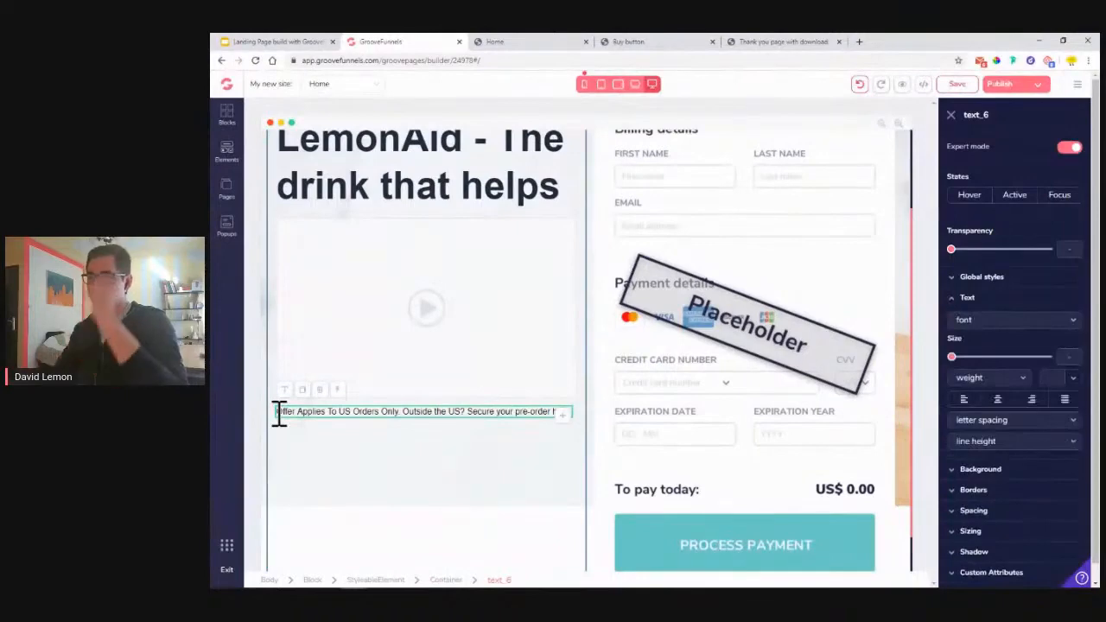
pyautogui.click(511, 43)
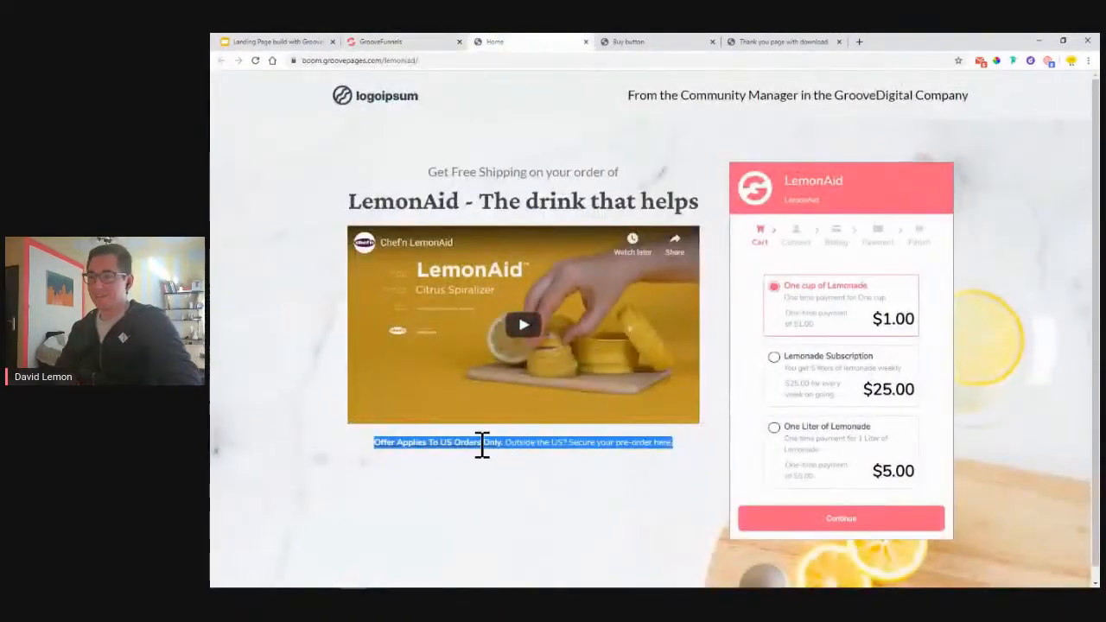
pyautogui.click(380, 446)
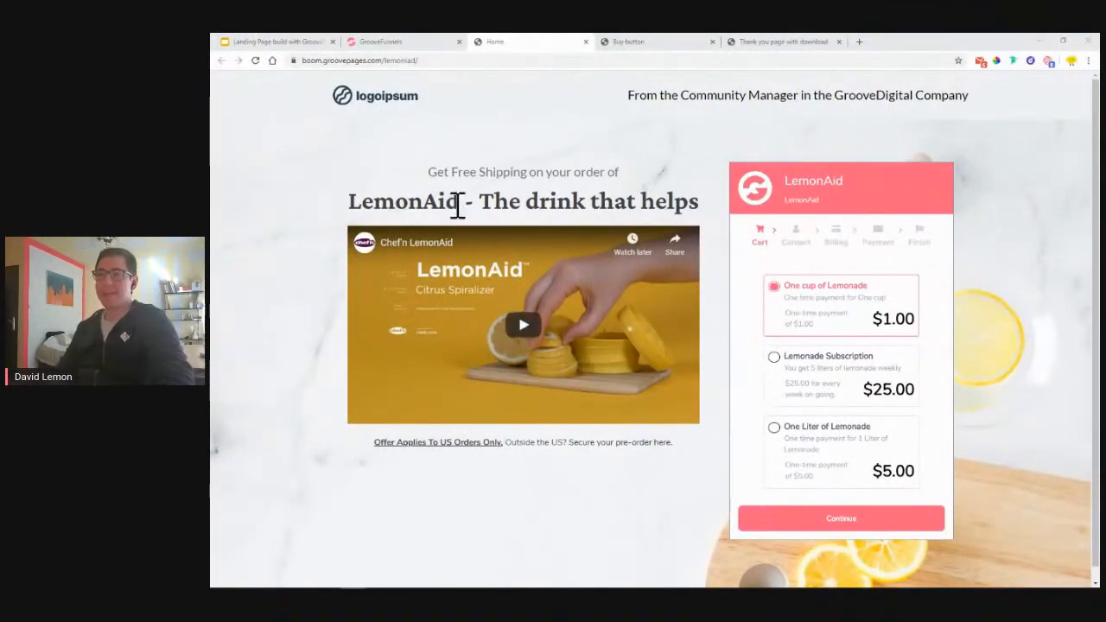
# - Bold and underline 'Offer Applies To US Orders Only.', then select 'Secure your pre-order here'
pyautogui.click(390, 44)
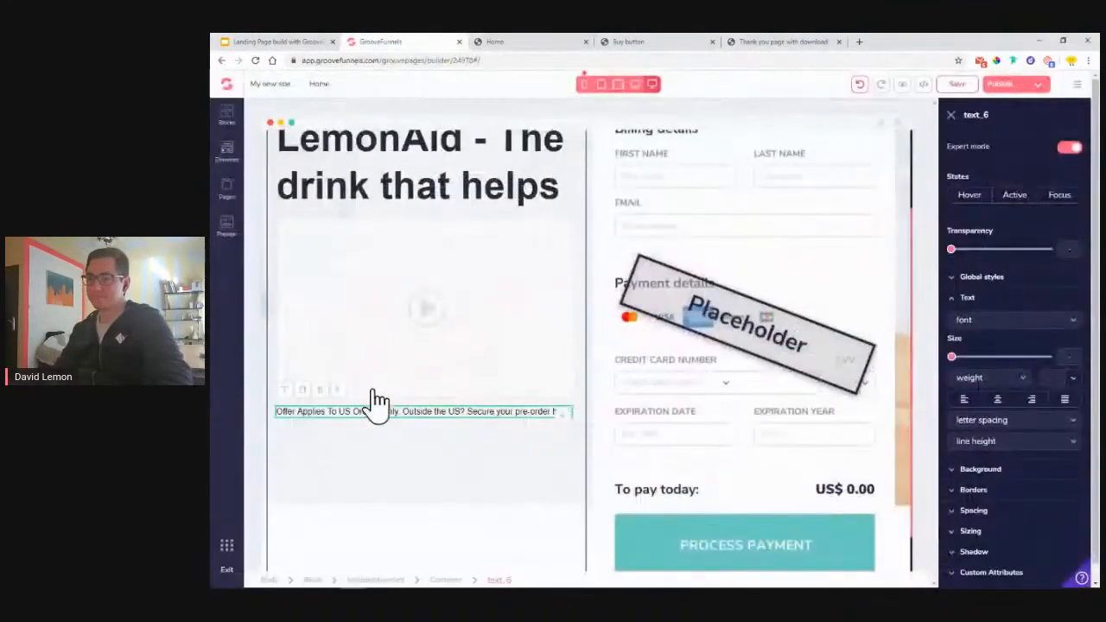
pyautogui.click(337, 412)
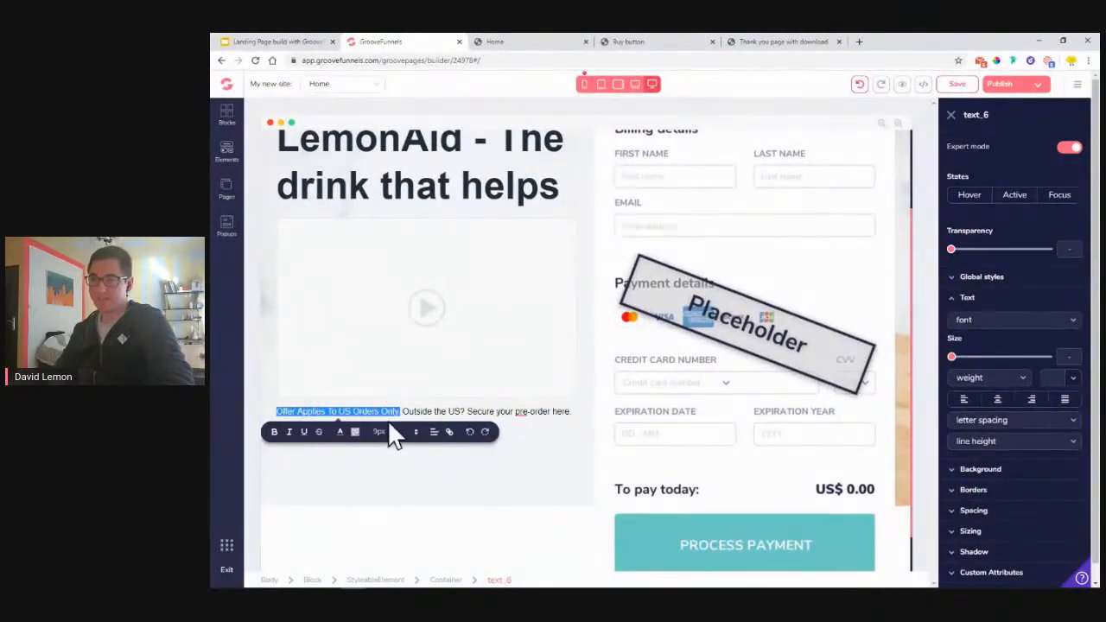
pyautogui.click(274, 433)
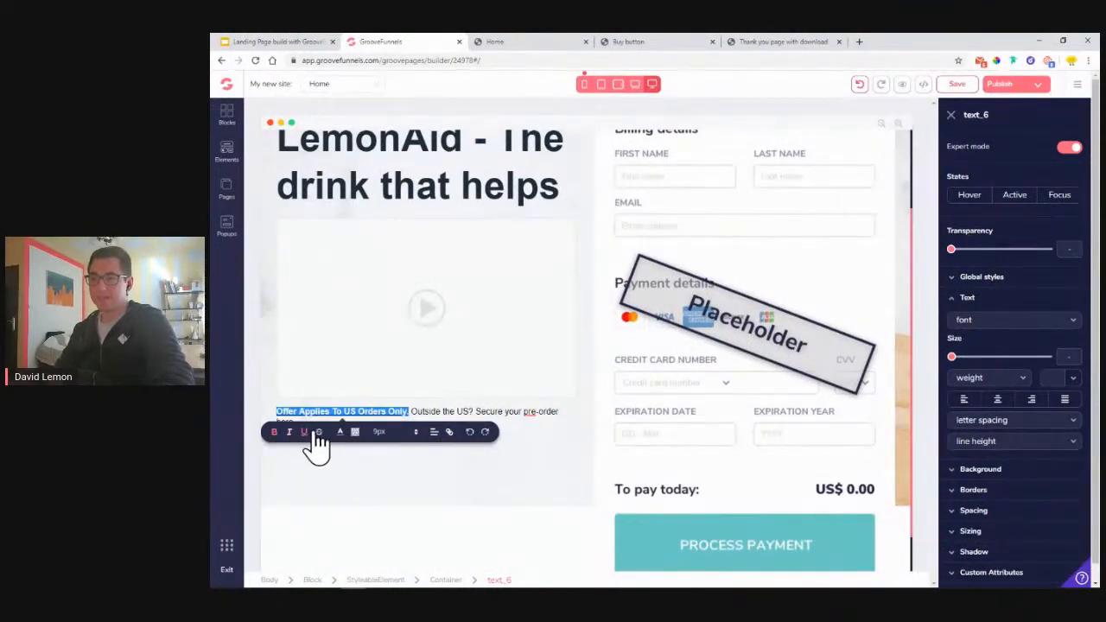
pyautogui.click(501, 411)
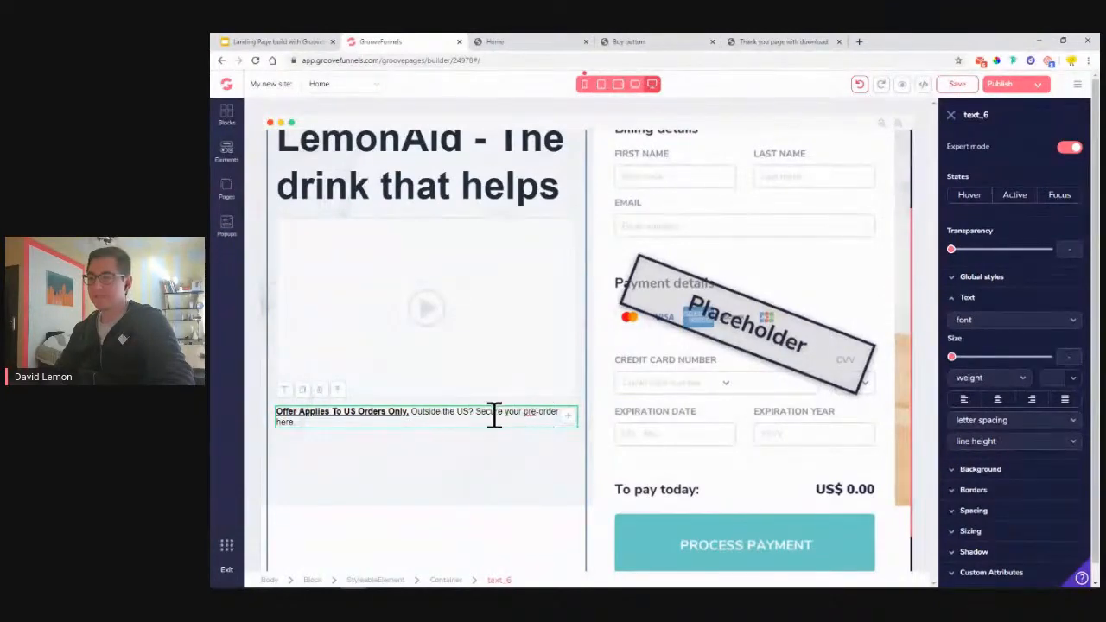
pyautogui.moveTo(486, 415); pyautogui.dragTo(486, 420)
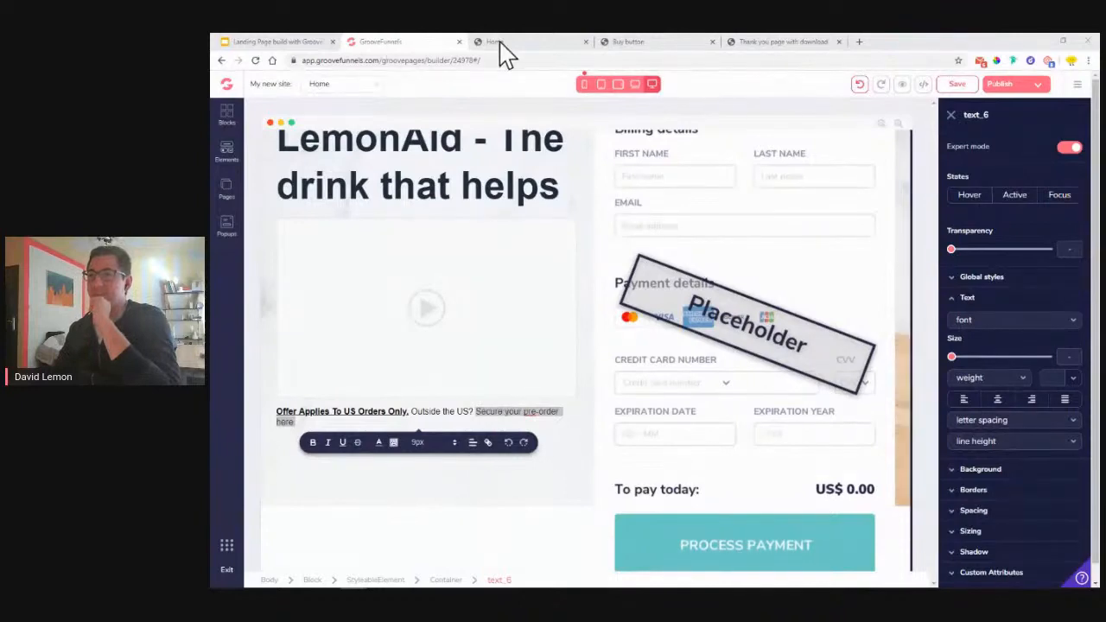
pyautogui.click(548, 43)
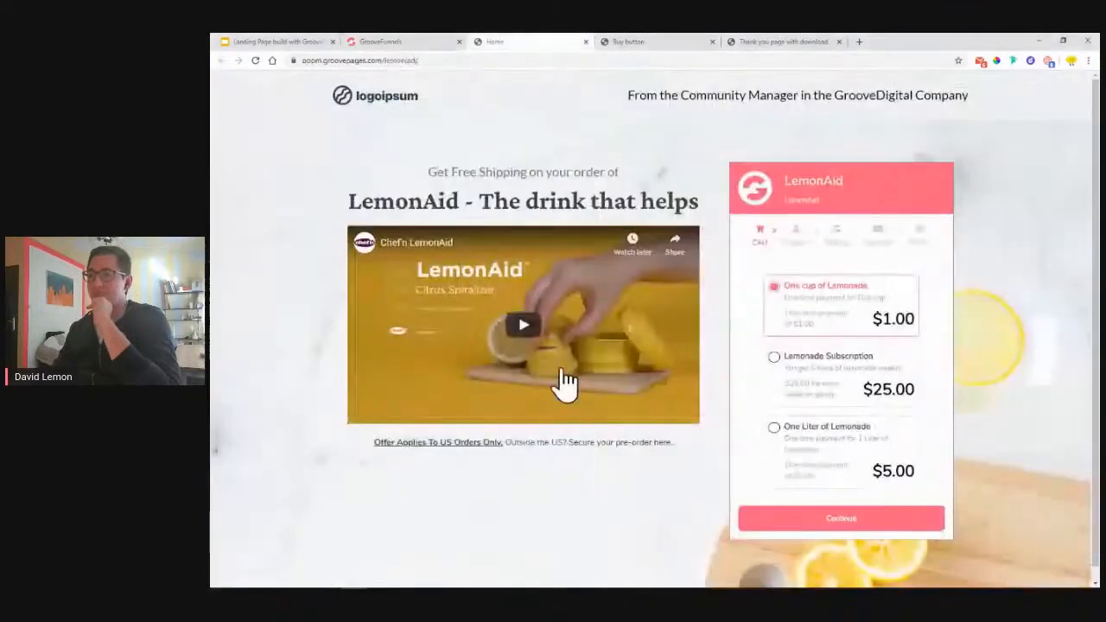
pyautogui.click(615, 447)
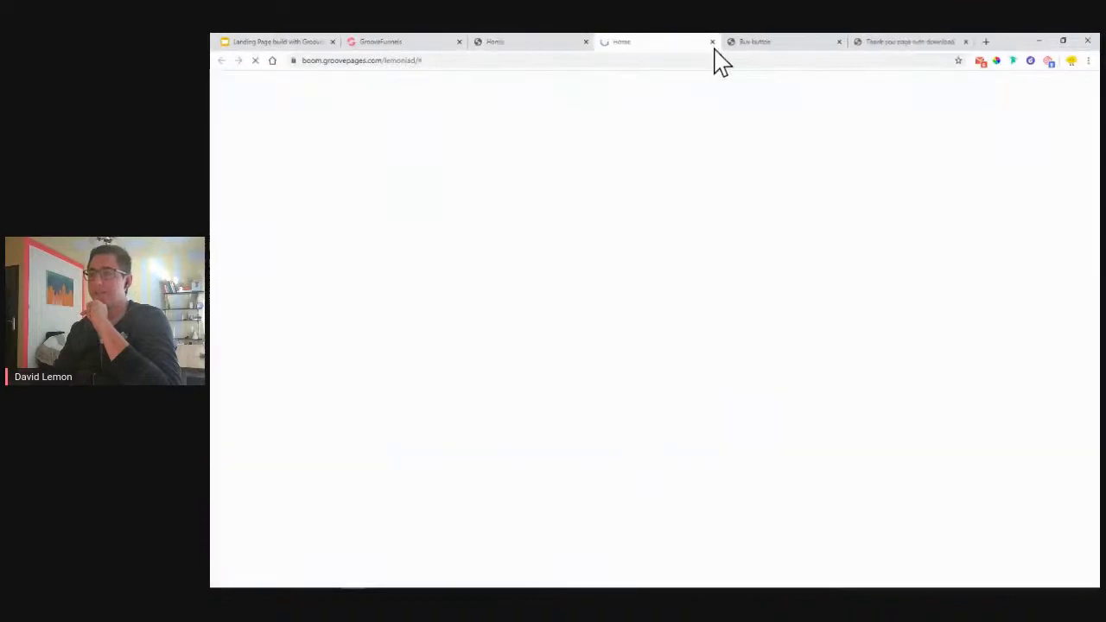
pyautogui.hotkey('ctrl', 'w')
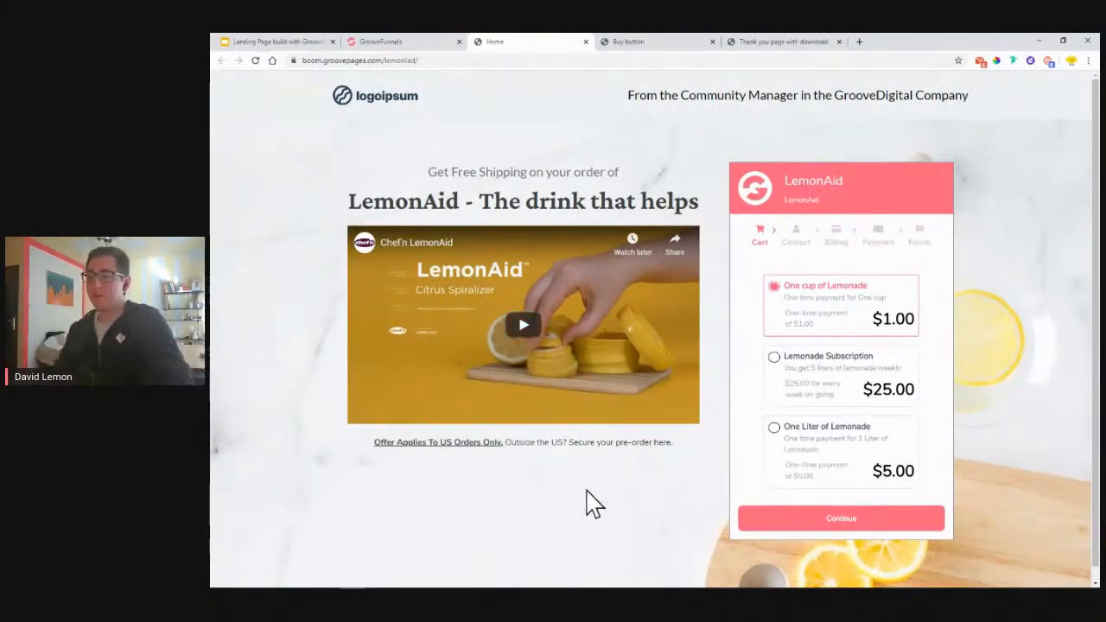
pyautogui.click(399, 40)
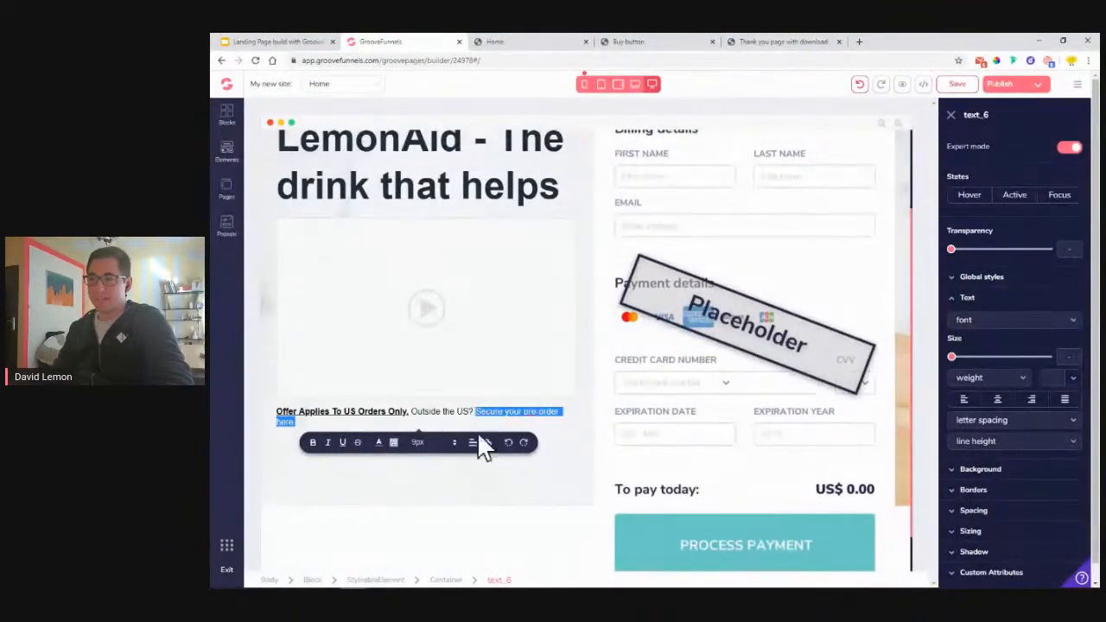
pyautogui.click(489, 443)
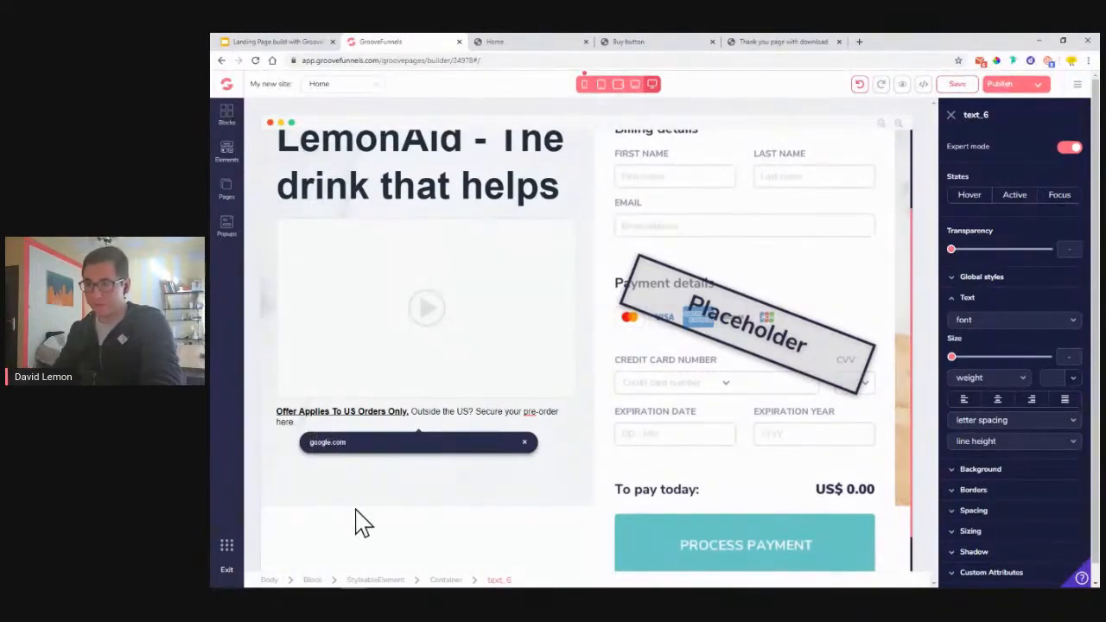
pyautogui.write('www.')
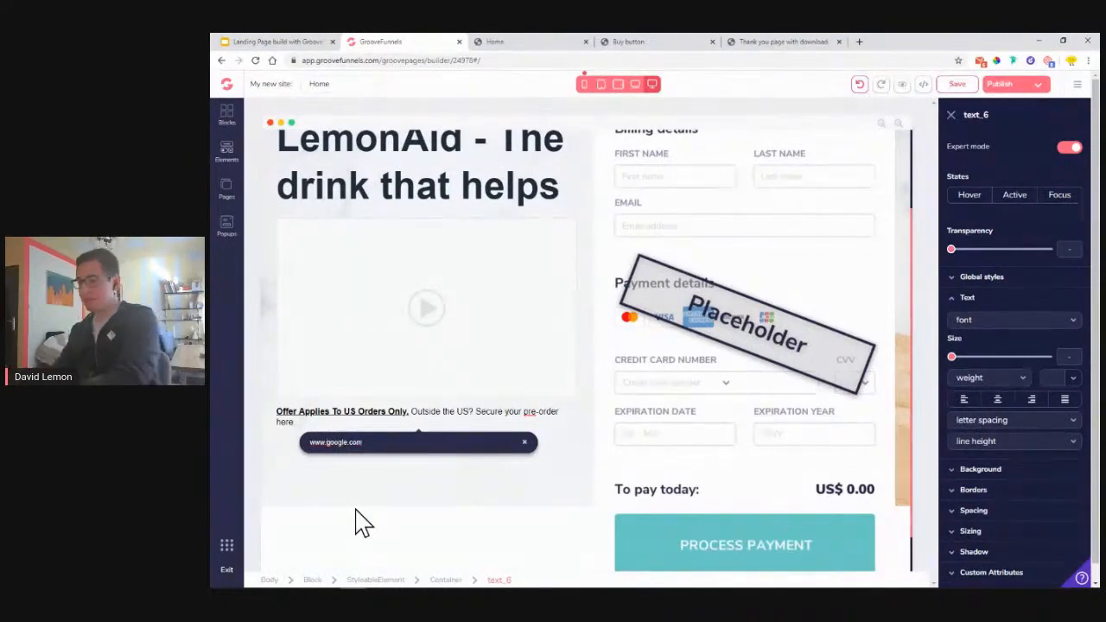
pyautogui.press('Return')
pyautogui.click(423, 454)
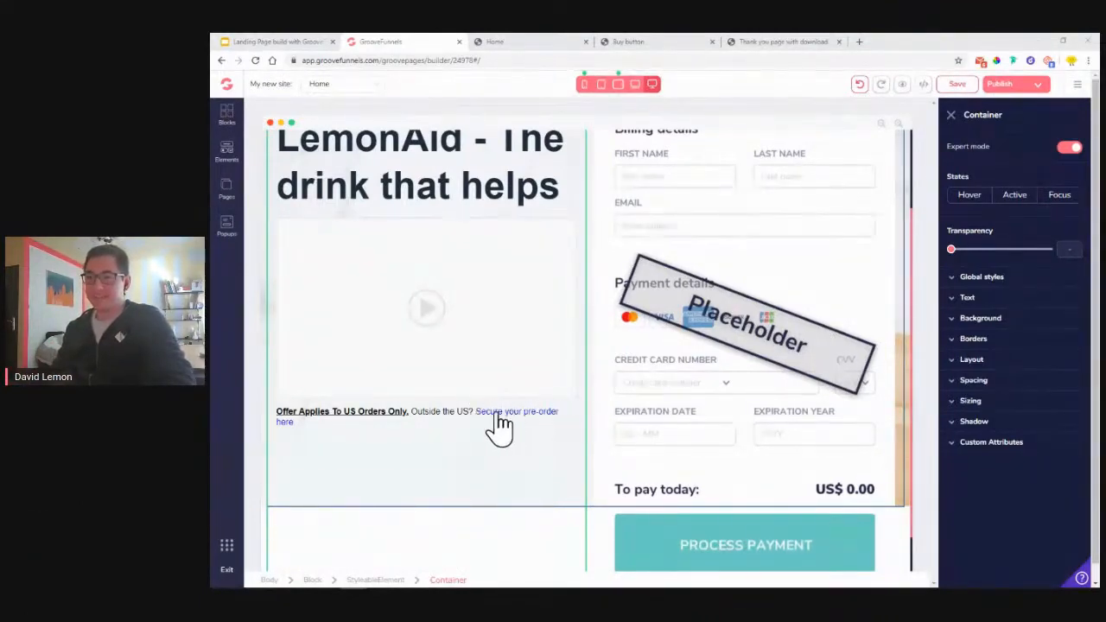
# - Change the 'Secure your pre-order here' link to a dark colour matching the offer text
pyautogui.click(497, 426)
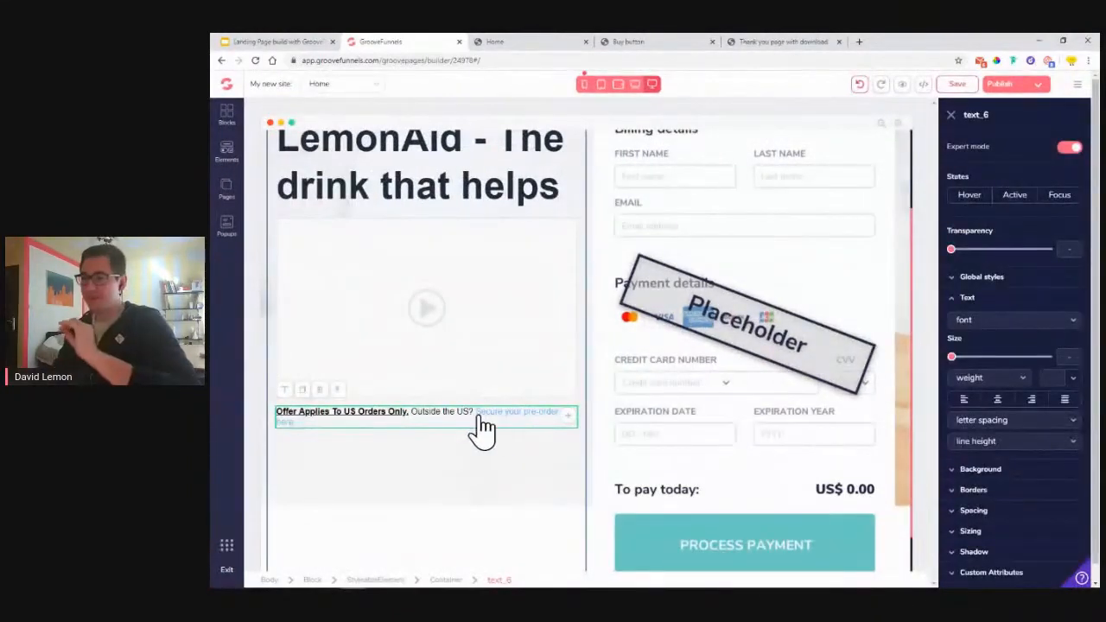
pyautogui.doubleClick(489, 433)
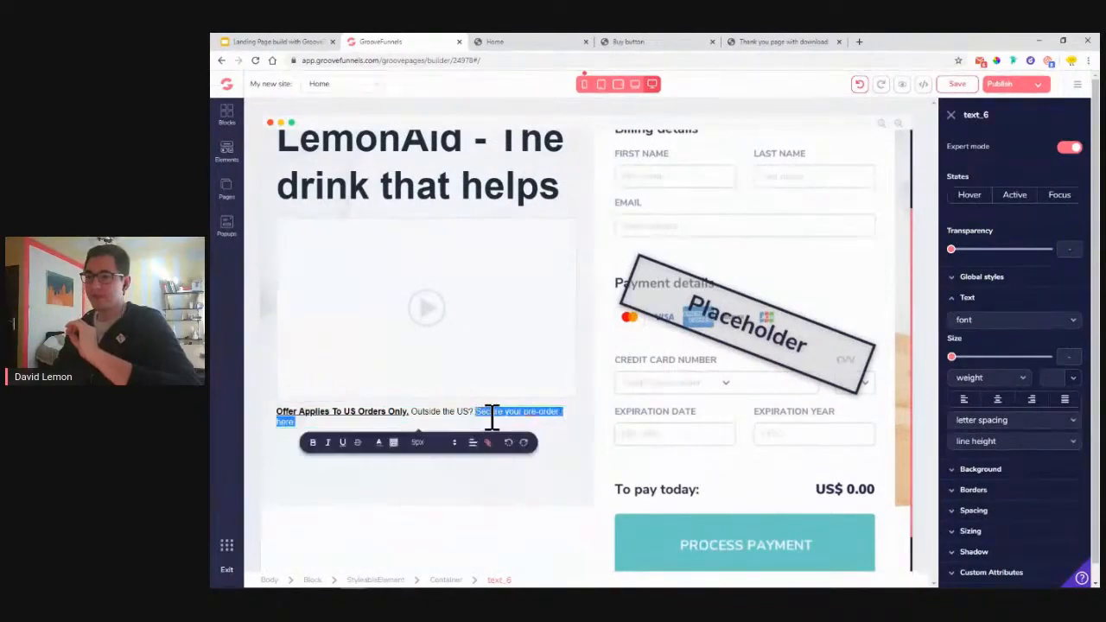
pyautogui.click(379, 443)
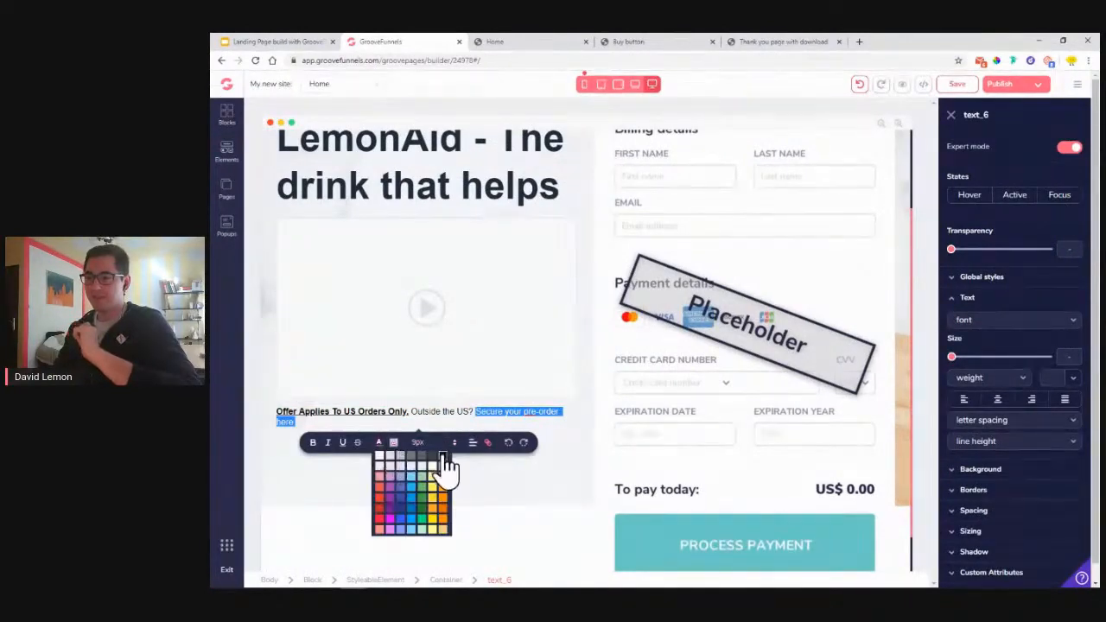
pyautogui.click(519, 460)
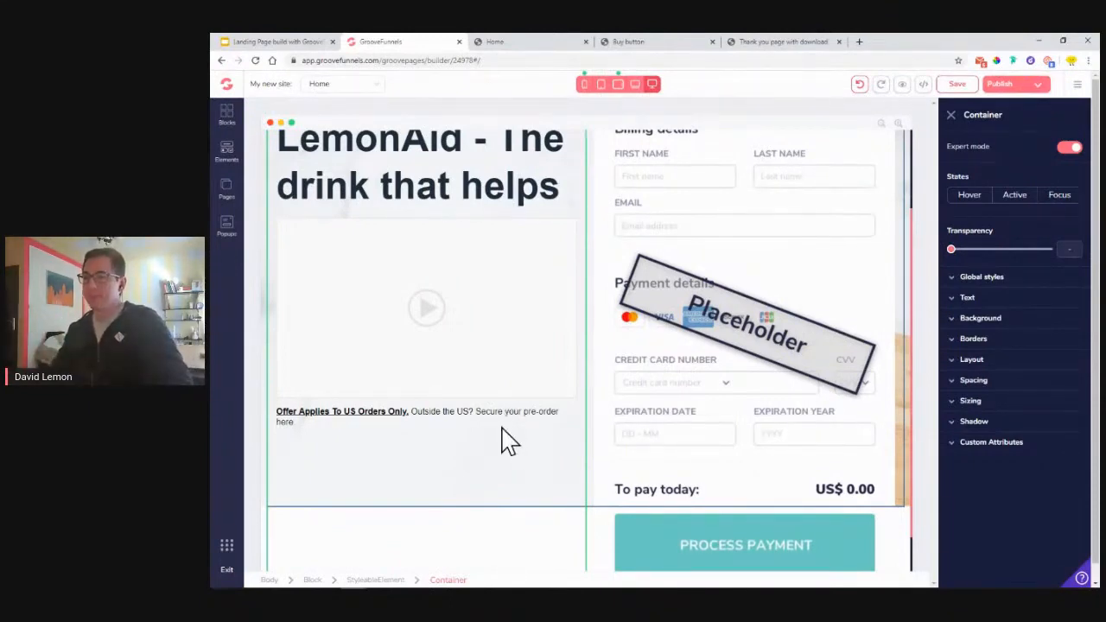
pyautogui.scroll(2, 508, 441)
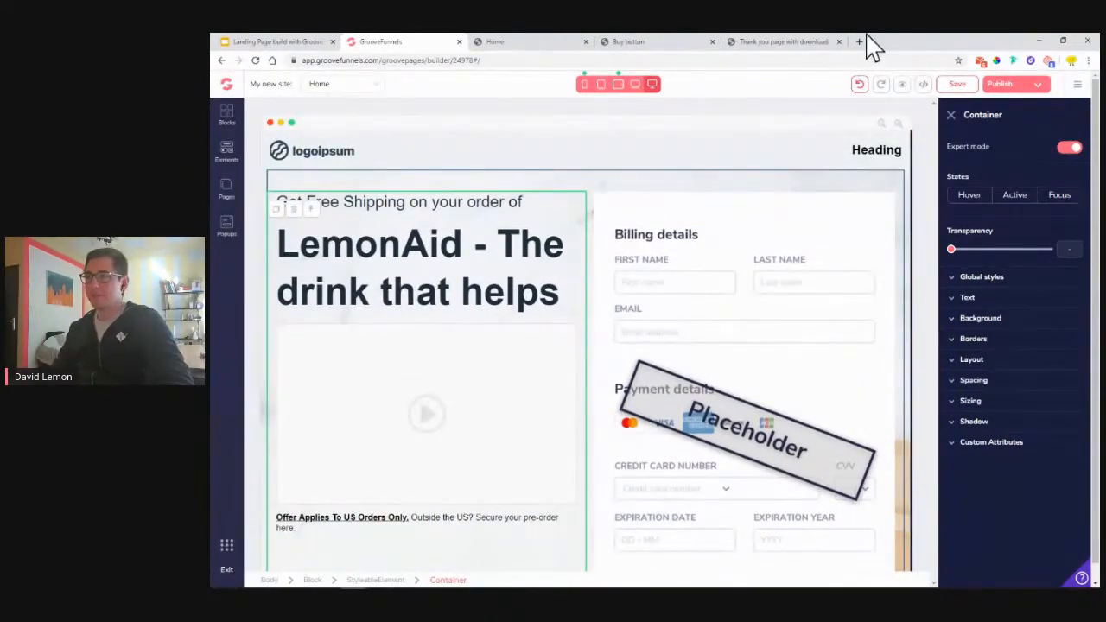
# - Search YouTube for 'lemonaid' in a new browser tab
pyautogui.click(859, 41)
pyautogui.write('youtube.com')
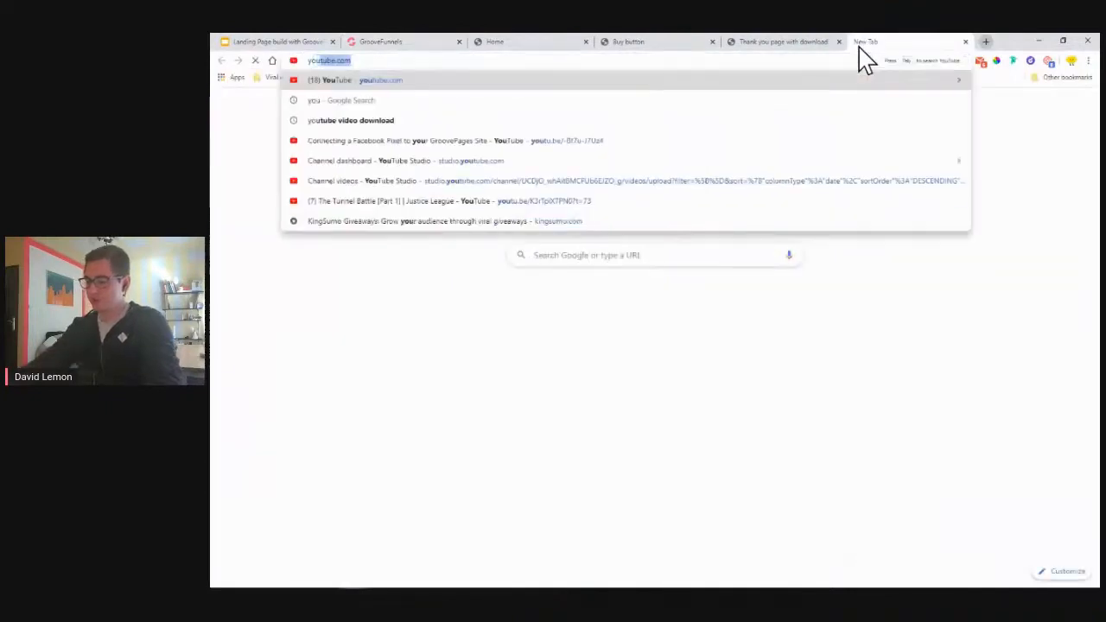
pyautogui.press('Return')
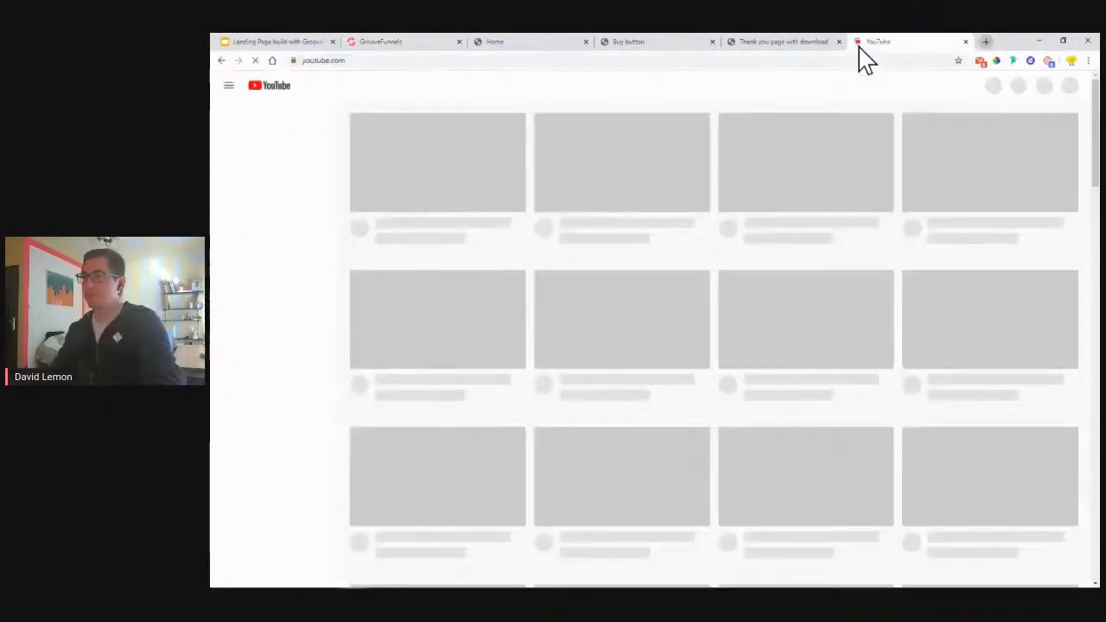
pyautogui.click(674, 86)
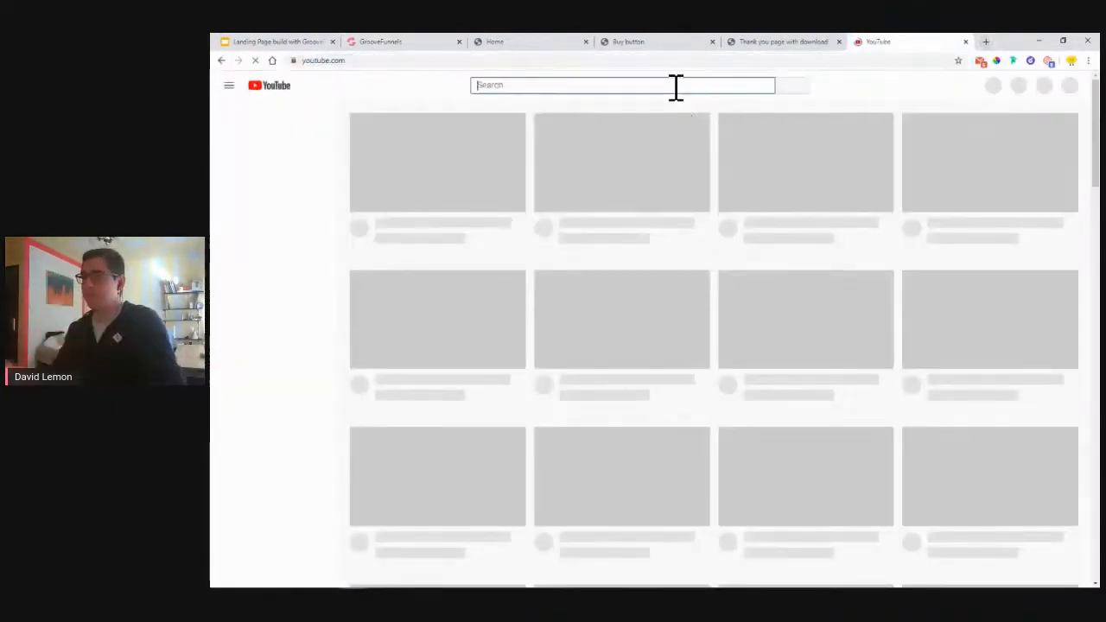
pyautogui.write('lemonaid')
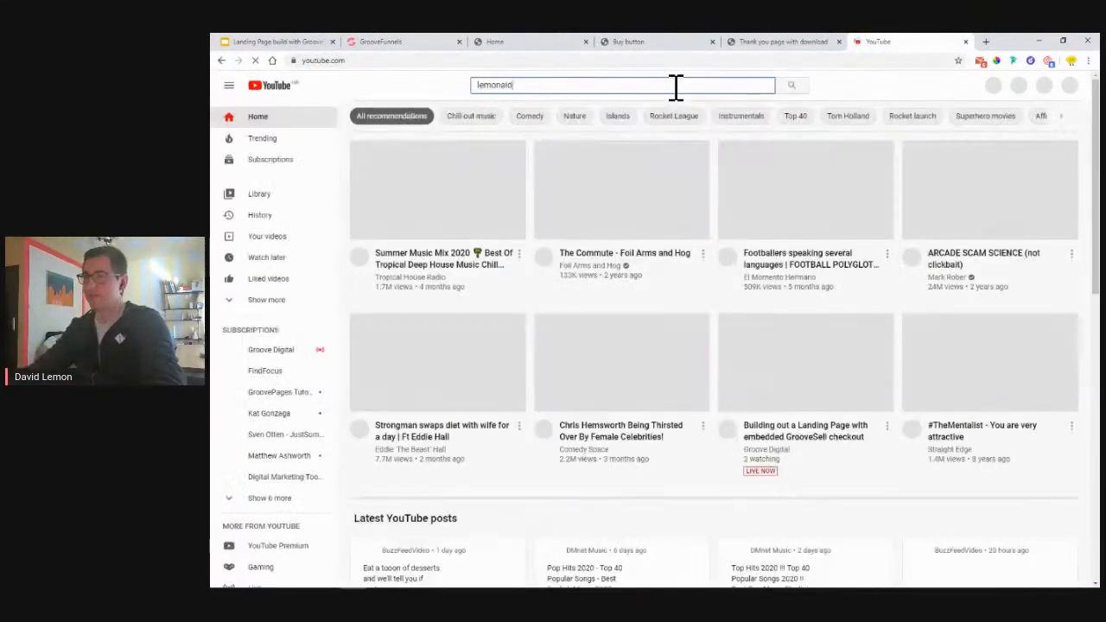
pyautogui.press('Return')
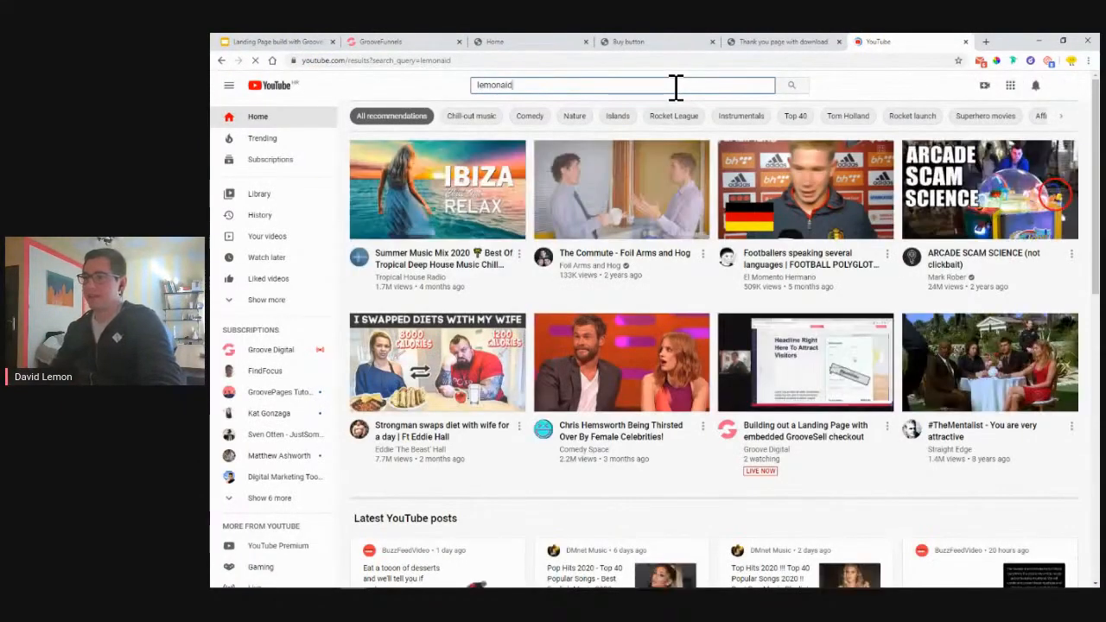
# - Copy the link address of the Lemonaid & Charitea video result
pyautogui.scroll(-6, 896, 291)
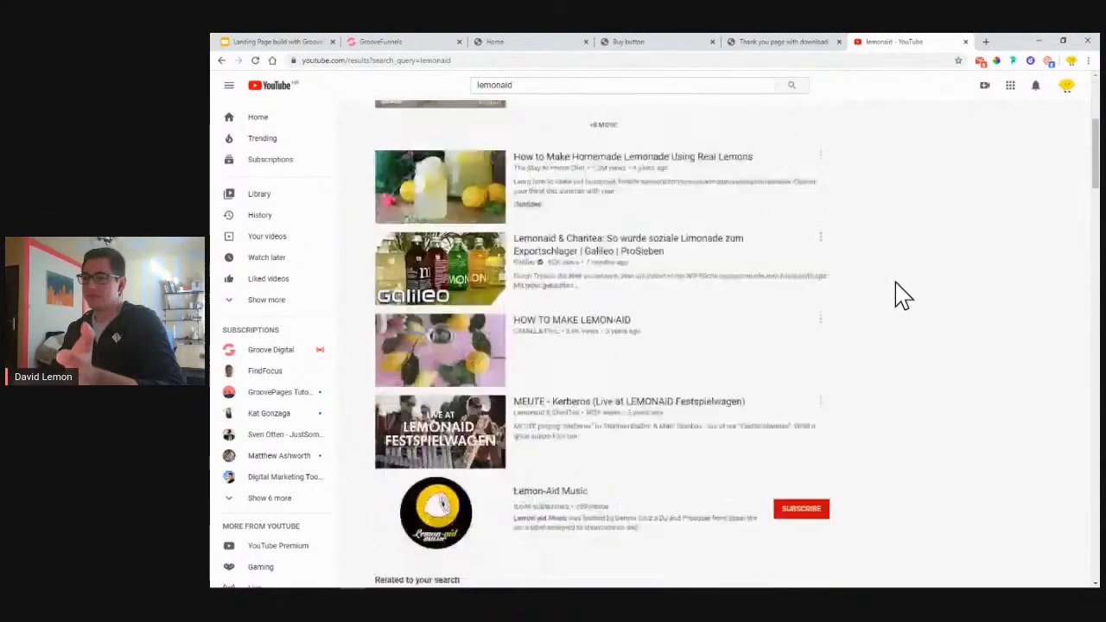
pyautogui.scroll(3, 720, 299)
pyautogui.scroll(-4, 726, 299)
pyautogui.scroll(3, 726, 298)
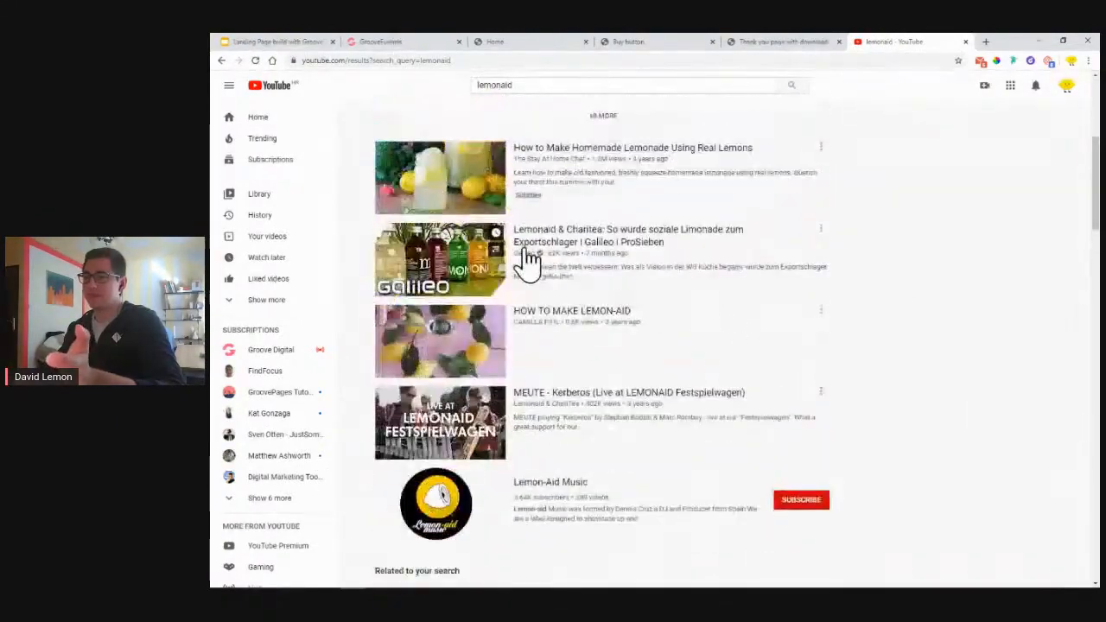
pyautogui.rightClick(541, 235)
pyautogui.click(605, 294)
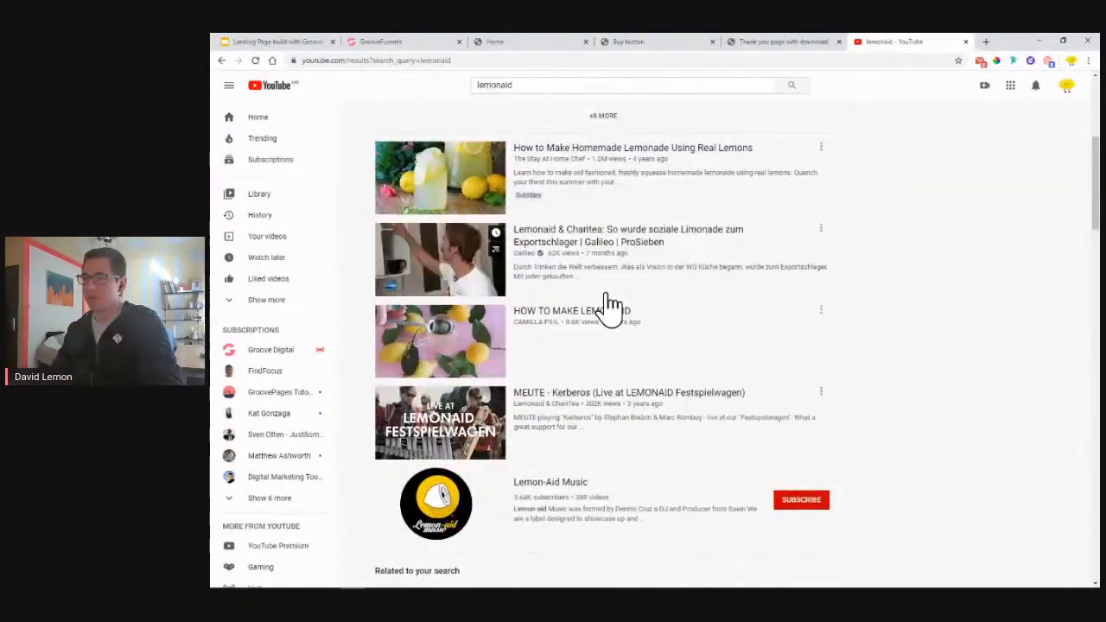
# - Delete the old video element from the hero's left column
pyautogui.click(421, 43)
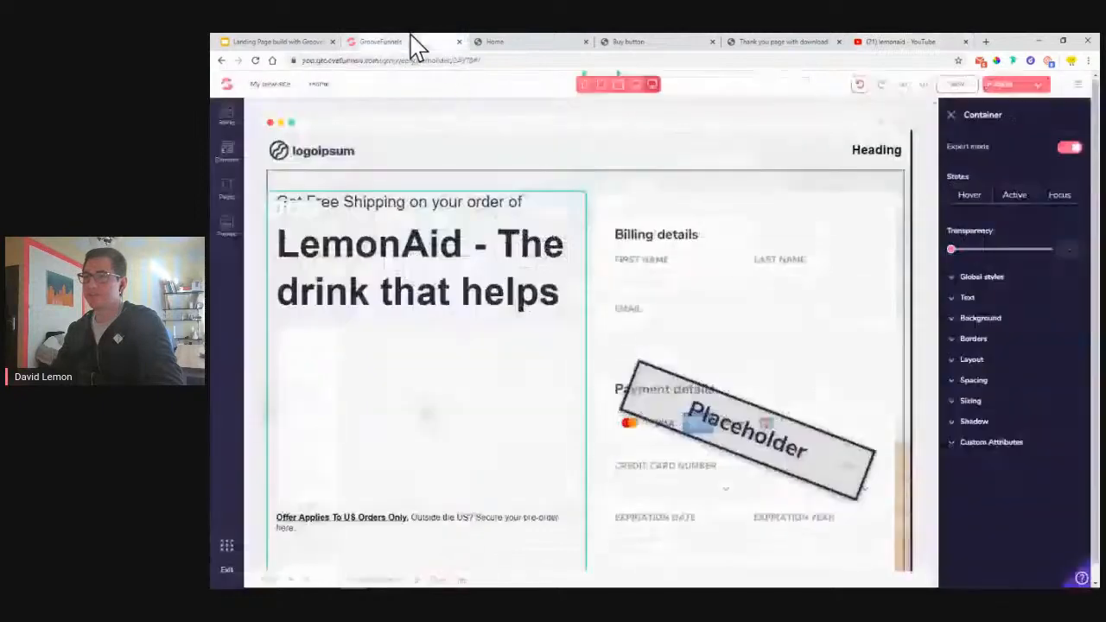
pyautogui.click(443, 465)
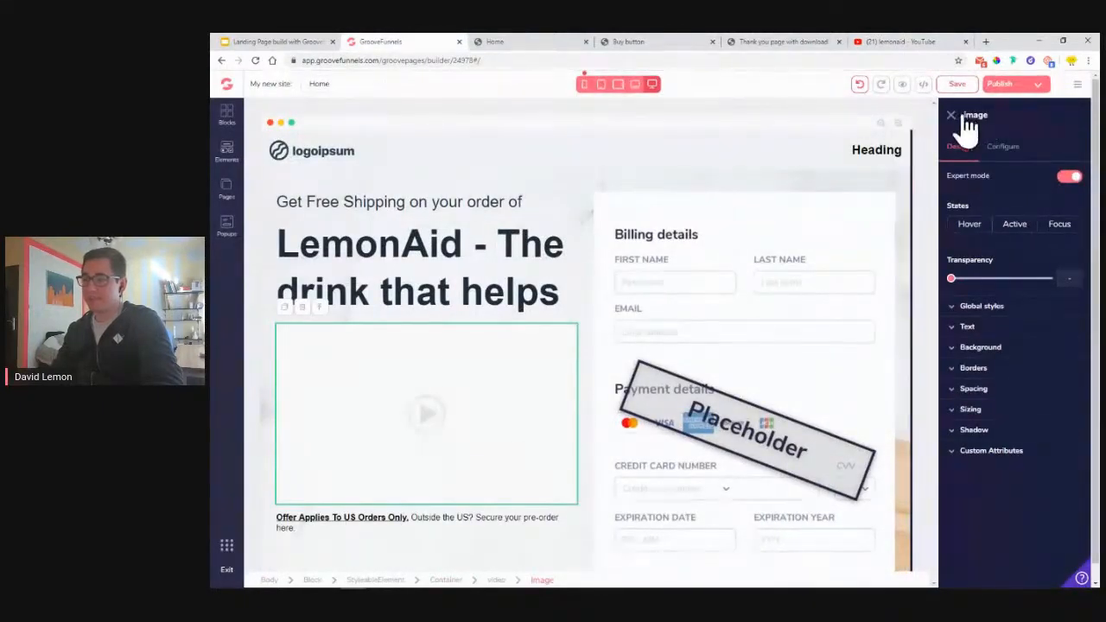
pyautogui.click(499, 581)
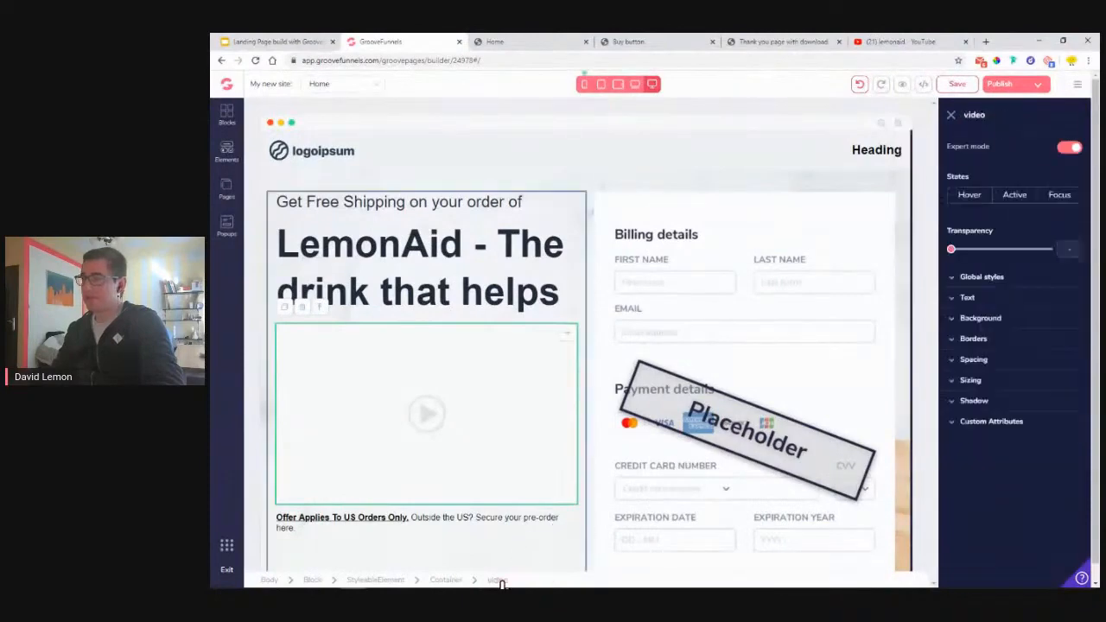
pyautogui.click(455, 390)
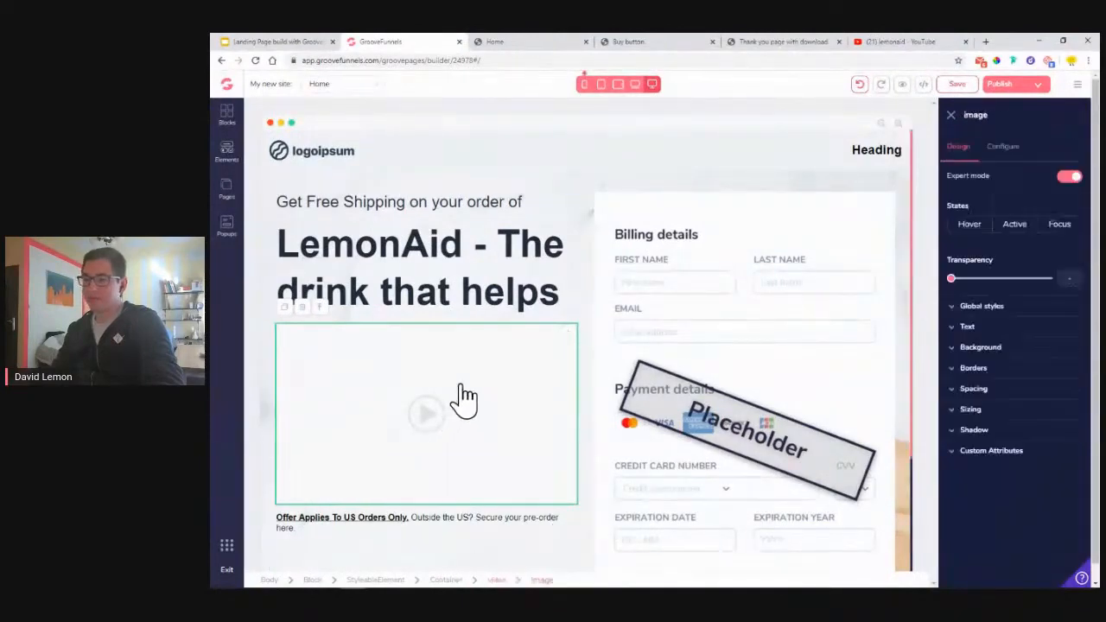
pyautogui.click(320, 308)
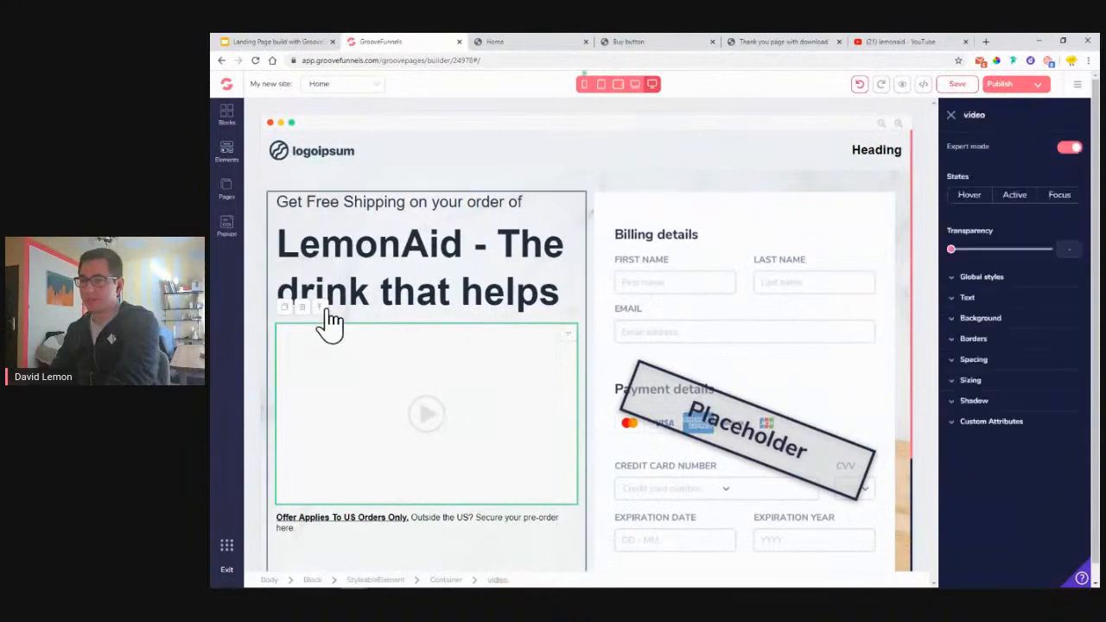
pyautogui.click(301, 307)
pyautogui.click(674, 347)
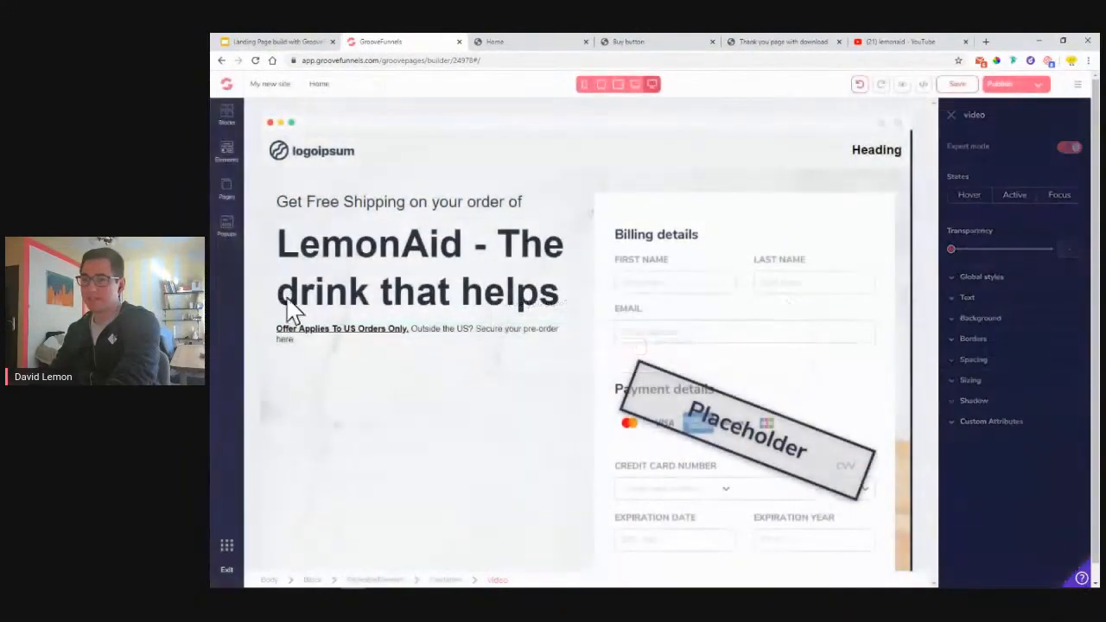
# - Place a YouTube Video element above the offer text and select it
pyautogui.click(232, 160)
pyautogui.scroll(-10, 319, 354)
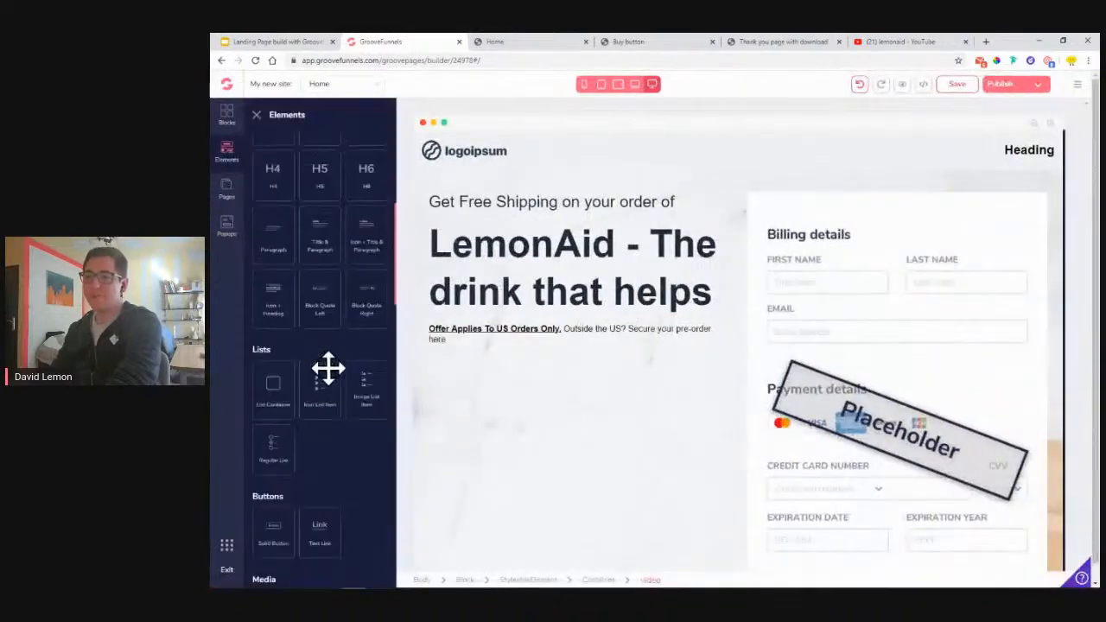
pyautogui.moveTo(370, 371); pyautogui.dragTo(514, 365)
pyautogui.click(593, 391)
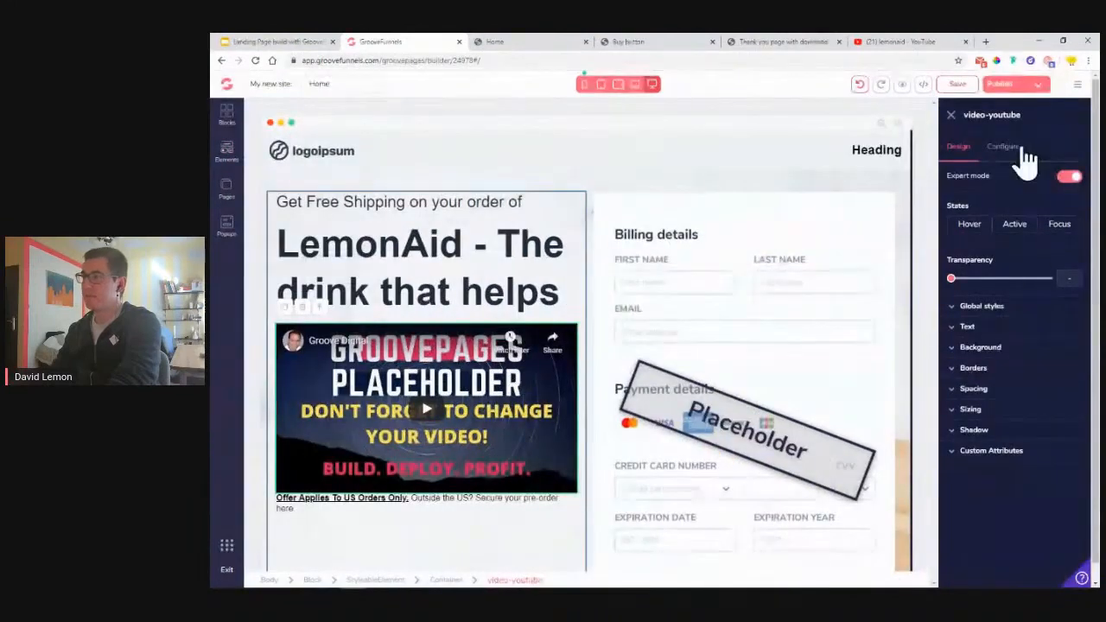
# - Set the YouTube embed's video ID to xb-CDJ94nbA, then open the Lemonaid & Charitea video
pyautogui.click(1004, 146)
pyautogui.moveTo(1024, 200); pyautogui.dragTo(909, 212)
pyautogui.hotkey('ctrl', 'v')
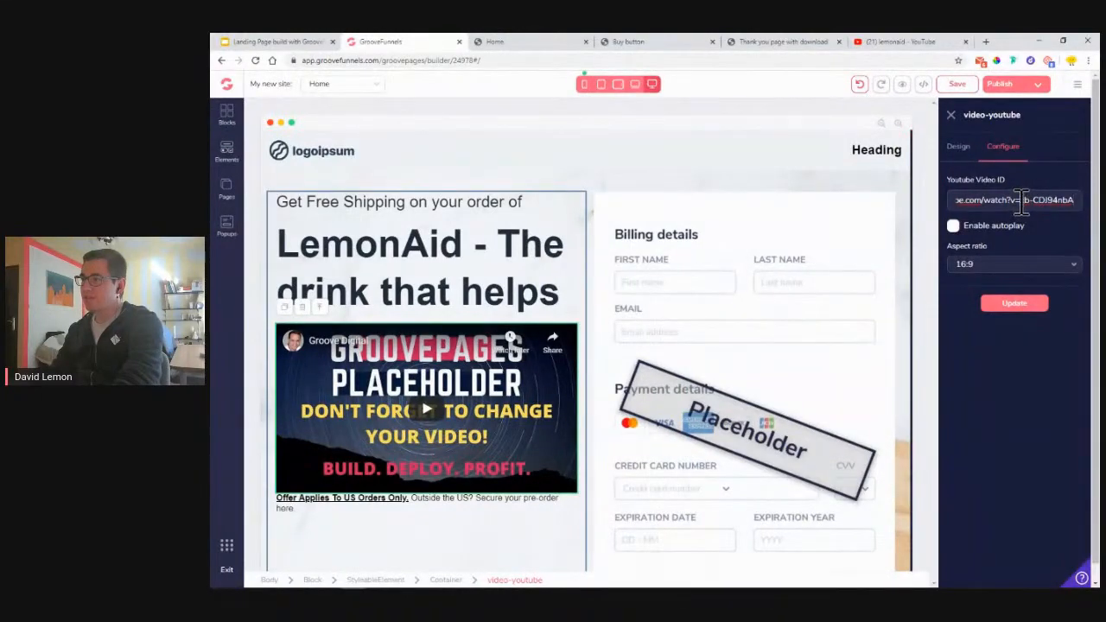
pyautogui.moveTo(1003, 204); pyautogui.dragTo(934, 207)
pyautogui.press('BackSpace')
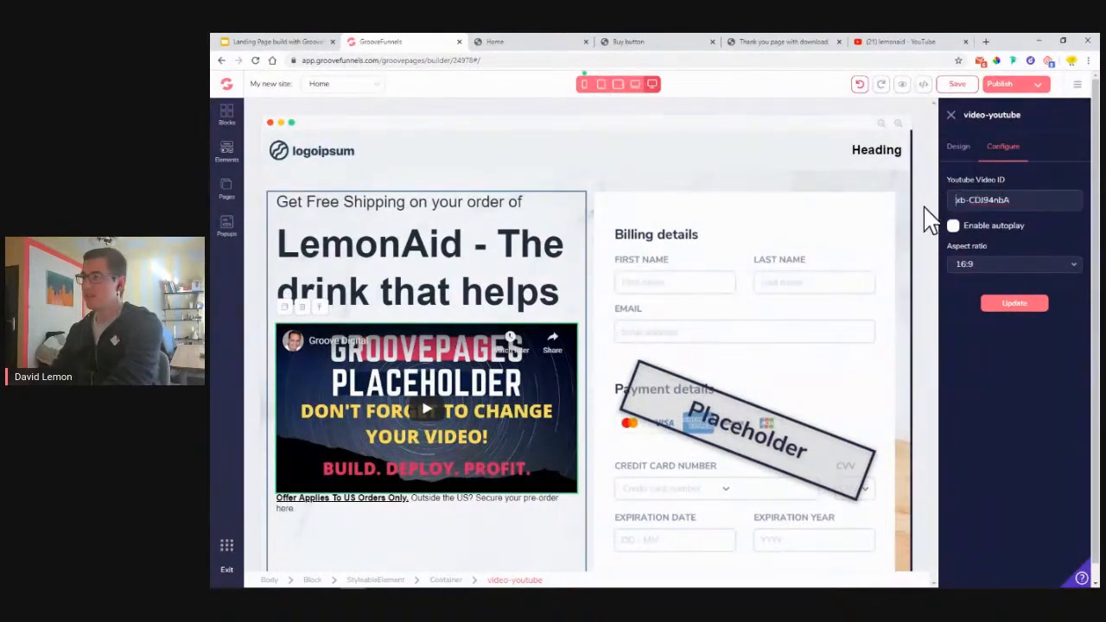
pyautogui.click(1014, 308)
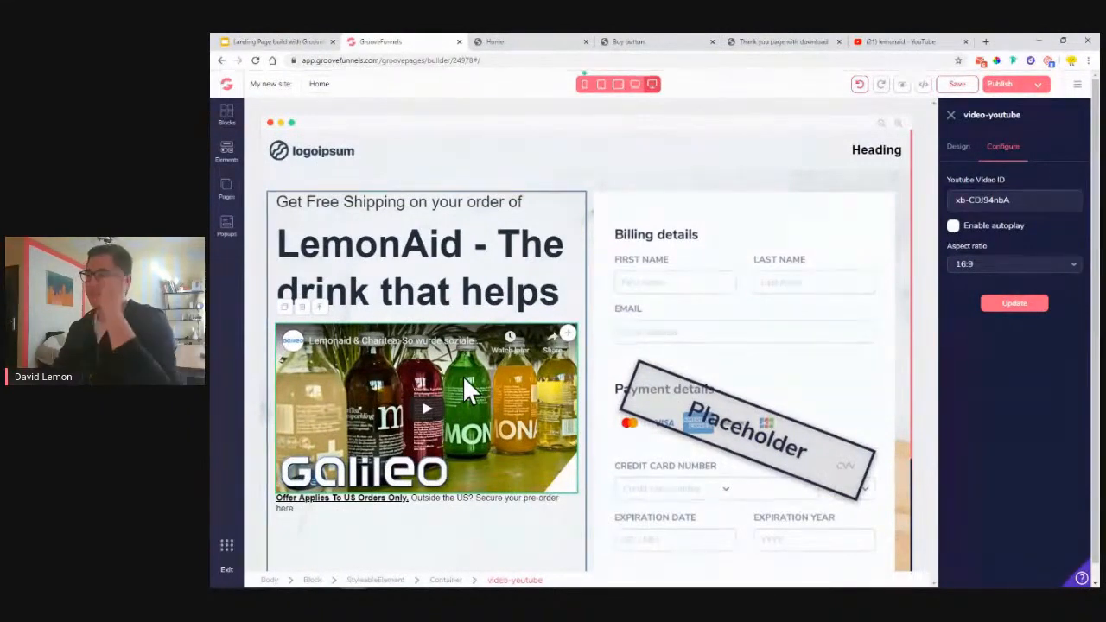
pyautogui.click(903, 42)
pyautogui.click(549, 252)
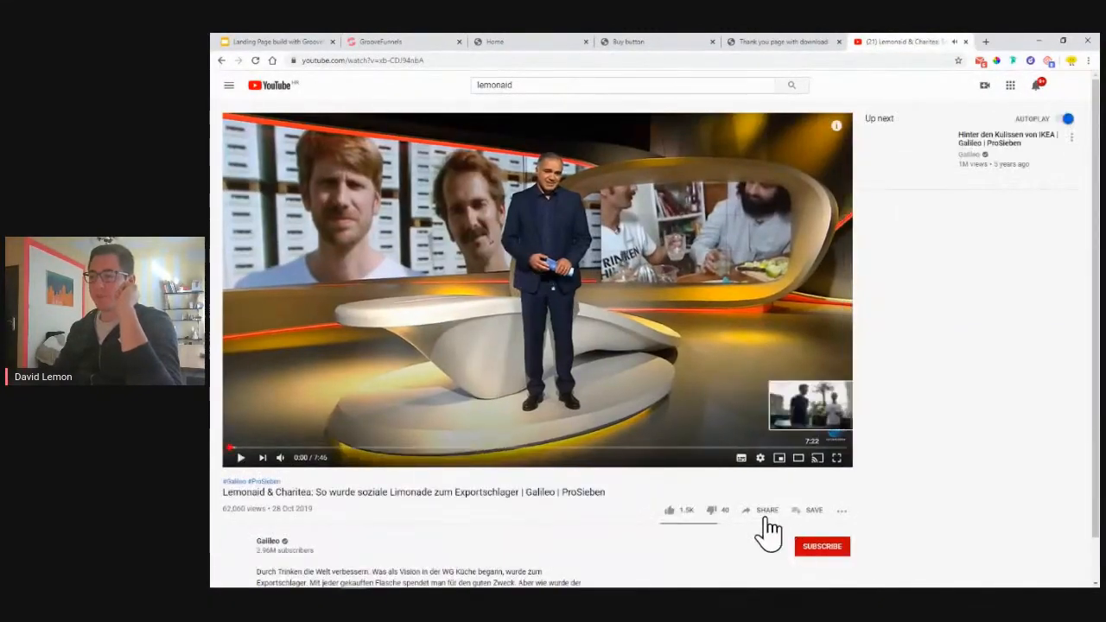
# - Copy a share link for the Galileo Lemonaid & Charitea video that starts at 5:00
pyautogui.click(765, 510)
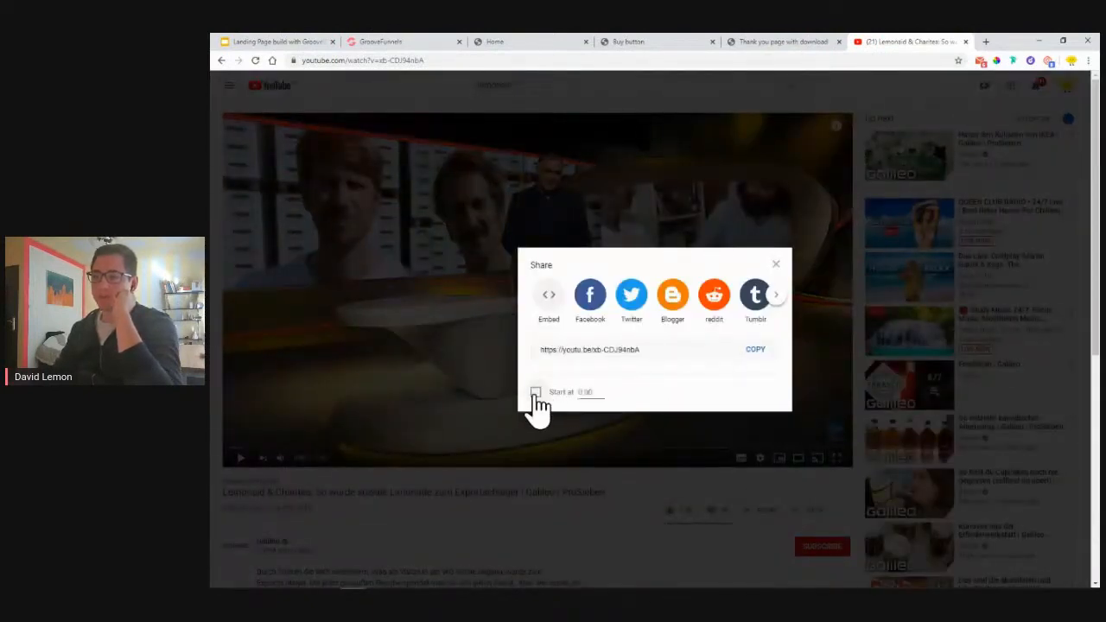
pyautogui.click(536, 394)
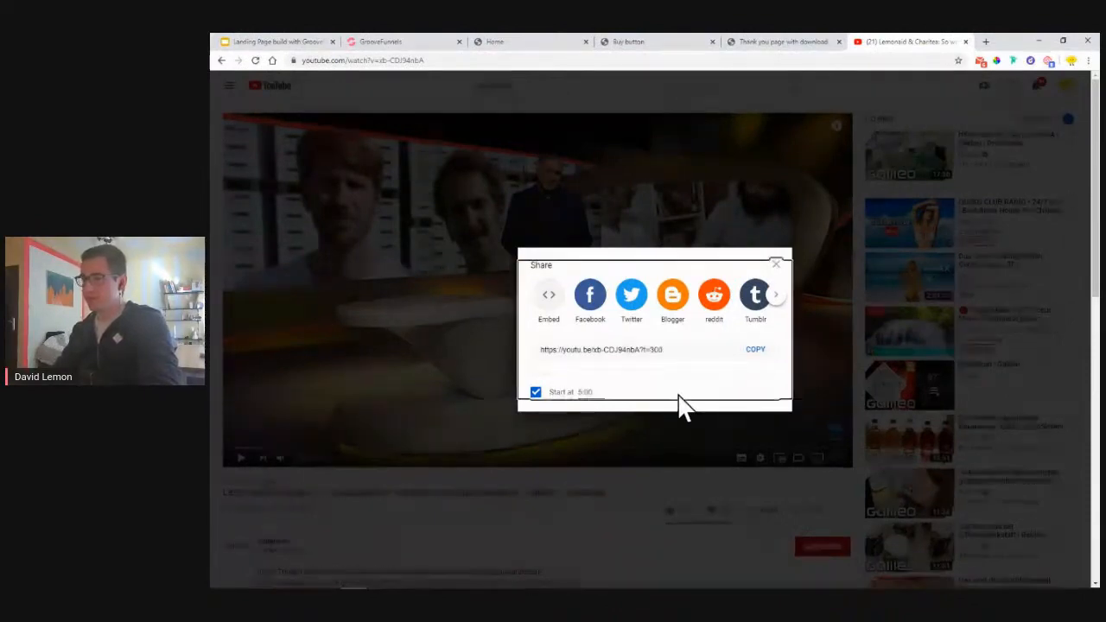
pyautogui.click(636, 356)
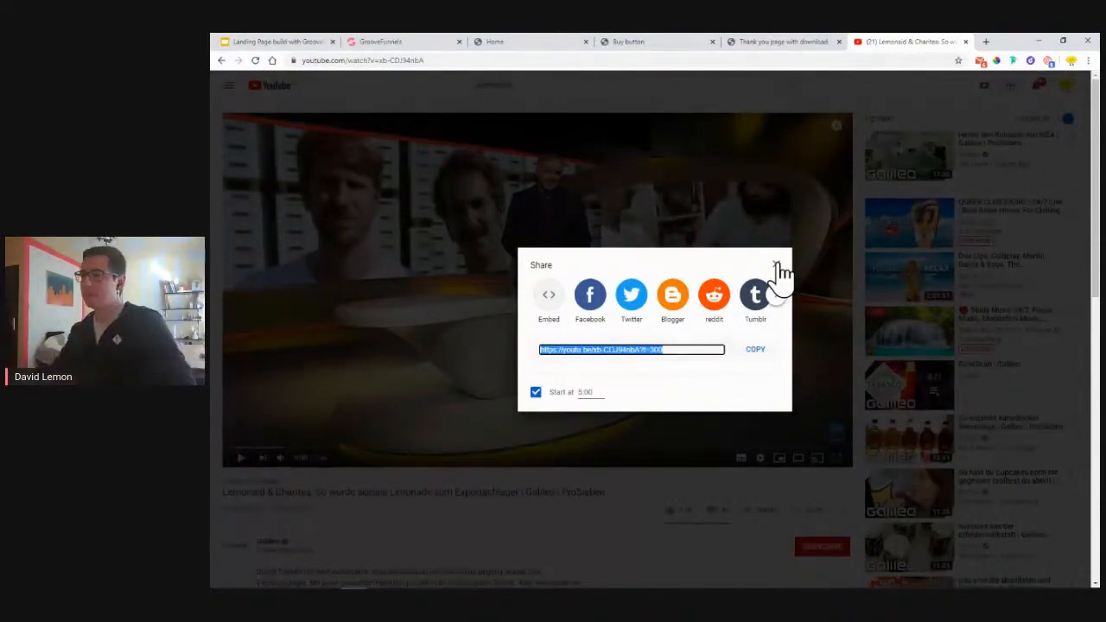
pyautogui.click(777, 266)
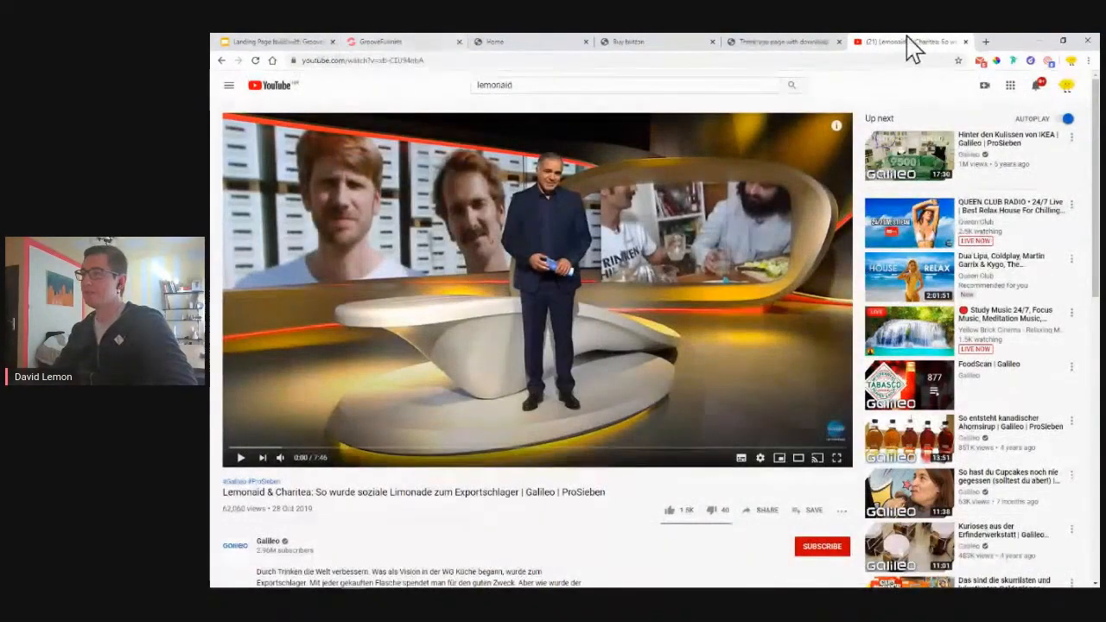
pyautogui.click(967, 42)
# - Return to the GroovePages page builder tab
pyautogui.click(423, 42)
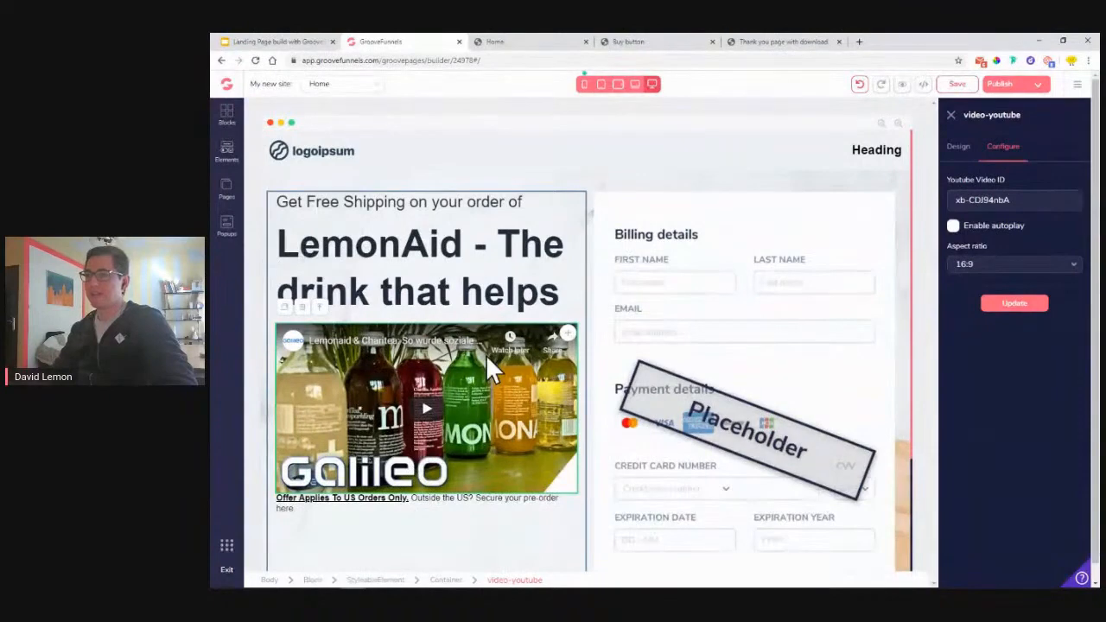
# - Replace the Heading placeholder with 'From the Community Manager in the GrooveDigital Company' from the live page
pyautogui.click(547, 41)
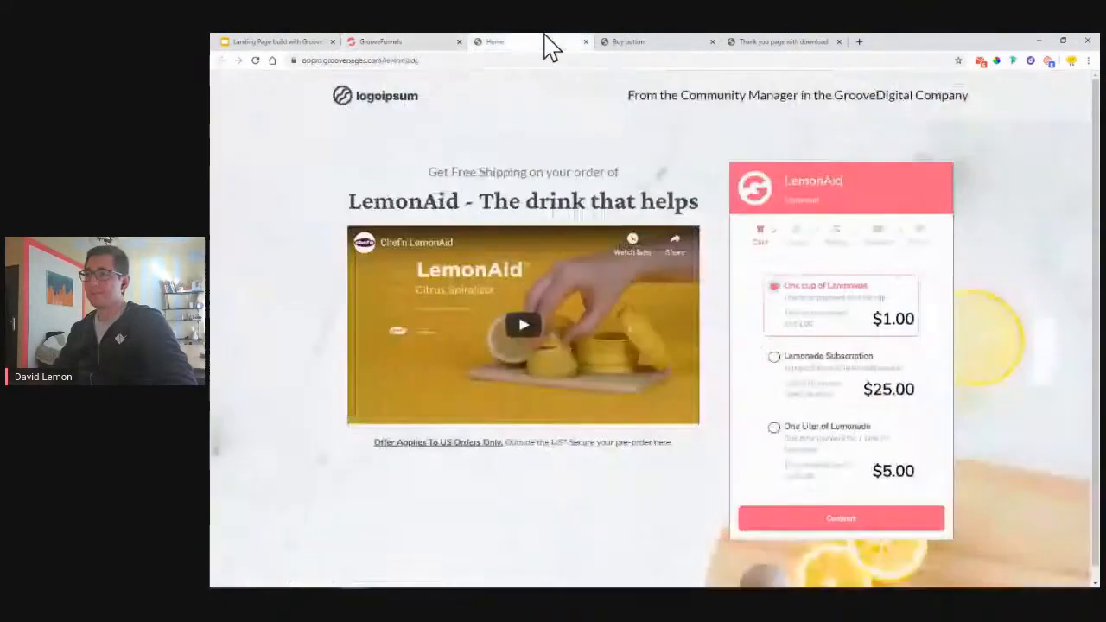
pyautogui.moveTo(630, 97); pyautogui.dragTo(997, 94)
pyautogui.rightClick(951, 103)
pyautogui.click(942, 110)
pyautogui.click(406, 41)
pyautogui.doubleClick(869, 152)
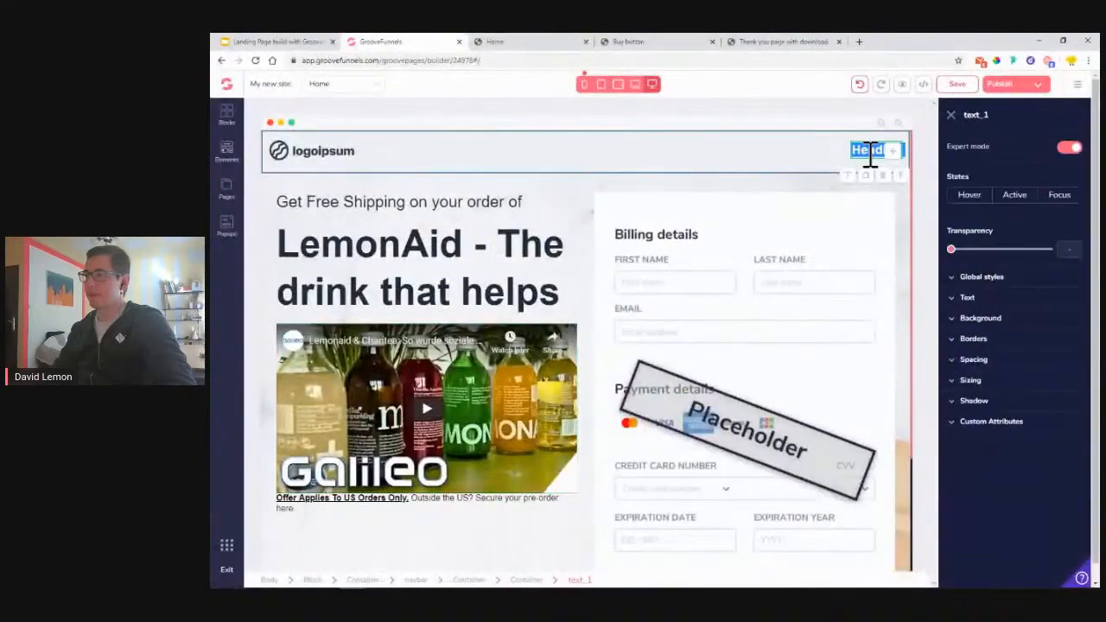
pyautogui.rightClick(869, 153)
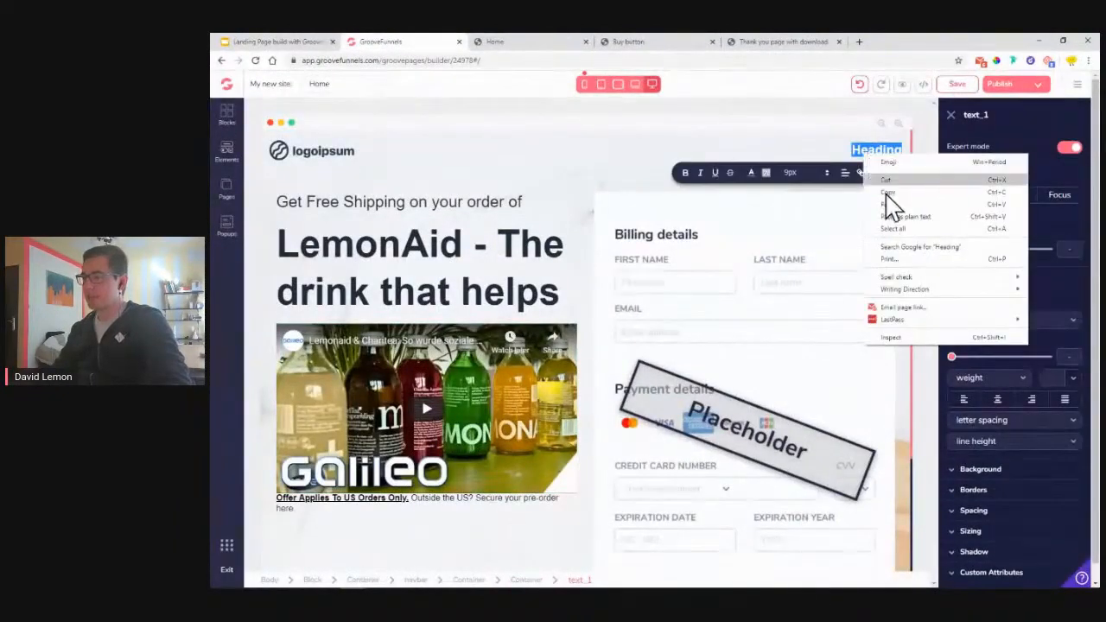
pyautogui.click(894, 217)
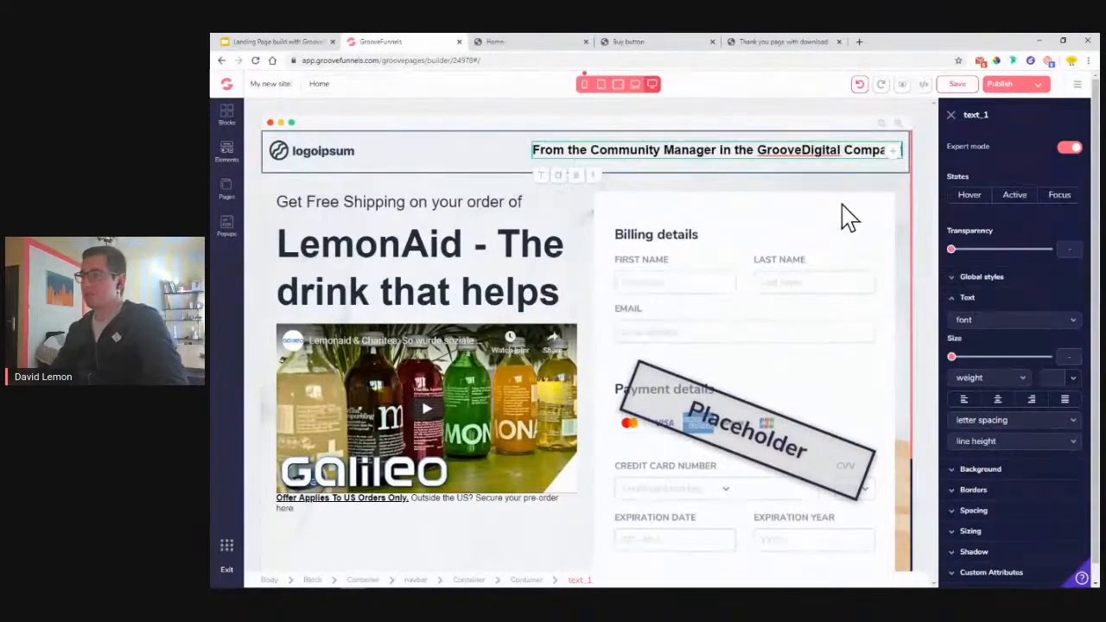
# - Colour the header text dark grey #424242
pyautogui.click(1073, 378)
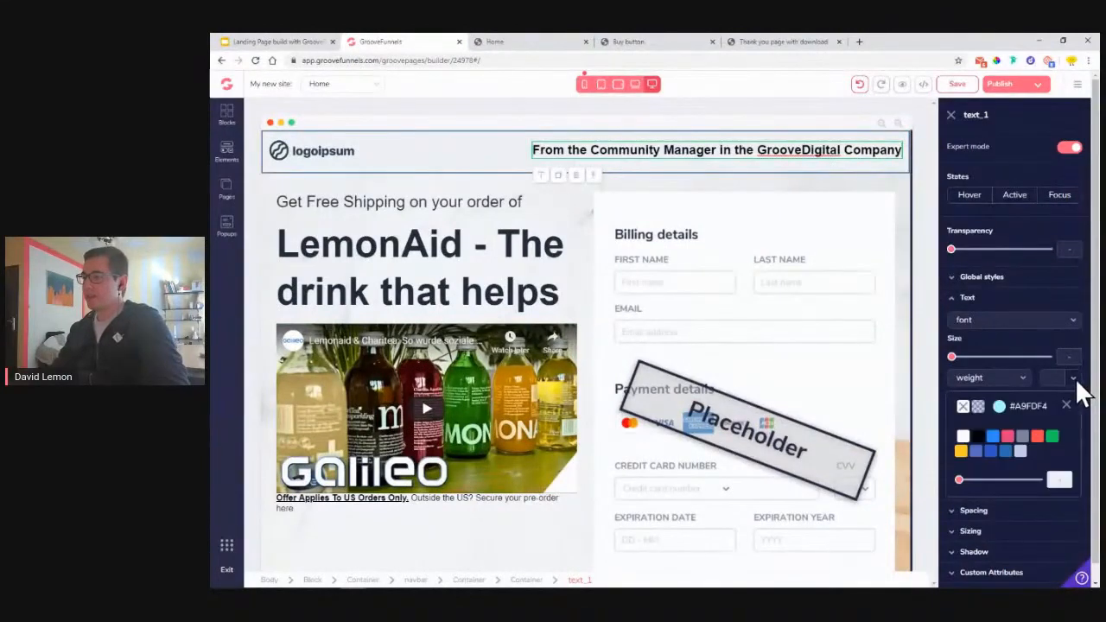
pyautogui.click(999, 405)
pyautogui.tripleClick(1012, 553)
pyautogui.write('#4')
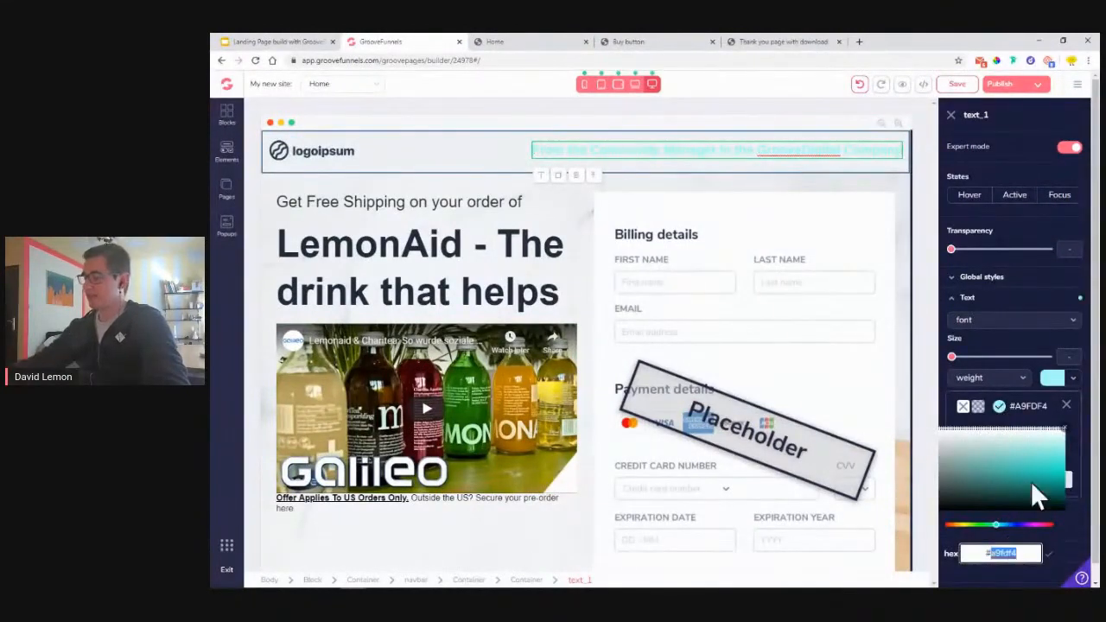
pyautogui.write('242424')
pyautogui.press('BackSpace')
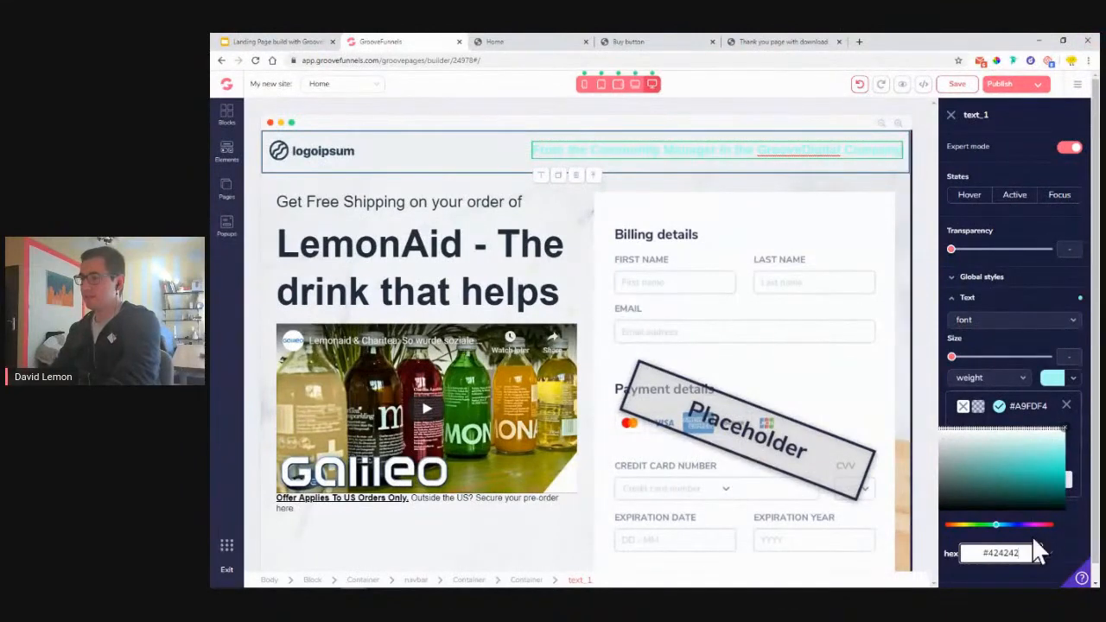
pyautogui.click(1048, 558)
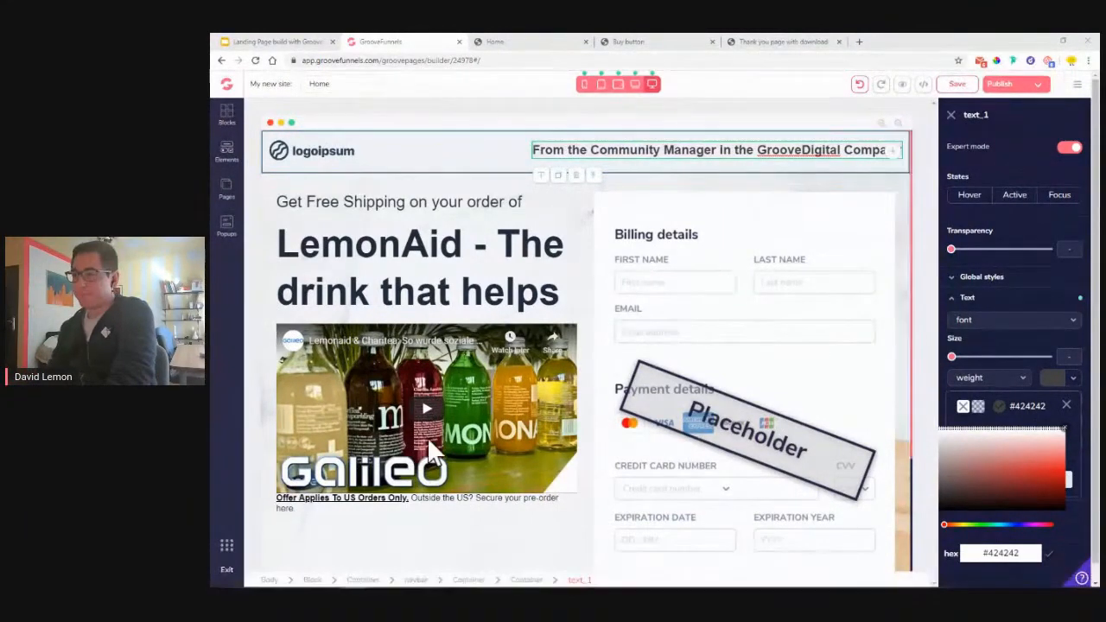
pyautogui.click(1069, 407)
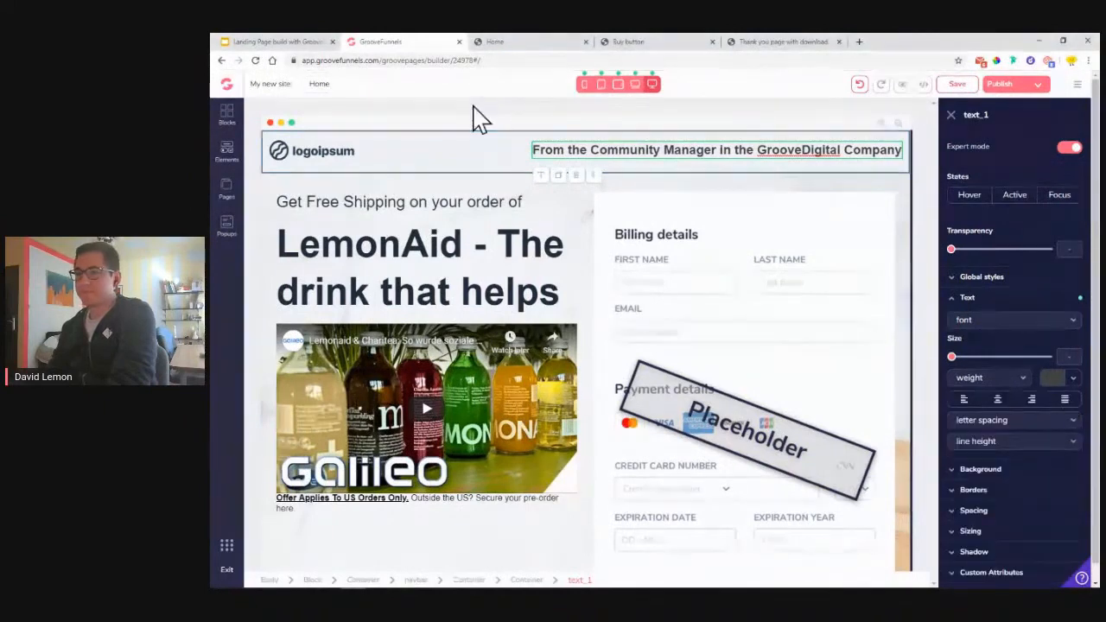
# - Colour the Get Free Shipping line grey #777777
pyautogui.click(412, 200)
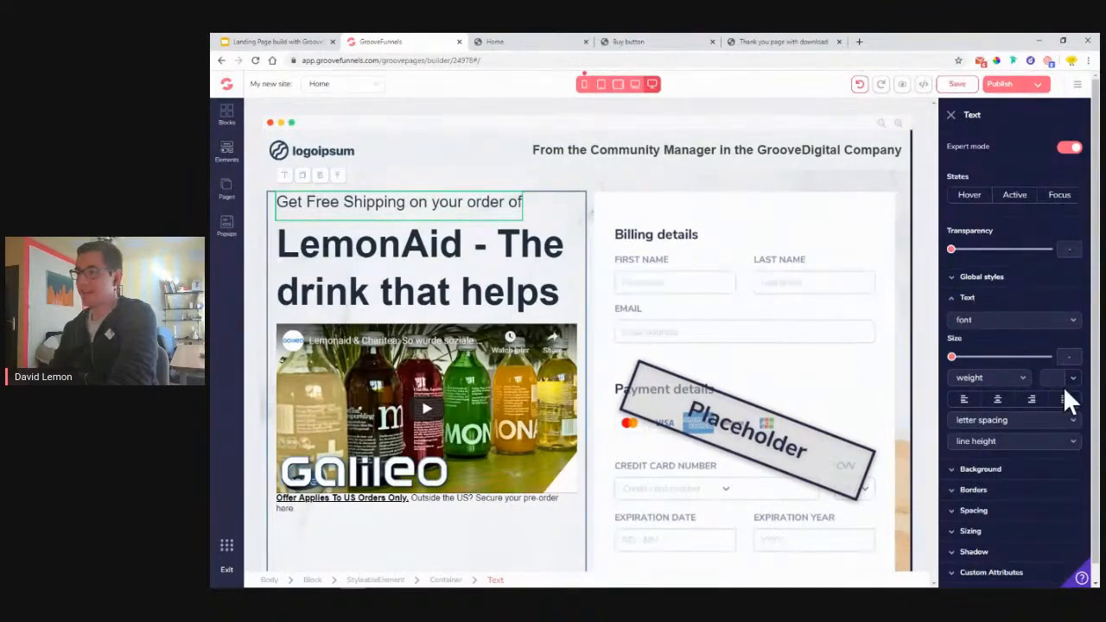
pyautogui.click(1072, 378)
pyautogui.click(1009, 436)
pyautogui.click(1013, 553)
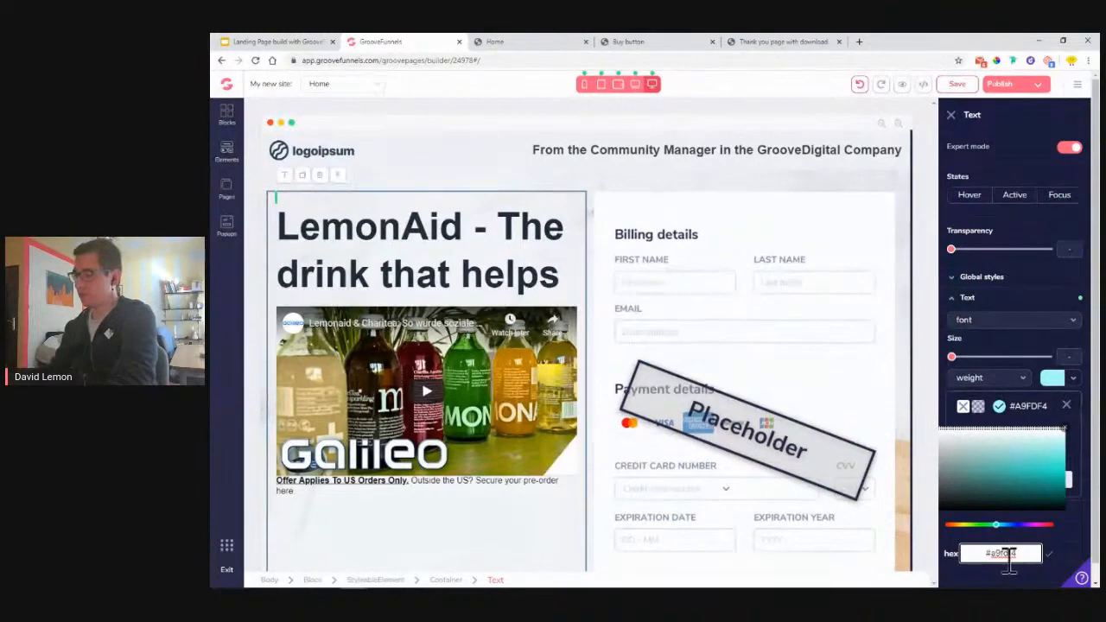
pyautogui.moveTo(1029, 557); pyautogui.dragTo(1005, 554)
pyautogui.write('777777')
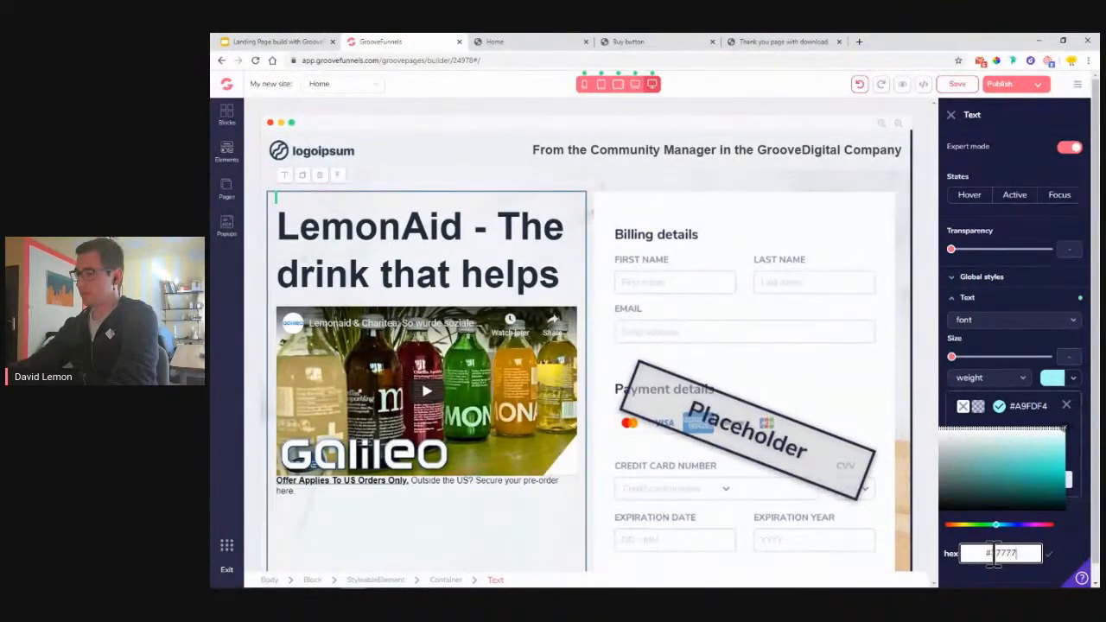
pyautogui.moveTo(1008, 556); pyautogui.dragTo(1020, 556)
pyautogui.click(1048, 555)
pyautogui.click(1024, 556)
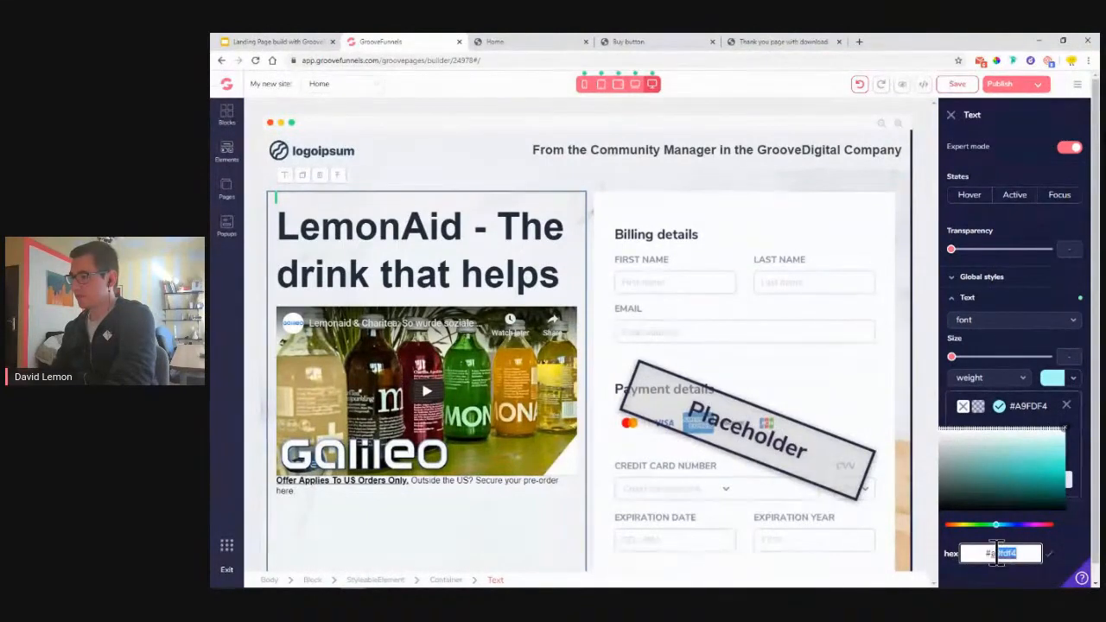
pyautogui.write('777777')
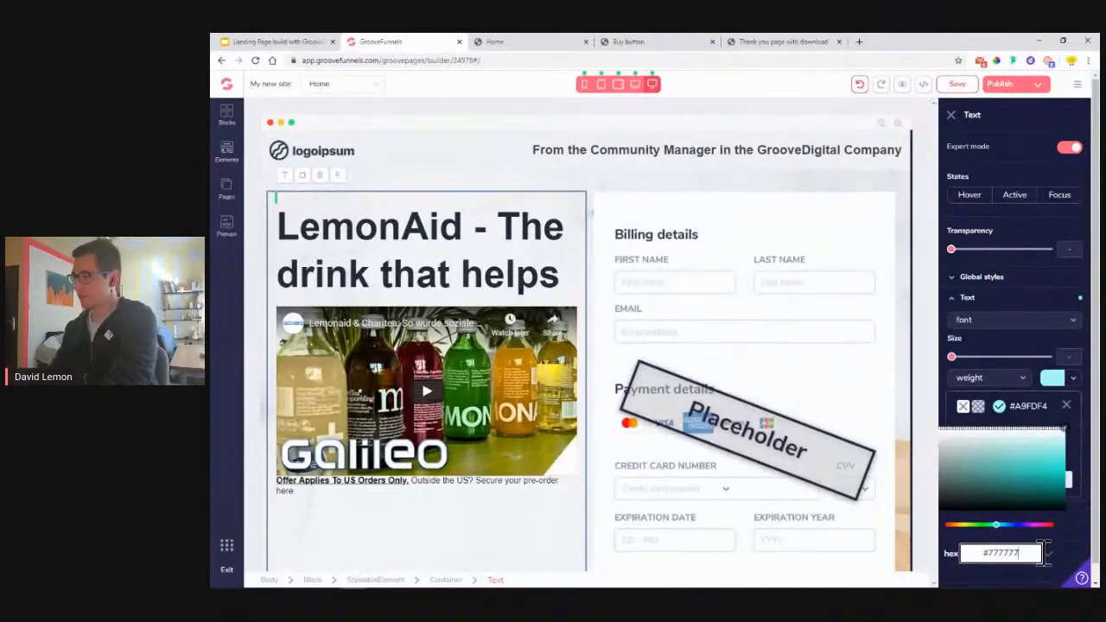
pyautogui.click(1049, 555)
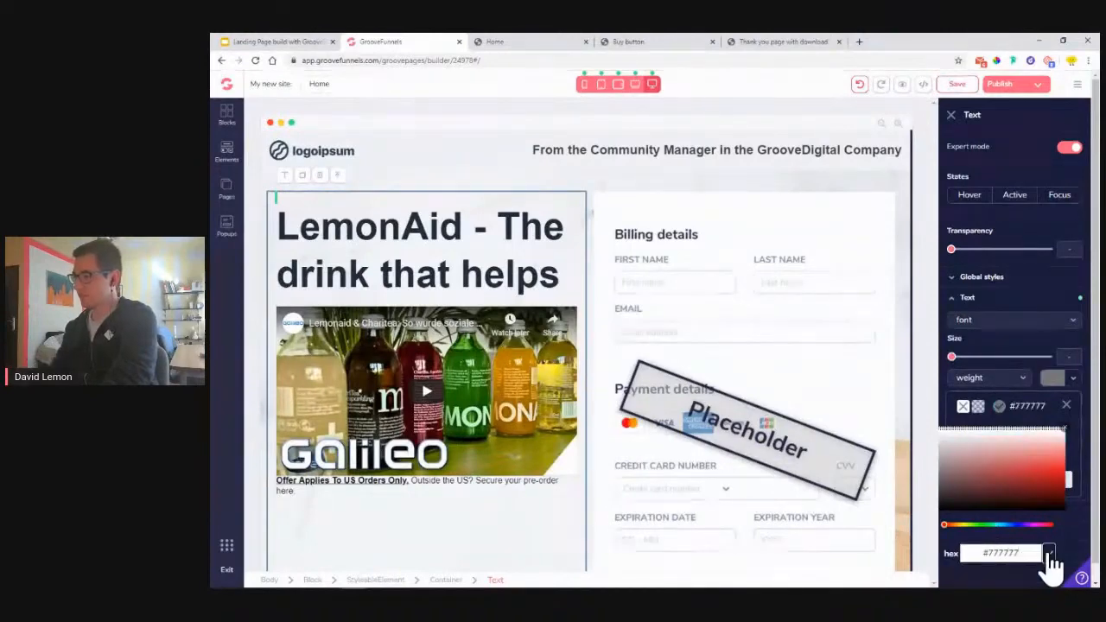
pyautogui.click(1071, 403)
pyautogui.click(1067, 405)
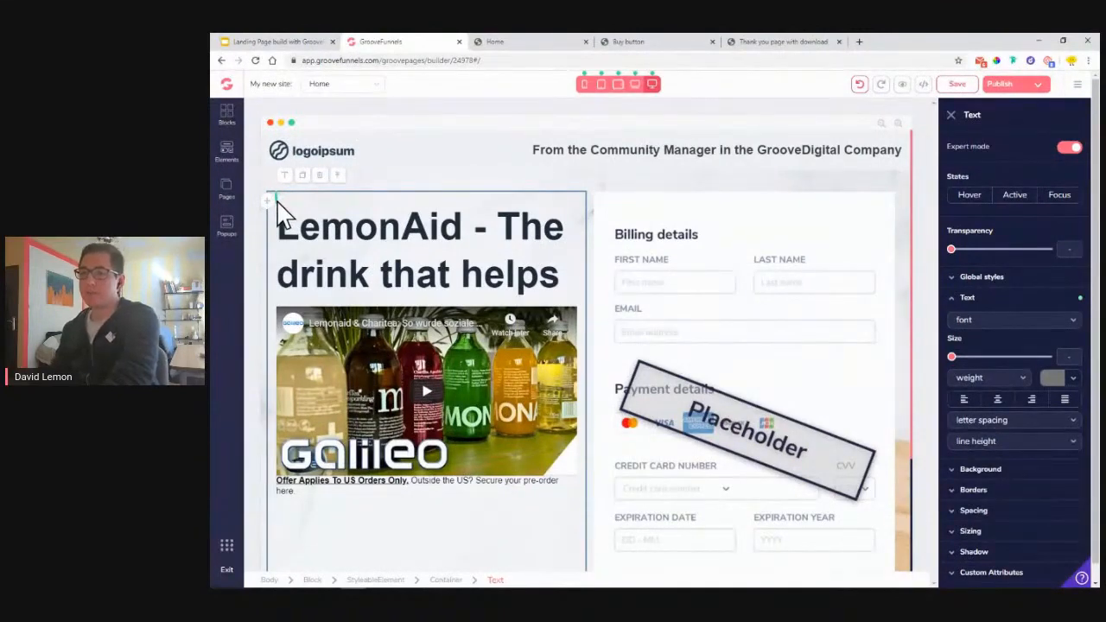
# - Undo the recent edits until the hero shows its headline and video again
pyautogui.click(861, 86)
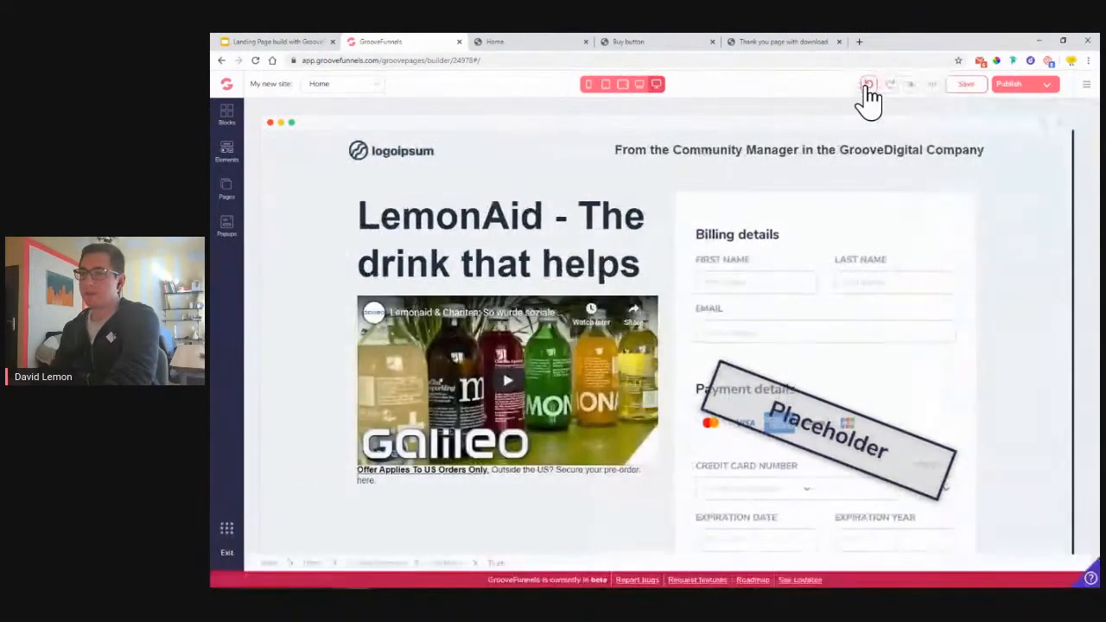
pyautogui.click(867, 87)
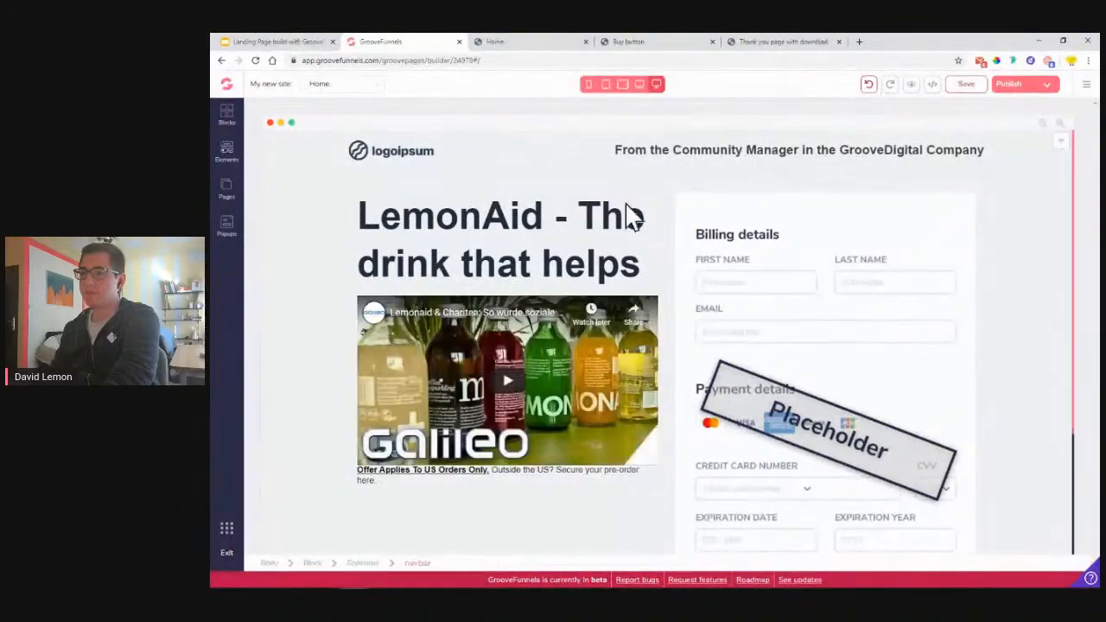
pyautogui.click(867, 90)
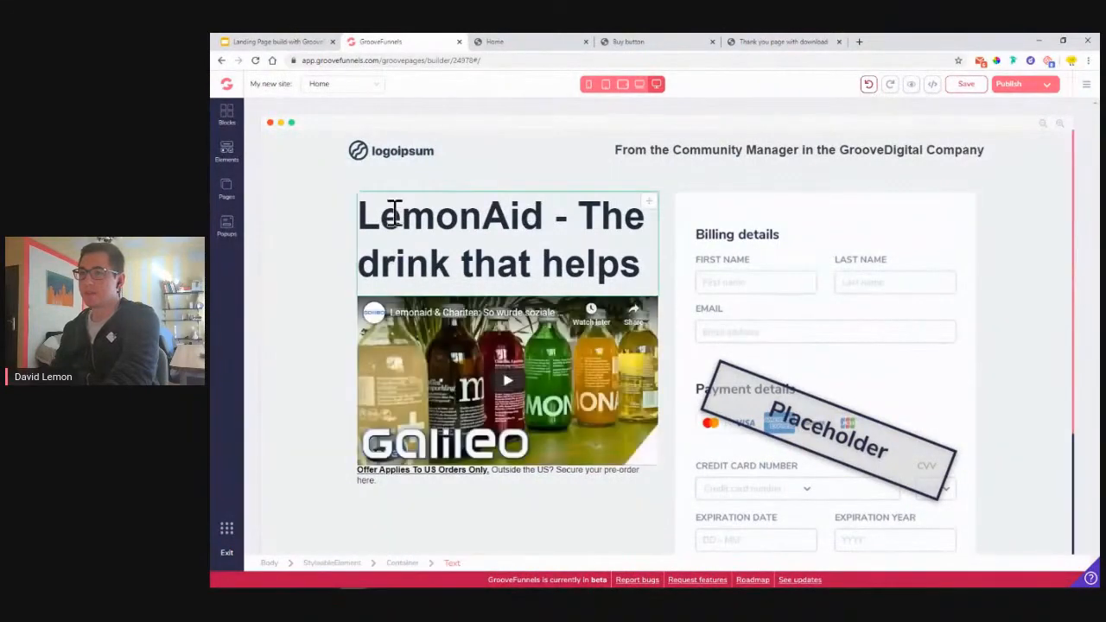
pyautogui.click(394, 211)
pyautogui.click(862, 88)
pyautogui.click(868, 88)
pyautogui.click(408, 208)
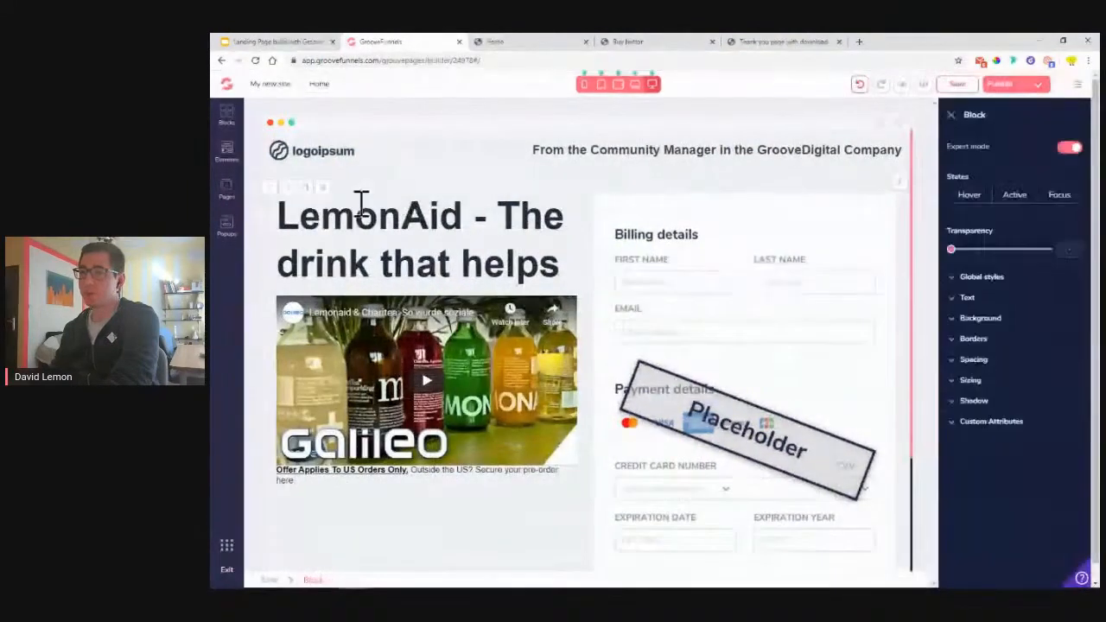
pyautogui.click(864, 86)
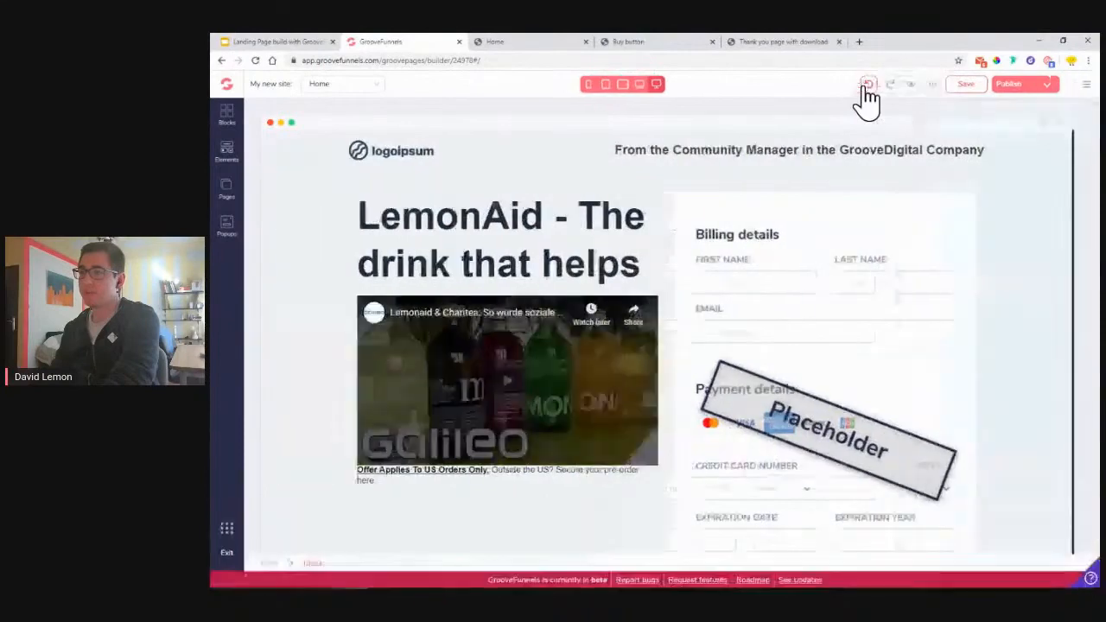
pyautogui.click(868, 87)
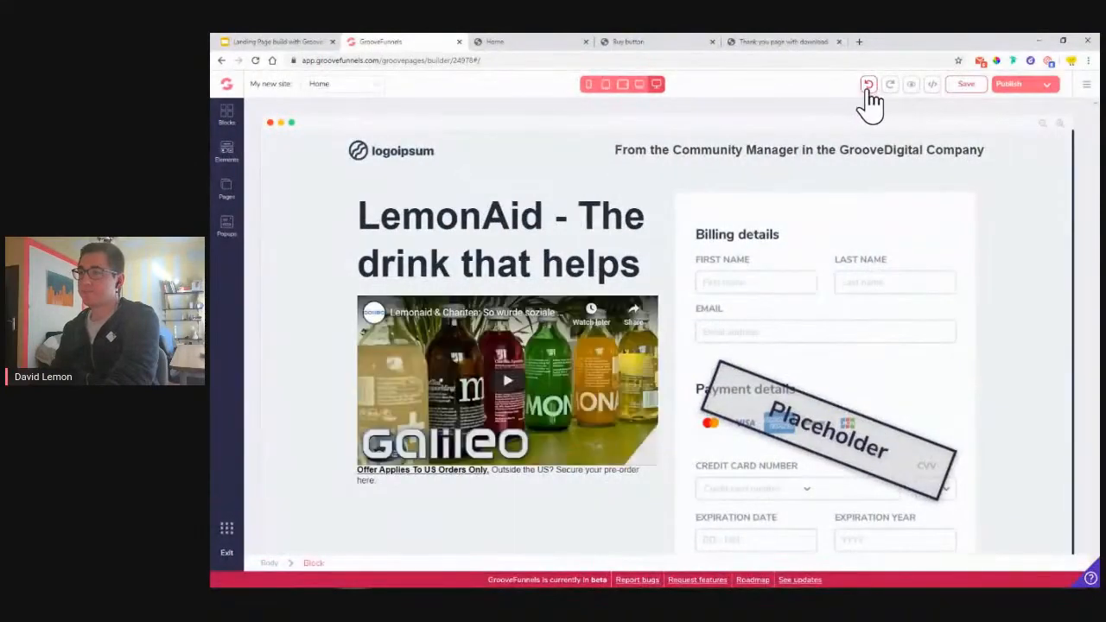
pyautogui.click(458, 261)
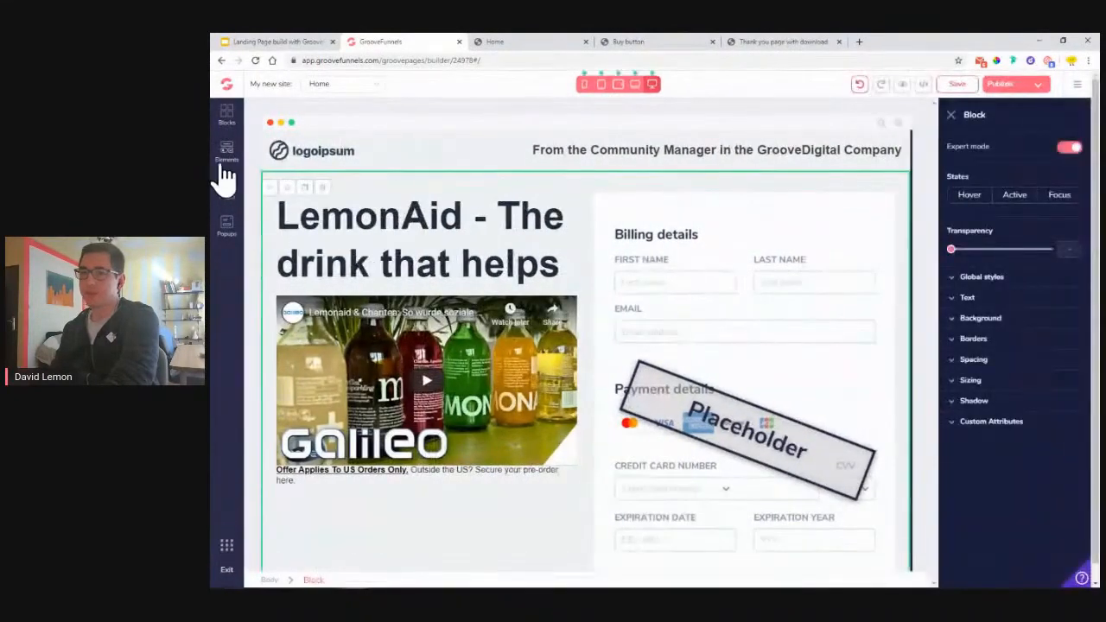
pyautogui.click(226, 156)
# - Add a heading above the LemonAid title and copy the free-shipping line from the live page
pyautogui.moveTo(338, 444)
pyautogui.mouseDown()
pyautogui.moveTo(371, 449)
pyautogui.moveTo(521, 198)
pyautogui.moveTo(533, 222)
pyautogui.moveTo(457, 292)
pyautogui.moveTo(471, 207)
pyautogui.moveTo(457, 279)
pyautogui.moveTo(447, 230)
pyautogui.moveTo(452, 198)
pyautogui.moveTo(467, 212)
pyautogui.moveTo(464, 202)
pyautogui.mouseUp()
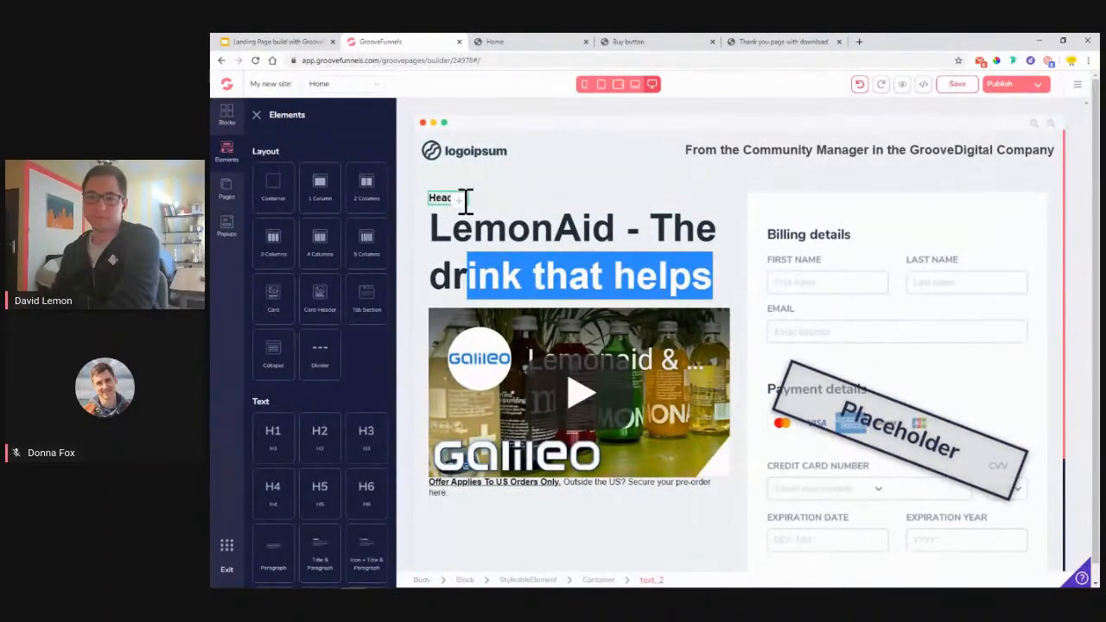
pyautogui.click(455, 207)
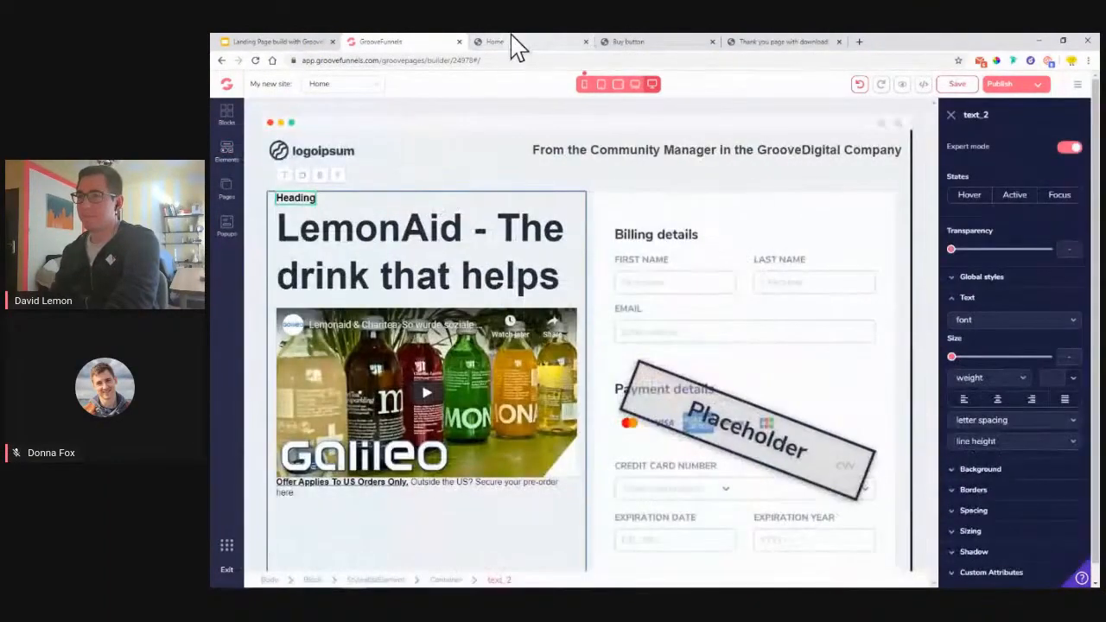
pyautogui.click(511, 41)
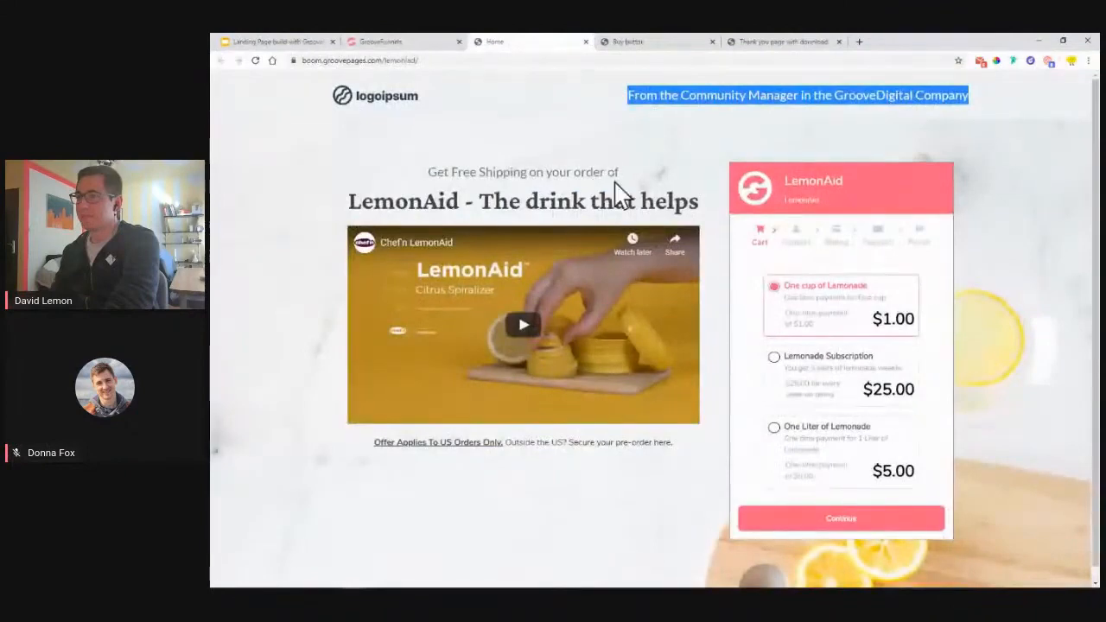
pyautogui.moveTo(620, 173); pyautogui.dragTo(443, 176)
pyautogui.rightClick(441, 176)
pyautogui.click(466, 192)
pyautogui.click(403, 42)
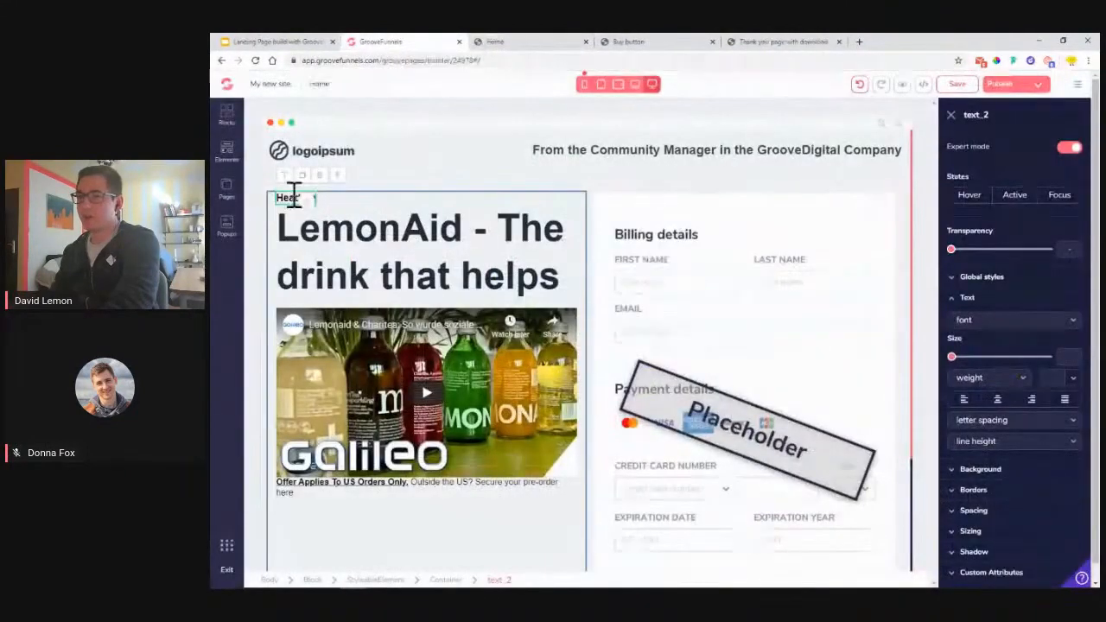
# - Paste 'Get Free Shipping on your order of' into the heading, center it and save
pyautogui.doubleClick(291, 198)
pyautogui.rightClick(309, 197)
pyautogui.click(354, 249)
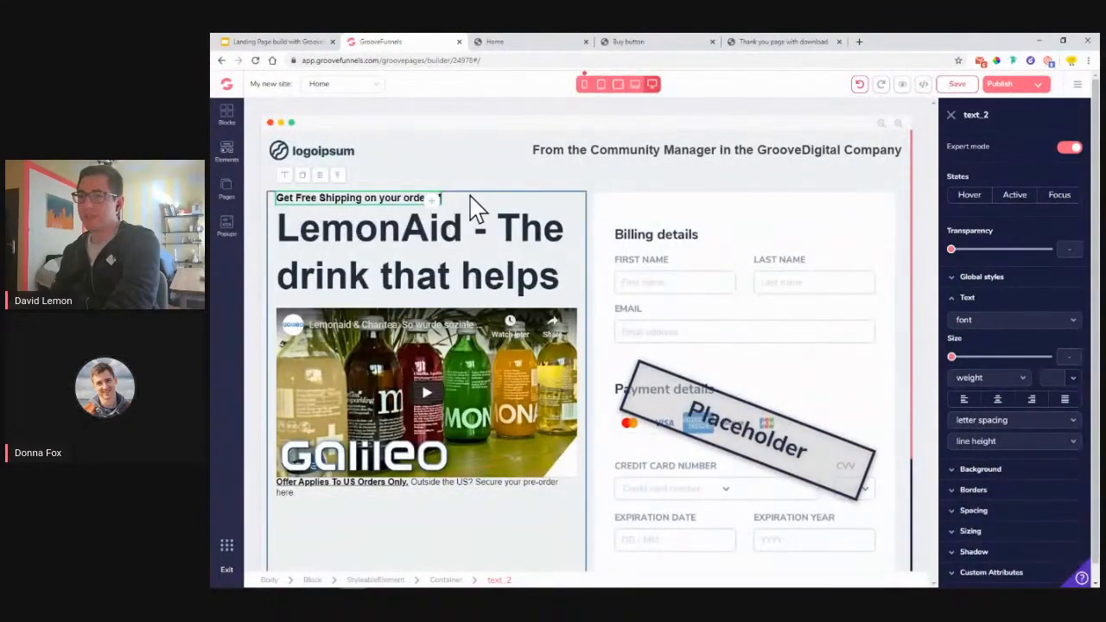
pyautogui.click(998, 399)
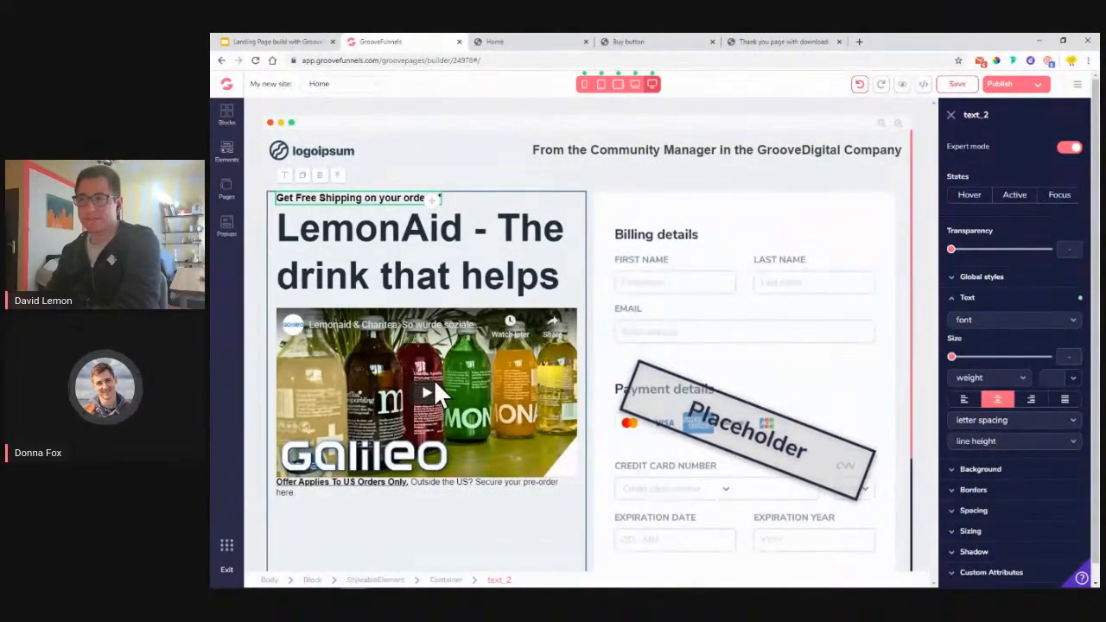
pyautogui.click(958, 83)
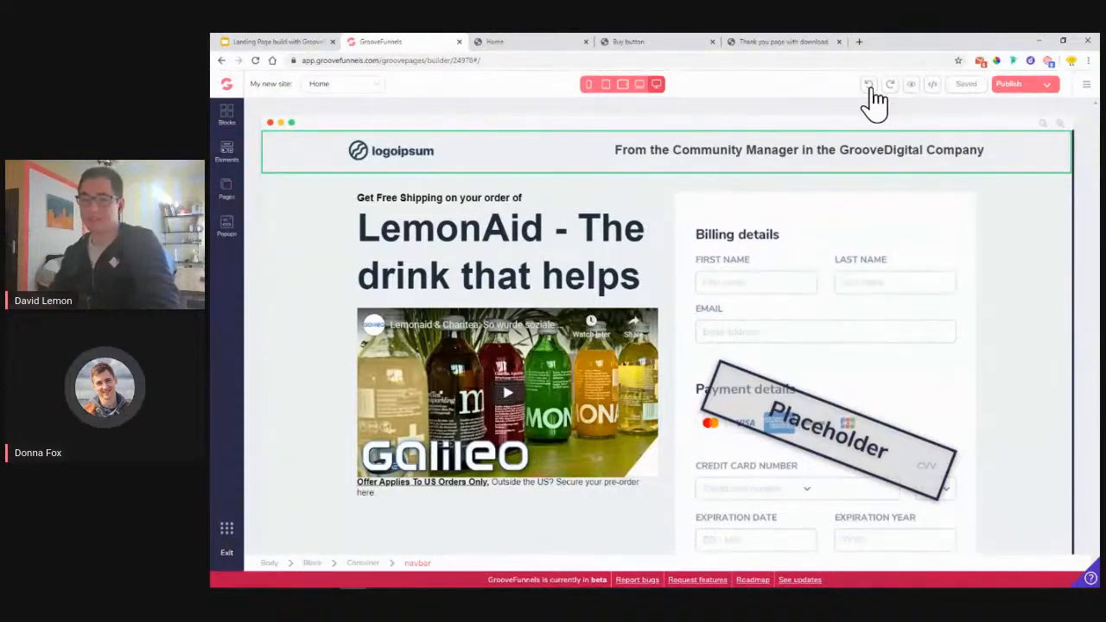
pyautogui.click(432, 204)
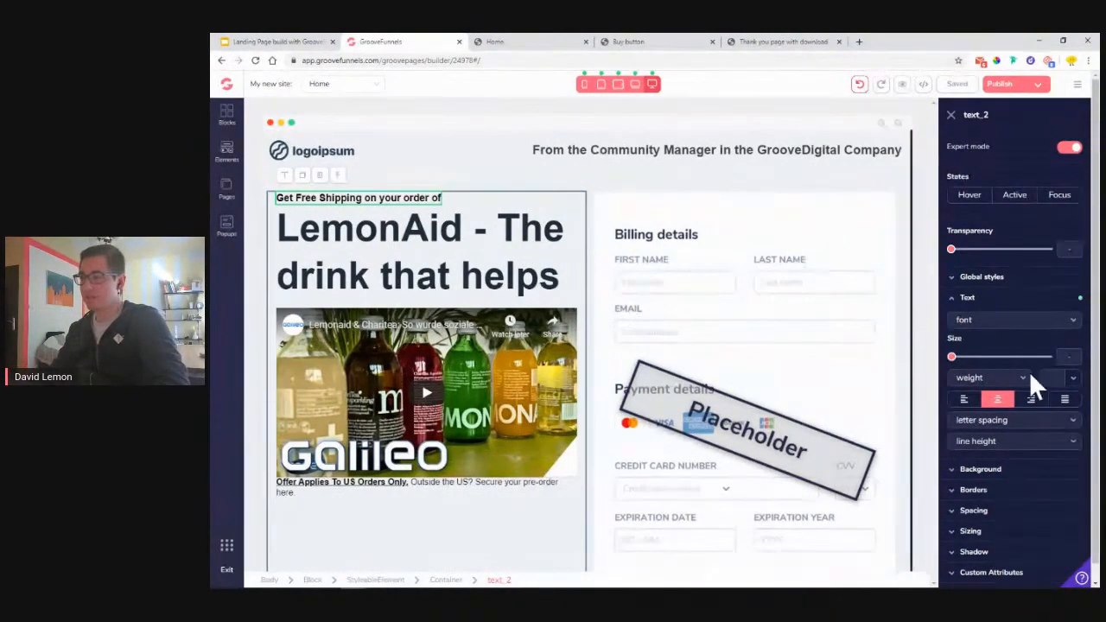
# - Colour the free-shipping line grey #777777
pyautogui.click(1075, 378)
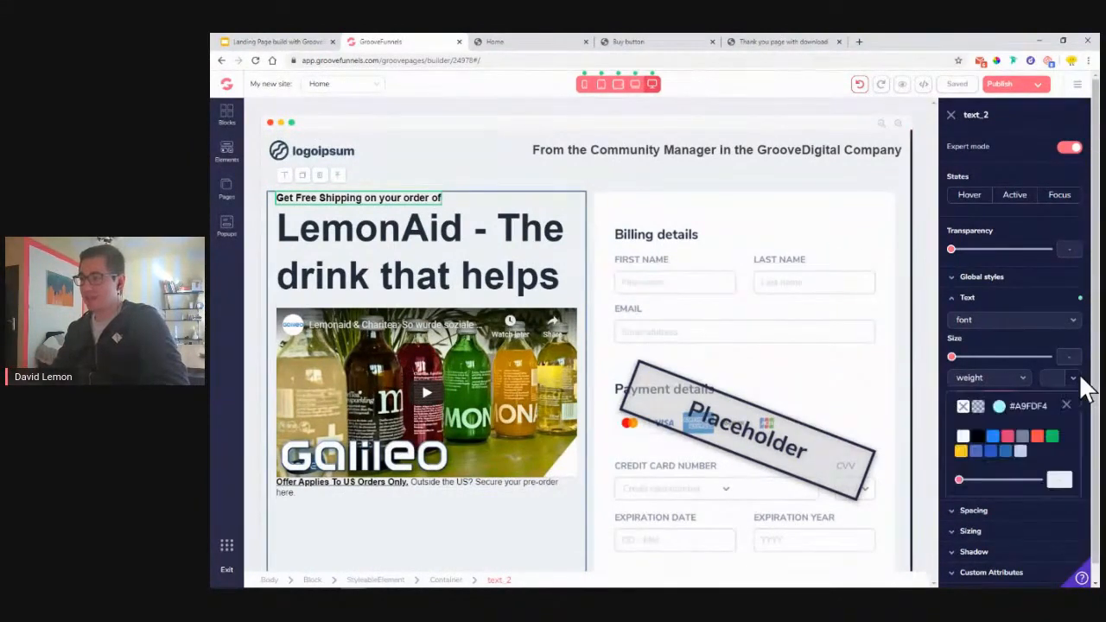
pyautogui.click(998, 409)
pyautogui.moveTo(1031, 556); pyautogui.dragTo(985, 553)
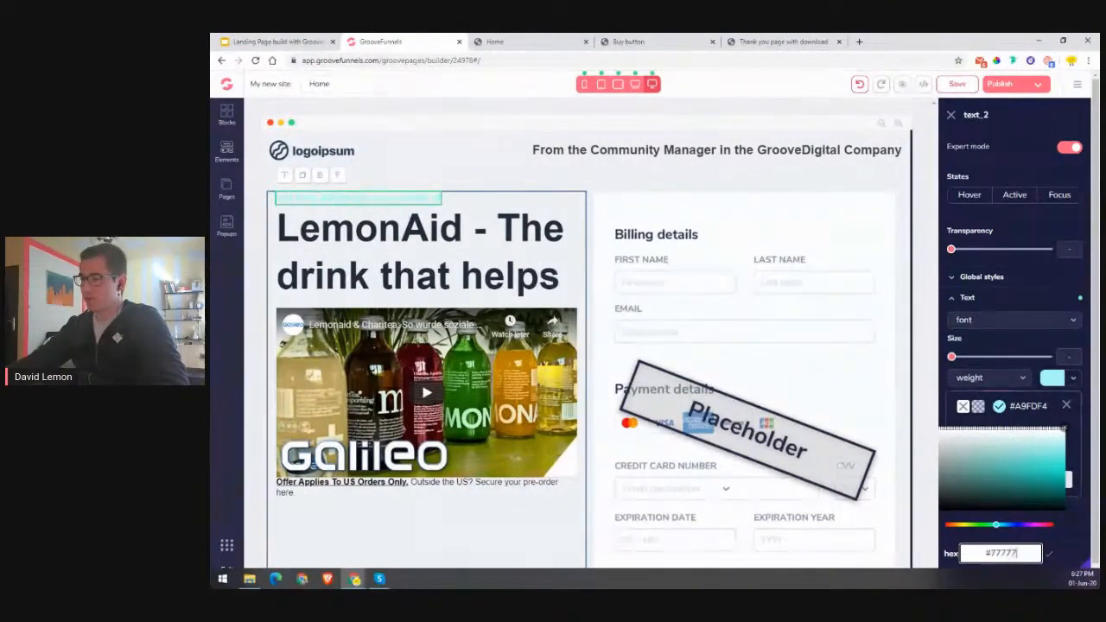
pyautogui.click(1050, 555)
pyautogui.click(1066, 406)
pyautogui.click(1067, 407)
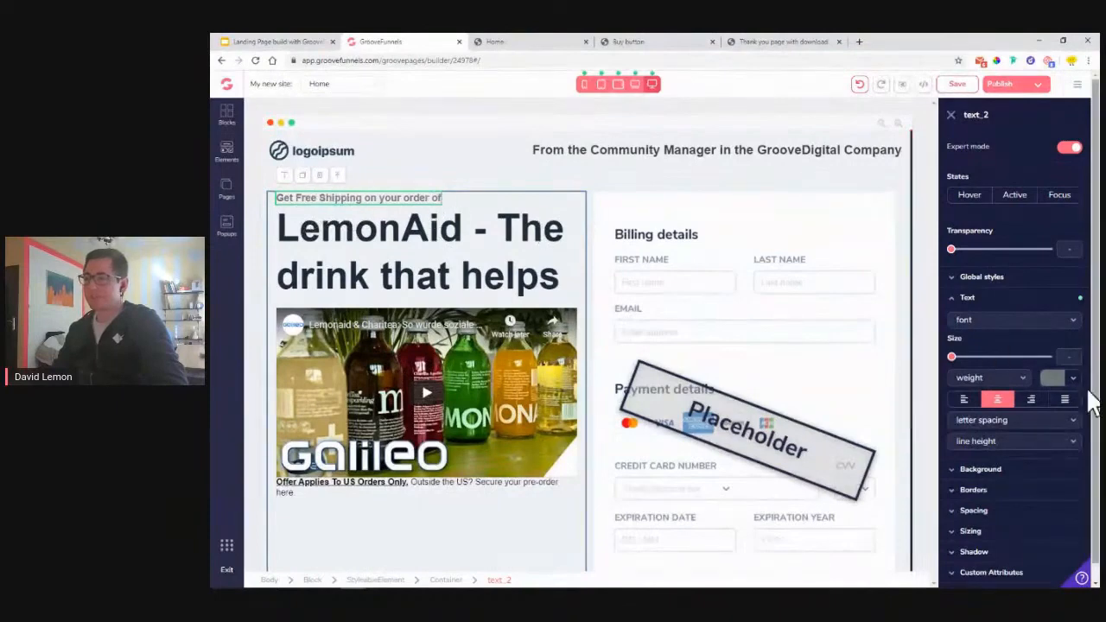
# - Shrink the large LemonAid headline to zero size, save, and reload the builder
pyautogui.click(348, 242)
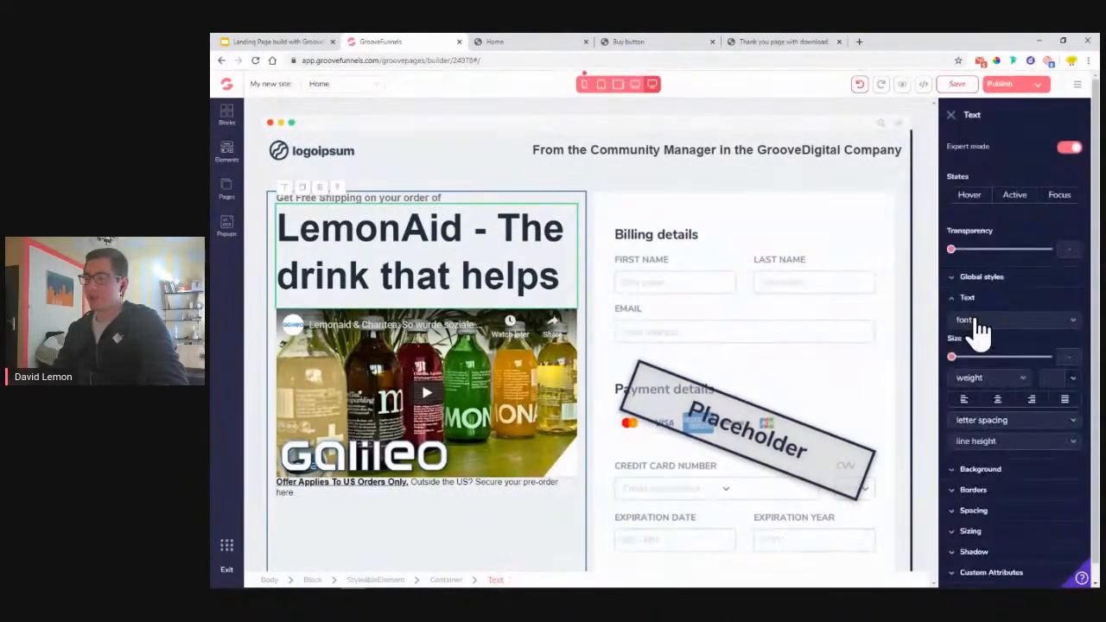
pyautogui.moveTo(954, 359); pyautogui.dragTo(953, 362)
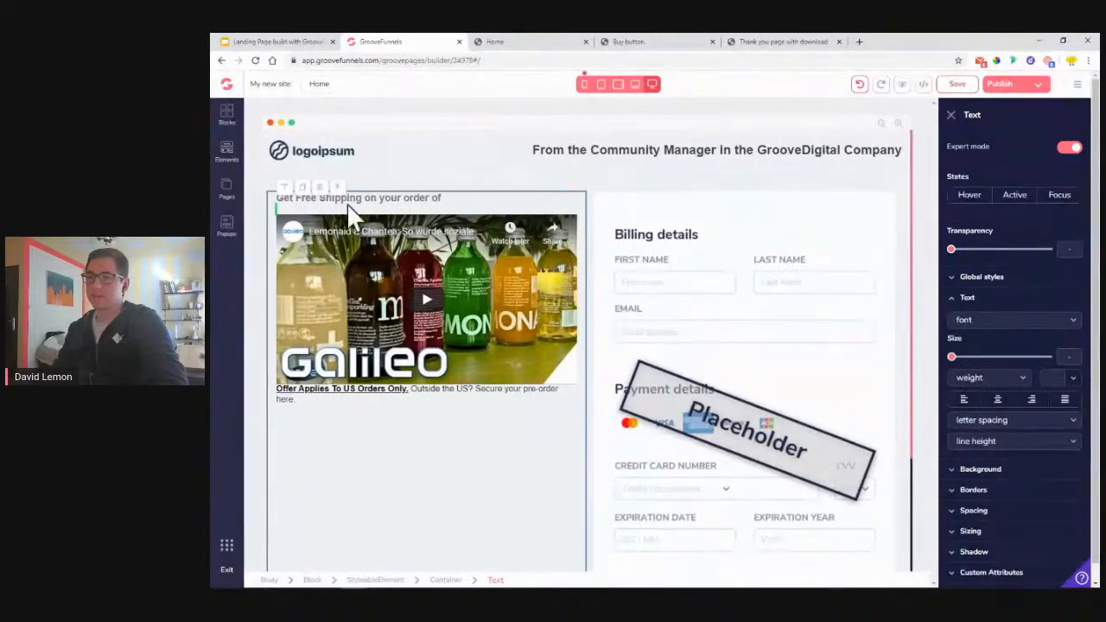
pyautogui.click(957, 86)
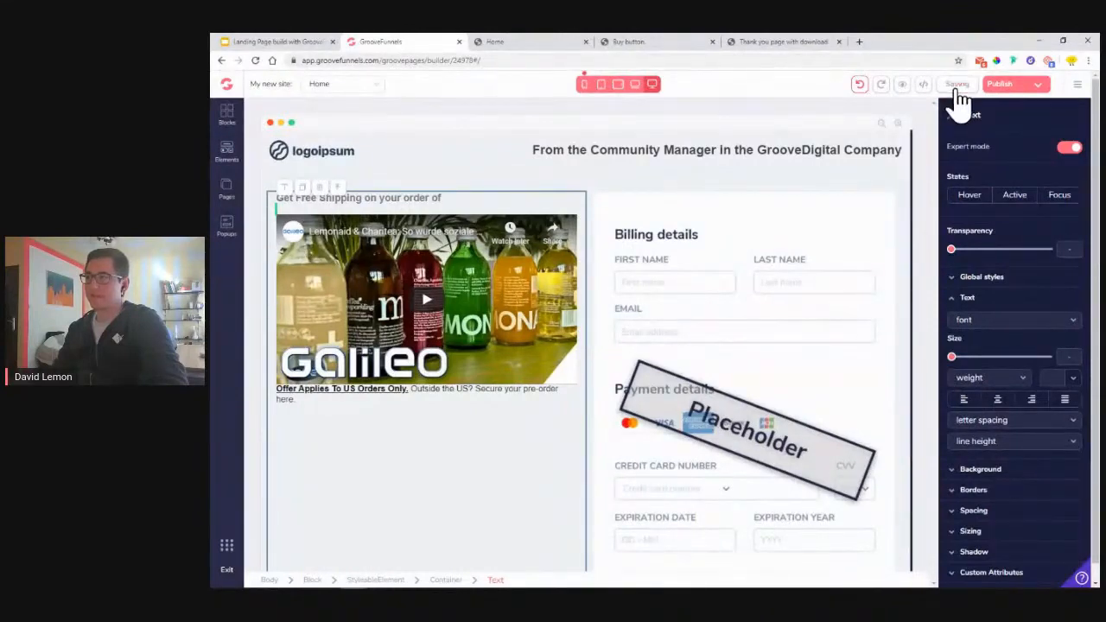
pyautogui.click(255, 60)
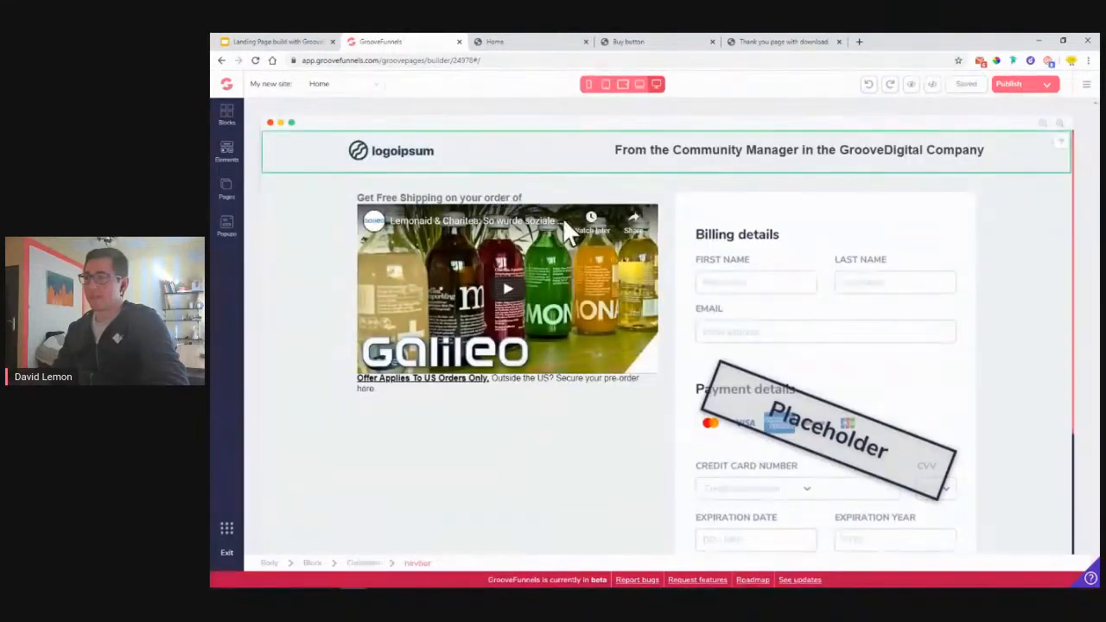
# - Duplicate the free-shipping line and paste 'LemonAid - The drink that helps' into the copy
pyautogui.click(530, 196)
pyautogui.click(304, 194)
pyautogui.click(303, 176)
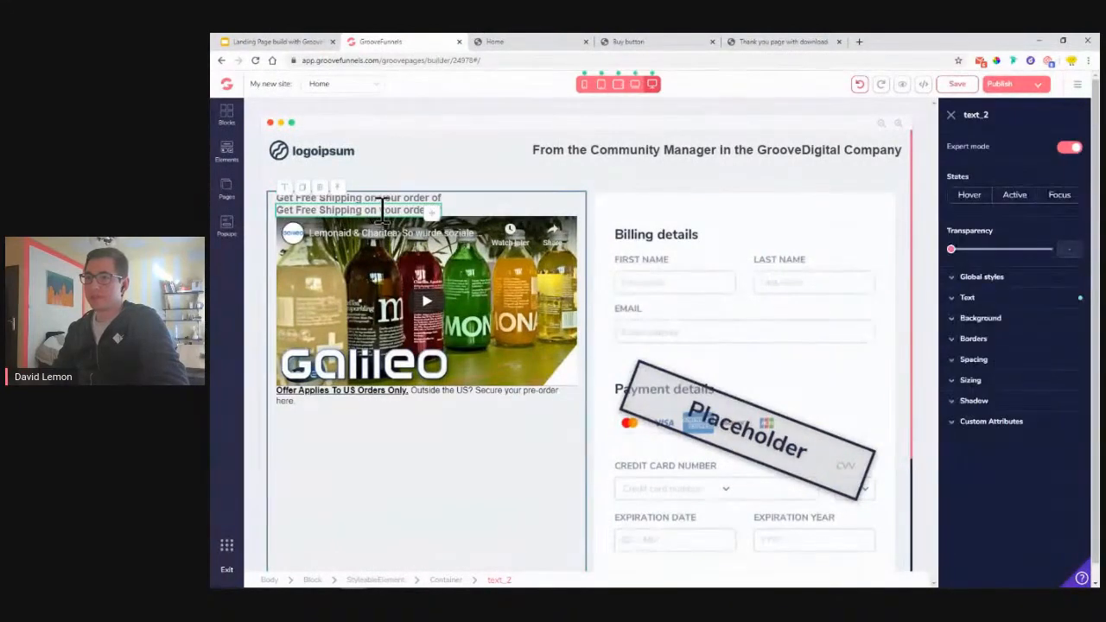
pyautogui.tripleClick(381, 210)
pyautogui.click(501, 43)
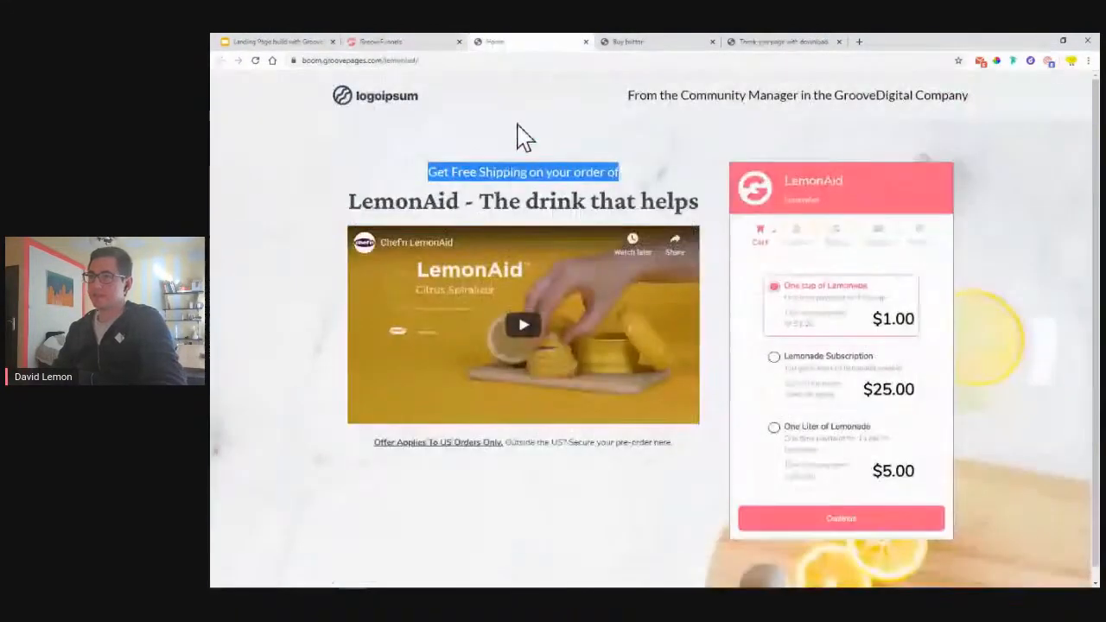
pyautogui.tripleClick(525, 196)
pyautogui.hotkey('ctrl', 'c')
pyautogui.click(432, 44)
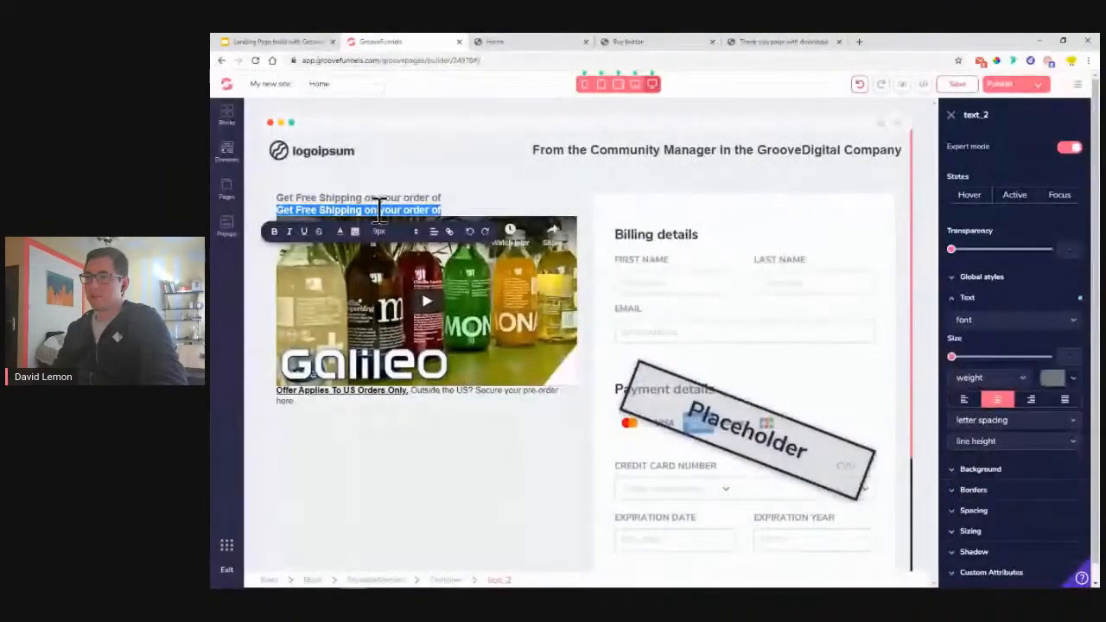
pyautogui.hotkey('ctrl', 'v')
# - Set the new headline's font to crimson-pro
pyautogui.tripleClick(383, 212)
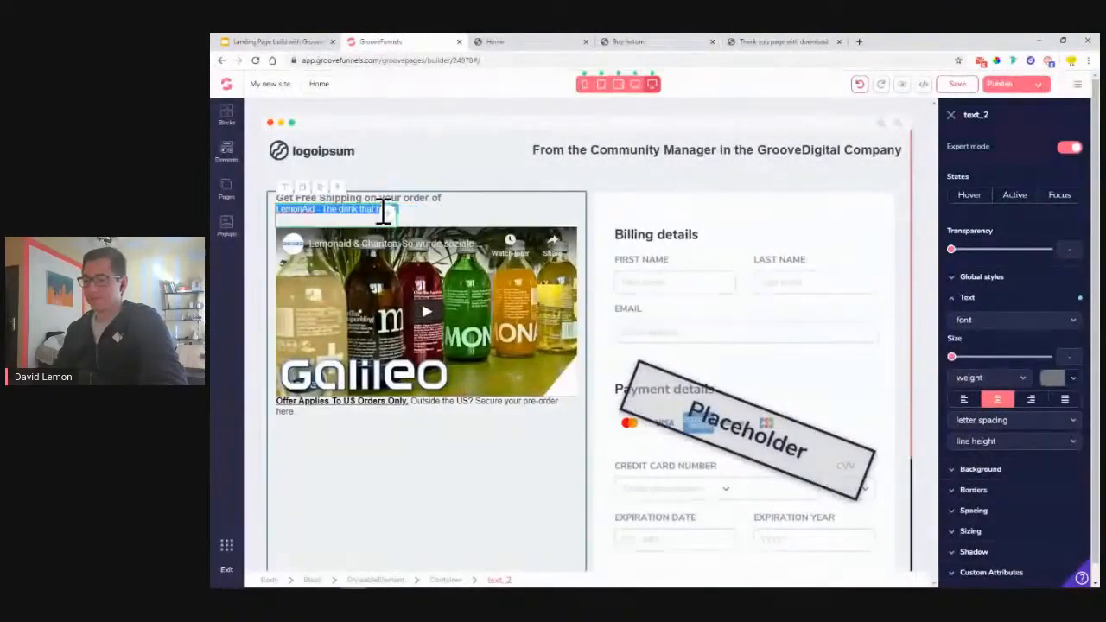
pyautogui.click(1032, 320)
pyautogui.scroll(-3, 994, 532)
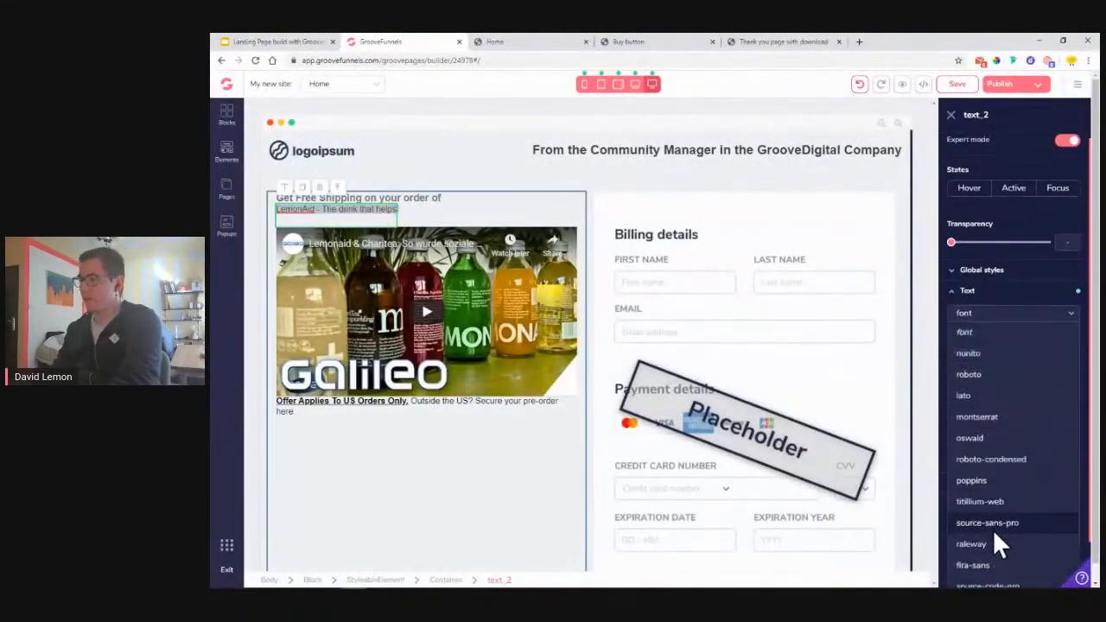
pyautogui.click(994, 553)
pyautogui.scroll(1, 993, 290)
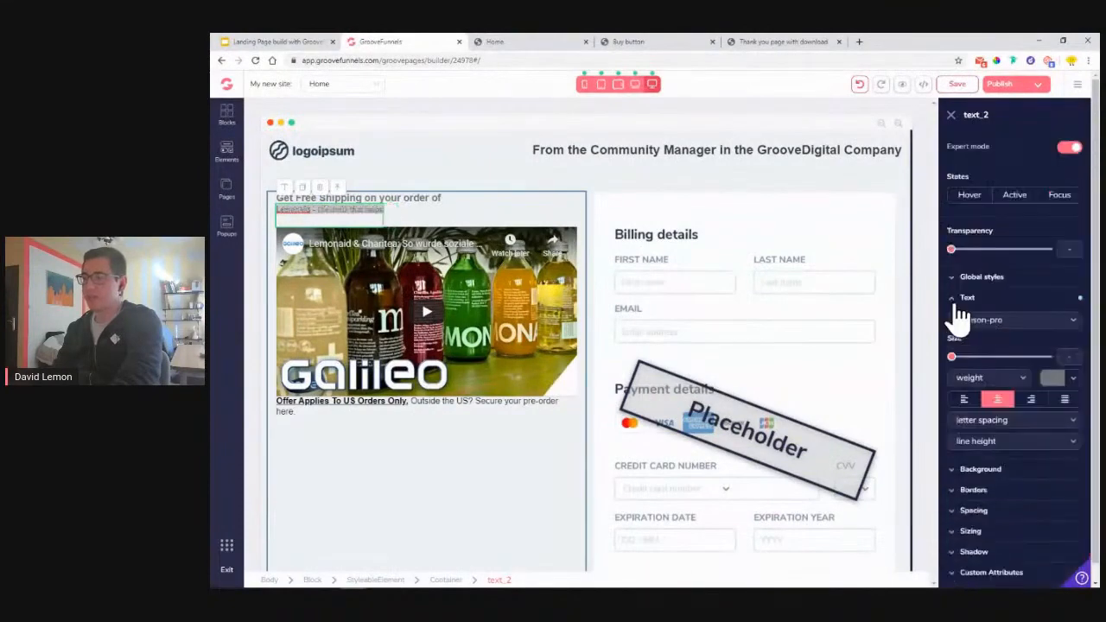
# - Make the headline size 4xl and semibold
pyautogui.moveTo(957, 362); pyautogui.dragTo(1011, 369)
pyautogui.rightClick(1011, 363)
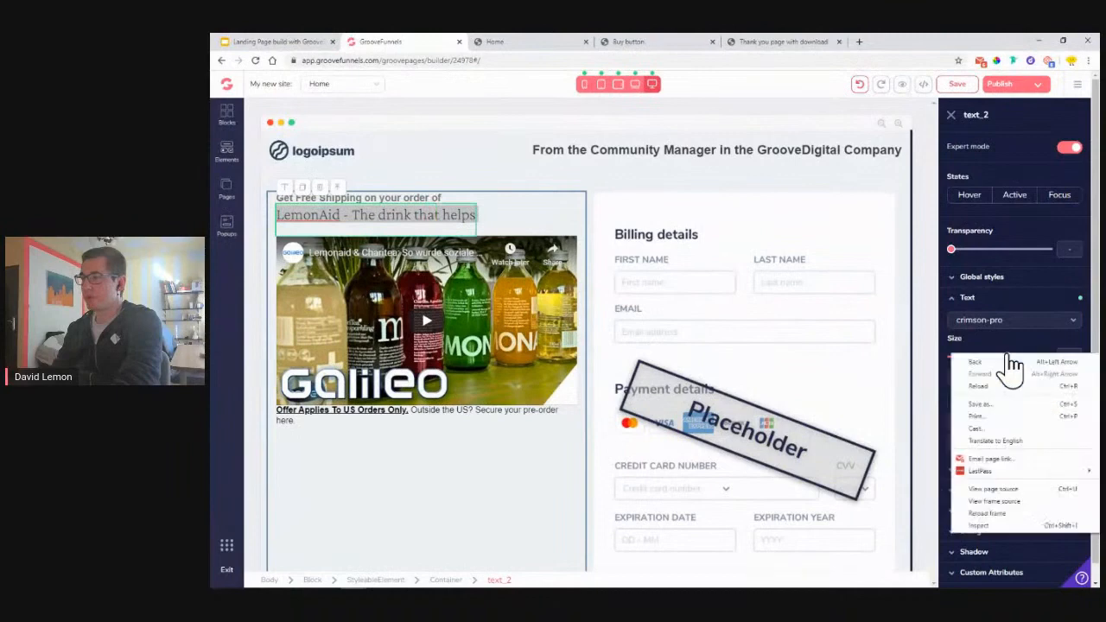
pyautogui.click(995, 340)
pyautogui.moveTo(1010, 361)
pyautogui.mouseDown()
pyautogui.moveTo(1024, 362)
pyautogui.moveTo(1016, 359)
pyautogui.mouseUp()
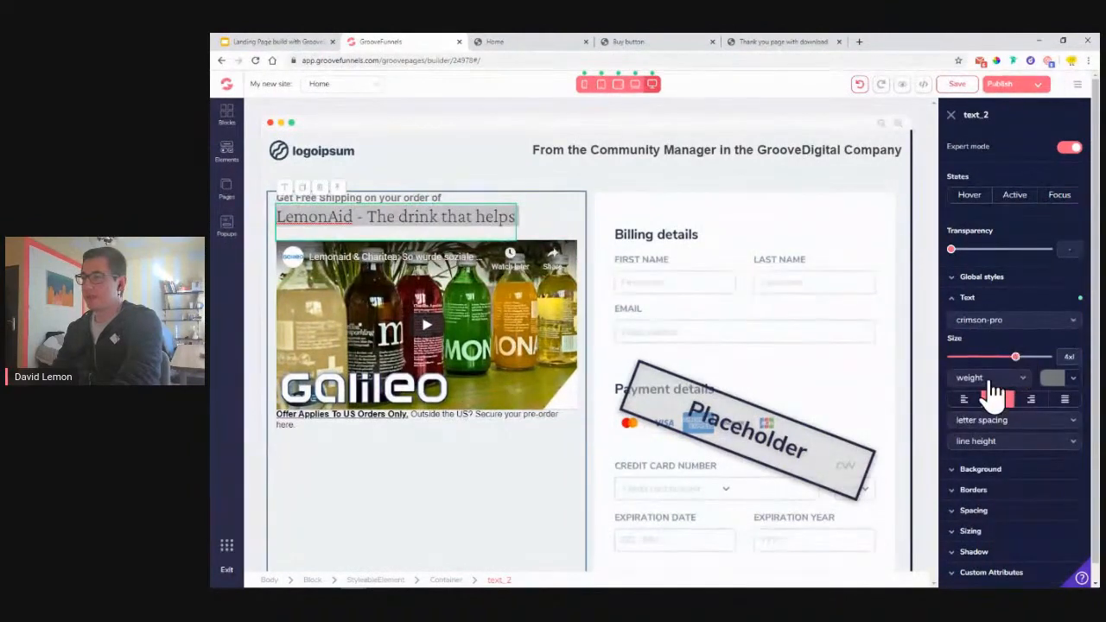
pyautogui.click(989, 377)
pyautogui.click(990, 484)
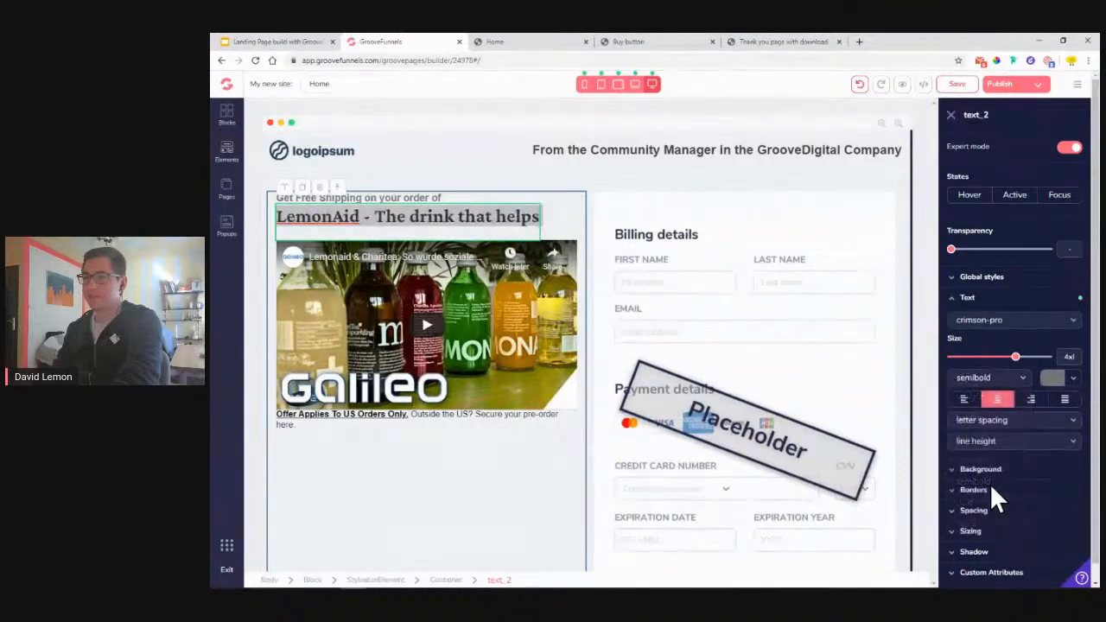
pyautogui.click(992, 377)
pyautogui.moveTo(1013, 363)
pyautogui.mouseDown()
pyautogui.moveTo(1031, 363)
pyautogui.moveTo(1018, 365)
pyautogui.mouseUp()
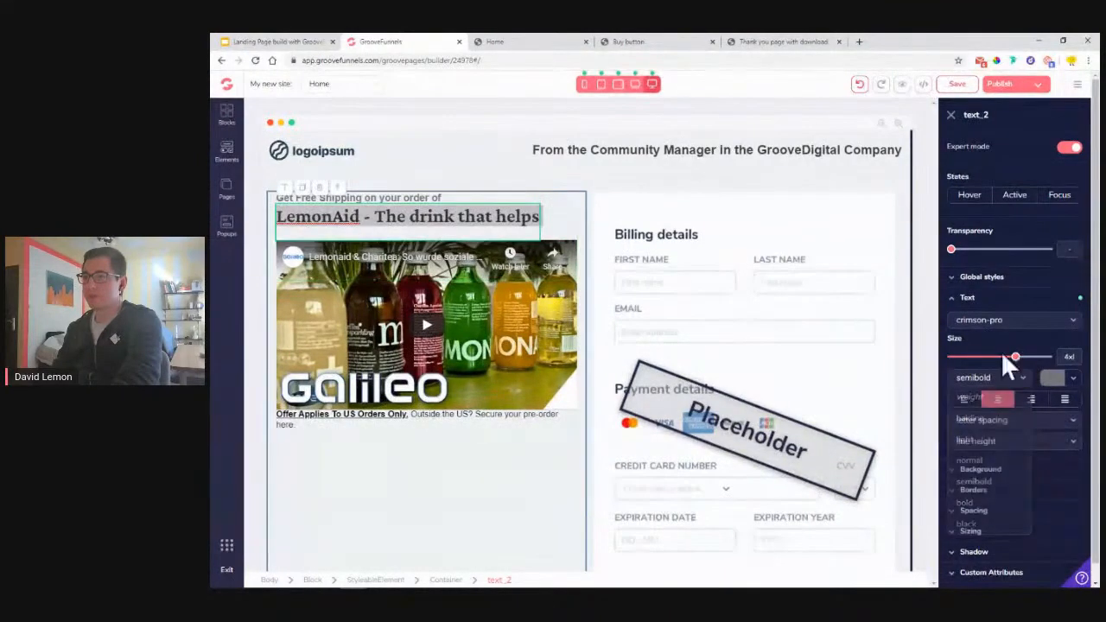
pyautogui.click(581, 207)
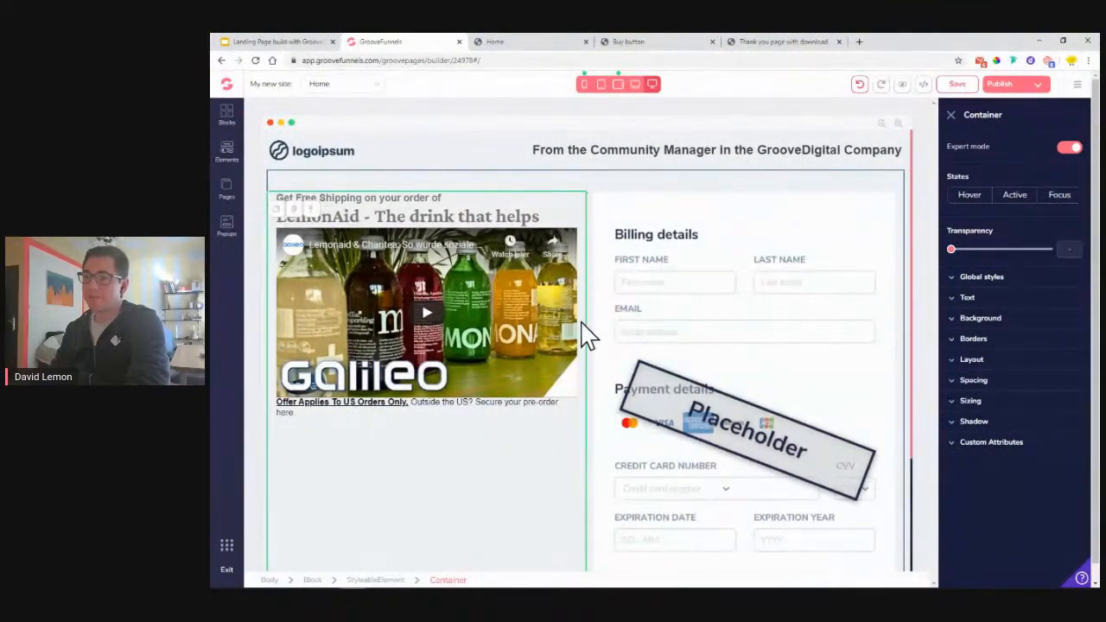
# - Set the left column container's layout Direction to Vertical
pyautogui.click(975, 366)
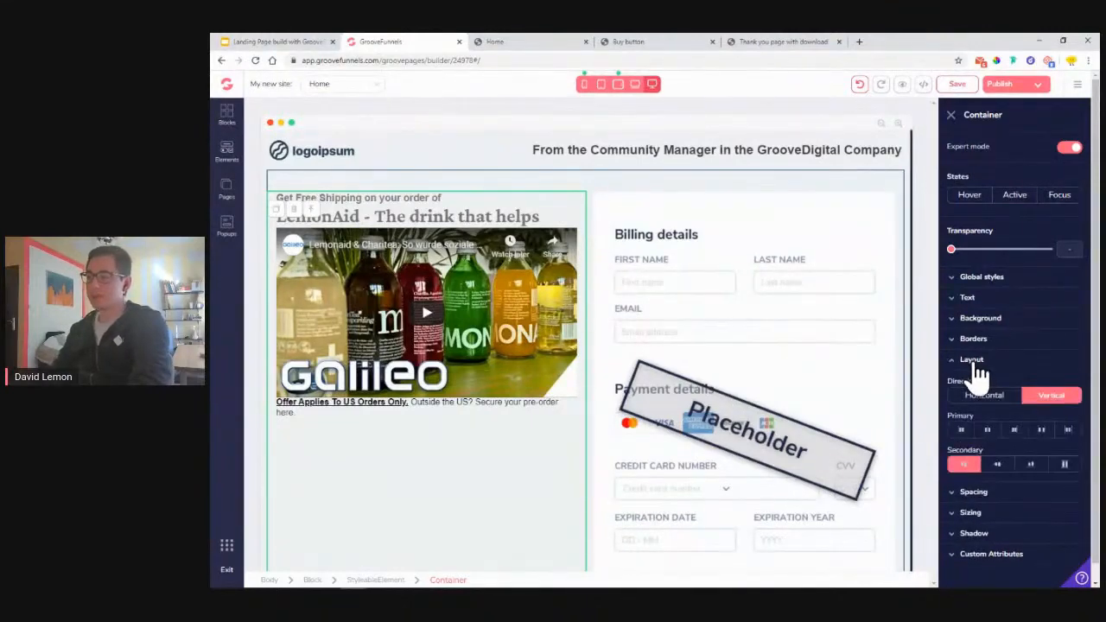
pyautogui.click(990, 437)
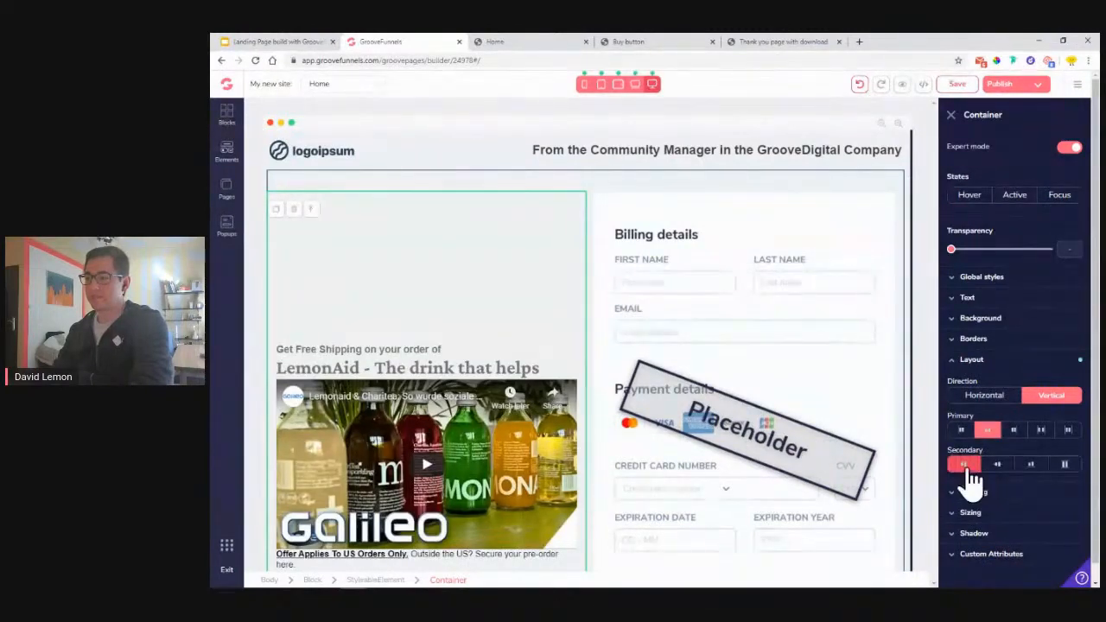
pyautogui.click(967, 467)
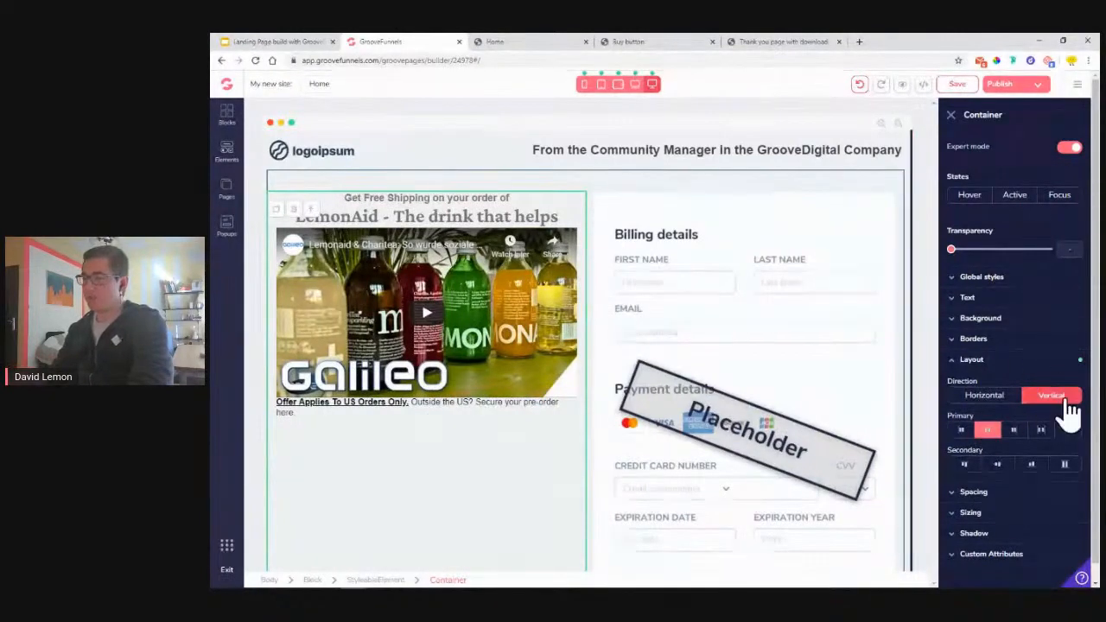
pyautogui.click(912, 346)
pyautogui.click(426, 198)
pyautogui.click(994, 298)
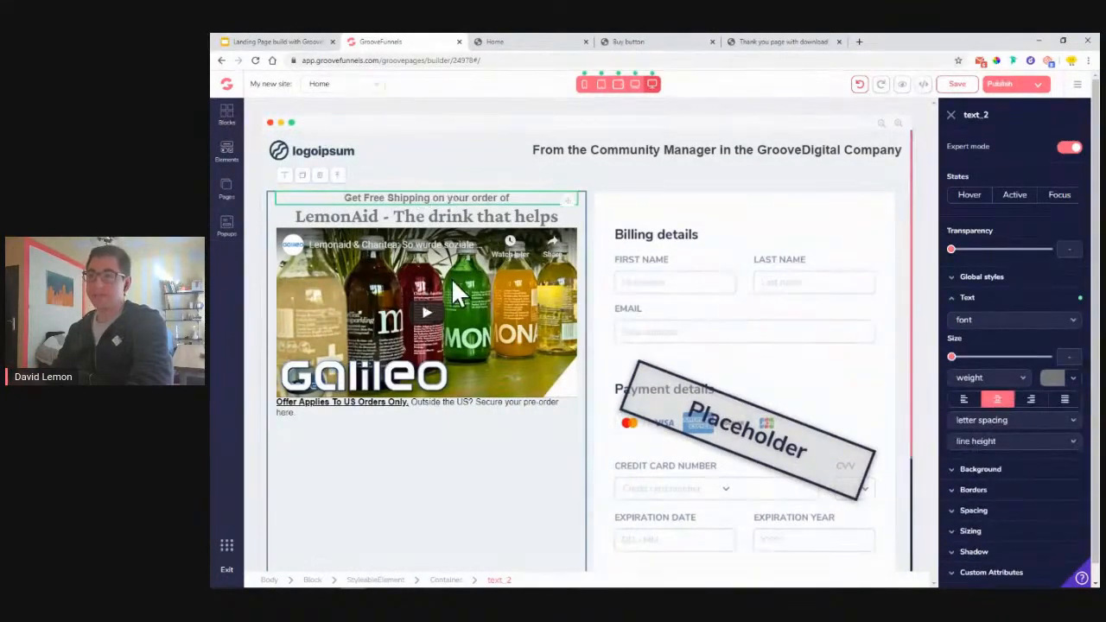
# - Colour the LemonAid headline #424242 and view the published page for comparison
pyautogui.tripleClick(437, 216)
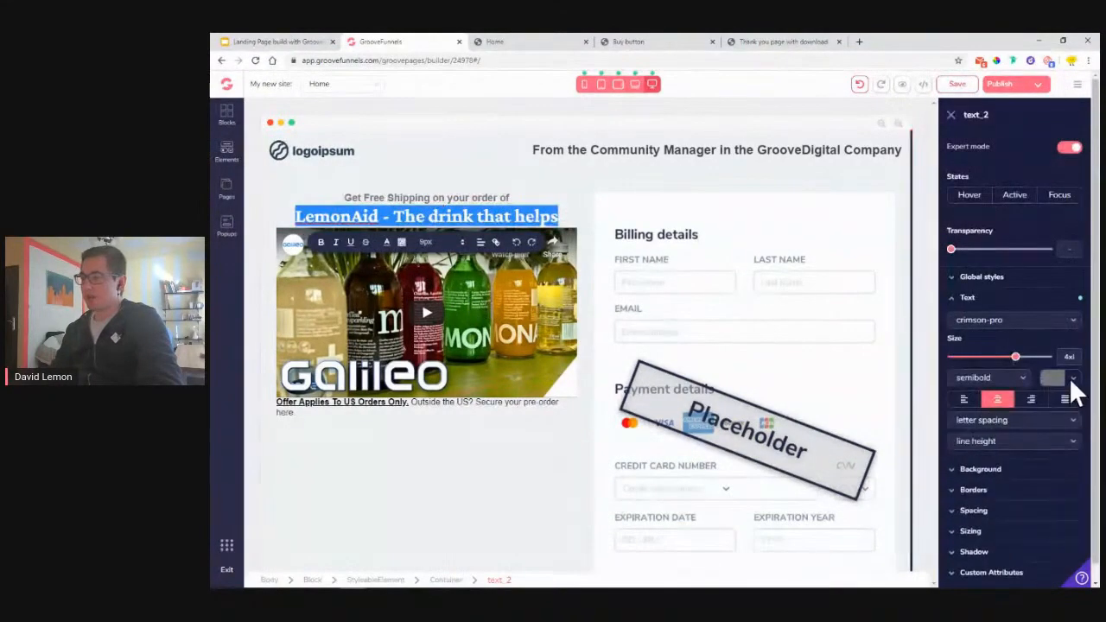
pyautogui.click(1072, 378)
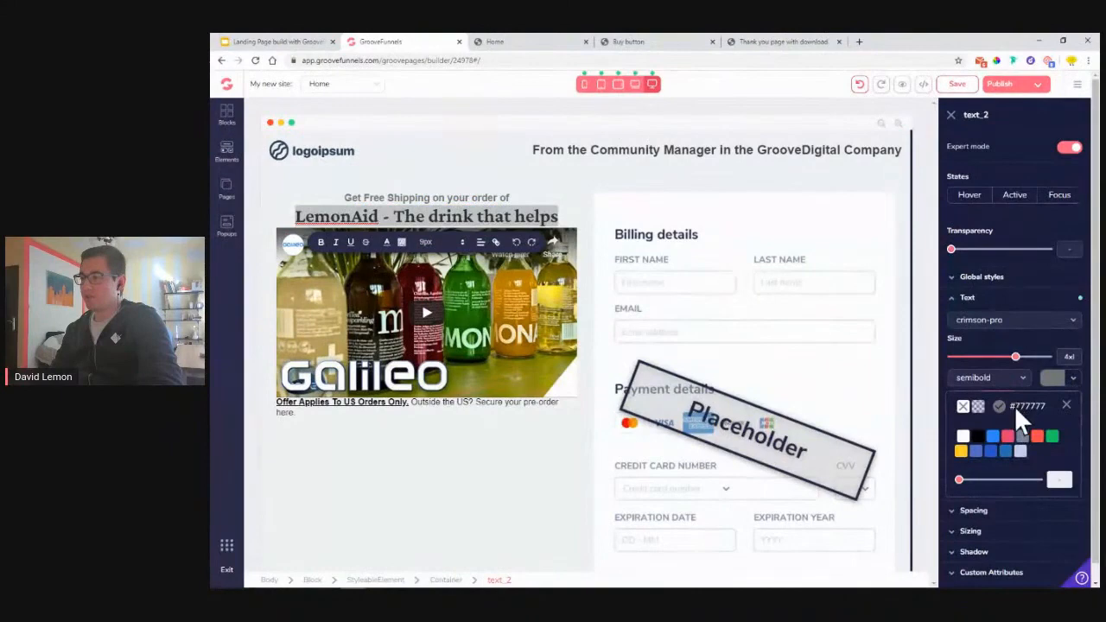
pyautogui.click(1016, 409)
pyautogui.click(1017, 555)
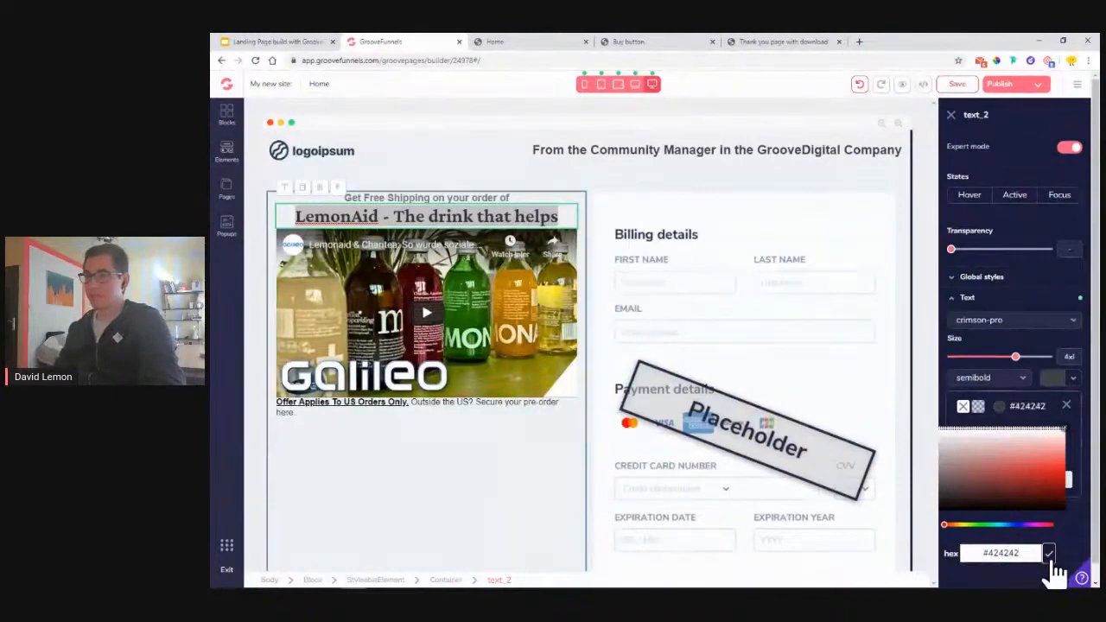
pyautogui.click(1054, 561)
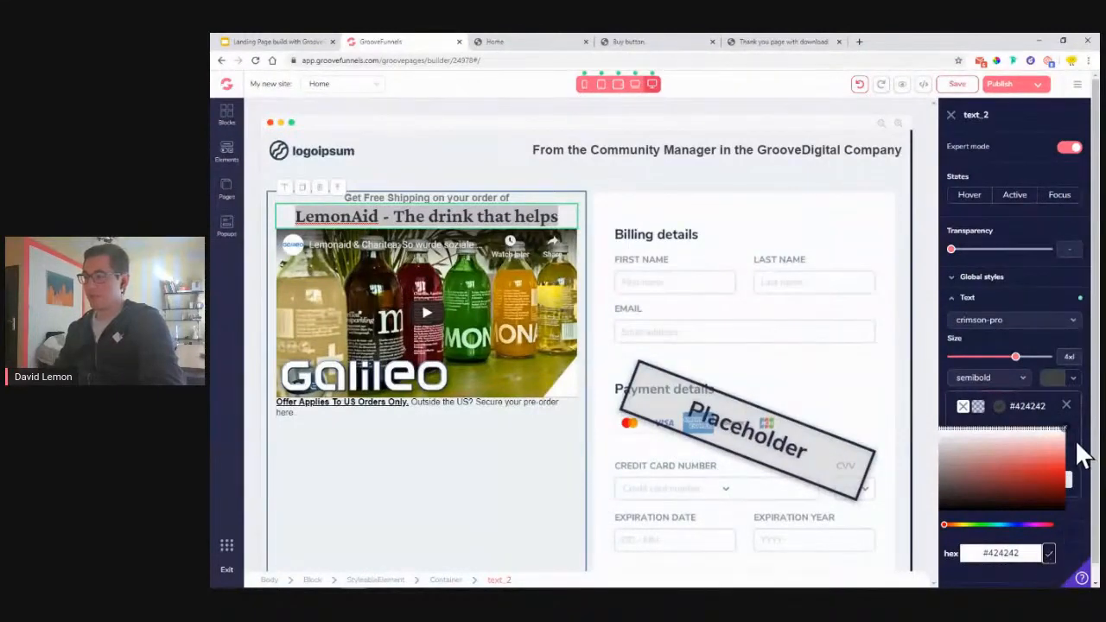
pyautogui.click(363, 423)
pyautogui.click(497, 41)
pyautogui.click(491, 173)
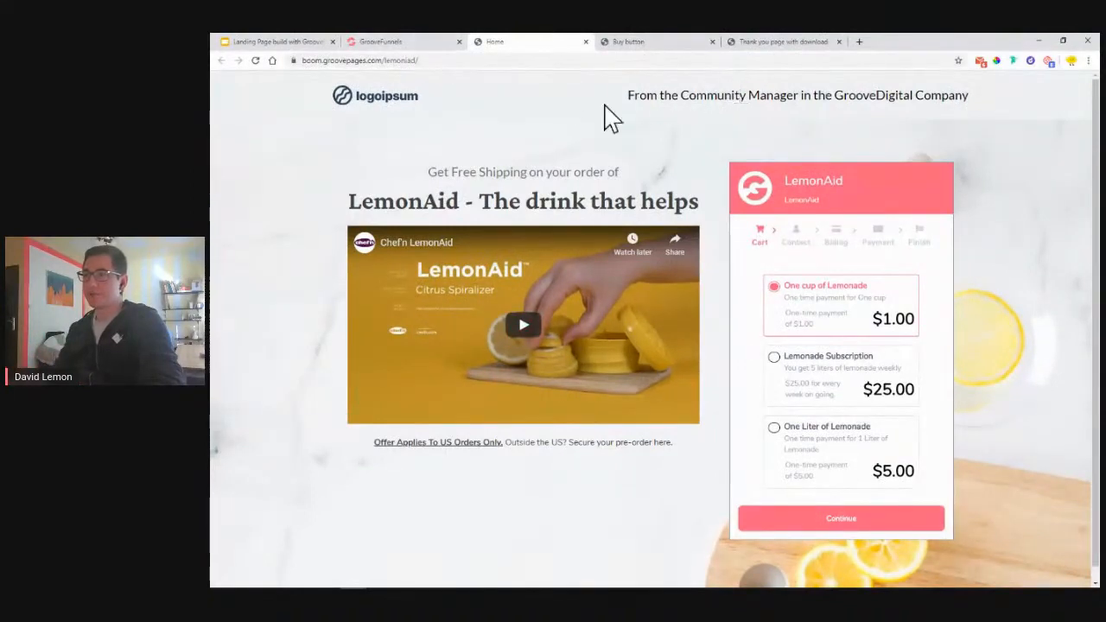
# - Add a period after 'Offer Applies To US Orders Only'
pyautogui.click(437, 43)
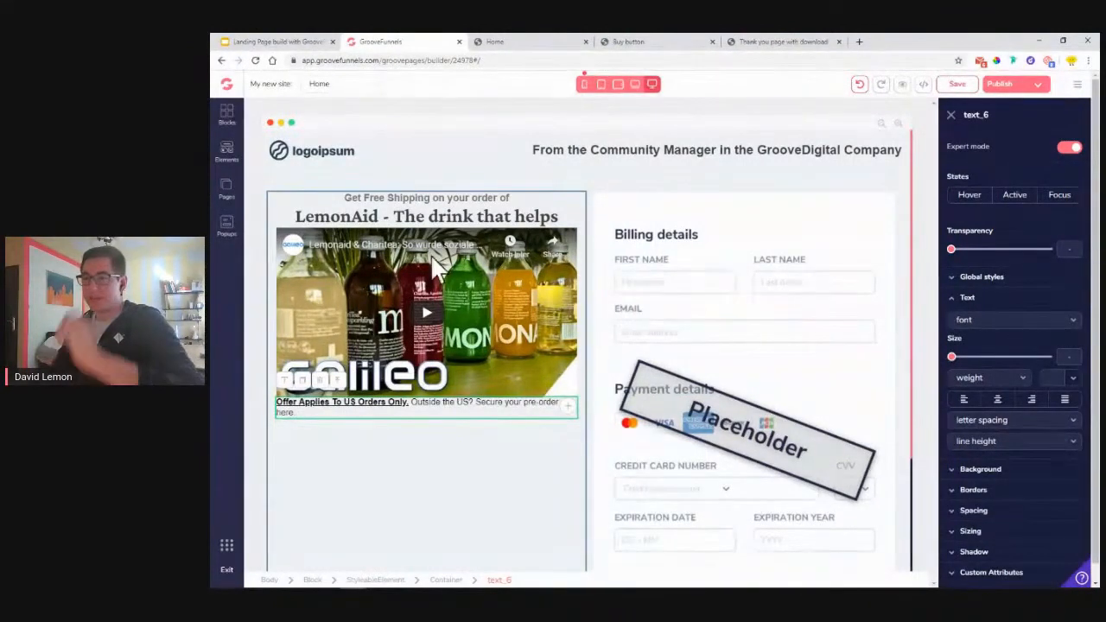
pyautogui.click(407, 404)
pyautogui.write('.')
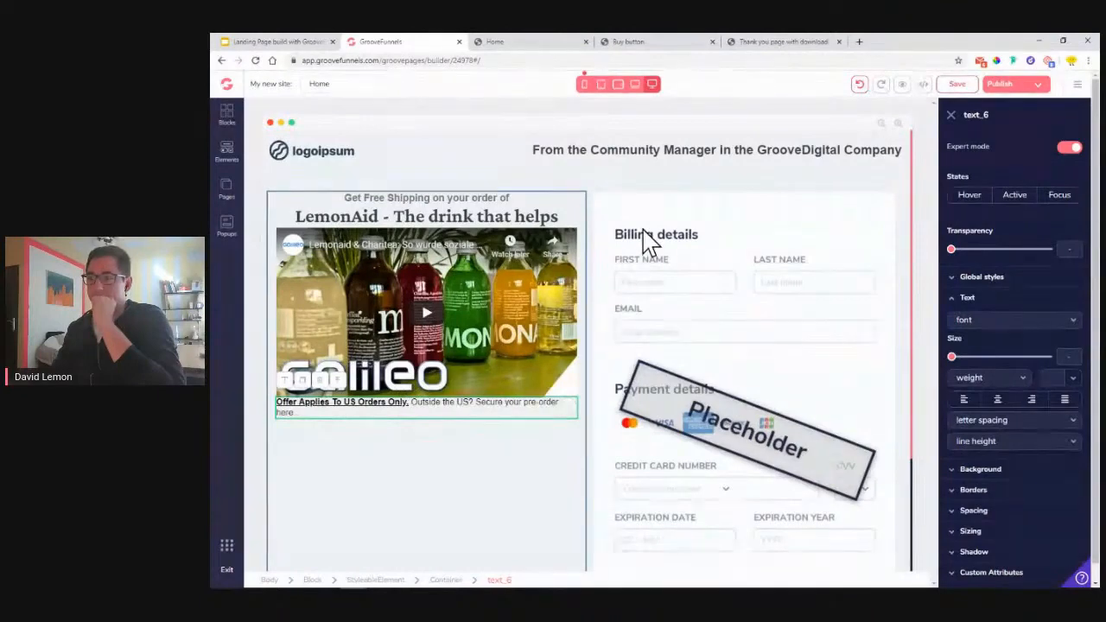
# - Shrink the header's Community Manager tagline to minimum size and save the page
pyautogui.click(609, 154)
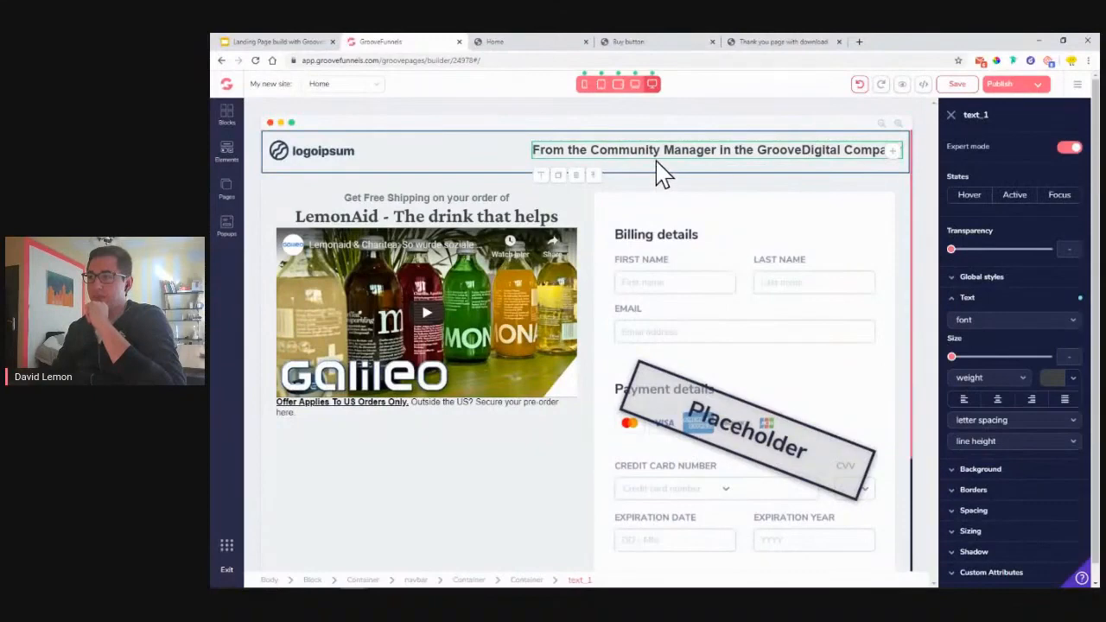
pyautogui.moveTo(953, 358)
pyautogui.mouseDown()
pyautogui.moveTo(968, 359)
pyautogui.moveTo(950, 360)
pyautogui.mouseUp()
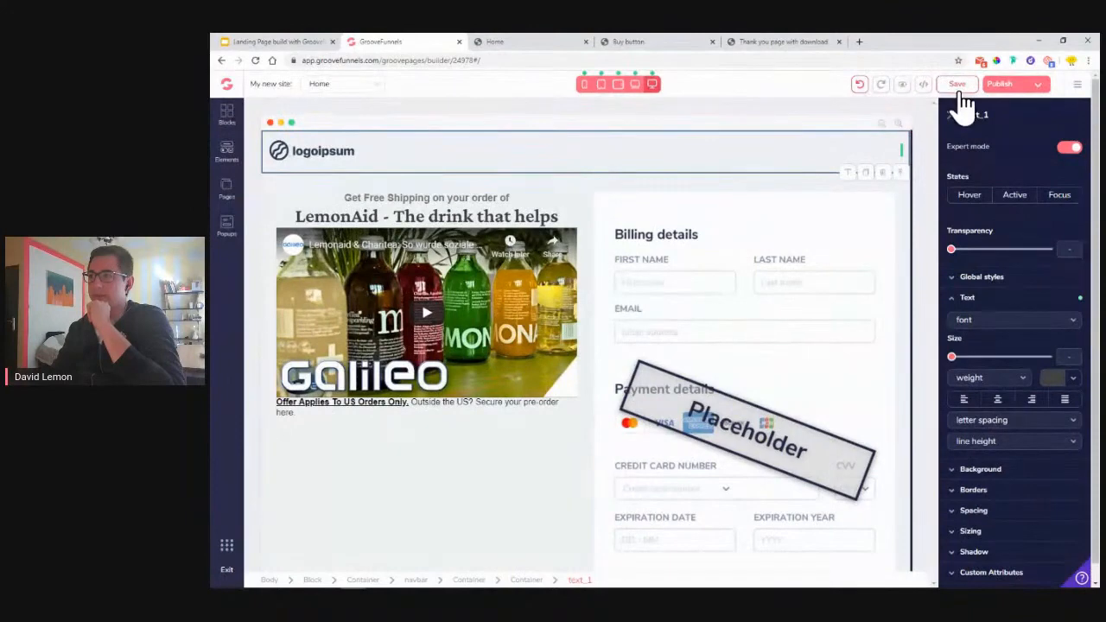
pyautogui.click(859, 86)
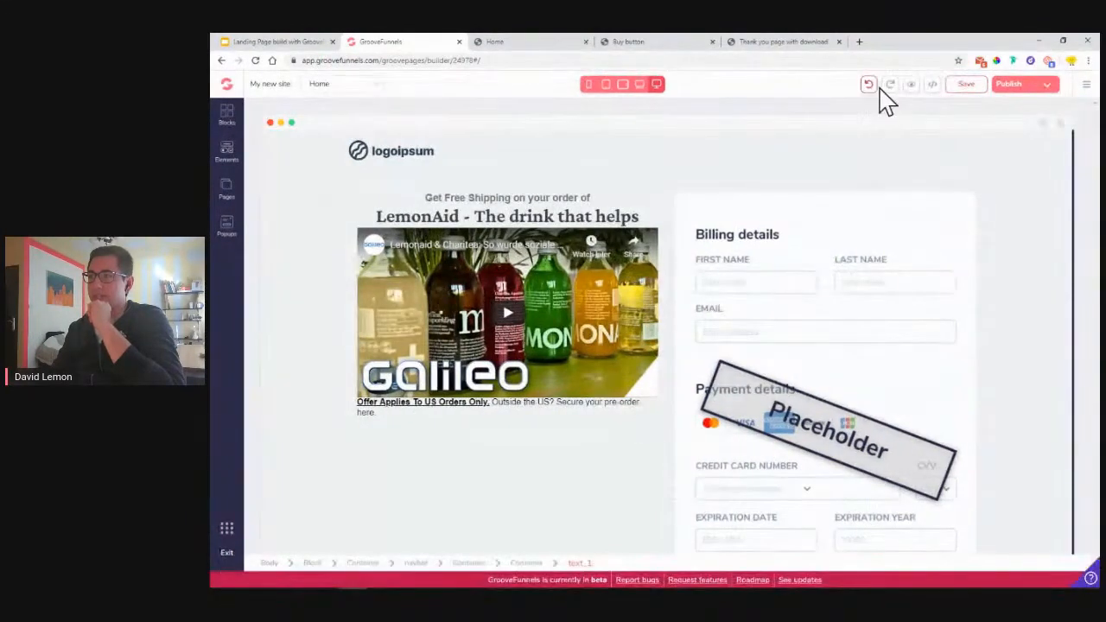
pyautogui.click(959, 87)
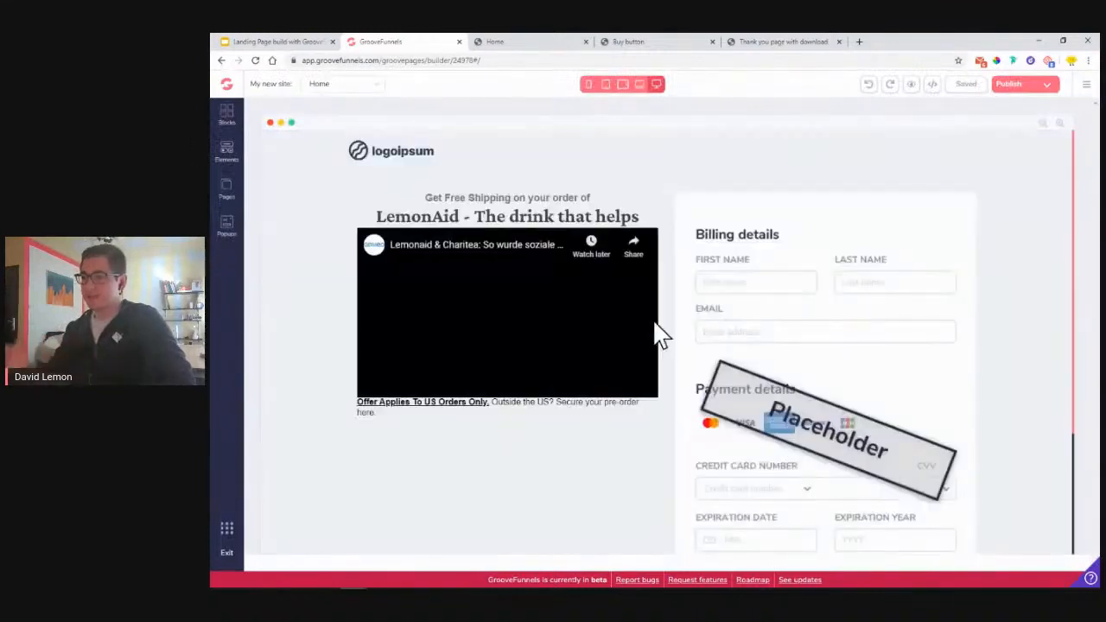
# - Duplicate the Get Free Shipping line and drag the copy into the header's right side
pyautogui.click(619, 167)
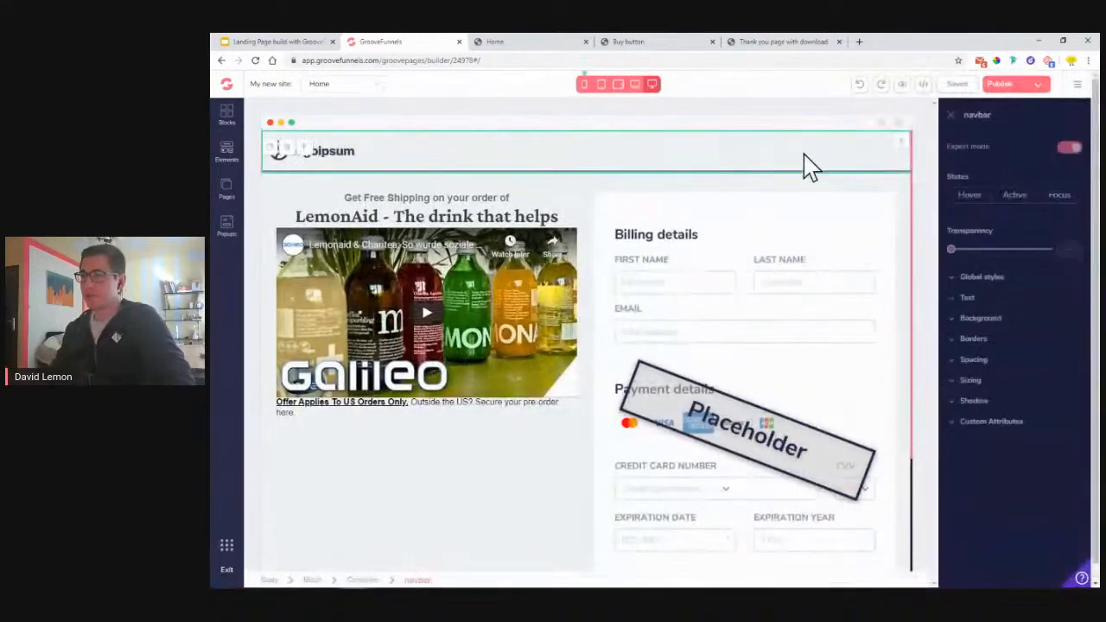
pyautogui.click(421, 206)
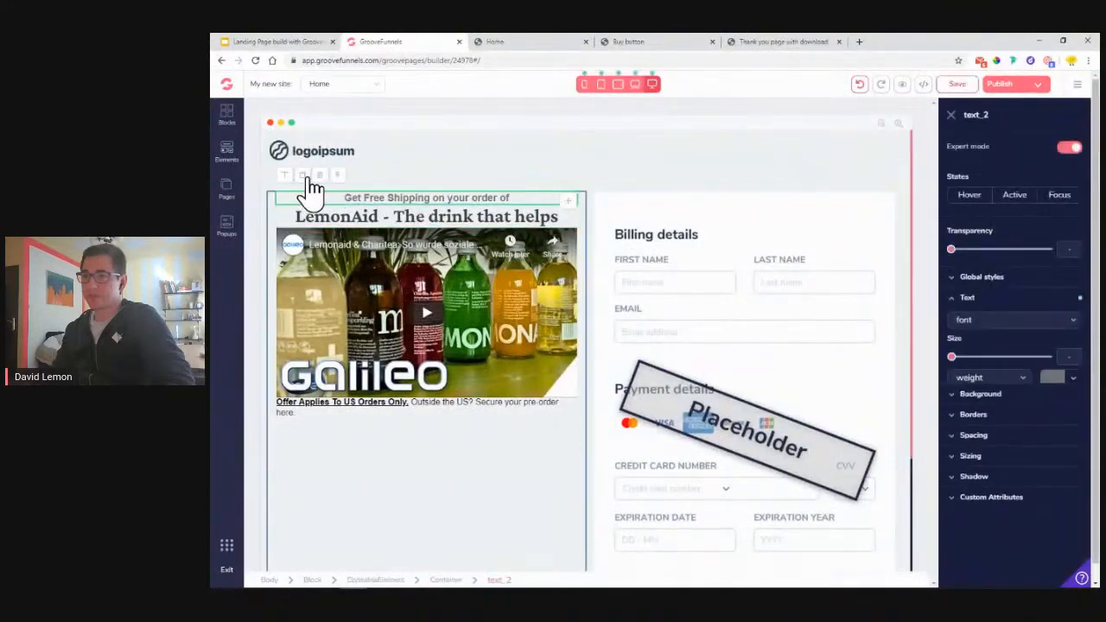
pyautogui.click(302, 187)
pyautogui.moveTo(575, 223); pyautogui.dragTo(872, 153)
# - Copy the 'From the Community Manager in the GrooveDigital Company' tagline from the published page
pyautogui.click(529, 44)
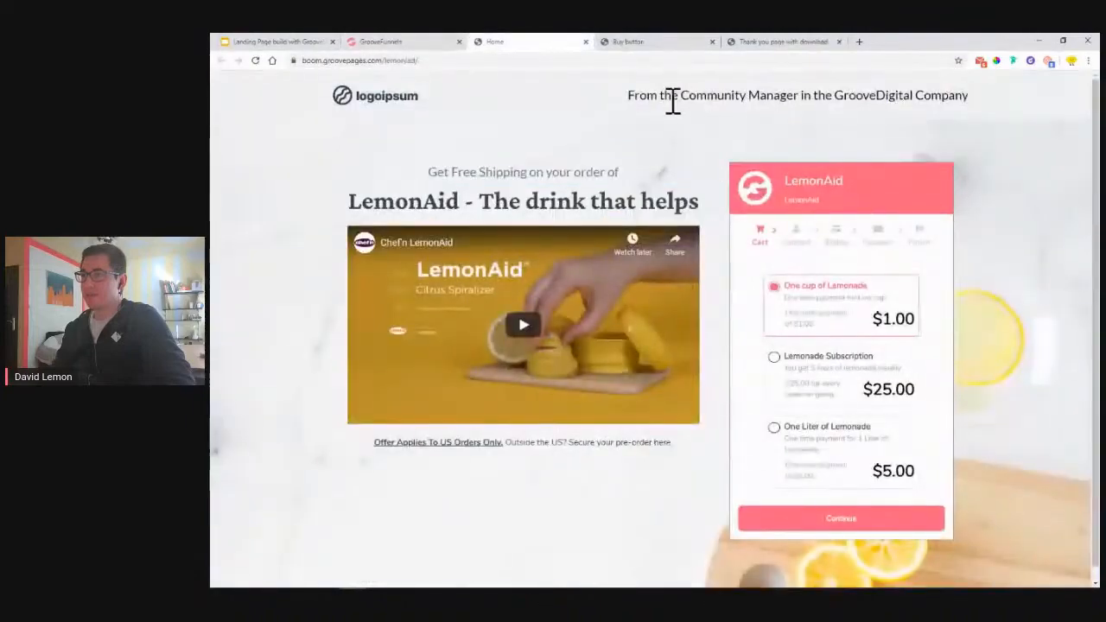
pyautogui.moveTo(635, 93); pyautogui.dragTo(988, 101)
pyautogui.rightClick(988, 101)
pyautogui.click(958, 121)
# - Paste the copied tagline over the duplicated header text, replacing its content
pyautogui.click(415, 44)
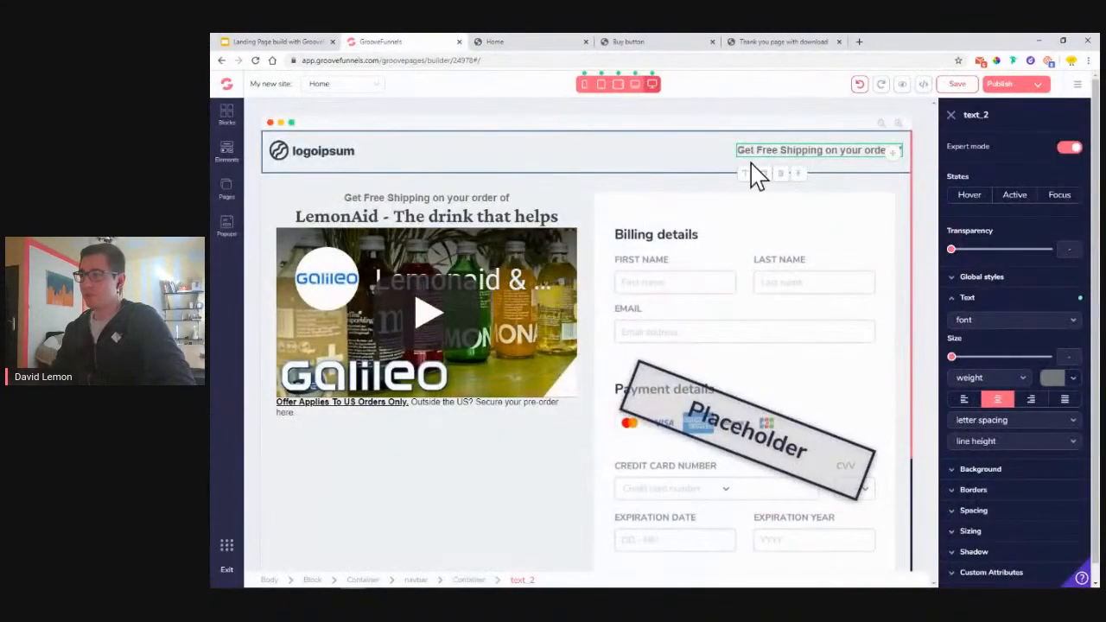
pyautogui.click(751, 149)
pyautogui.click(1047, 296)
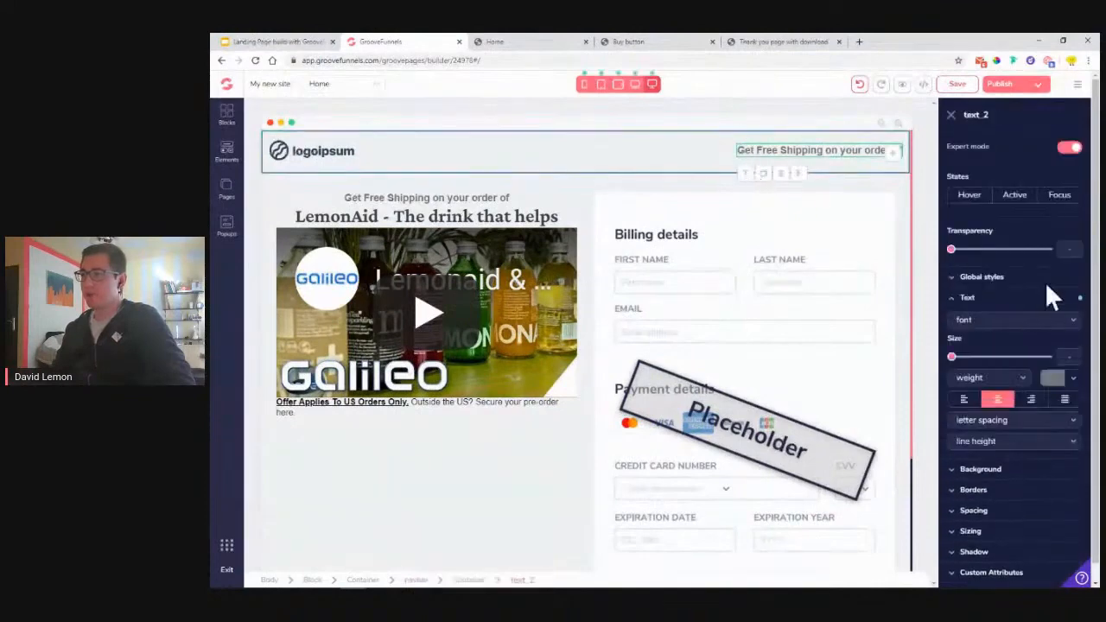
pyautogui.doubleClick(771, 149)
pyautogui.rightClick(771, 149)
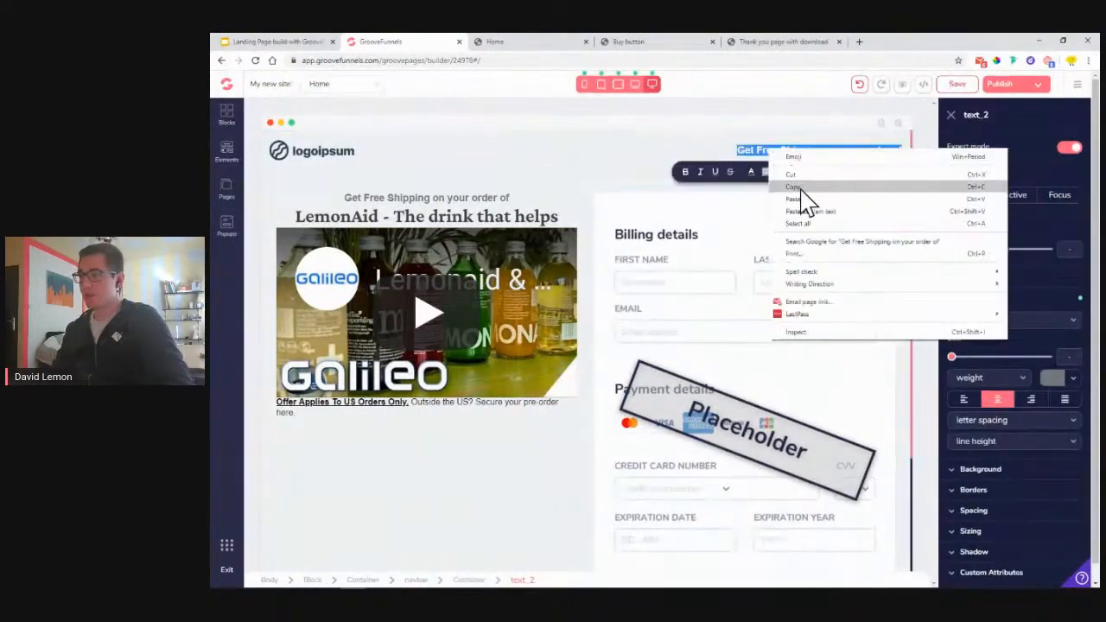
pyautogui.click(803, 197)
pyautogui.click(575, 162)
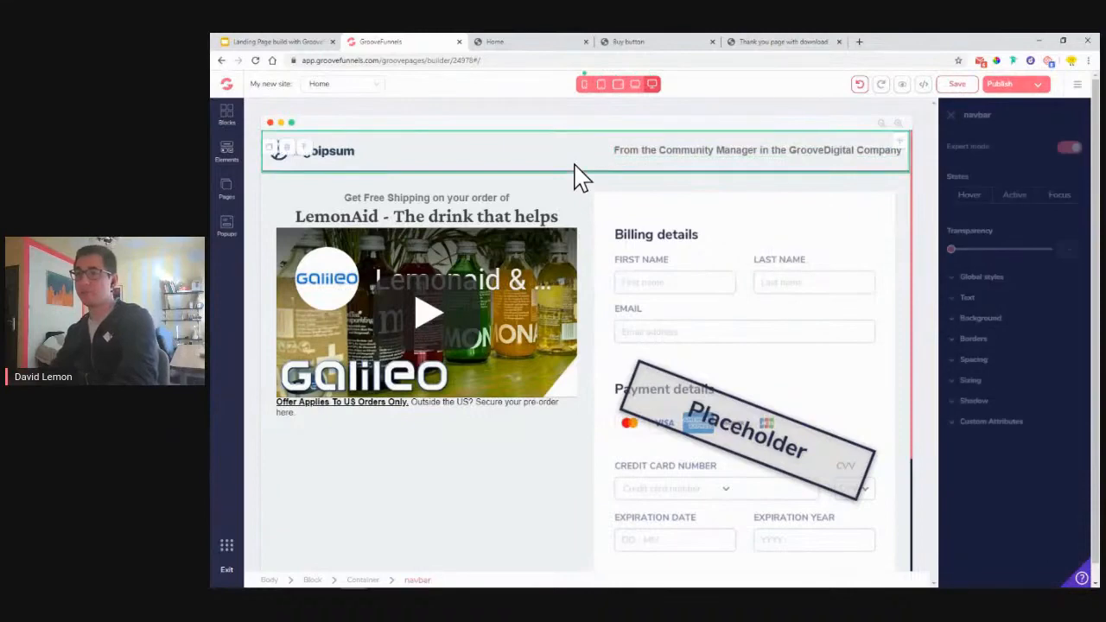
pyautogui.click(411, 197)
pyautogui.click(967, 297)
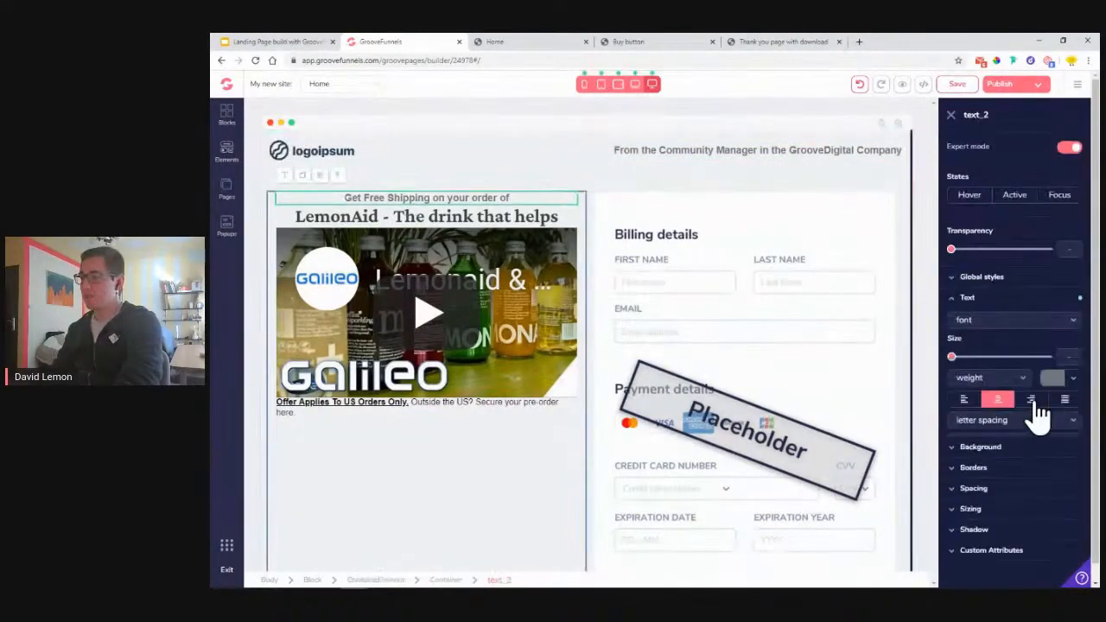
# - Give the Get Free Shipping line a bottom padding of 5
pyautogui.scroll(-1, 1000, 538)
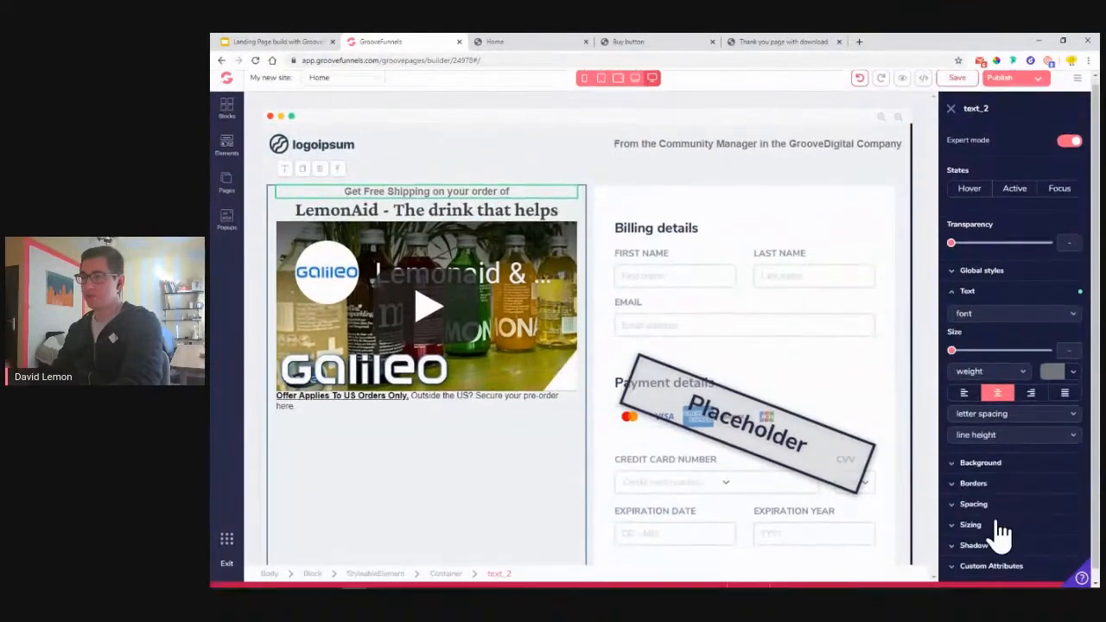
pyautogui.click(994, 517)
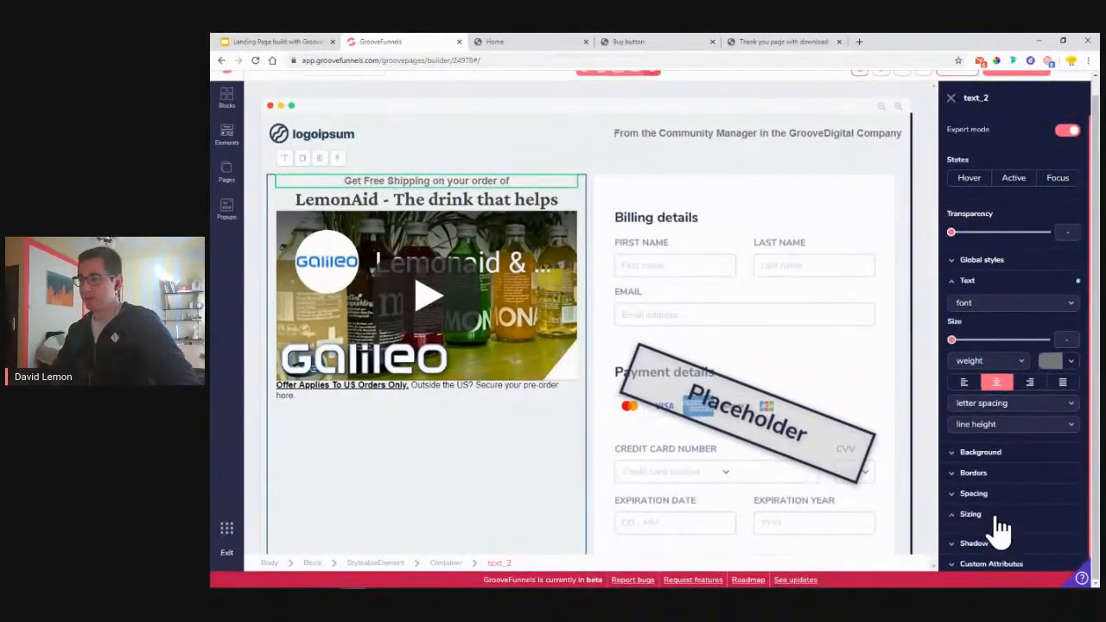
pyautogui.click(994, 508)
pyautogui.click(994, 499)
pyautogui.scroll(-1, 1011, 529)
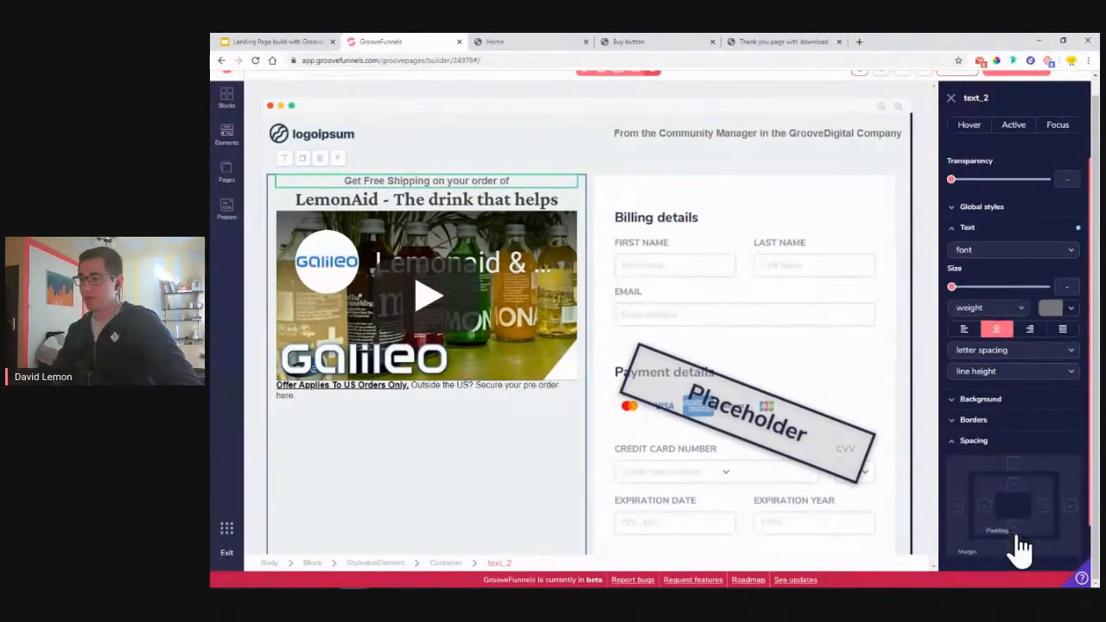
pyautogui.scroll(-1, 1007, 474)
pyautogui.click(1014, 471)
pyautogui.moveTo(952, 496); pyautogui.dragTo(979, 498)
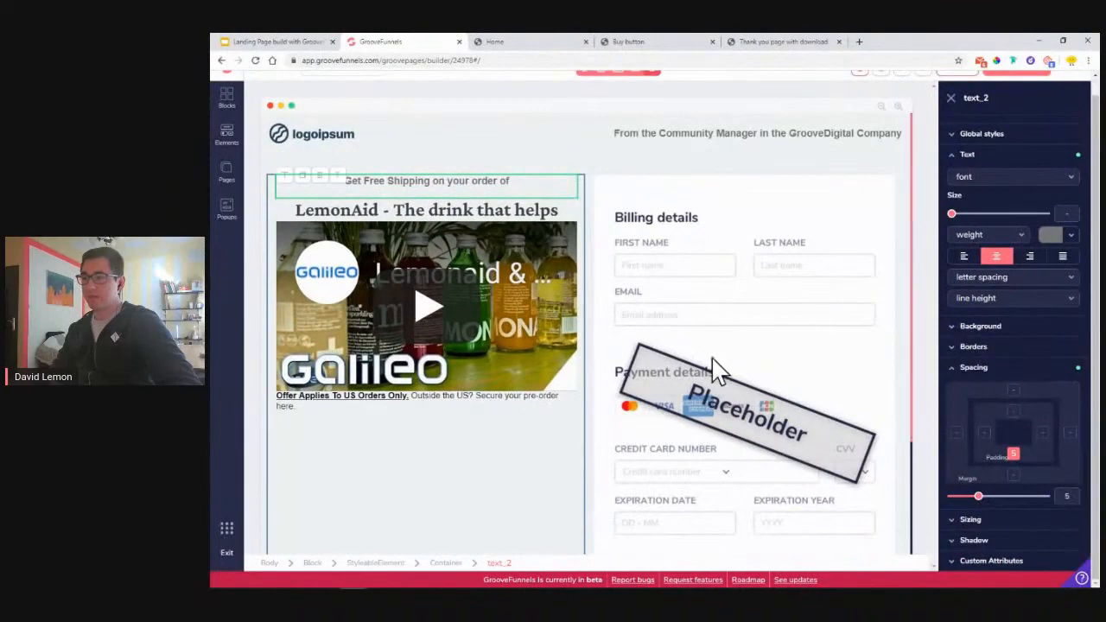
# - Set the LemonAid headline's margin to 5 and reload the page builder
pyautogui.click(476, 210)
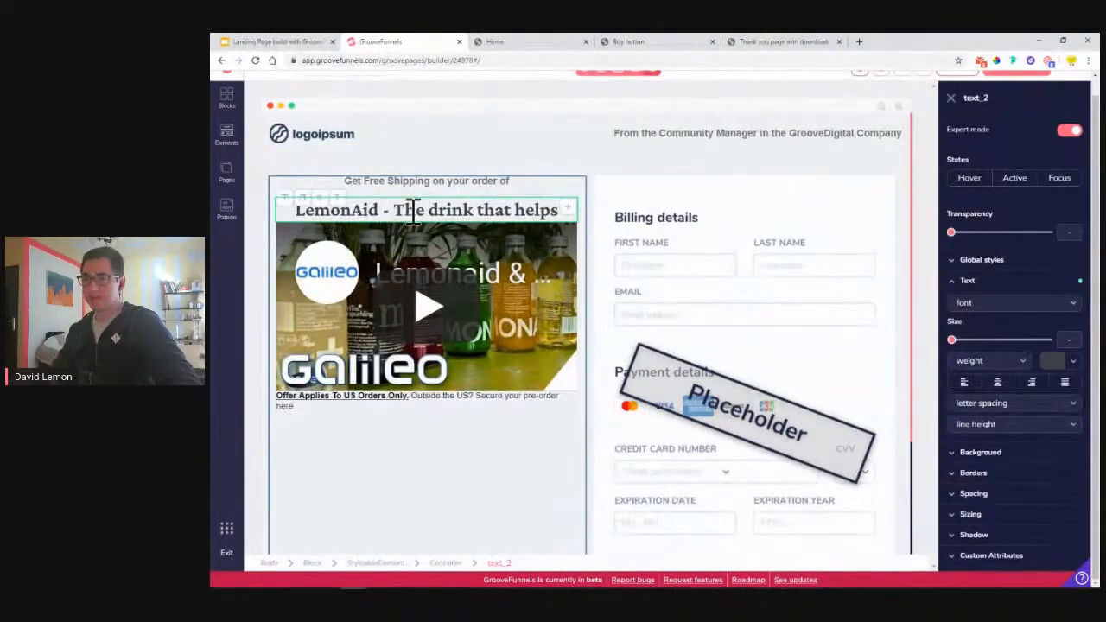
pyautogui.click(999, 500)
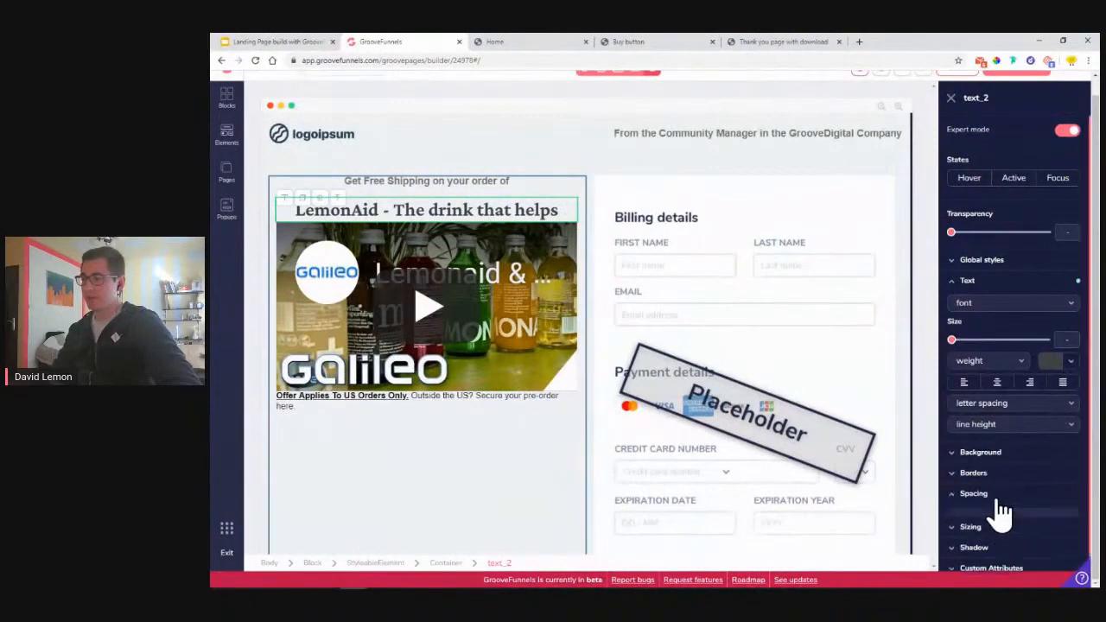
pyautogui.scroll(-1, 999, 512)
pyautogui.moveTo(953, 516); pyautogui.dragTo(979, 516)
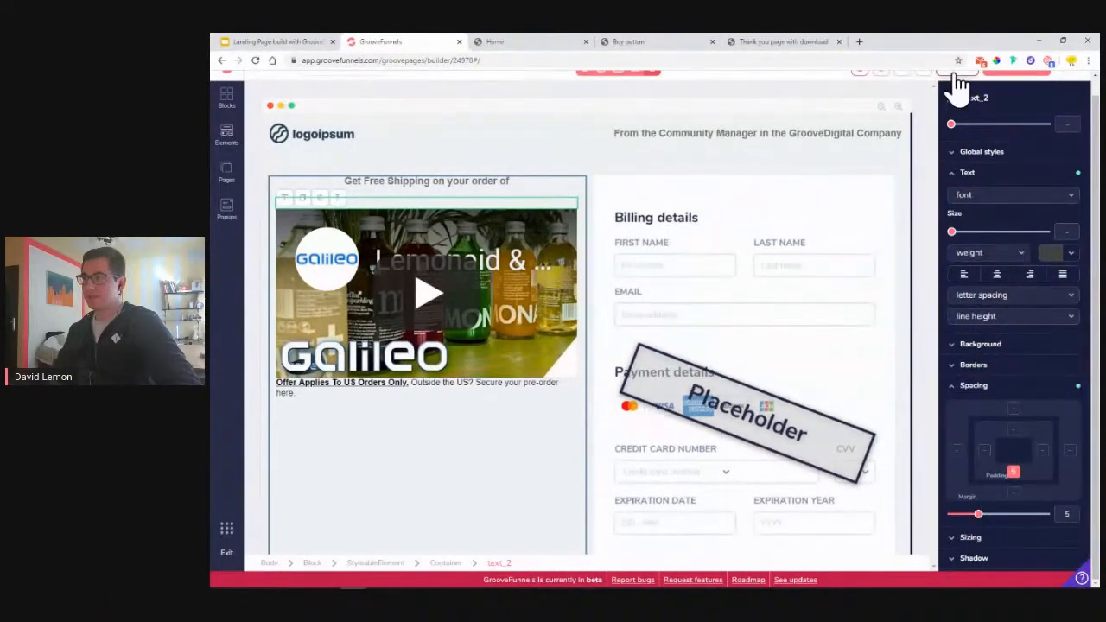
pyautogui.click(257, 64)
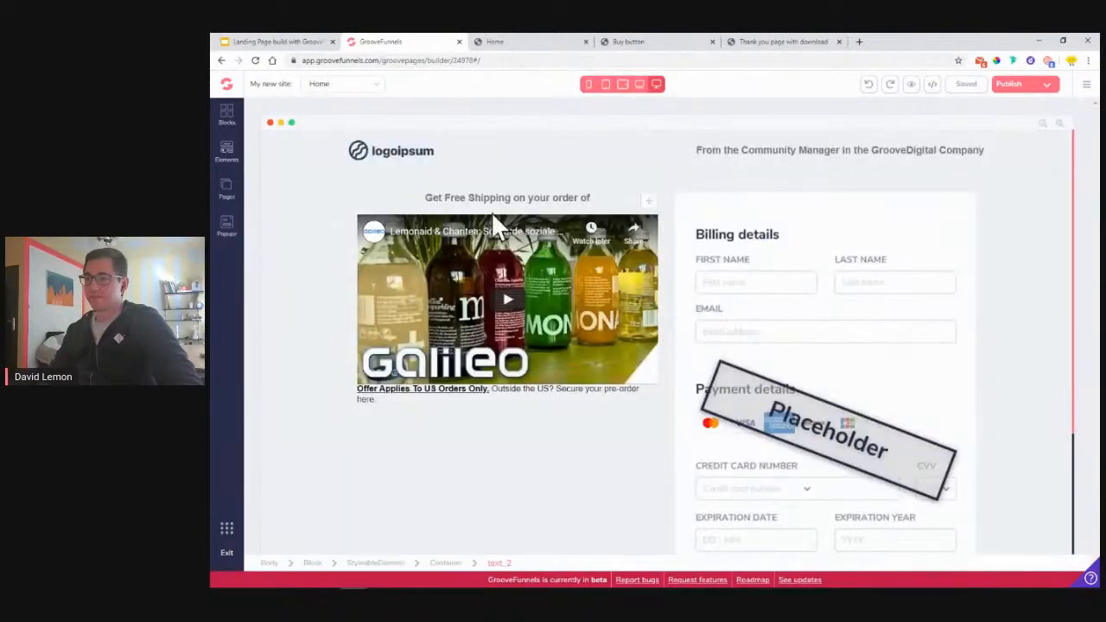
pyautogui.click(493, 197)
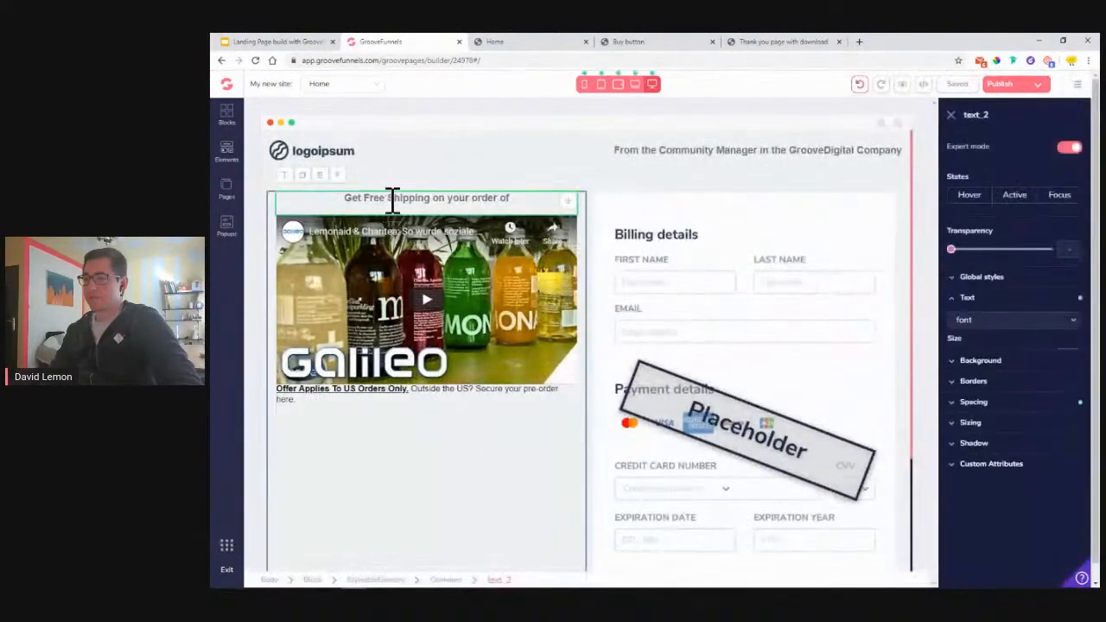
# - Duplicate the shipping line and paste 'LemonAid - The drink that helps' from the live page into it
pyautogui.click(285, 176)
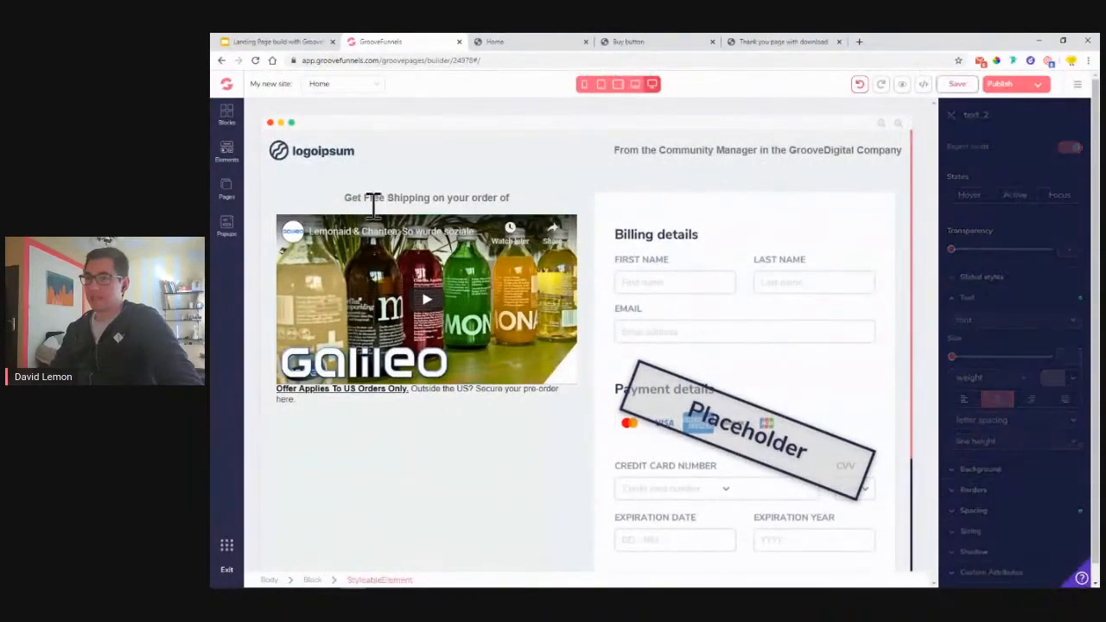
pyautogui.click(485, 198)
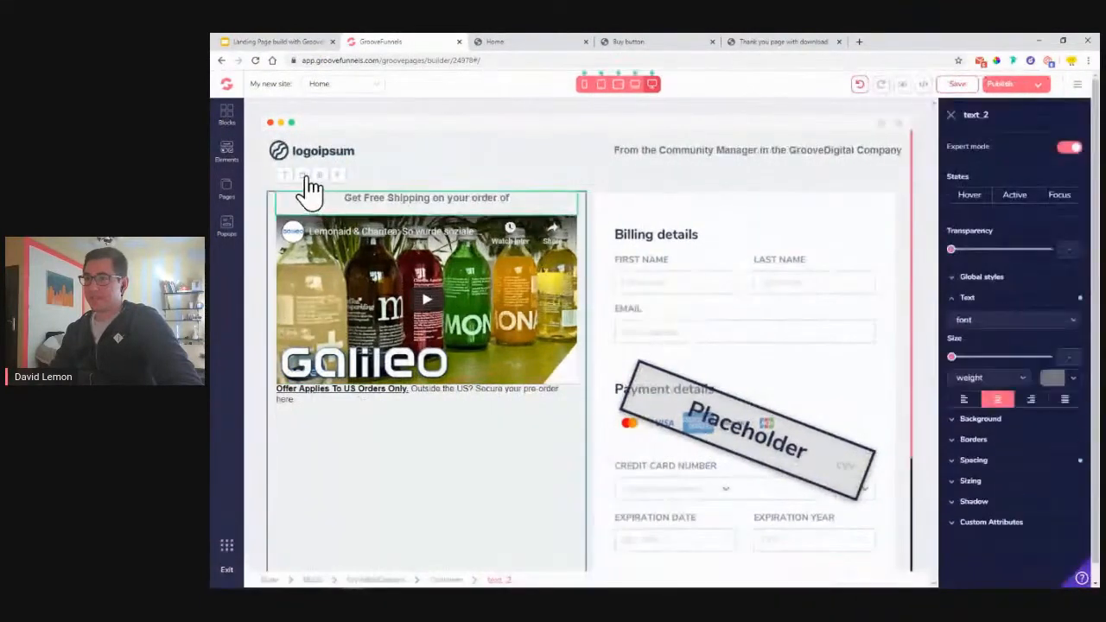
pyautogui.click(302, 176)
pyautogui.tripleClick(473, 223)
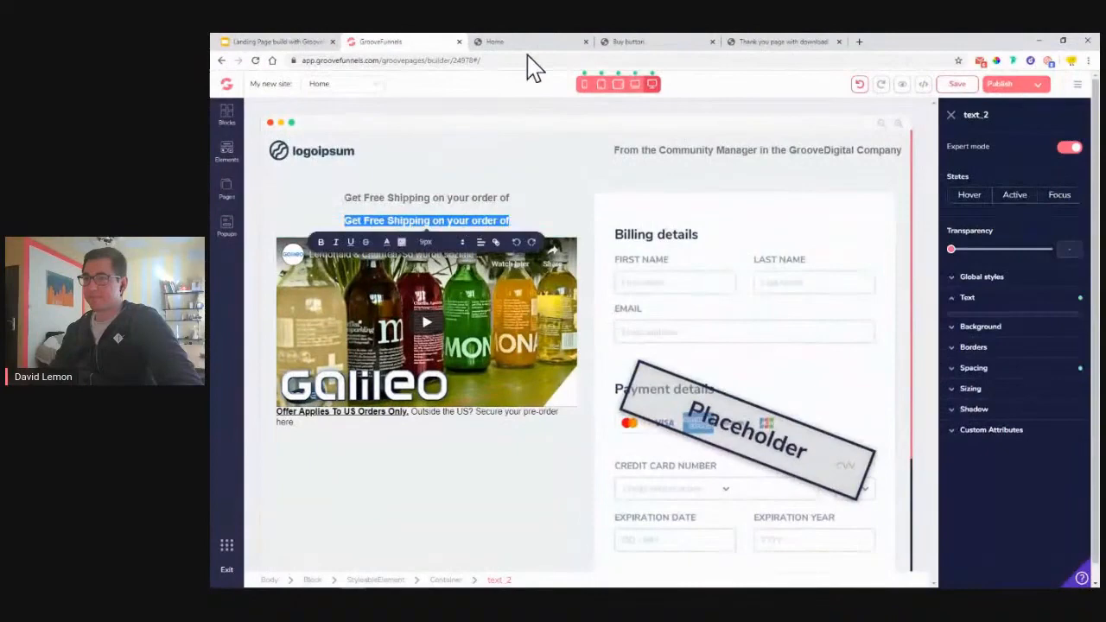
pyautogui.click(525, 41)
pyautogui.click(699, 205)
pyautogui.moveTo(698, 205); pyautogui.dragTo(350, 208)
pyautogui.hotkey('ctrl', 'c')
pyautogui.click(450, 43)
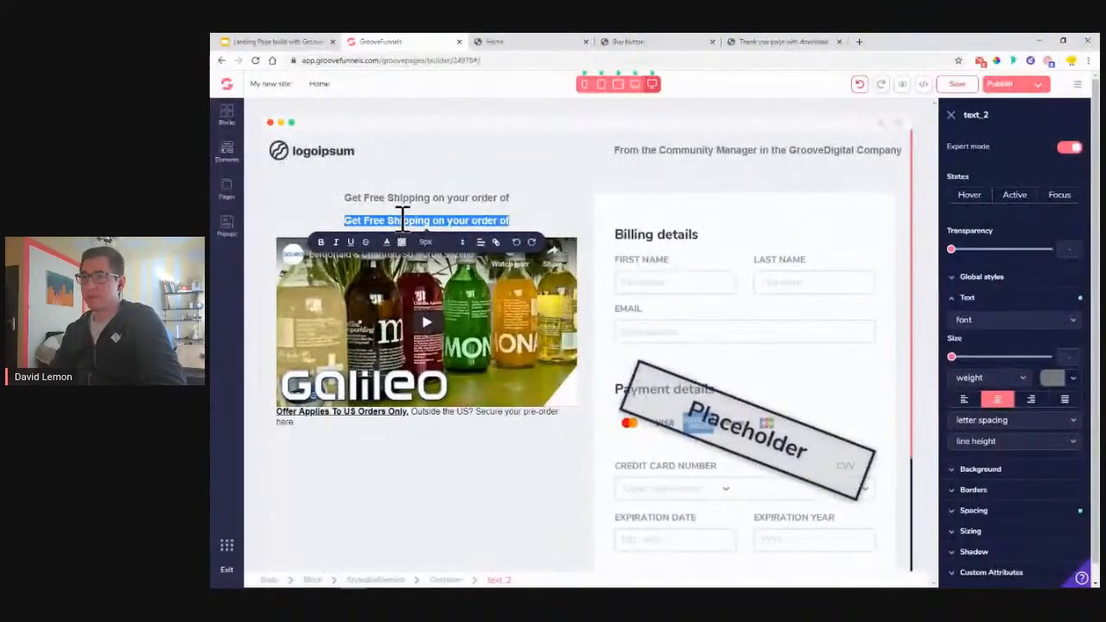
pyautogui.hotkey('ctrl', 'v')
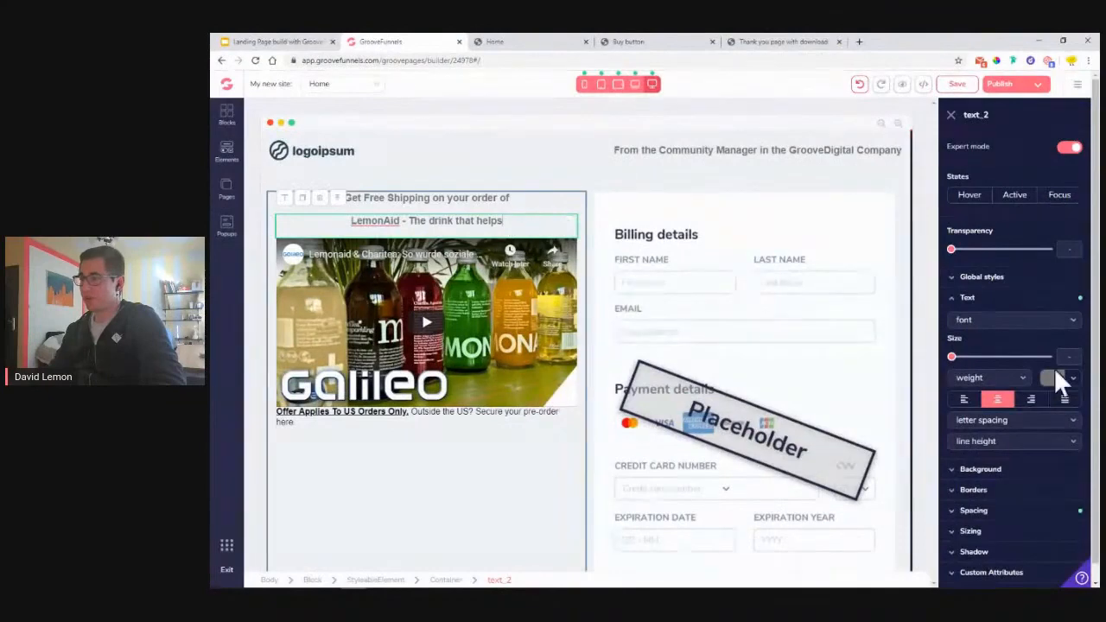
# - Style the new heading in crimson-pro, size 4xl, semibold weight
pyautogui.click(990, 320)
pyautogui.click(1003, 557)
pyautogui.moveTo(954, 358); pyautogui.dragTo(1019, 374)
pyautogui.click(1007, 382)
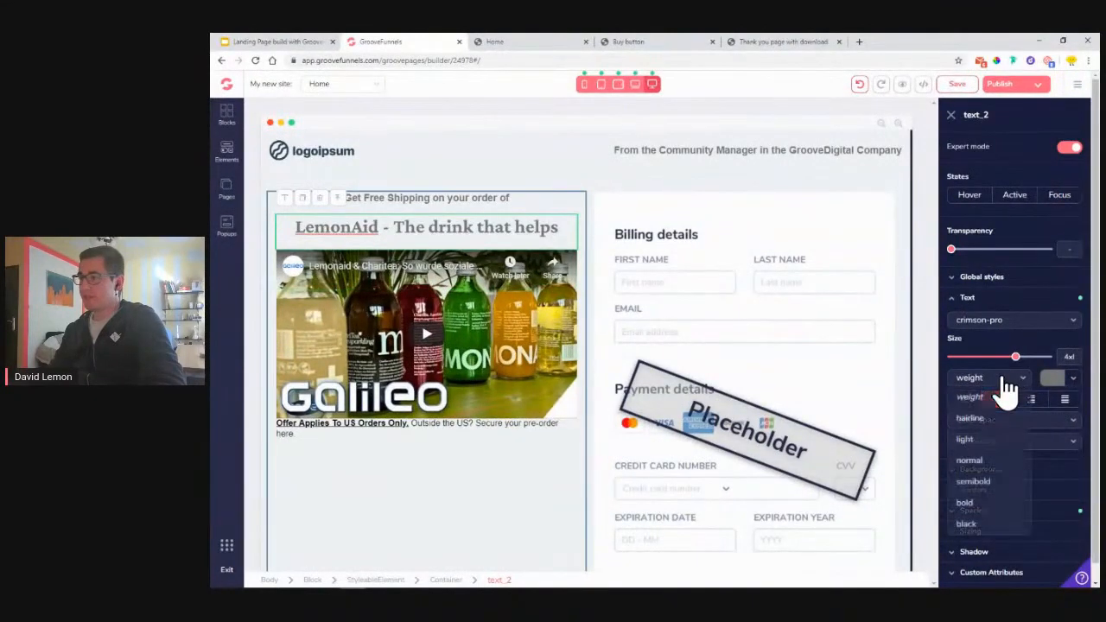
pyautogui.click(985, 480)
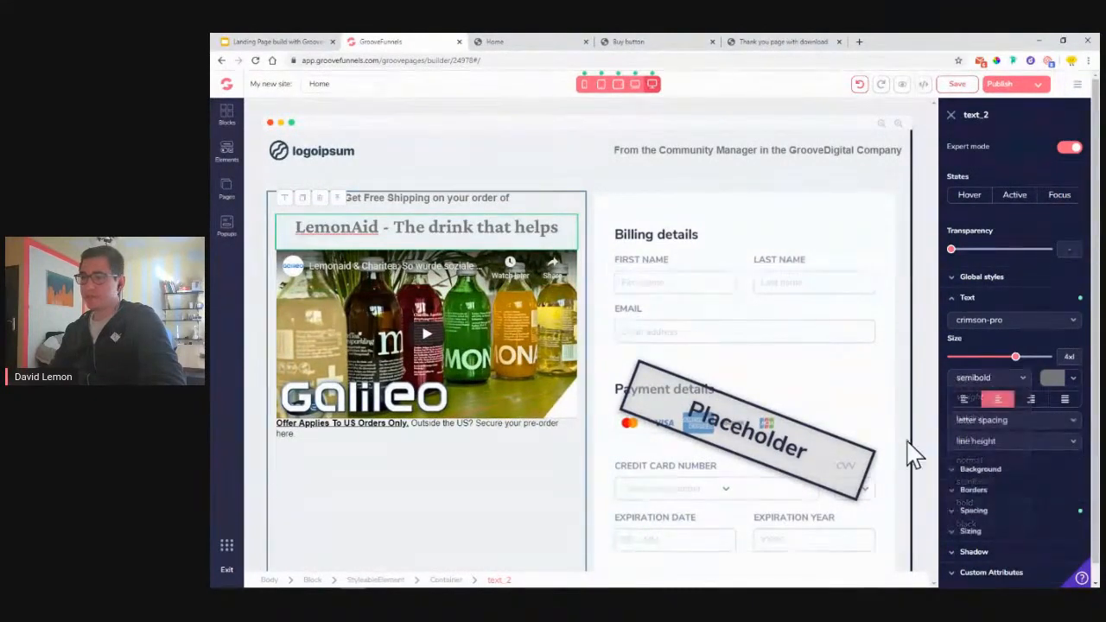
# - Set the 'Offer Applies To US Orders Only' text's margin to 1 and save the page
pyautogui.click(469, 425)
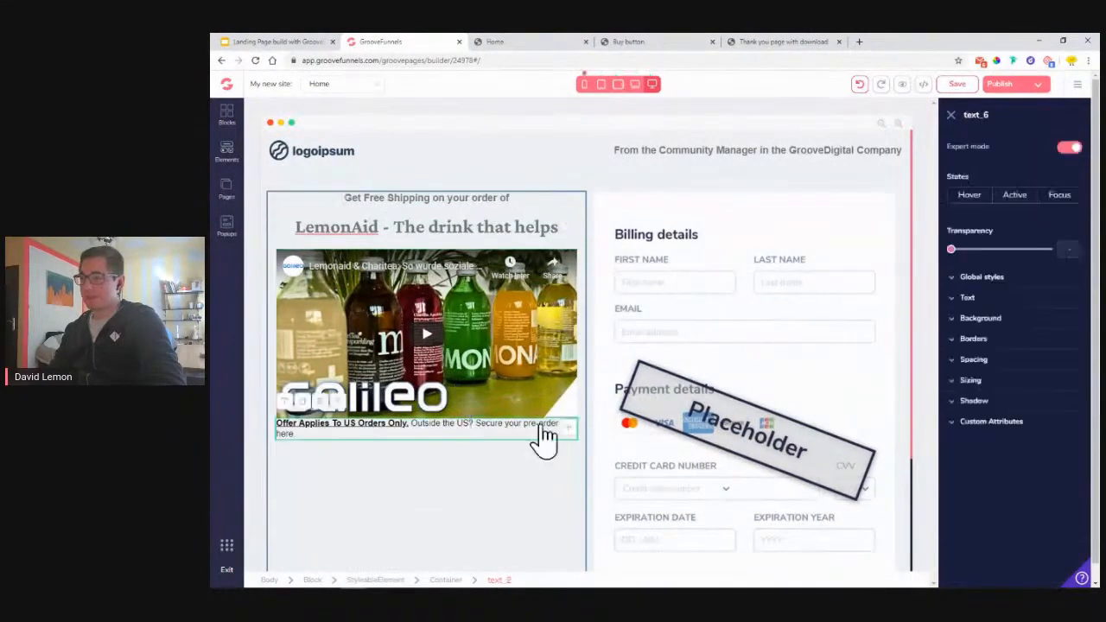
pyautogui.click(992, 514)
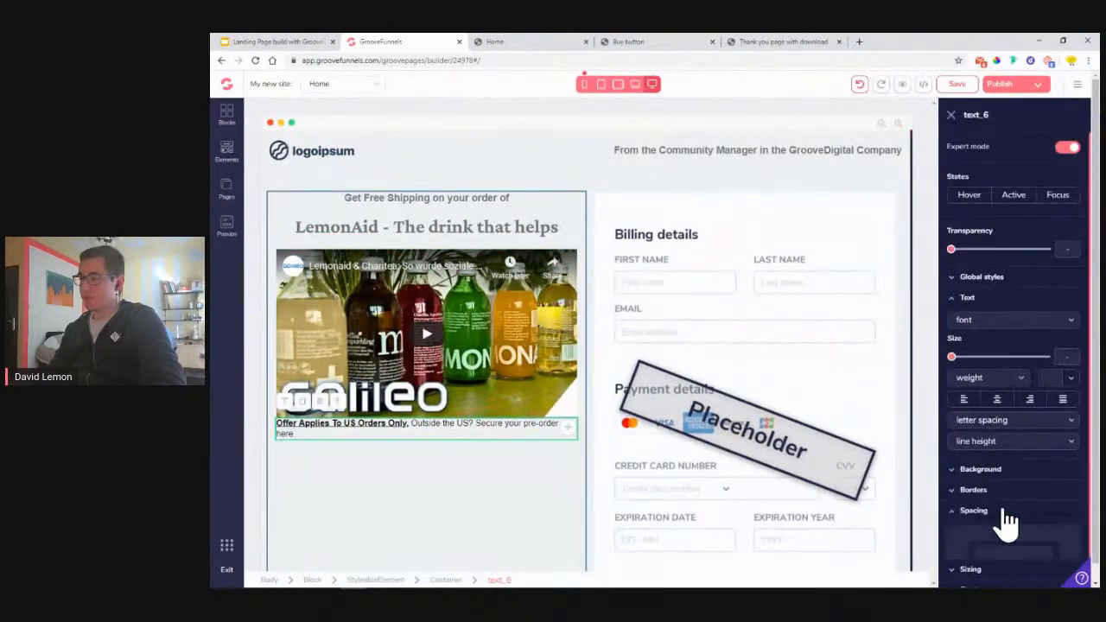
pyautogui.scroll(-2, 1025, 518)
pyautogui.click(1015, 494)
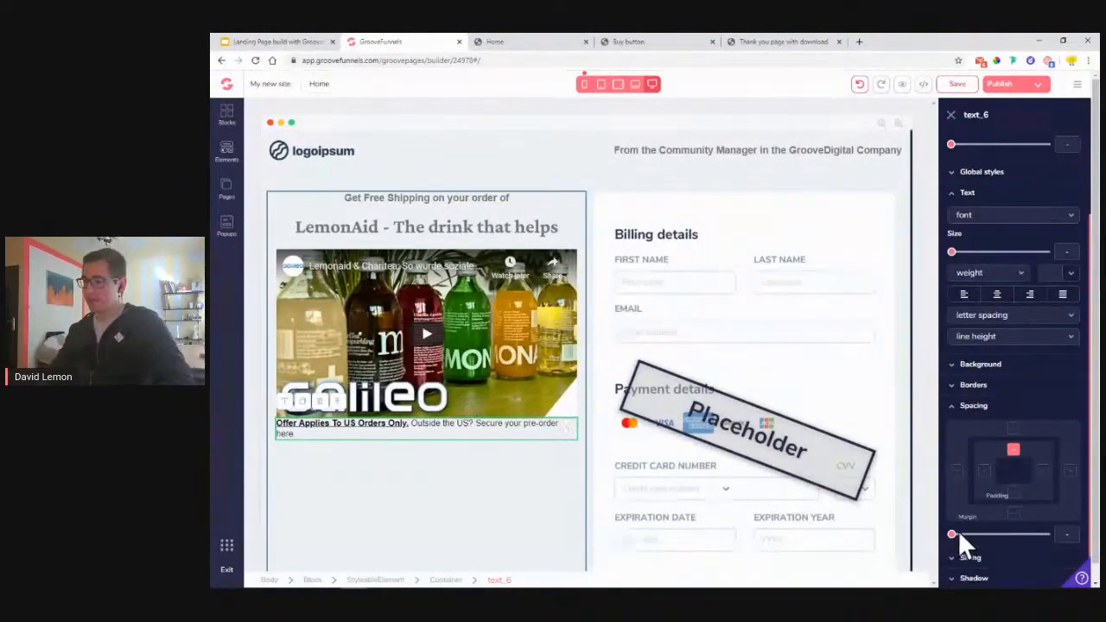
pyautogui.moveTo(953, 536); pyautogui.dragTo(963, 536)
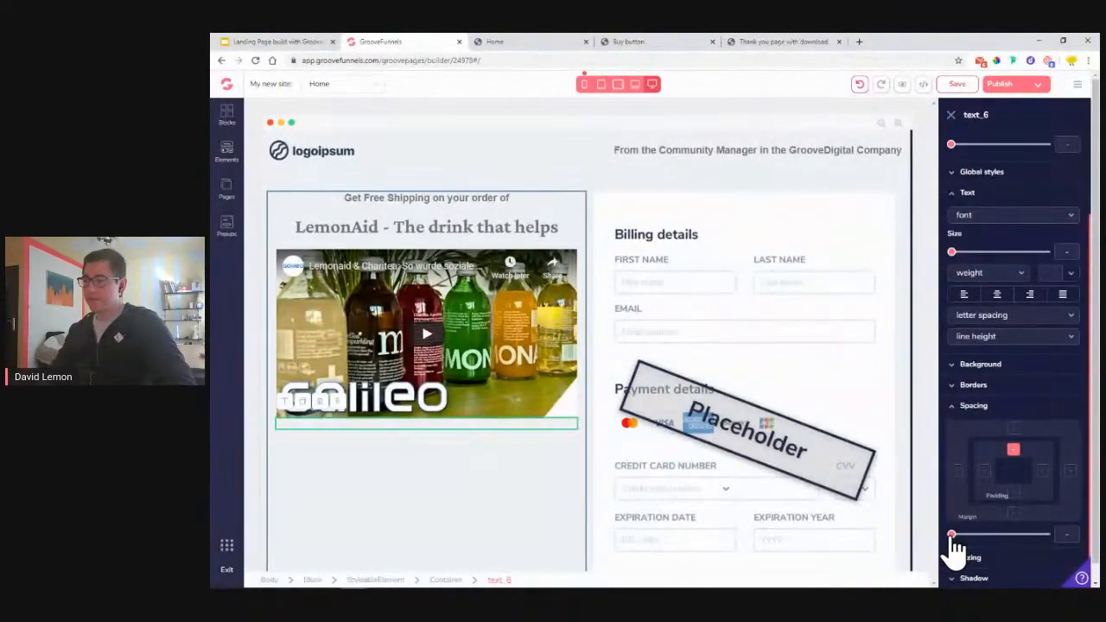
pyautogui.click(956, 83)
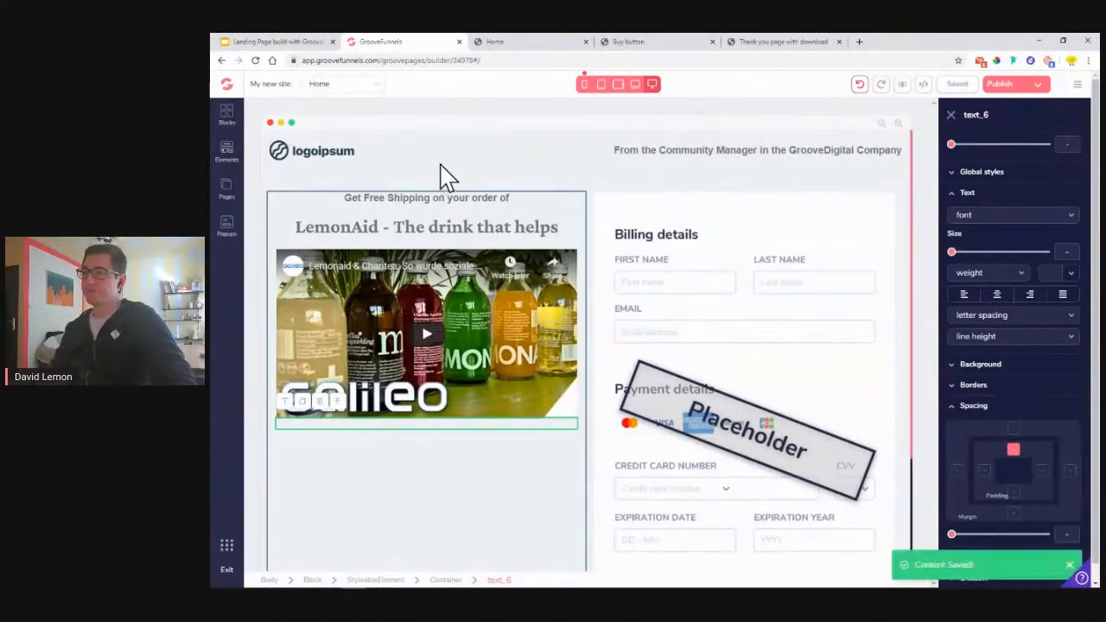
# - Publish the site to the lemonaid2 GroovePages subdomain
pyautogui.click(1033, 87)
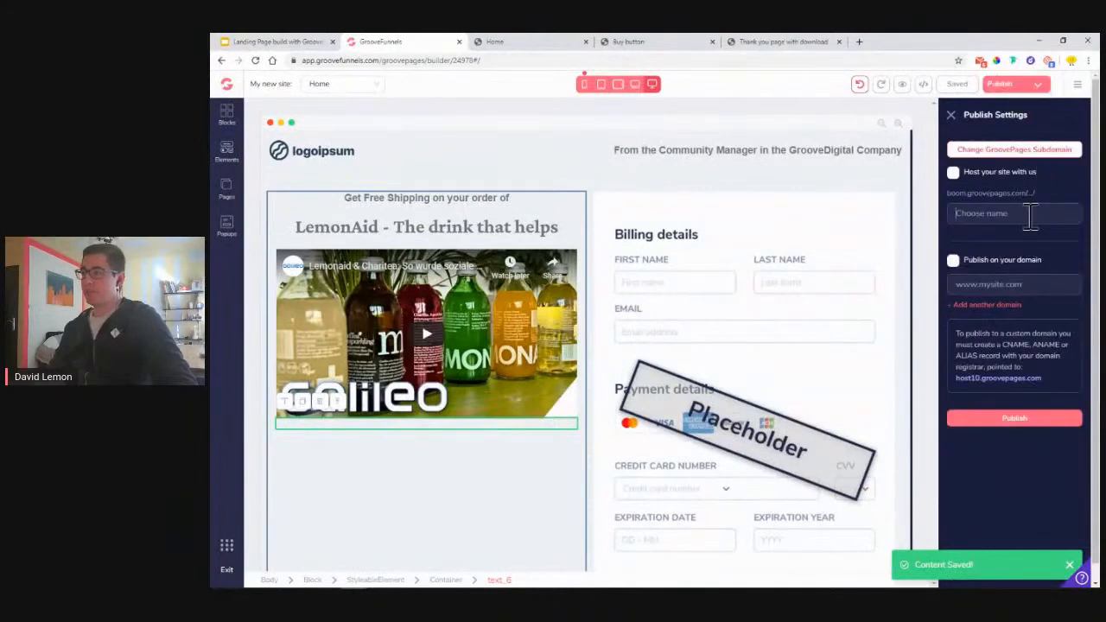
pyautogui.click(1031, 216)
pyautogui.write('lemonaid2')
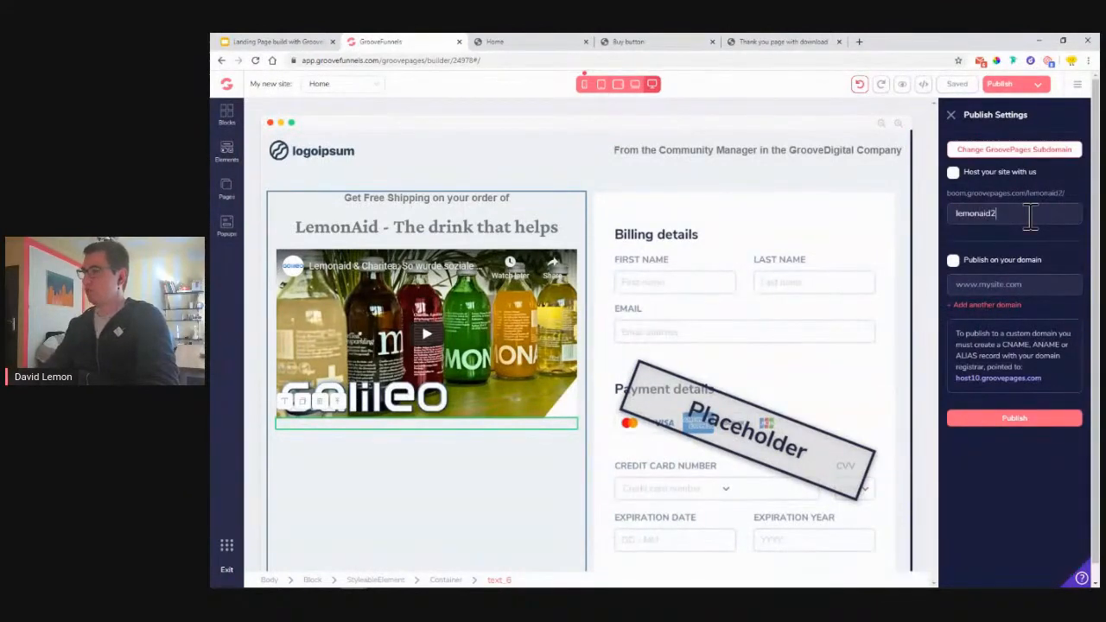
pyautogui.click(576, 42)
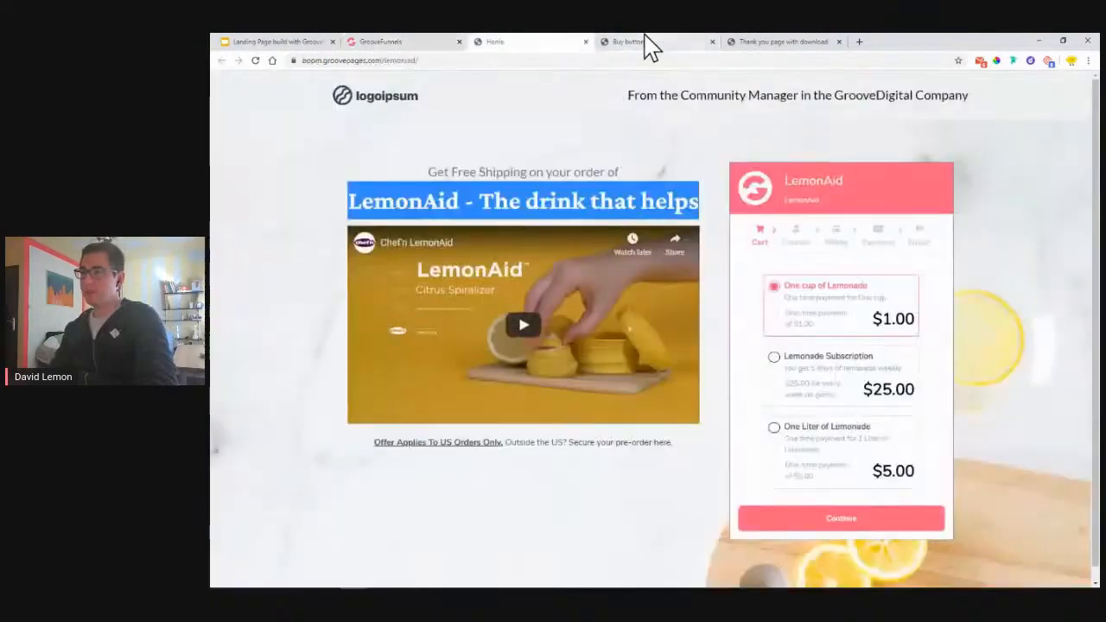
pyautogui.click(647, 43)
pyautogui.click(563, 43)
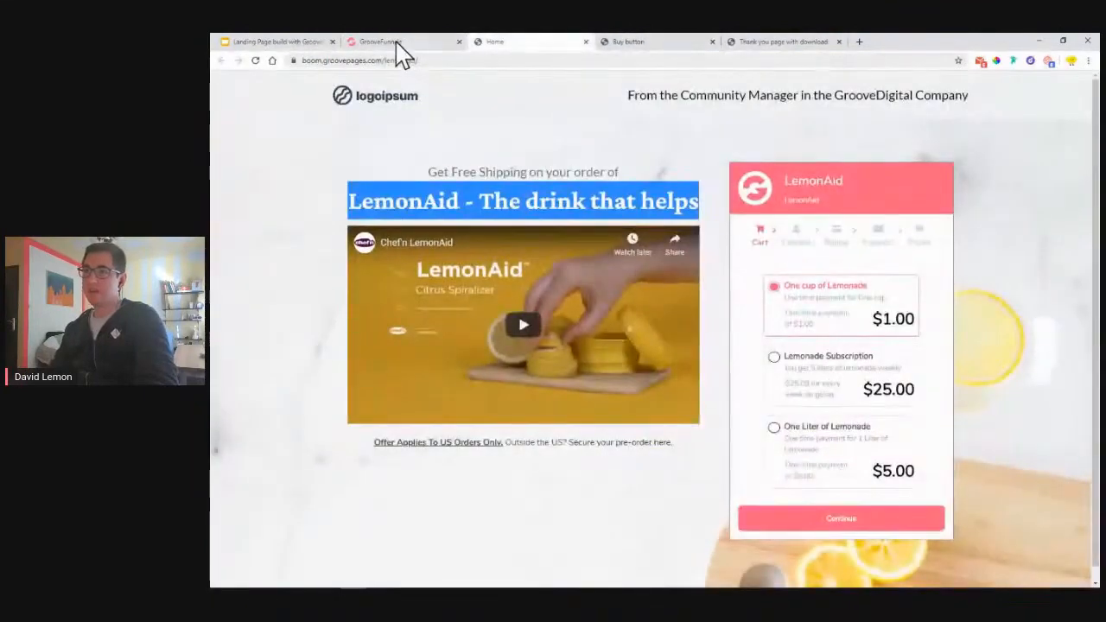
pyautogui.click(389, 41)
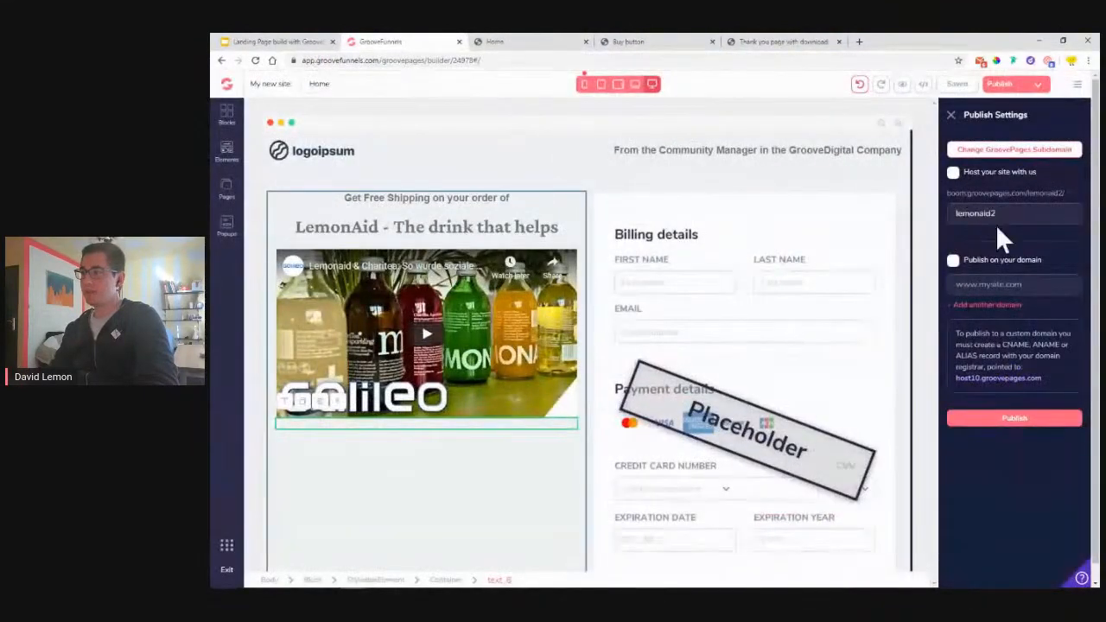
pyautogui.click(1024, 420)
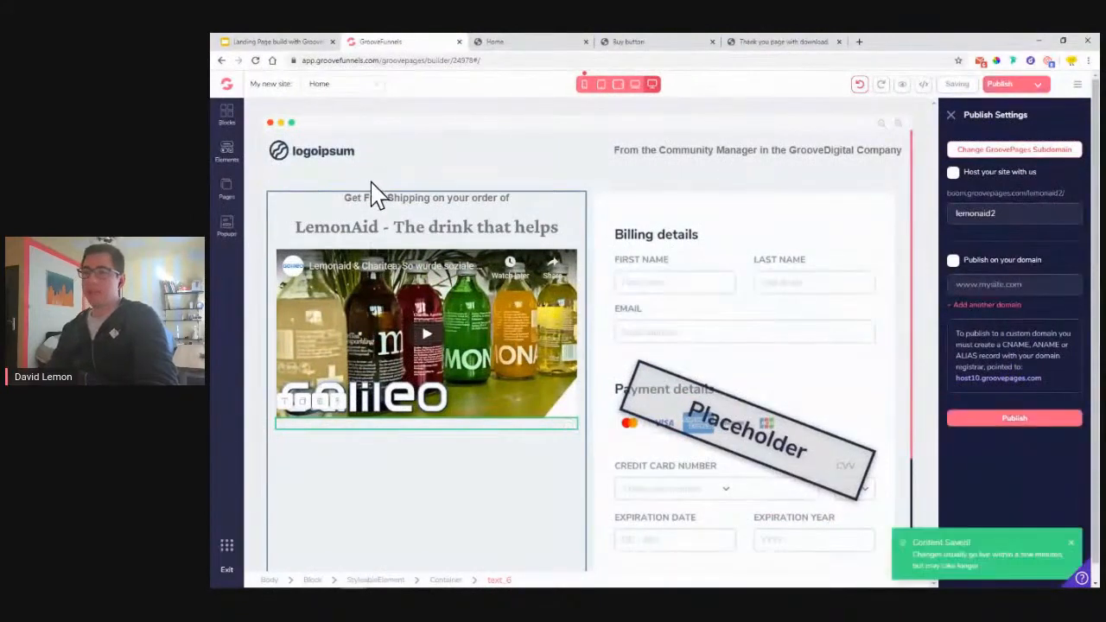
pyautogui.click(228, 187)
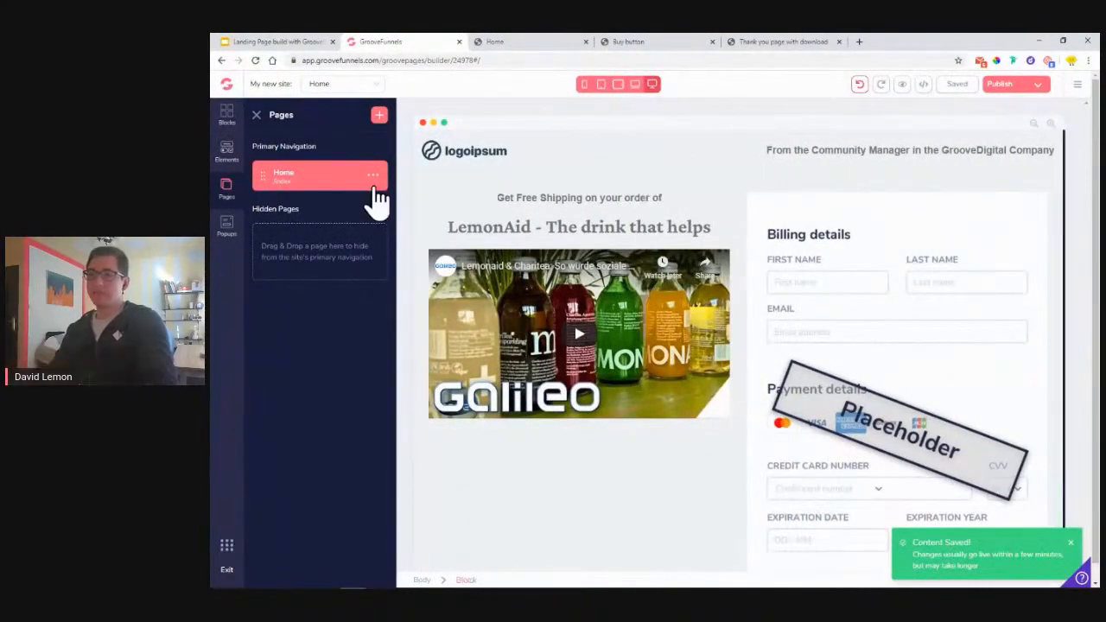
# - Clone the Home page into 'Home copy' and bring up the copy's options
pyautogui.click(373, 178)
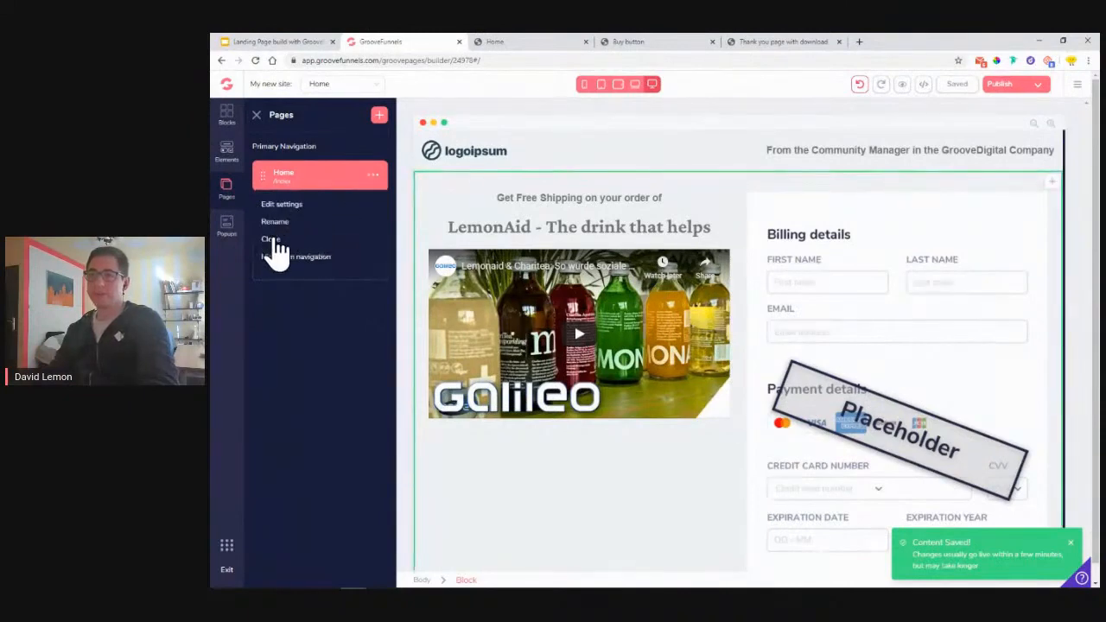
pyautogui.click(271, 239)
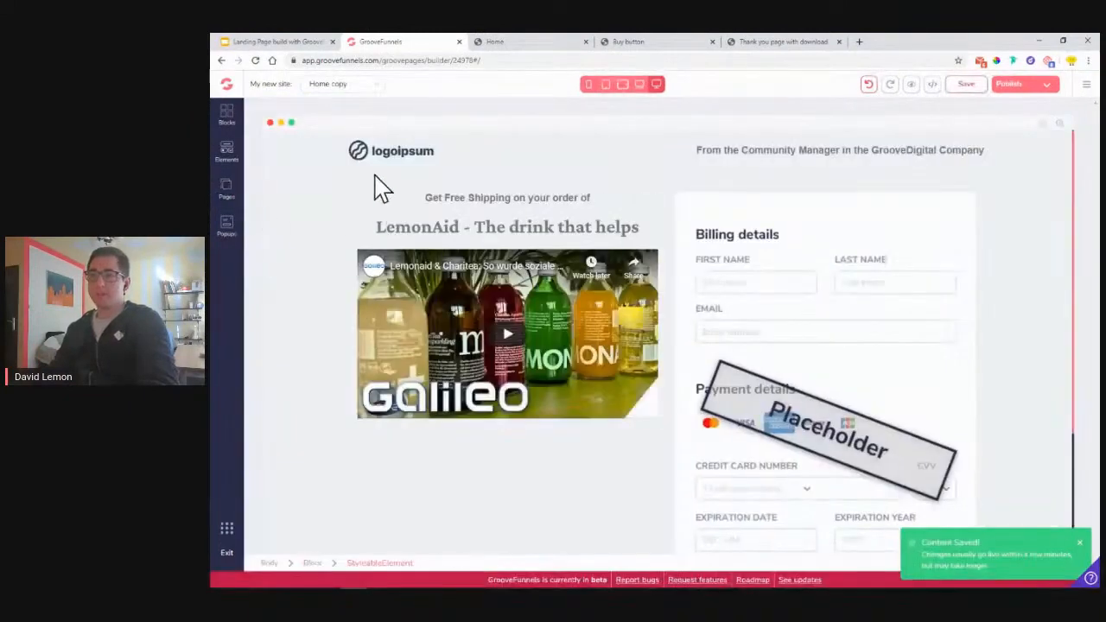
pyautogui.click(227, 190)
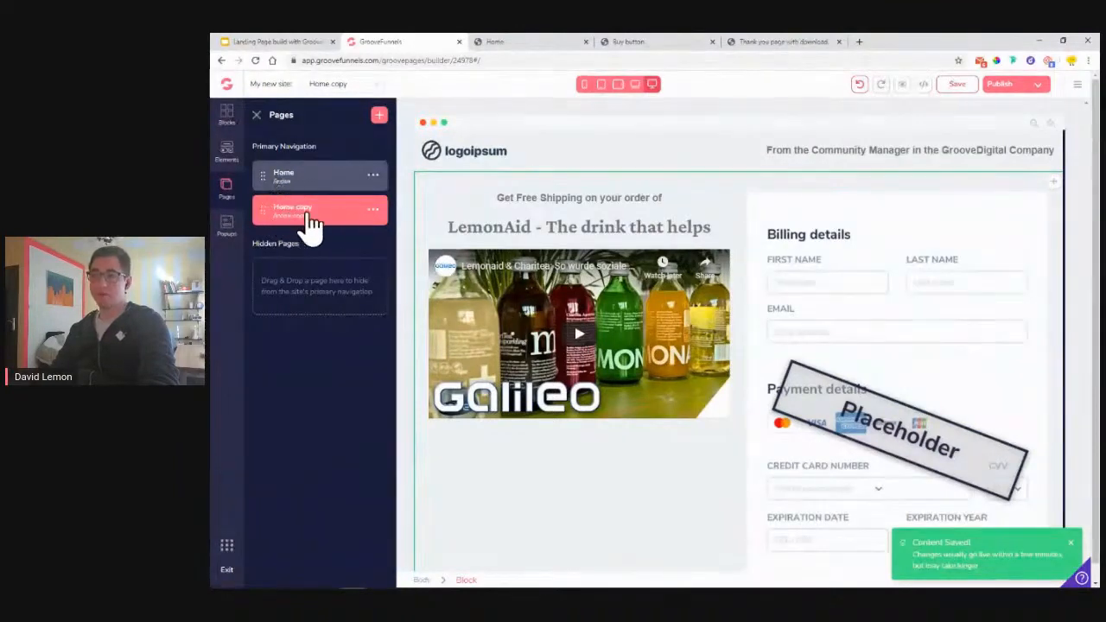
pyautogui.click(371, 211)
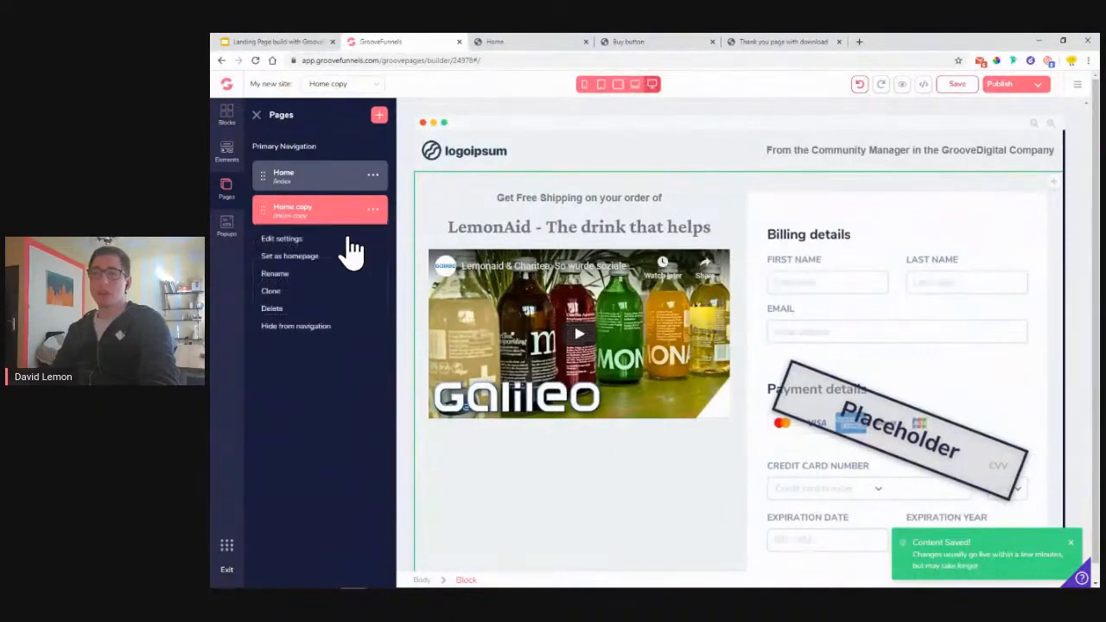
# - Rename the Home copy page to 'Buy Button' and begin its URL with 'buy'
pyautogui.click(285, 239)
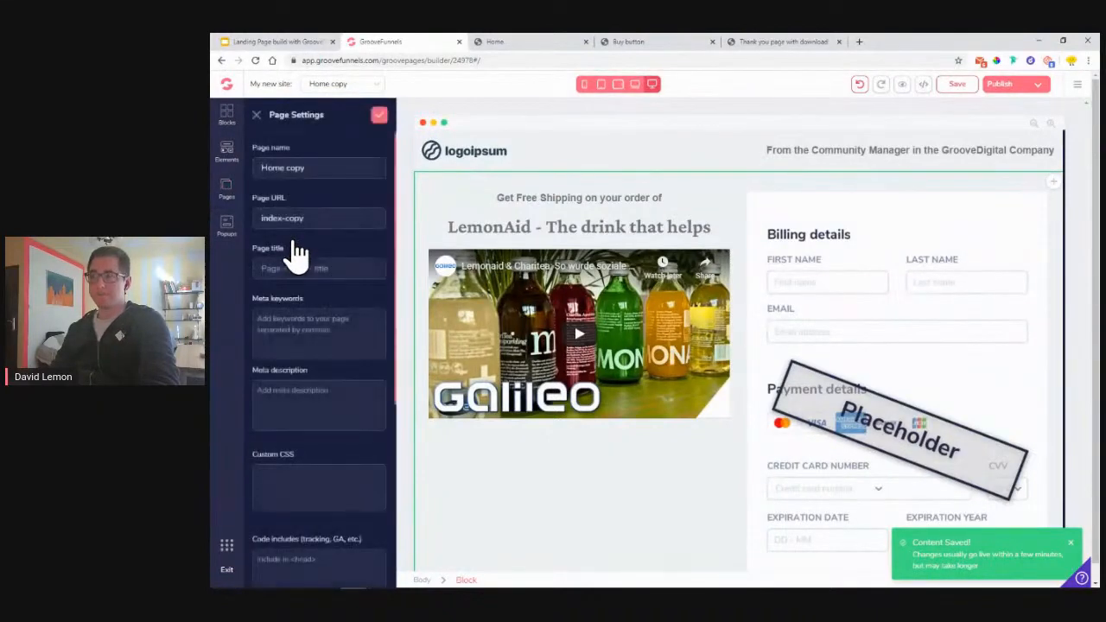
pyautogui.moveTo(316, 171); pyautogui.dragTo(239, 176)
pyautogui.write('Buy Button')
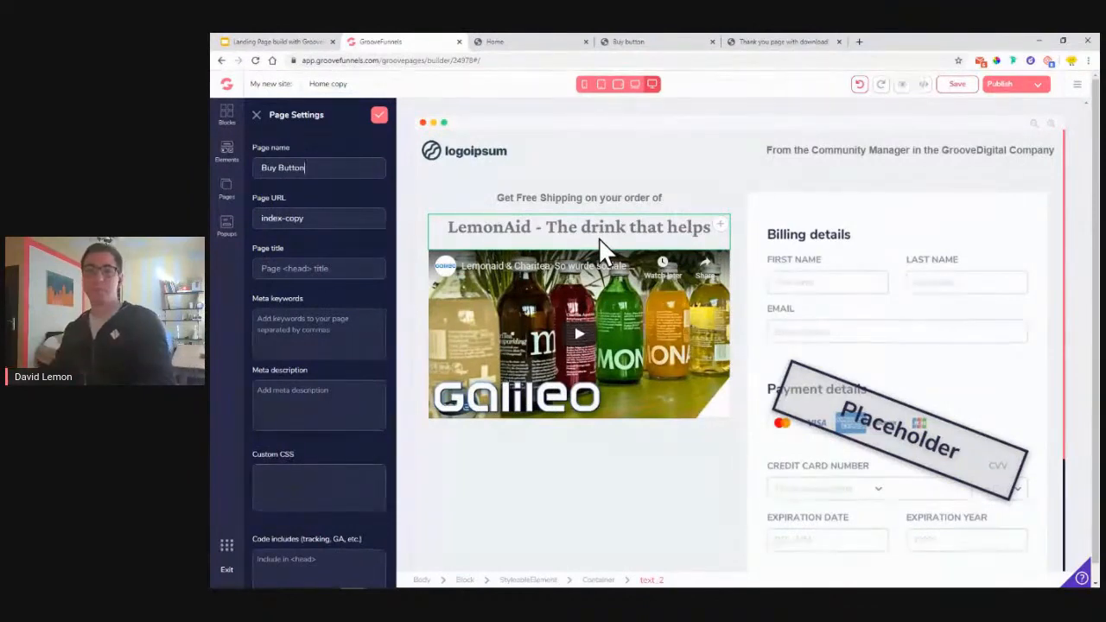
pyautogui.tripleClick(338, 217)
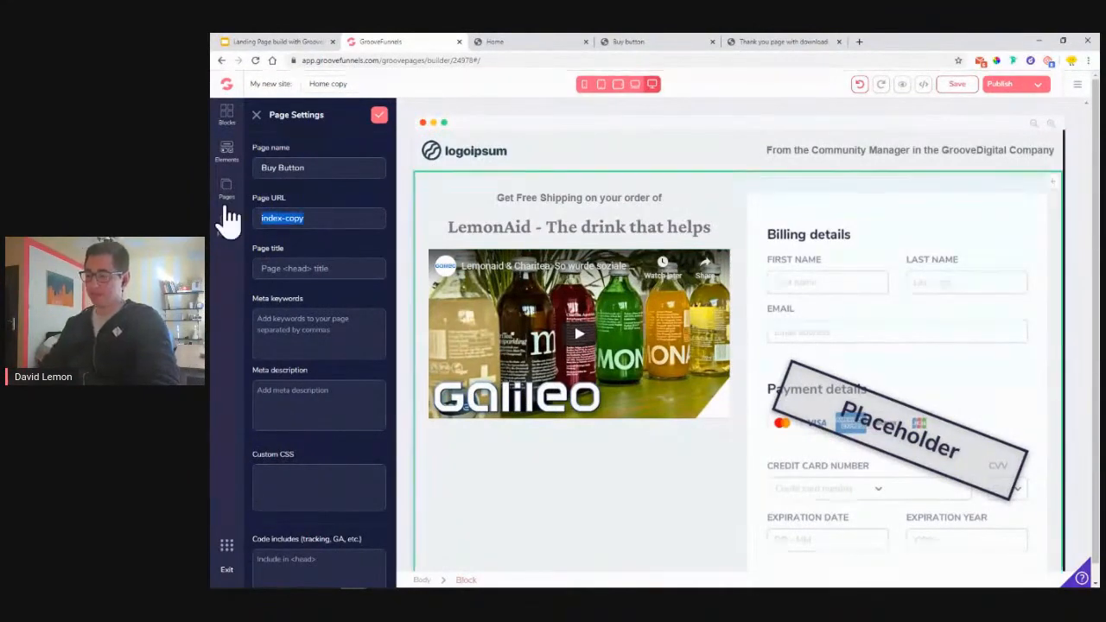
pyautogui.write('buy')
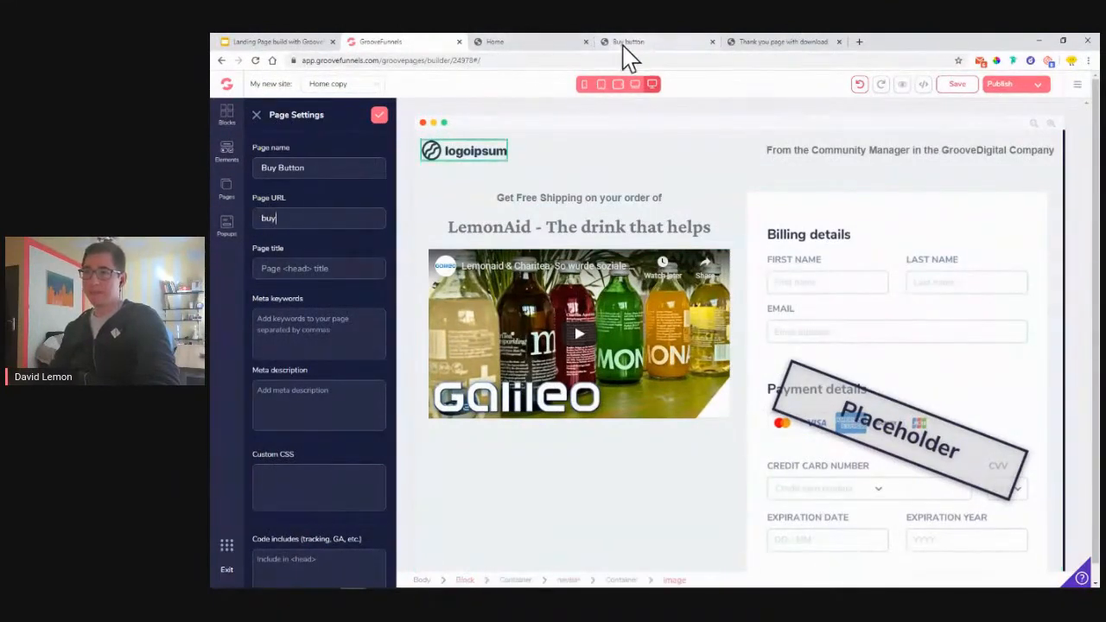
# - Complete the page URL as 'buy-button', matching the reference page, and save the settings
pyautogui.click(545, 43)
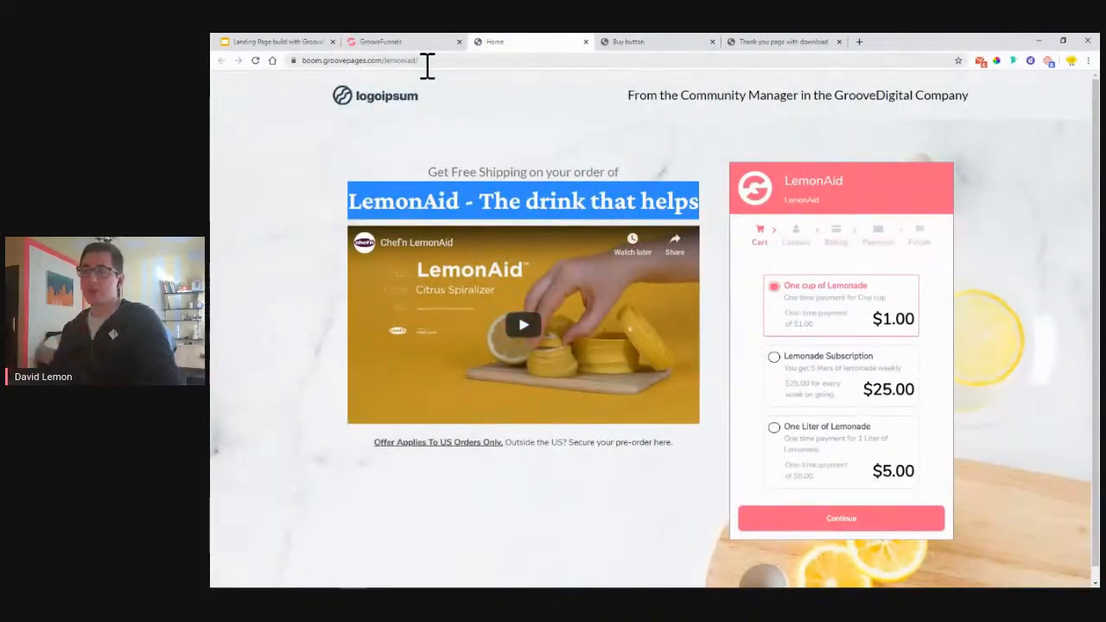
pyautogui.click(482, 119)
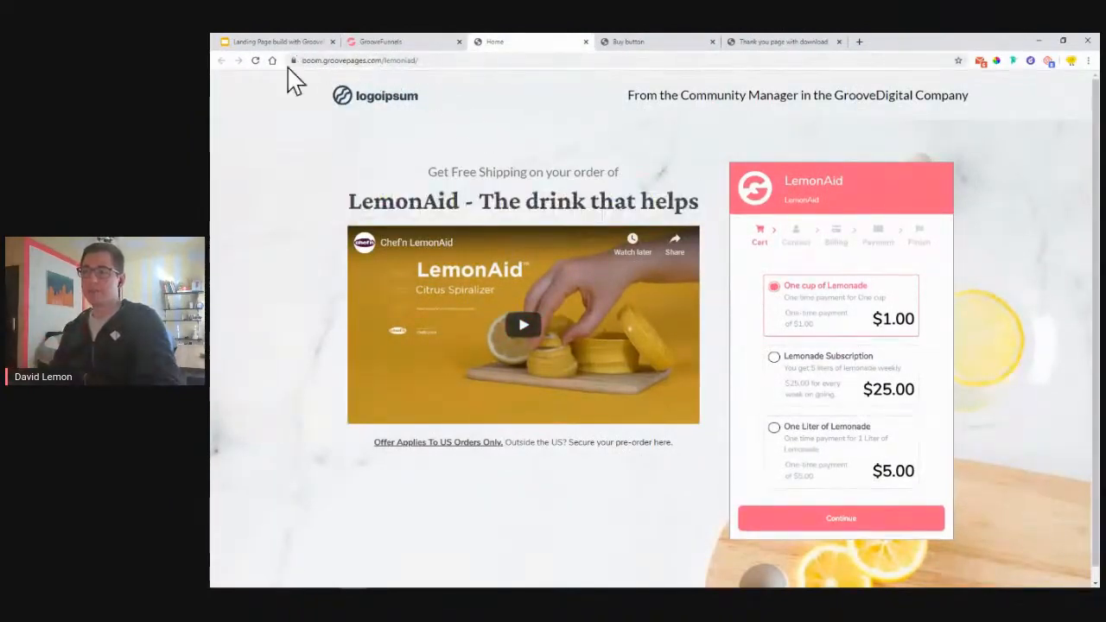
pyautogui.click(619, 45)
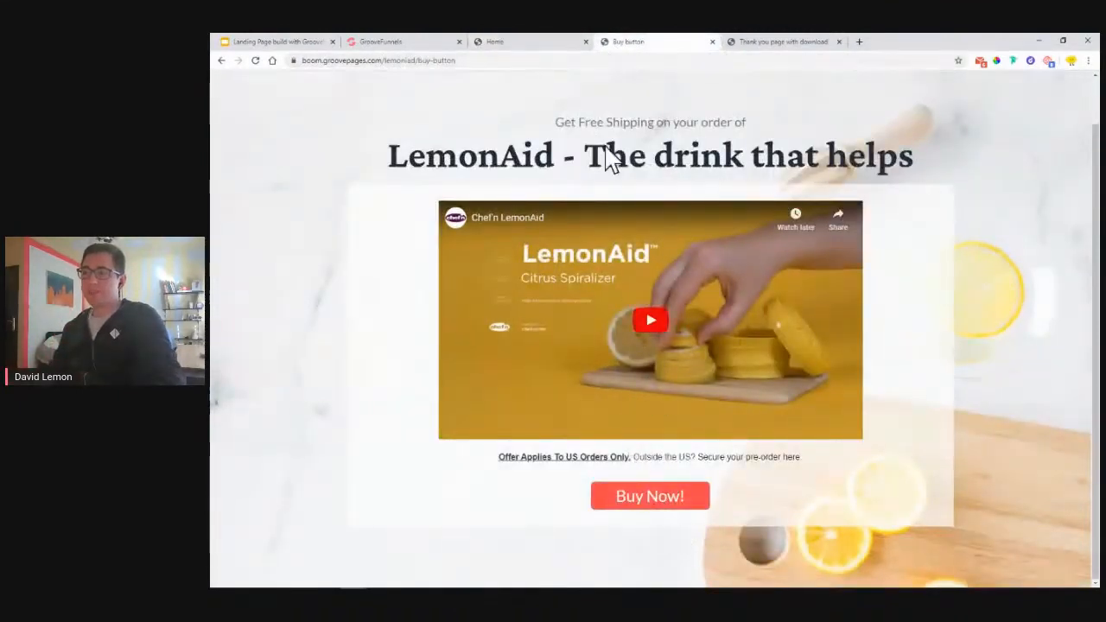
pyautogui.click(531, 50)
pyautogui.click(650, 49)
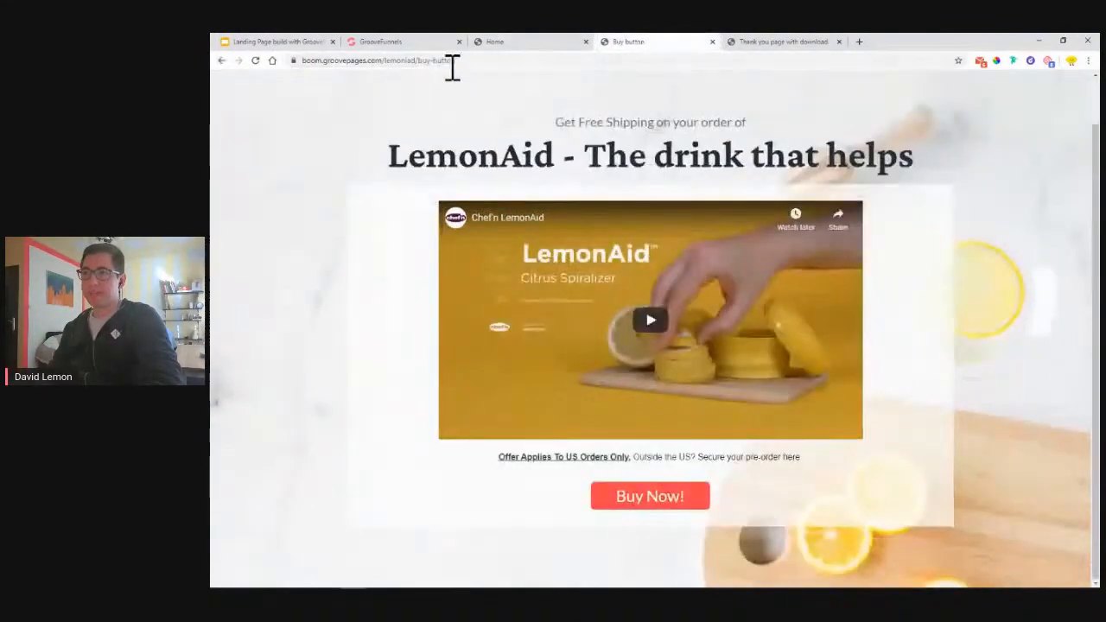
pyautogui.click(448, 62)
pyautogui.moveTo(442, 60); pyautogui.dragTo(480, 61)
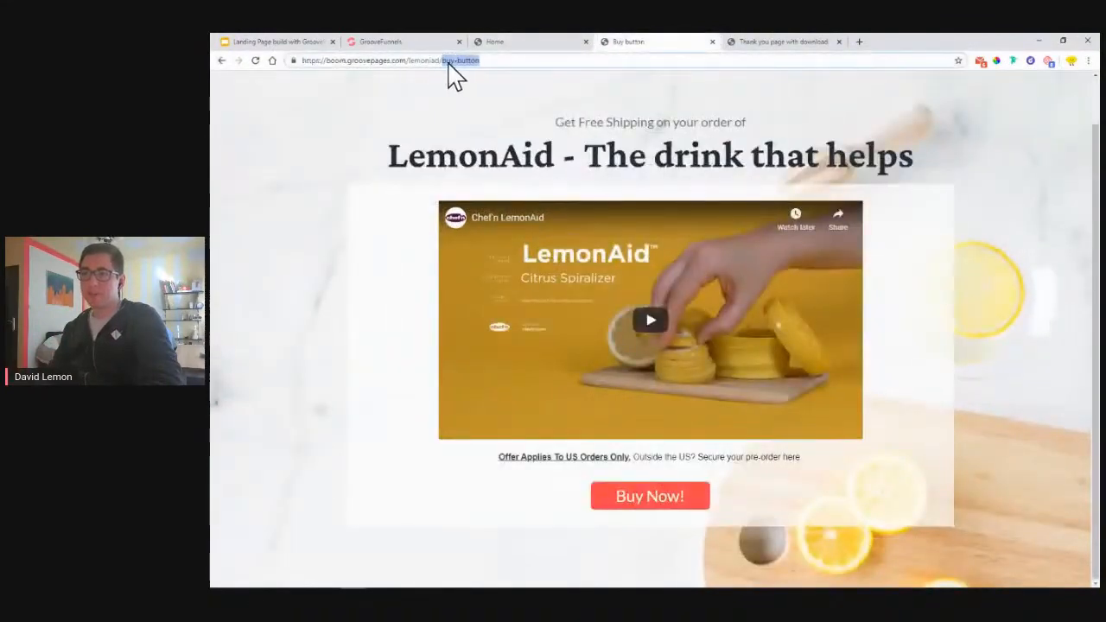
pyautogui.click(397, 41)
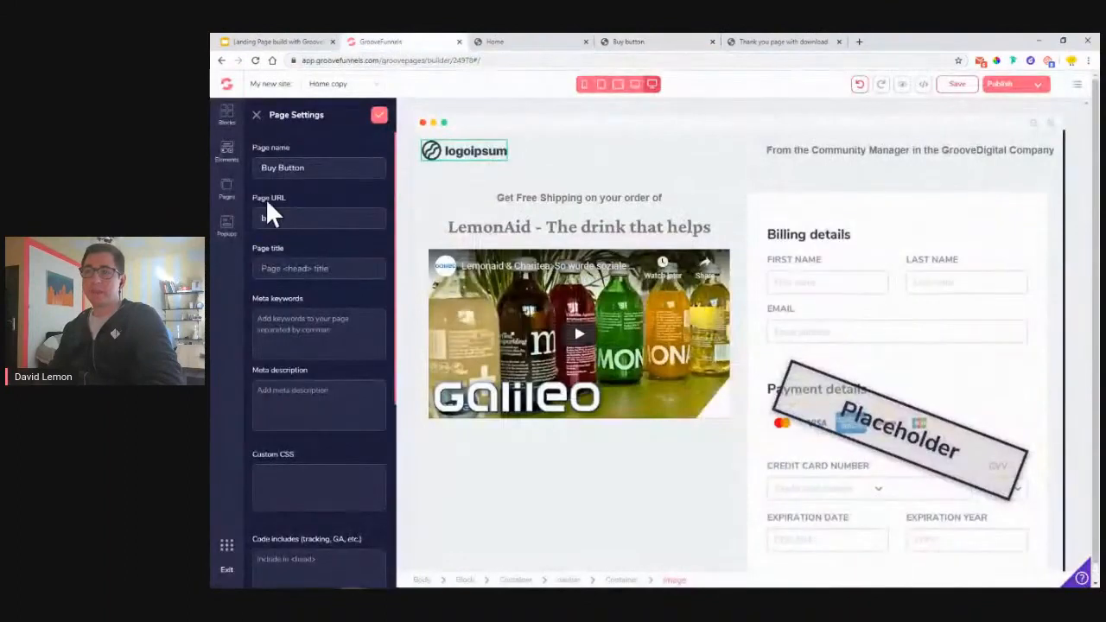
pyautogui.write('-button')
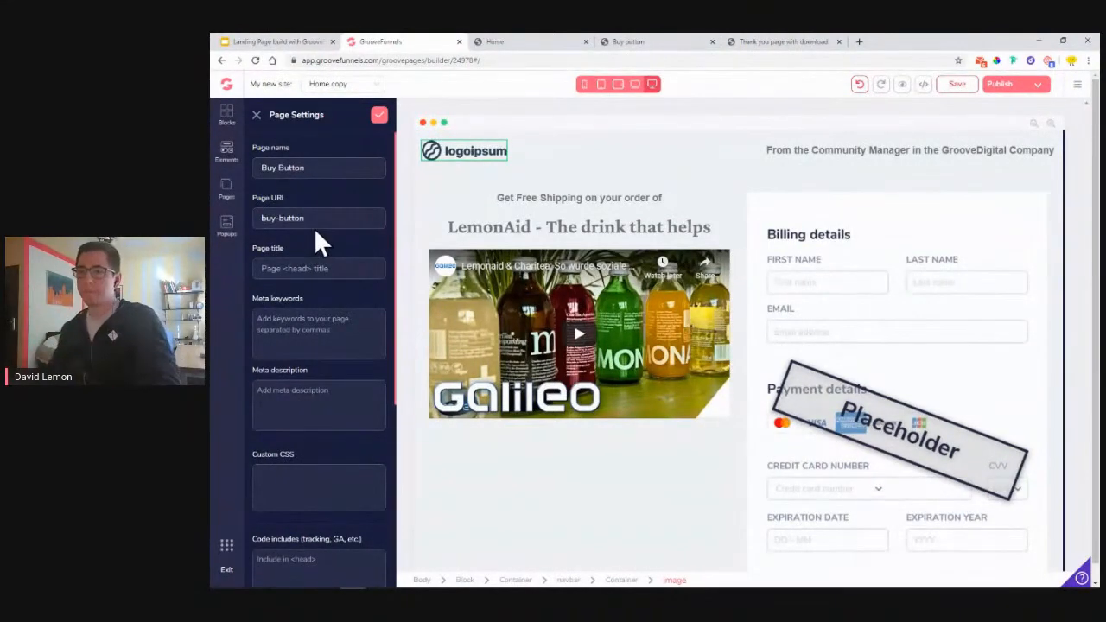
pyautogui.click(378, 118)
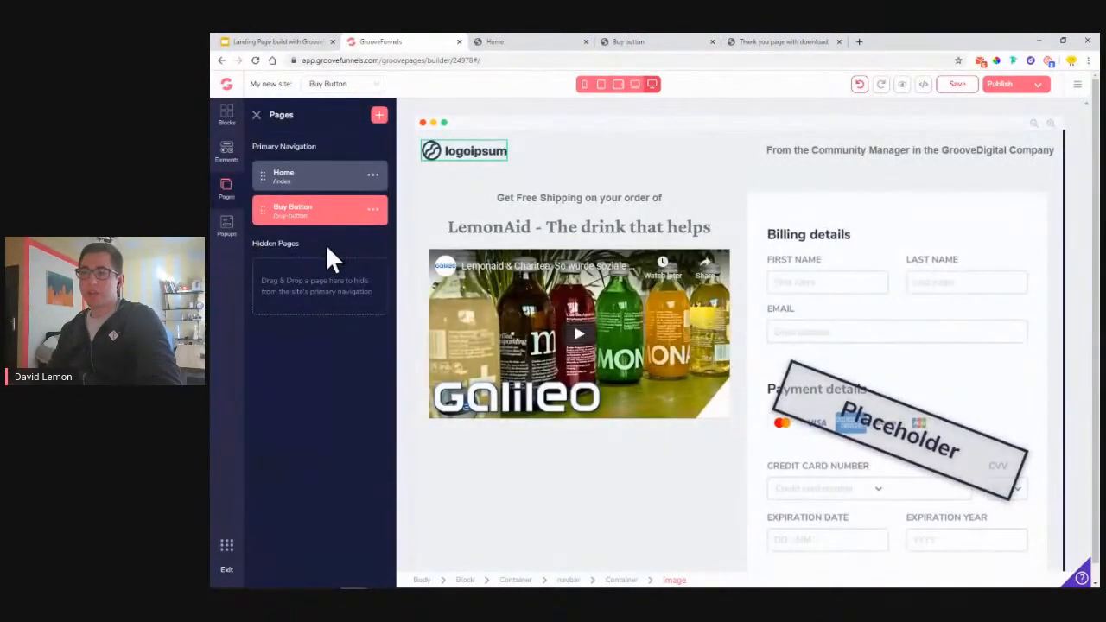
# - Delete the container holding the checkout form from the Buy Button page
pyautogui.click(257, 115)
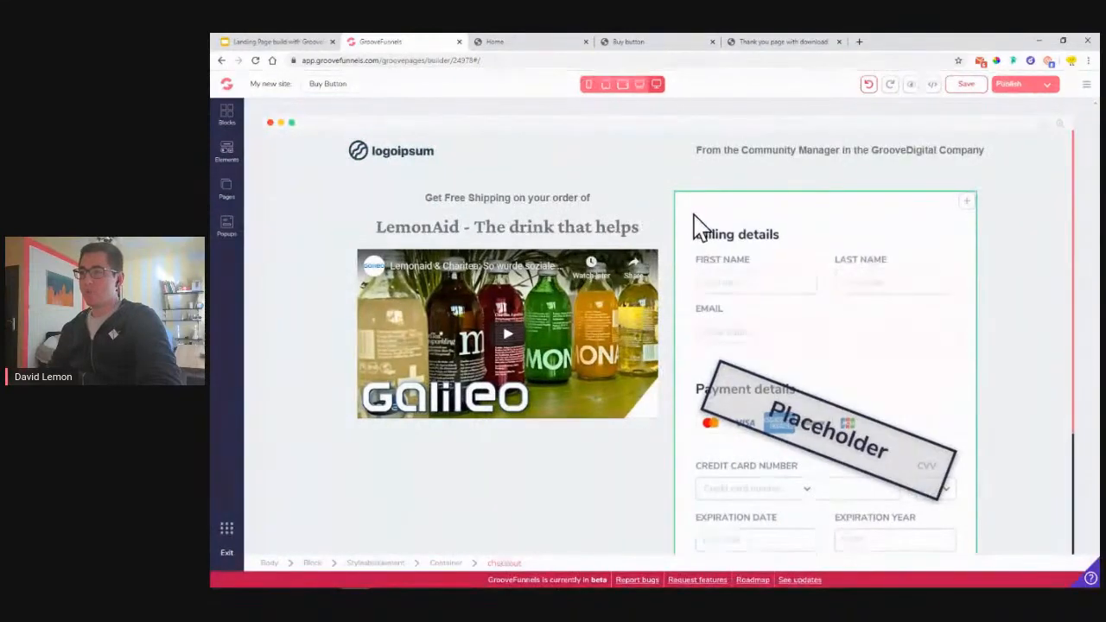
pyautogui.click(695, 222)
pyautogui.click(637, 211)
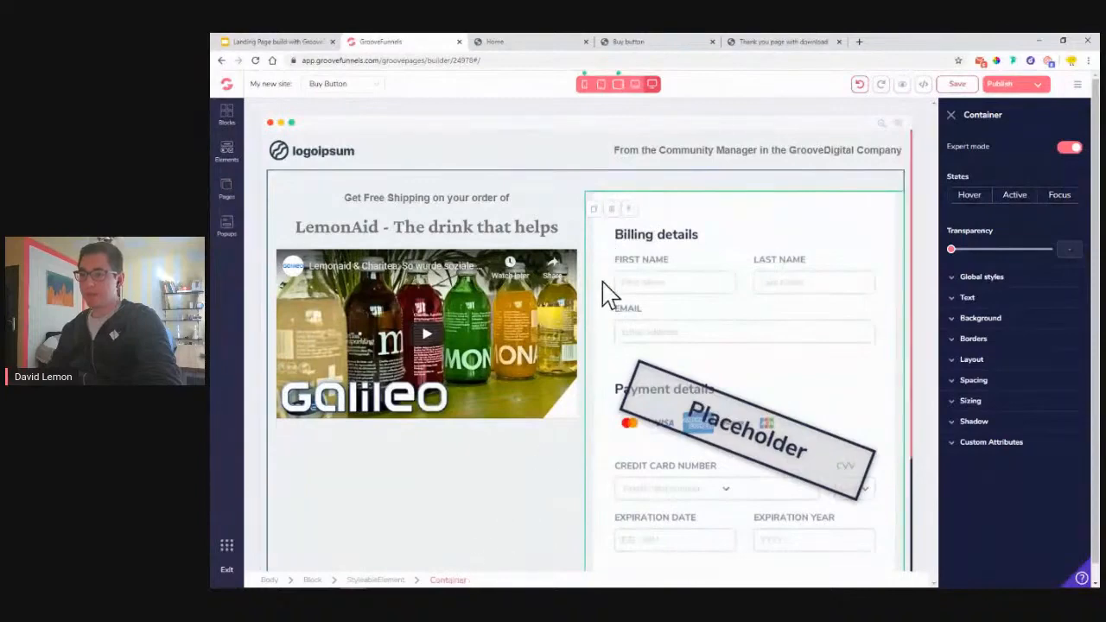
pyautogui.click(612, 211)
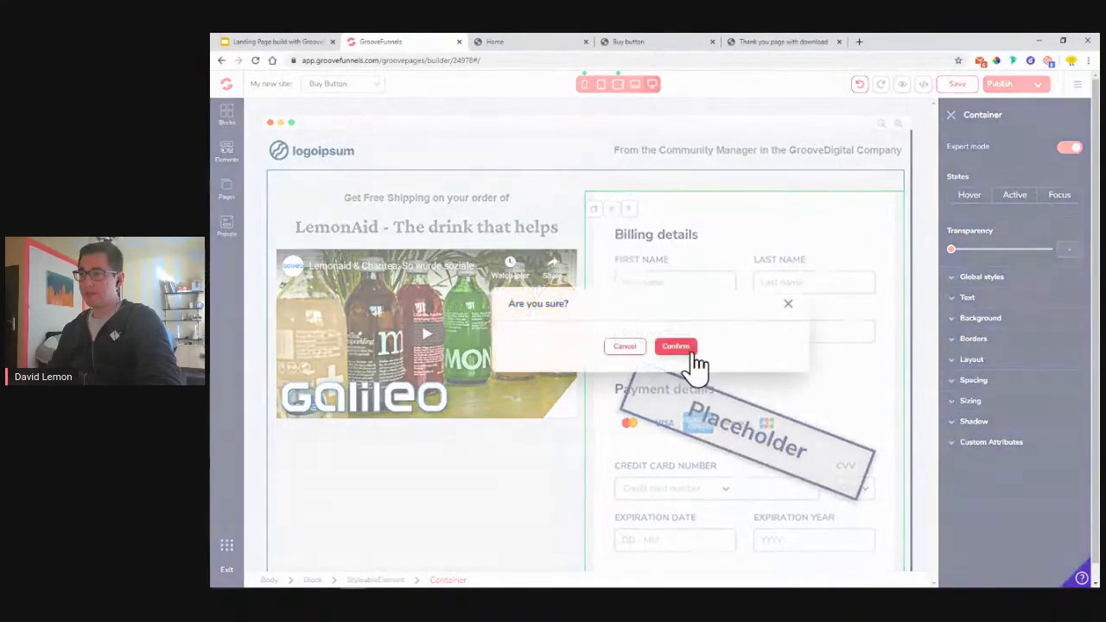
pyautogui.click(688, 348)
# - Set the headline-and-video column's width to full
pyautogui.click(575, 235)
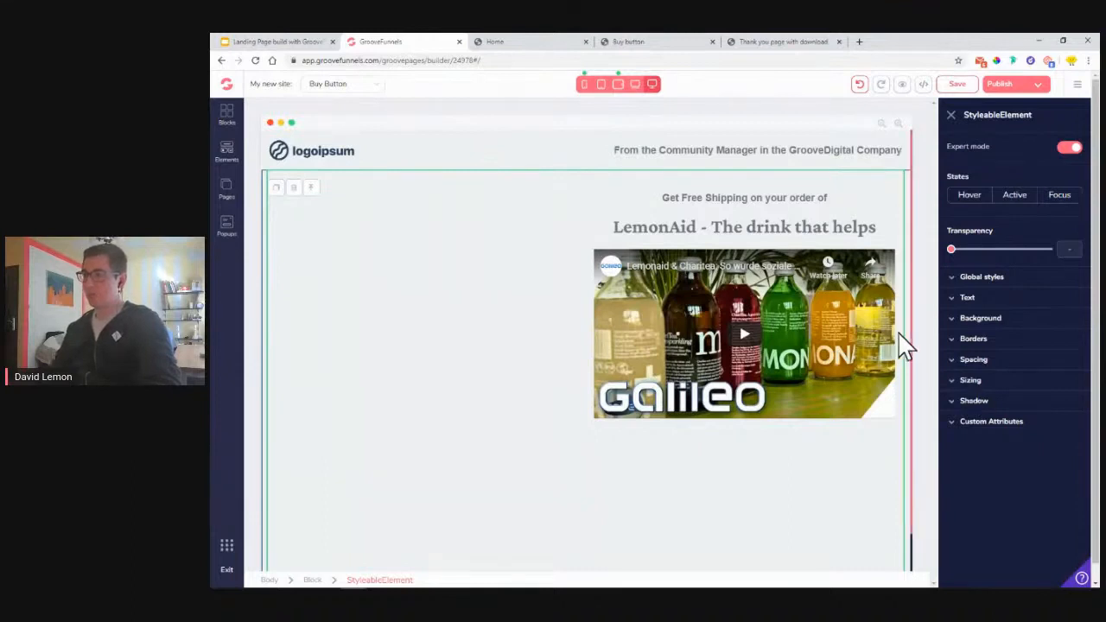
pyautogui.click(612, 215)
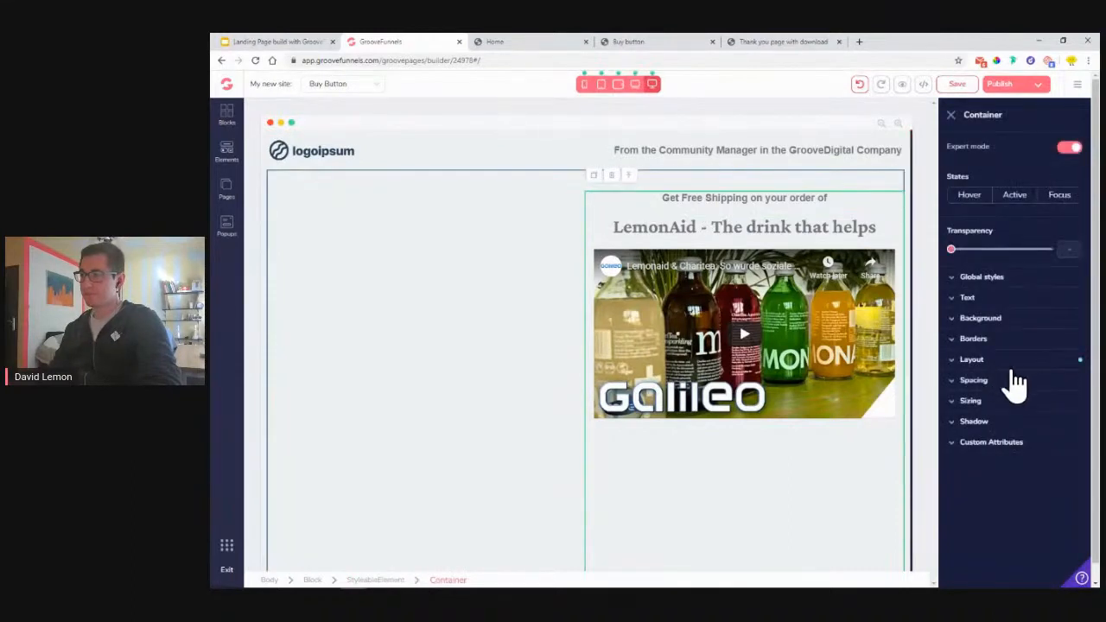
pyautogui.click(1003, 403)
pyautogui.click(1013, 442)
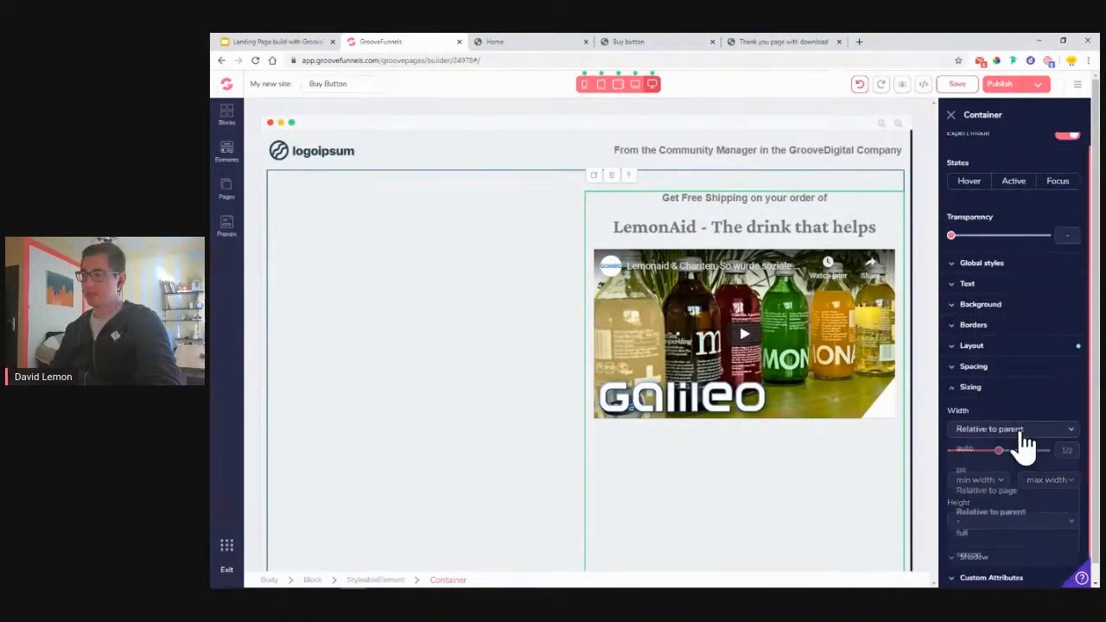
pyautogui.click(980, 537)
pyautogui.scroll(-1, 648, 233)
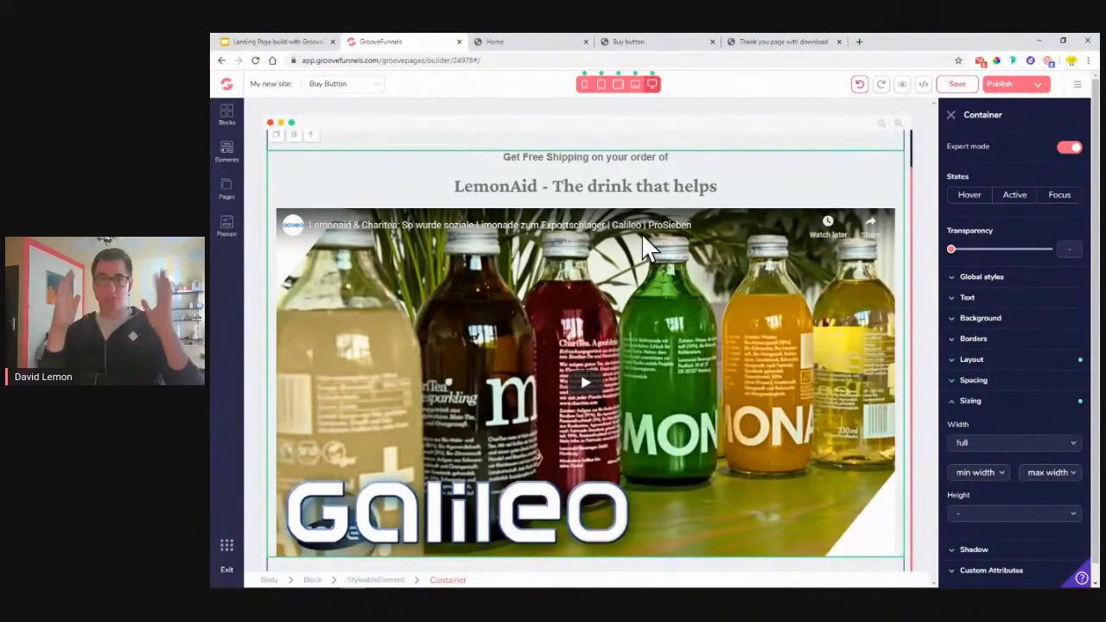
pyautogui.scroll(-2, 566, 232)
pyautogui.scroll(2, 593, 226)
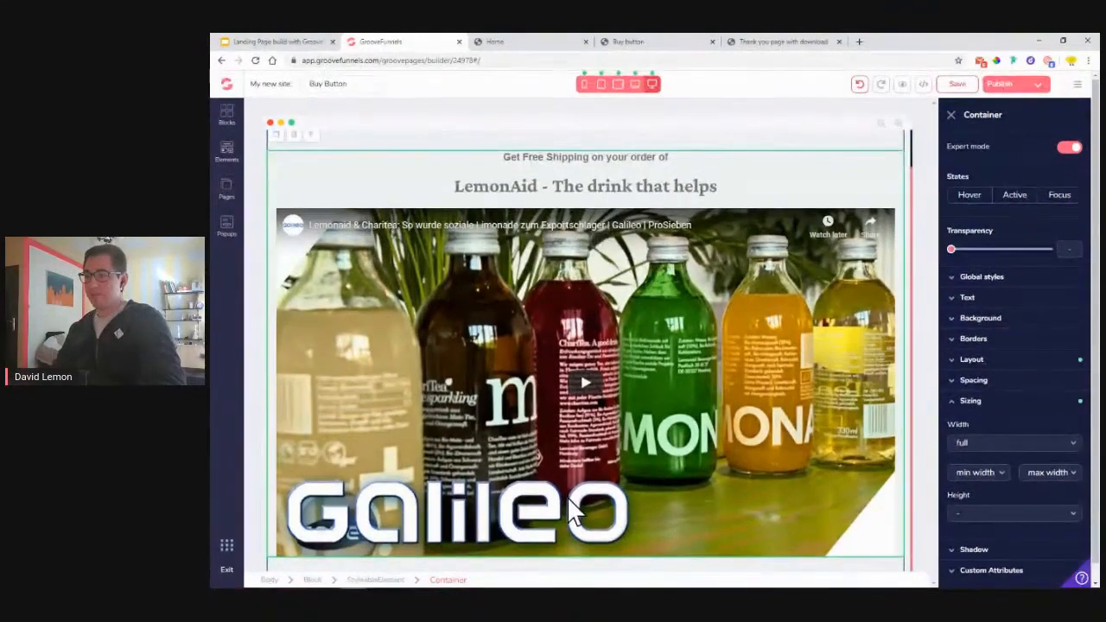
pyautogui.scroll(-2, 569, 503)
# - Enlarge the LemonAid headline from 4xl to 6xl
pyautogui.click(536, 177)
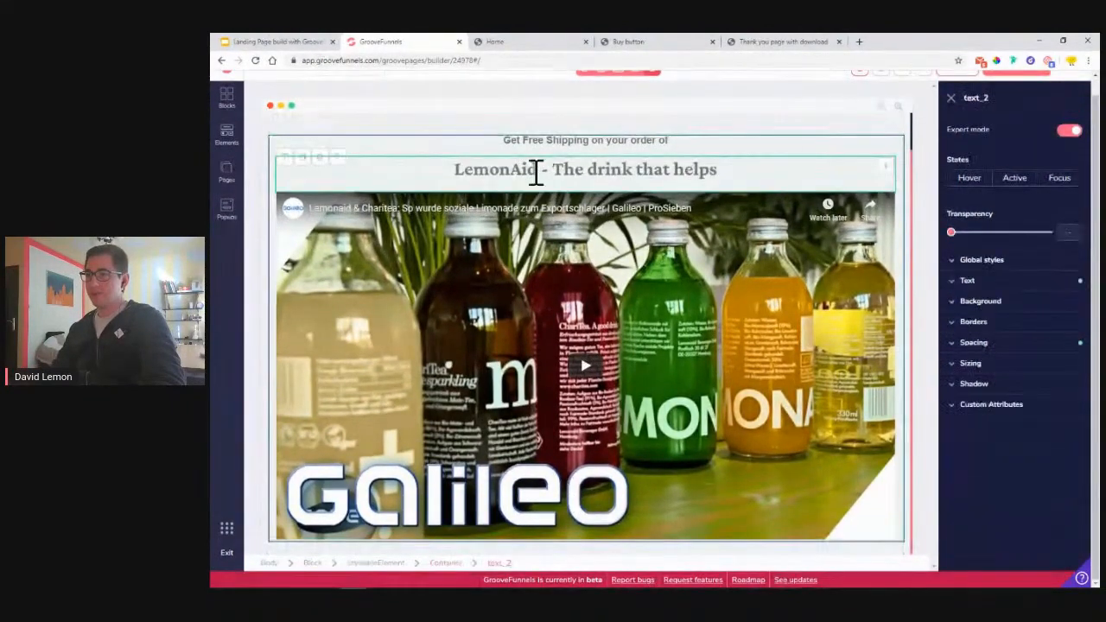
pyautogui.click(1080, 280)
pyautogui.moveTo(1021, 343); pyautogui.dragTo(1039, 343)
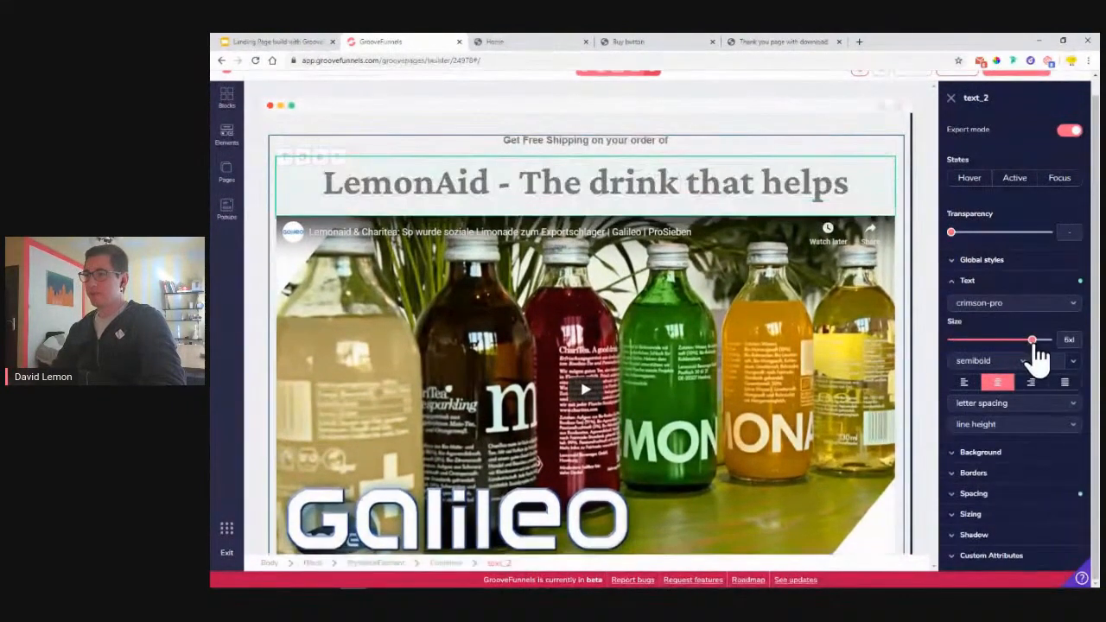
pyautogui.scroll(-1, 619, 398)
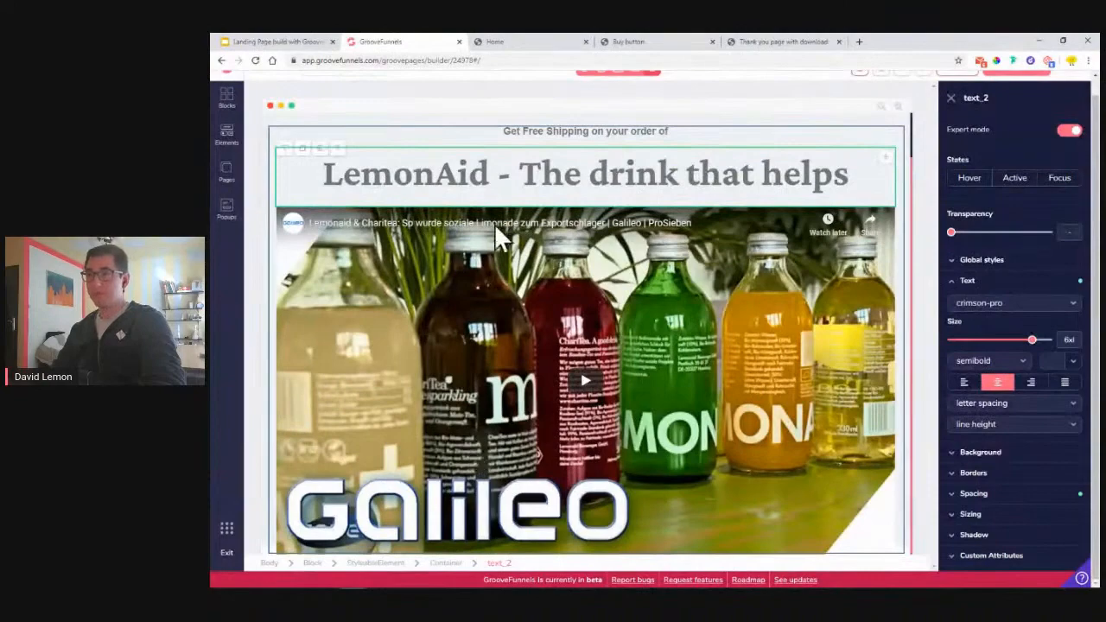
pyautogui.click(679, 43)
pyautogui.click(516, 43)
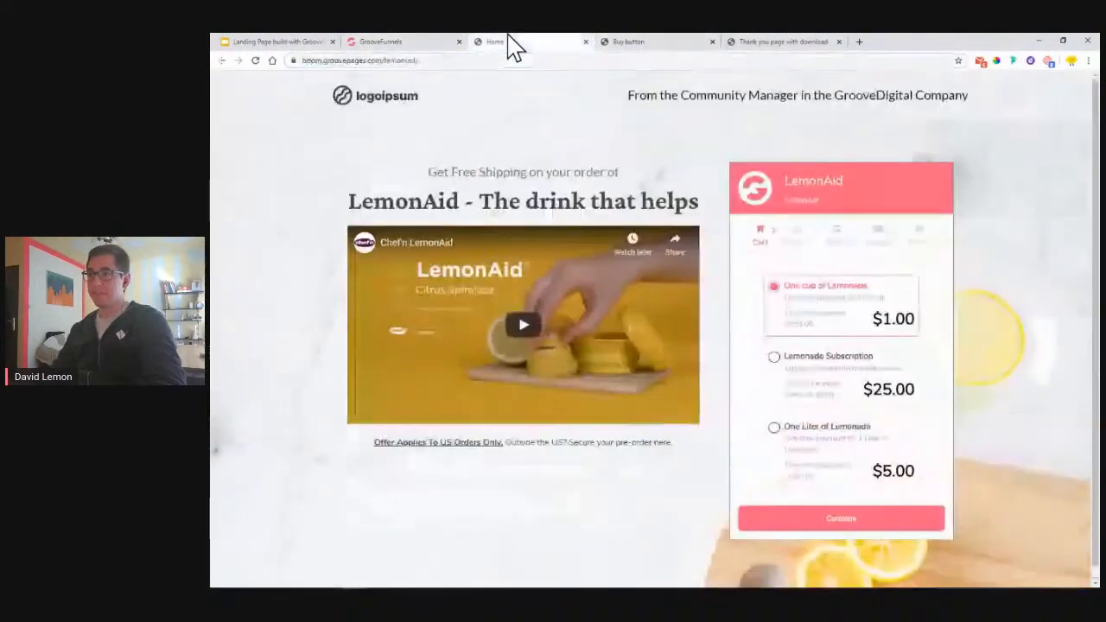
pyautogui.click(370, 43)
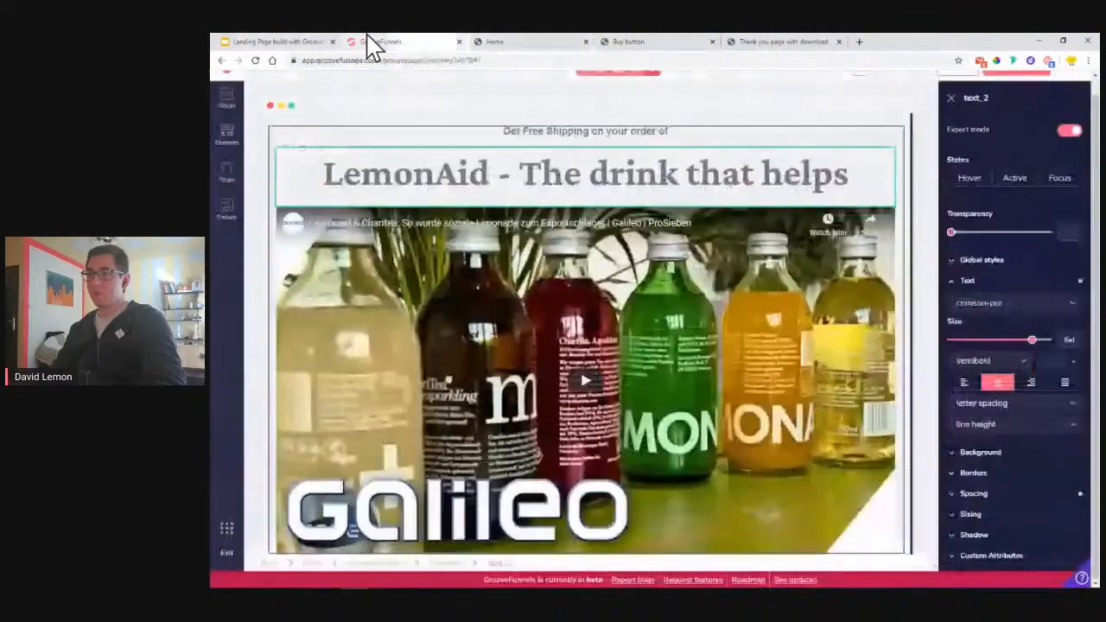
# - Give the YouTube video a fixed pixel width of 650 px
pyautogui.click(507, 316)
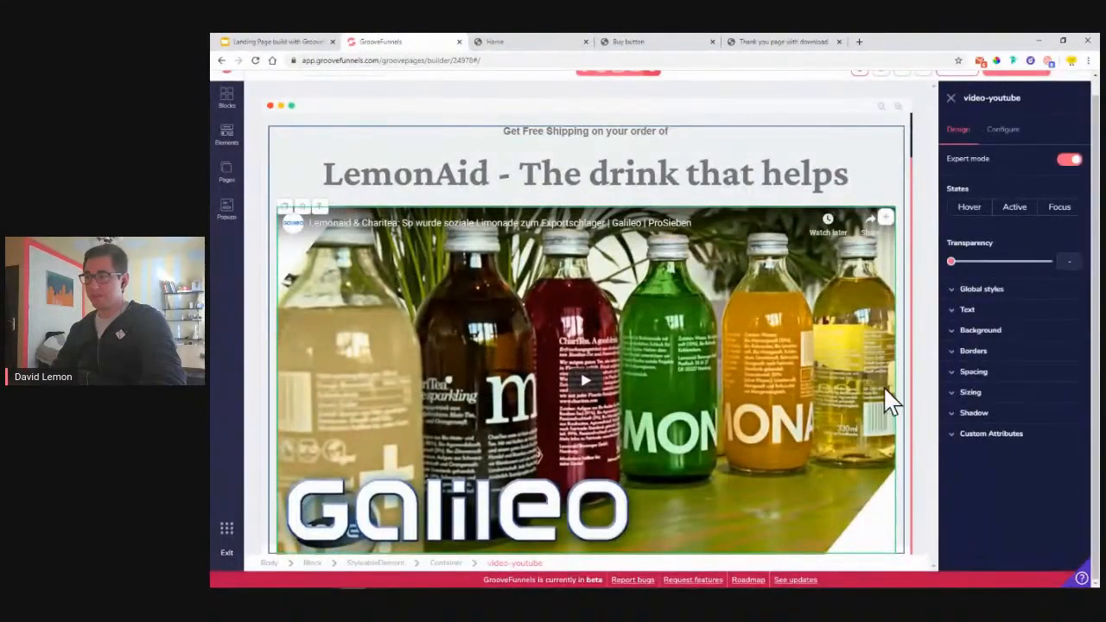
pyautogui.click(994, 392)
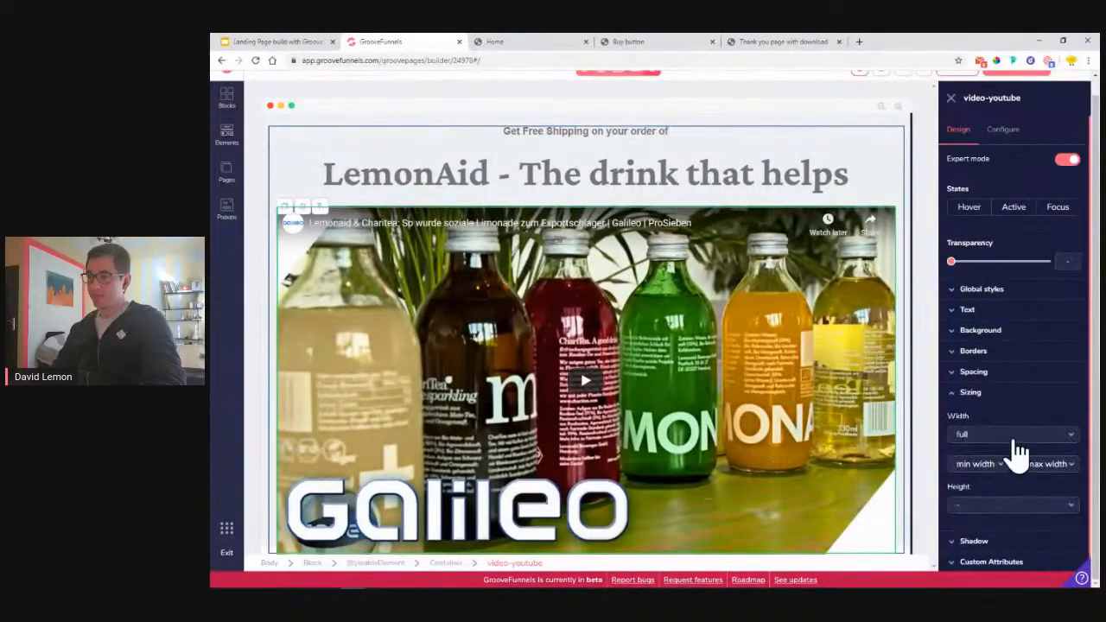
pyautogui.click(1008, 443)
pyautogui.click(986, 474)
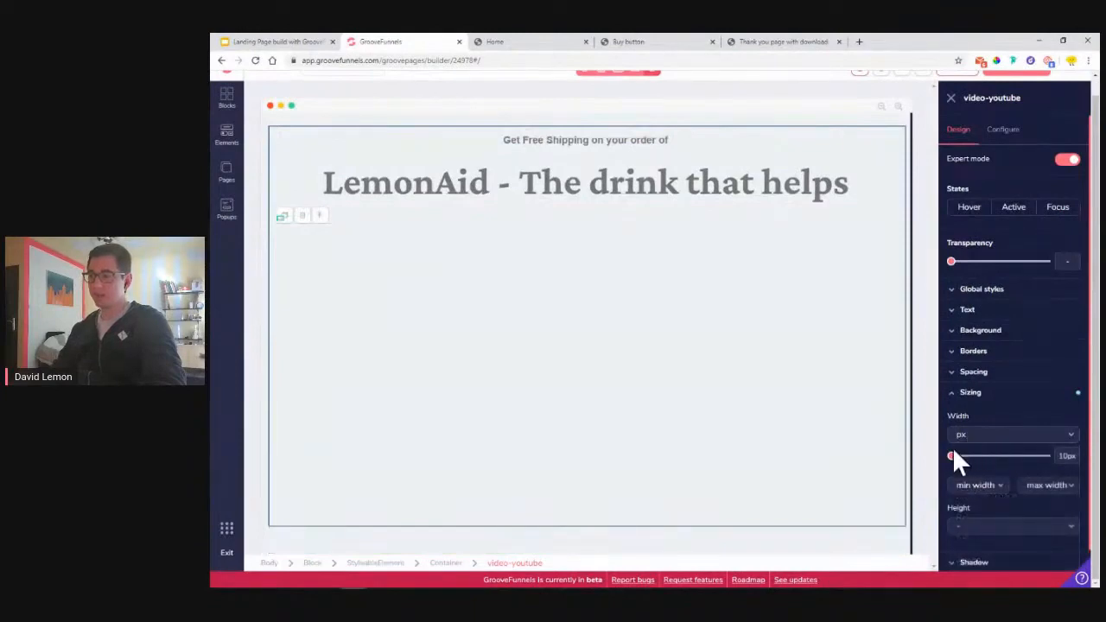
pyautogui.moveTo(958, 467); pyautogui.dragTo(1025, 478)
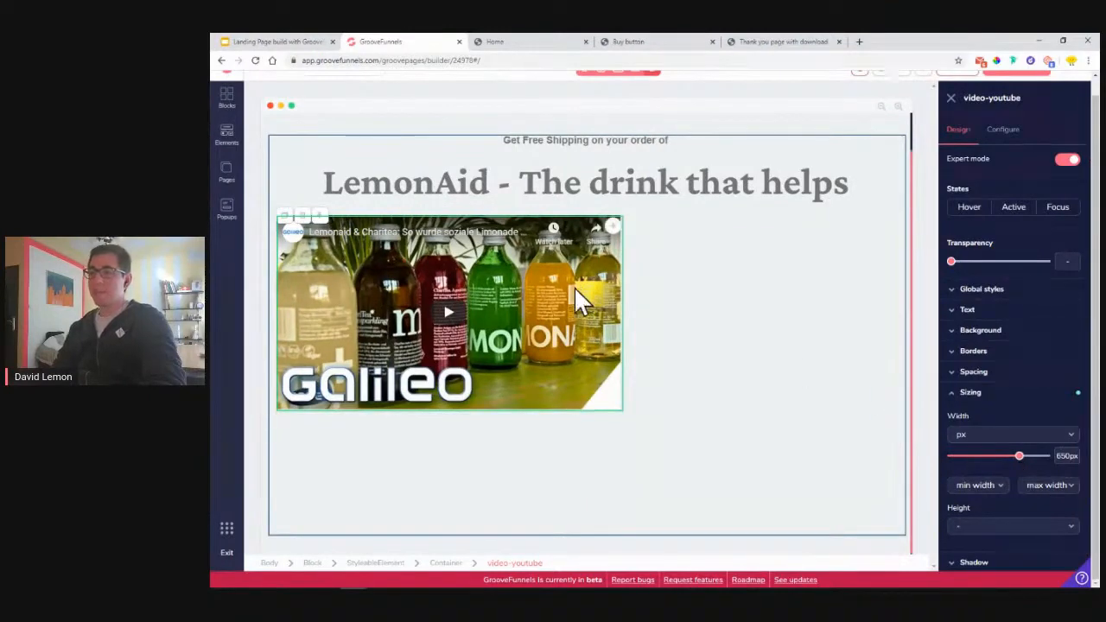
pyautogui.click(675, 313)
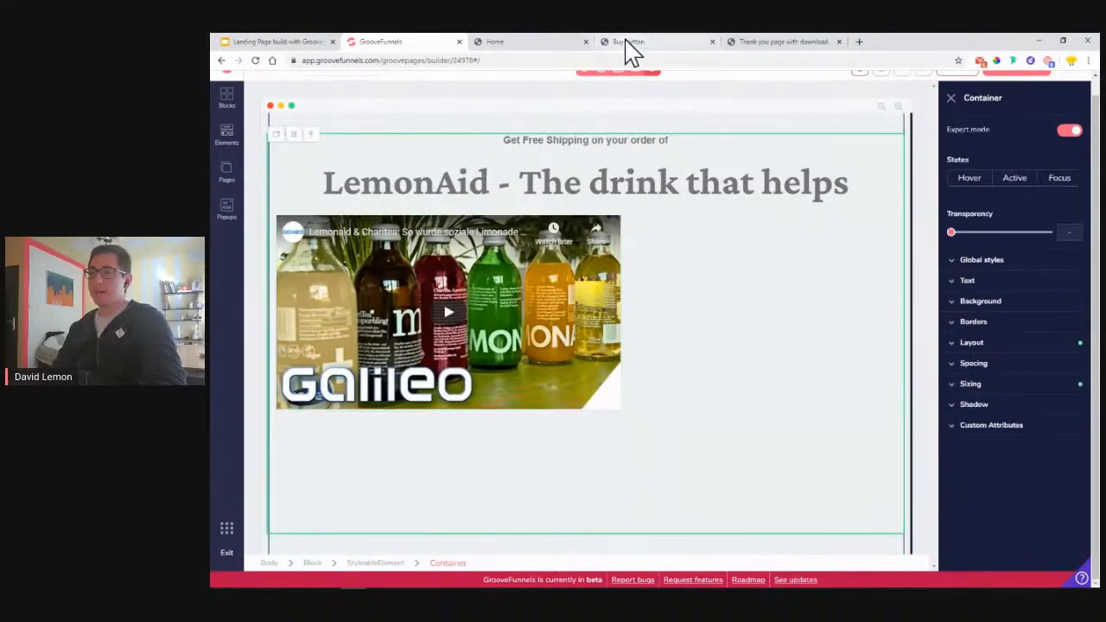
pyautogui.click(624, 43)
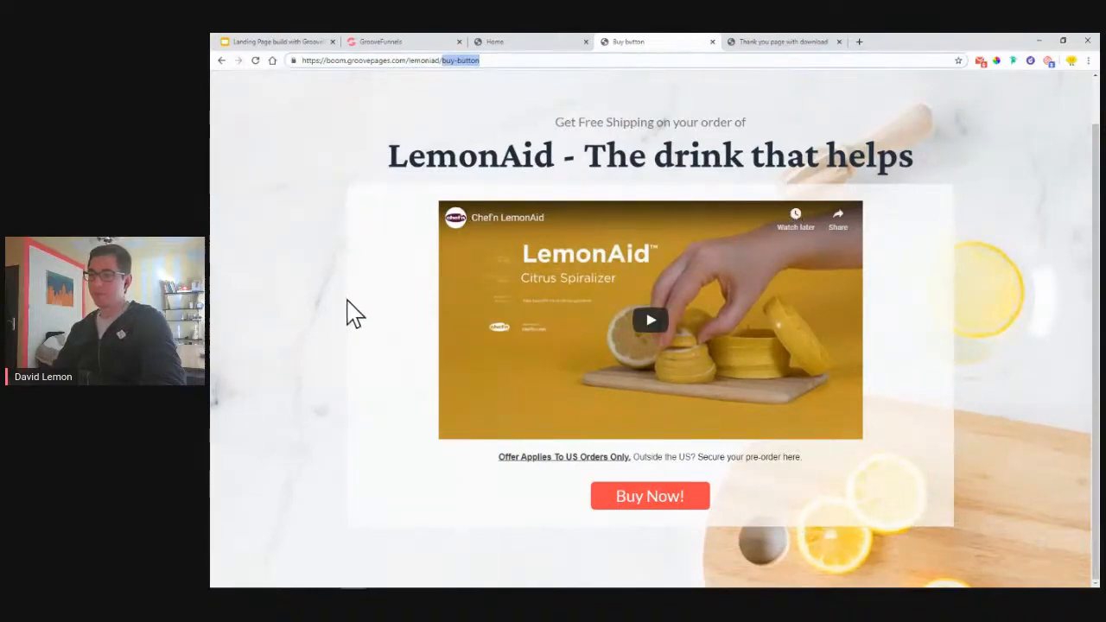
# - Add a new Container above the video and move the video into it
pyautogui.click(366, 42)
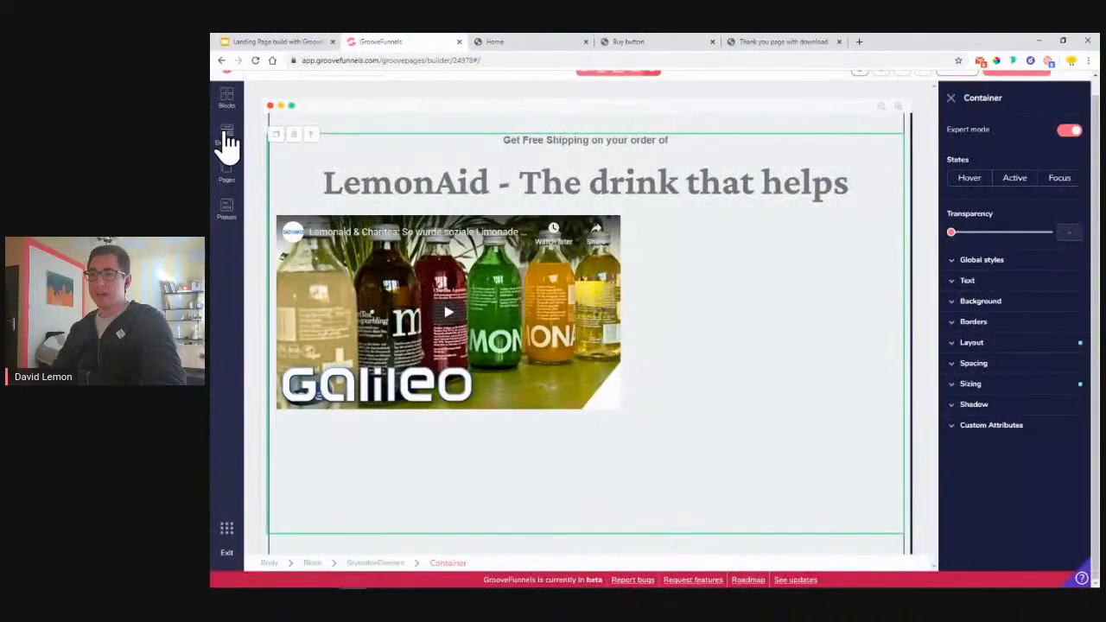
pyautogui.click(228, 141)
pyautogui.moveTo(270, 156); pyautogui.dragTo(682, 277)
pyautogui.moveTo(769, 286); pyautogui.dragTo(790, 263)
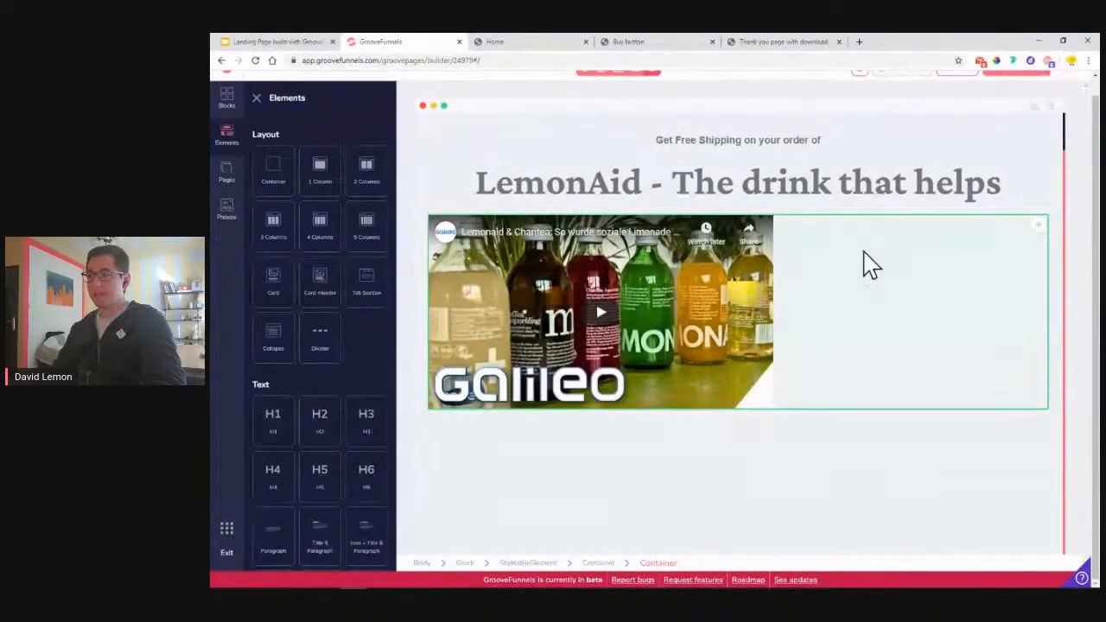
# - Set the new container's background colour to white
pyautogui.click(847, 271)
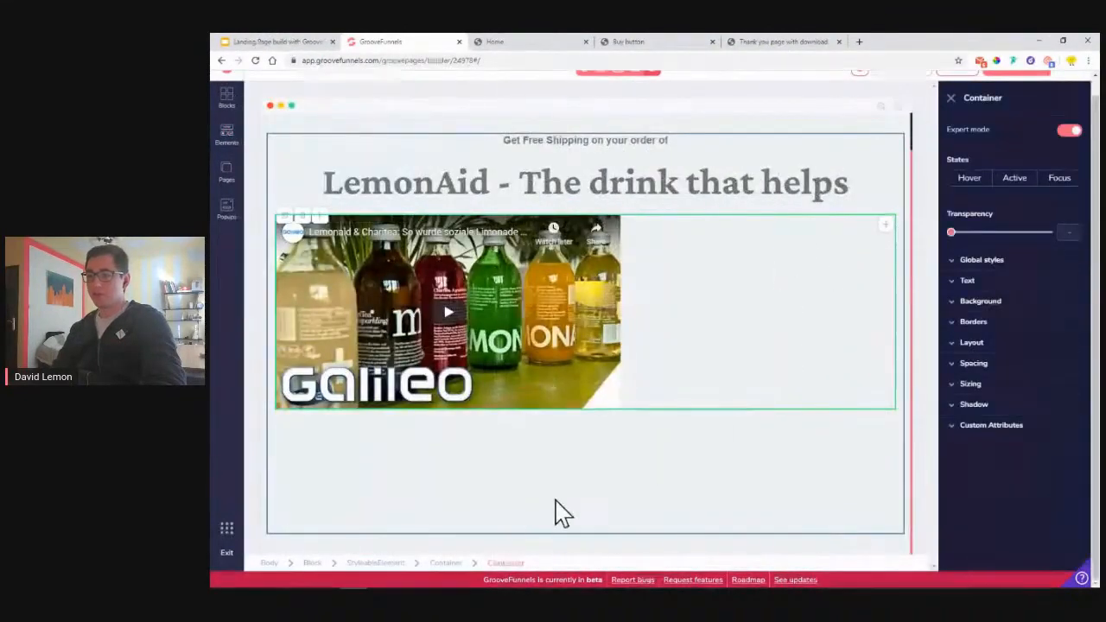
pyautogui.click(1003, 303)
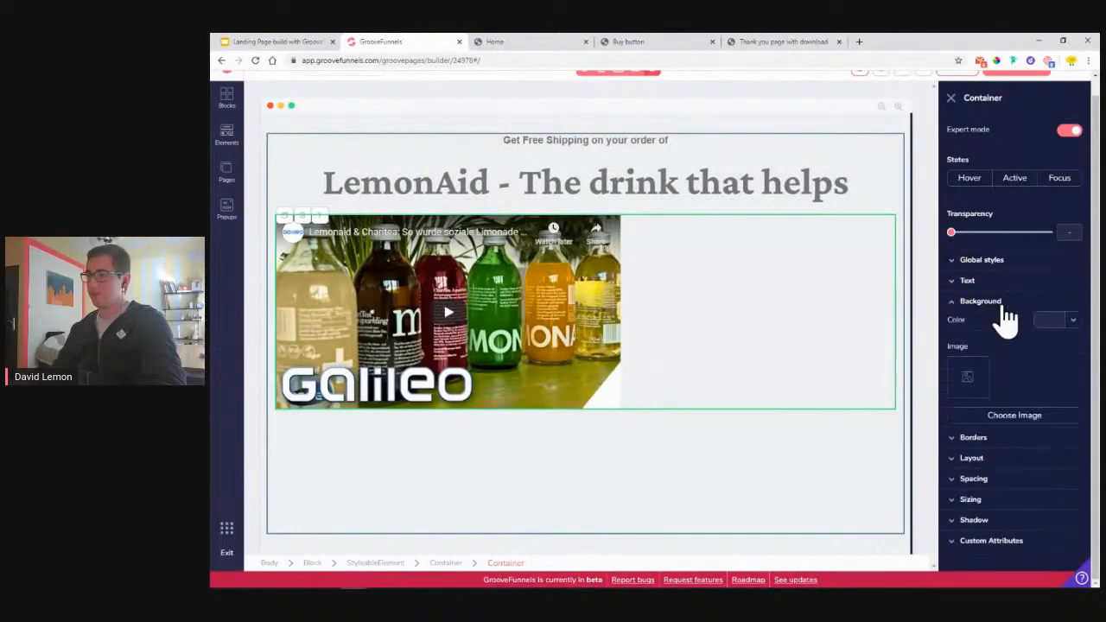
pyautogui.click(1072, 320)
pyautogui.click(965, 378)
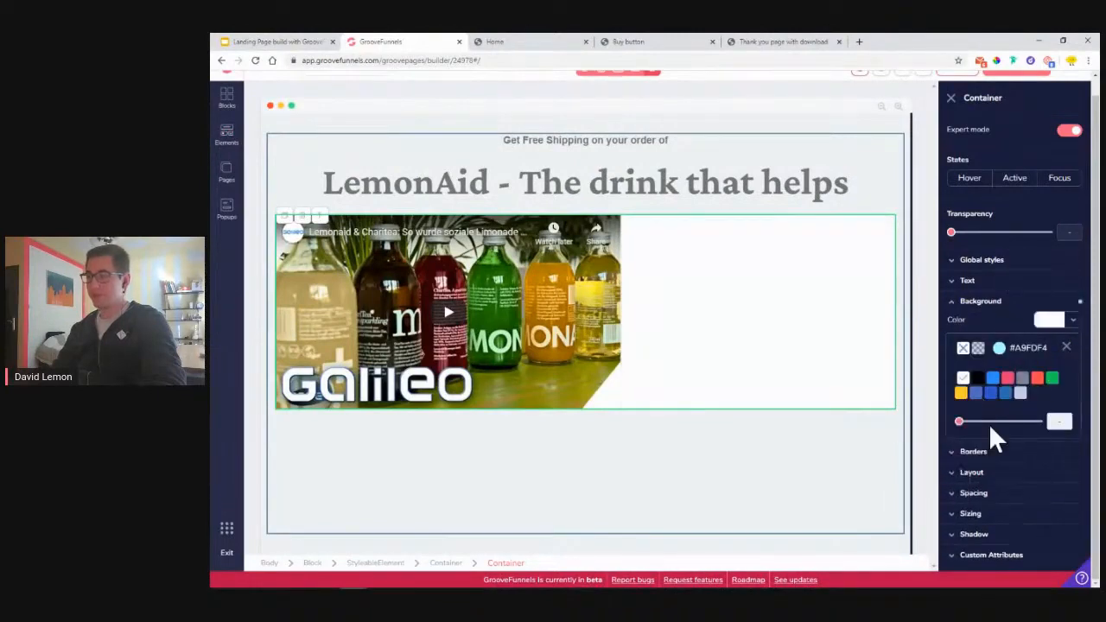
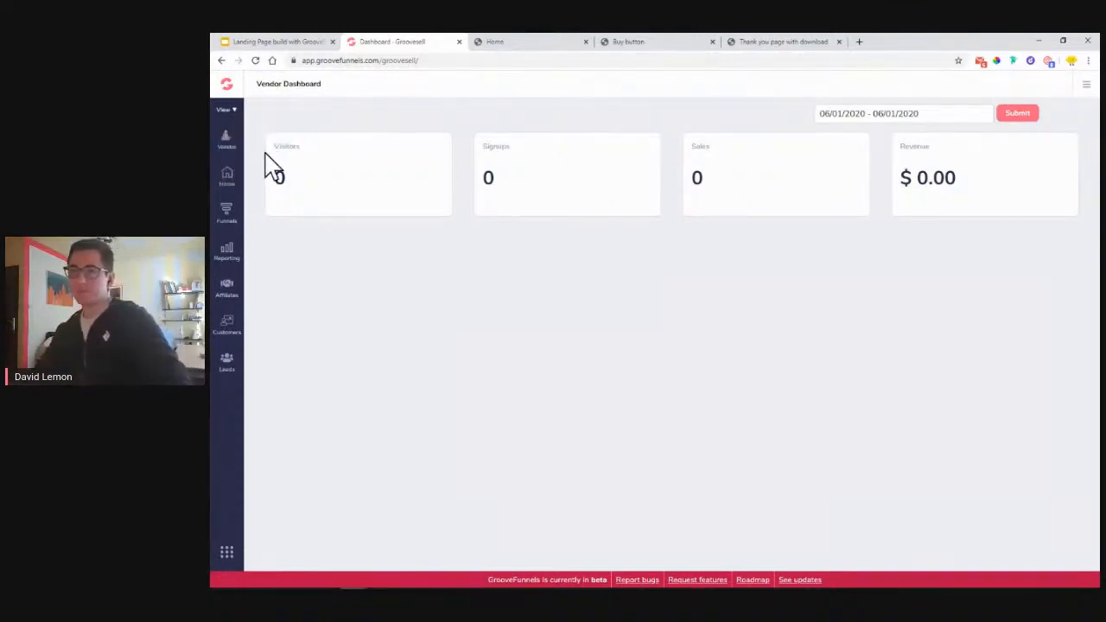
# - Open the Create New Product Funnel form from the Product Funnels list
pyautogui.click(227, 218)
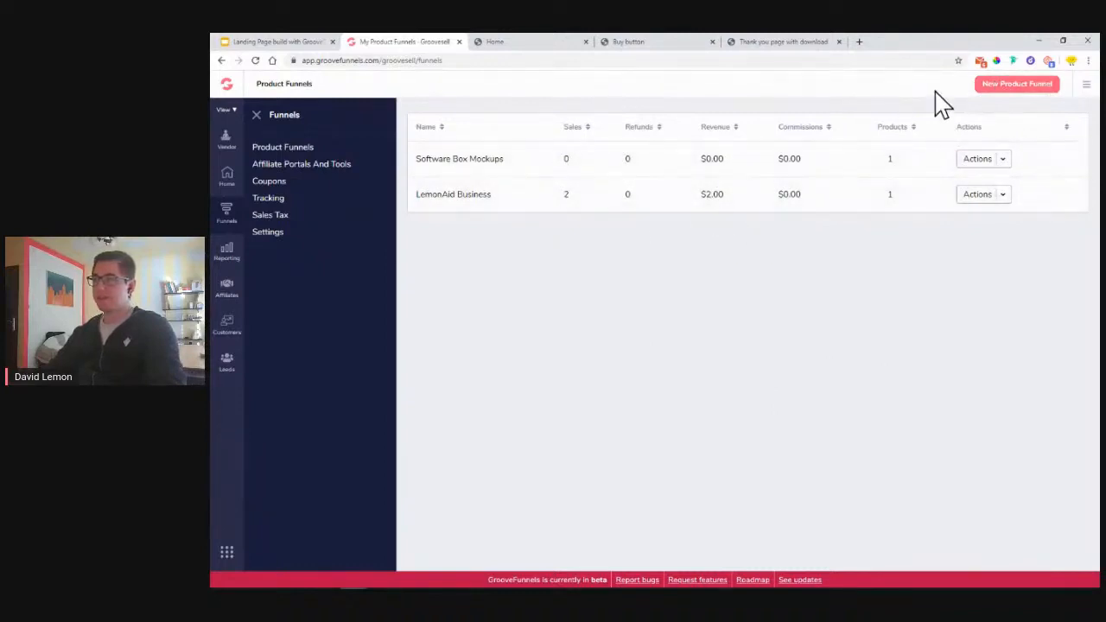
pyautogui.click(996, 86)
pyautogui.click(594, 278)
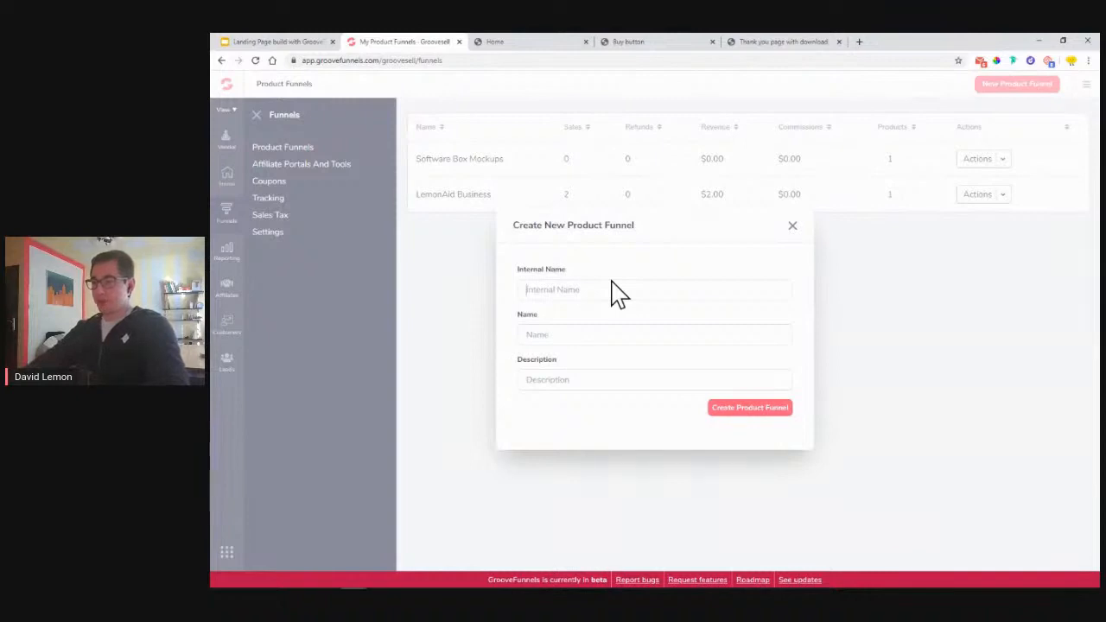
# - Create the 'LemonAid Demo' funnel with a description about setting up a product
pyautogui.write('Lem')
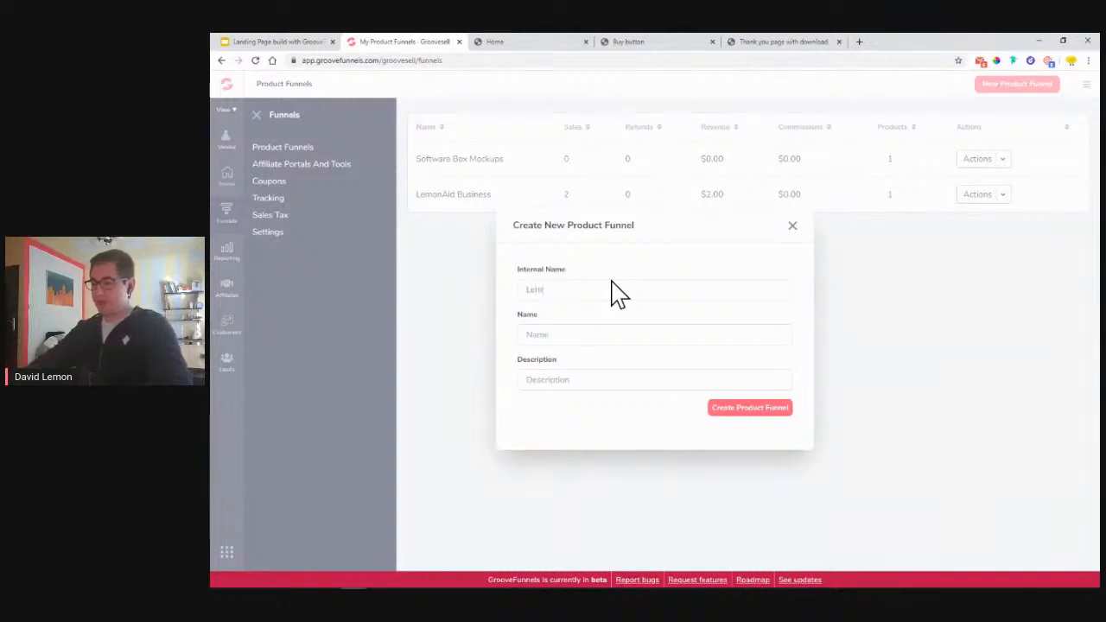
pyautogui.write('on')
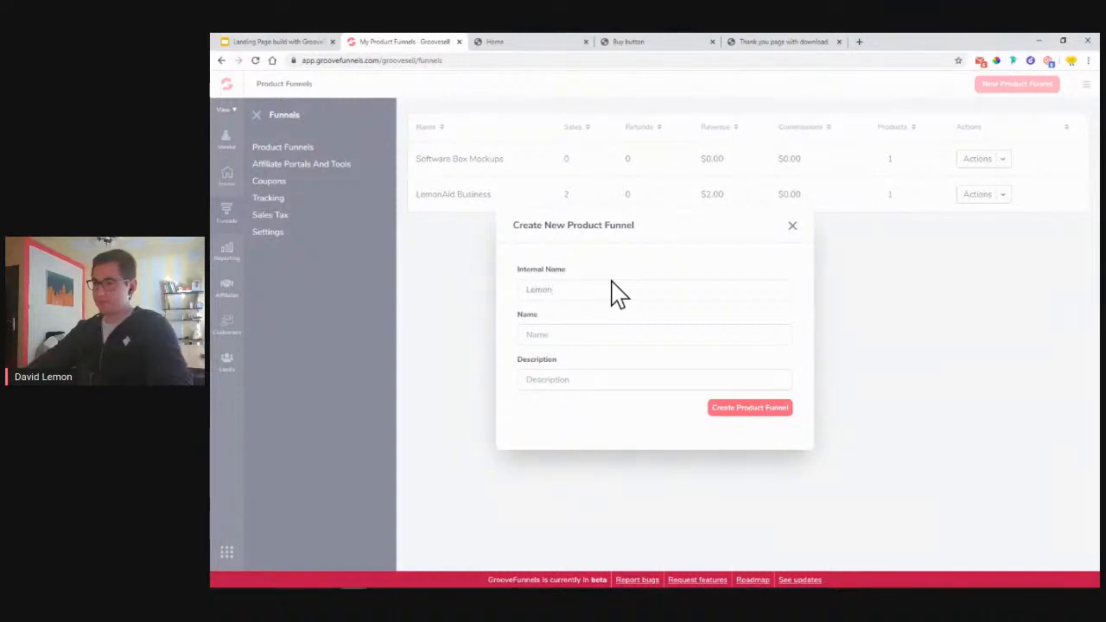
pyautogui.write('Aid ')
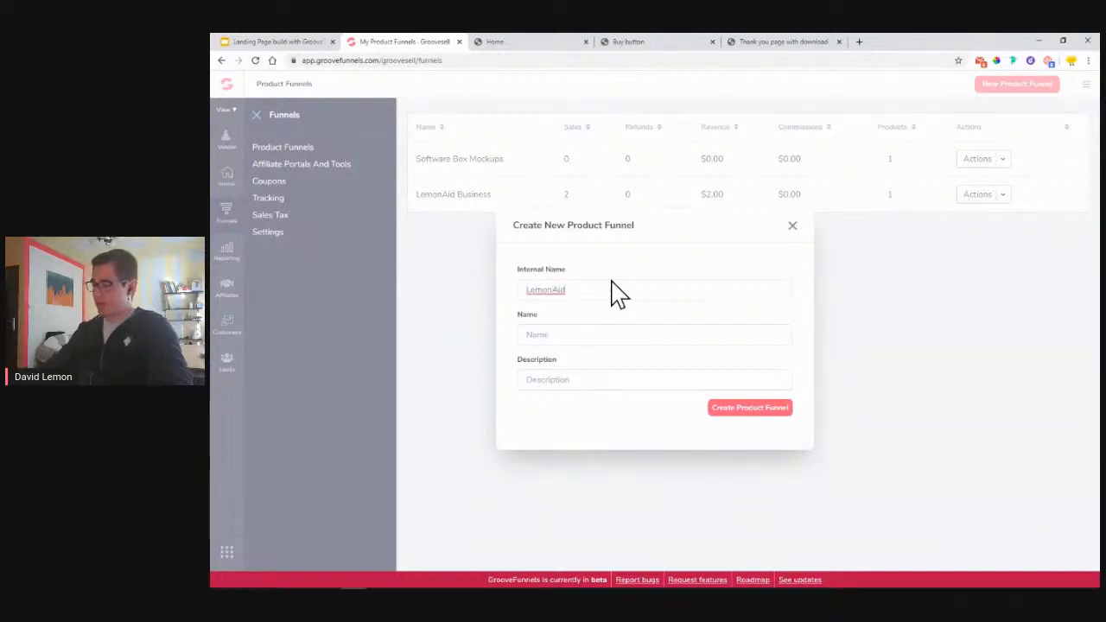
pyautogui.write('Demo')
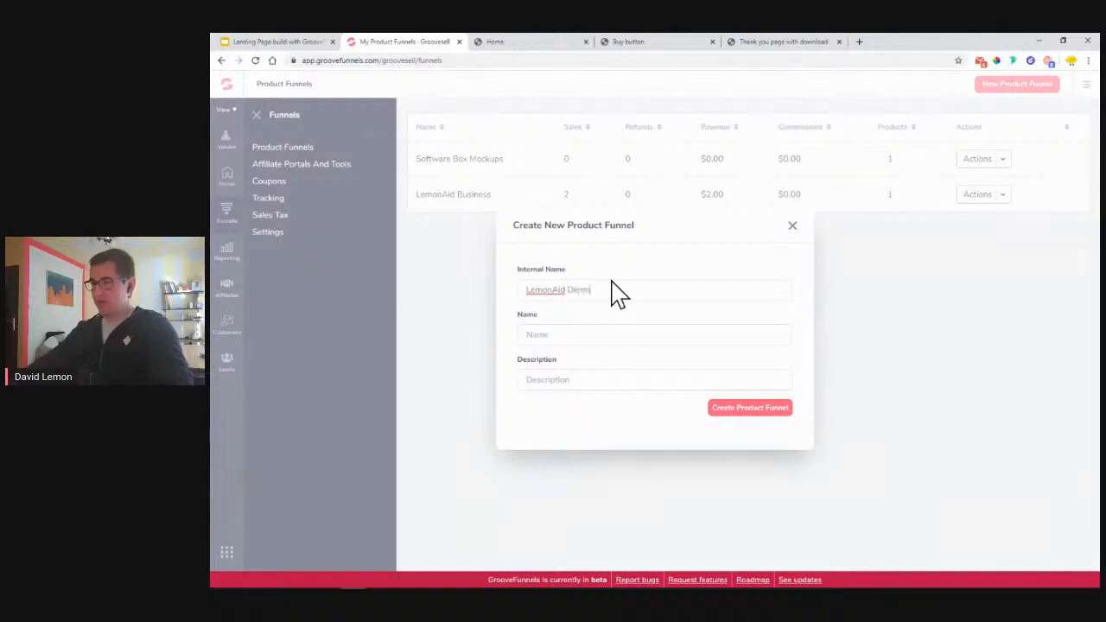
pyautogui.click(562, 337)
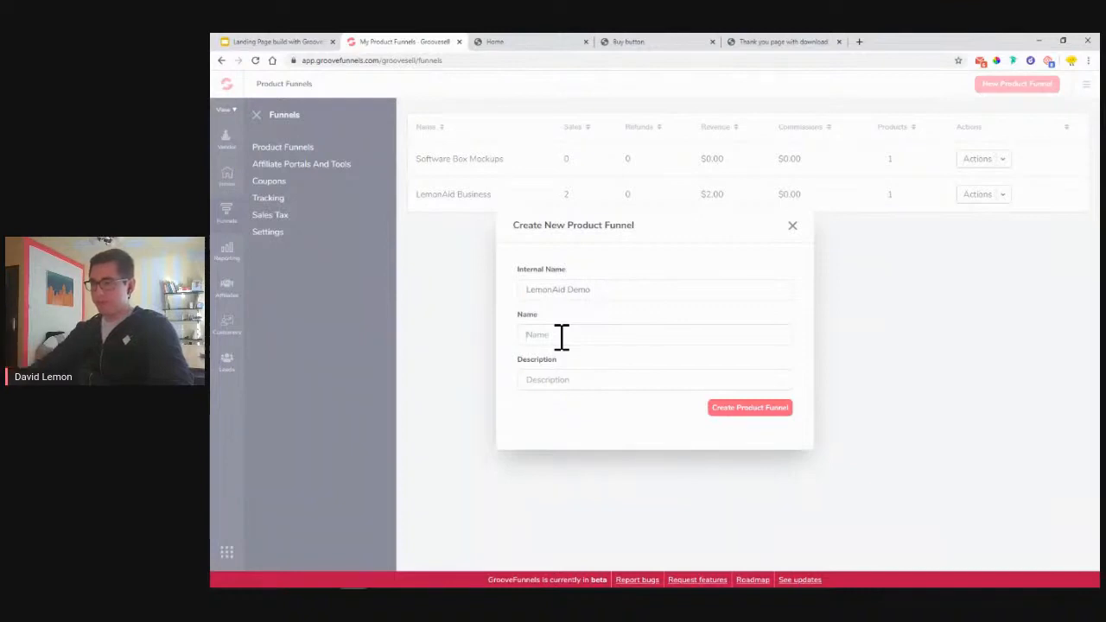
pyautogui.write('LemonAid Demo')
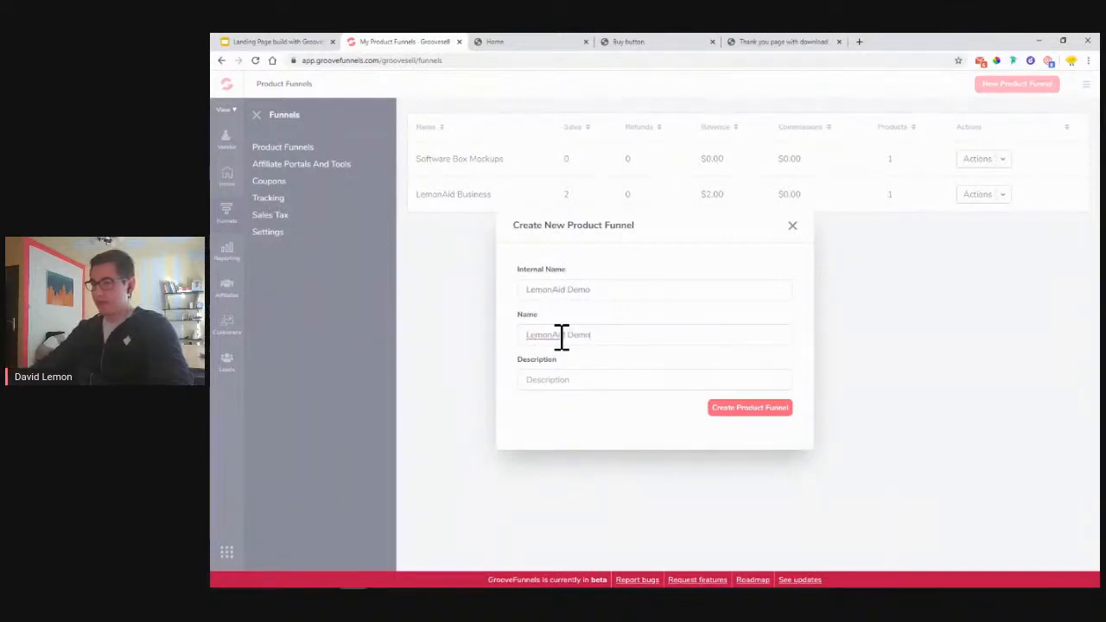
pyautogui.click(574, 377)
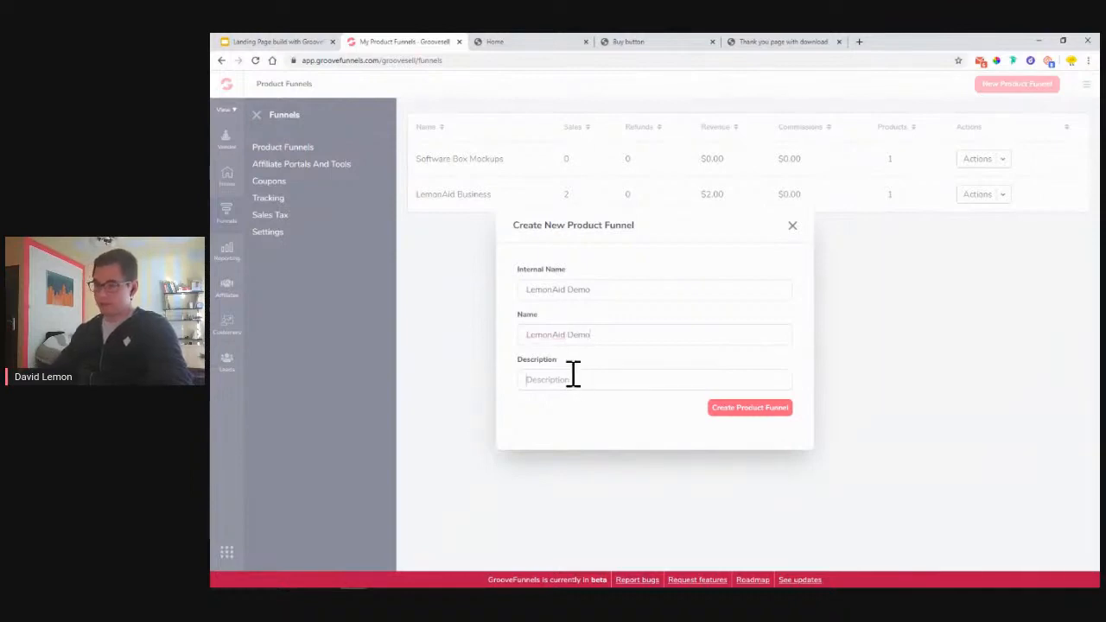
pyautogui.write('shown')
pyautogui.press('BackSpace')
pyautogui.press('BackSpace')
pyautogui.press('BackSpace')
pyautogui.write('owaing how to set up')
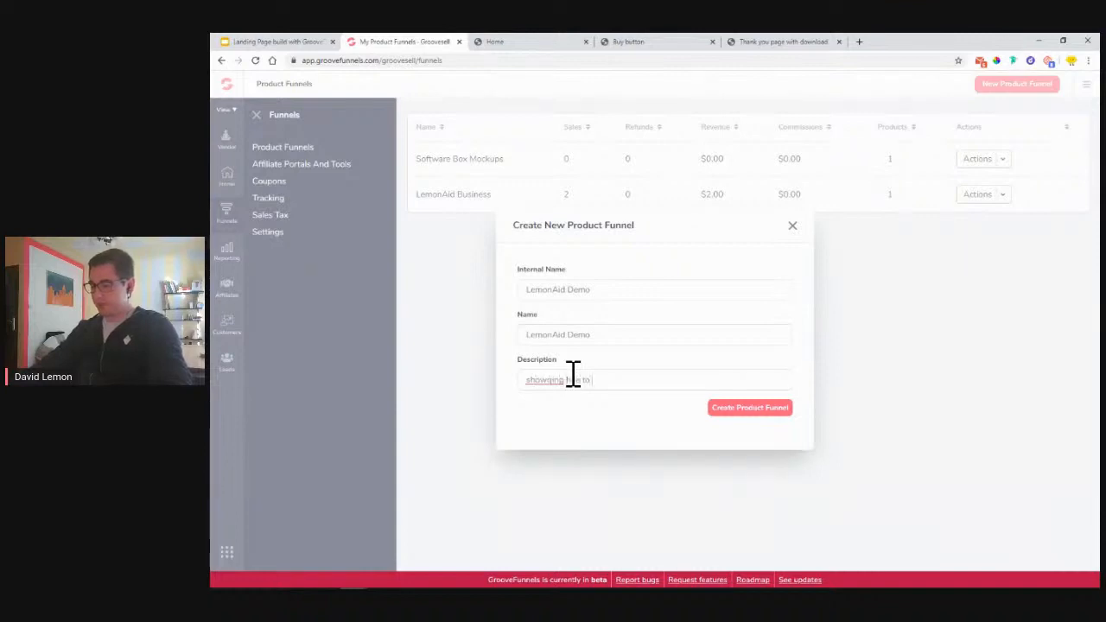
pyautogui.write(' a product.')
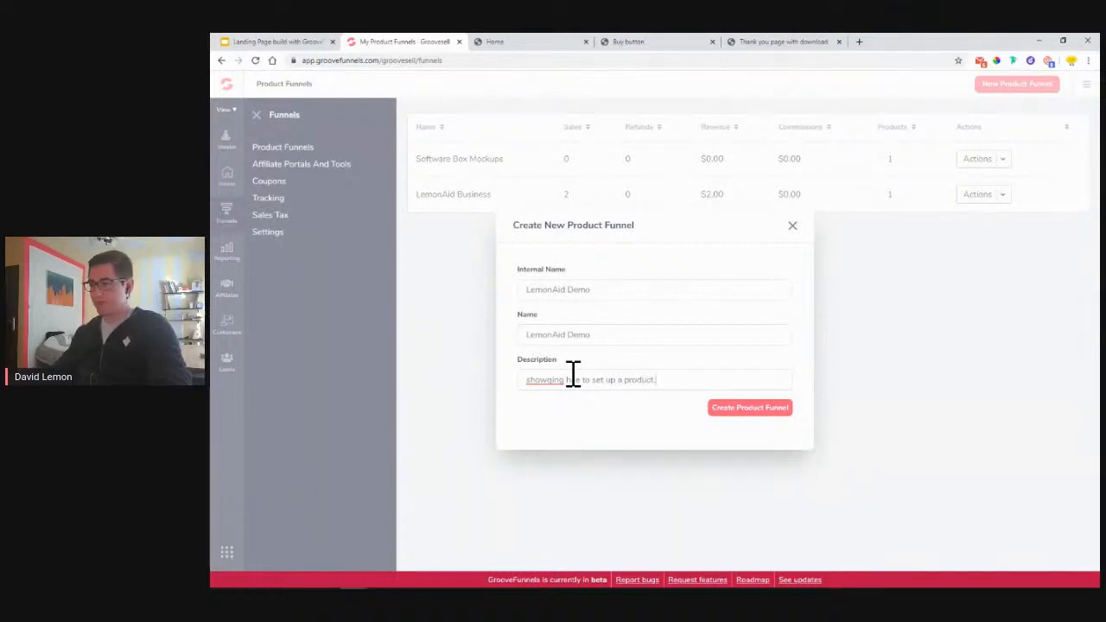
pyautogui.click(746, 410)
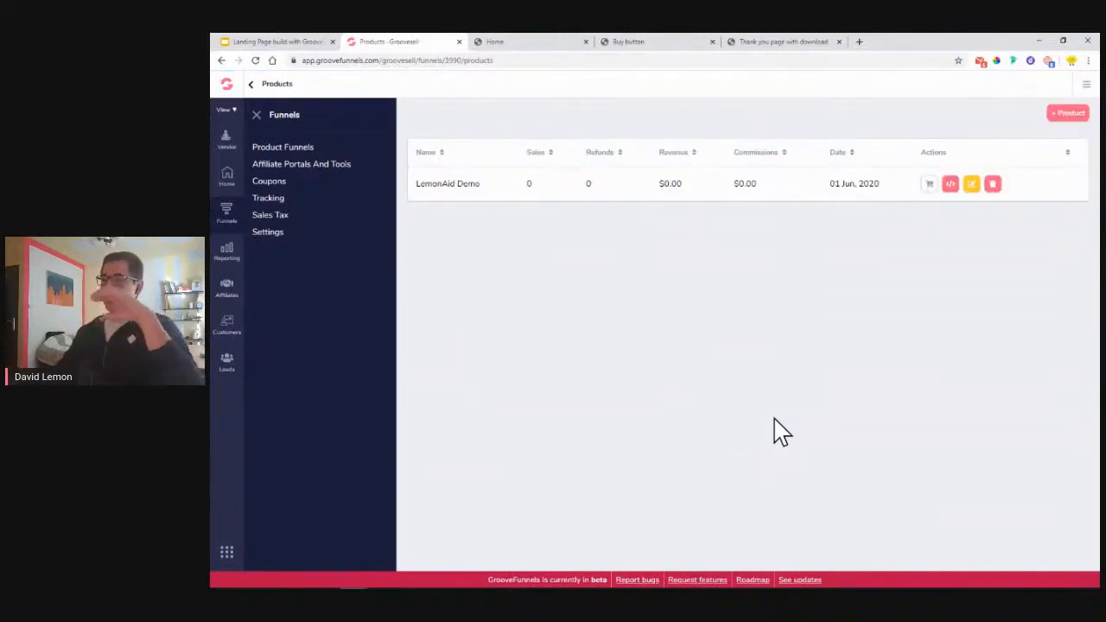
# - Back on Product Funnels, preview the Draft LemonAid Demo funnel's products and show its actions
pyautogui.click(286, 150)
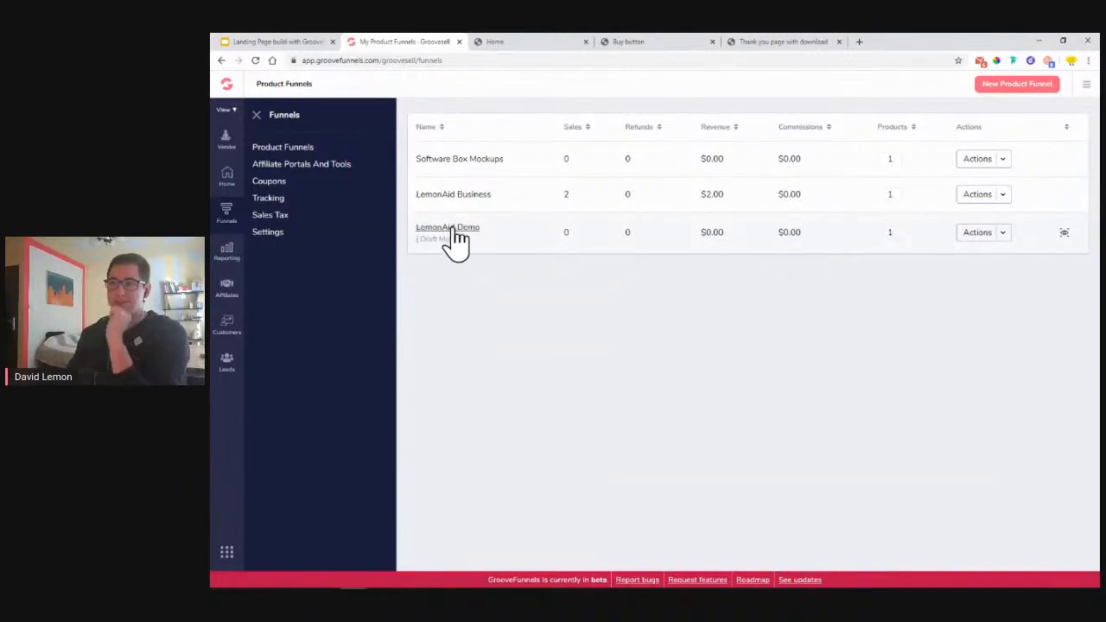
pyautogui.click(459, 231)
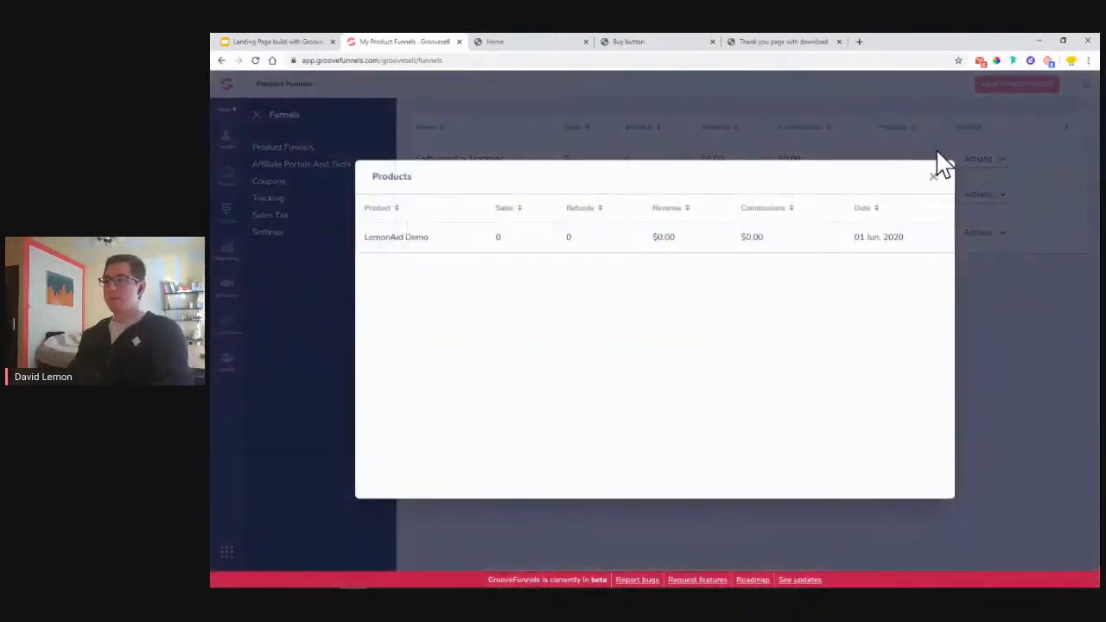
pyautogui.click(933, 177)
pyautogui.click(1005, 239)
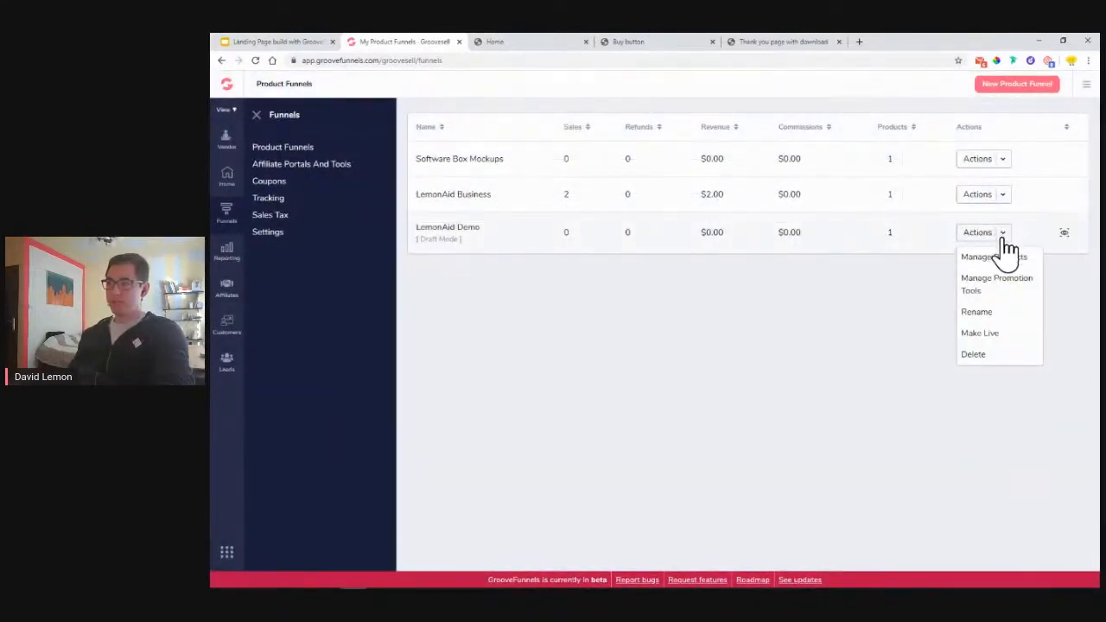
# - Open the LemonAid Demo product's editor through Manage Products
pyautogui.click(1001, 260)
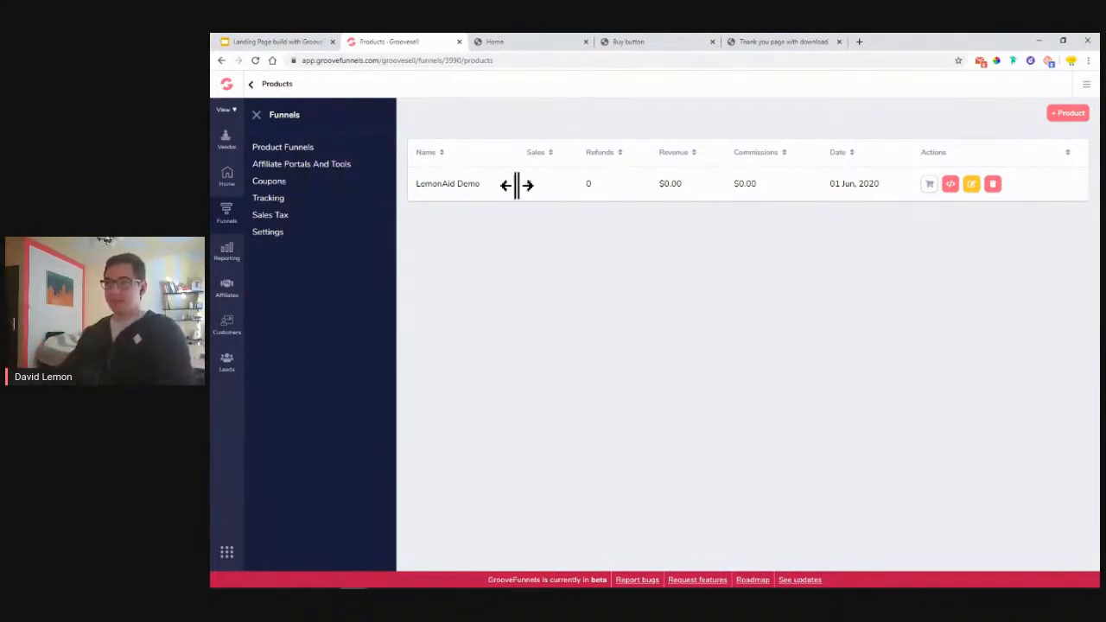
pyautogui.click(970, 185)
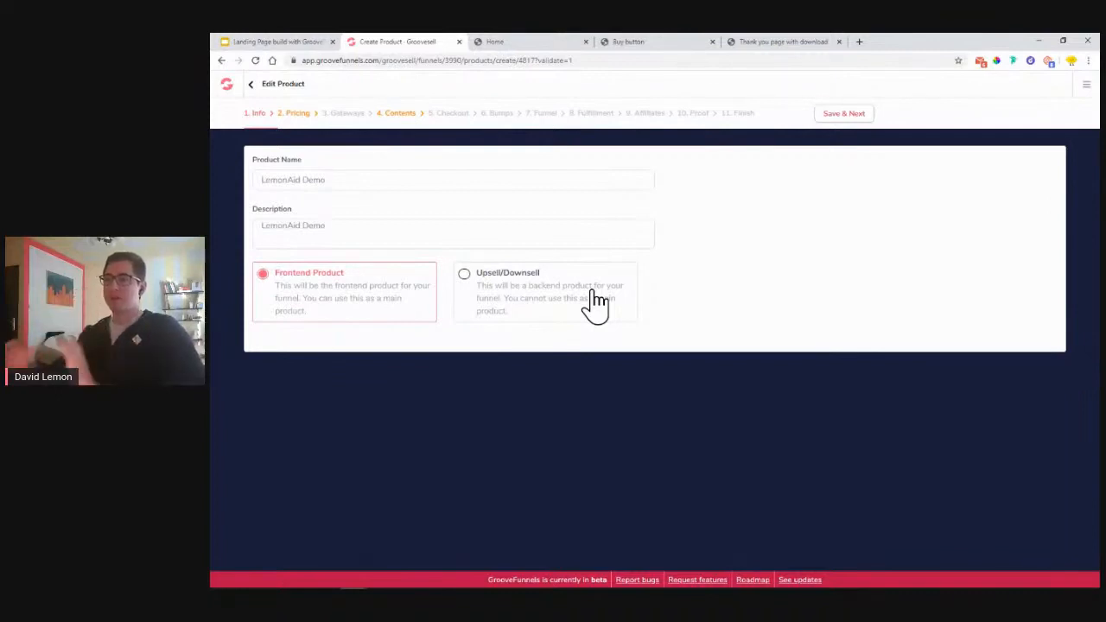
# - Keep LemonAid Demo as a Frontend Product and save its info to reach Pricing
pyautogui.click(597, 303)
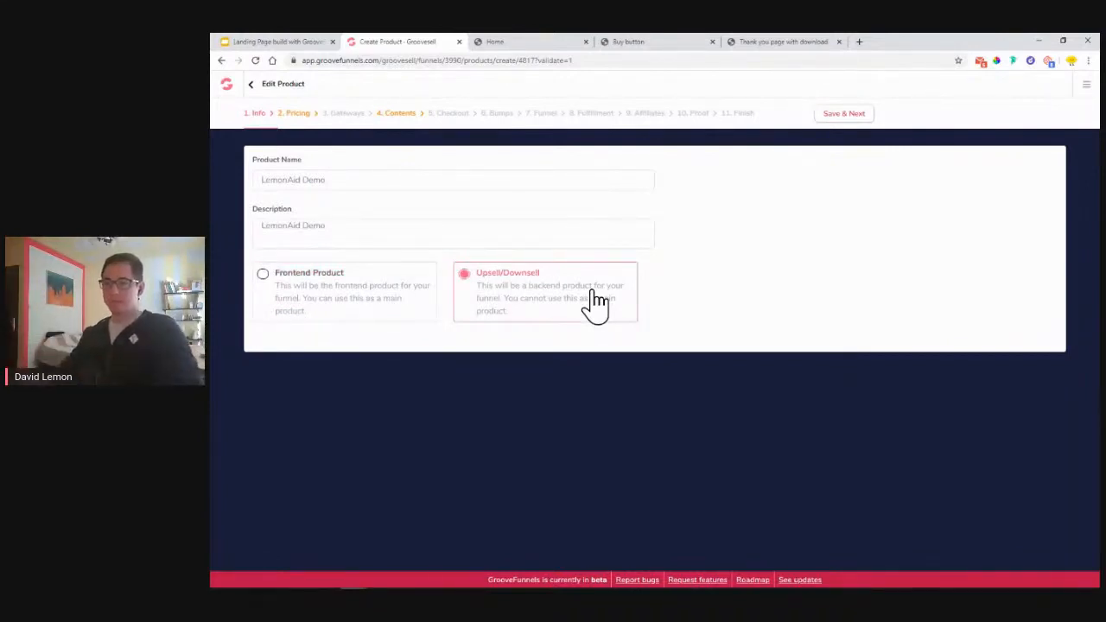
pyautogui.click(373, 299)
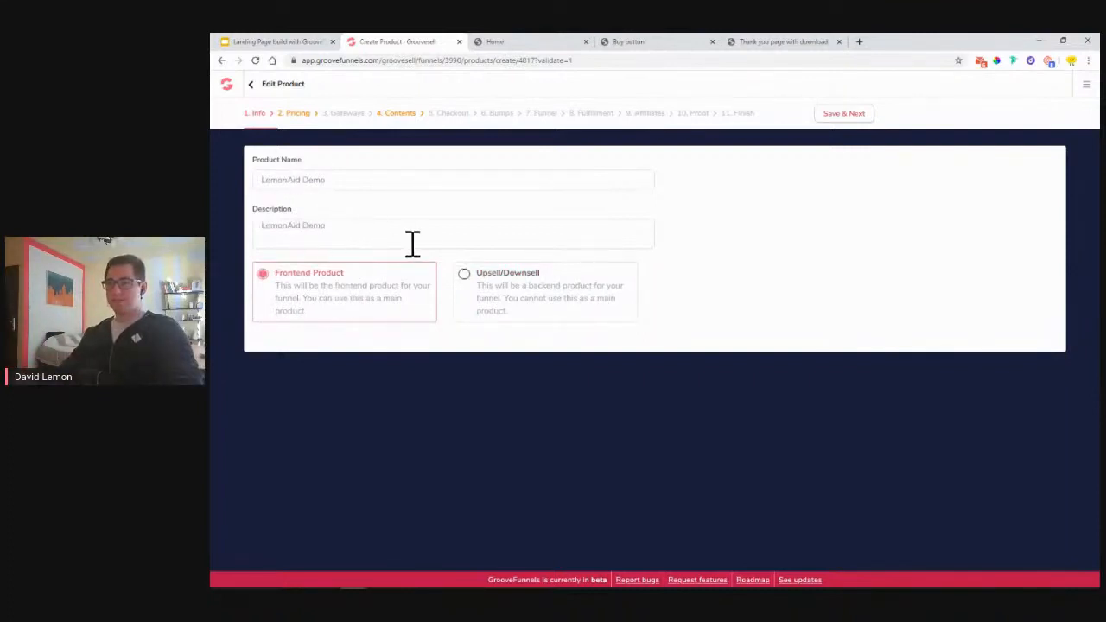
pyautogui.click(861, 121)
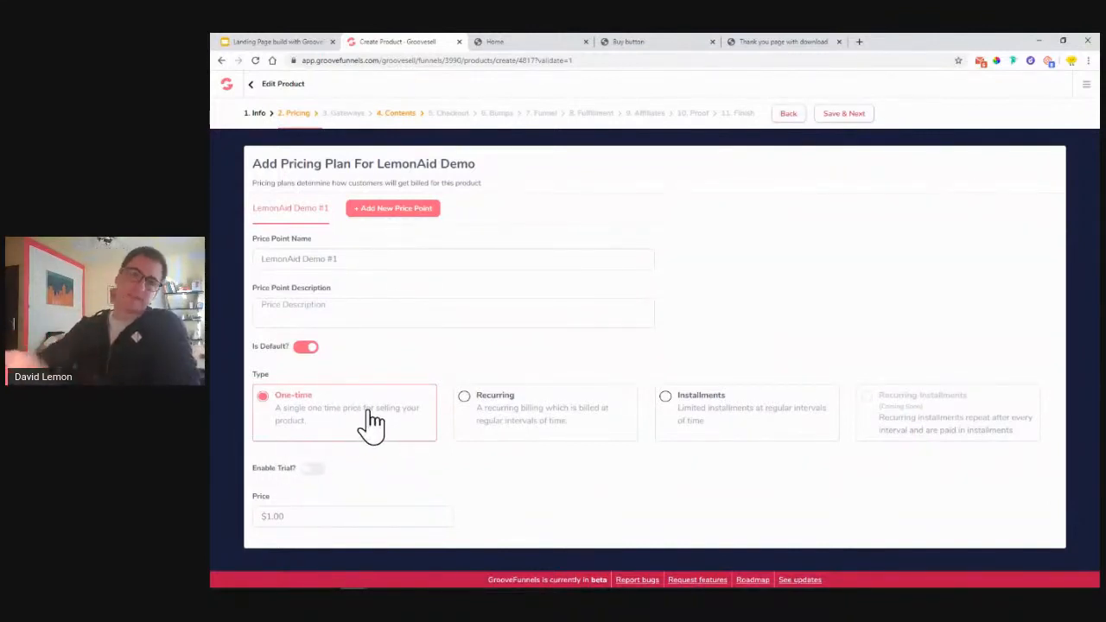
# - Try Recurring billing, then set the LemonAid Demo #1 price type to Installments
pyautogui.click(527, 418)
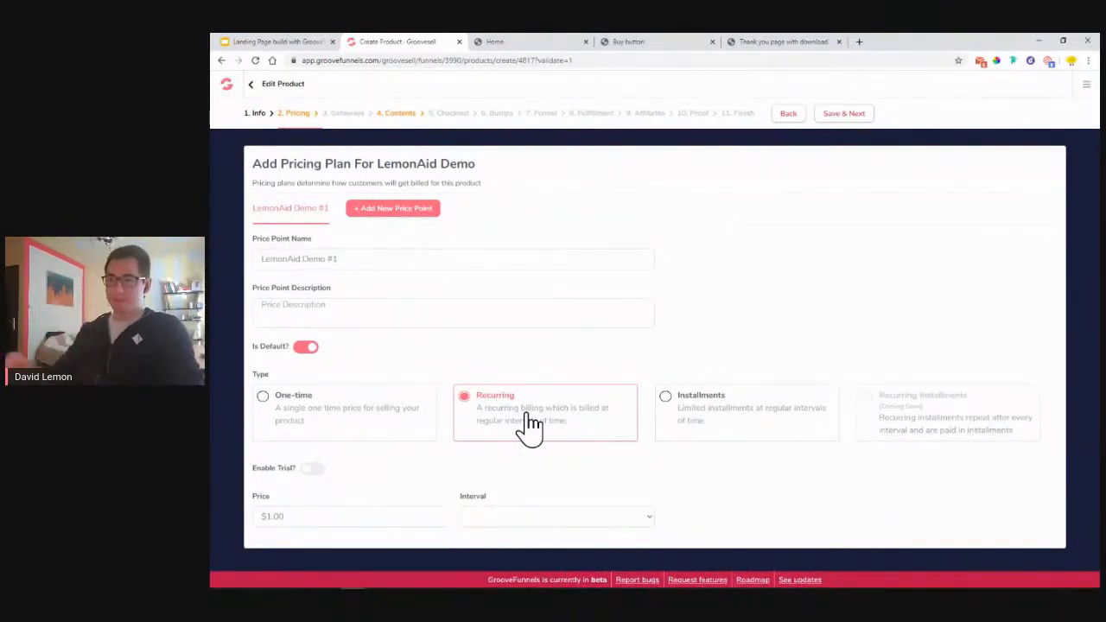
pyautogui.click(518, 523)
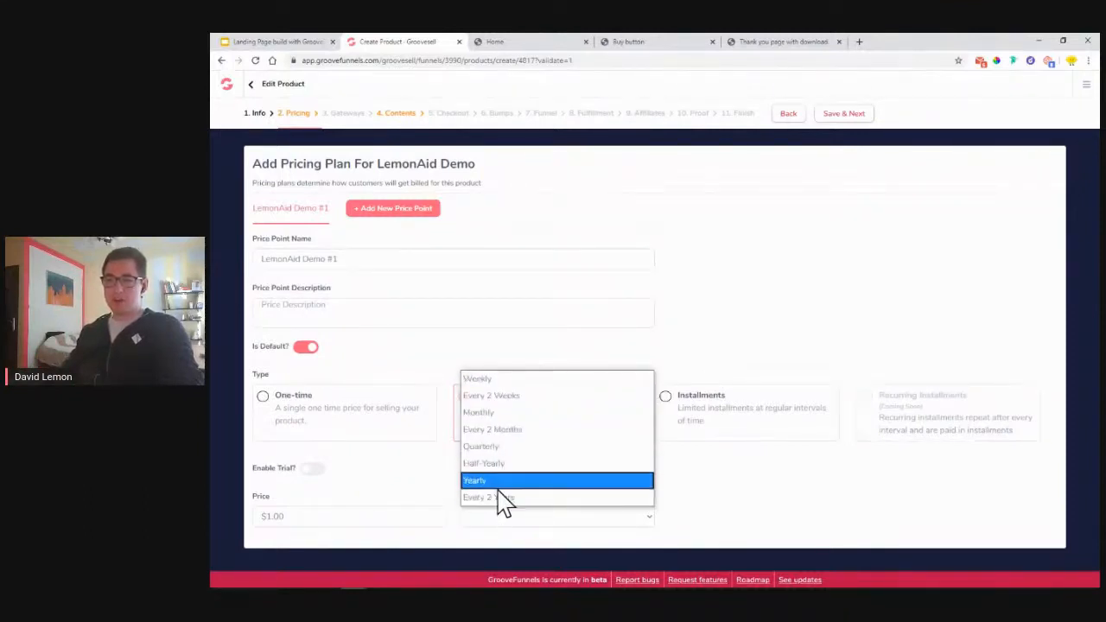
pyautogui.click(445, 477)
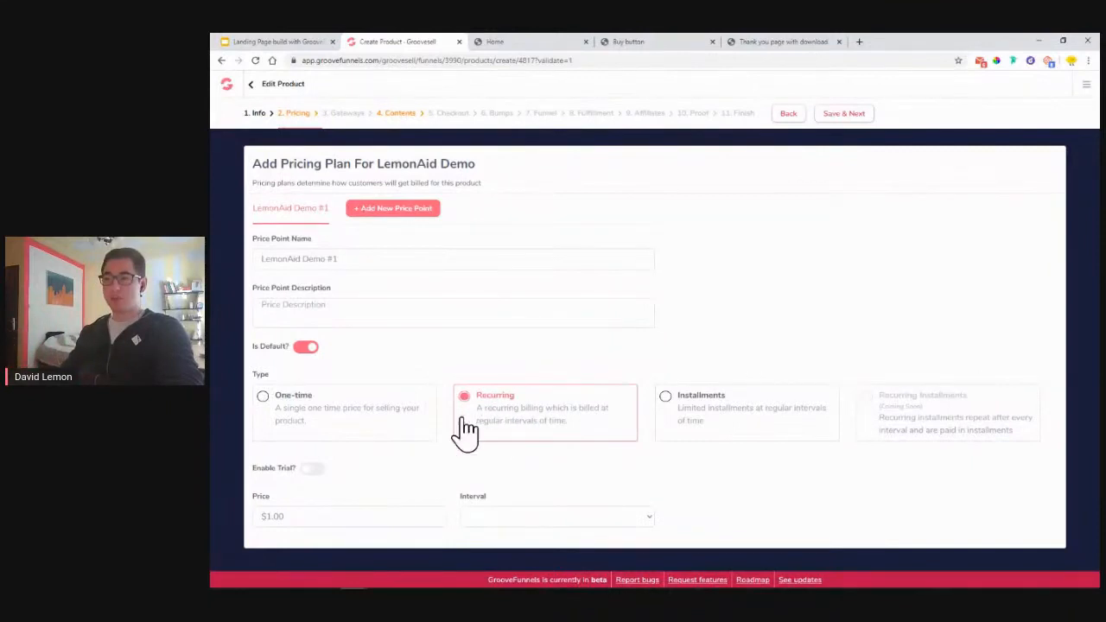
pyautogui.click(689, 420)
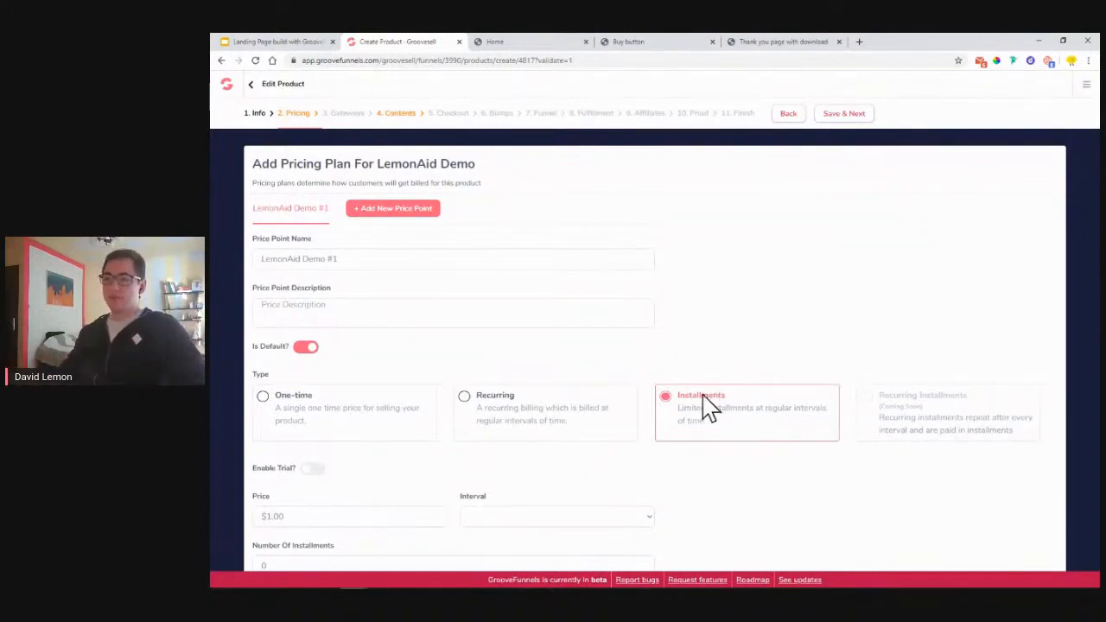
# - Try 3 installments, then revert LemonAid Demo #1 to a one-time $1.00 payment
pyautogui.scroll(-1, 461, 467)
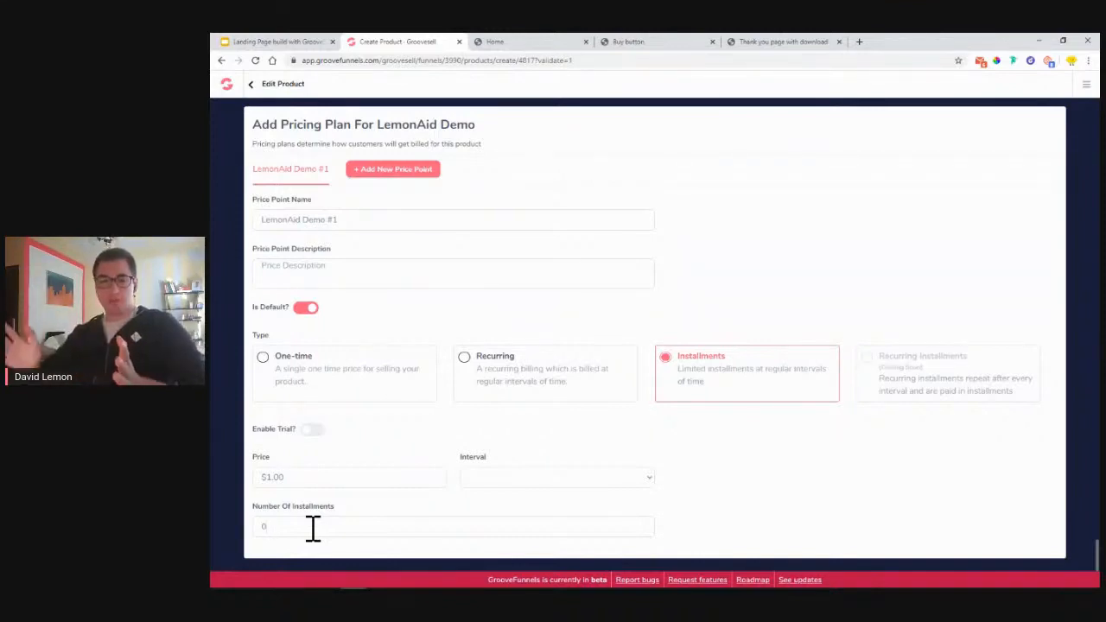
pyautogui.press('BackSpace')
pyautogui.write('3')
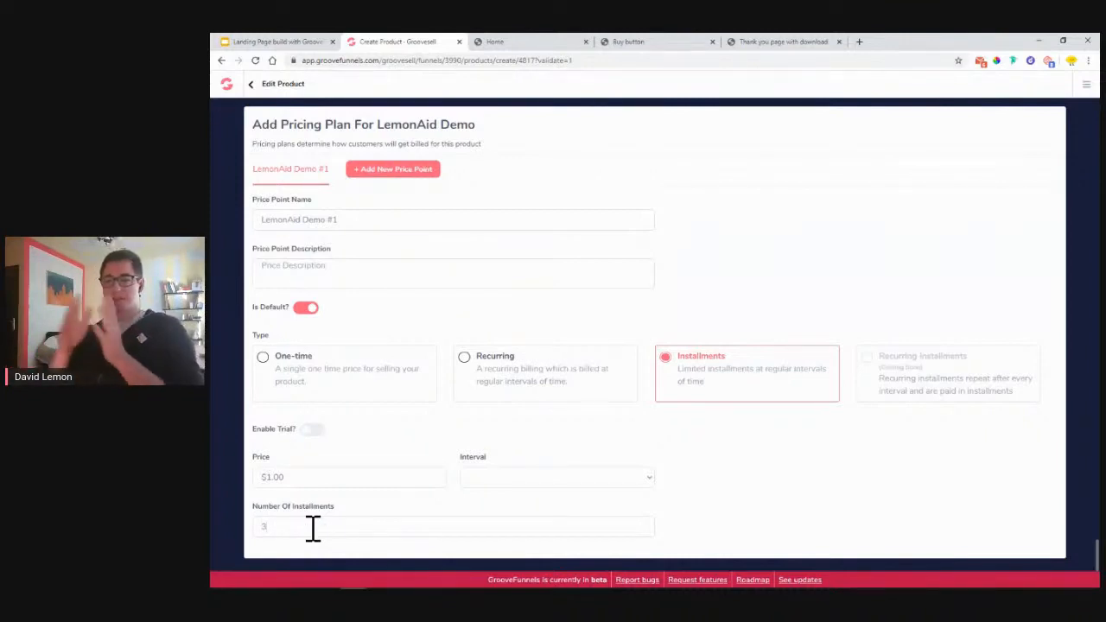
pyautogui.click(275, 479)
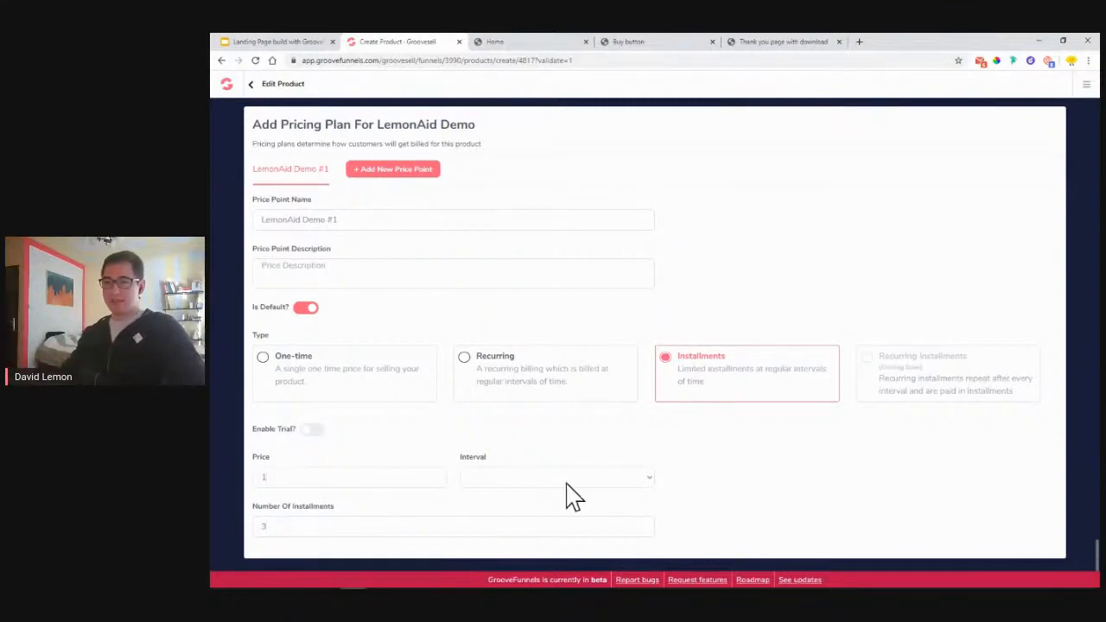
pyautogui.click(566, 482)
pyautogui.click(757, 492)
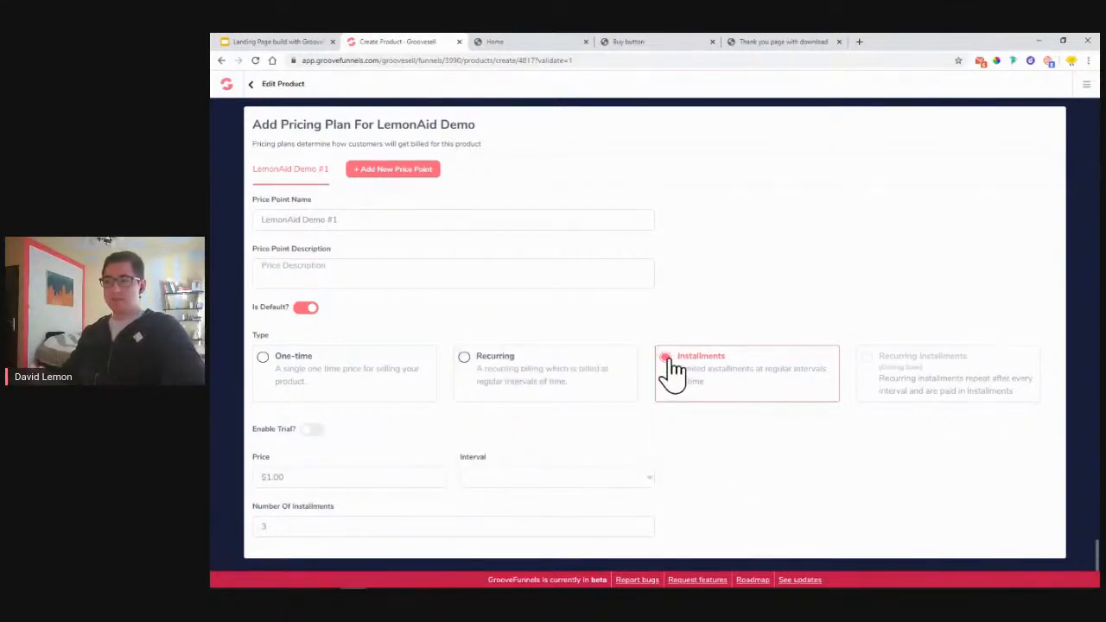
pyautogui.click(265, 367)
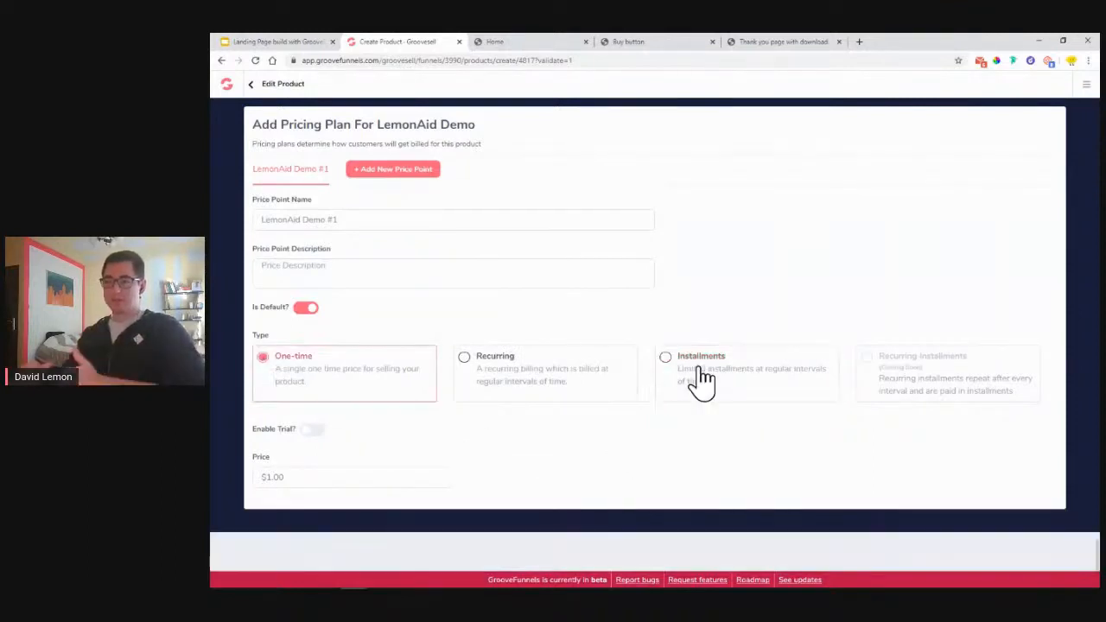
pyautogui.scroll(1, 681, 400)
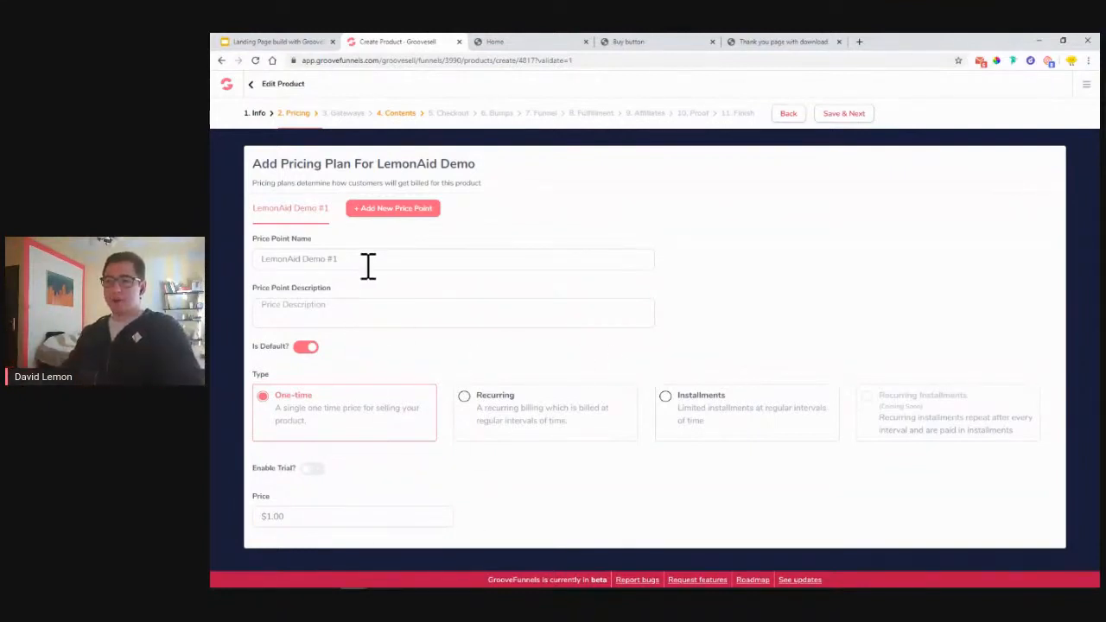
# - Rename the first price point to 'LemonAid - One bottle'
pyautogui.moveTo(339, 262); pyautogui.dragTo(305, 264)
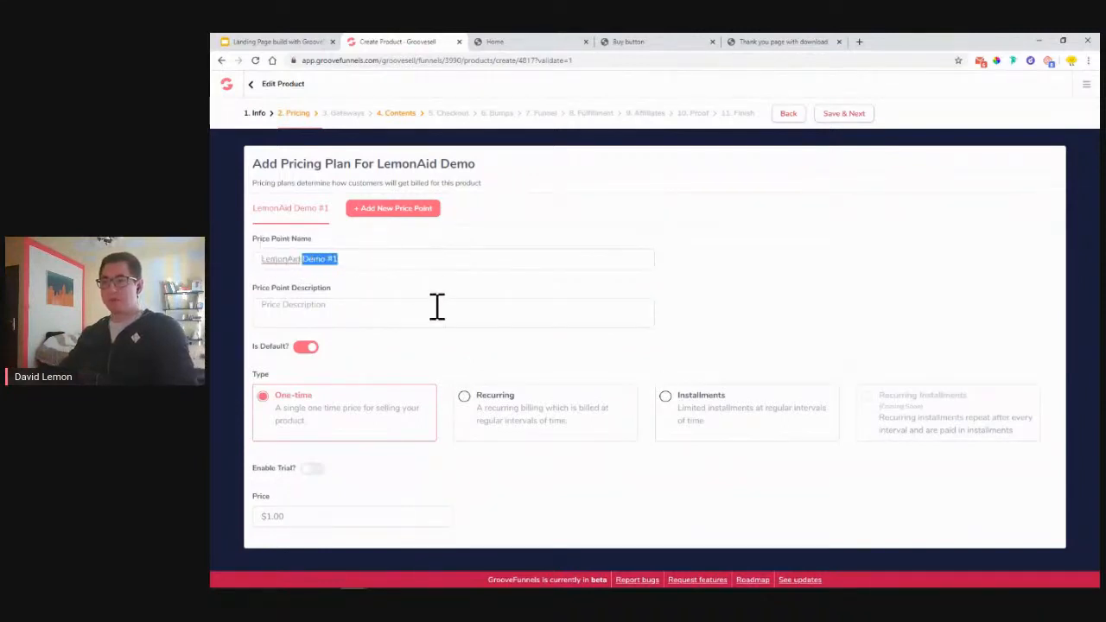
pyautogui.write('One')
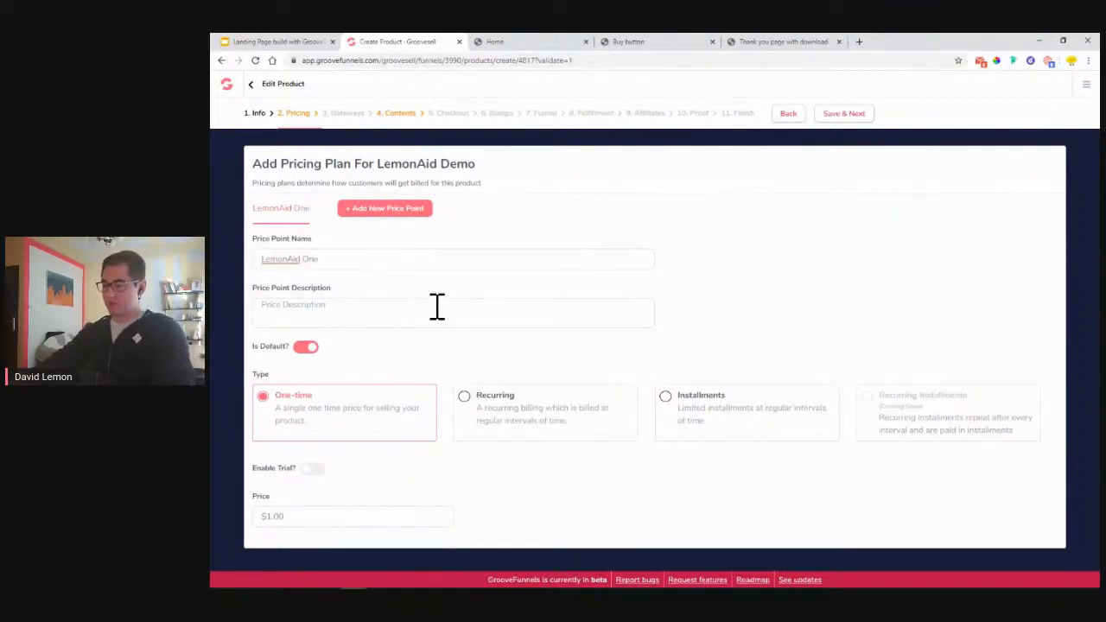
pyautogui.press('BackSpace')
pyautogui.press('BackSpace')
pyautogui.write('One bottle')
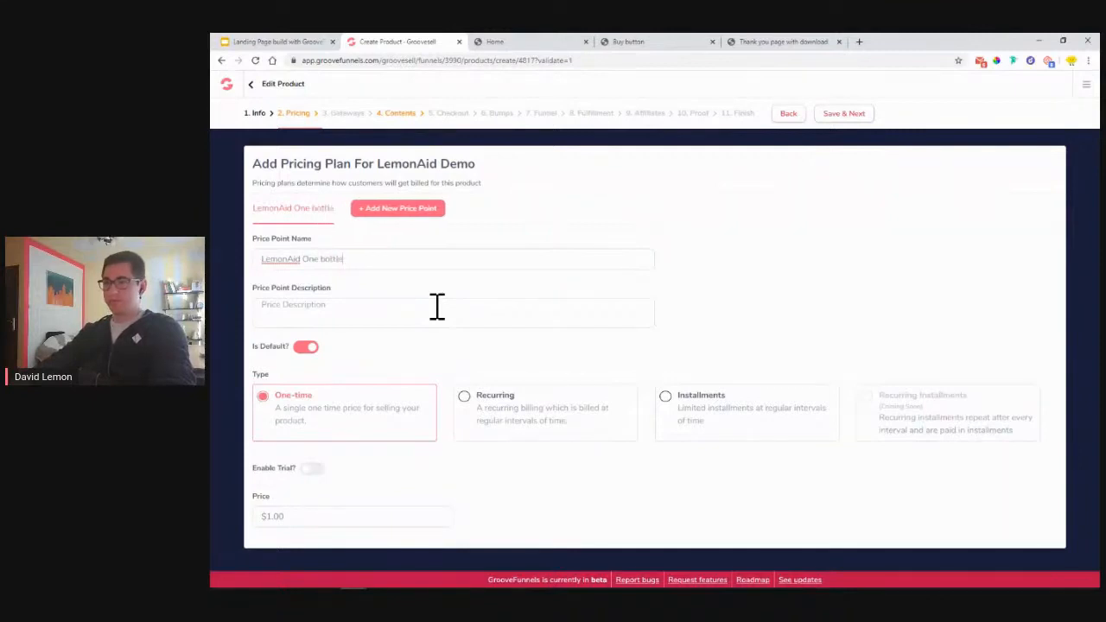
pyautogui.click(304, 259)
pyautogui.press('BackSpace')
pyautogui.write('-')
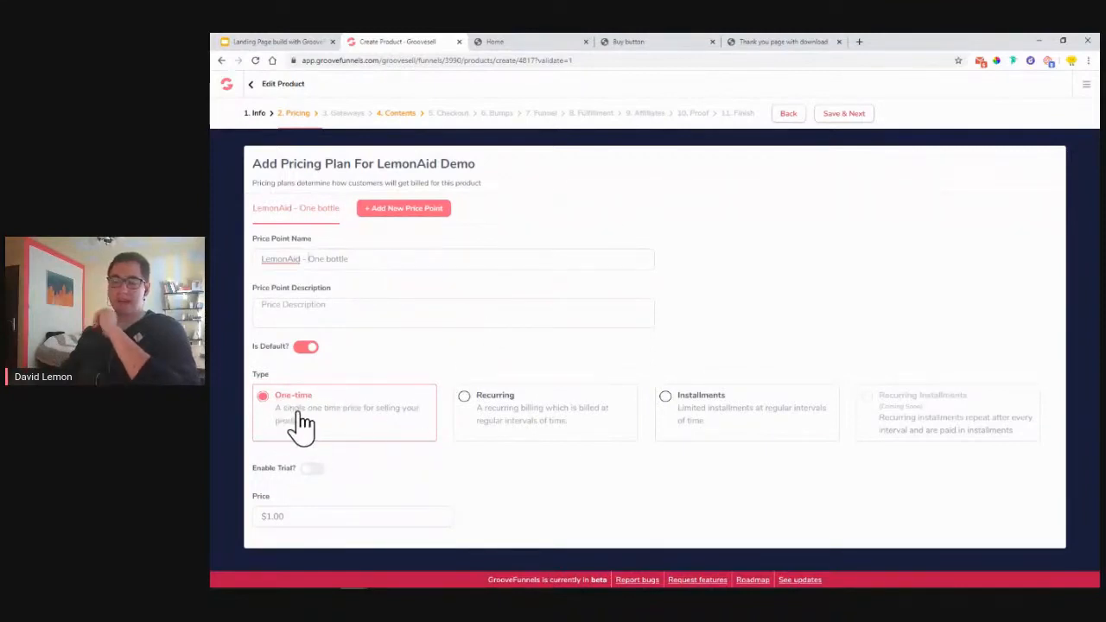
# - Set its price to $2.00, describe it as a one-time bottle payment, and add a second price point
pyautogui.click(276, 516)
pyautogui.write('1')
pyautogui.press('BackSpace')
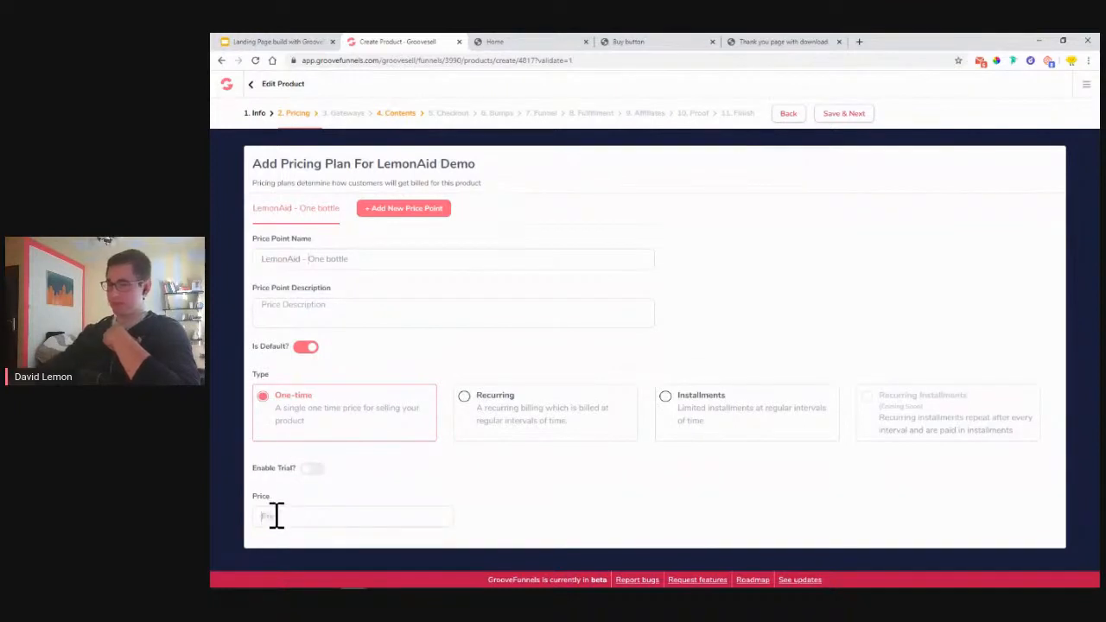
pyautogui.write('2')
pyautogui.click(371, 482)
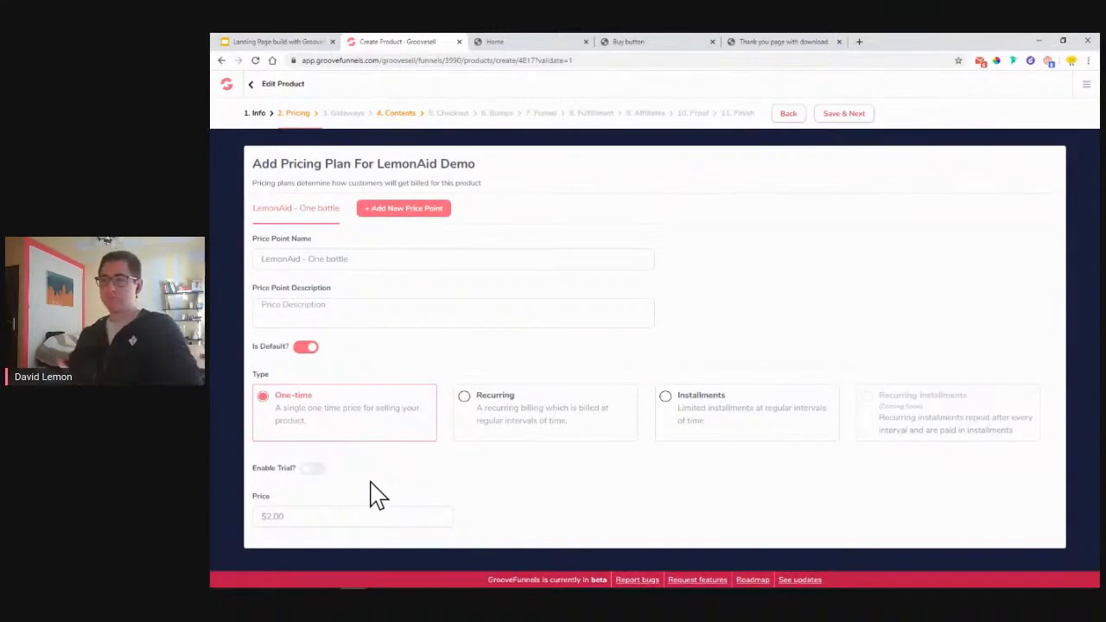
pyautogui.click(383, 325)
pyautogui.write('one t')
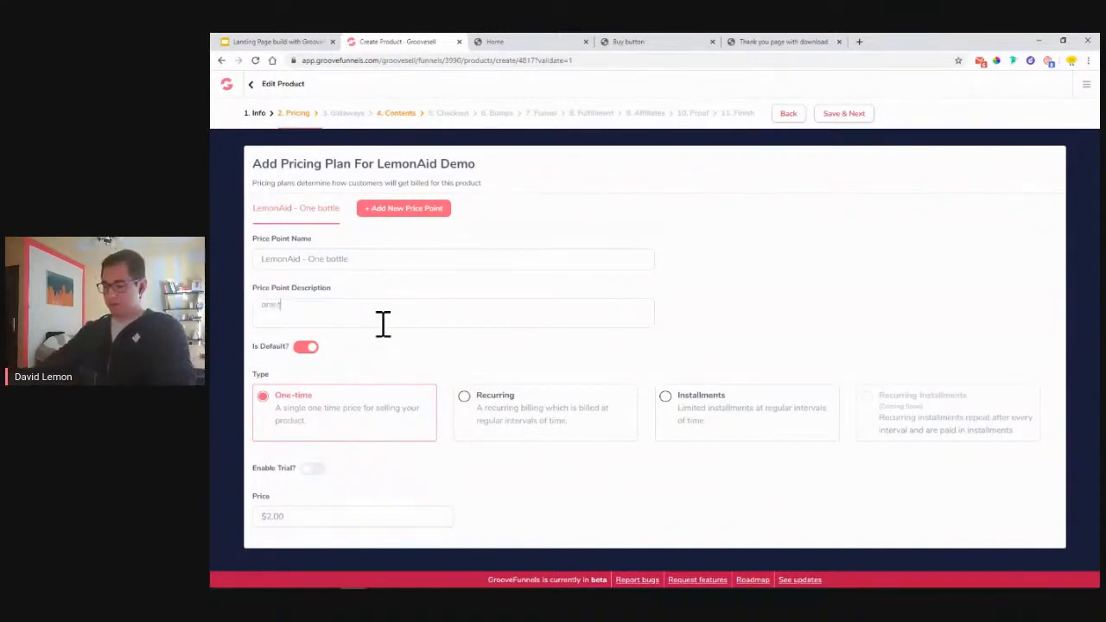
pyautogui.write('ime puyment')
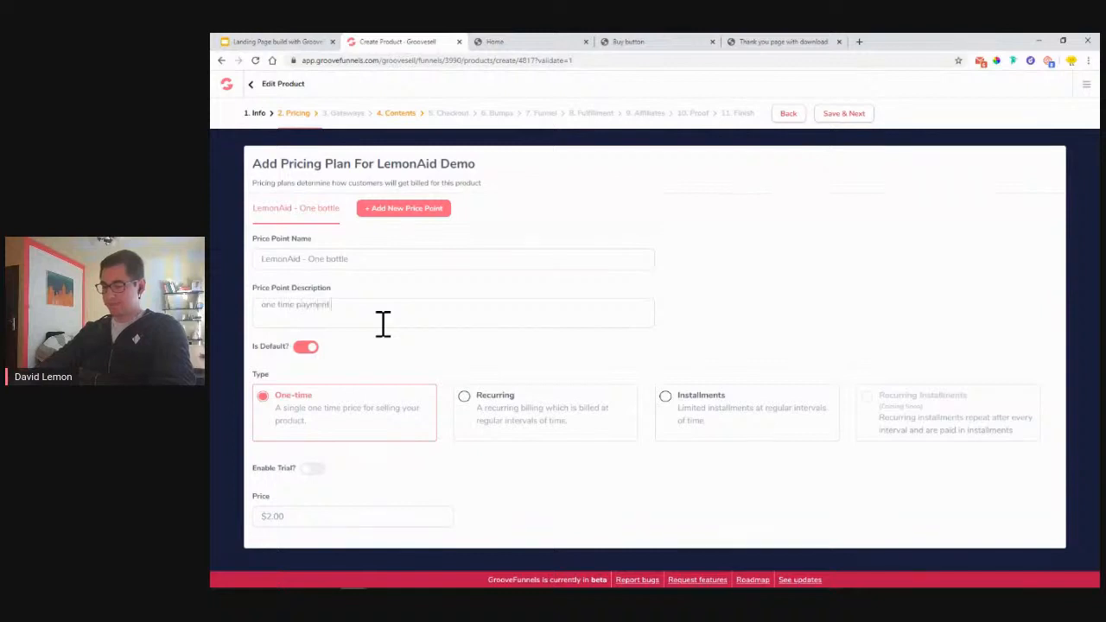
pyautogui.write(' fof a bottle of lemonaid')
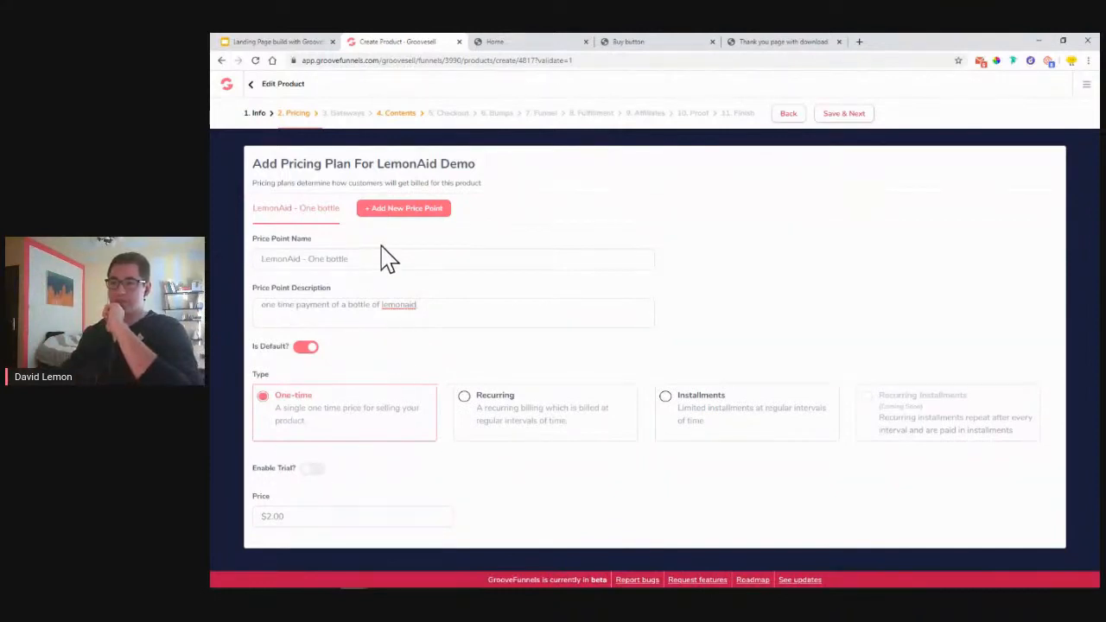
pyautogui.click(424, 216)
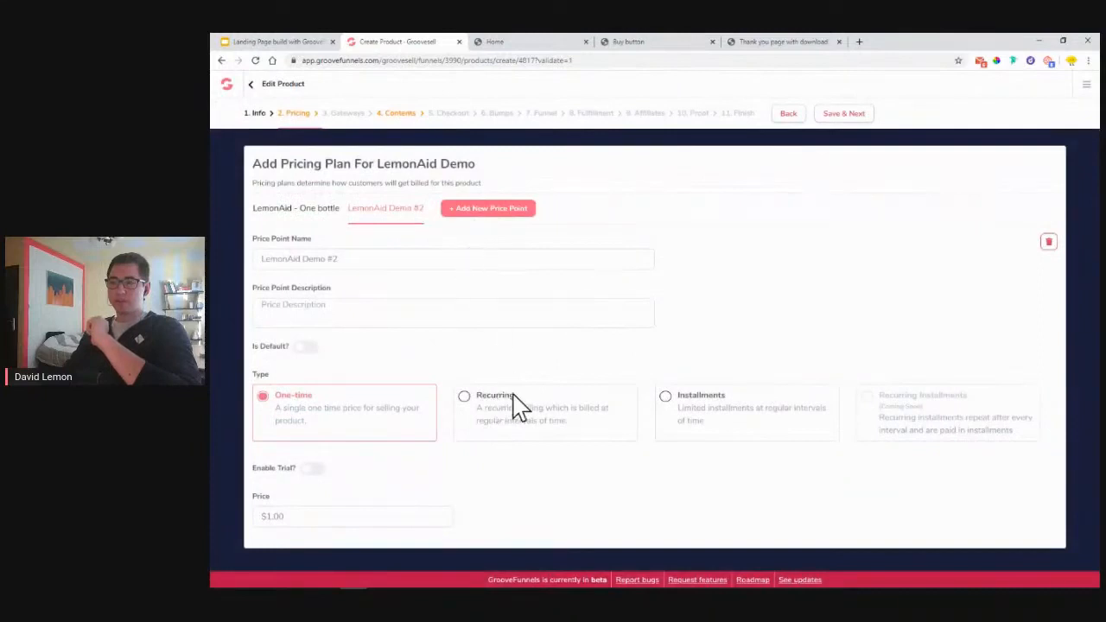
# - Rename the second price point to 'LemonAid Subscription' and begin its 'weekly delivery' description
pyautogui.moveTo(395, 264); pyautogui.dragTo(307, 257)
pyautogui.write('Subs')
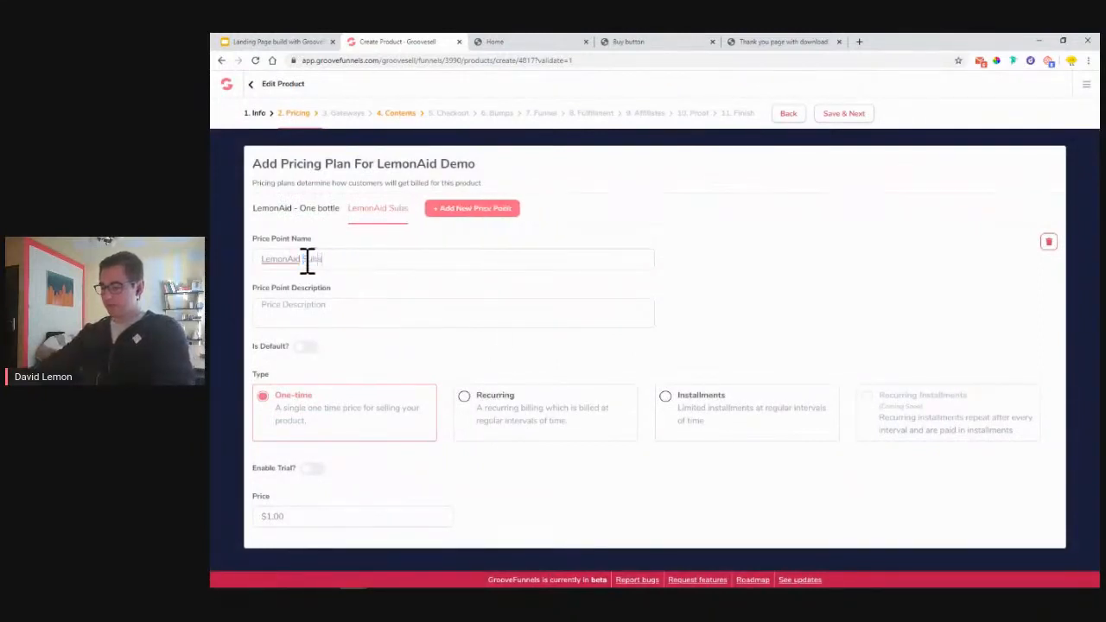
pyautogui.write('cri')
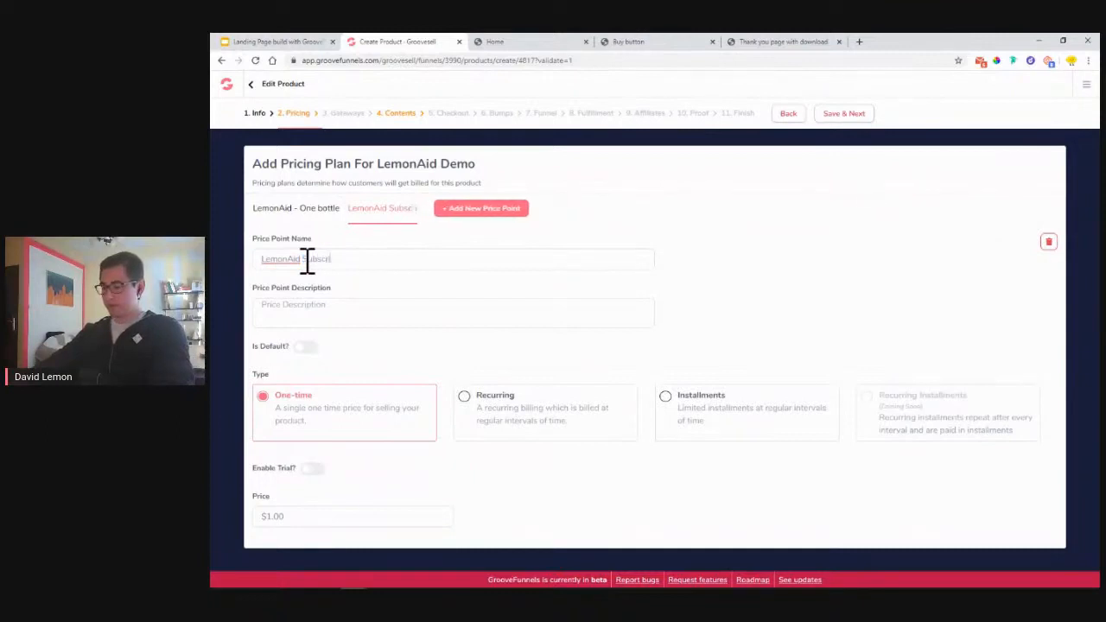
pyautogui.write('pt')
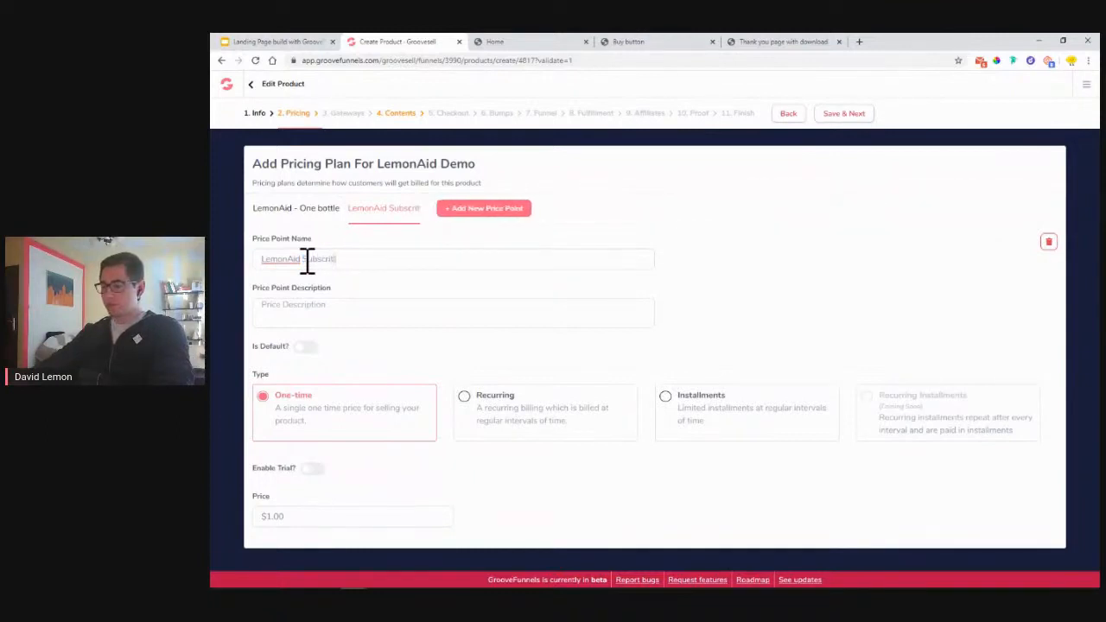
pyautogui.write('ion')
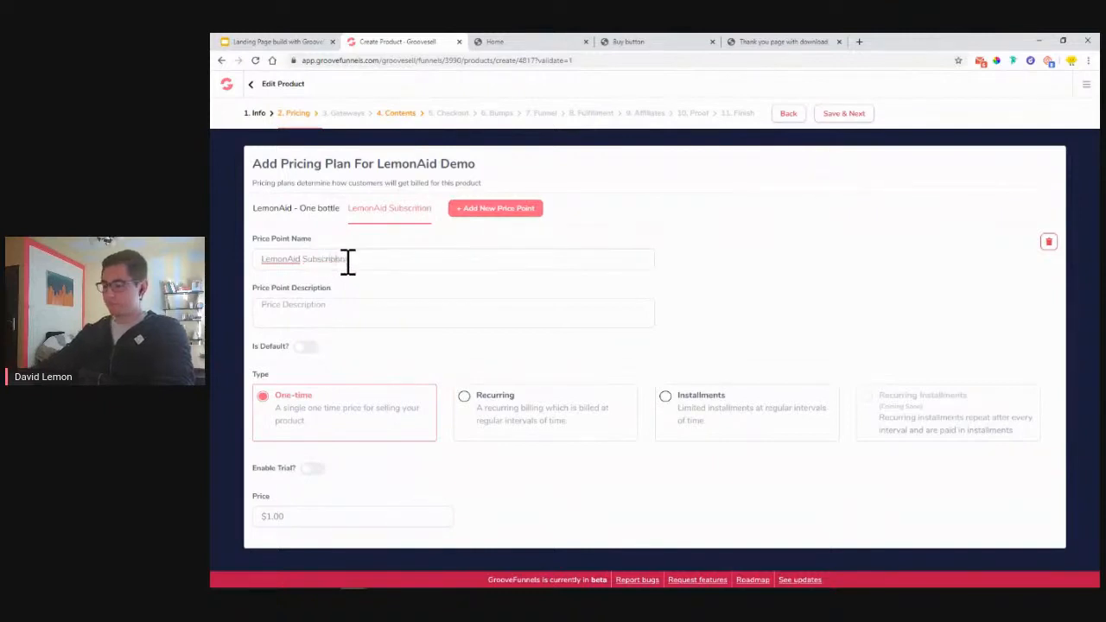
pyautogui.click(391, 324)
pyautogui.write('we')
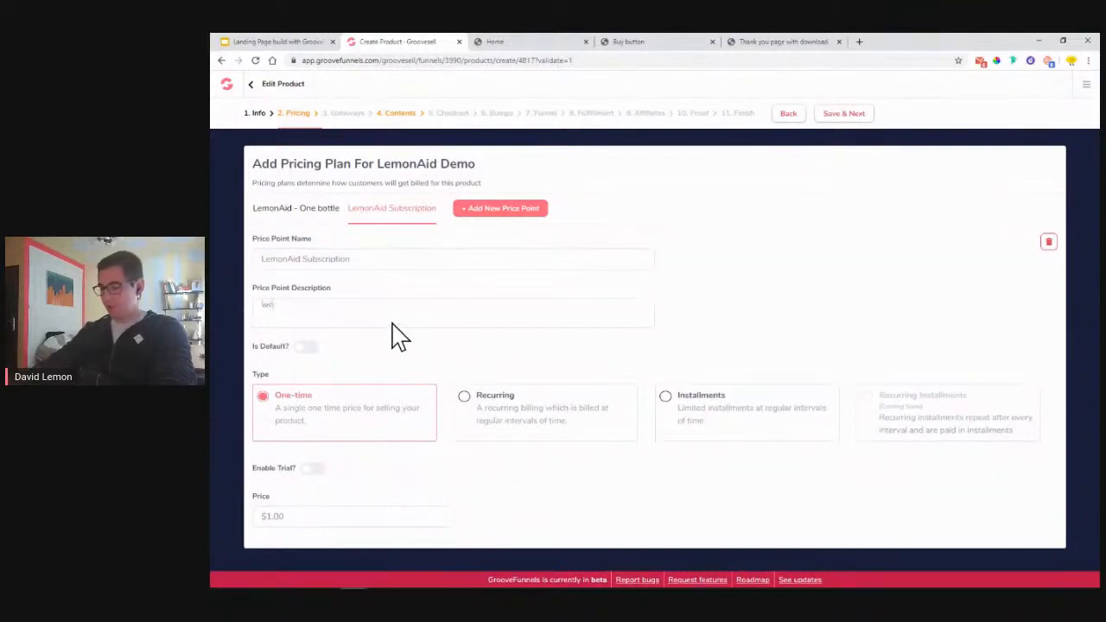
pyautogui.write('ekly delivery of lemonaid')
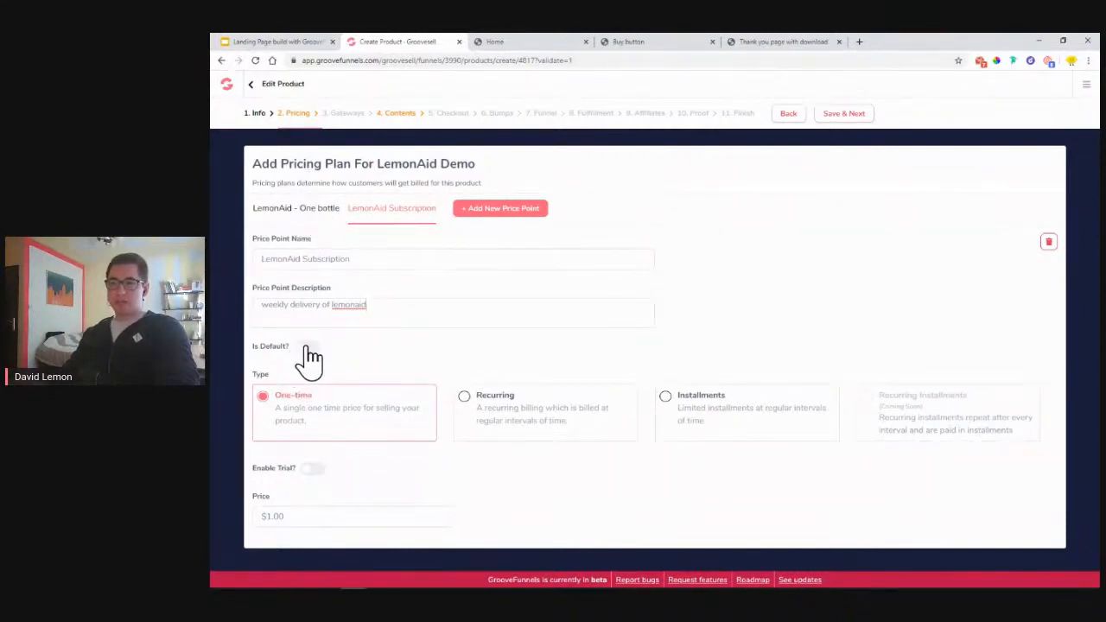
# - Make LemonAid Subscription a recurring $1.50 payment billed Weekly
pyautogui.click(465, 398)
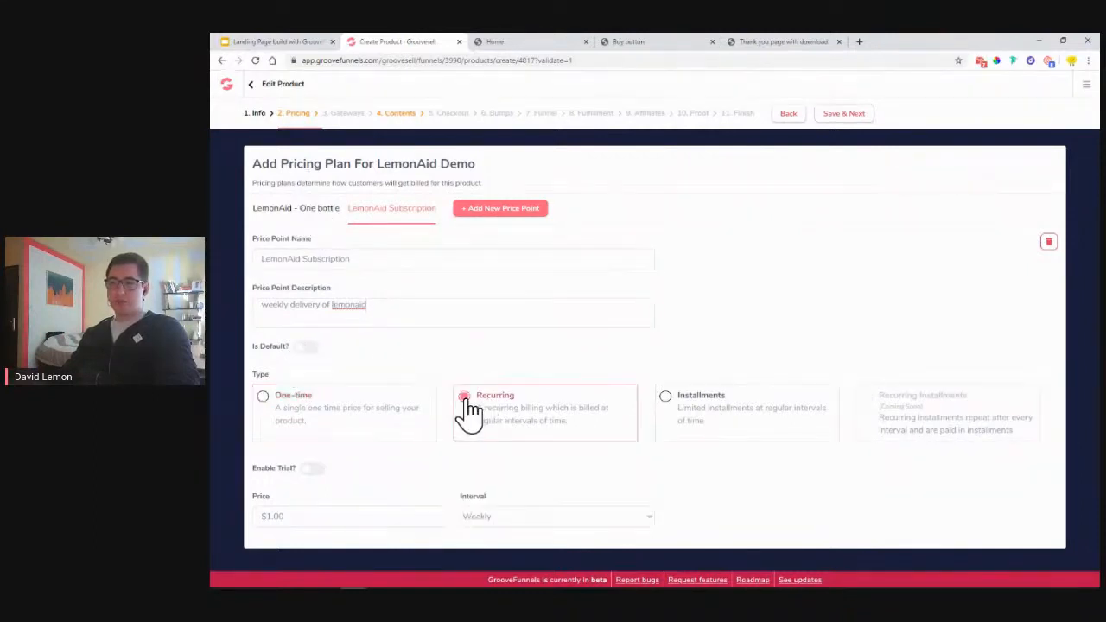
pyautogui.click(284, 516)
pyautogui.write('1')
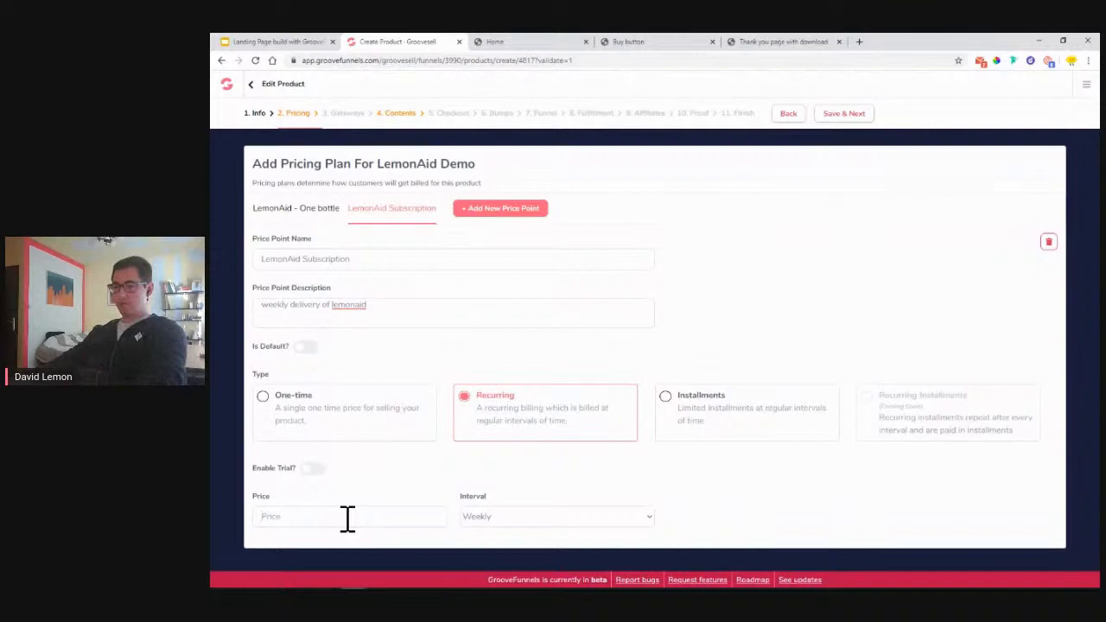
pyautogui.write('.5')
pyautogui.click(513, 520)
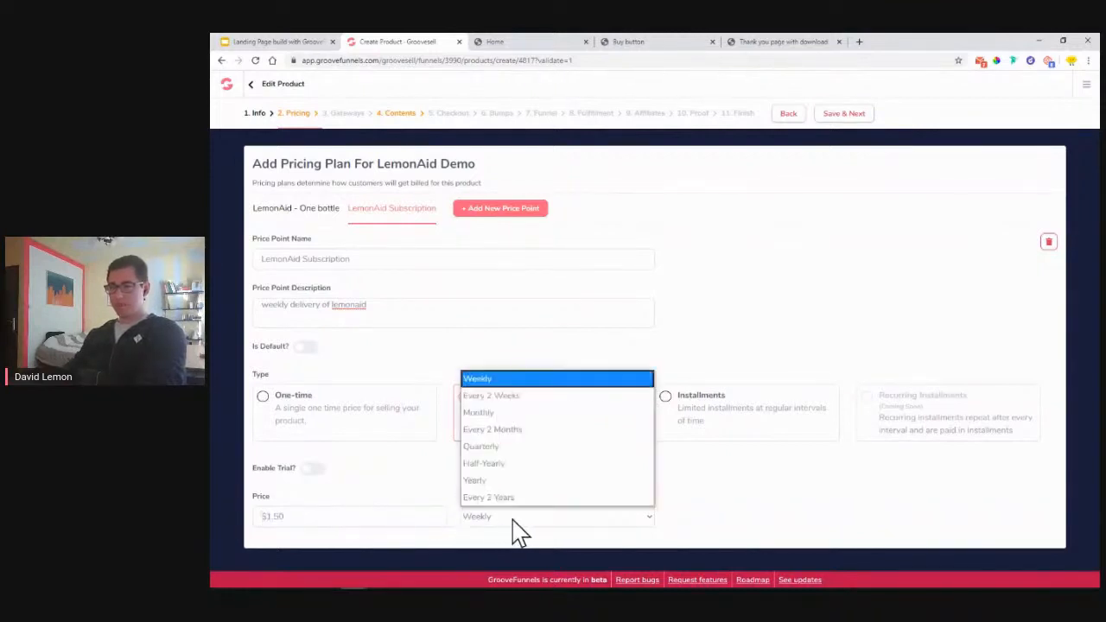
pyautogui.click(501, 380)
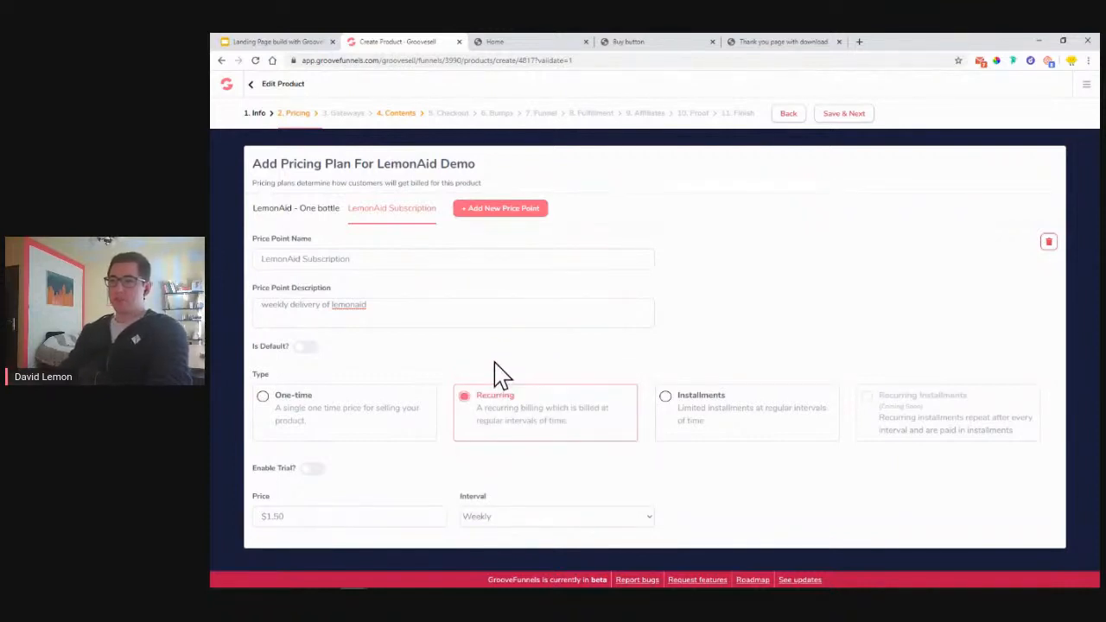
# - Discard an extra third price point and save pricing to reach Payment Gateways
pyautogui.click(498, 210)
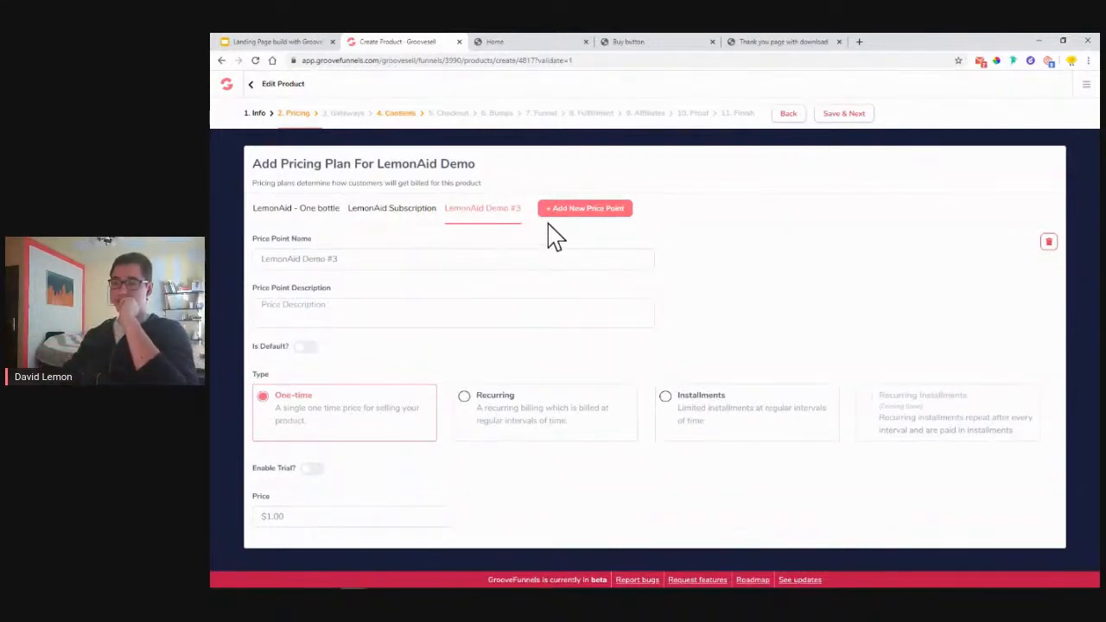
pyautogui.click(1049, 242)
pyautogui.click(640, 399)
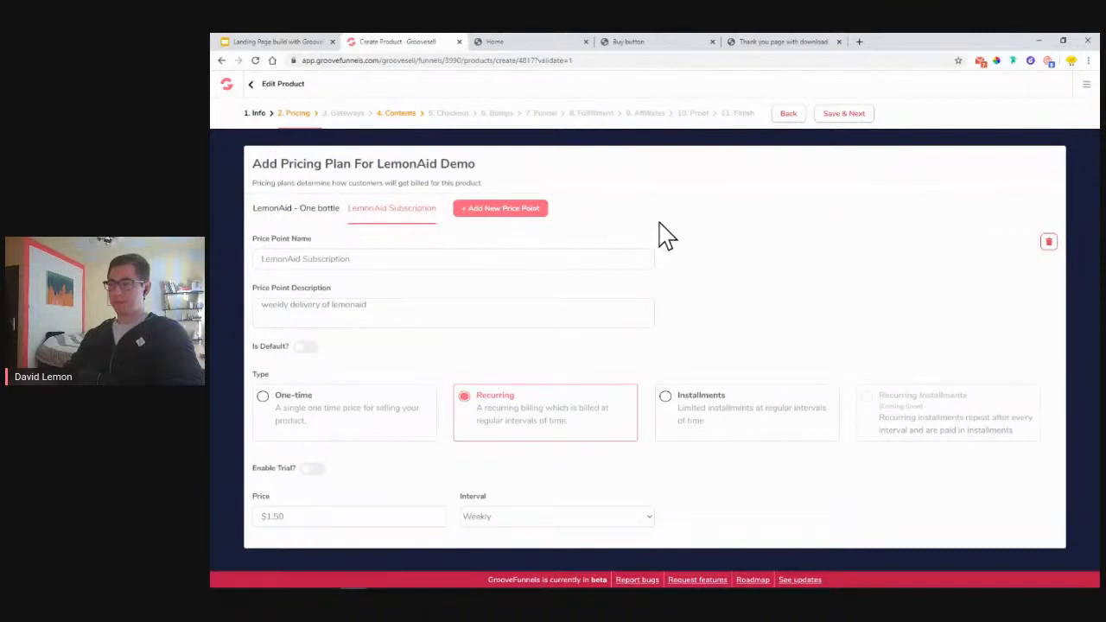
pyautogui.click(855, 119)
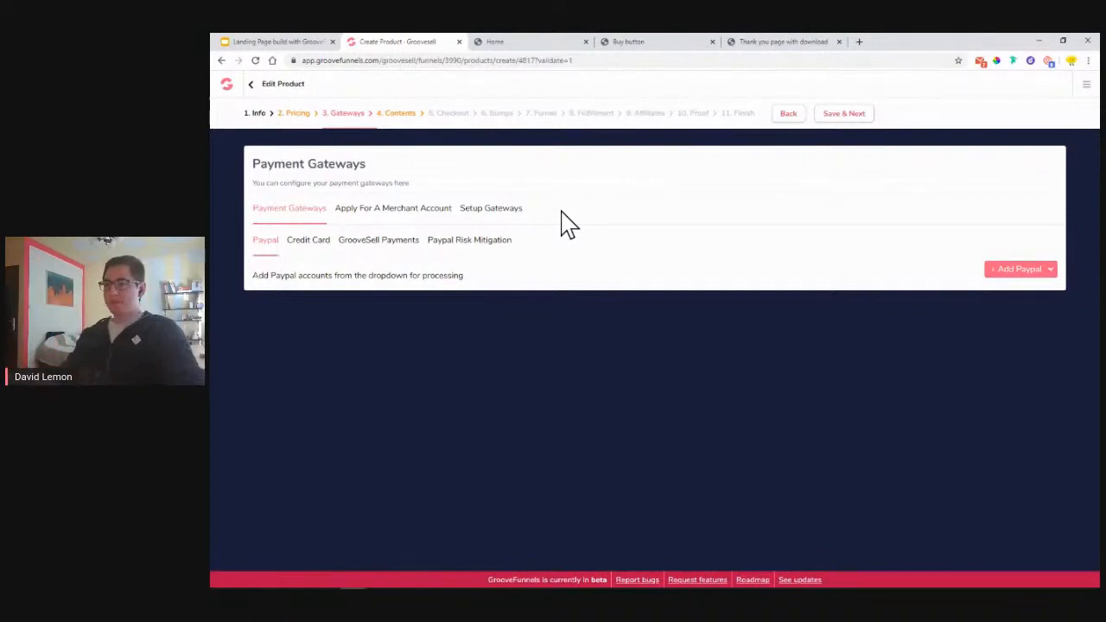
# - Show the payment gateways available to add, and open a new blank browser tab beside GrooveSell
pyautogui.click(491, 211)
pyautogui.click(1000, 244)
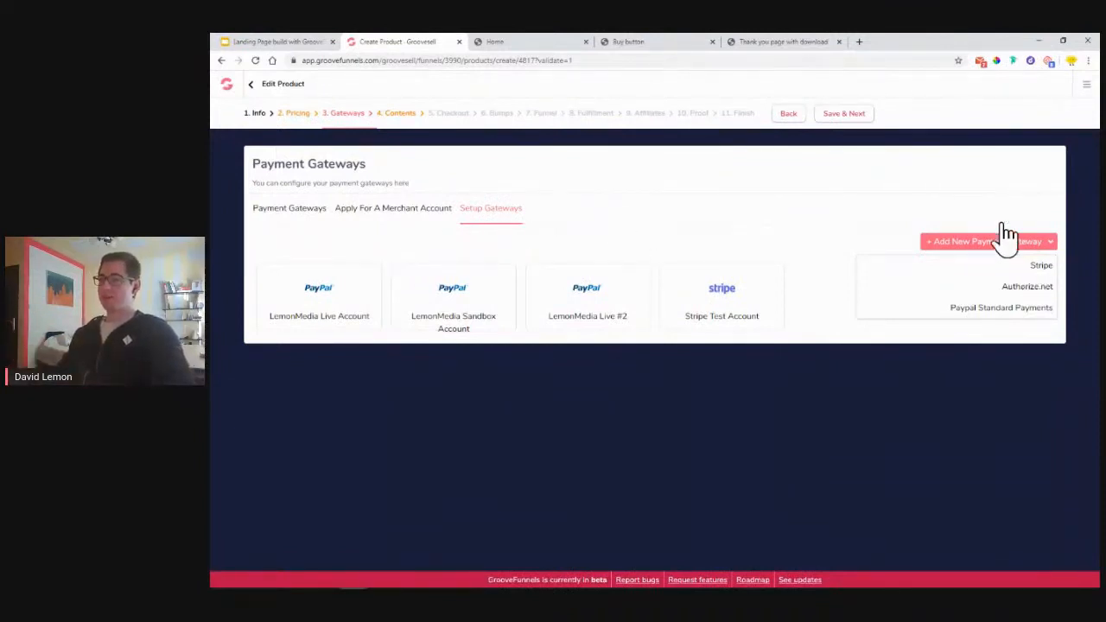
pyautogui.click(859, 43)
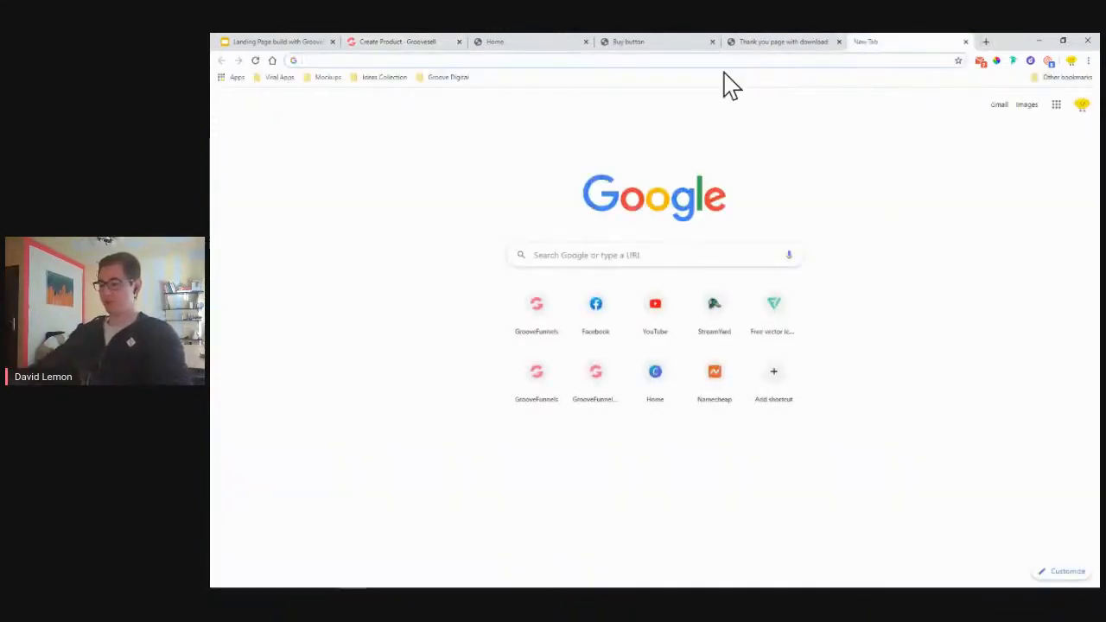
# - Search Google for 'stripe' and sign in to the LemonAid account's Stripe test dashboard
pyautogui.write('stripe')
pyautogui.press('Return')
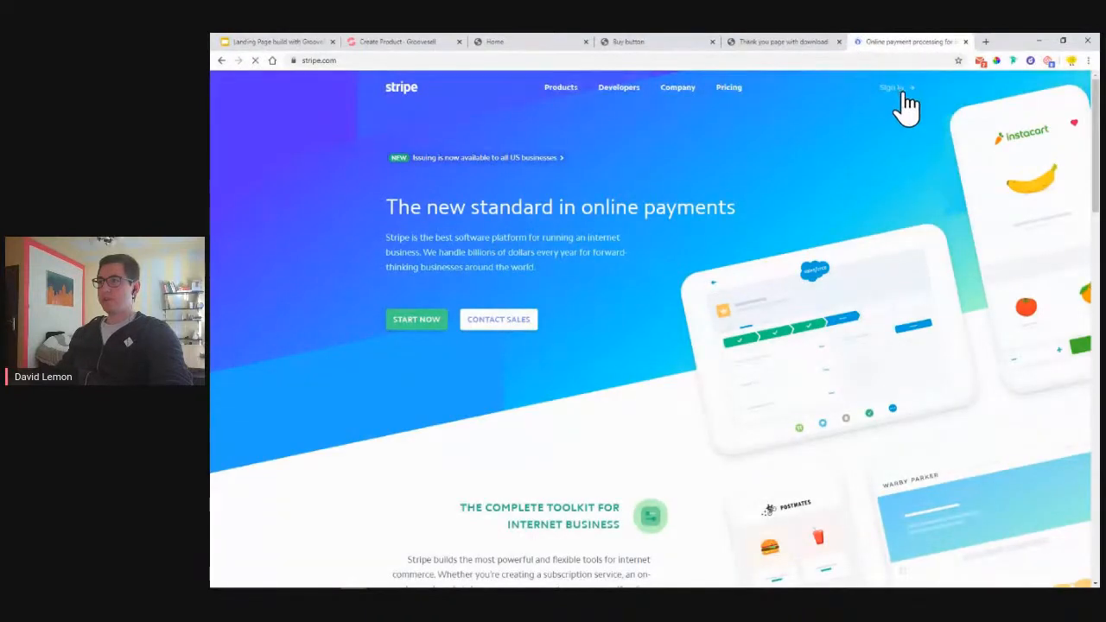
pyautogui.click(903, 94)
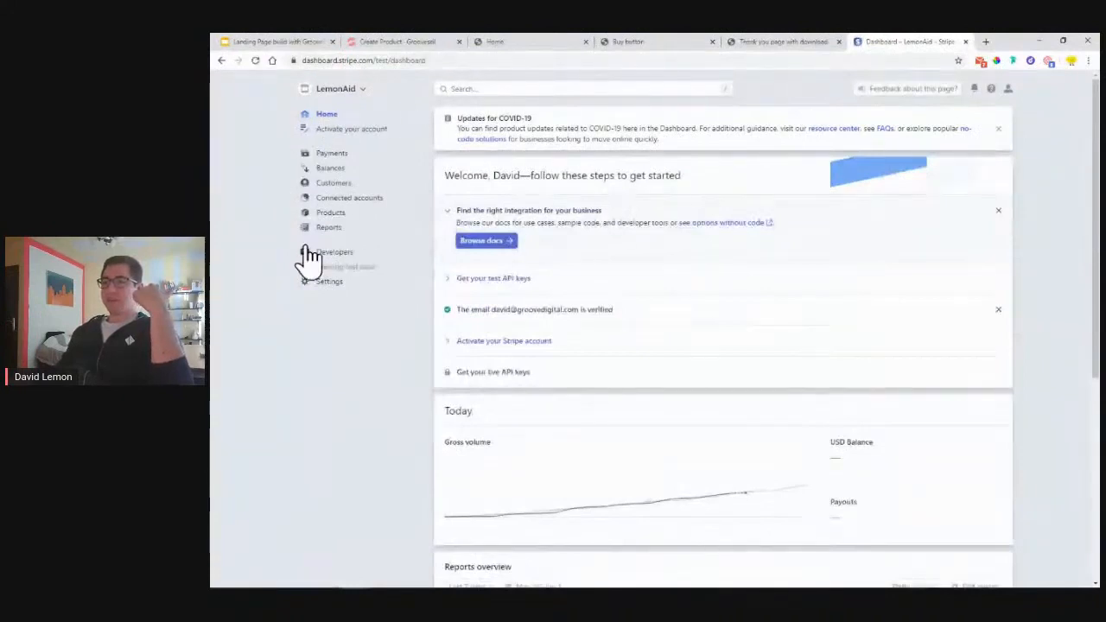
pyautogui.scroll(-3, 383, 203)
pyautogui.scroll(3, 393, 227)
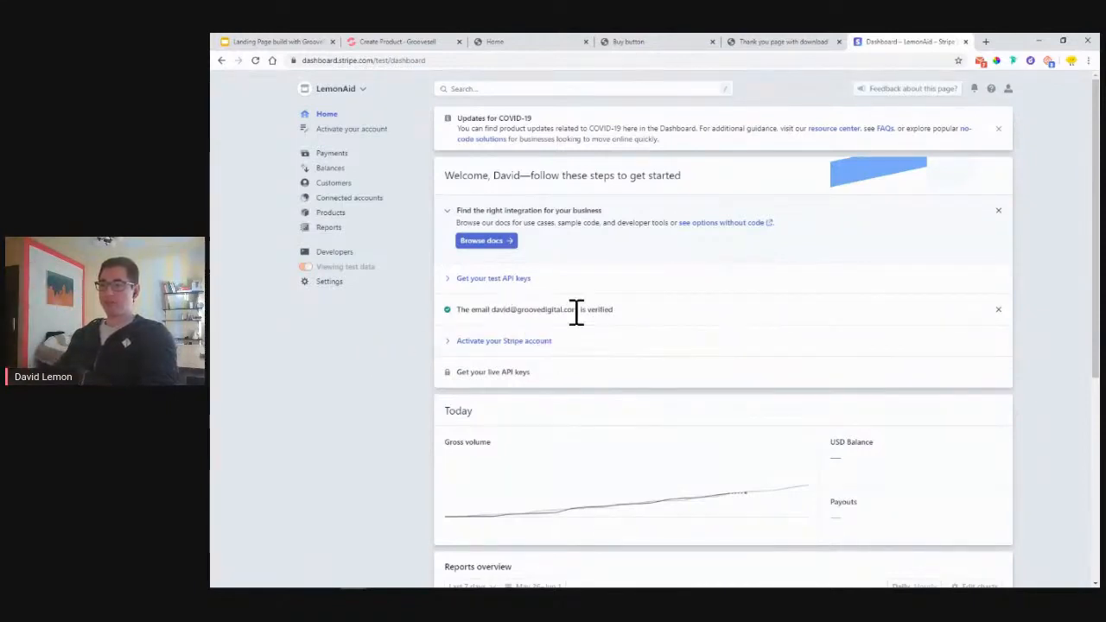
pyautogui.moveTo(492, 312); pyautogui.dragTo(579, 311)
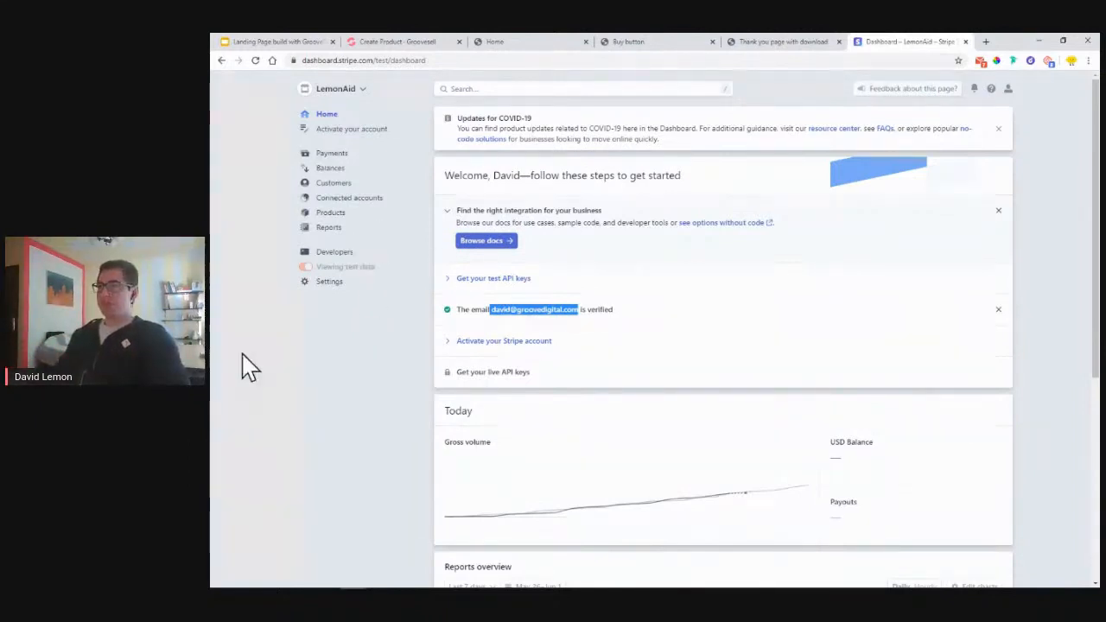
# - Copy the test publishable key from Stripe's Developers > API keys page and return to GrooveSell
pyautogui.click(337, 258)
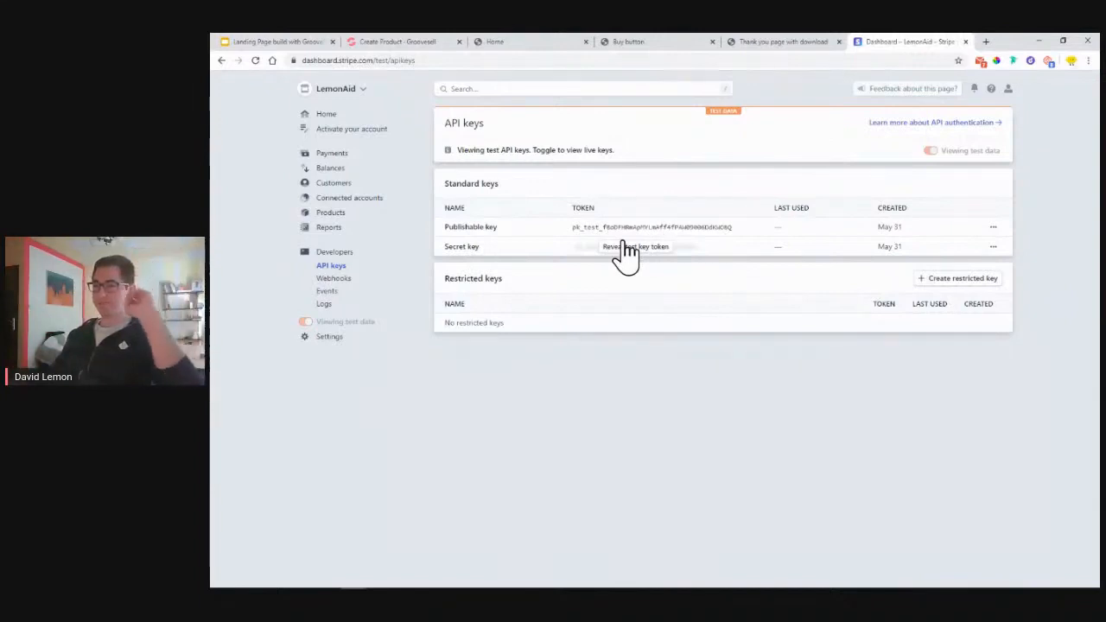
pyautogui.doubleClick(622, 227)
pyautogui.rightClick(623, 226)
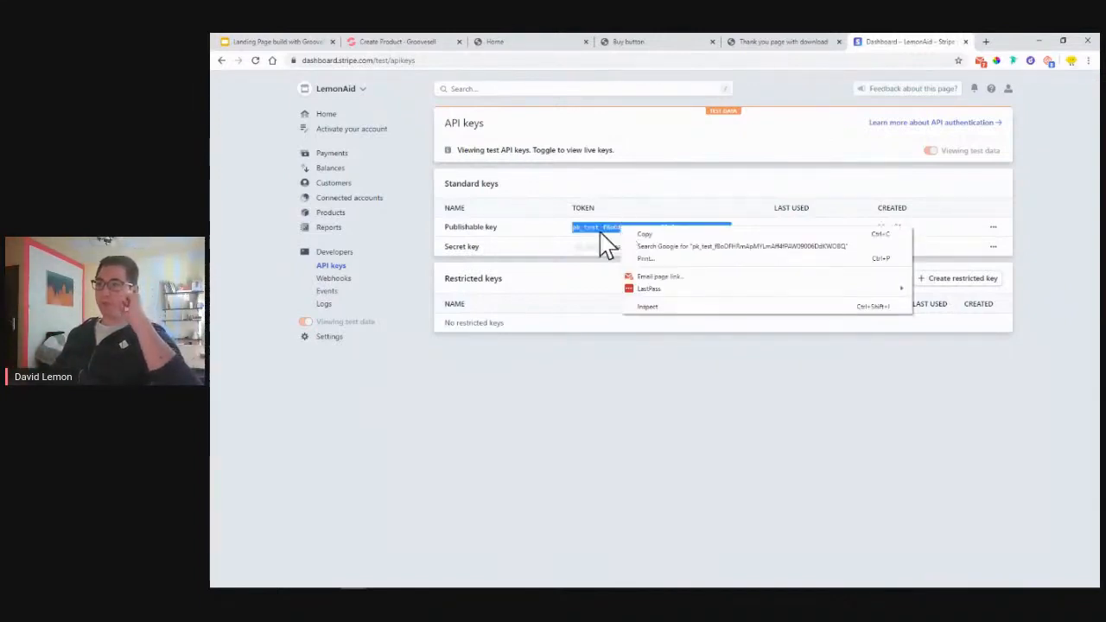
pyautogui.click(650, 235)
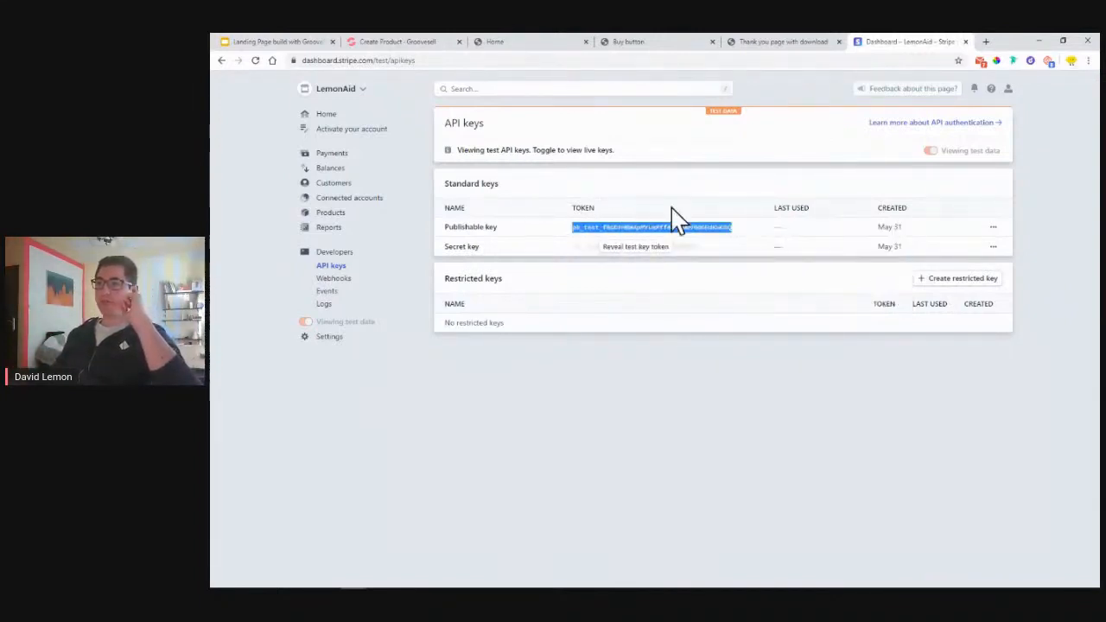
pyautogui.click(417, 43)
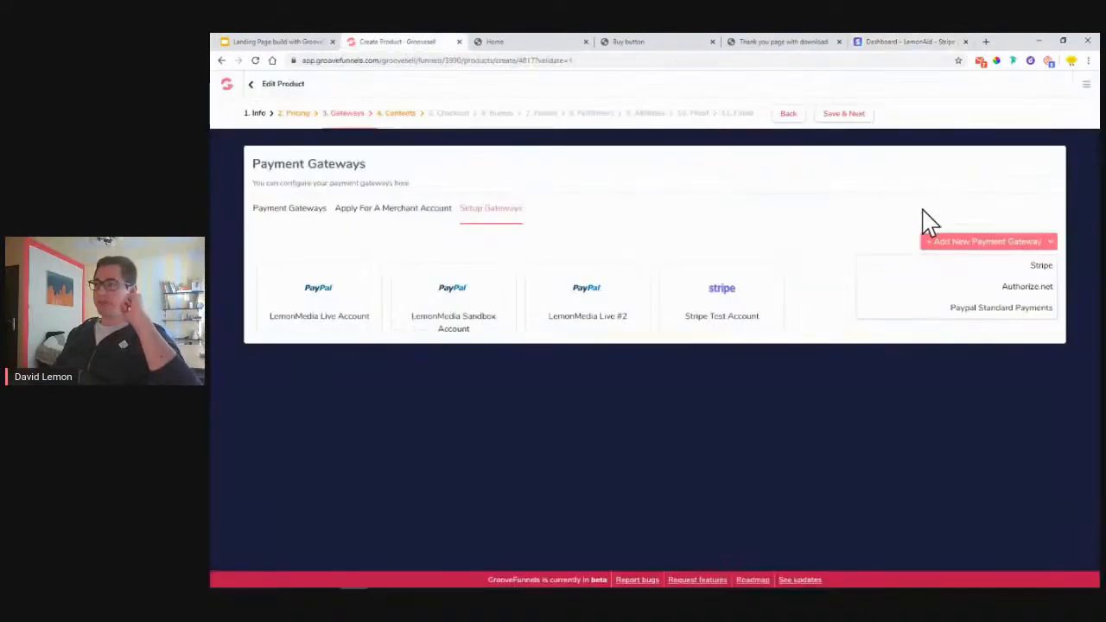
# - Add a Stripe gateway named 'Stripe Demo2', paste the publishable key, and go back to Stripe
pyautogui.click(1044, 267)
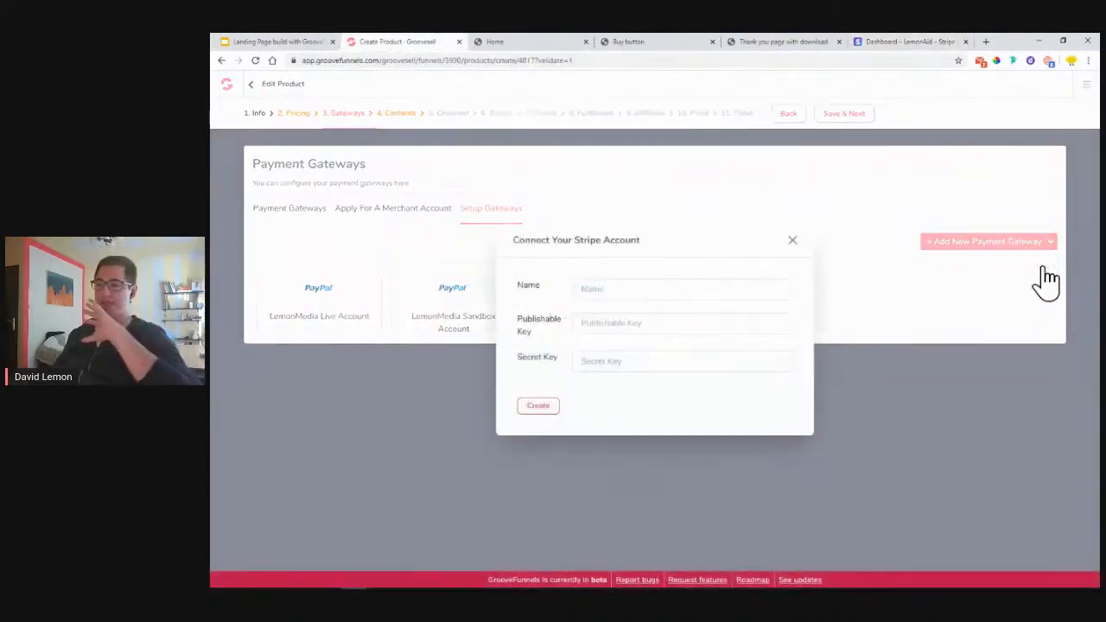
pyautogui.click(713, 295)
pyautogui.write('Str')
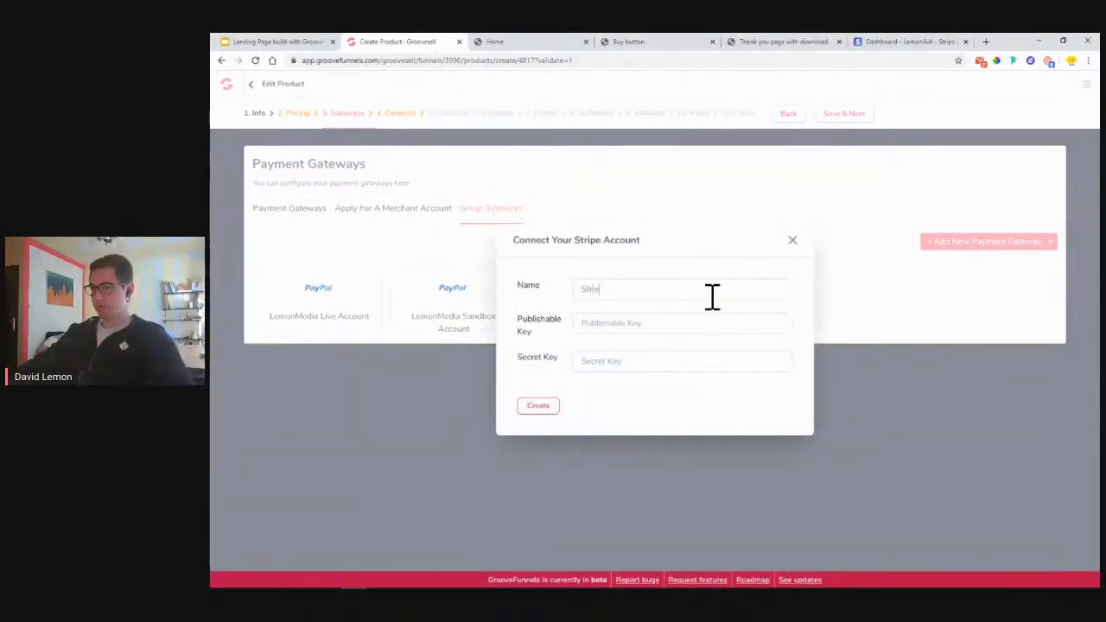
pyautogui.write('ipe Demo')
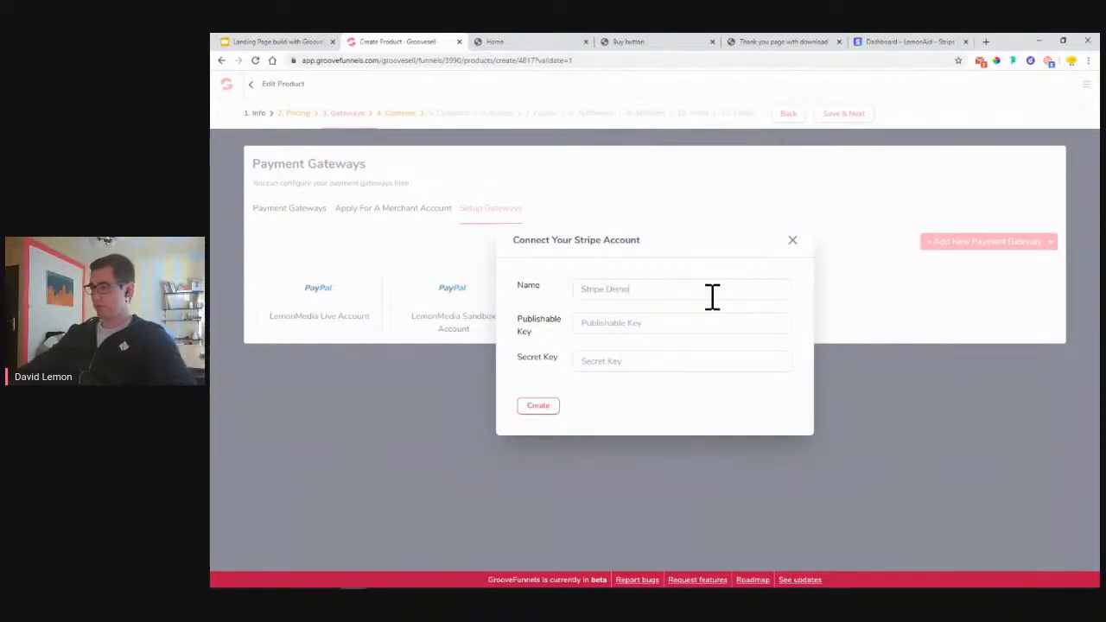
pyautogui.write('2')
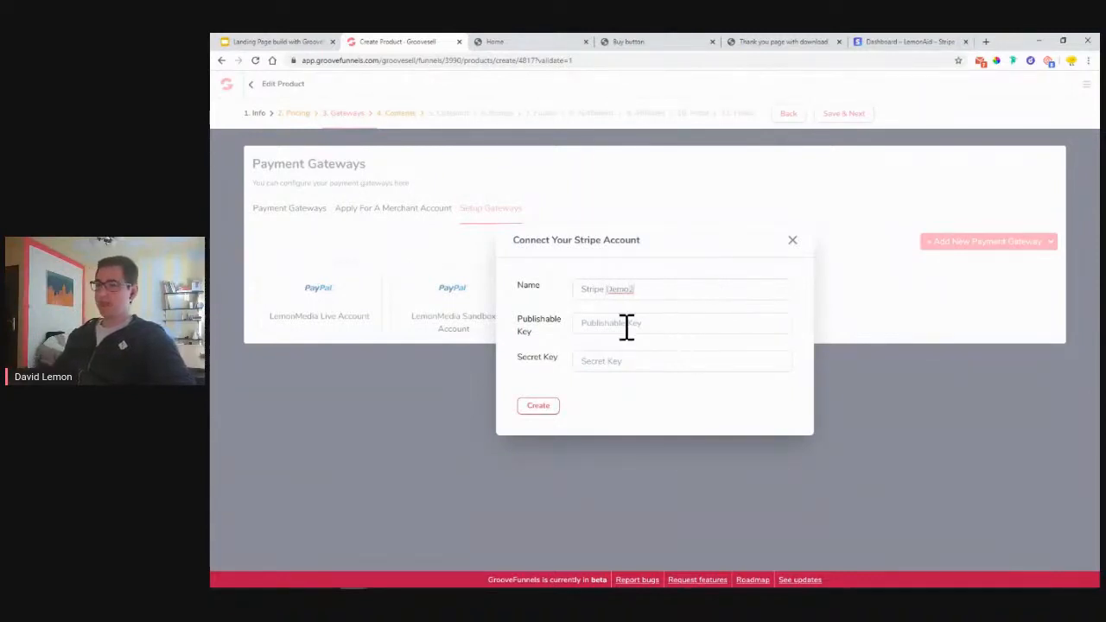
pyautogui.rightClick(632, 320)
pyautogui.click(667, 406)
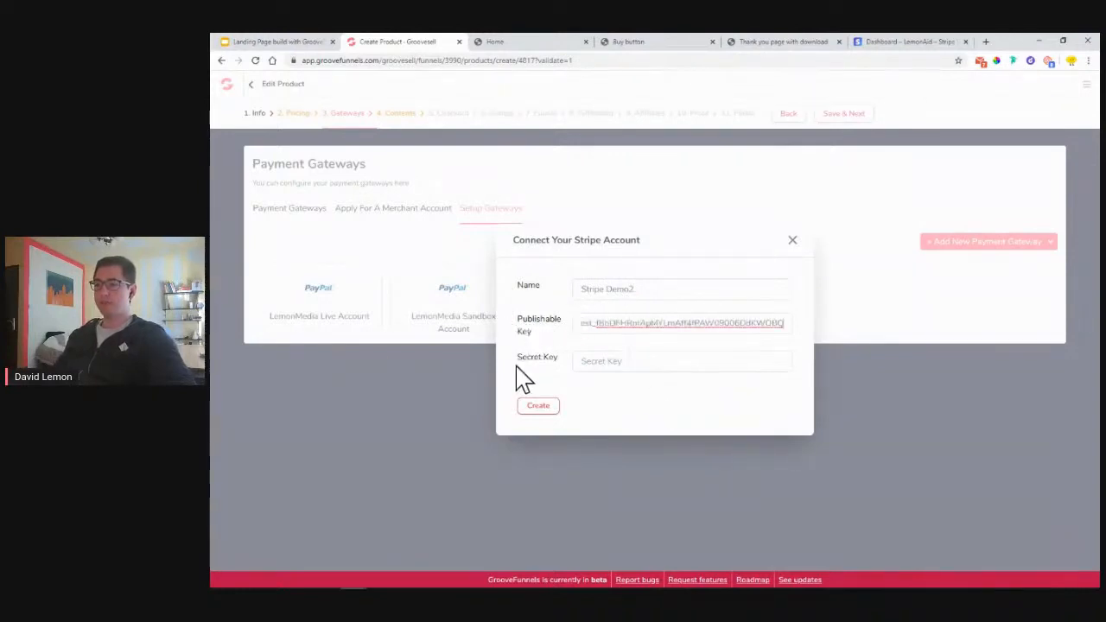
pyautogui.click(876, 43)
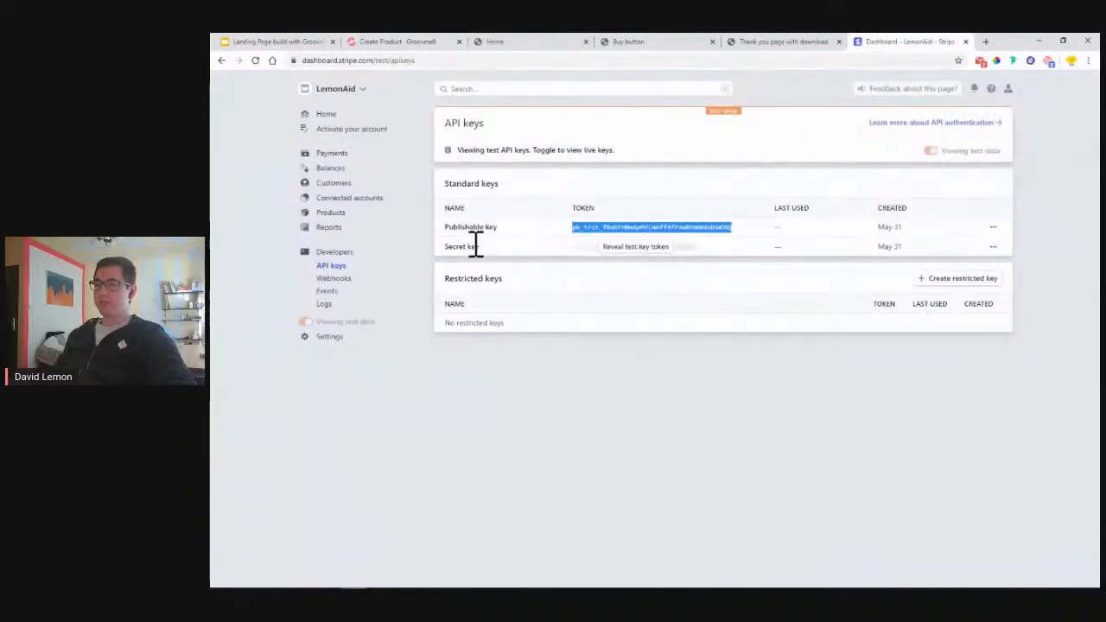
# - Try to reveal Stripe's secret test key through password confirmation, retry after the failure, and return to GrooveSell
pyautogui.click(635, 249)
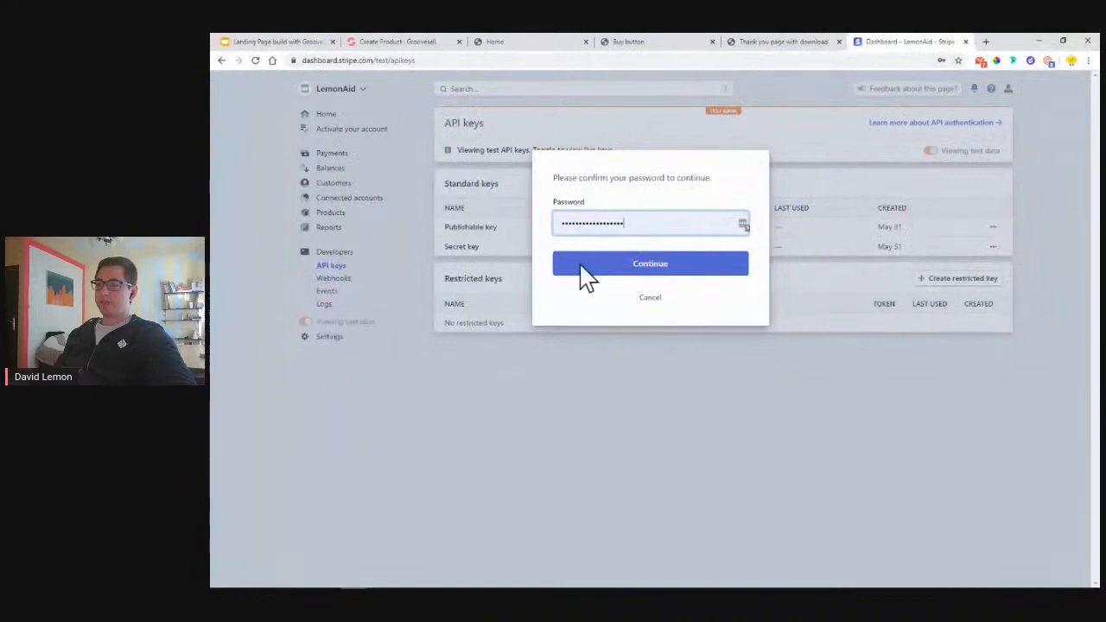
pyautogui.click(620, 266)
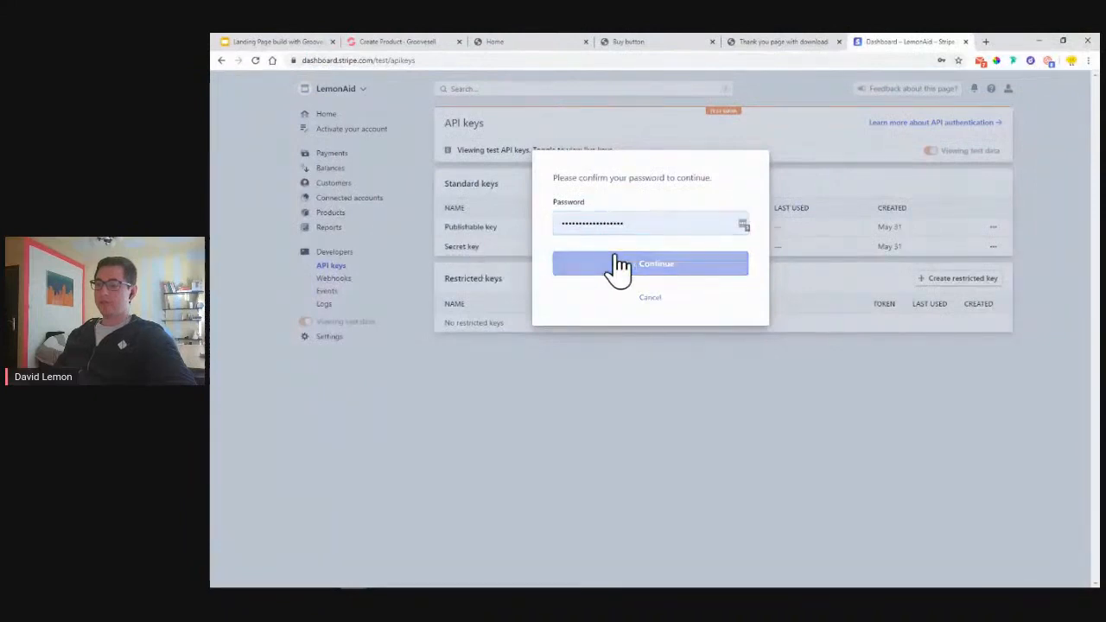
pyautogui.click(744, 226)
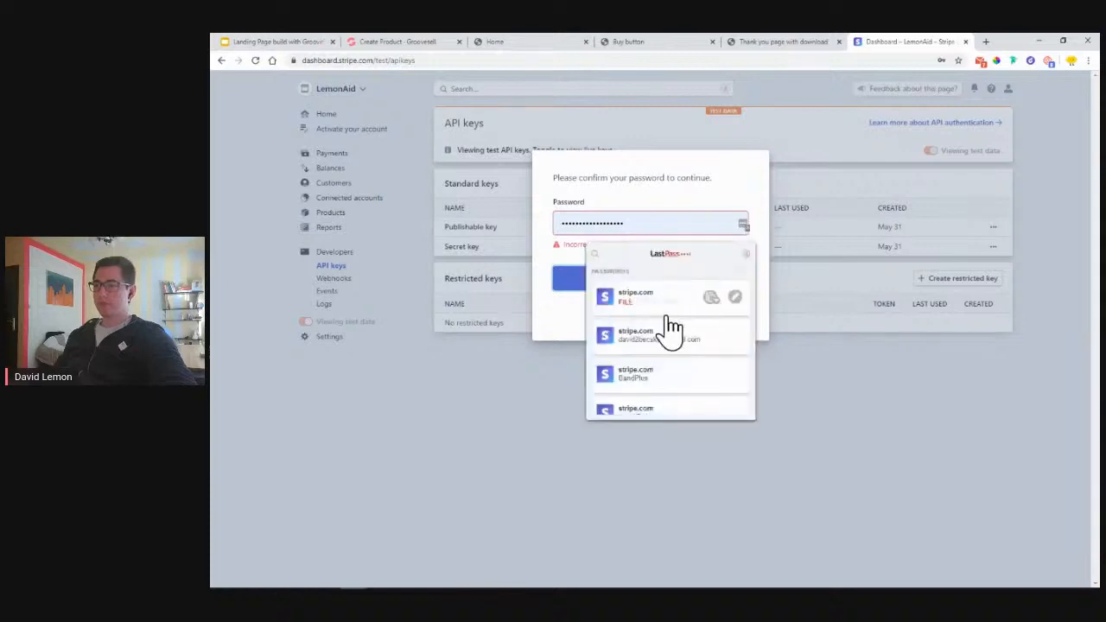
pyautogui.scroll(-3, 682, 354)
pyautogui.scroll(1, 674, 322)
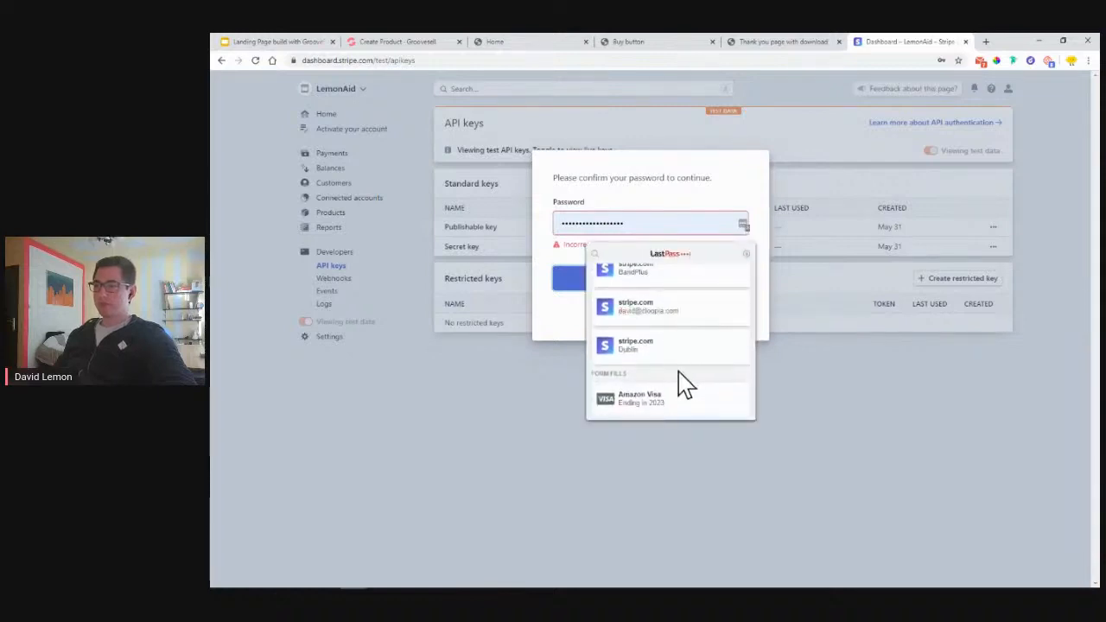
pyautogui.scroll(5, 679, 377)
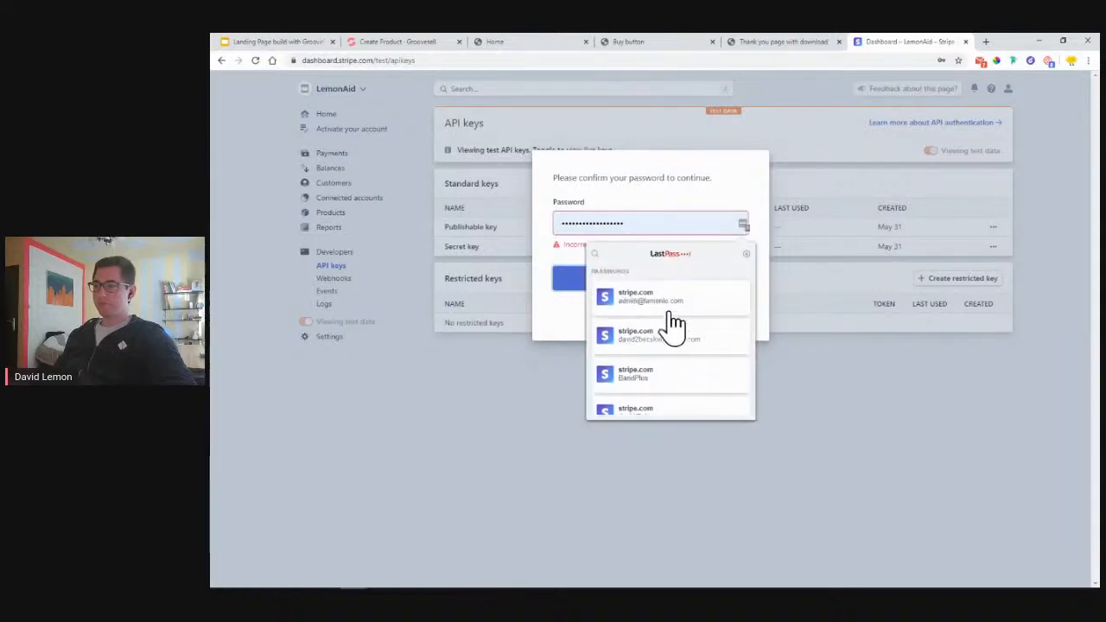
pyautogui.scroll(-3, 684, 320)
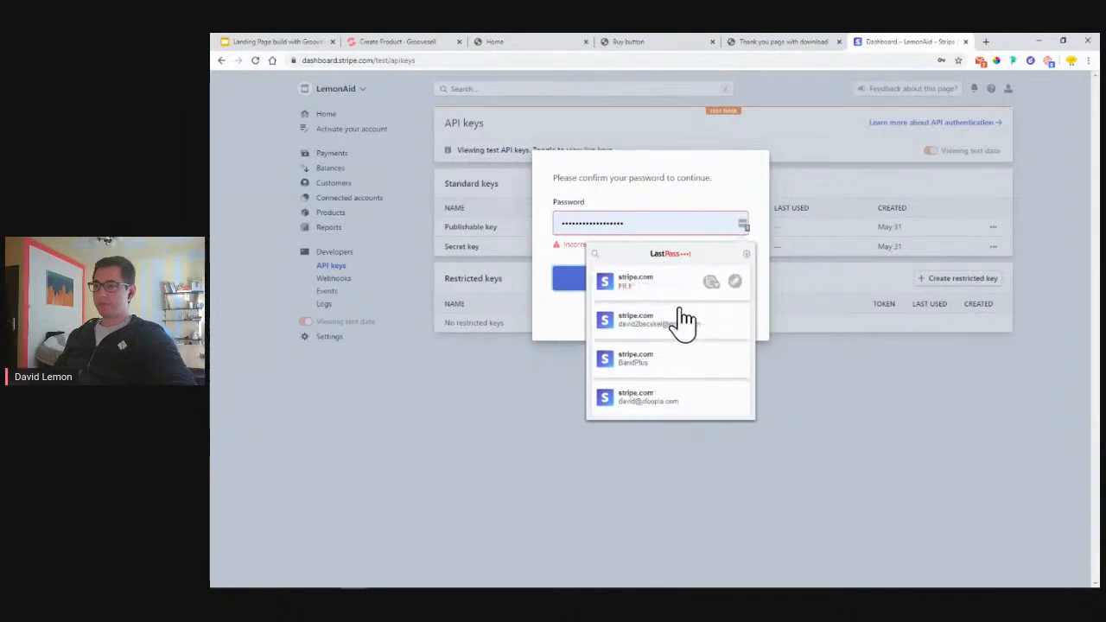
pyautogui.click(702, 188)
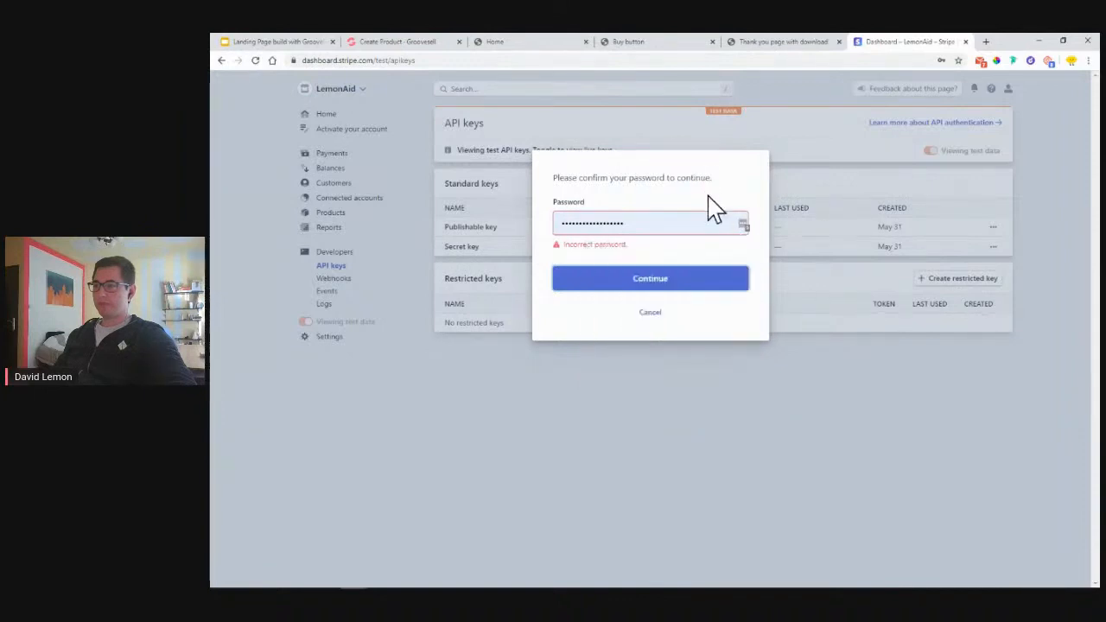
pyautogui.click(685, 275)
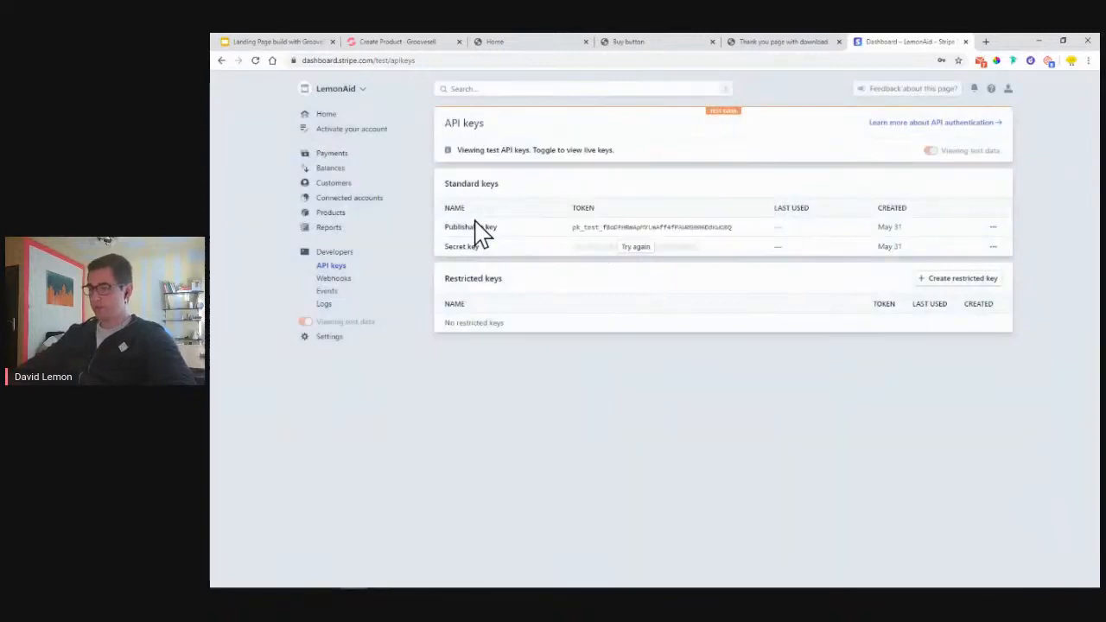
pyautogui.click(629, 249)
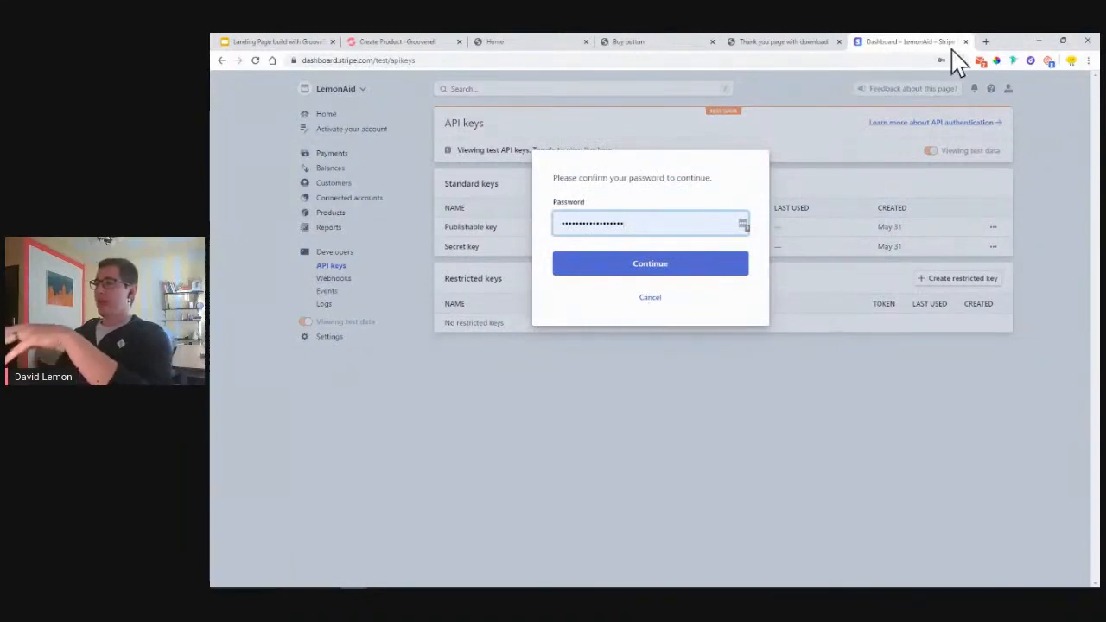
pyautogui.click(364, 42)
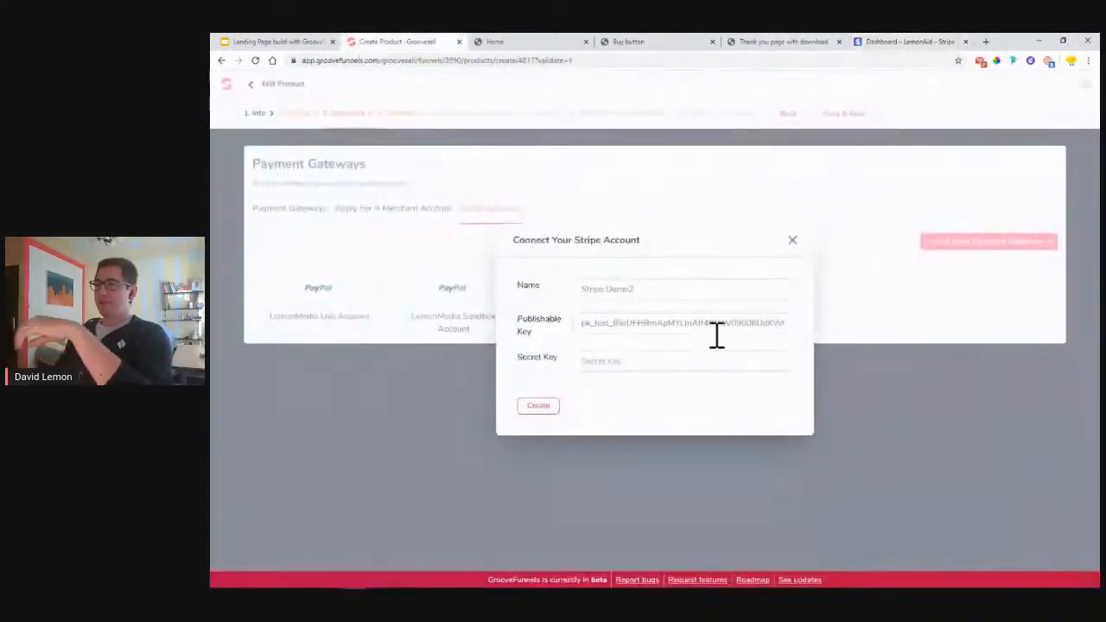
# - Close the Connect Your Stripe Account form without saving
pyautogui.click(792, 241)
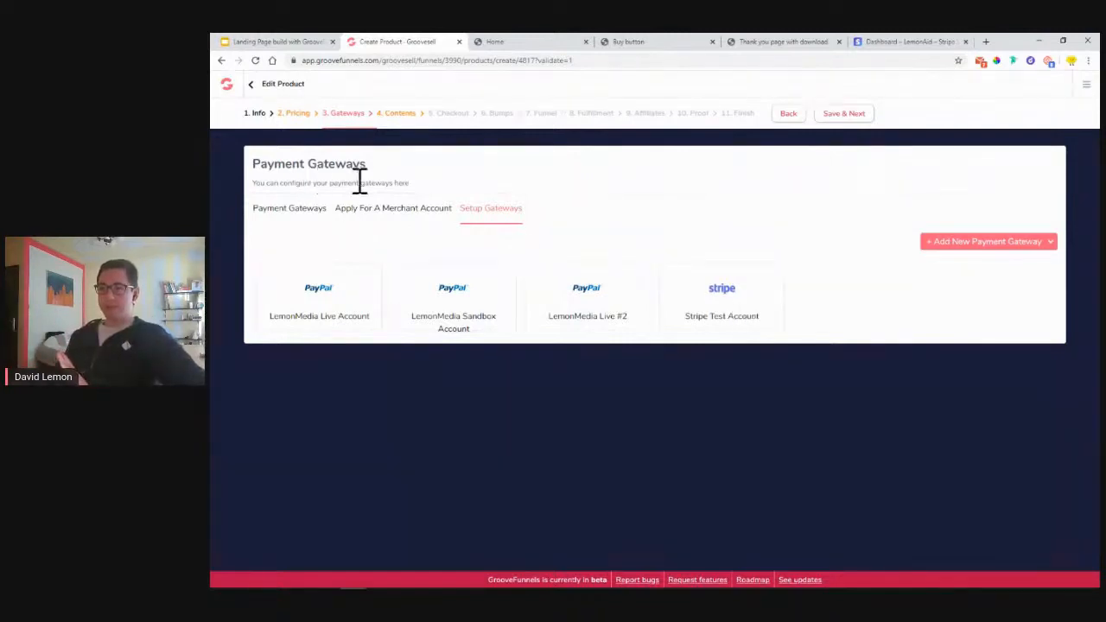
# - Add Stripe Test Account as the product's Credit Card gateway
pyautogui.click(268, 212)
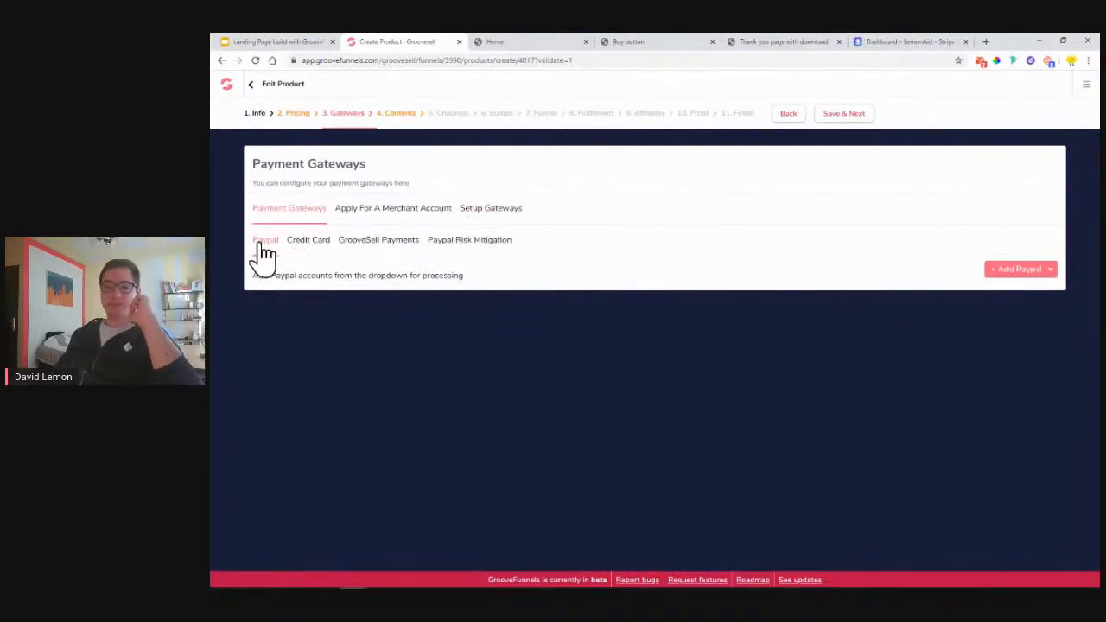
pyautogui.click(297, 249)
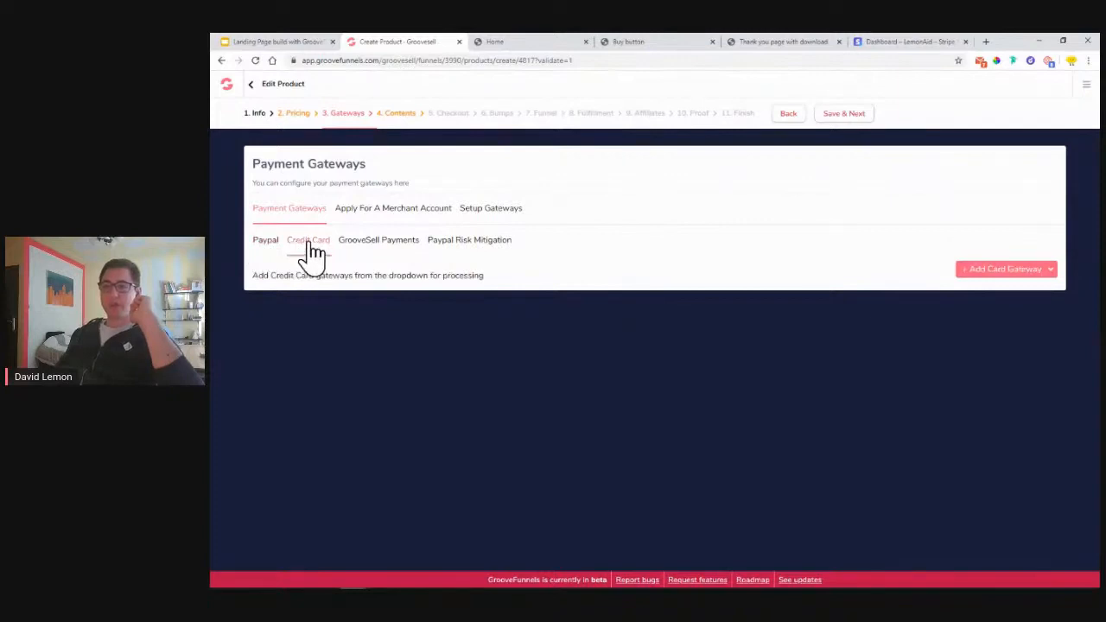
pyautogui.click(991, 278)
pyautogui.click(996, 297)
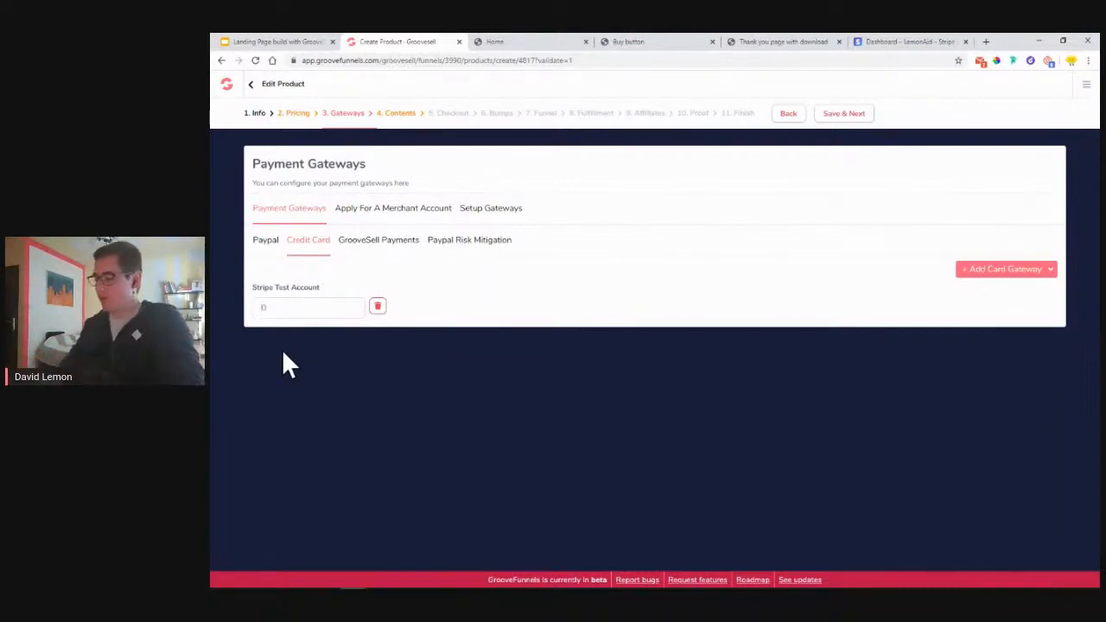
# - Enter 100 for the Stripe Test Account gateway and save to advance to Contents
pyautogui.write('100')
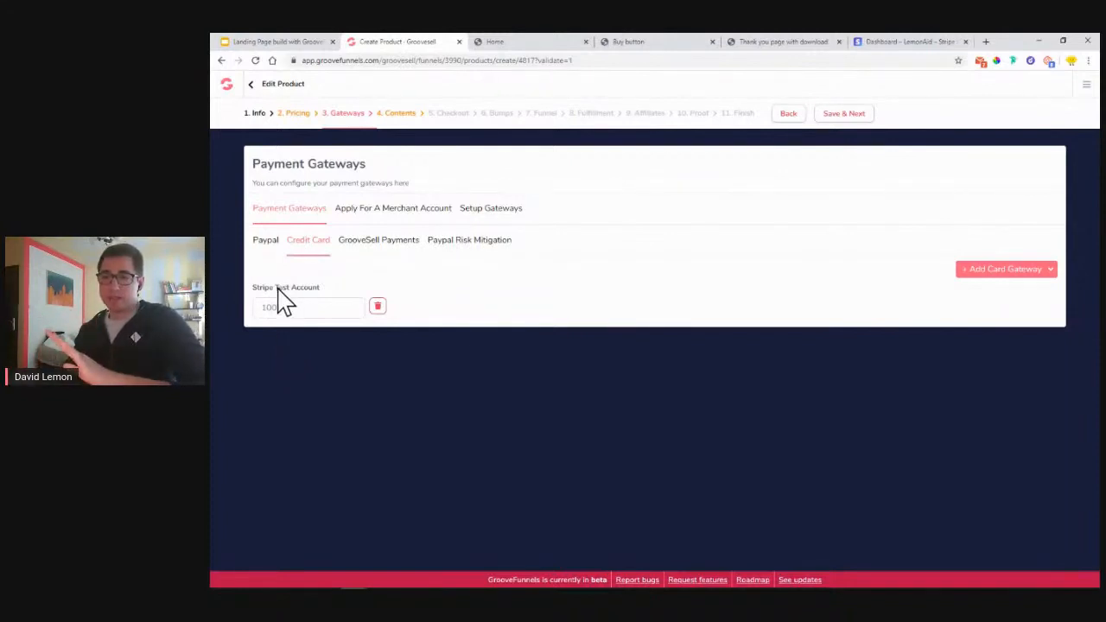
pyautogui.moveTo(279, 291); pyautogui.dragTo(318, 293)
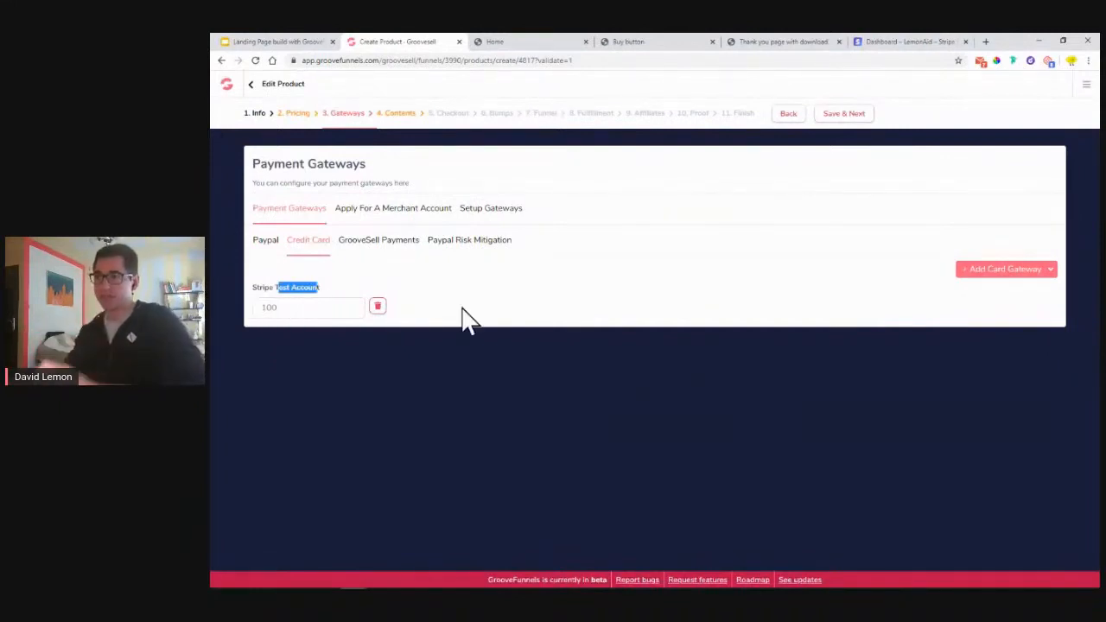
pyautogui.click(844, 114)
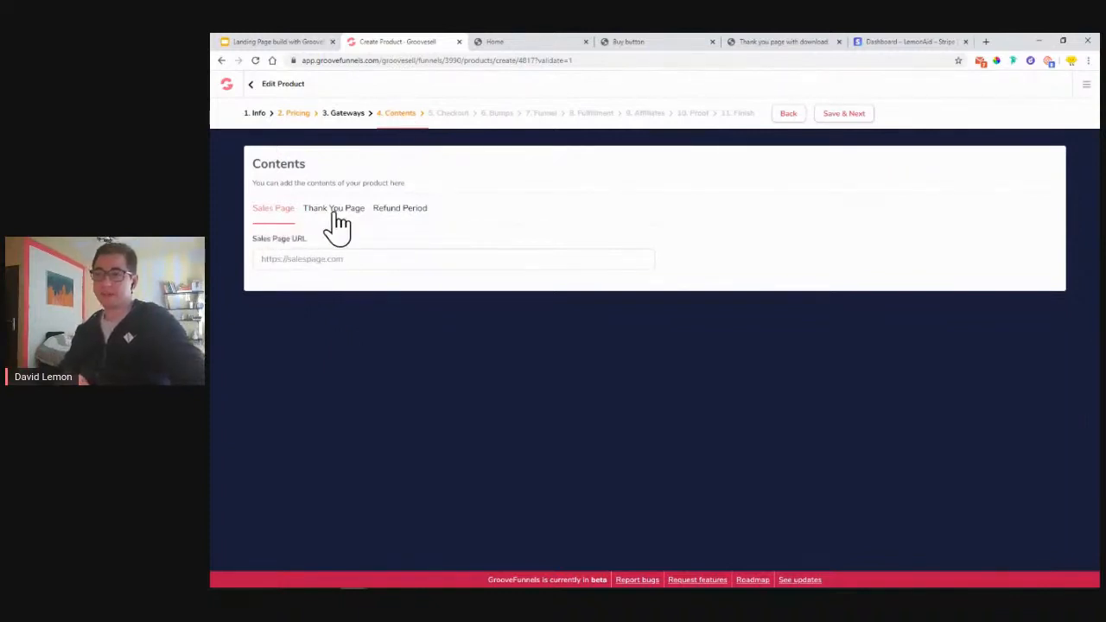
# - Clear the Sales Page URL field and open GrooveFunnels My Sites in a new tab
pyautogui.click(516, 43)
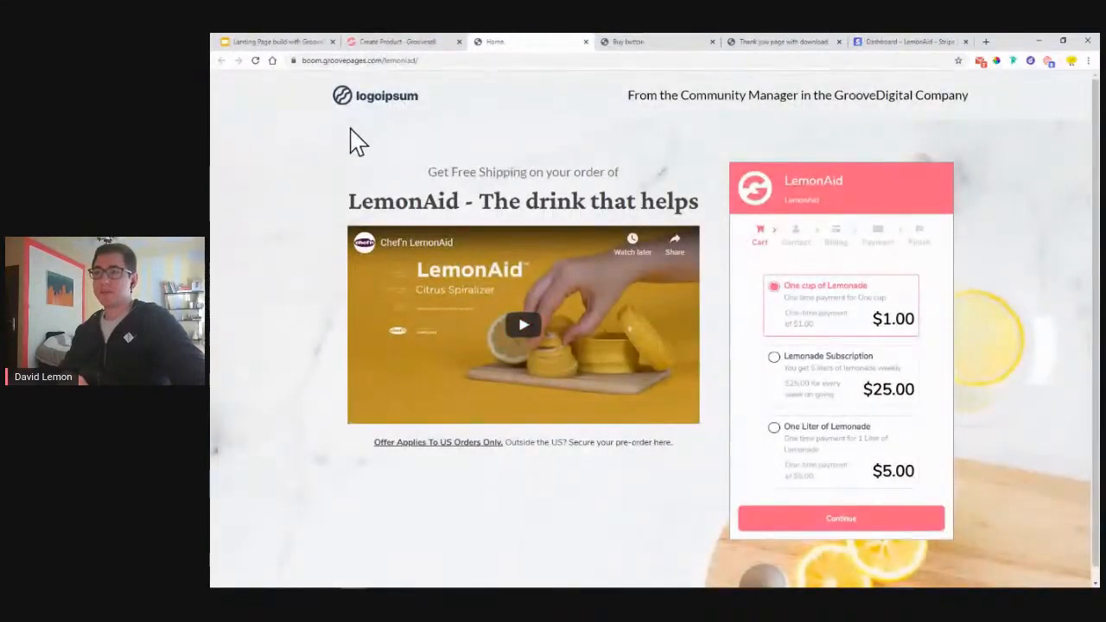
pyautogui.click(427, 42)
pyautogui.rightClick(337, 258)
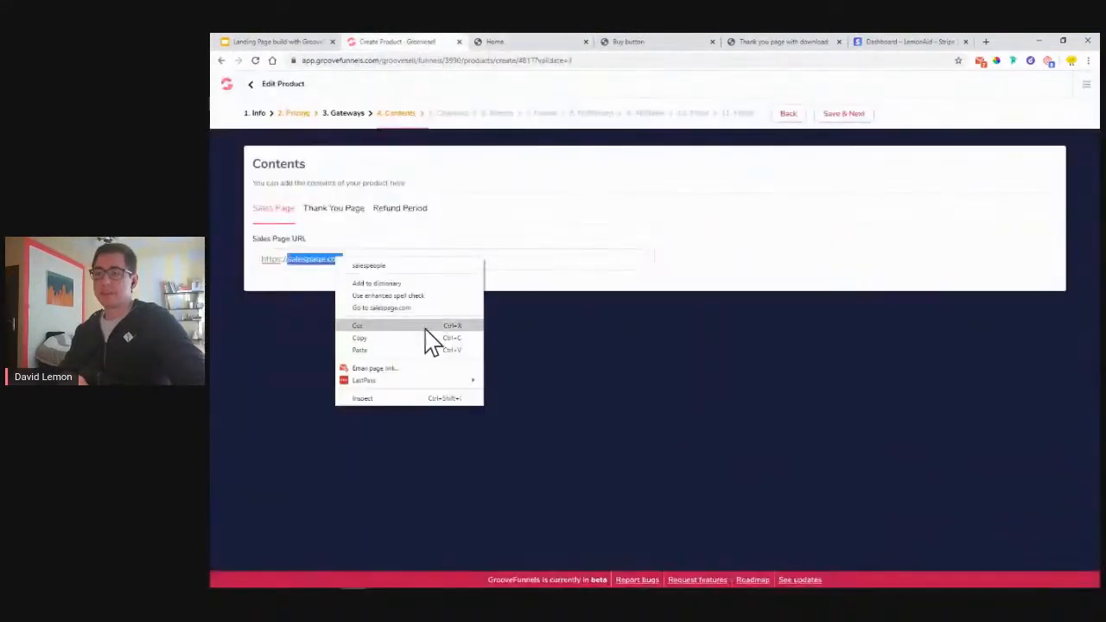
pyautogui.tripleClick(556, 263)
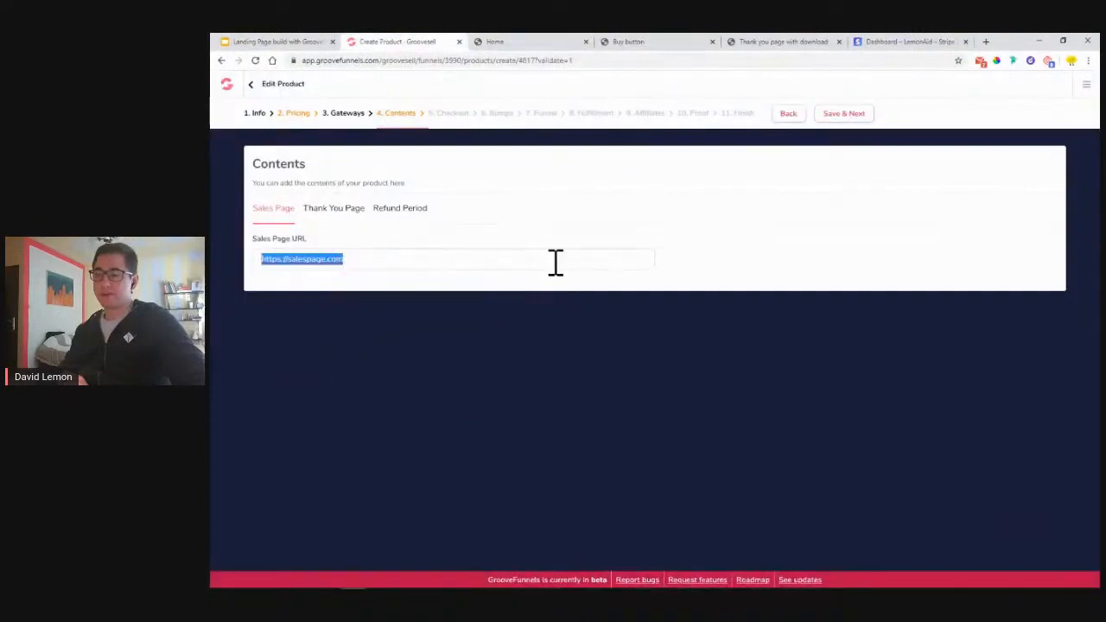
pyautogui.rightClick(429, 265)
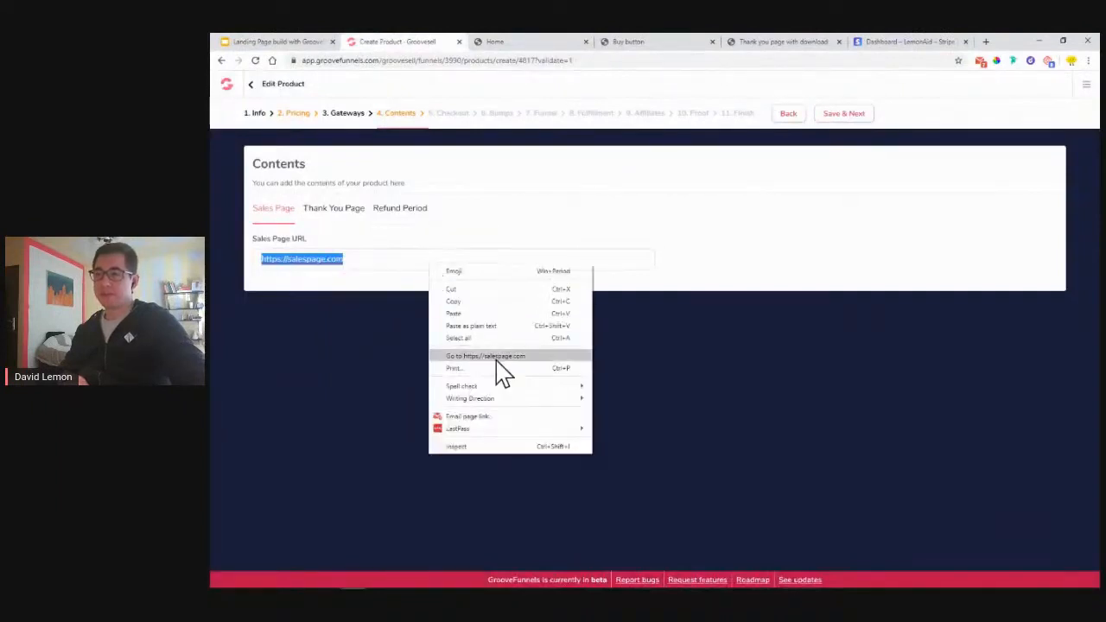
pyautogui.click(483, 315)
pyautogui.hotkey('ctrl', 'a')
pyautogui.press('BackSpace')
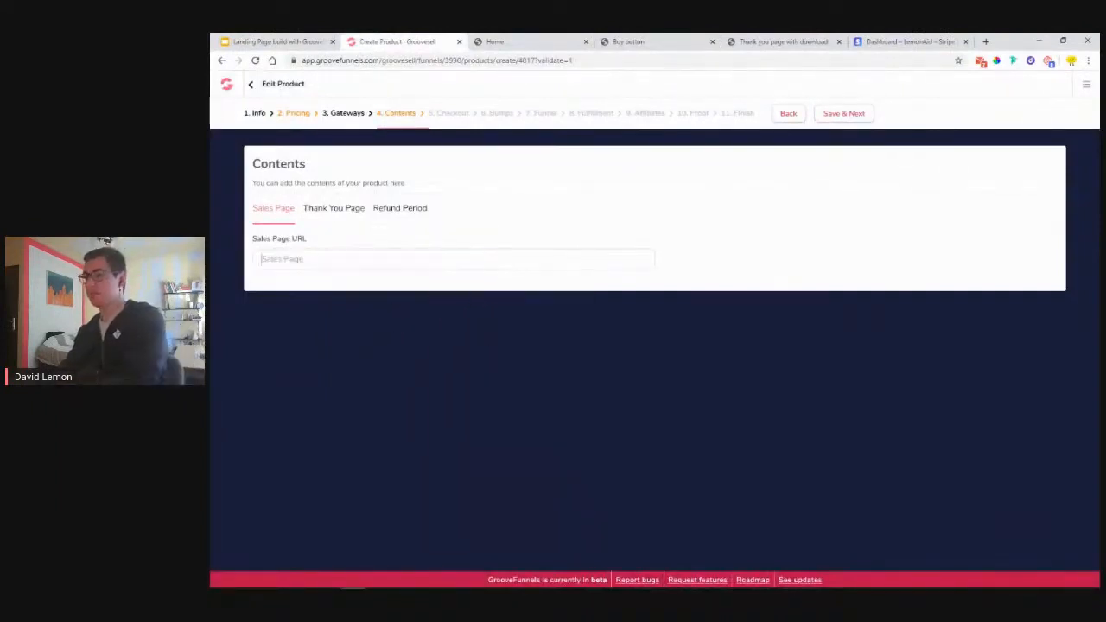
pyautogui.keyDown('ctrl'); pyautogui.click(228, 86); pyautogui.keyUp('ctrl')
pyautogui.click(467, 42)
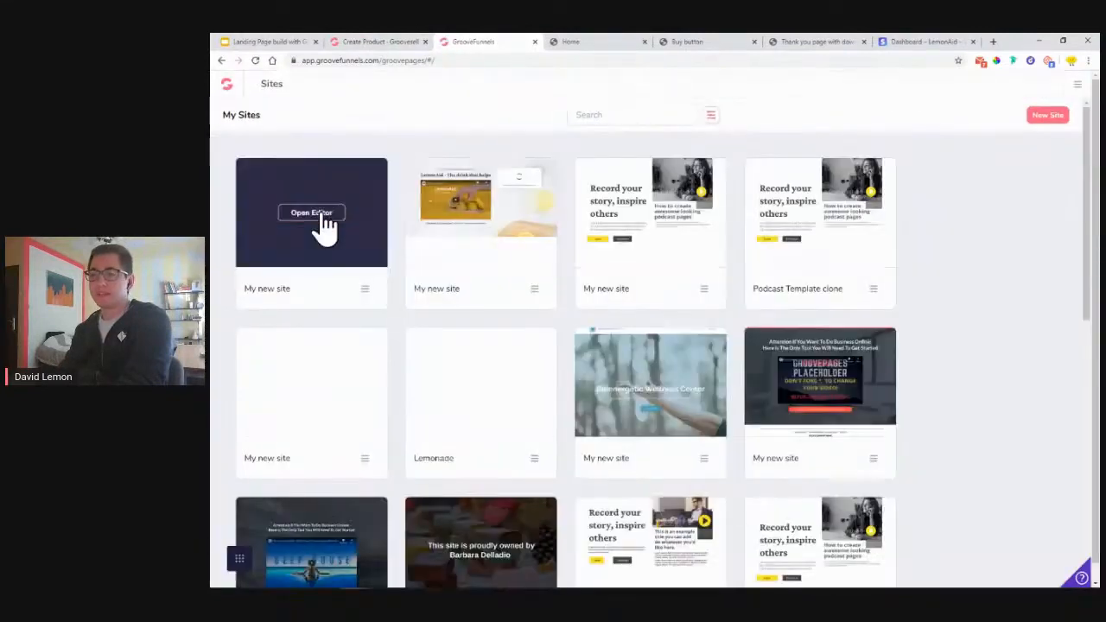
# - Copy the LemonAid site's published address boom.groovepages.com/lemonaid2/ from its publish settings
pyautogui.click(324, 224)
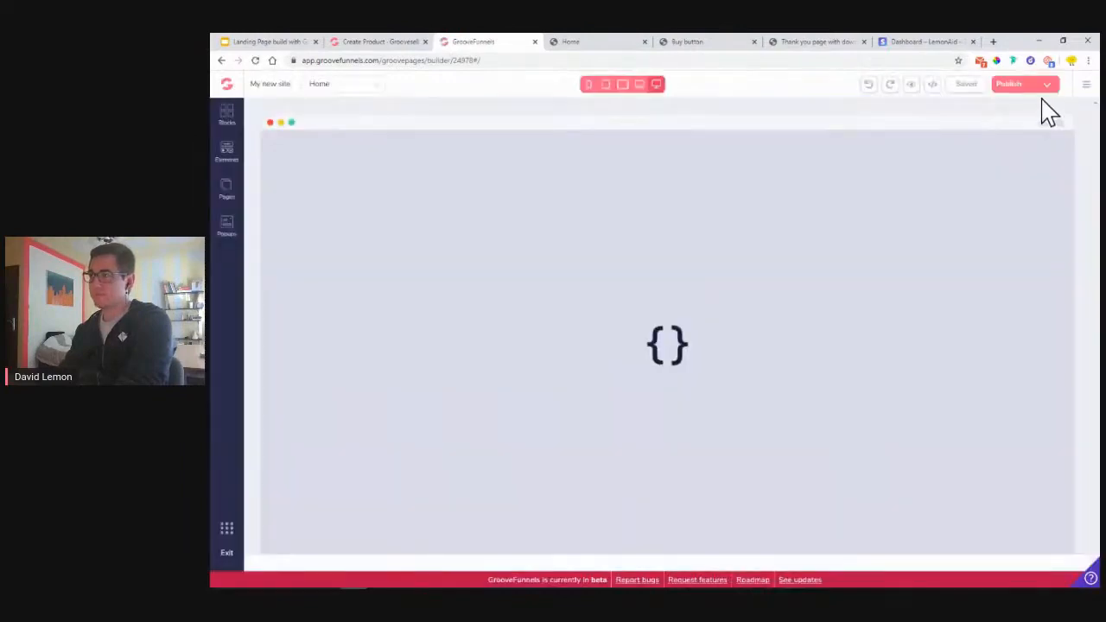
pyautogui.click(1042, 86)
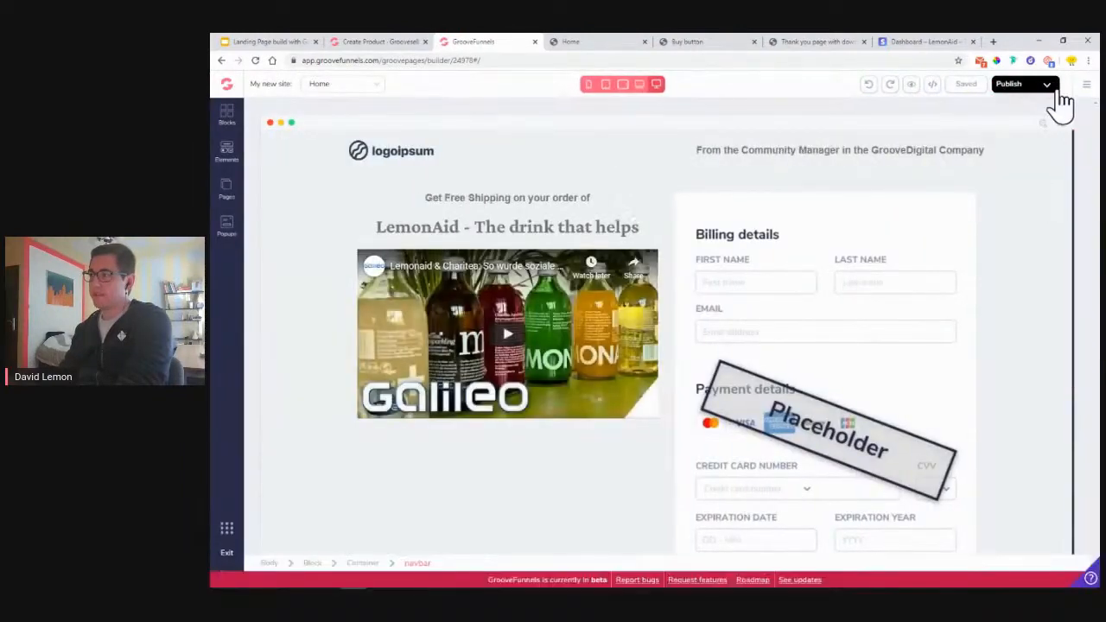
pyautogui.click(1047, 88)
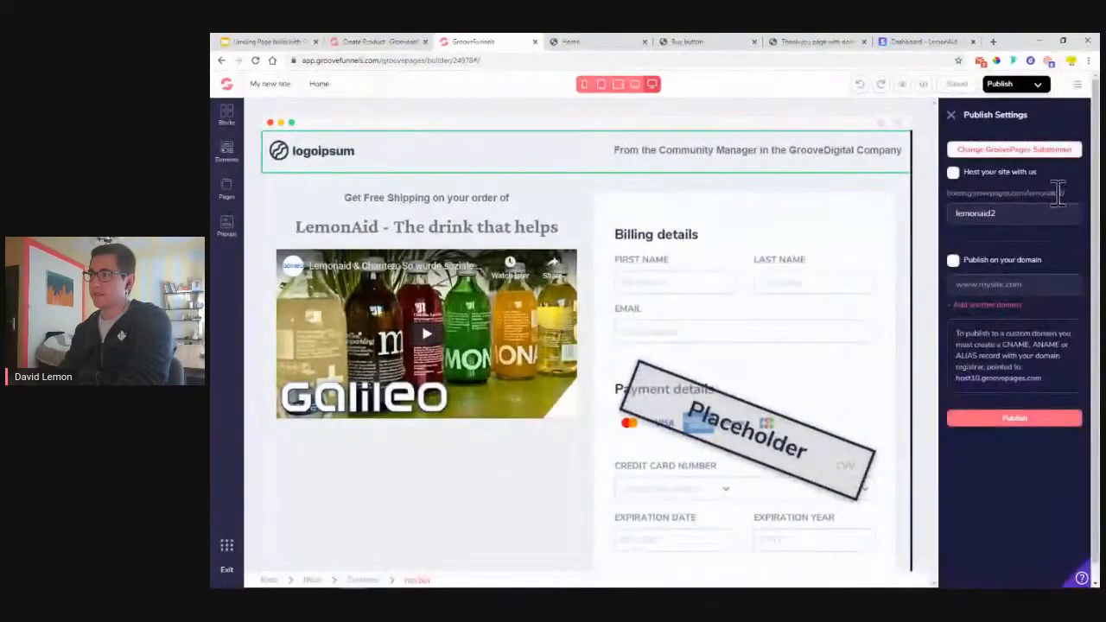
pyautogui.tripleClick(1058, 194)
pyautogui.hotkey('ctrl', 'c')
pyautogui.rightClick(1065, 206)
pyautogui.click(980, 203)
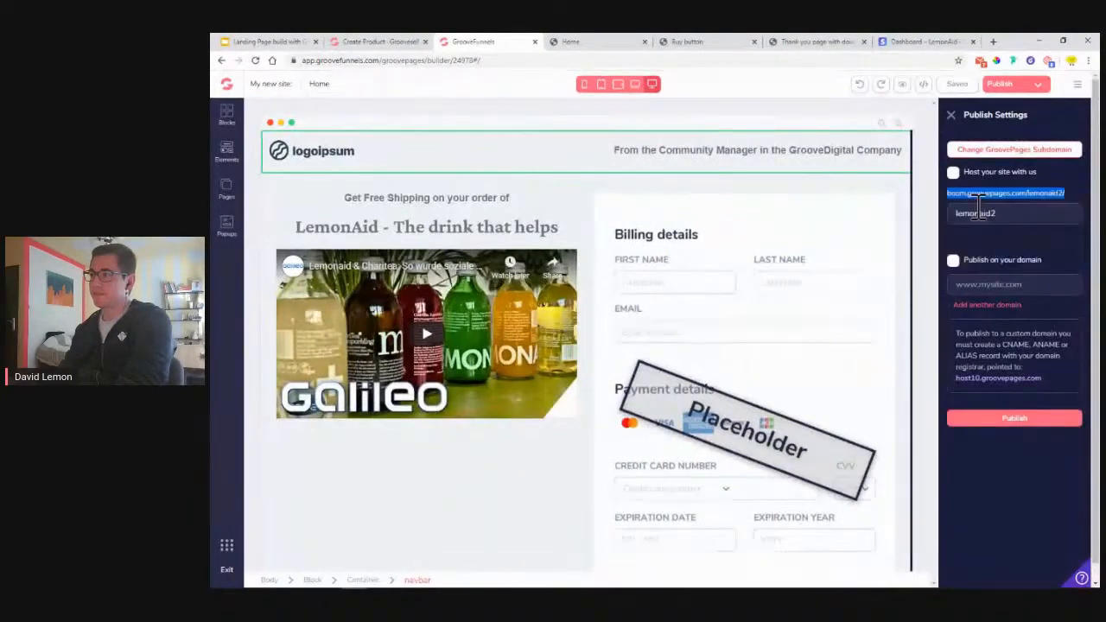
# - Paste the site address into GrooveSell's Sales Page URL field
pyautogui.click(363, 43)
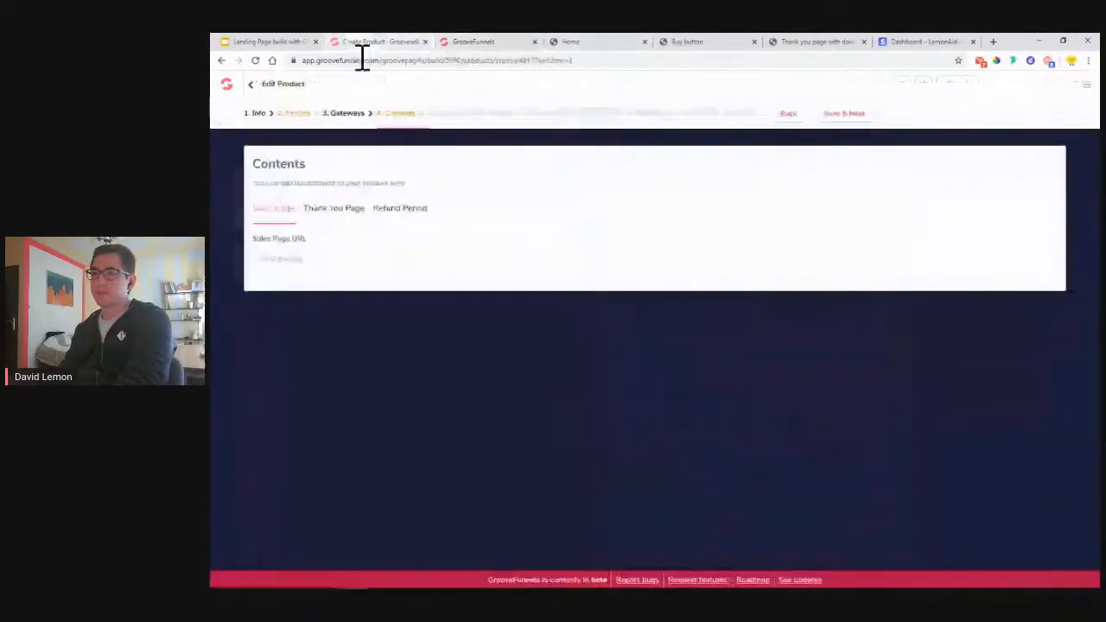
pyautogui.rightClick(301, 262)
pyautogui.click(346, 349)
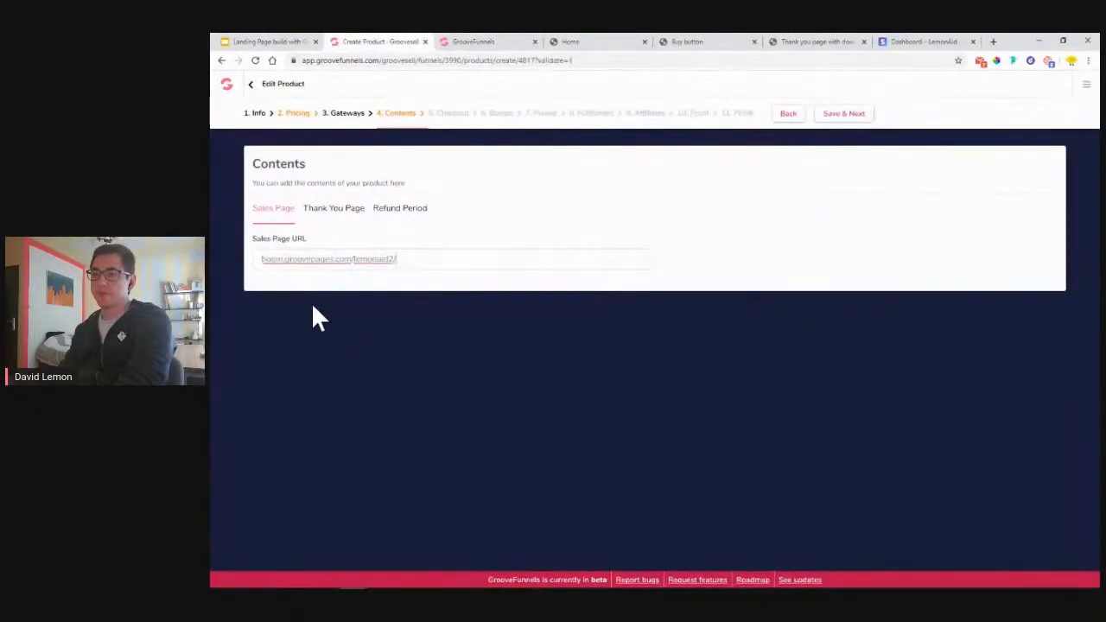
pyautogui.click(262, 258)
pyautogui.write('https://')
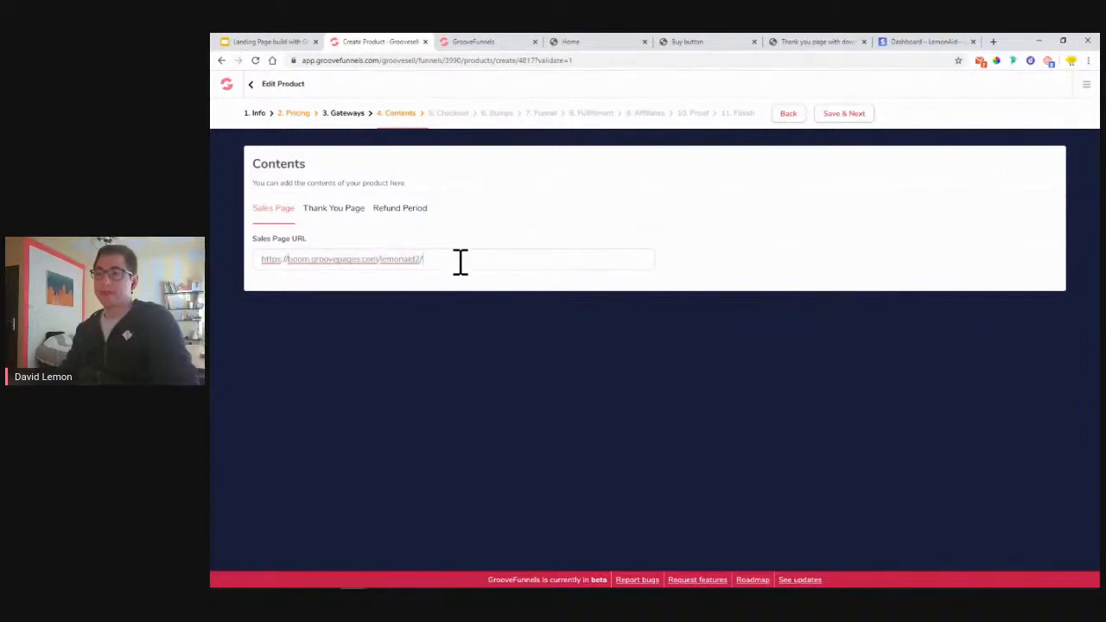
pyautogui.click(334, 221)
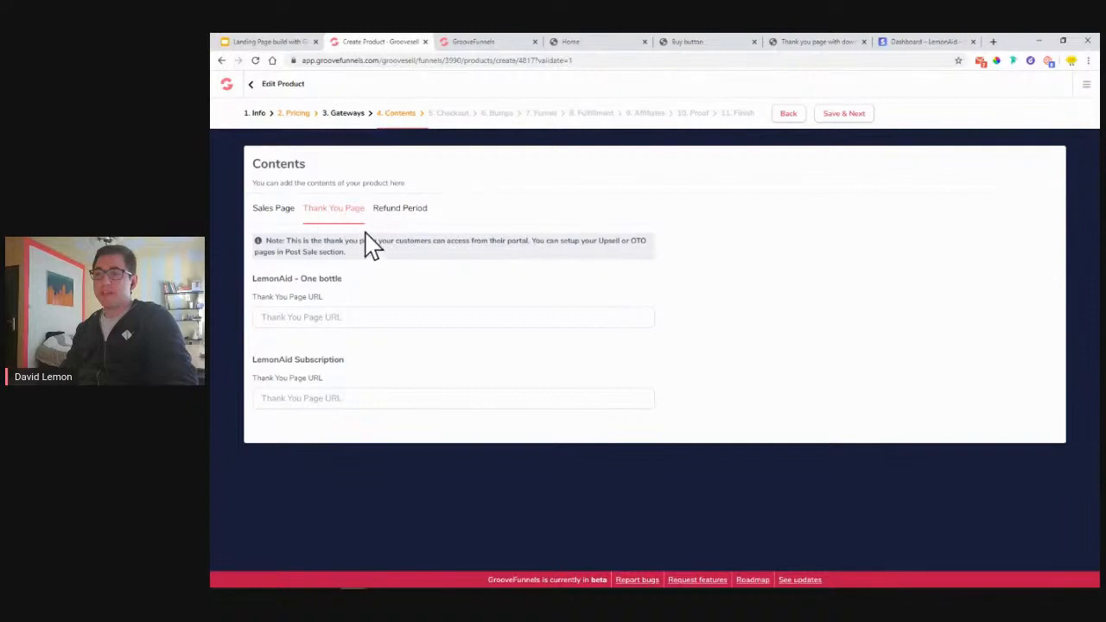
pyautogui.rightClick(337, 321)
pyautogui.click(360, 400)
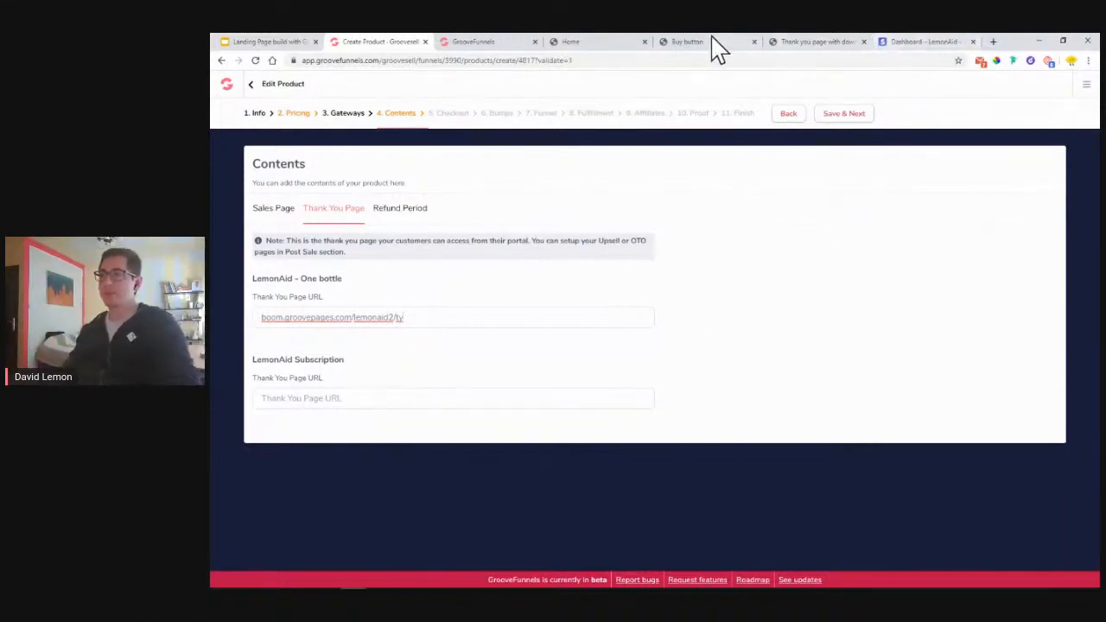
pyautogui.click(794, 42)
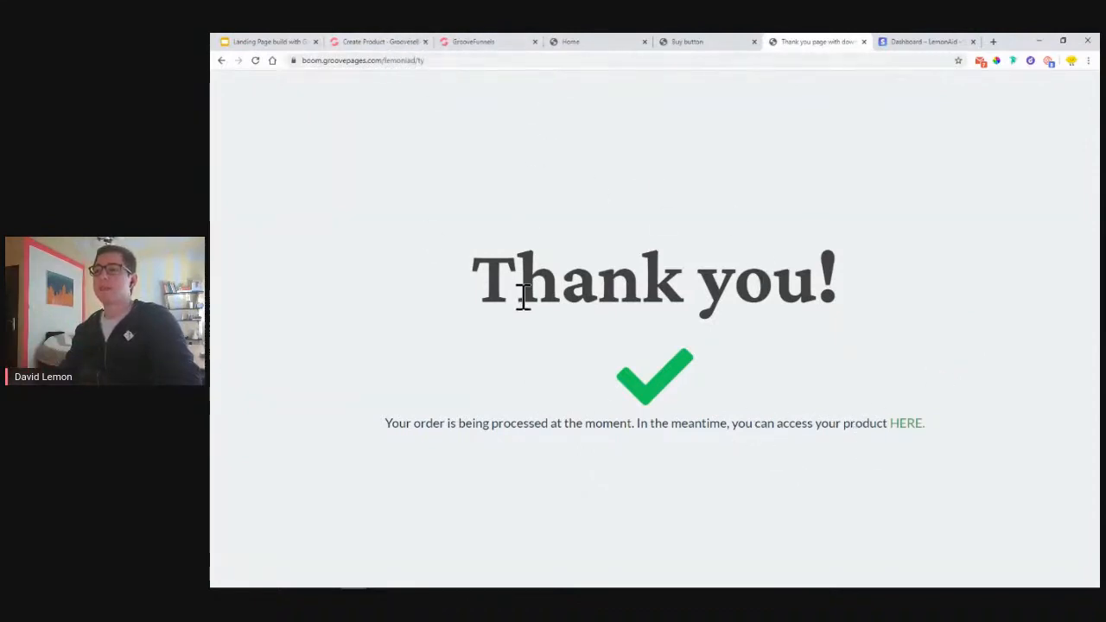
# - Go back to the Create Product – Groovesell tab showing the Thank You Page URLs
pyautogui.click(367, 43)
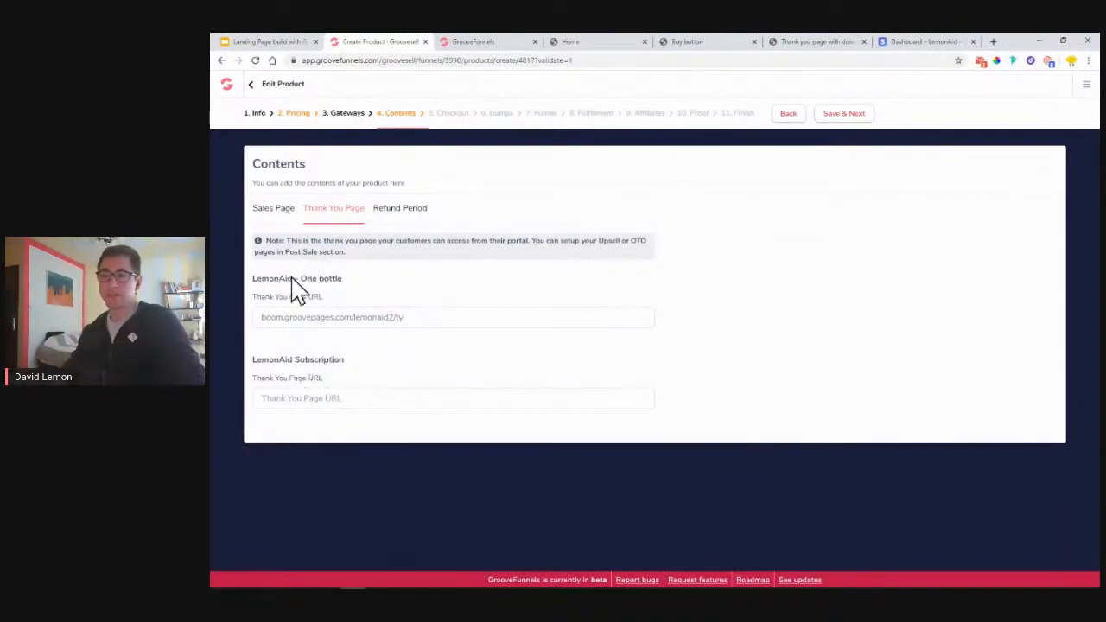
# - Paste the thank-you page address into the Subscription thank-you URL
pyautogui.rightClick(354, 407)
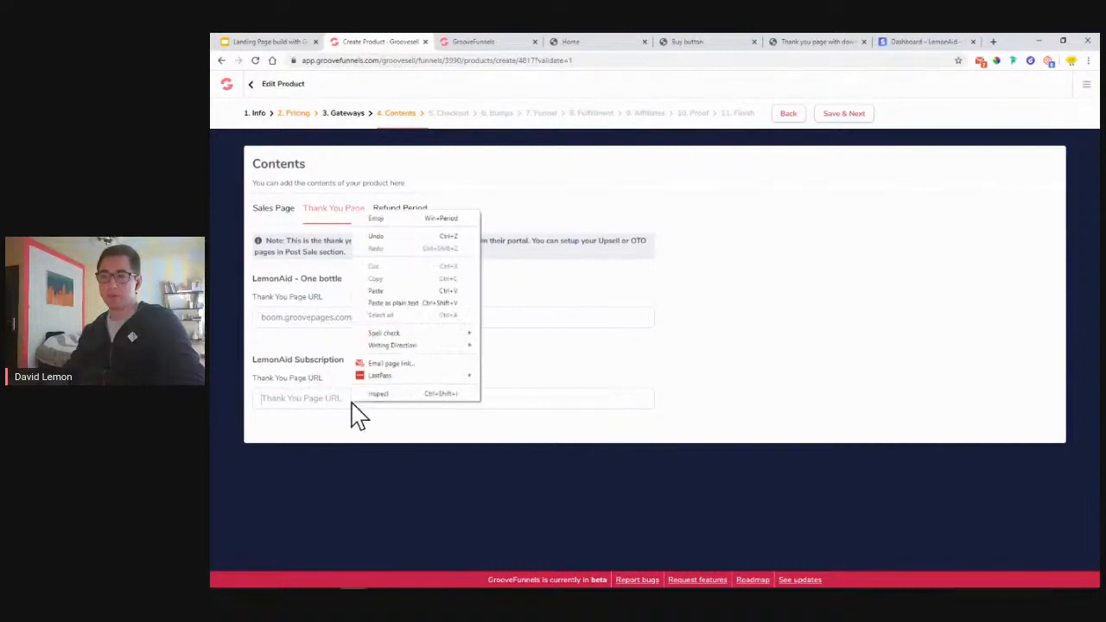
pyautogui.click(396, 291)
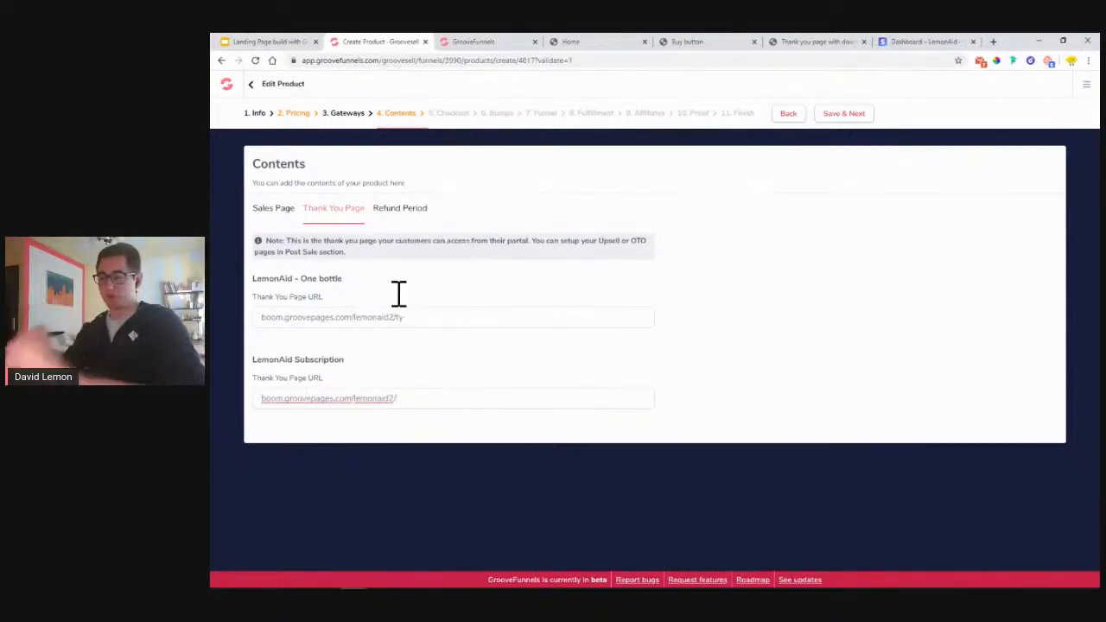
pyautogui.click(433, 378)
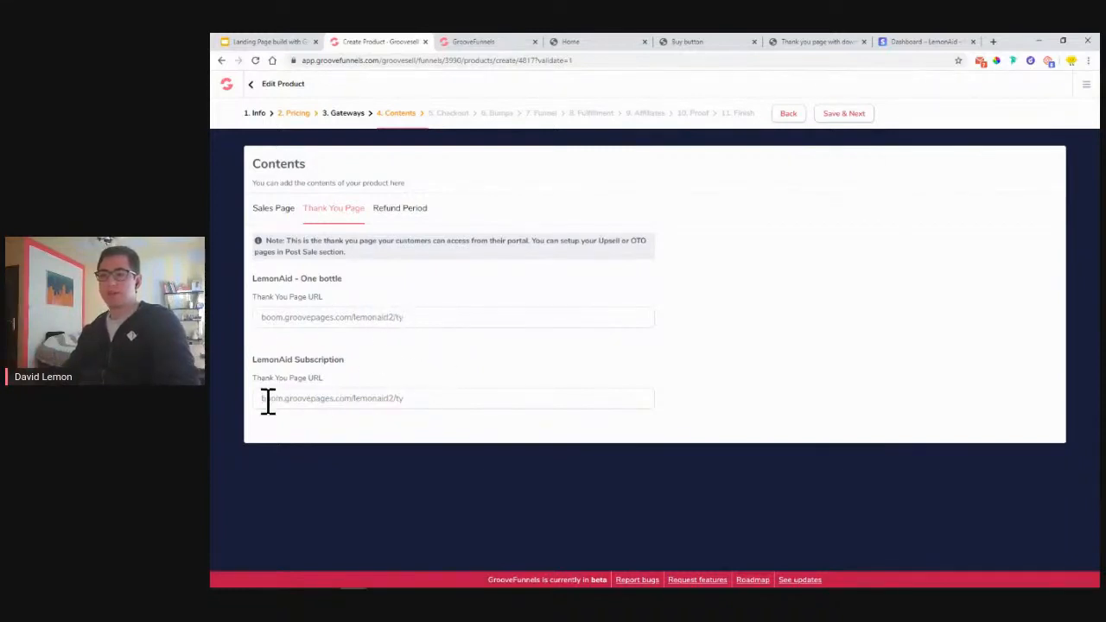
# - Set Refund Period 7 and Buffer Period 0, then Save & Next
pyautogui.click(415, 219)
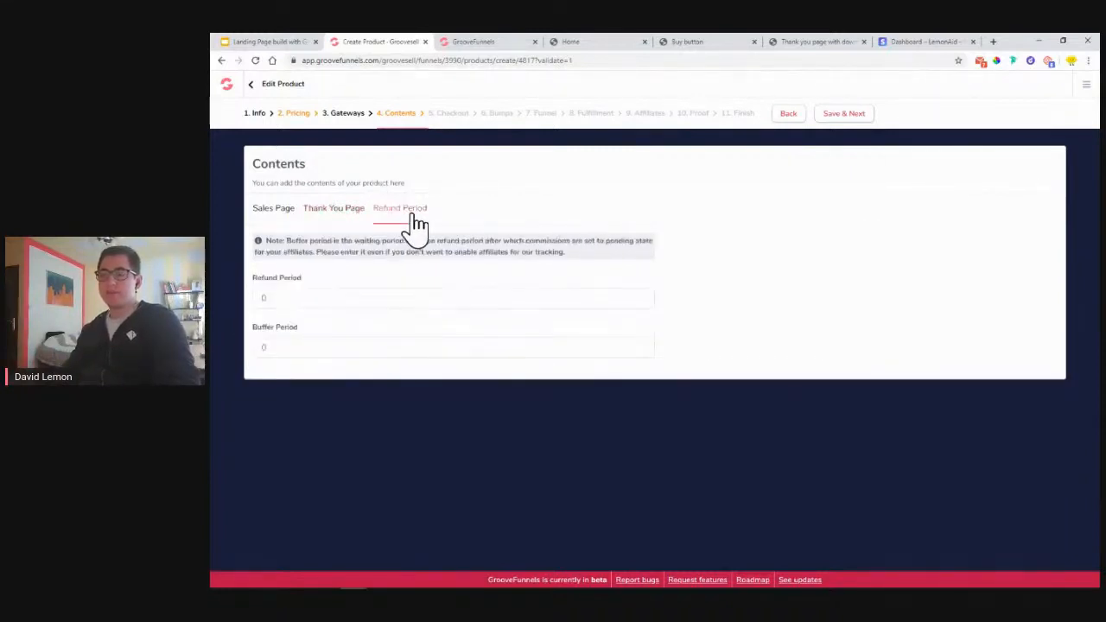
pyautogui.click(261, 298)
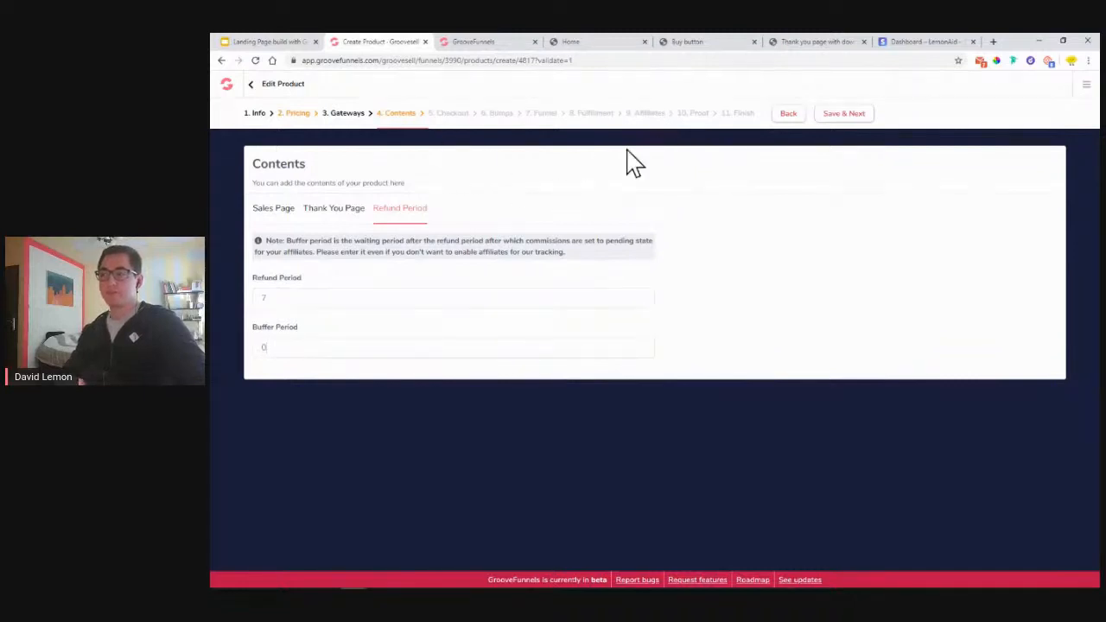
pyautogui.click(853, 121)
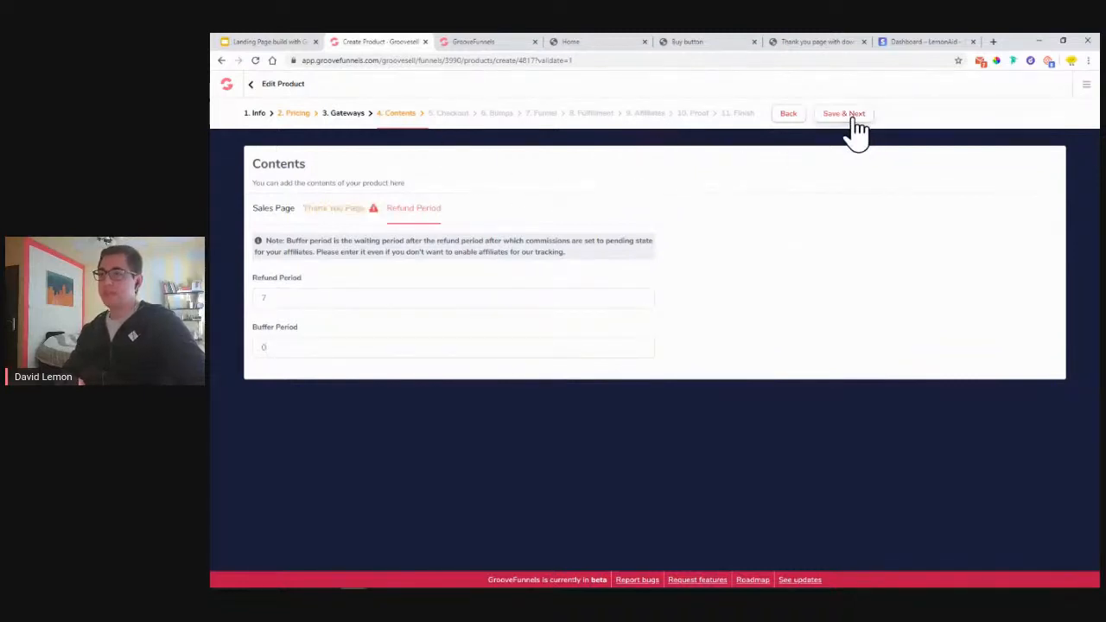
pyautogui.click(355, 219)
pyautogui.click(263, 317)
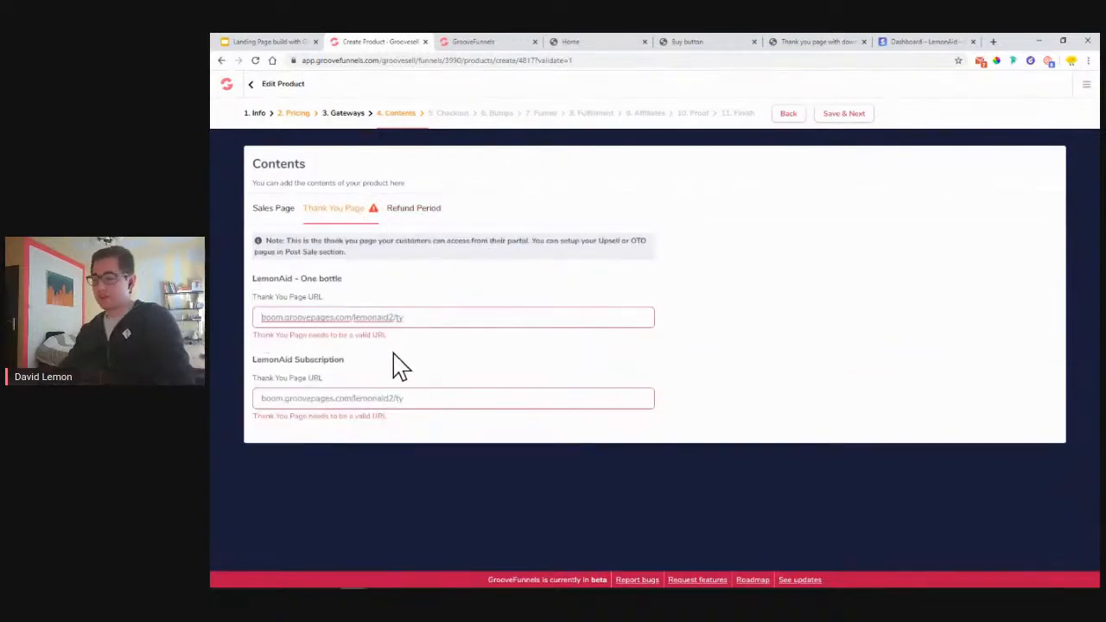
pyautogui.write('https')
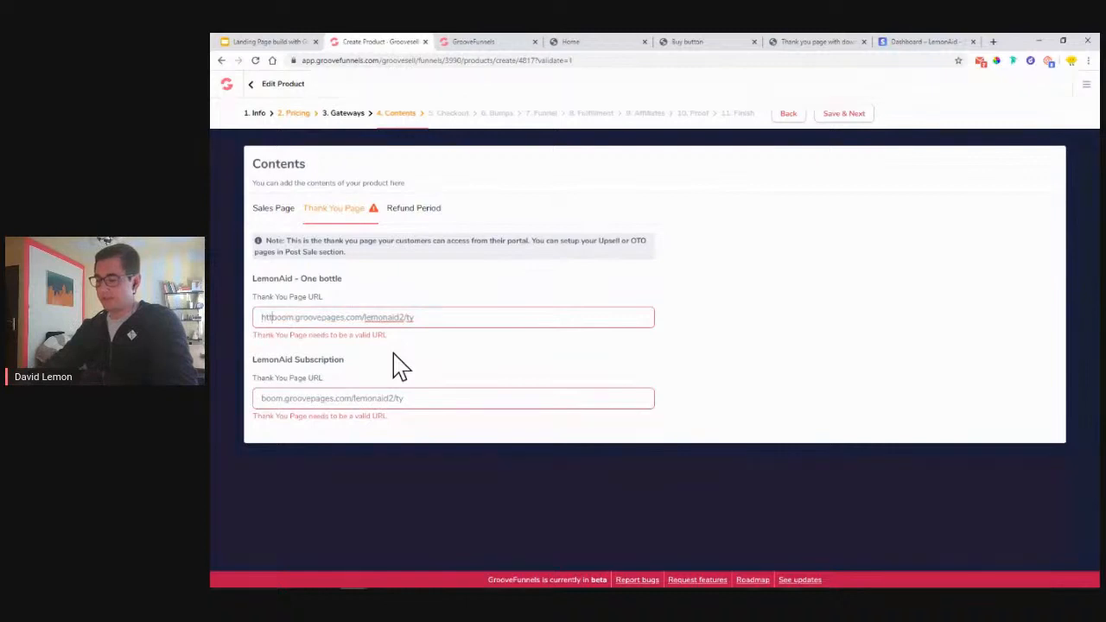
pyautogui.write('://')
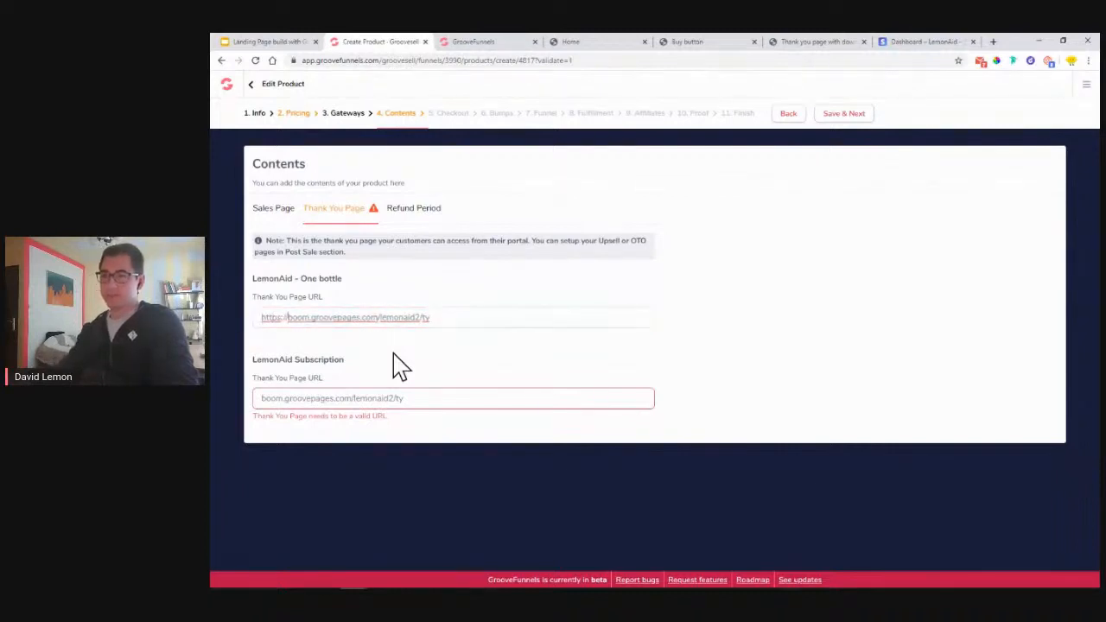
pyautogui.moveTo(288, 318); pyautogui.dragTo(248, 316)
pyautogui.hotkey('ctrl', 'c')
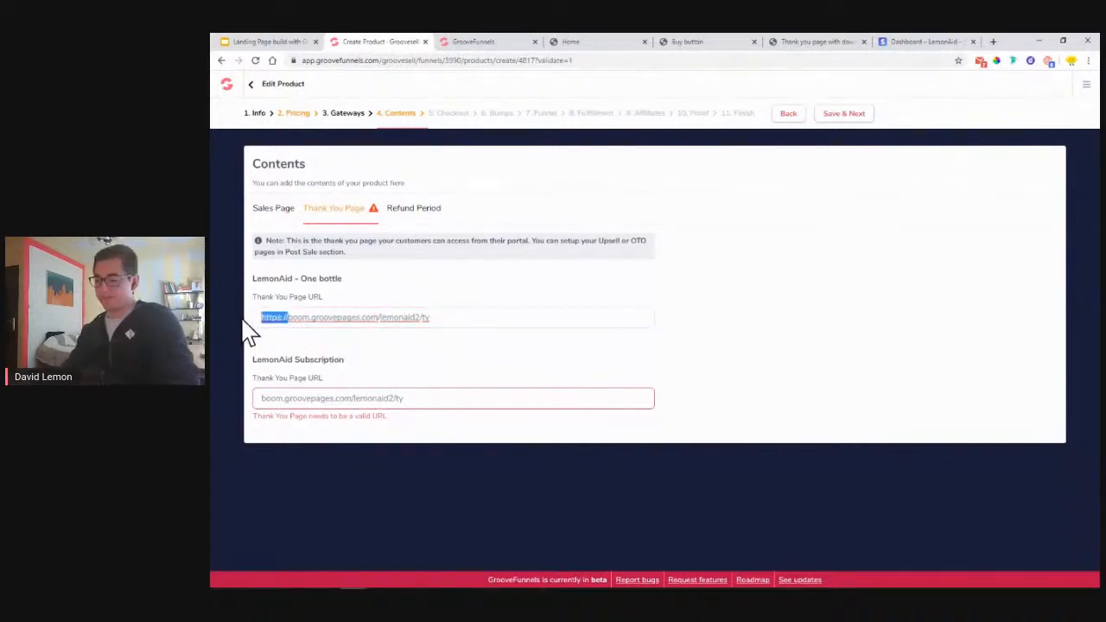
pyautogui.click(263, 398)
pyautogui.hotkey('ctrl', 'v')
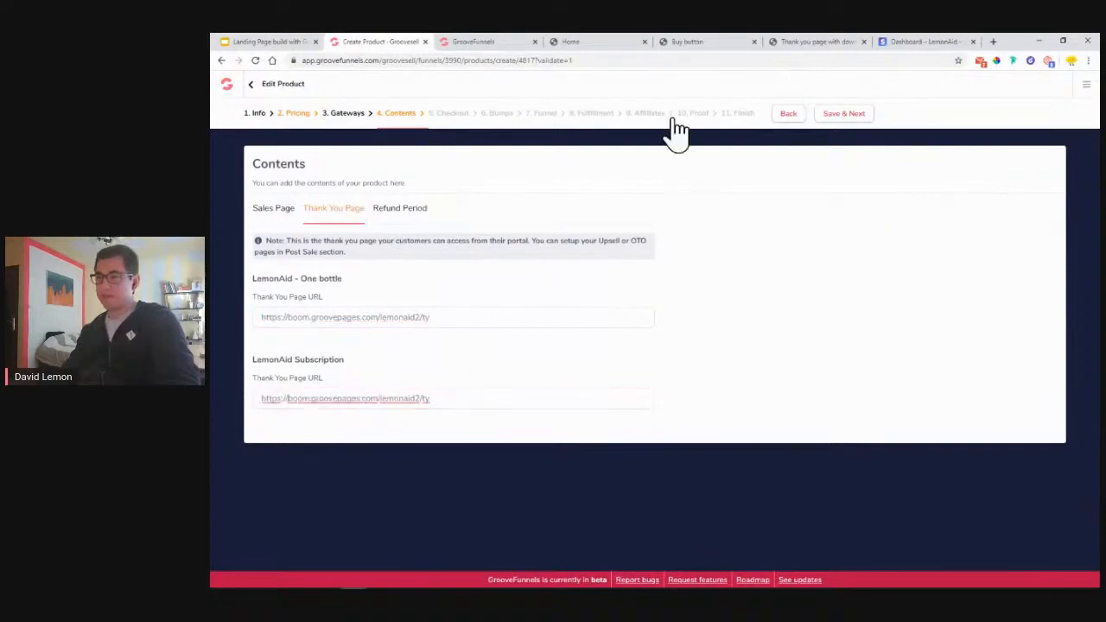
pyautogui.click(855, 126)
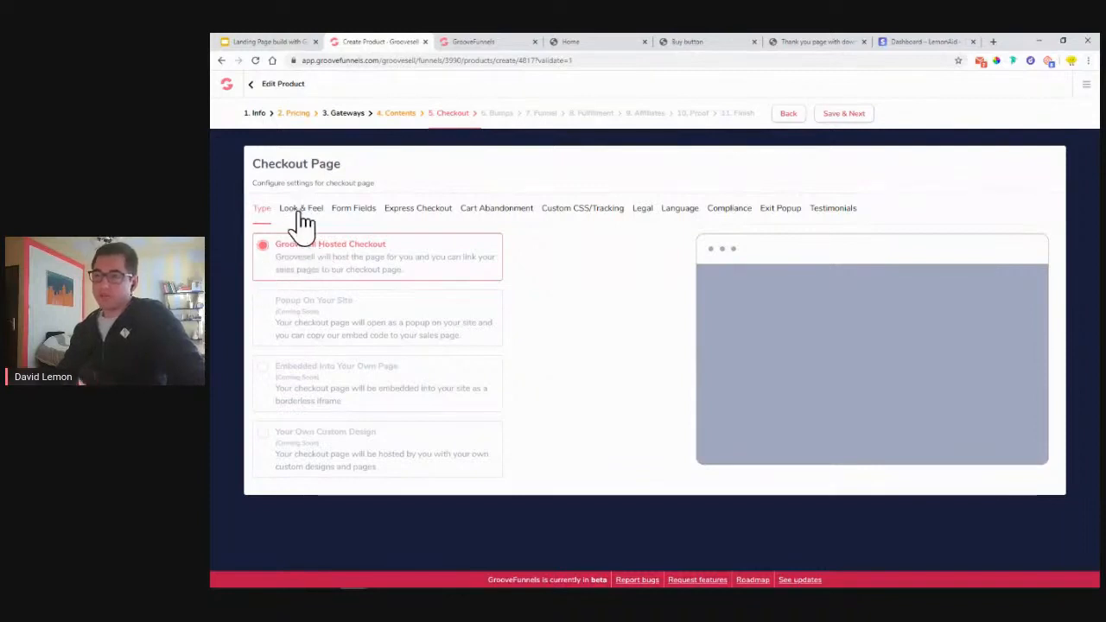
# - Review the checkout Look & Feel settings against the LemonAid sales page
pyautogui.click(302, 213)
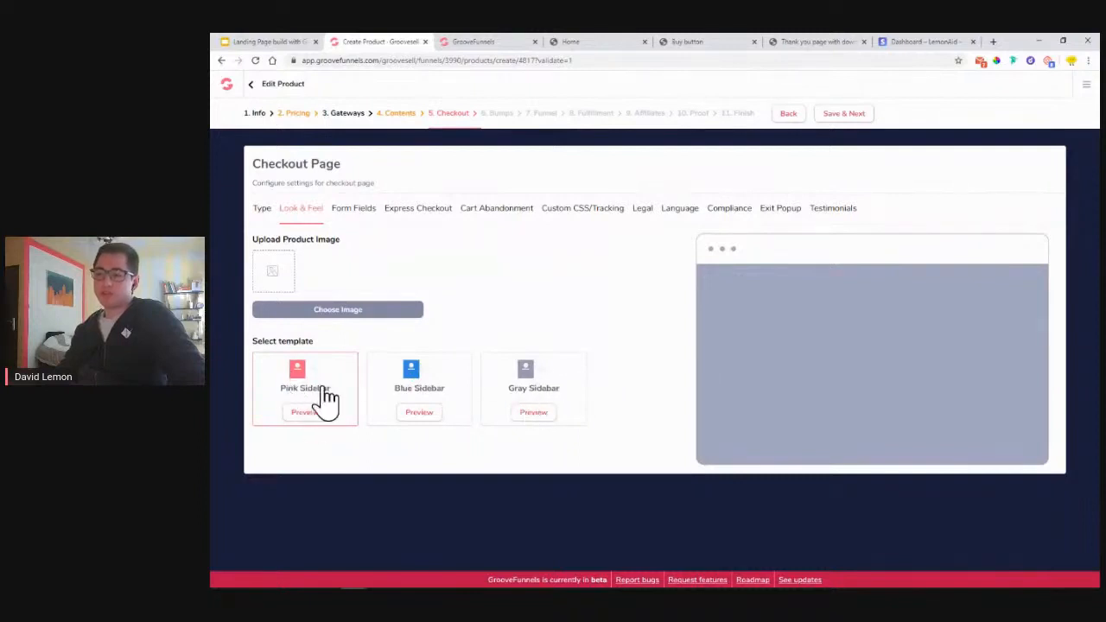
pyautogui.click(605, 41)
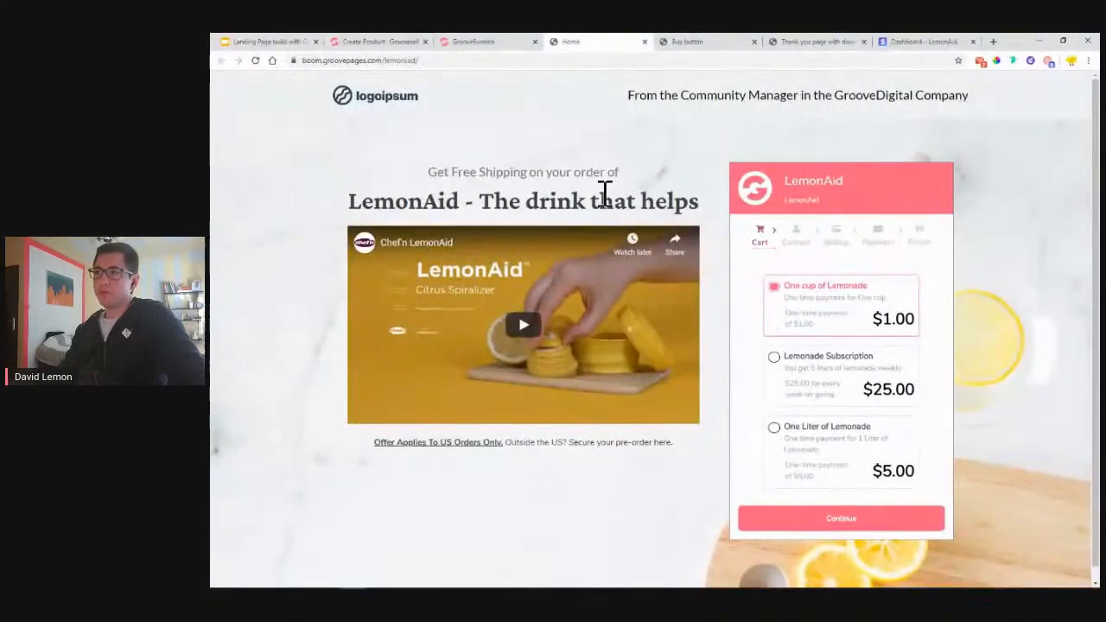
pyautogui.click(388, 45)
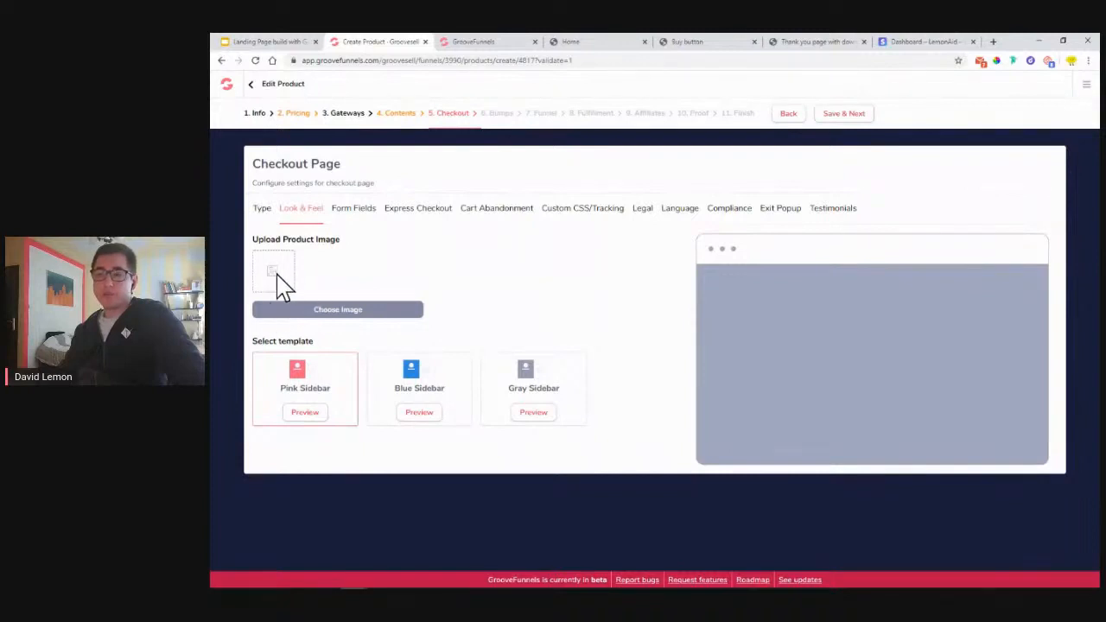
# - Remove the Phone and Company fields from the checkout form
pyautogui.click(354, 226)
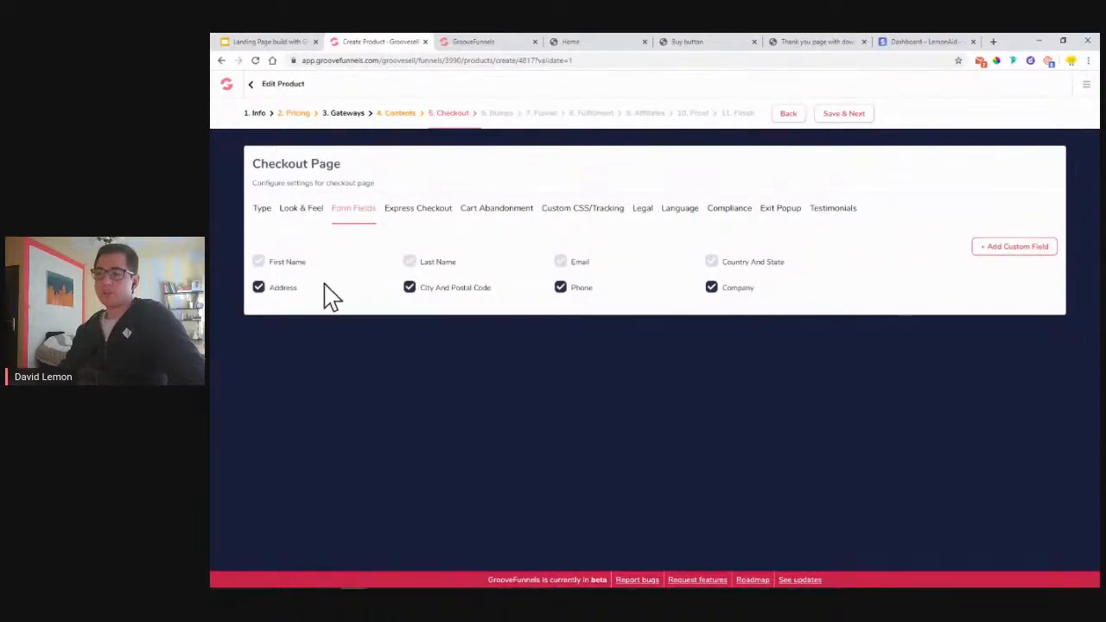
pyautogui.click(560, 290)
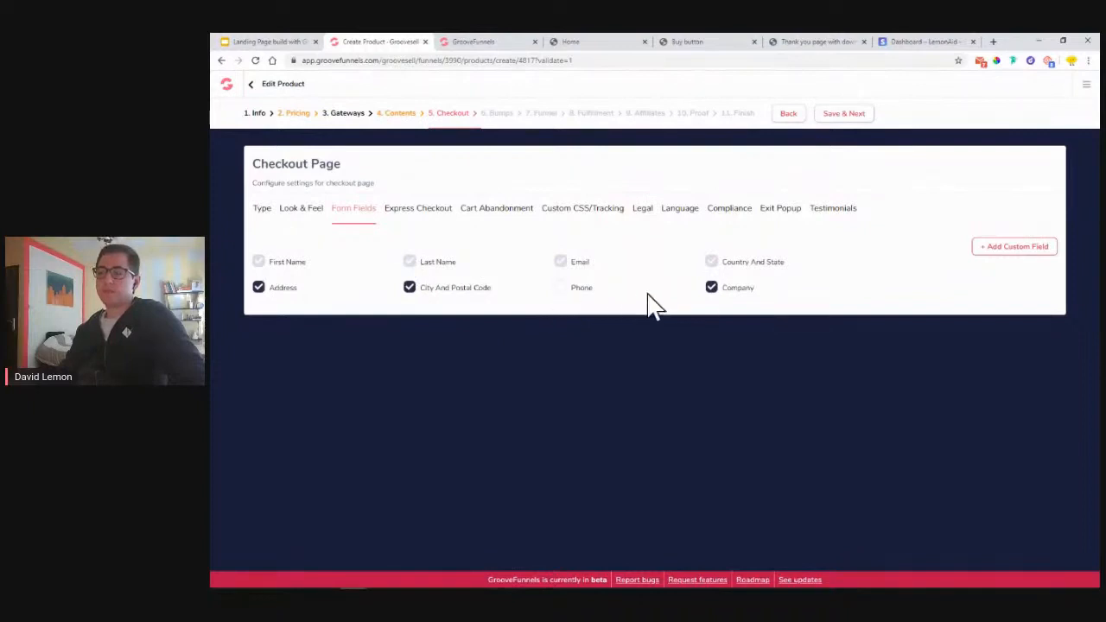
pyautogui.click(713, 290)
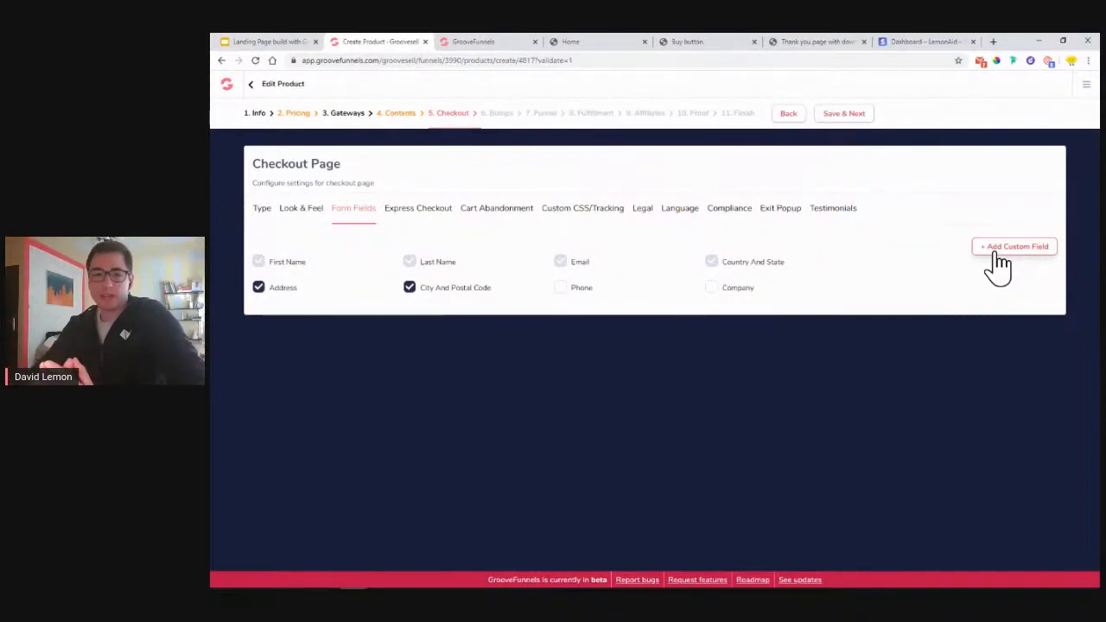
# - Add a custom checkout form field named 'Number of bottles'
pyautogui.click(999, 259)
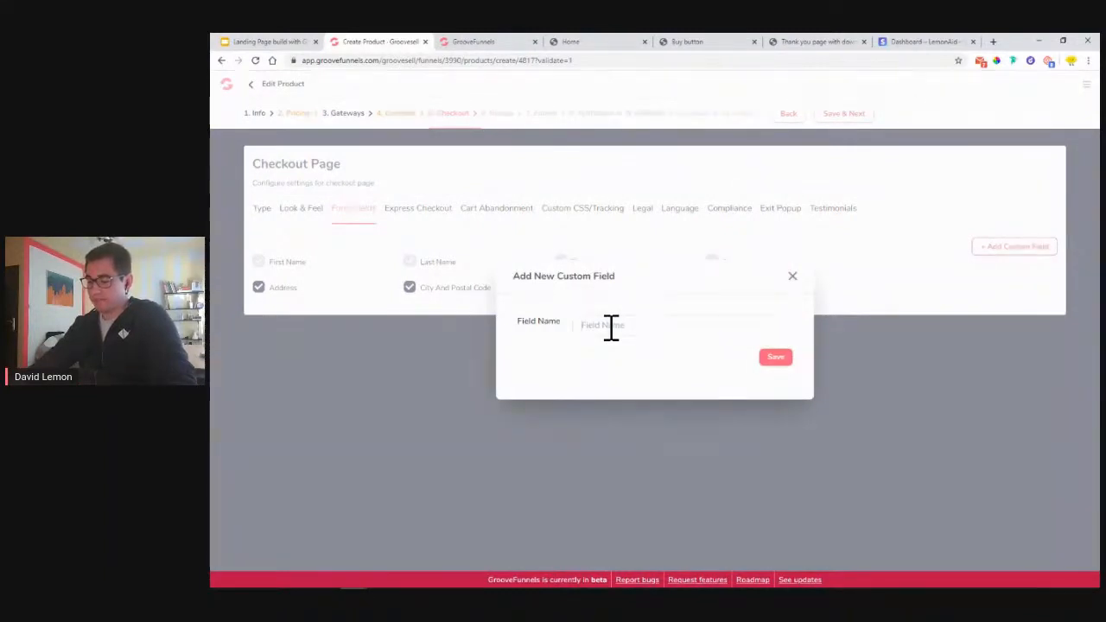
pyautogui.write('umber of')
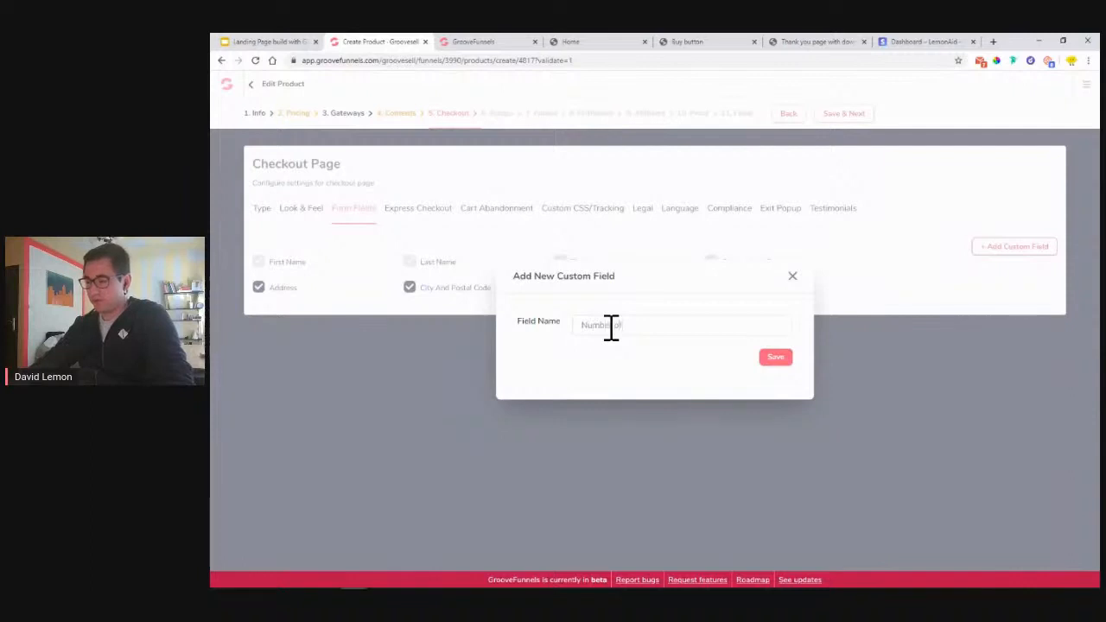
pyautogui.write(' bottles')
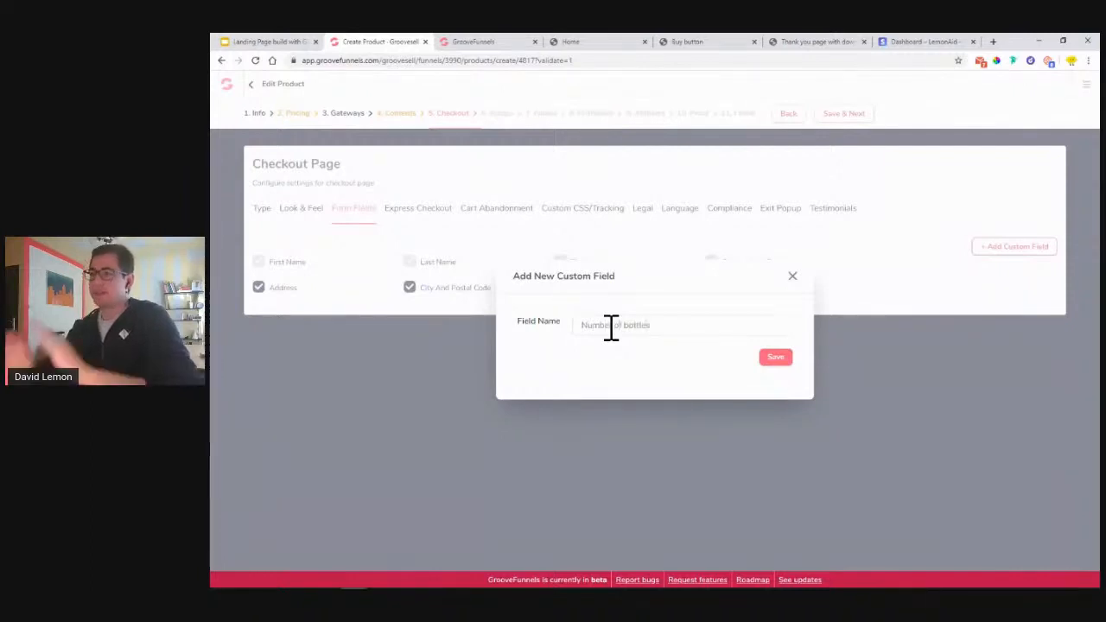
pyautogui.click(783, 357)
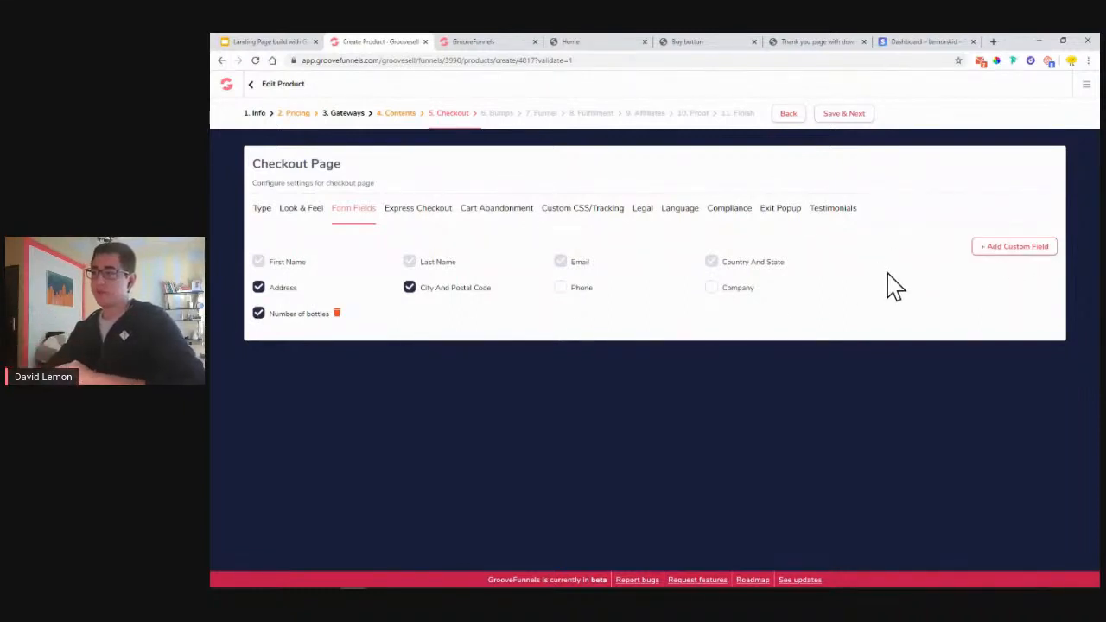
# - Check the LemonAid page tabs, then view Express Checkout and the empty Cart Abandonment integrations
pyautogui.click(684, 44)
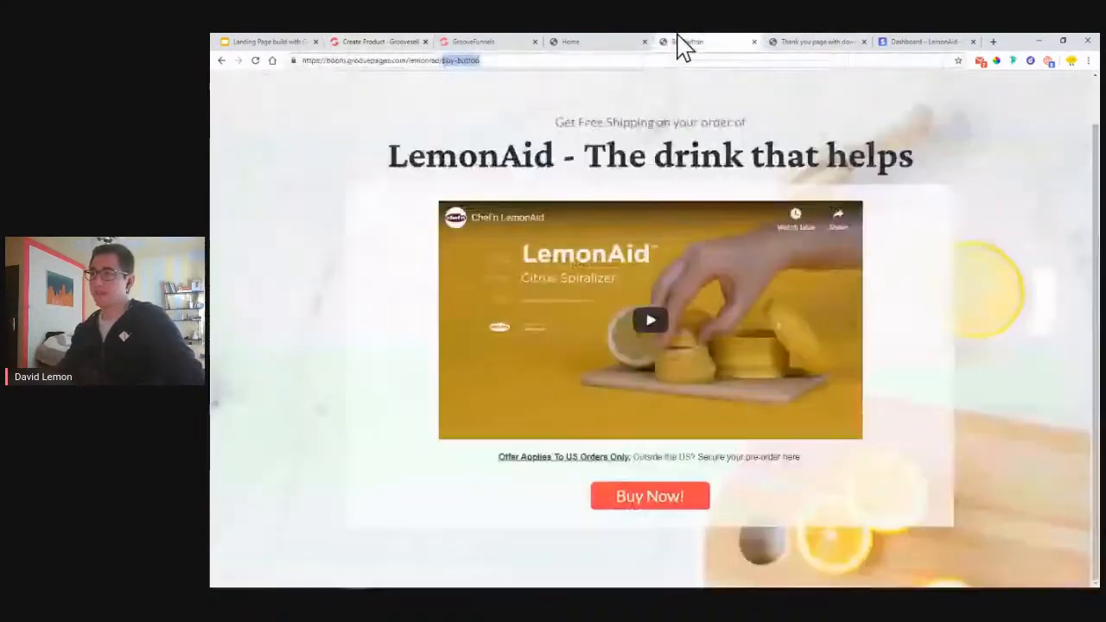
pyautogui.click(813, 45)
pyautogui.click(580, 43)
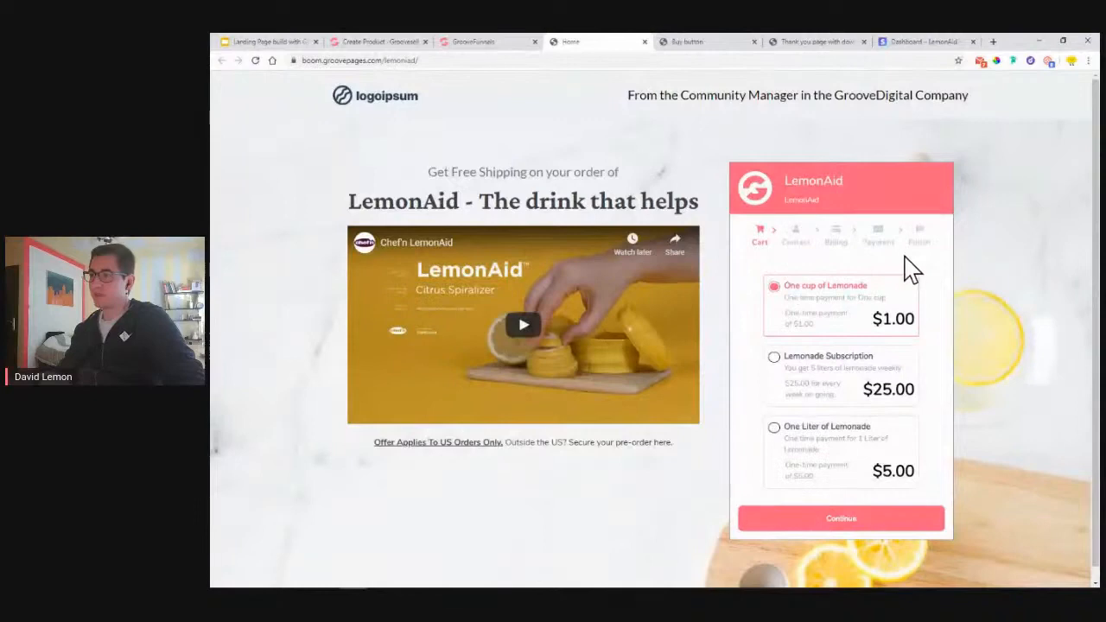
pyautogui.click(390, 42)
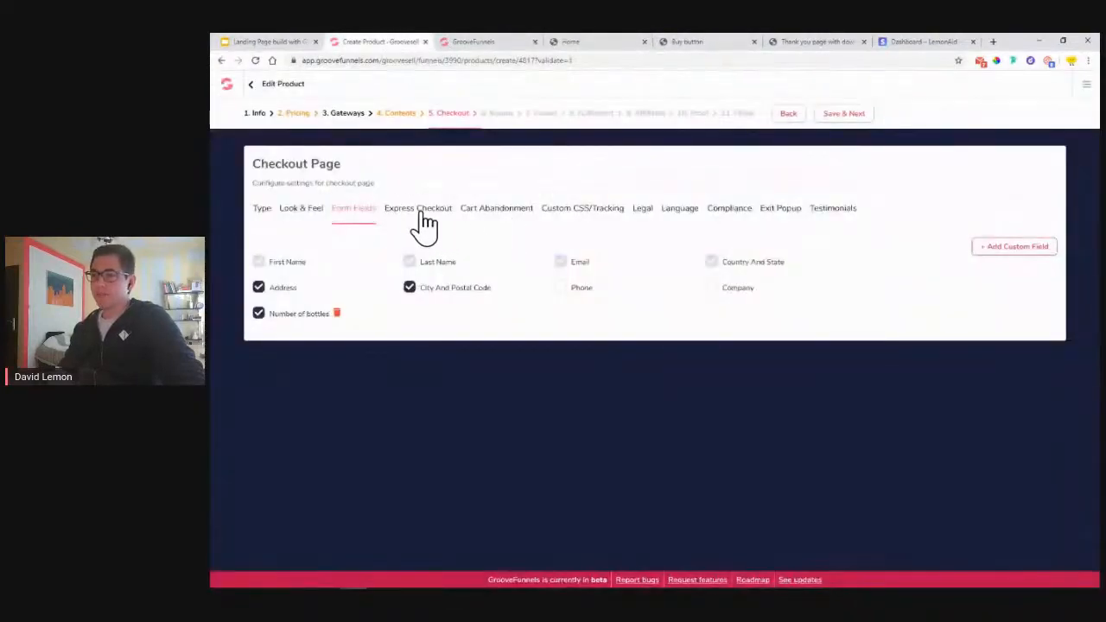
pyautogui.click(424, 223)
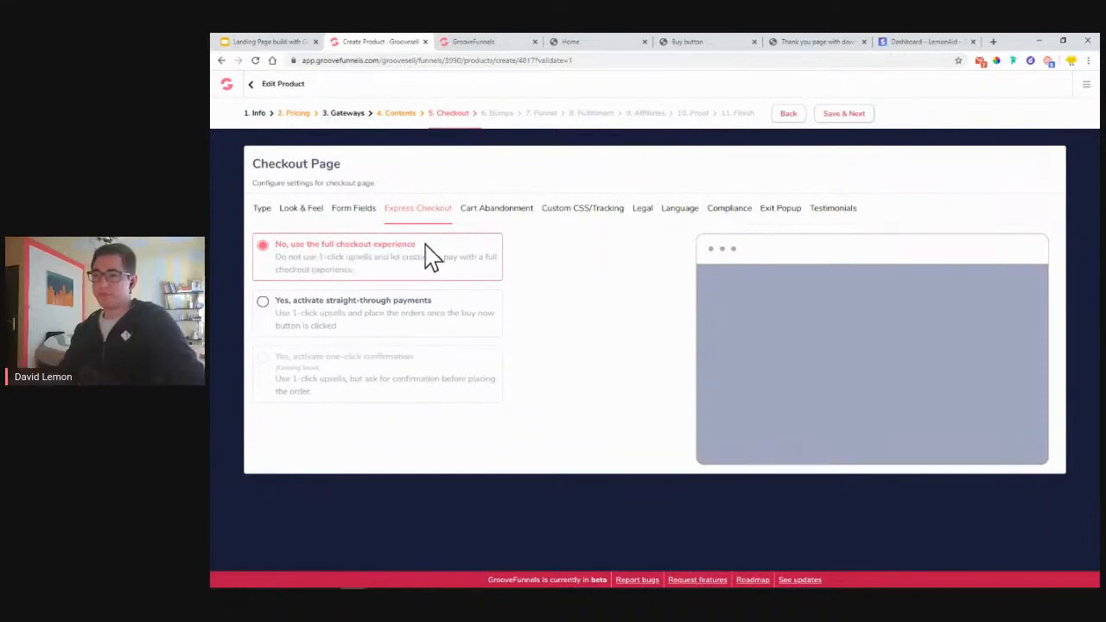
pyautogui.click(505, 212)
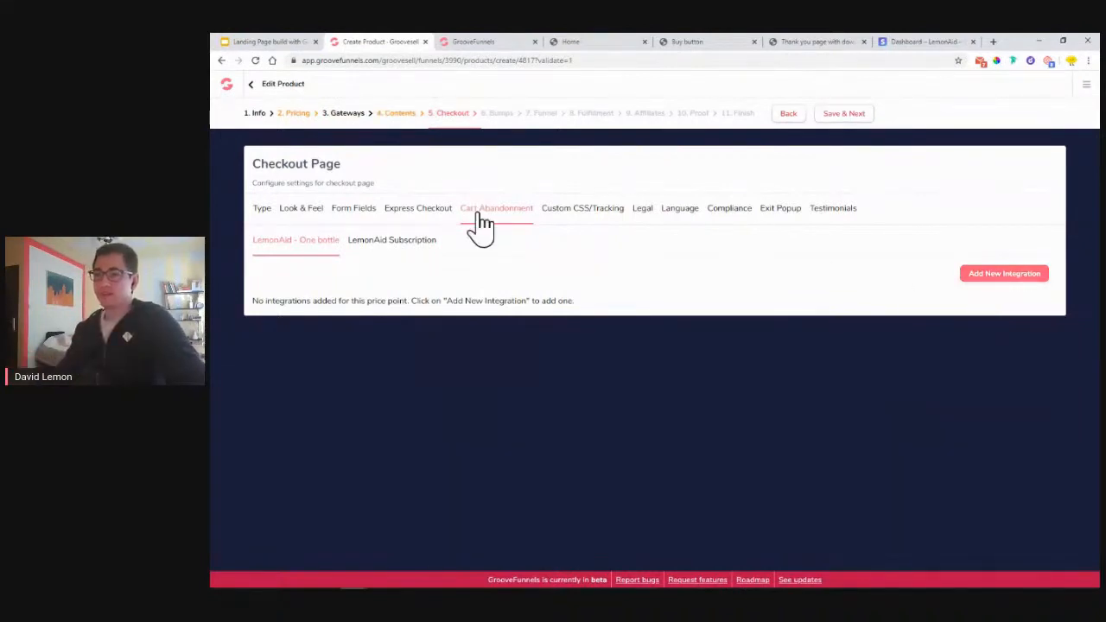
# - Look over the Custom CSS and Legal checkout tabs and the LemonAid sales page
pyautogui.click(587, 215)
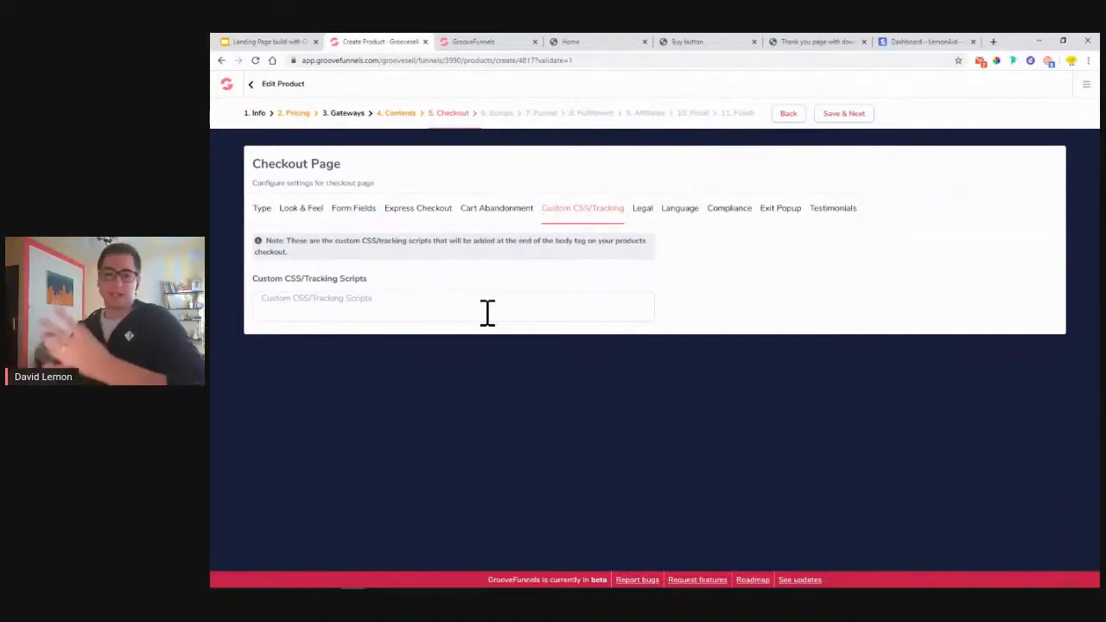
pyautogui.click(644, 223)
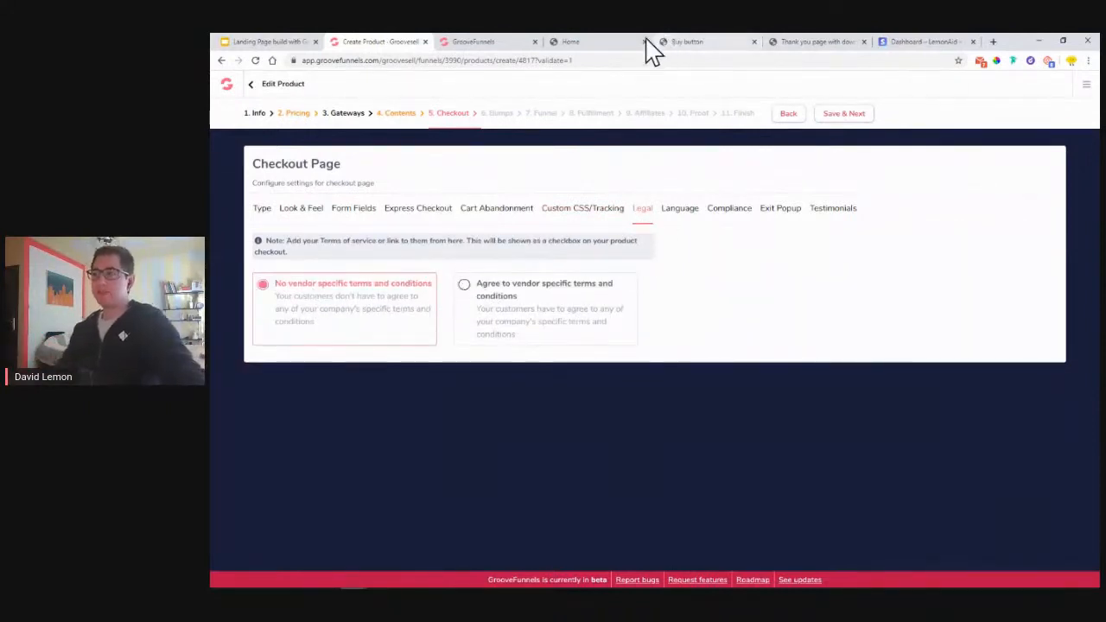
pyautogui.click(507, 44)
pyautogui.click(571, 43)
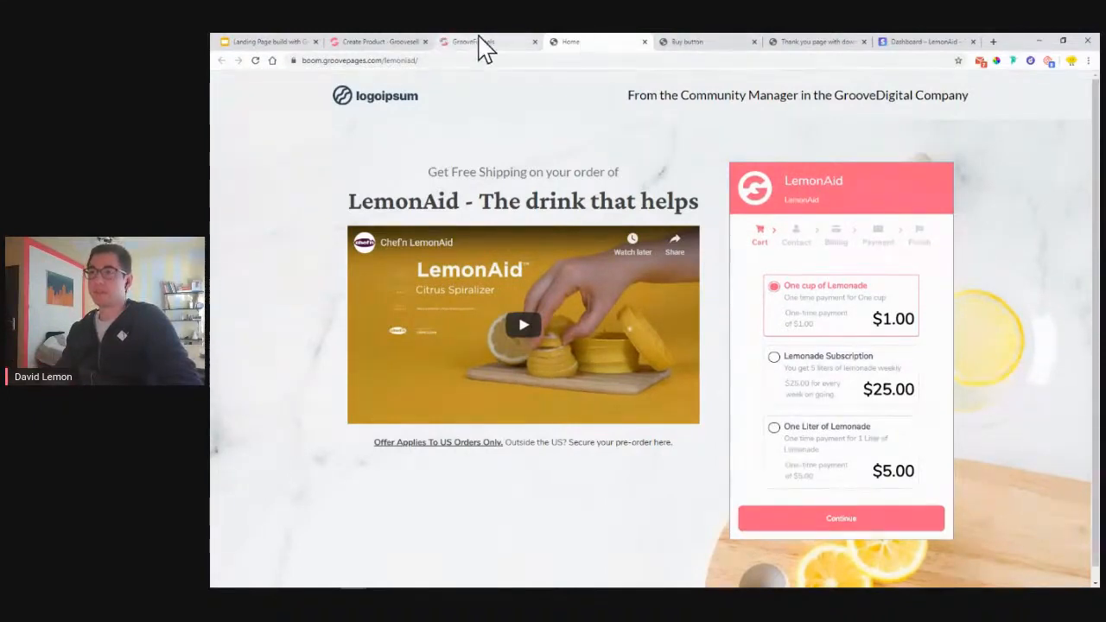
pyautogui.click(372, 42)
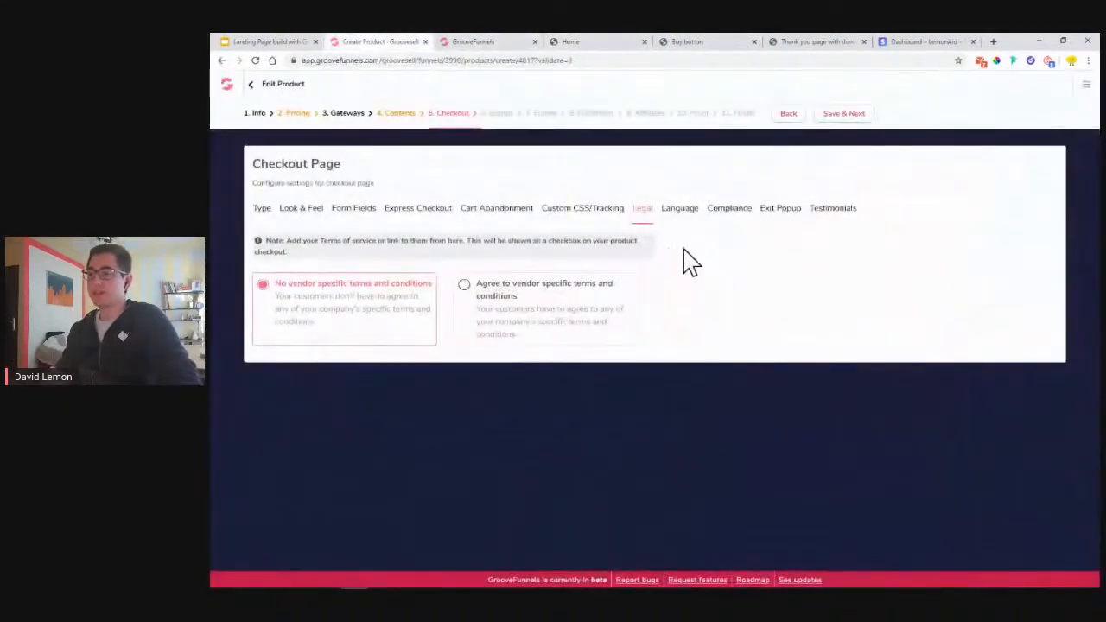
# - Require vendor terms with legal text 'I agree to enjoy my wonderful bottle of LemonAid.'
pyautogui.click(466, 289)
pyautogui.write('I agree to enjoy my wonderful')
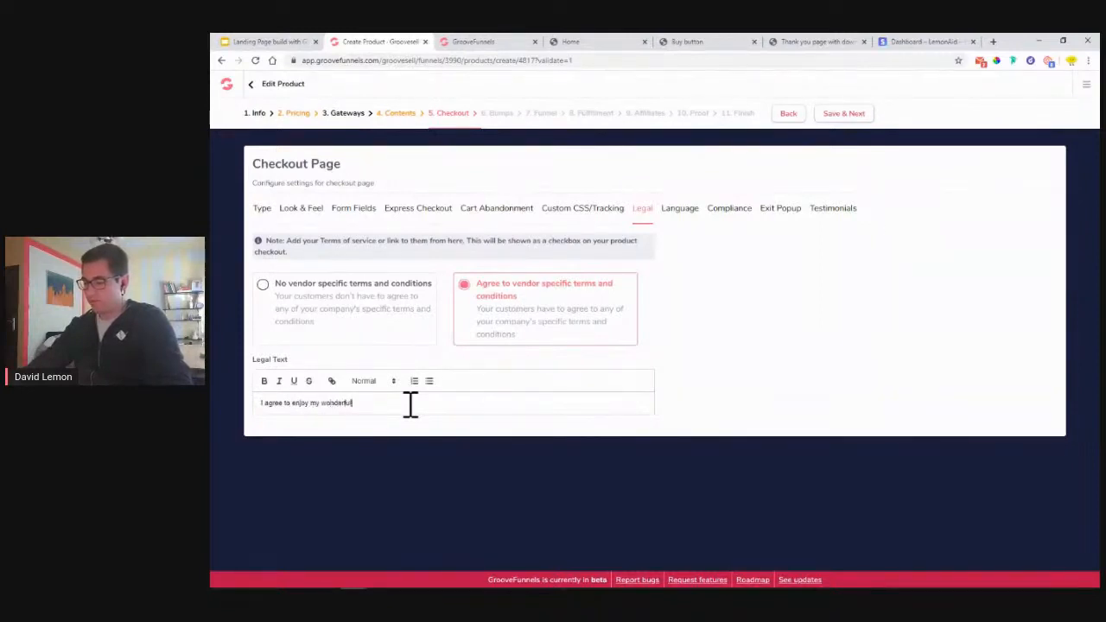
pyautogui.write('ttle of LemonAid')
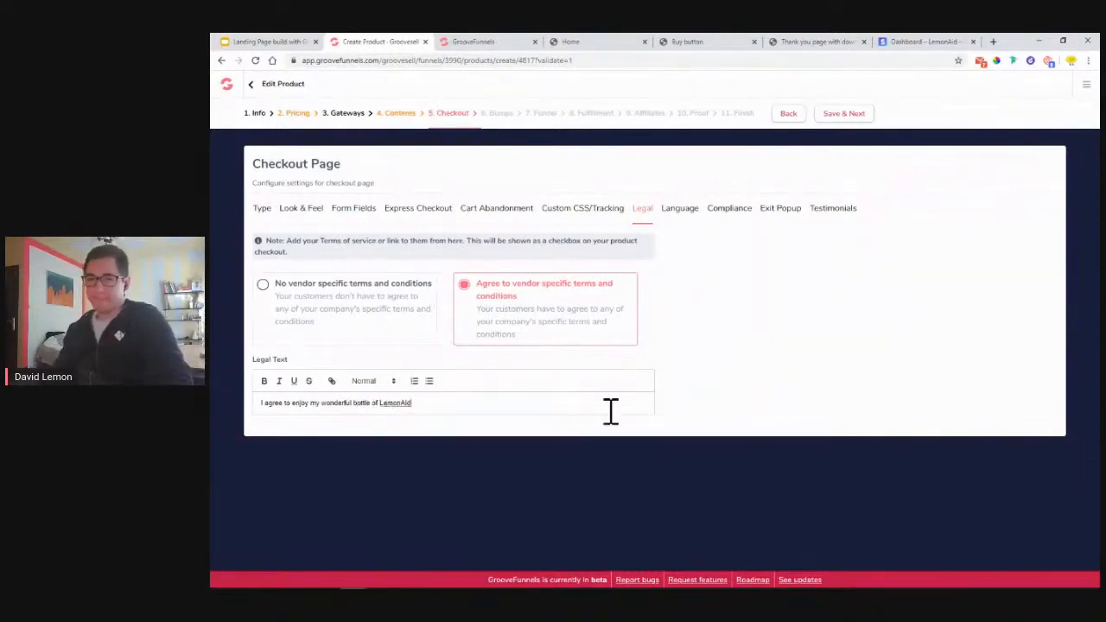
pyautogui.click(439, 410)
pyautogui.write('.')
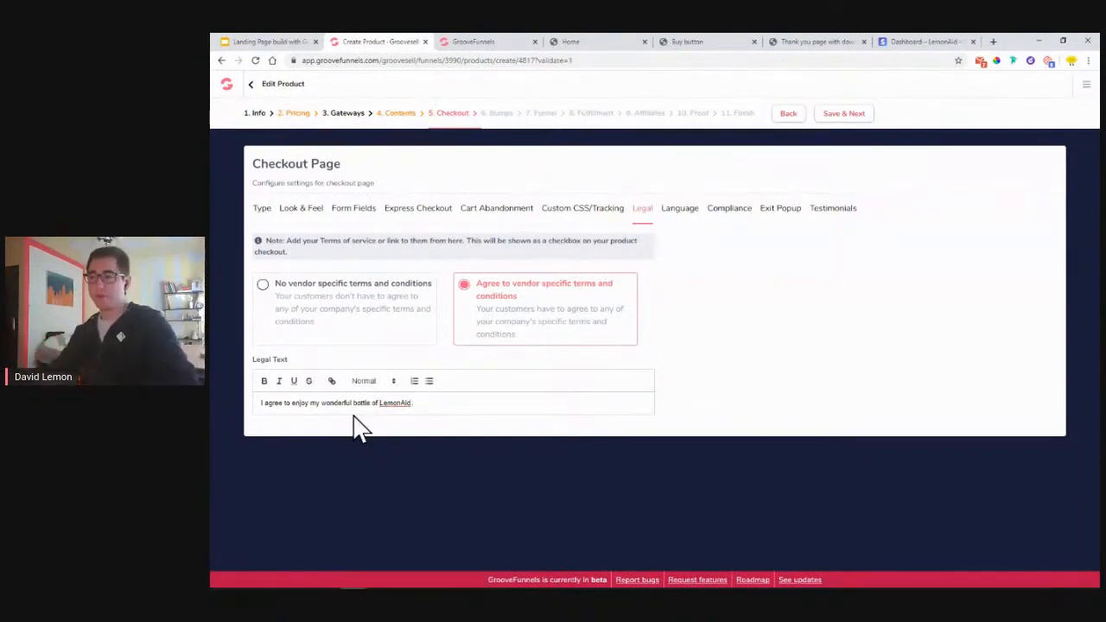
# - Keep English as checkout language, review Compliance, Exit Popup and Testimonials, then Save & Next
pyautogui.click(677, 211)
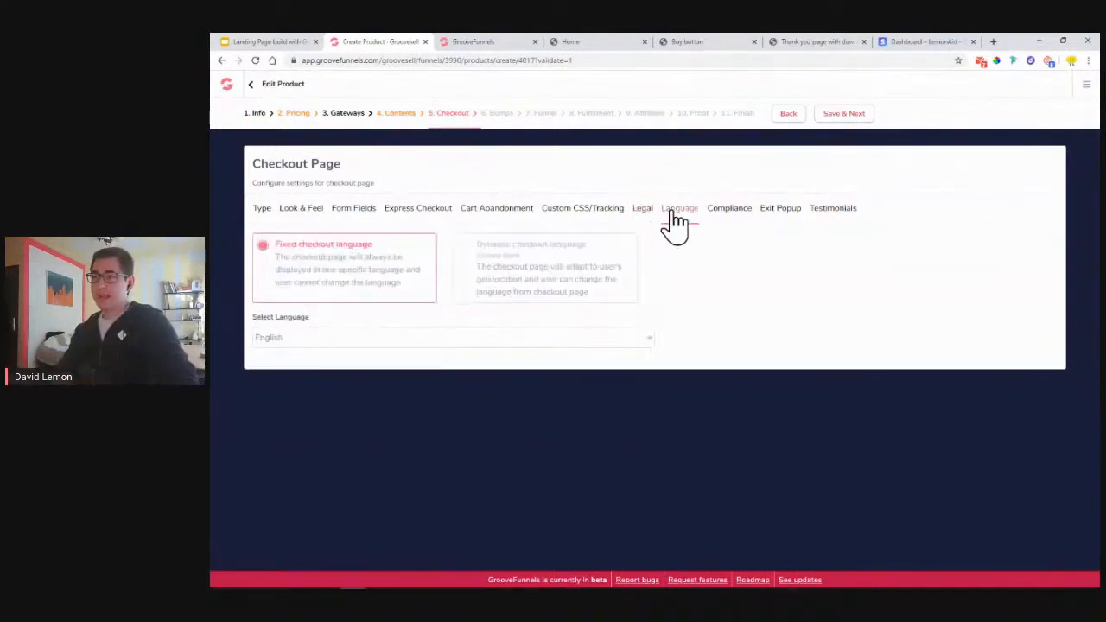
pyautogui.click(419, 343)
pyautogui.click(419, 343)
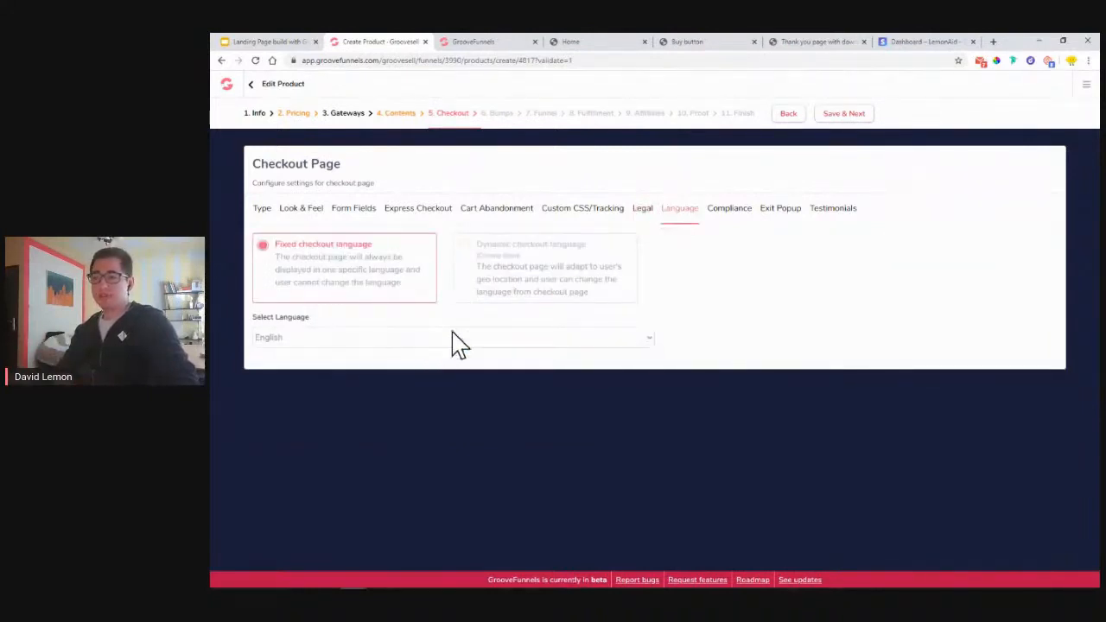
pyautogui.click(733, 218)
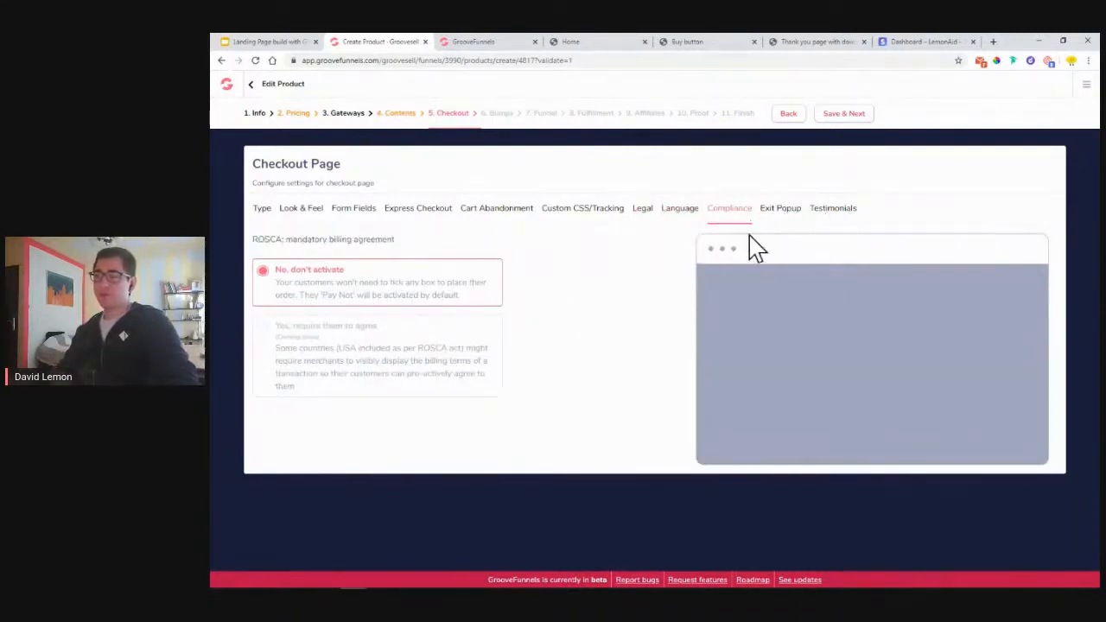
pyautogui.click(776, 213)
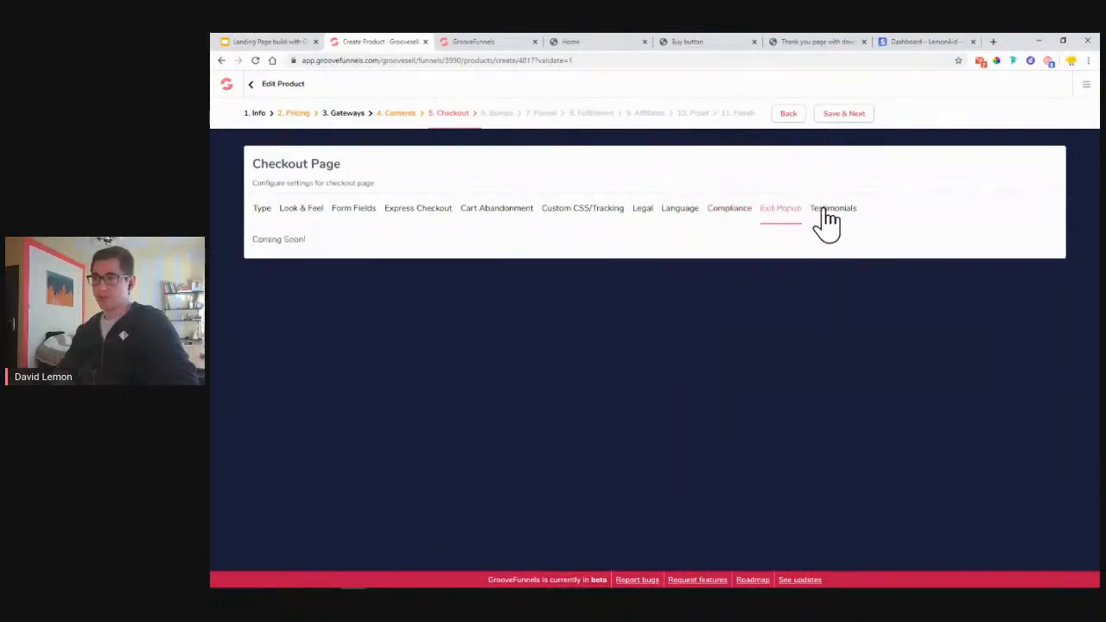
pyautogui.click(835, 216)
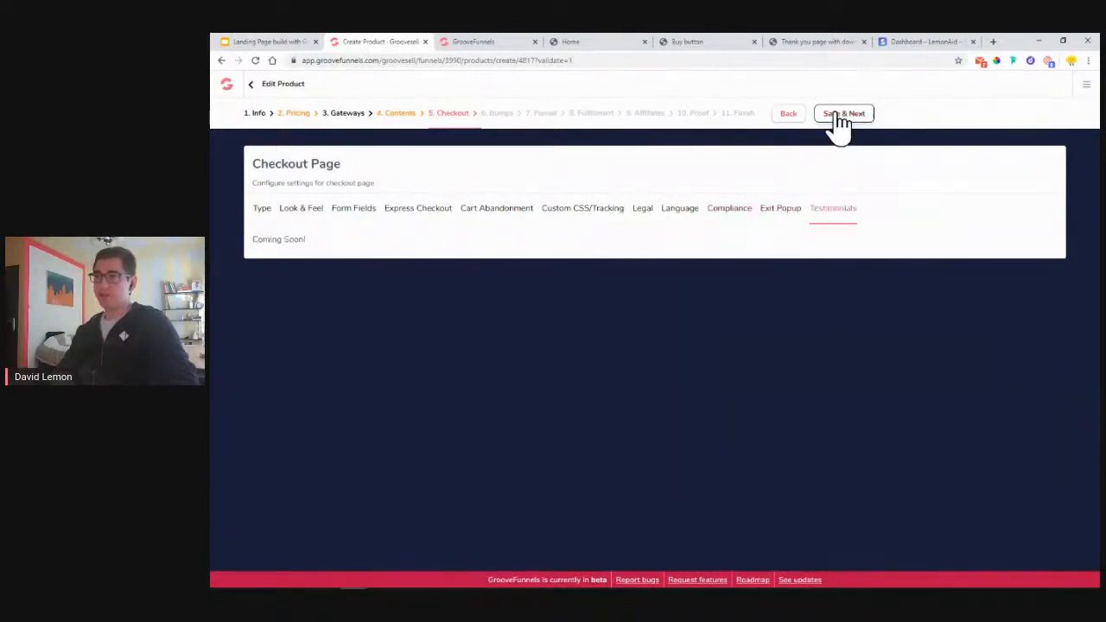
pyautogui.click(836, 114)
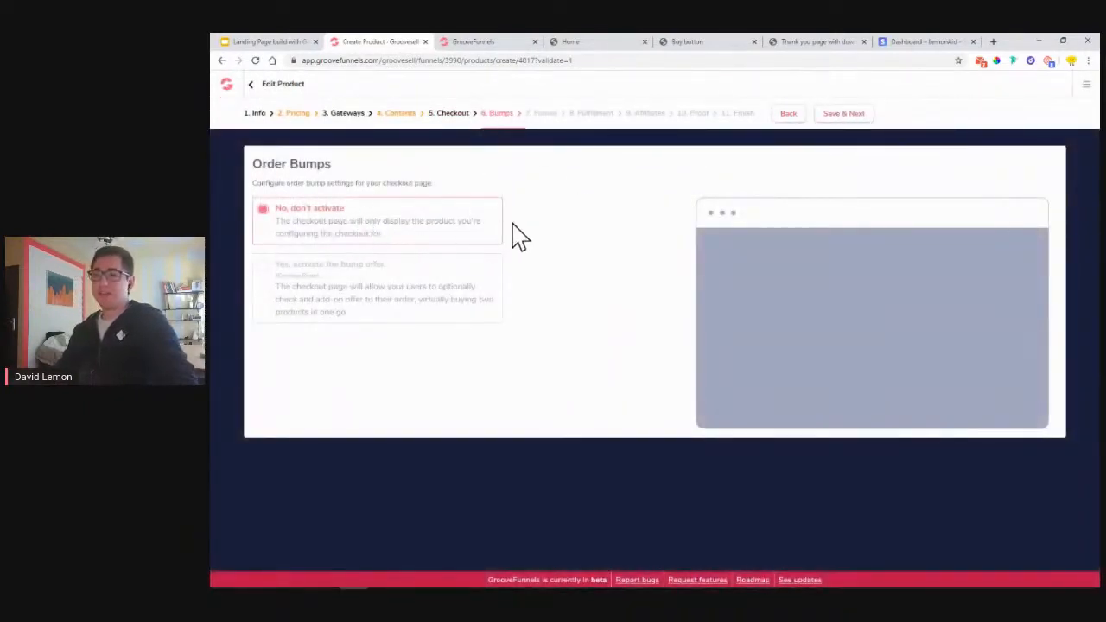
# - Save the Order Bumps step with bumps inactive to reach the Funnel step
pyautogui.click(861, 125)
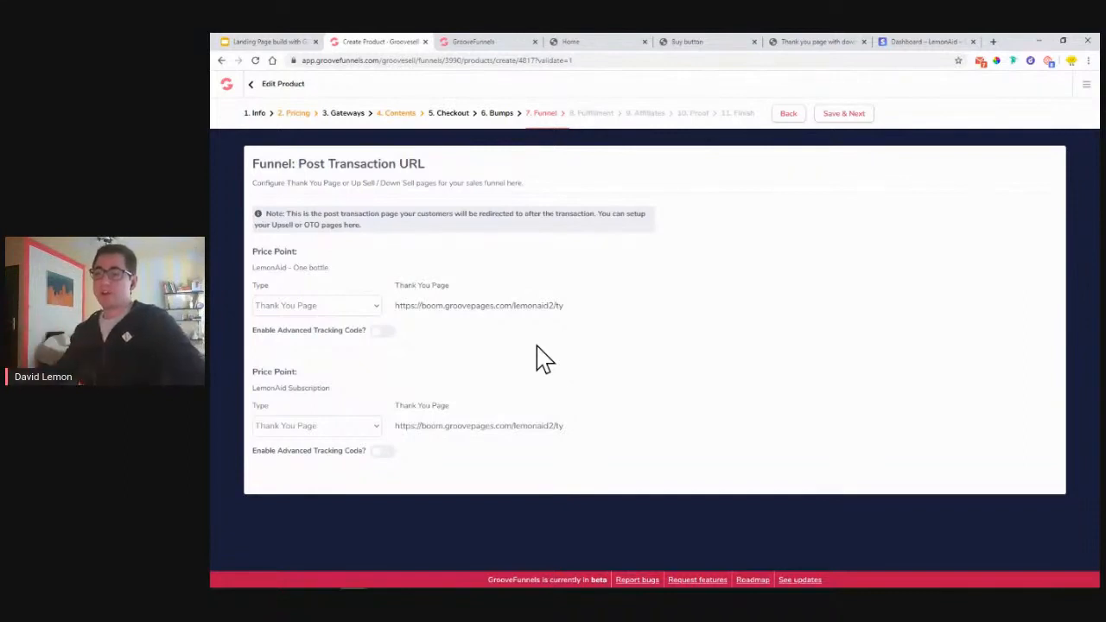
# - Switch the One bottle page type to Upsell Page, then revert it to Thank You Page
pyautogui.click(292, 318)
pyautogui.click(292, 349)
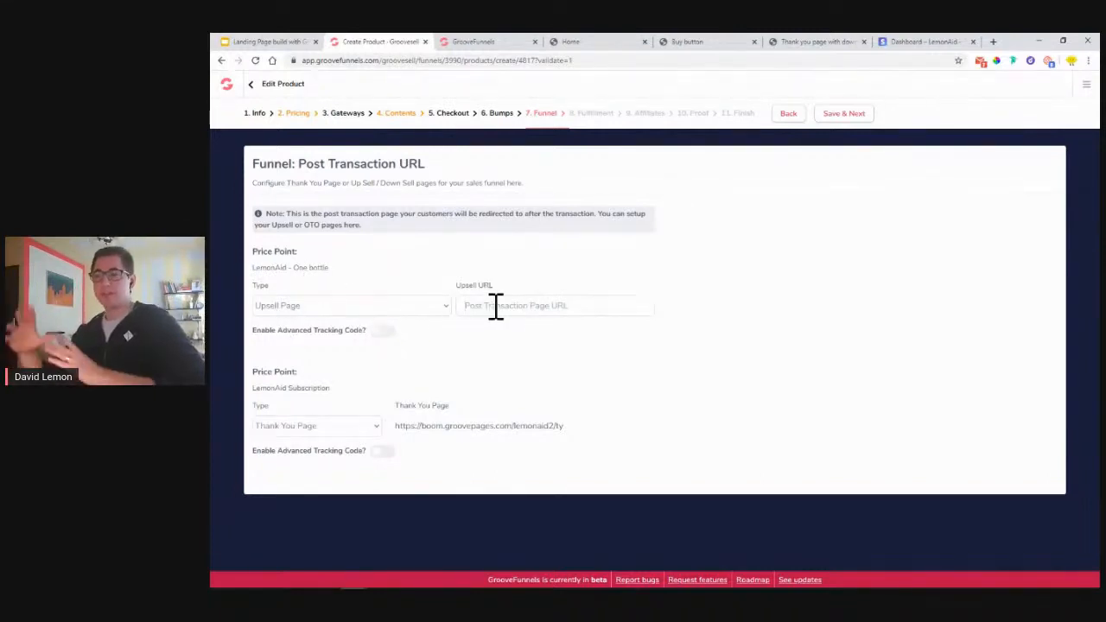
pyautogui.click(403, 311)
pyautogui.click(388, 327)
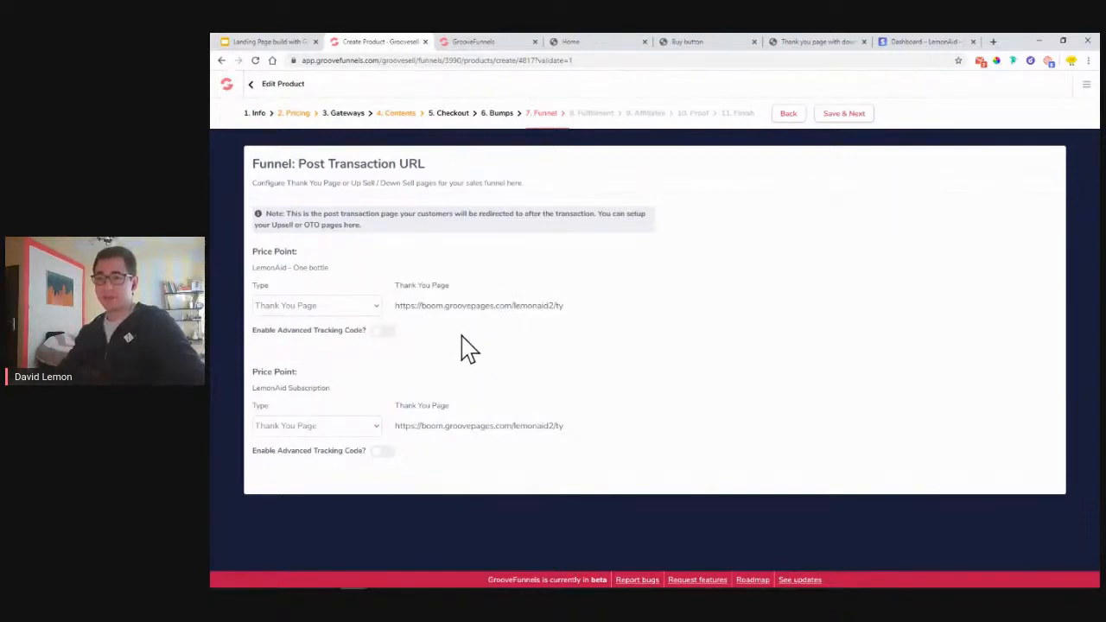
# - Toggle advanced tracking code on and back off, then save and advance to Fulfillment
pyautogui.click(385, 333)
pyautogui.click(385, 333)
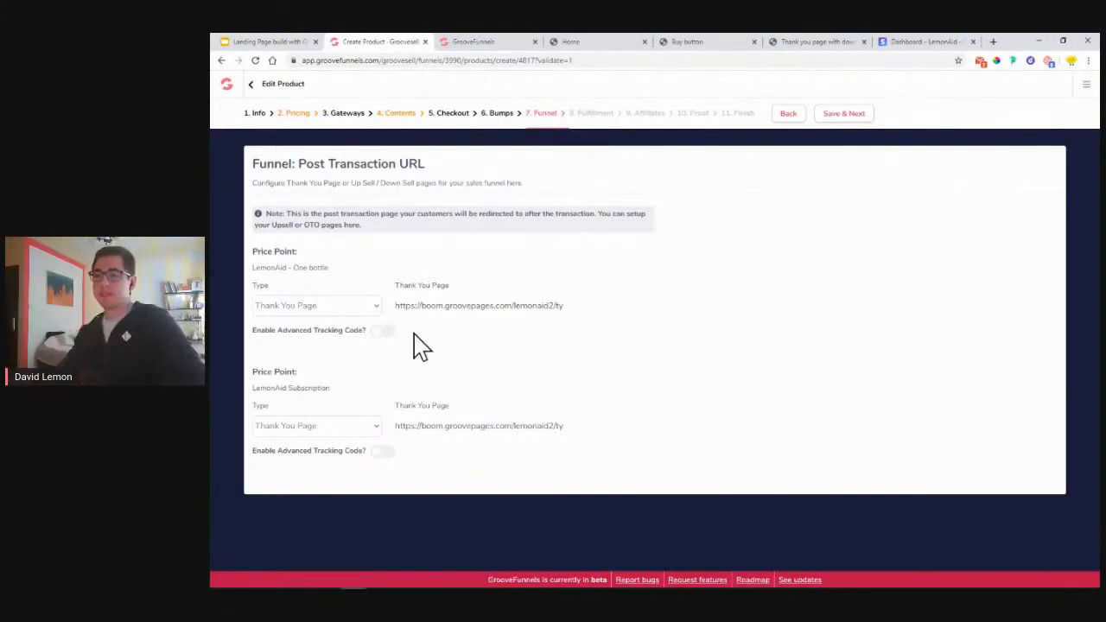
pyautogui.click(839, 117)
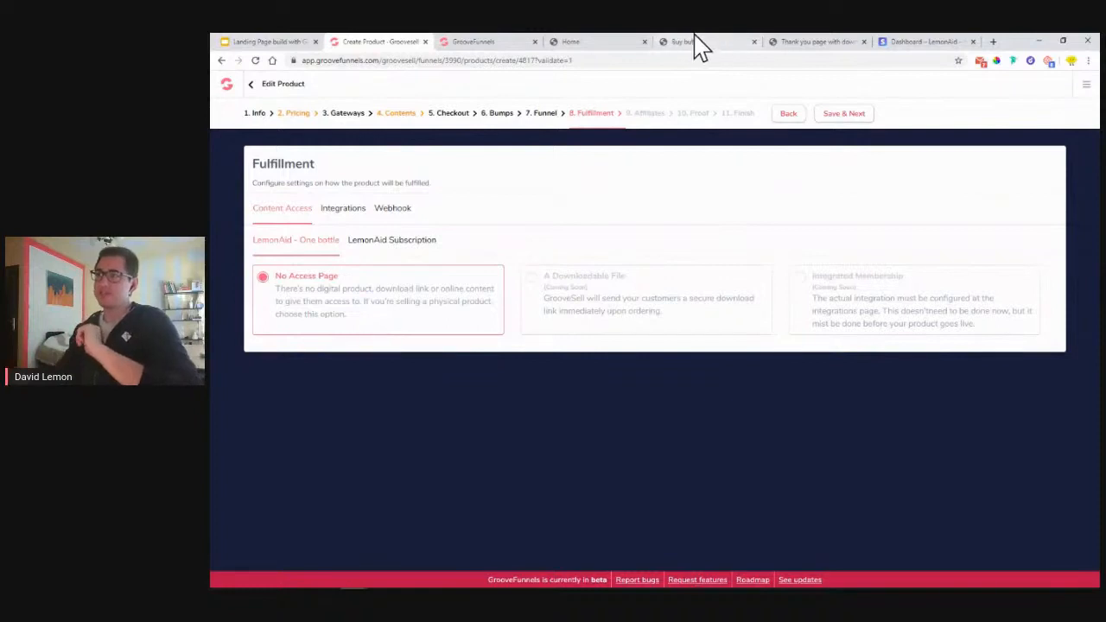
# - Switch to the 'Thank you page' browser tab showing the published 'Thank you!' page
pyautogui.click(804, 42)
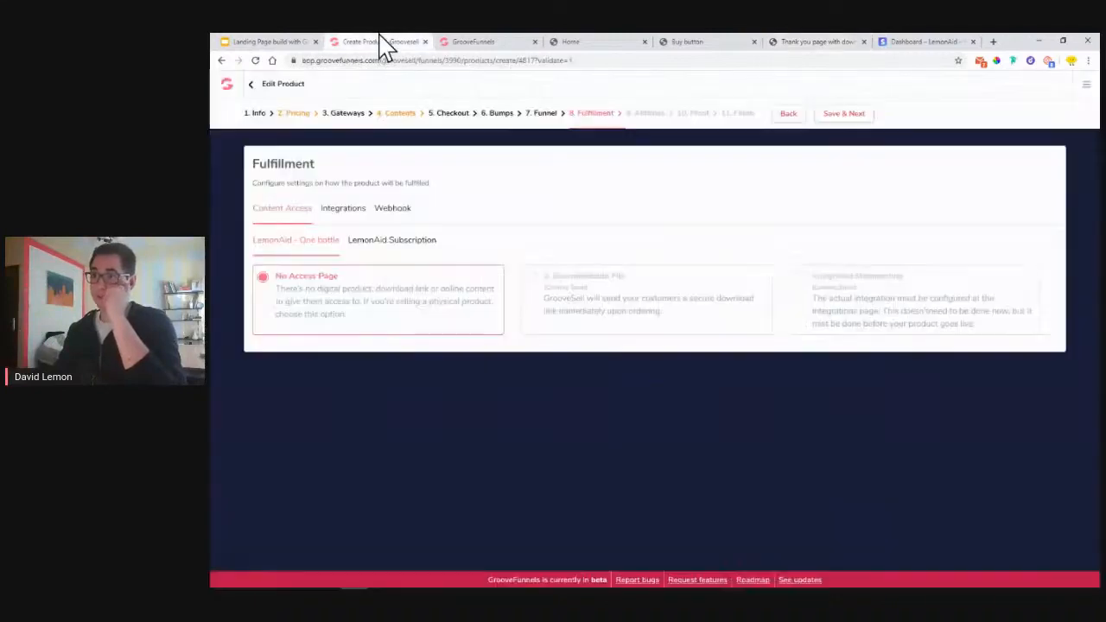
# - Return to the 'Create Product - Groovesell' tab with the Fulfillment step
pyautogui.click(377, 42)
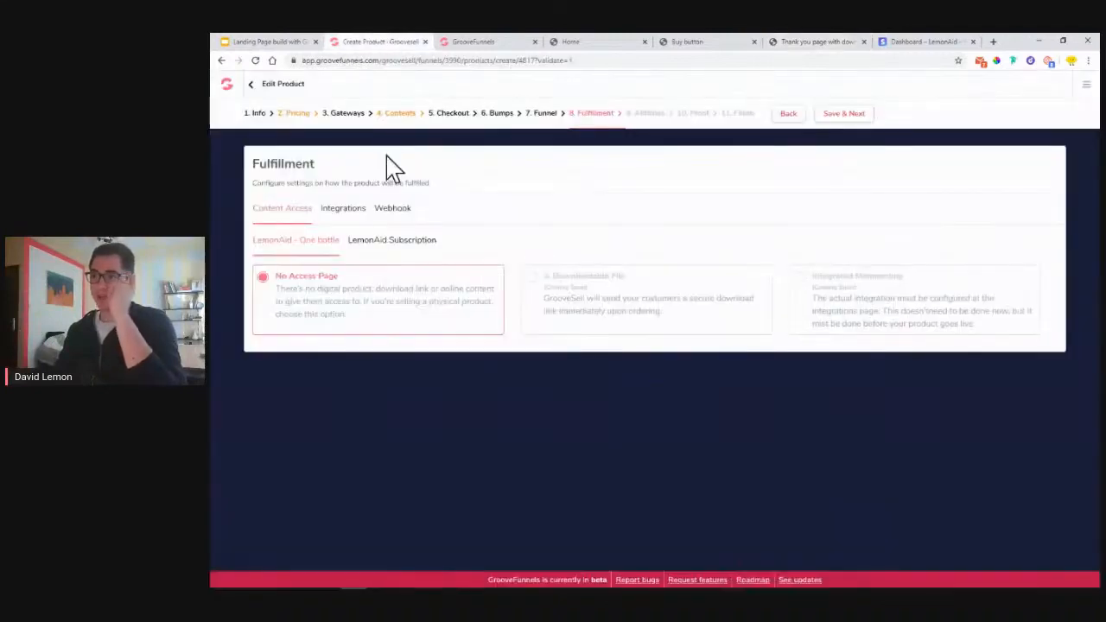
# - Browse Add New Integration types on the Integrations tab without adding any, glancing at the thank-you page
pyautogui.click(353, 218)
pyautogui.click(1032, 281)
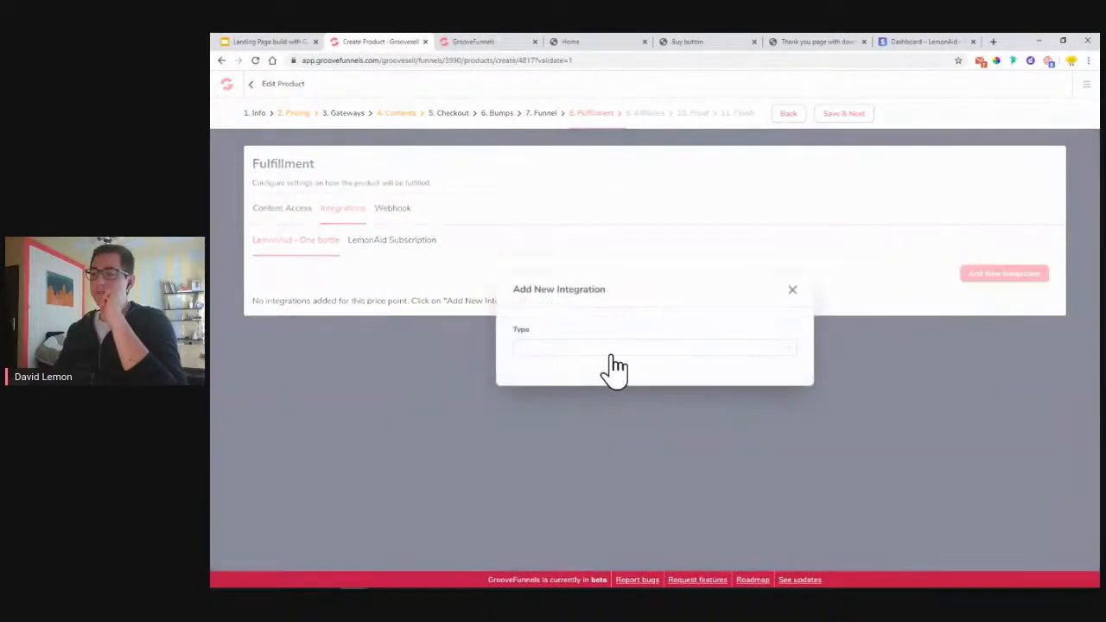
pyautogui.click(615, 354)
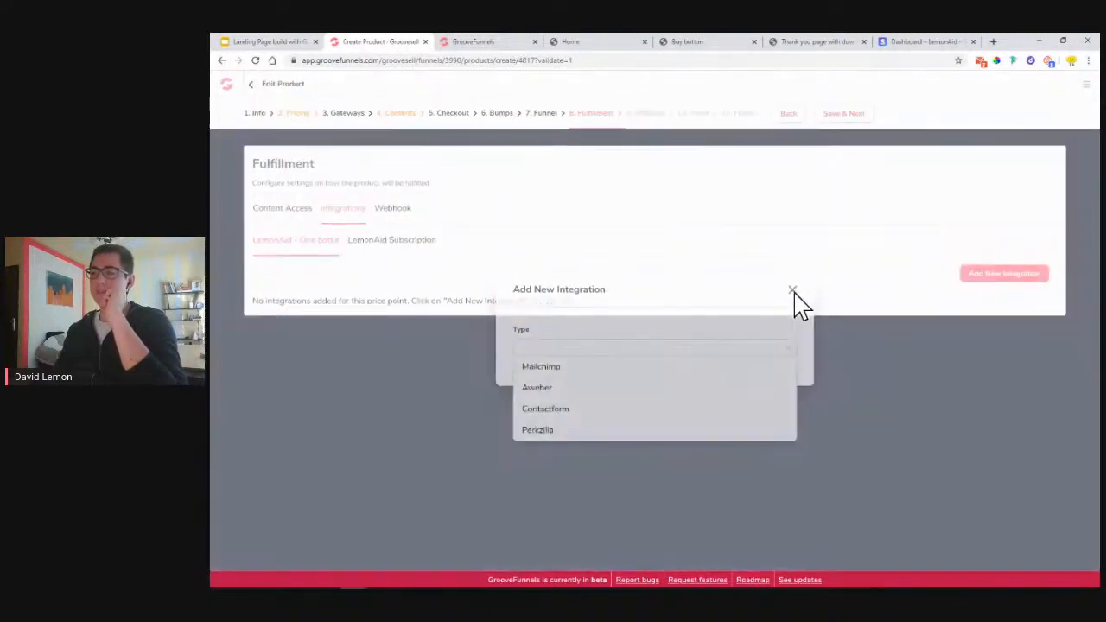
pyautogui.click(793, 291)
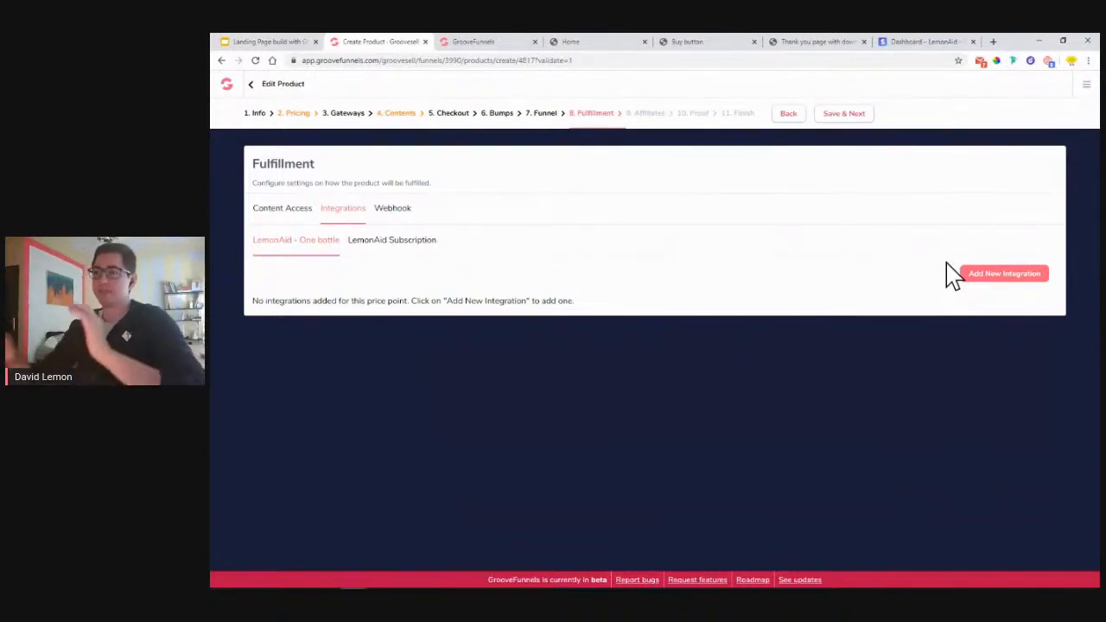
pyautogui.click(817, 42)
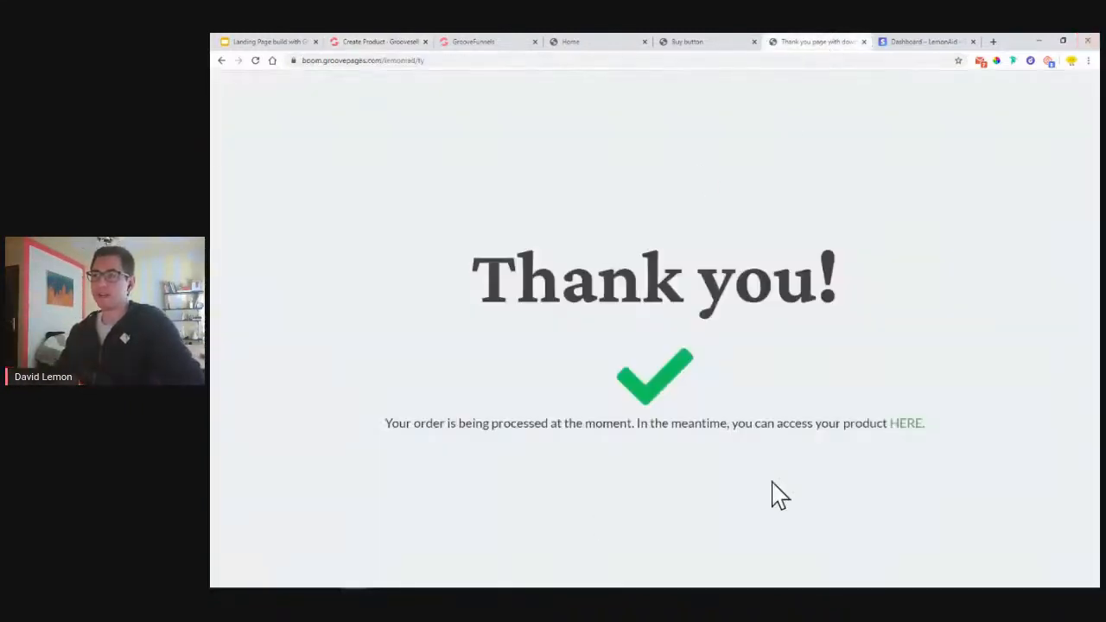
pyautogui.click(372, 44)
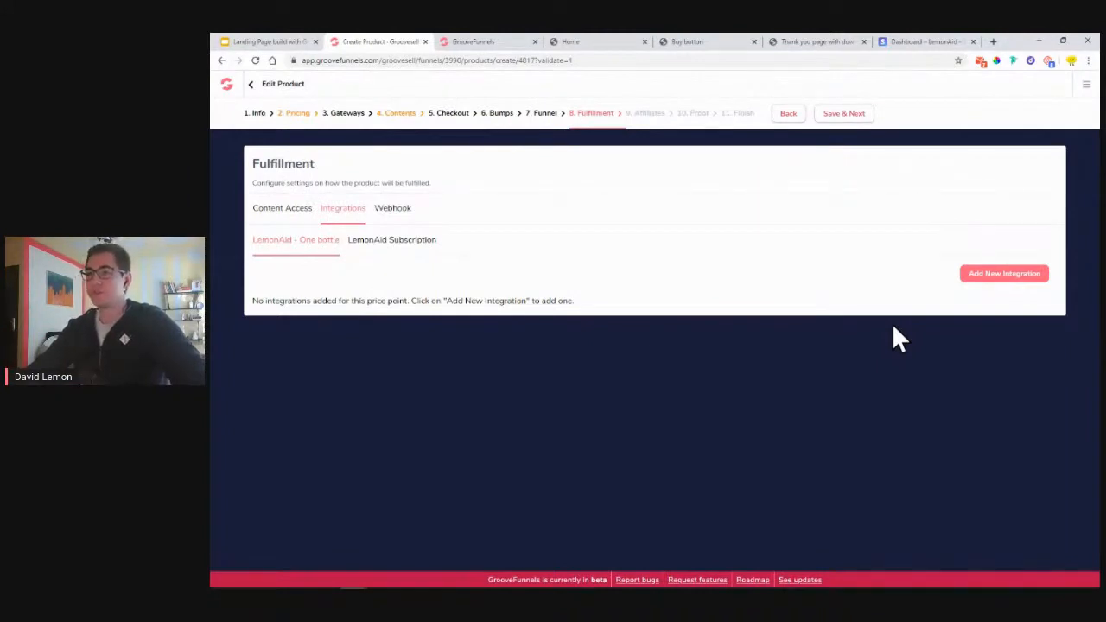
# - Add then delete an empty webhook URL, and save Fulfillment from Content Access
pyautogui.click(399, 209)
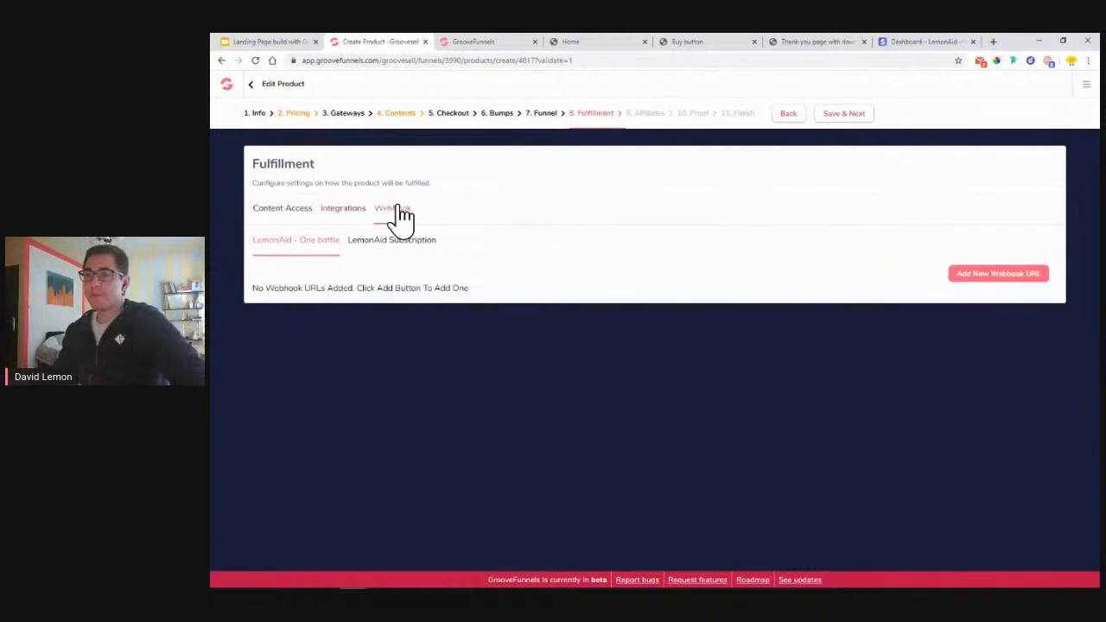
pyautogui.click(1003, 275)
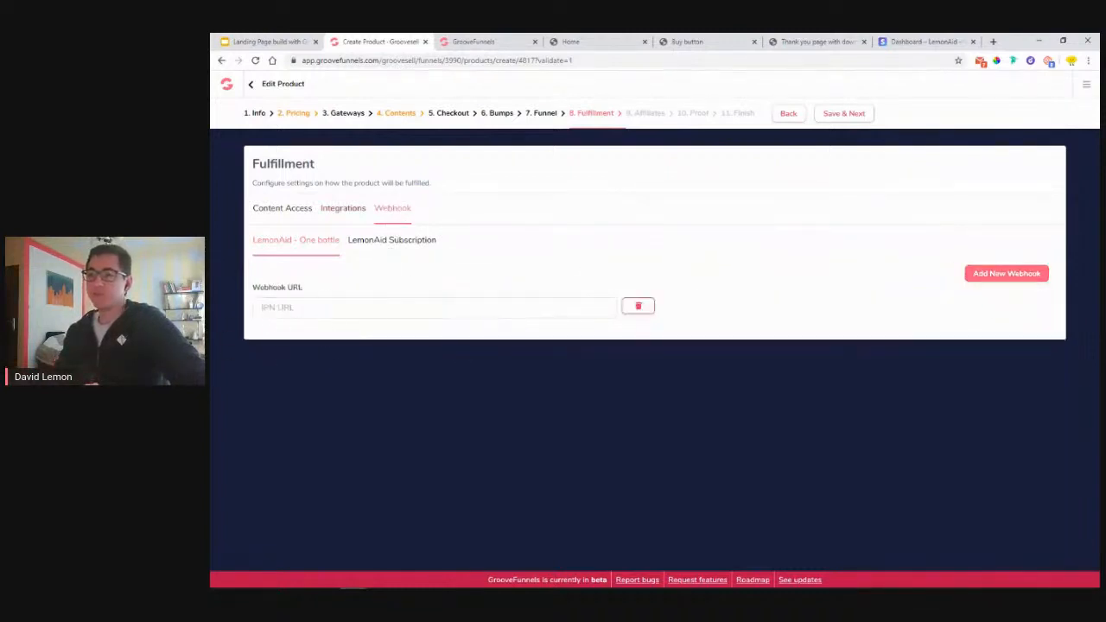
pyautogui.click(638, 318)
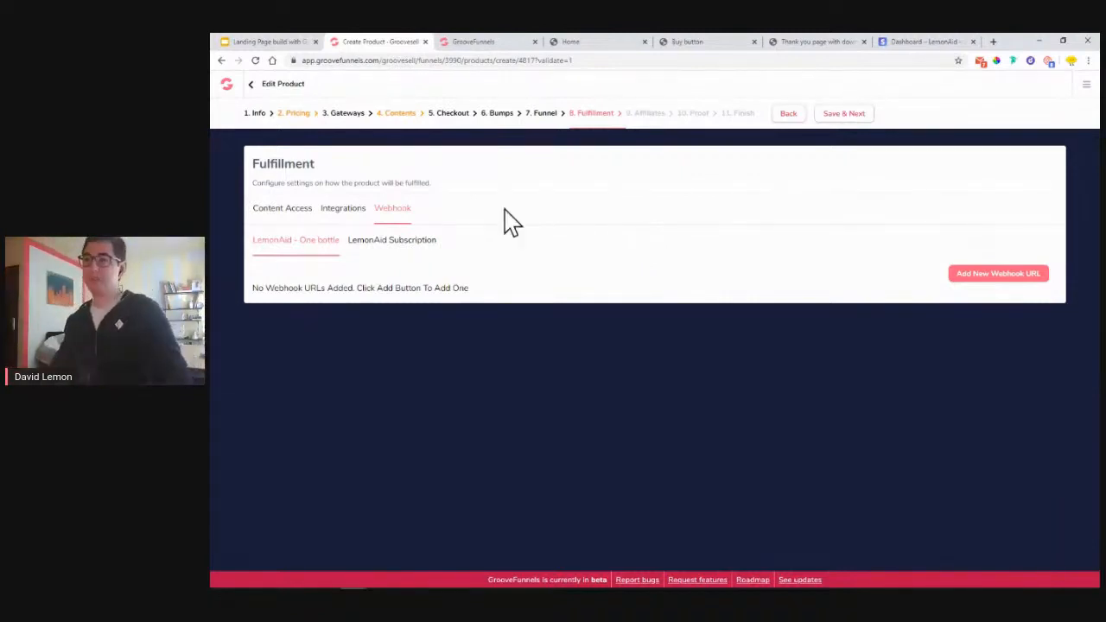
pyautogui.click(302, 216)
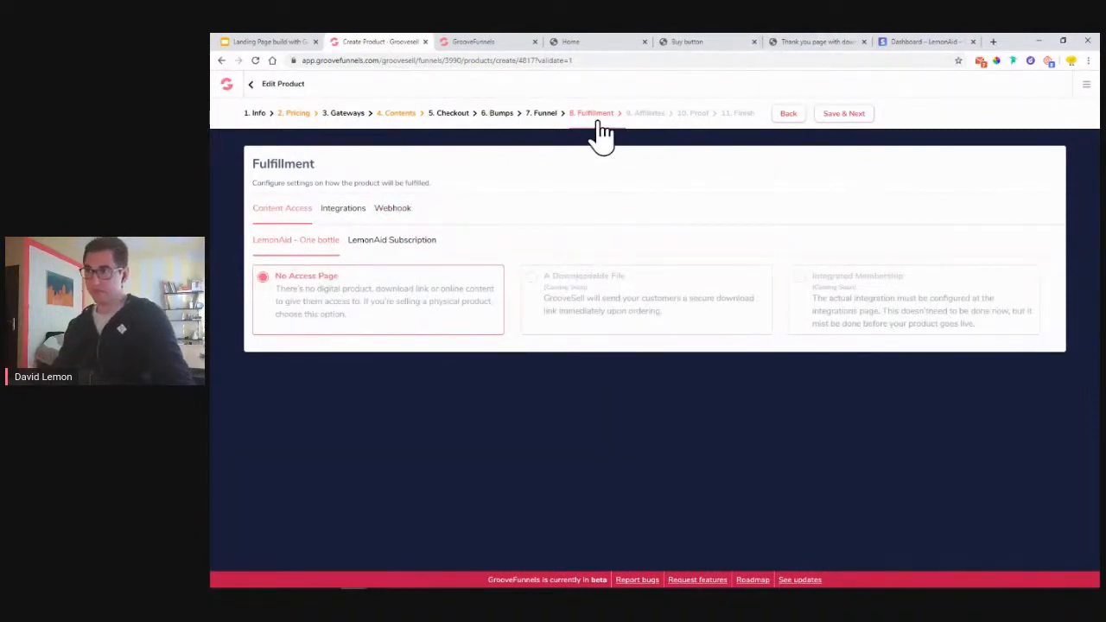
pyautogui.click(855, 121)
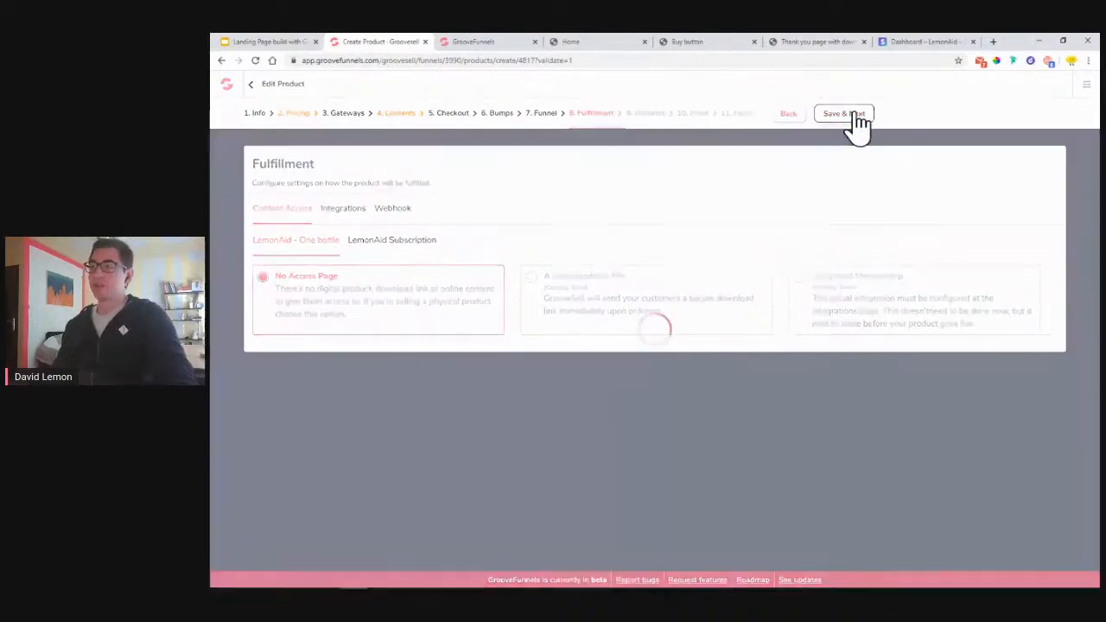
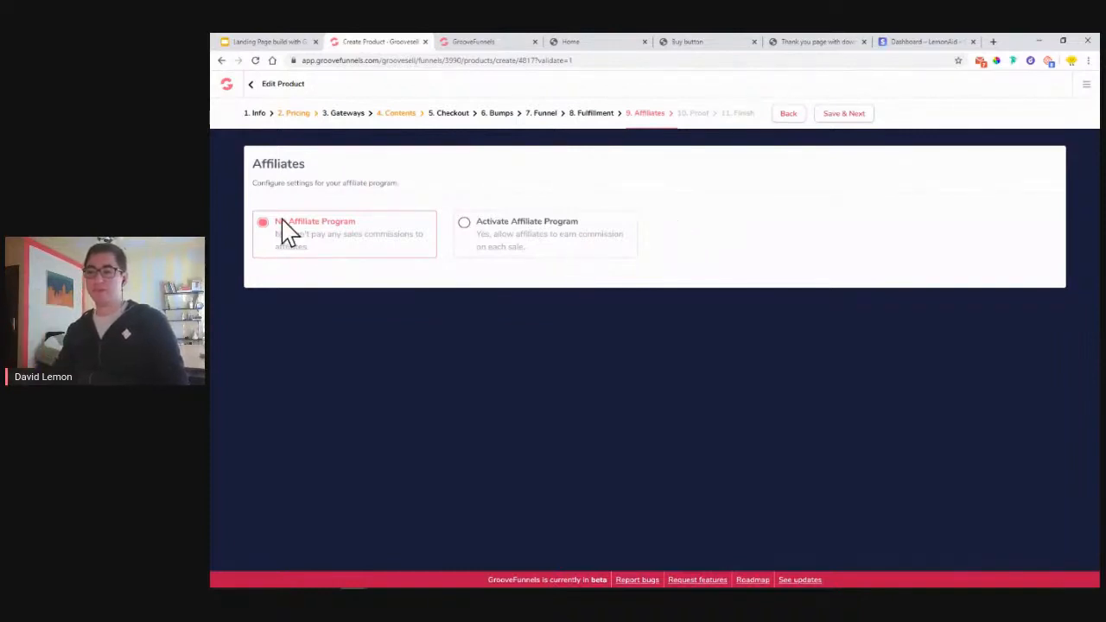
# - Save the Affiliates and Proof steps to reach the product's 11. Finish page
pyautogui.click(843, 121)
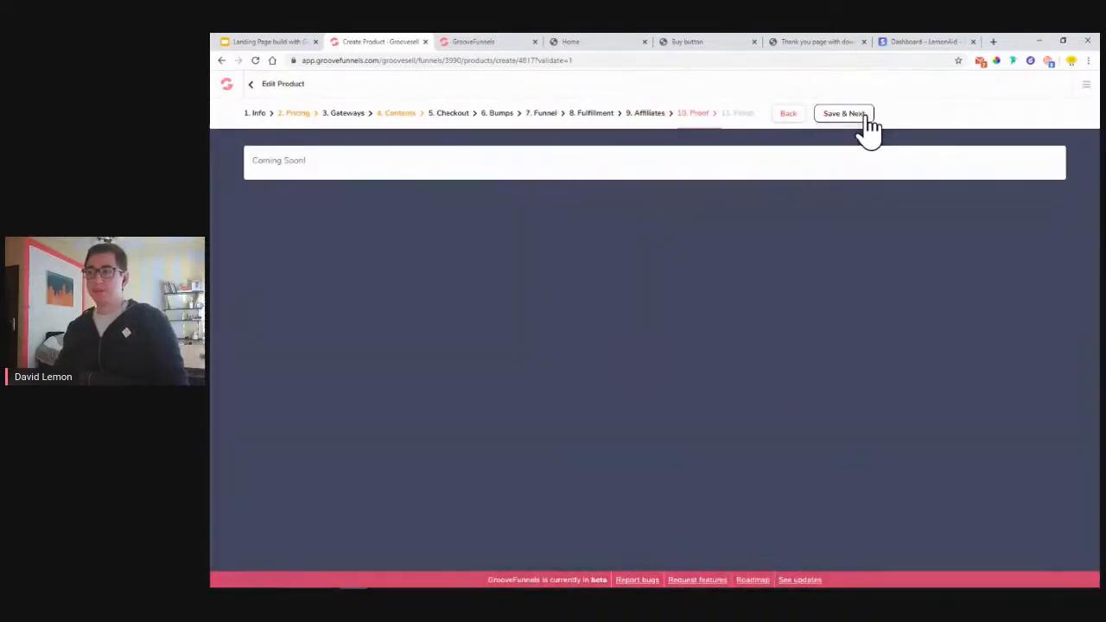
pyautogui.click(868, 121)
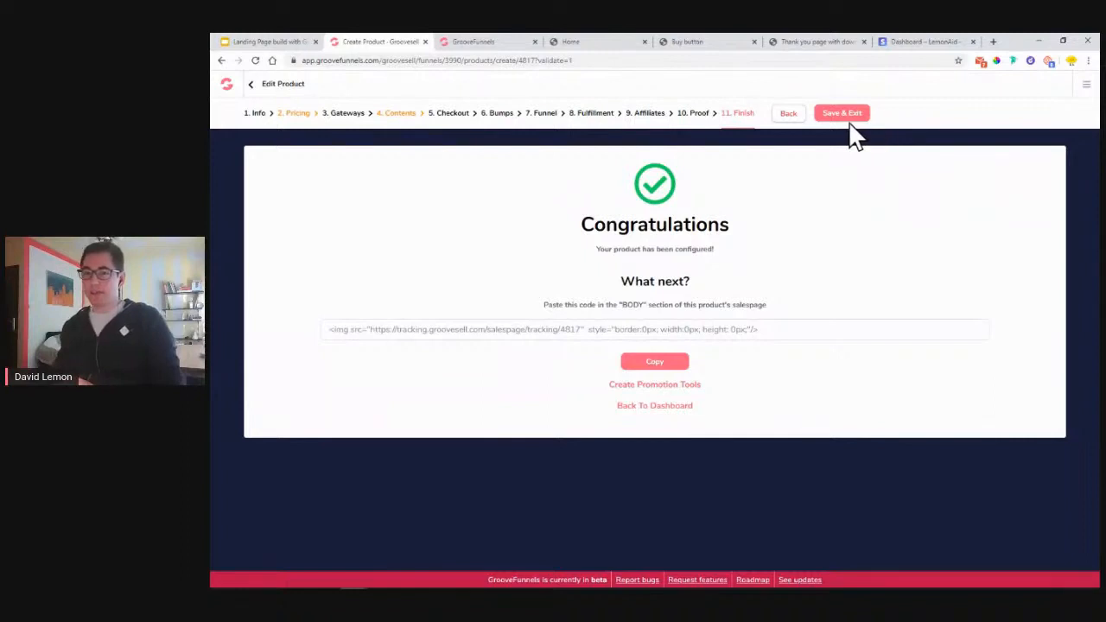
# - On the plan slide, highlight items 5 and 6: the Stripe test account and thank-you pages
pyautogui.click(268, 43)
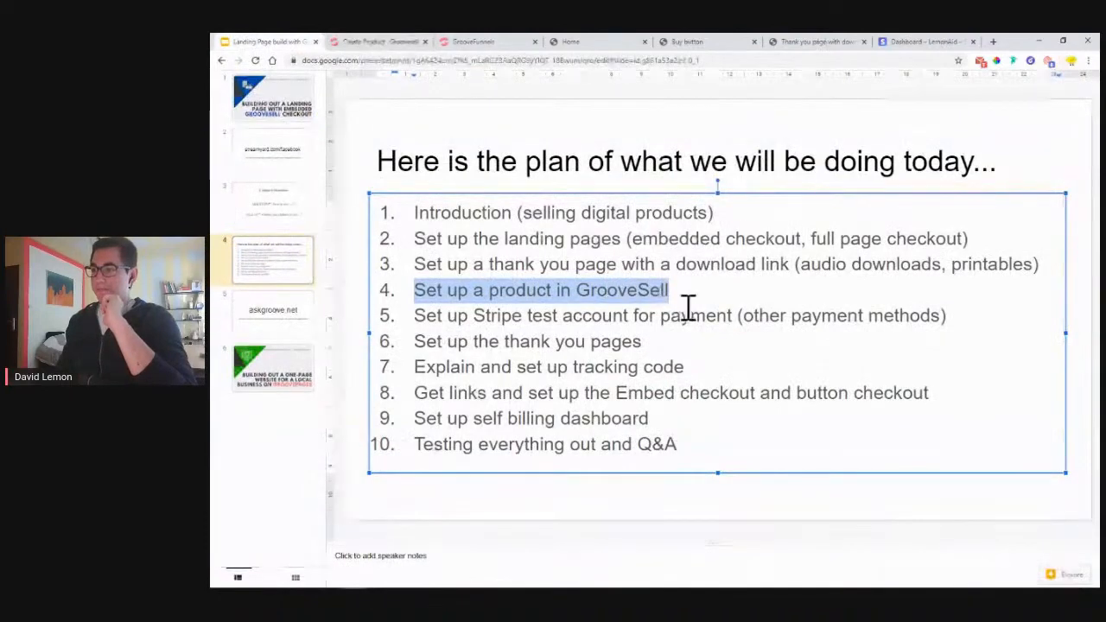
pyautogui.moveTo(741, 316); pyautogui.dragTo(931, 326)
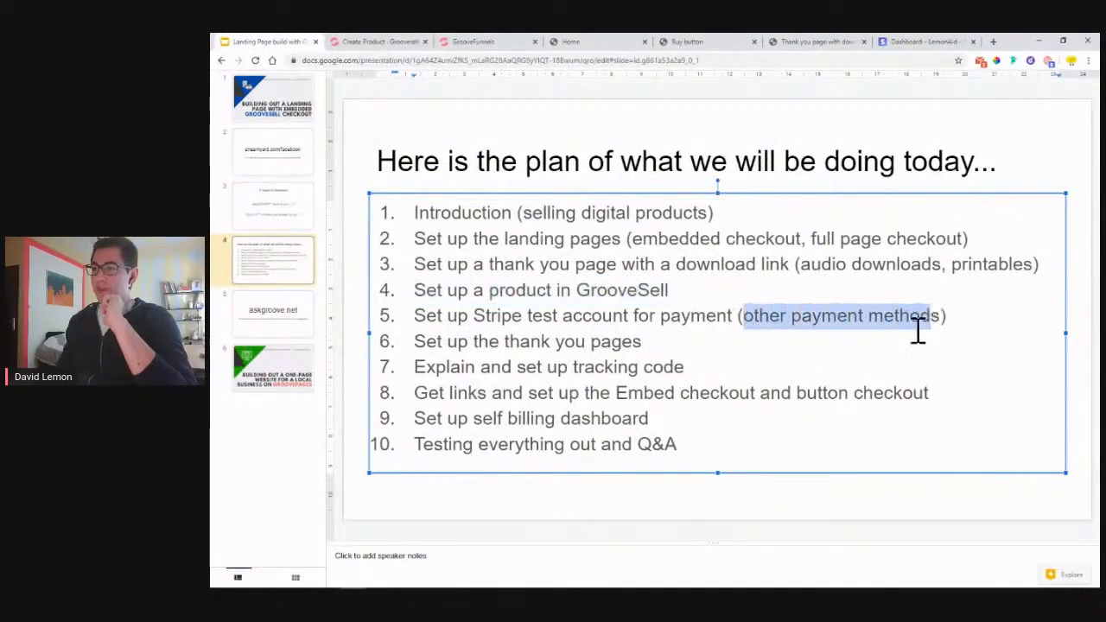
pyautogui.moveTo(486, 318); pyautogui.dragTo(593, 317)
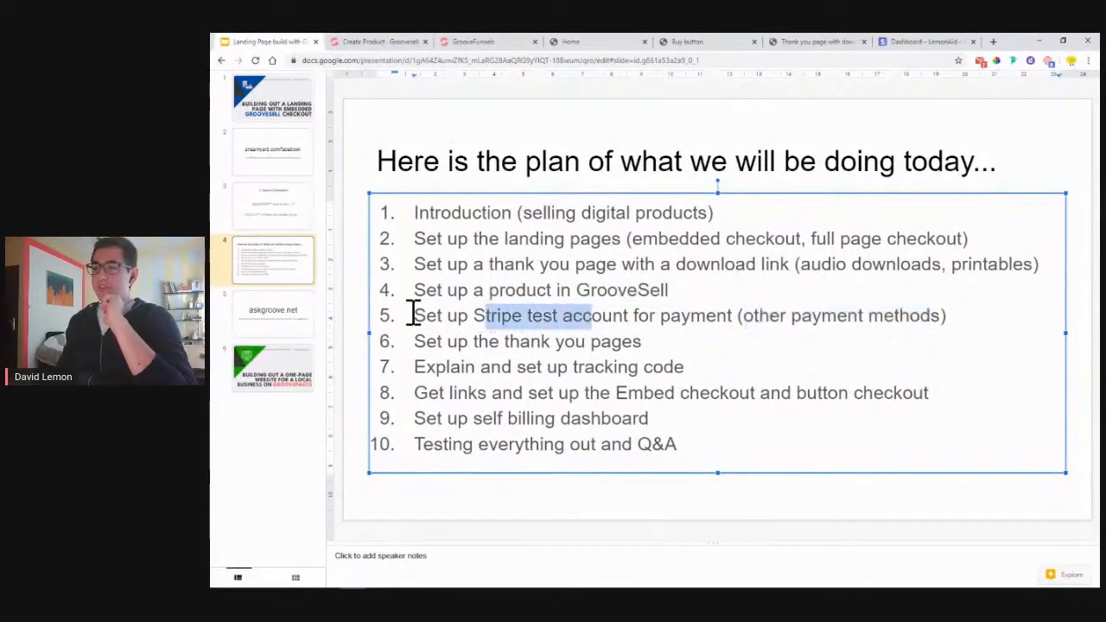
pyautogui.moveTo(742, 316); pyautogui.dragTo(940, 319)
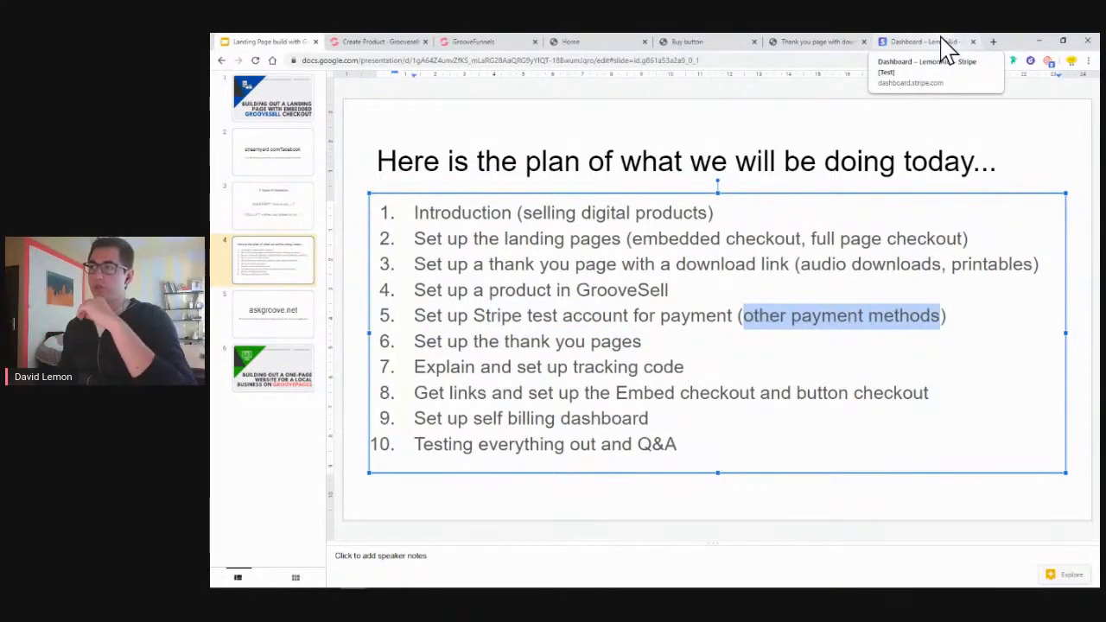
# - In Stripe, go to Settings > Payment methods and confirm the saved password
pyautogui.click(944, 44)
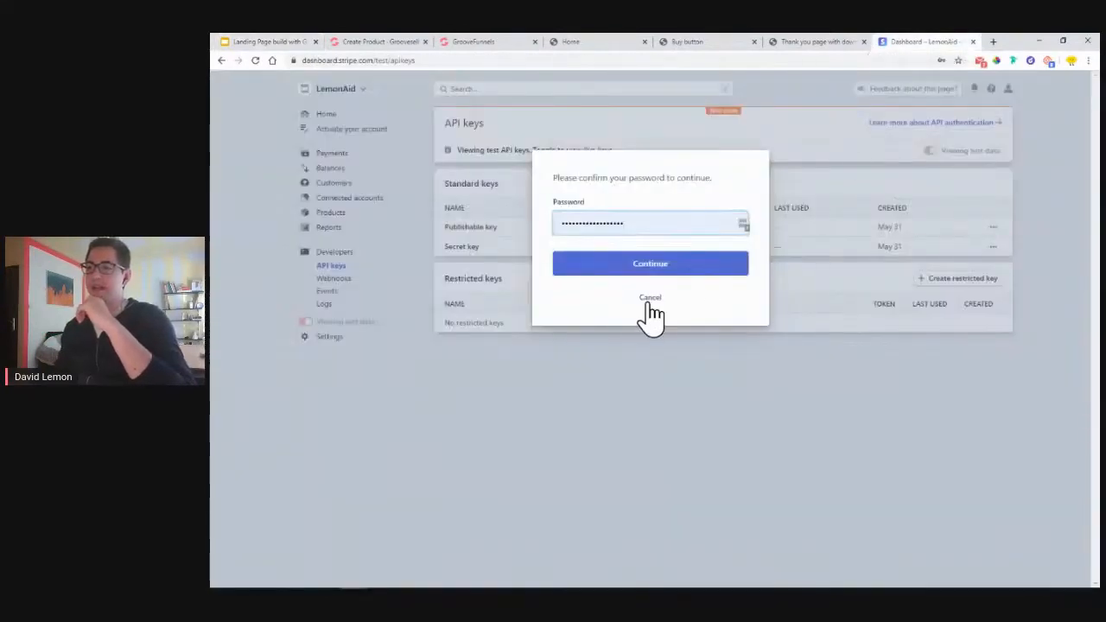
pyautogui.click(649, 299)
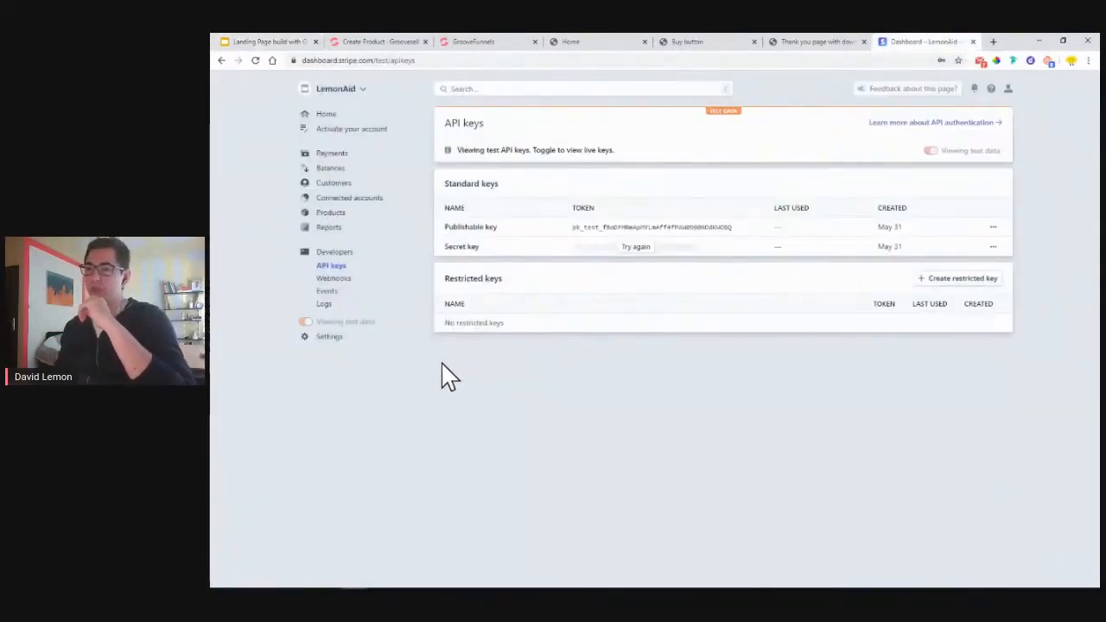
pyautogui.click(336, 338)
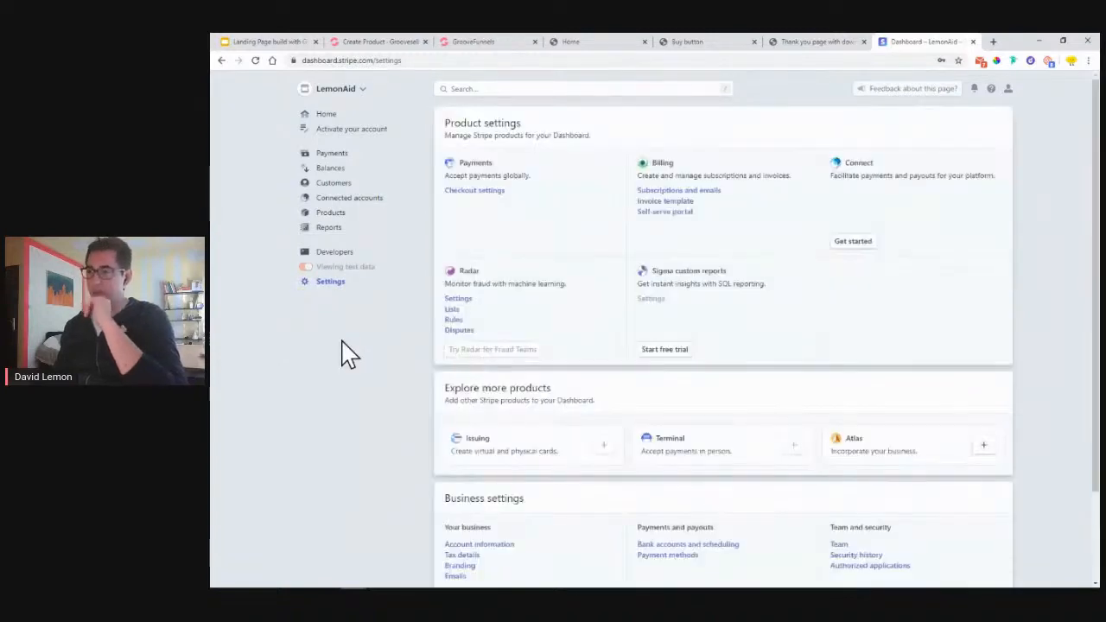
pyautogui.scroll(-2, 662, 216)
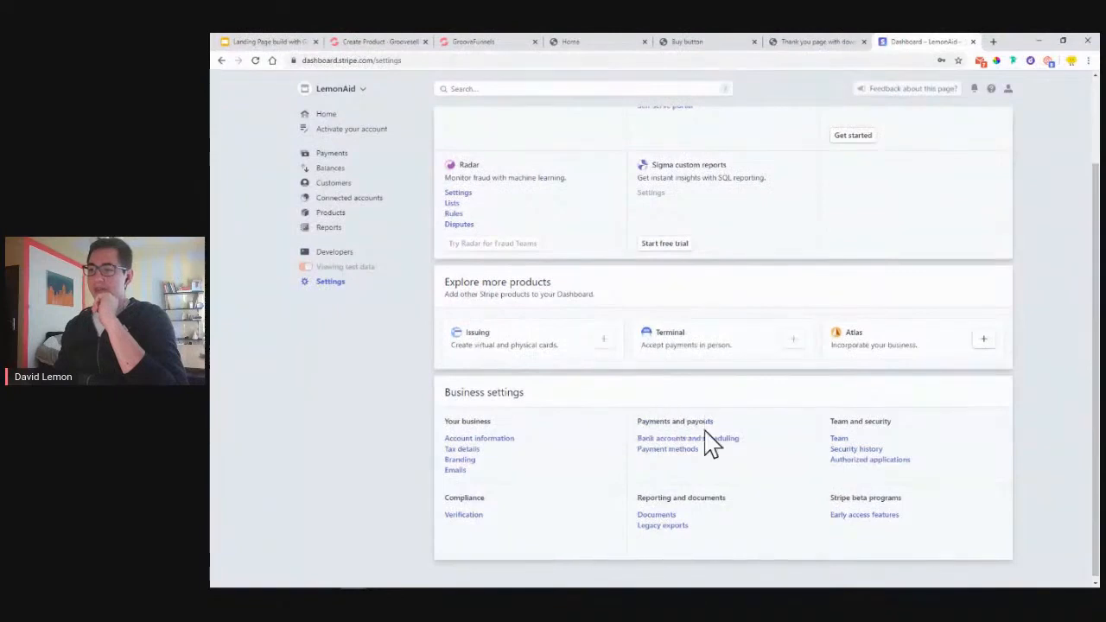
pyautogui.click(688, 452)
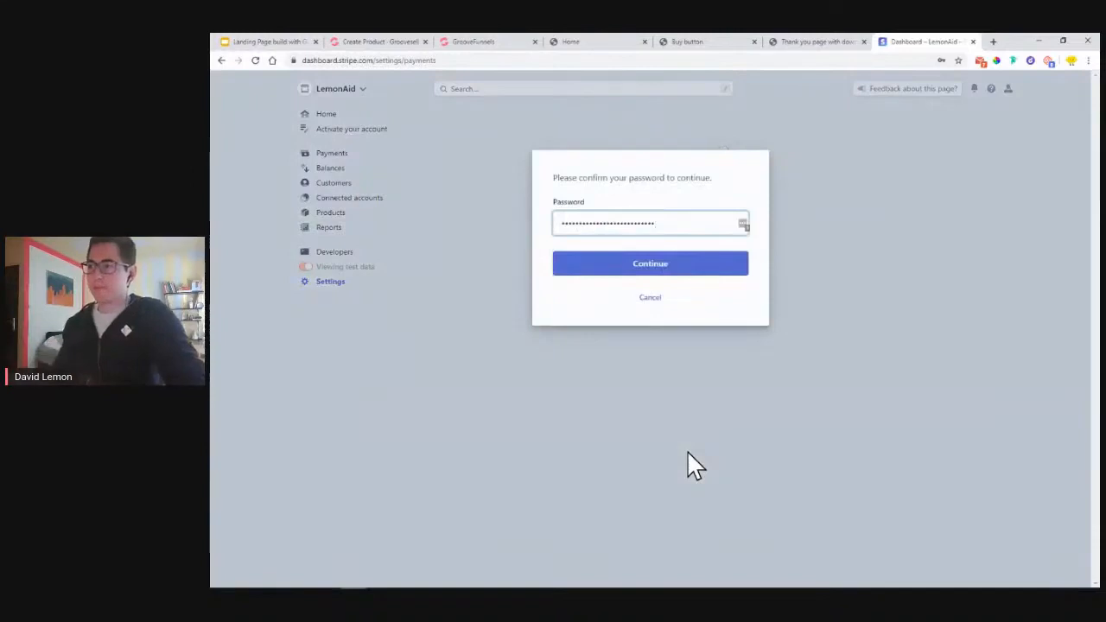
pyautogui.moveTo(713, 220); pyautogui.dragTo(504, 234)
pyautogui.press('Return')
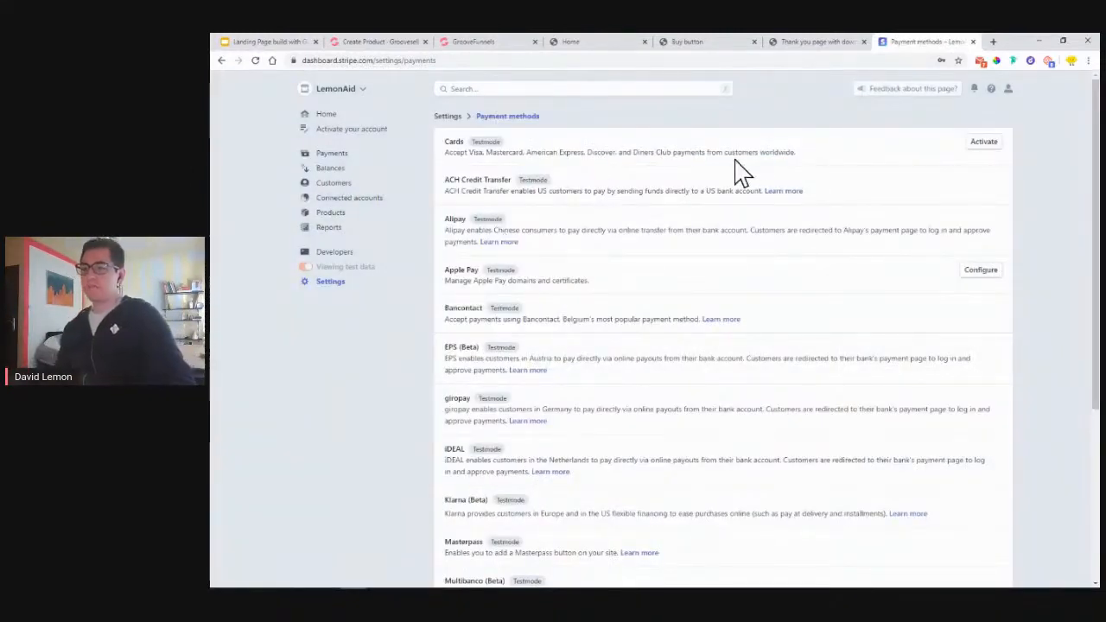
# - Review the payment methods list, noting iDEAL, giropay, Apple Pay and Cards in test mode
pyautogui.tripleClick(452, 459)
pyautogui.click(465, 452)
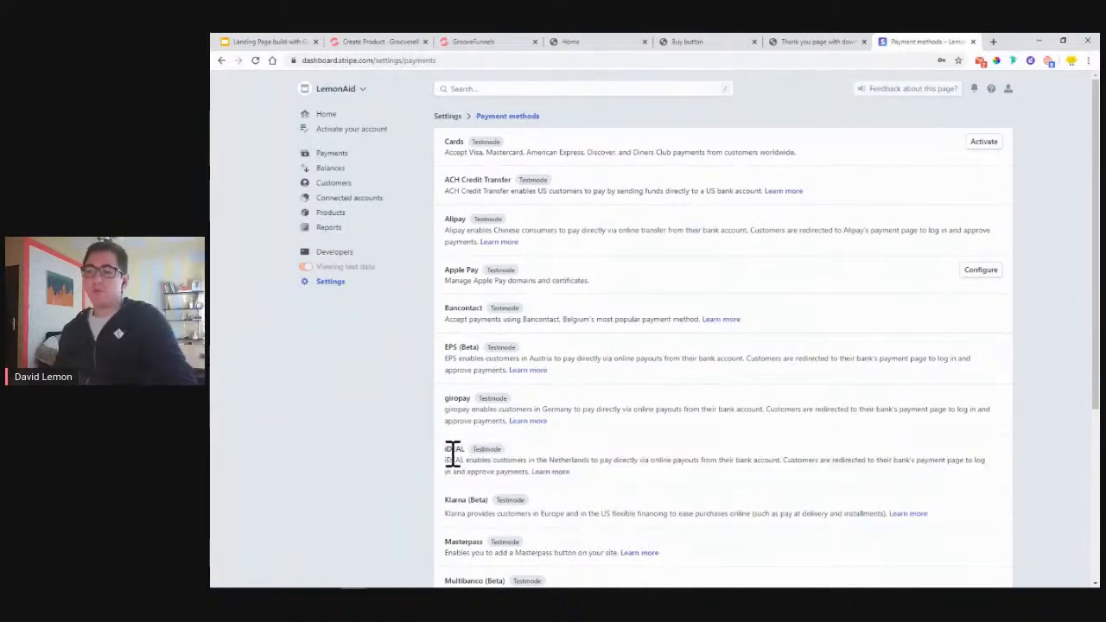
pyautogui.doubleClick(452, 399)
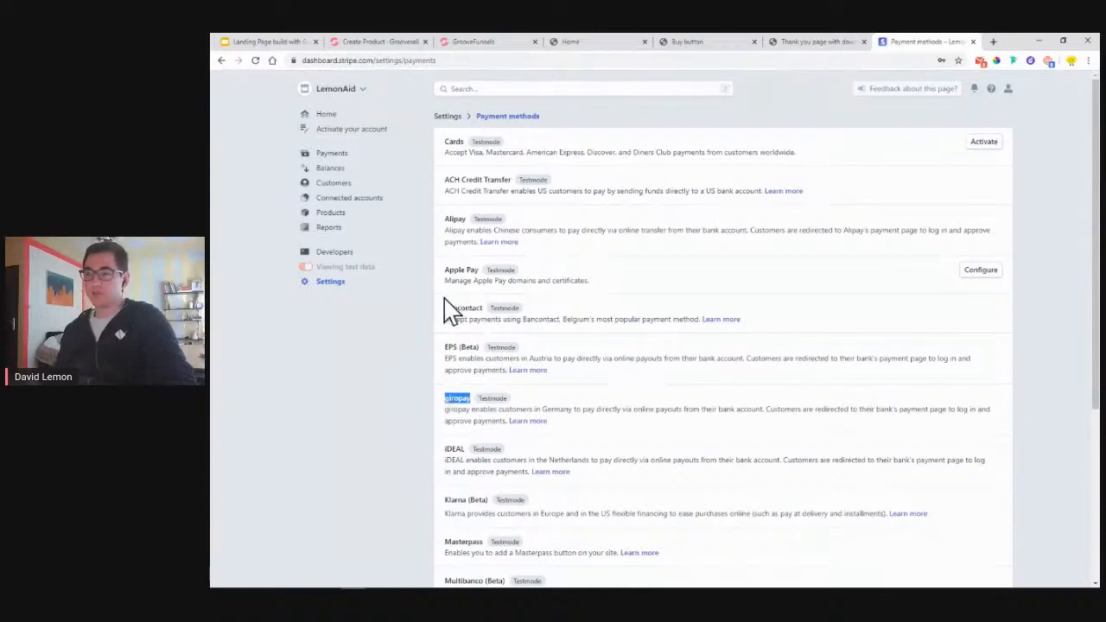
pyautogui.doubleClick(466, 269)
pyautogui.scroll(-3, 471, 338)
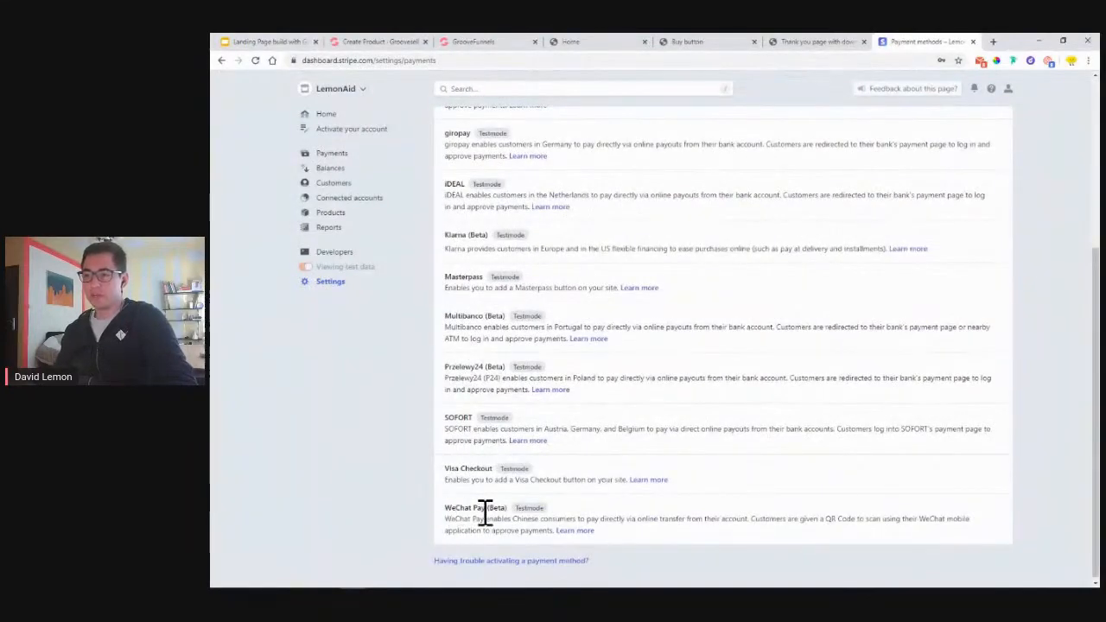
pyautogui.scroll(3, 570, 428)
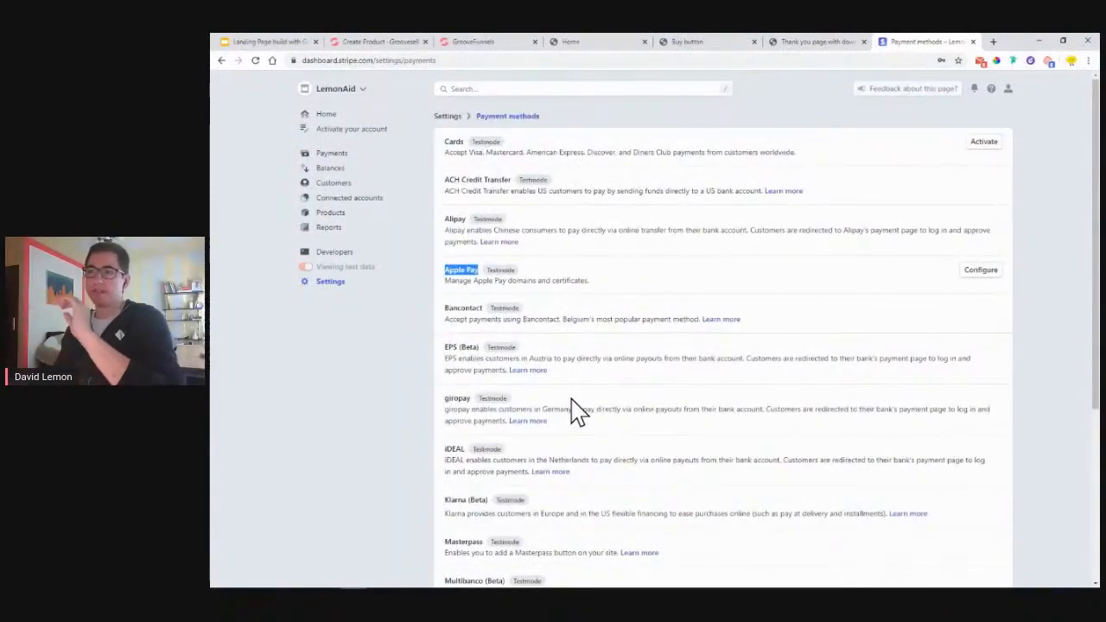
pyautogui.doubleClick(486, 142)
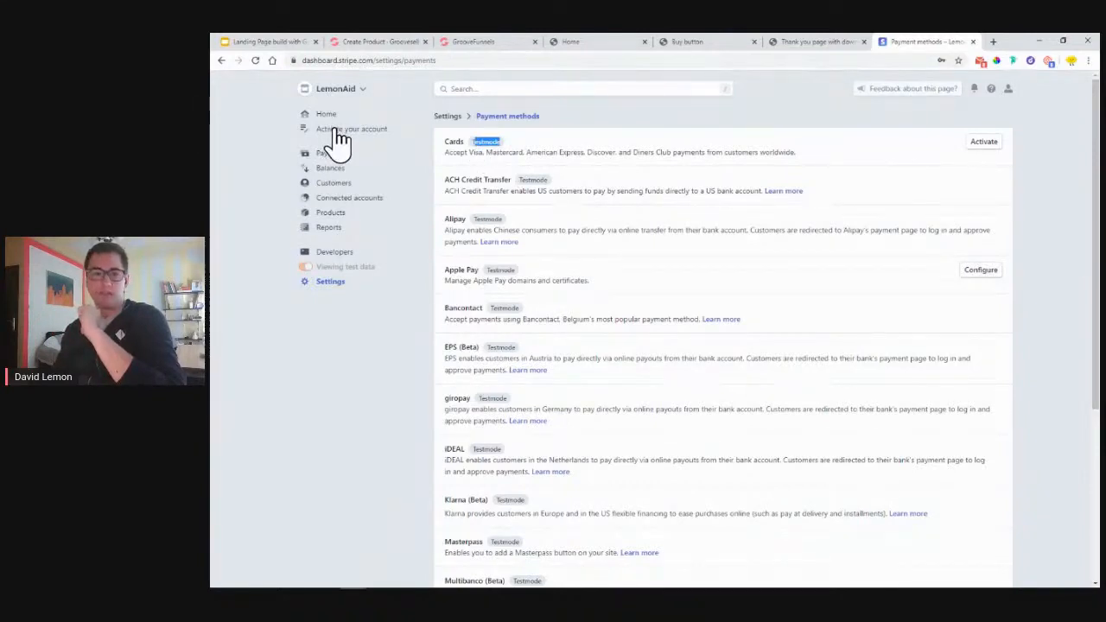
# - Abandon the Stripe account activation form and return to Settings, showing Business settings
pyautogui.click(340, 129)
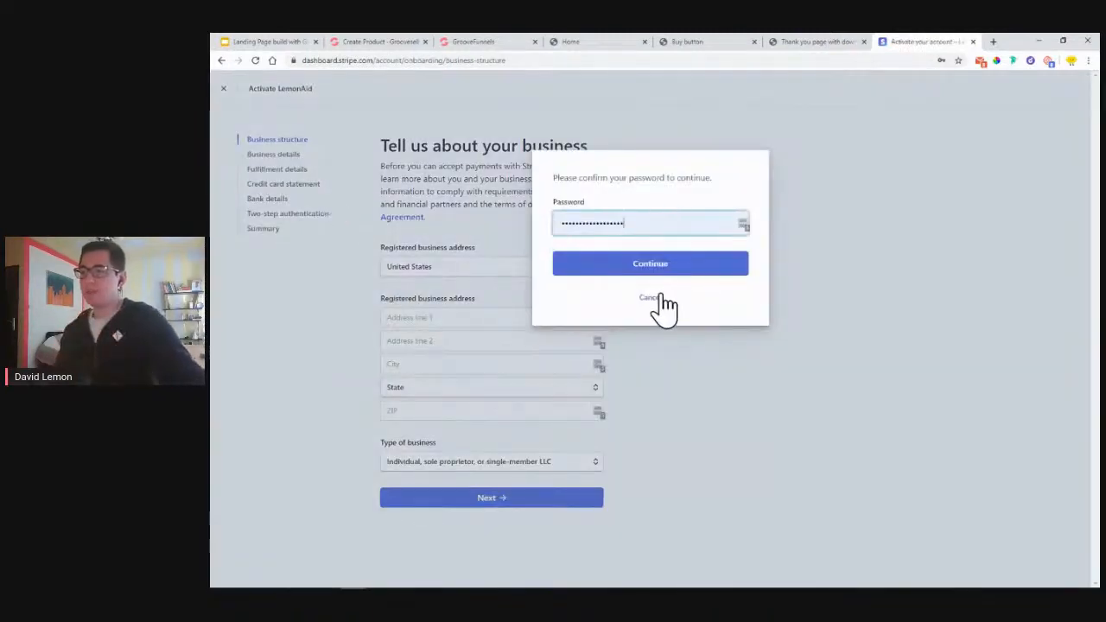
pyautogui.click(654, 297)
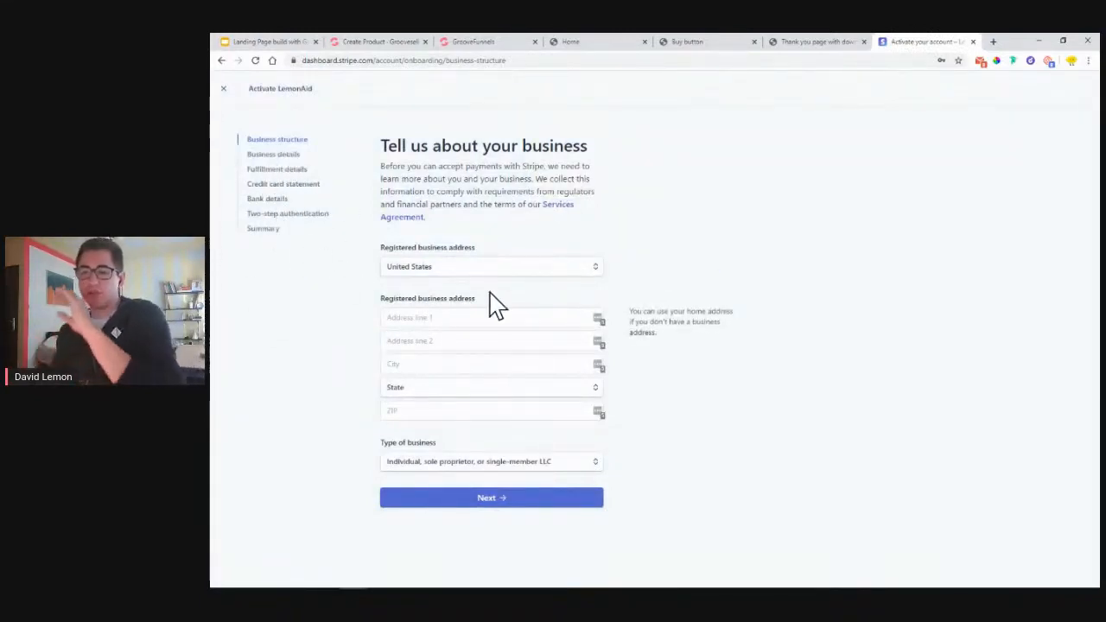
pyautogui.click(223, 88)
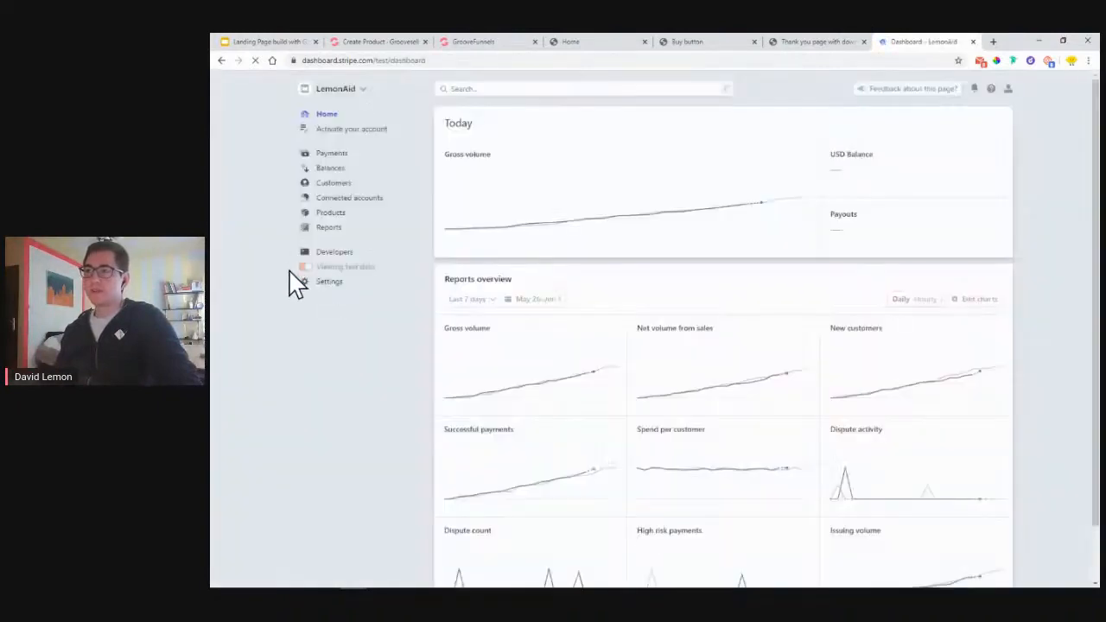
pyautogui.click(330, 285)
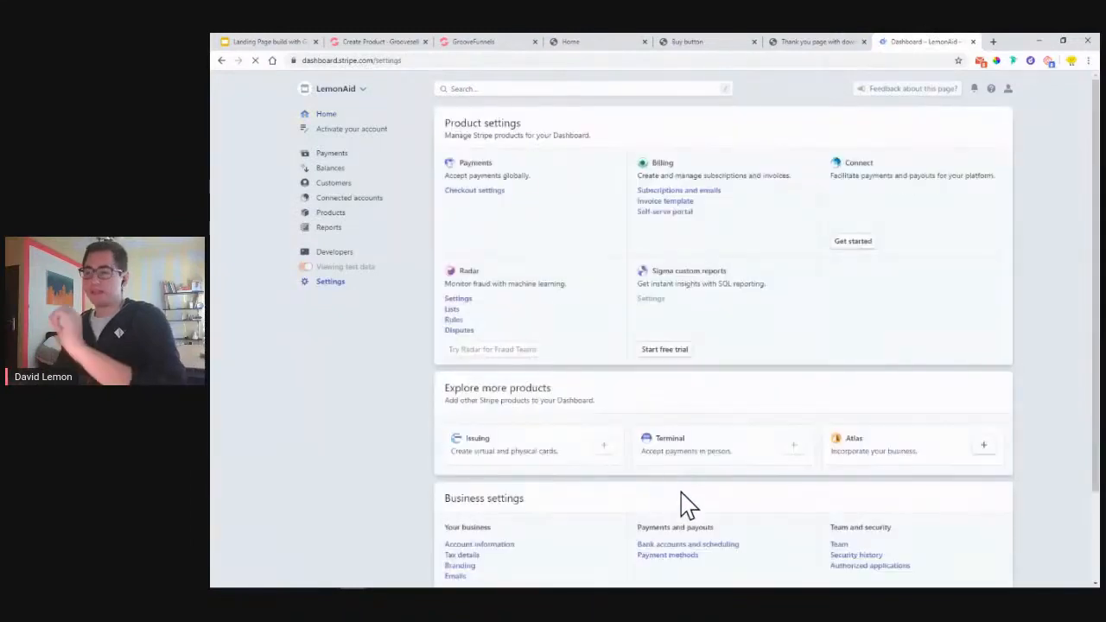
pyautogui.scroll(-2, 679, 502)
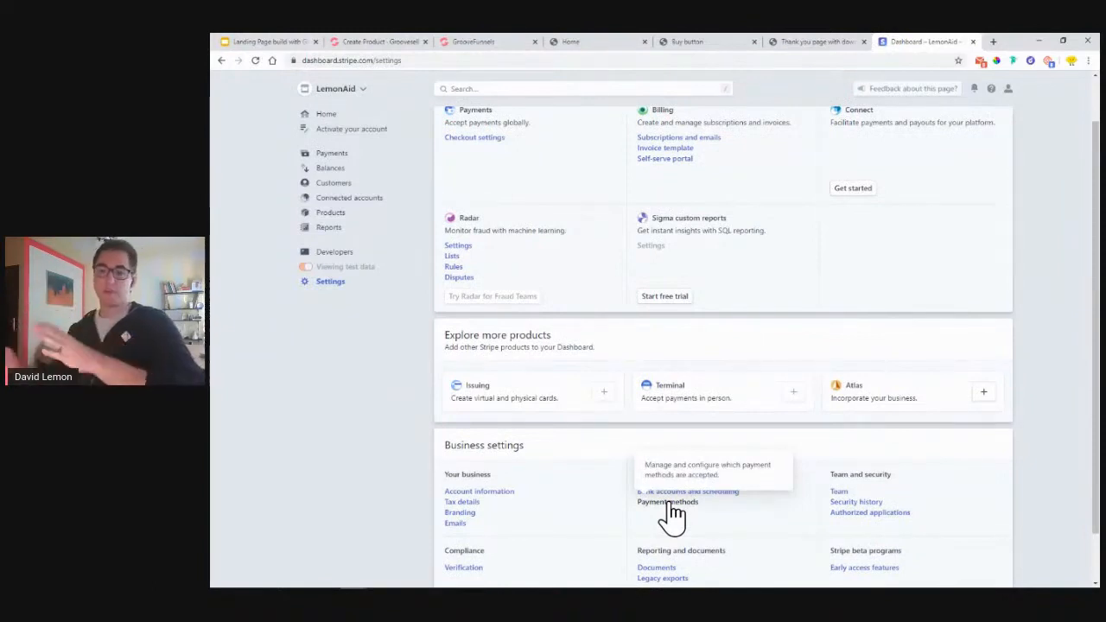
# - Close the Stripe tab and highlight plan items 5–7: Stripe setup, thank-you pages, tracking code
pyautogui.click(973, 42)
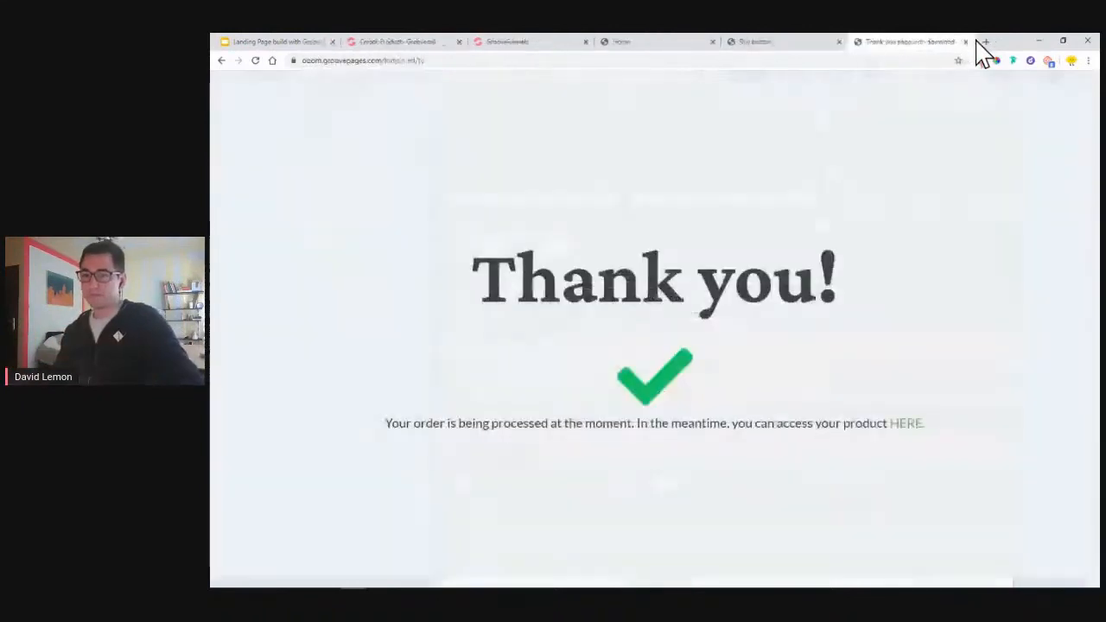
pyautogui.click(292, 43)
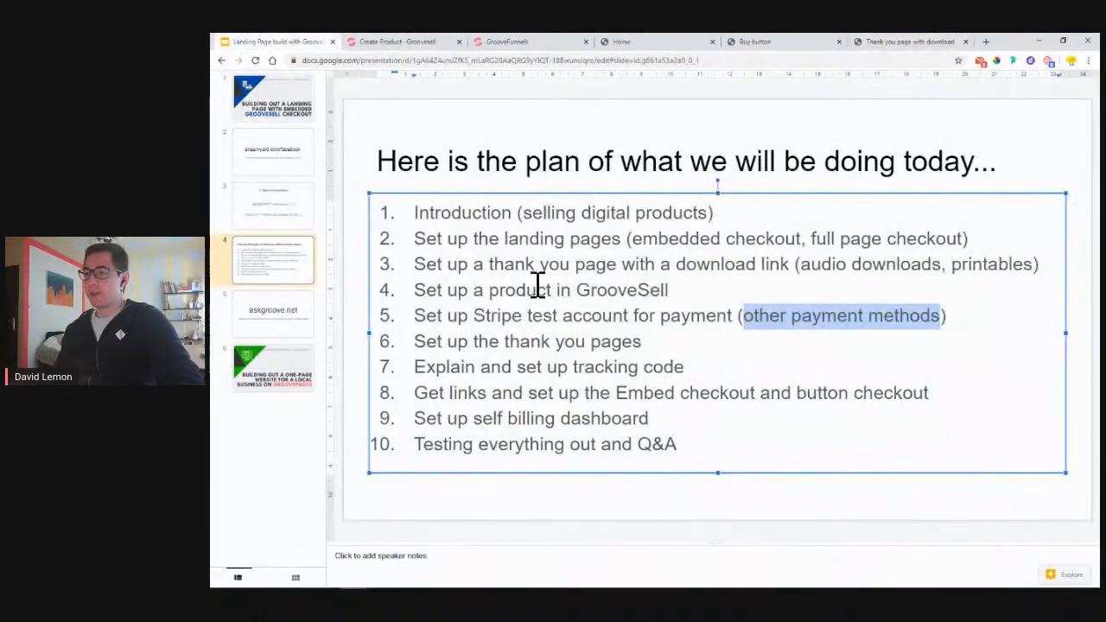
pyautogui.moveTo(416, 317); pyautogui.dragTo(468, 317)
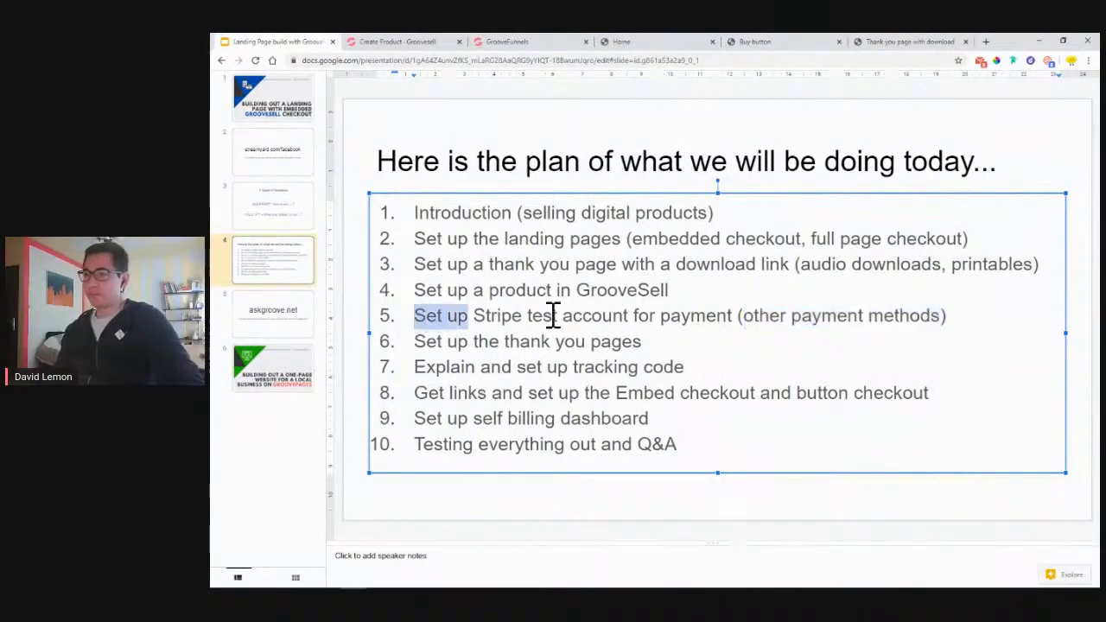
pyautogui.moveTo(416, 342); pyautogui.dragTo(664, 343)
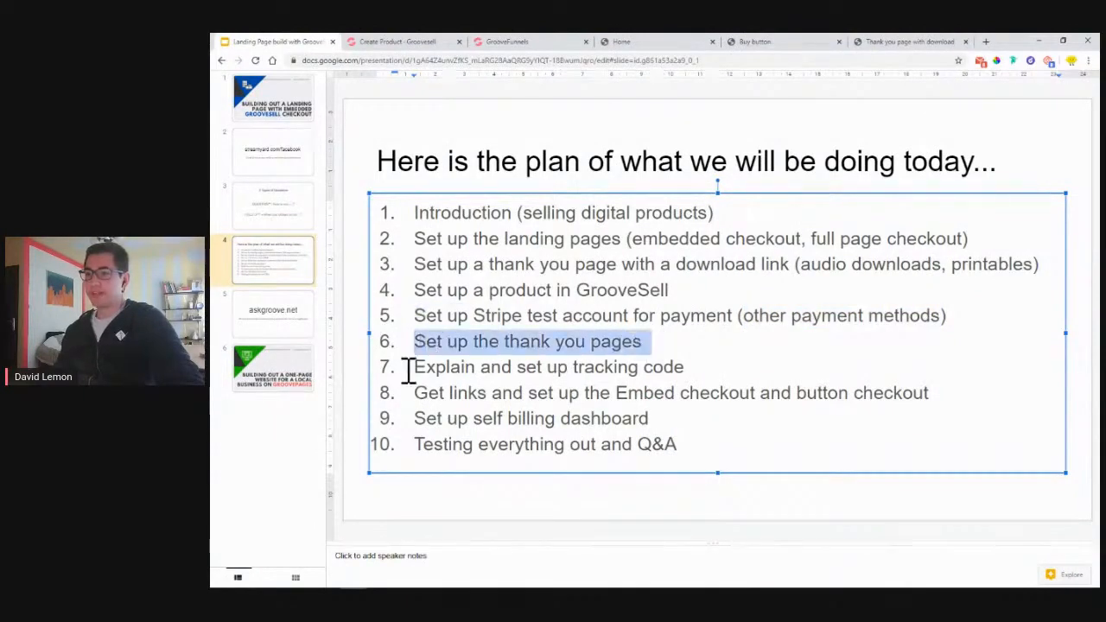
pyautogui.moveTo(417, 372); pyautogui.dragTo(691, 373)
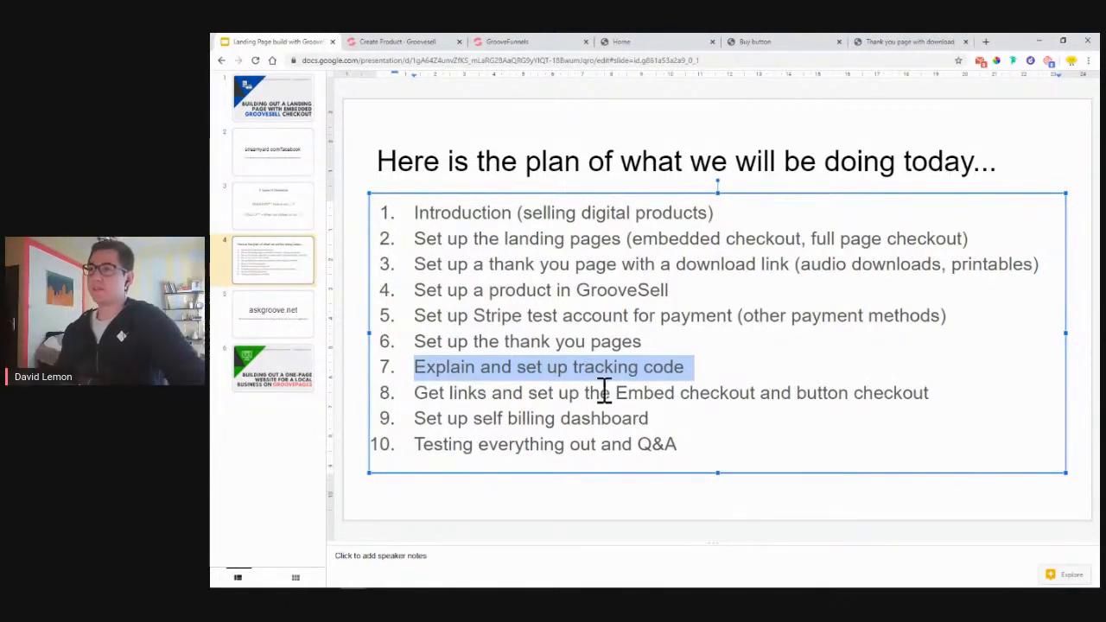
# - Copy the product's sales-page tracking code from the GrooveSell Finish page
pyautogui.click(377, 41)
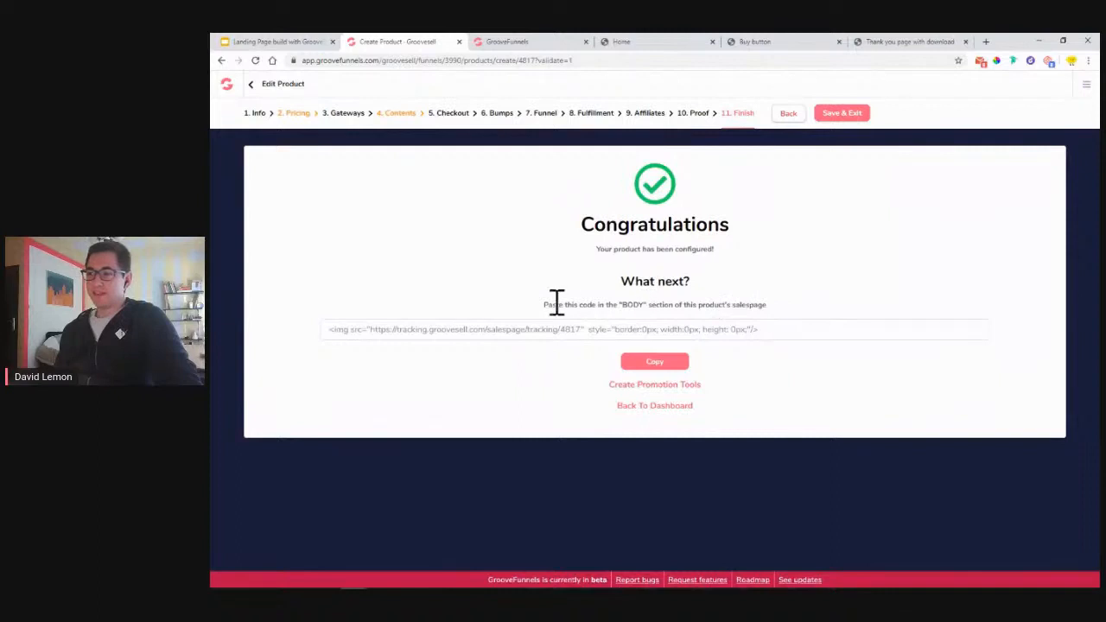
pyautogui.click(789, 334)
pyautogui.click(657, 366)
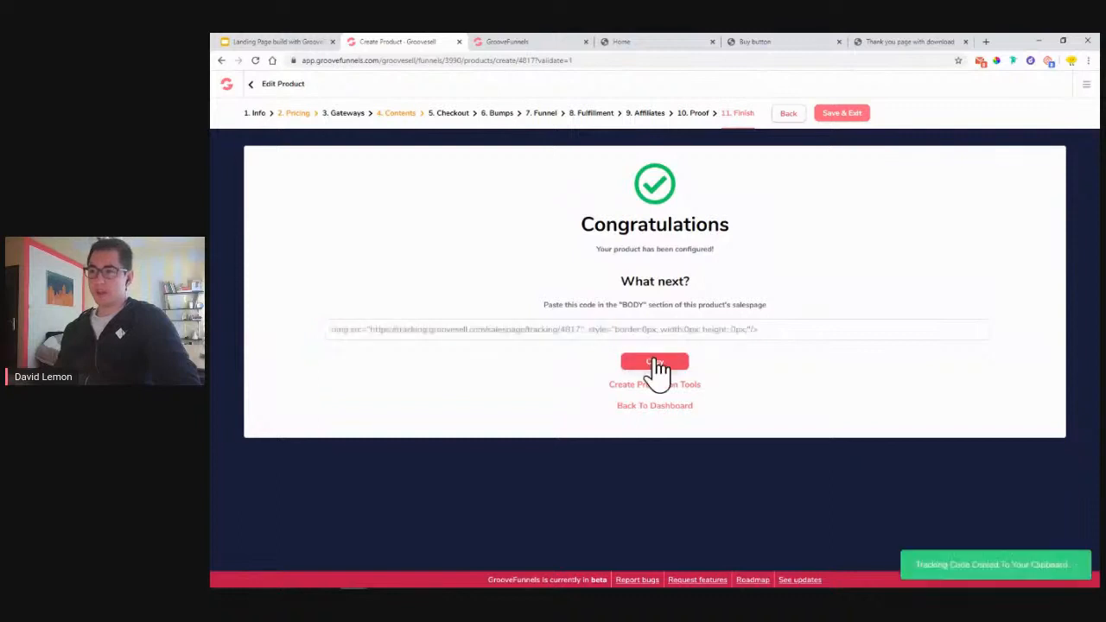
pyautogui.click(537, 43)
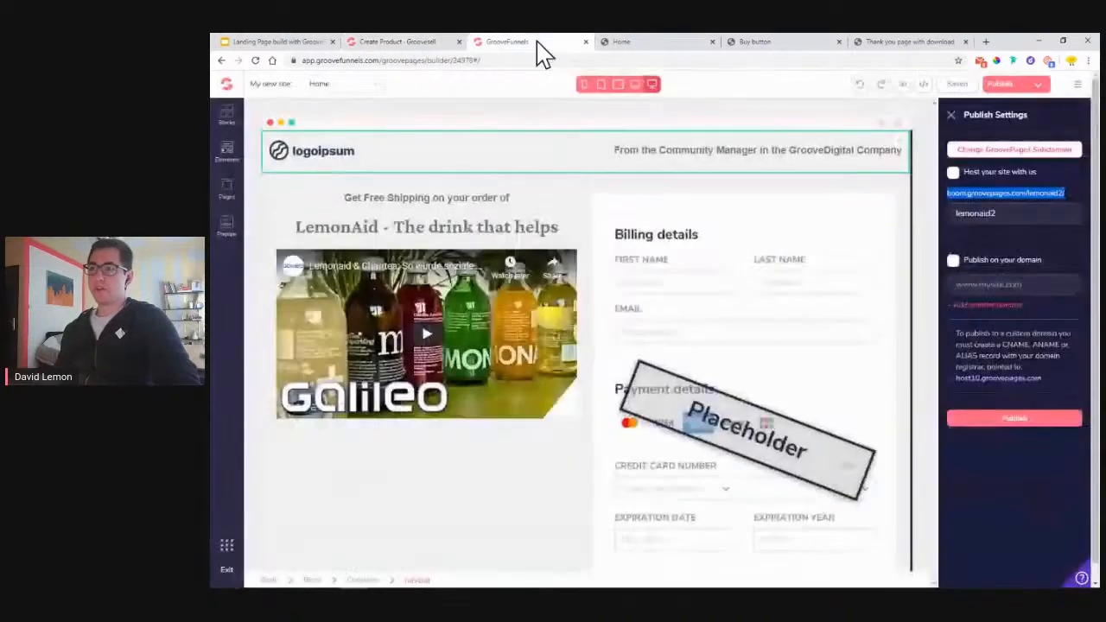
# - Open the GroovePages site settings at Code includes, then revisit GrooveSell's paste-into-BODY instructions
pyautogui.click(951, 115)
pyautogui.click(1086, 93)
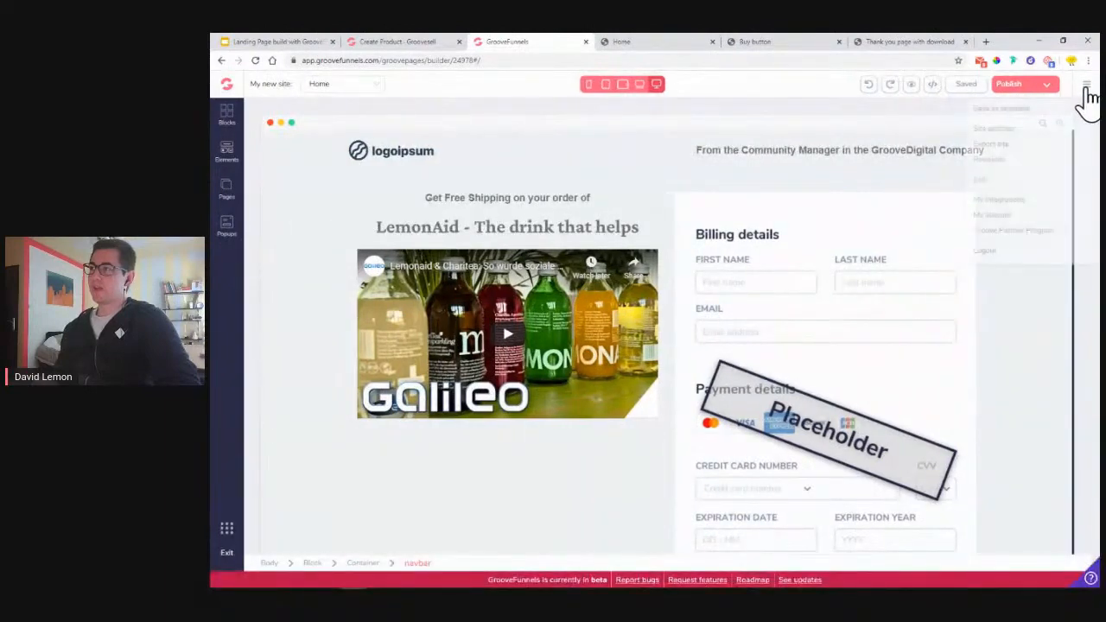
pyautogui.click(1011, 134)
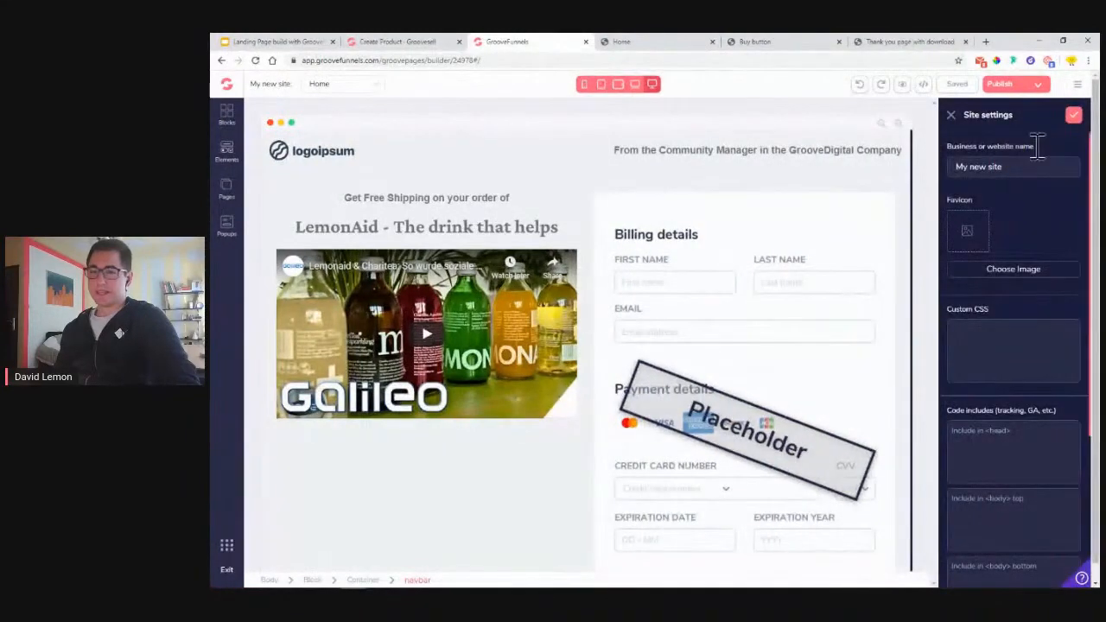
pyautogui.scroll(-1, 1026, 245)
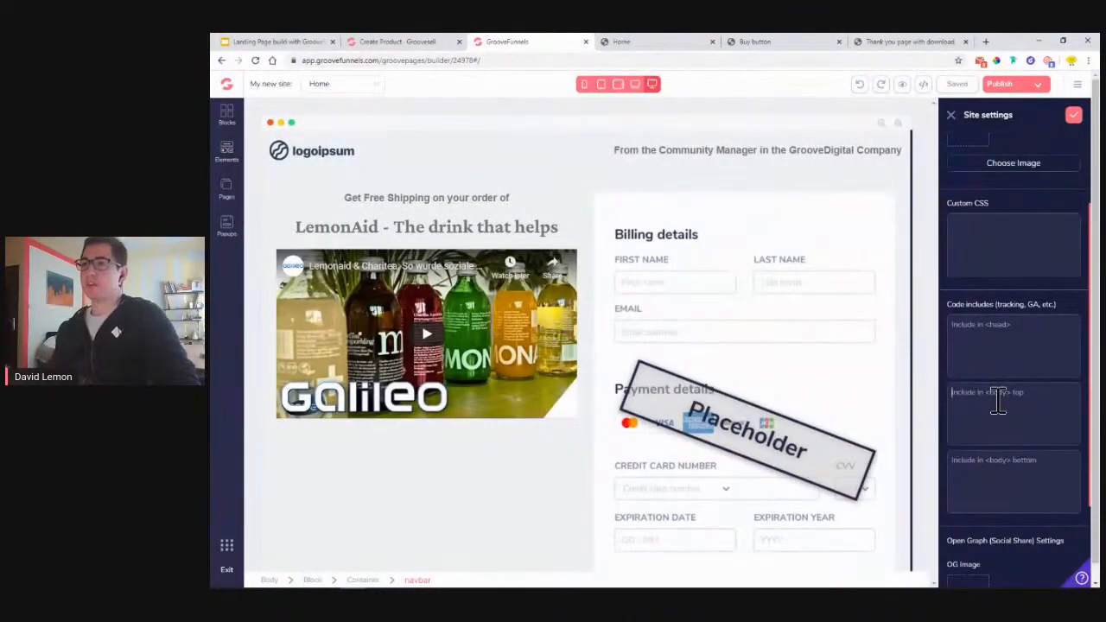
pyautogui.click(371, 43)
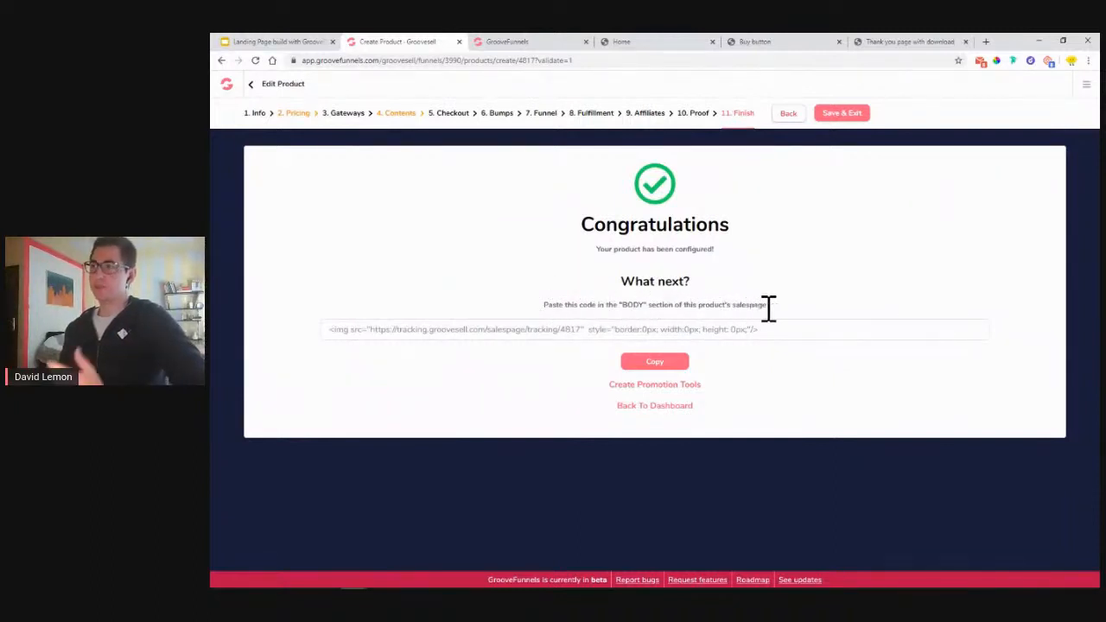
# - Paste the GrooveSell tracking snippet into the site's body-top code include and confirm
pyautogui.click(513, 41)
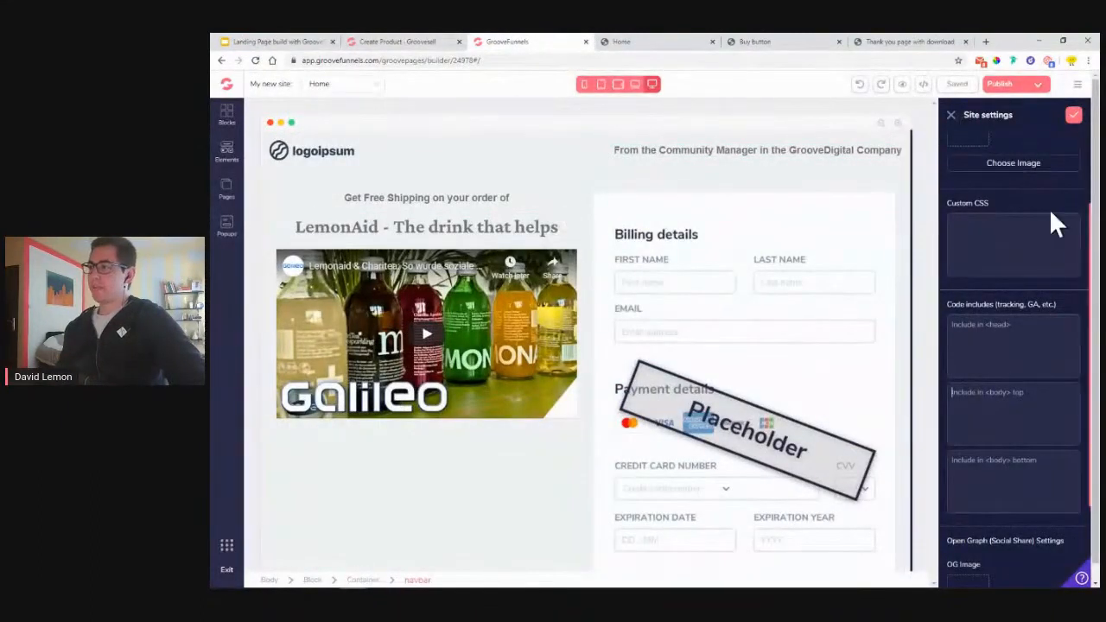
pyautogui.rightClick(982, 406)
pyautogui.click(1024, 299)
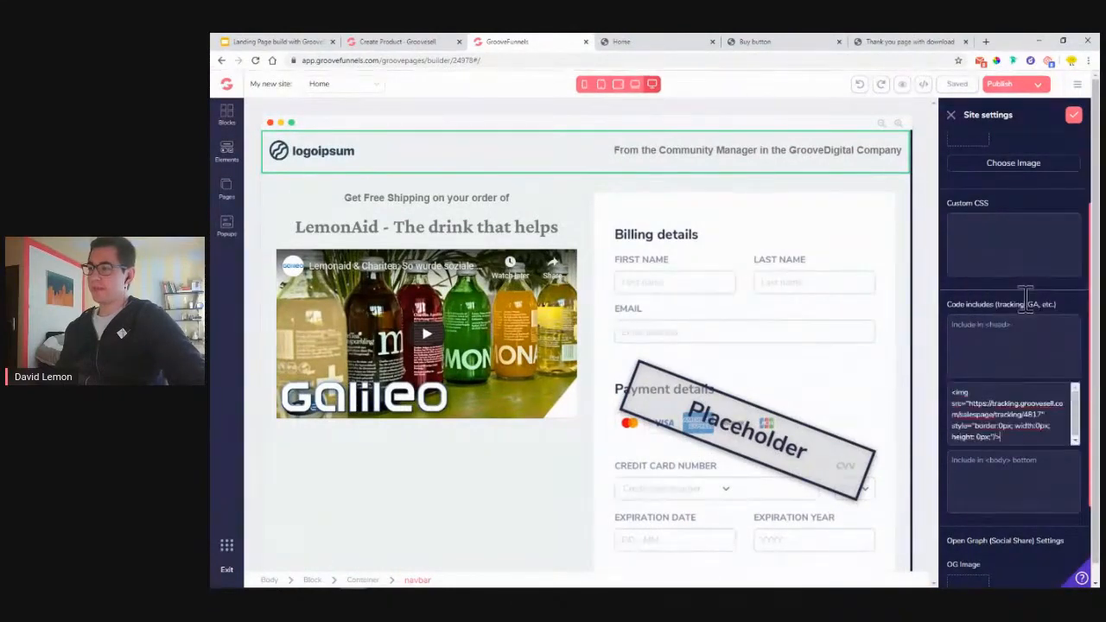
pyautogui.click(1077, 121)
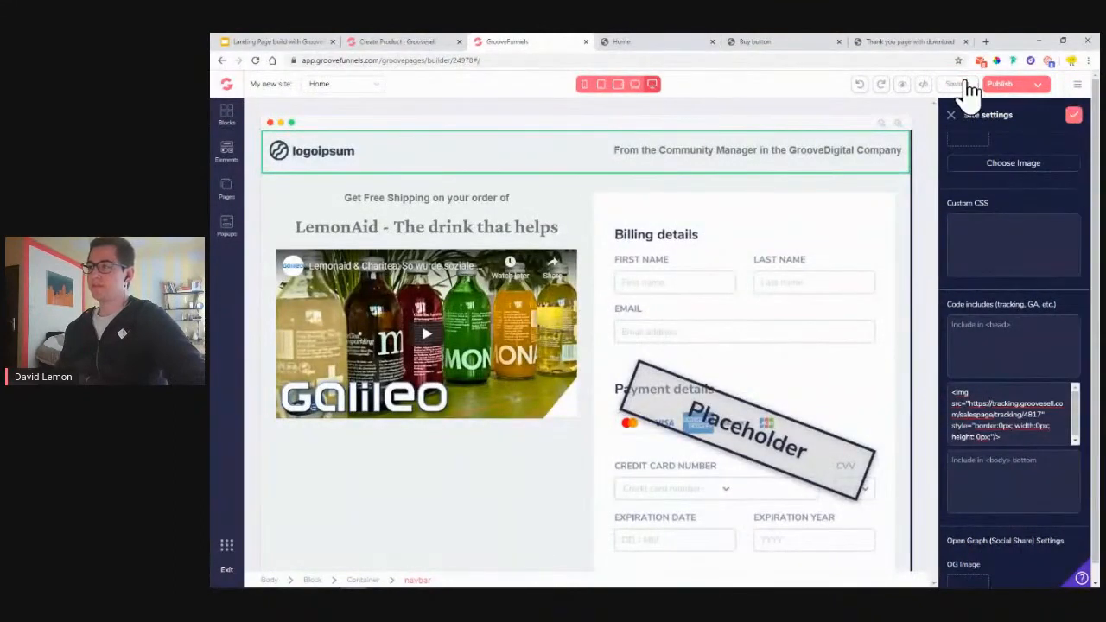
# - Save the LemonAid checkout page and publish the site
pyautogui.click(968, 83)
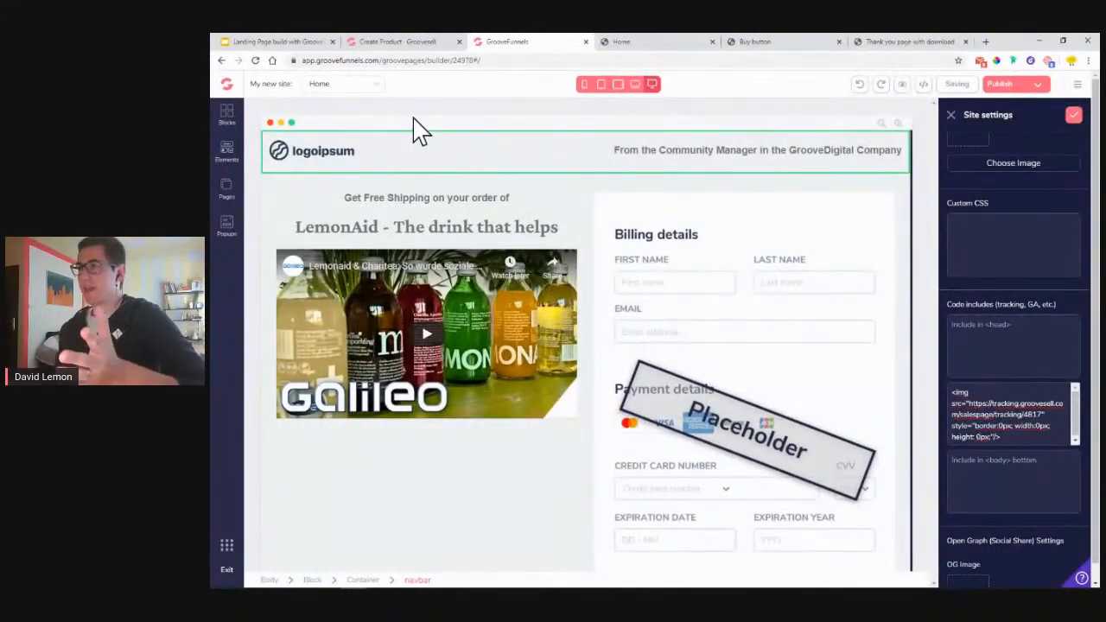
pyautogui.click(951, 116)
pyautogui.click(1019, 86)
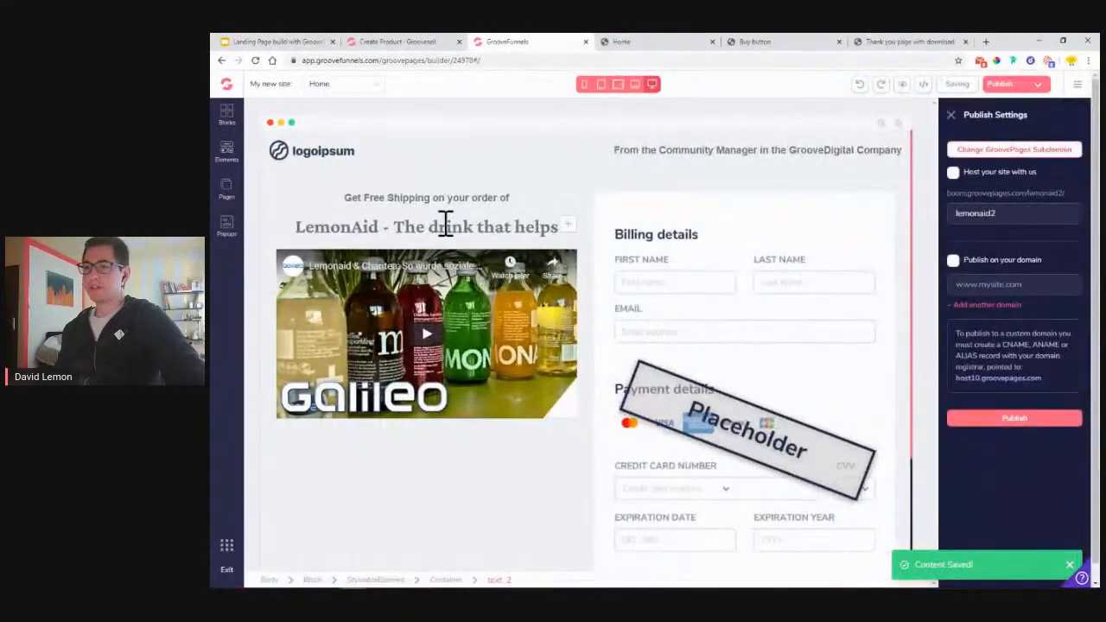
pyautogui.click(1017, 422)
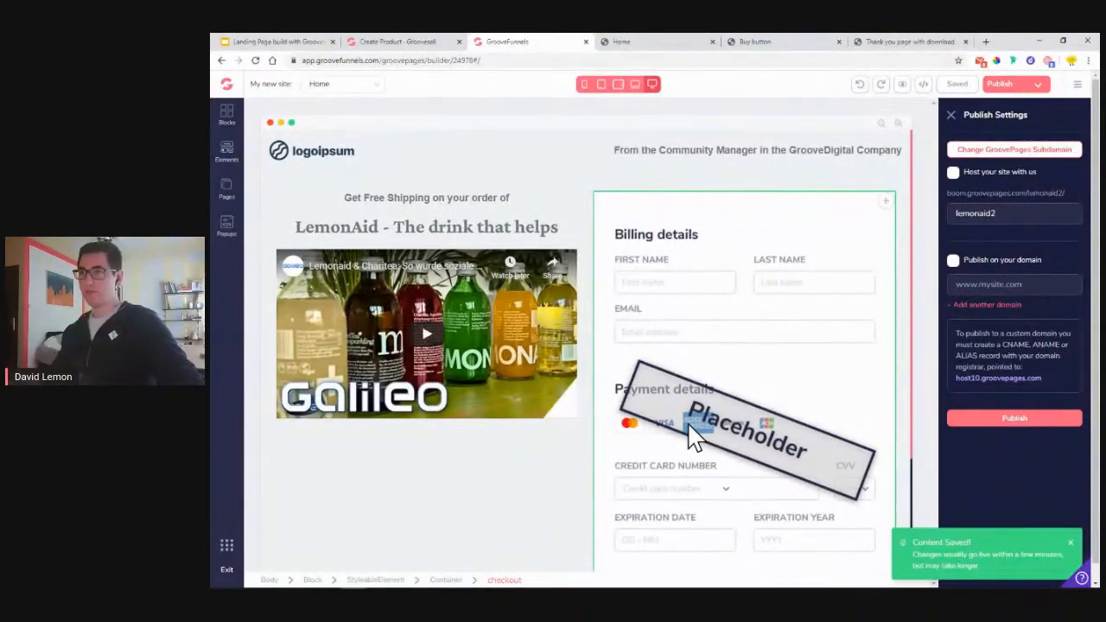
# - From the vendor dashboard's Funnels, copy the LemonAid Demo product's tracking code
pyautogui.click(413, 45)
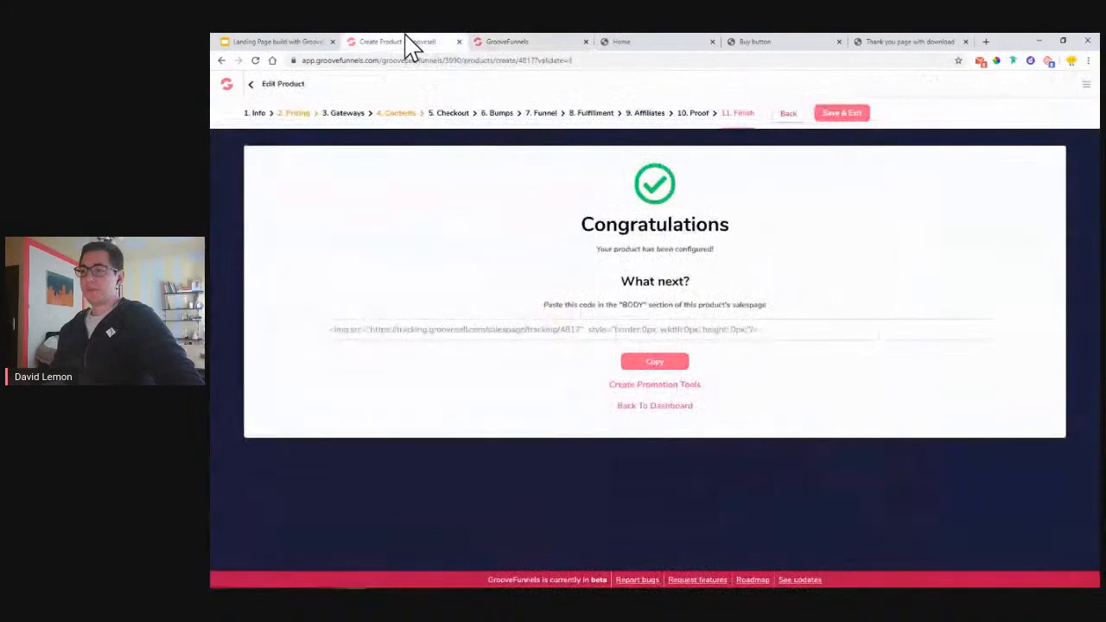
pyautogui.click(656, 412)
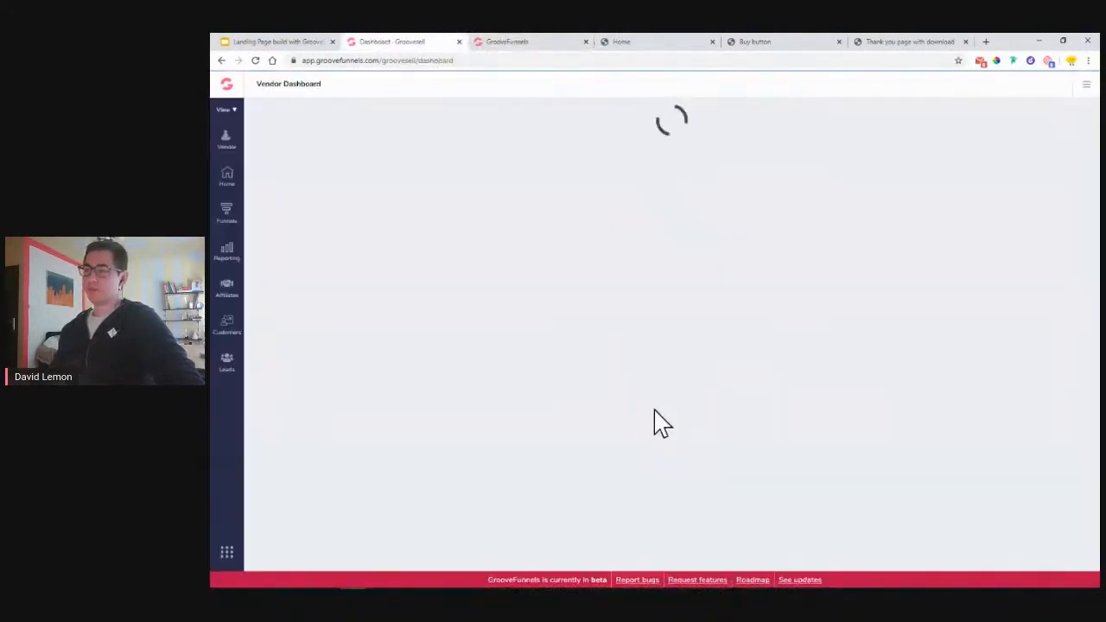
pyautogui.click(225, 213)
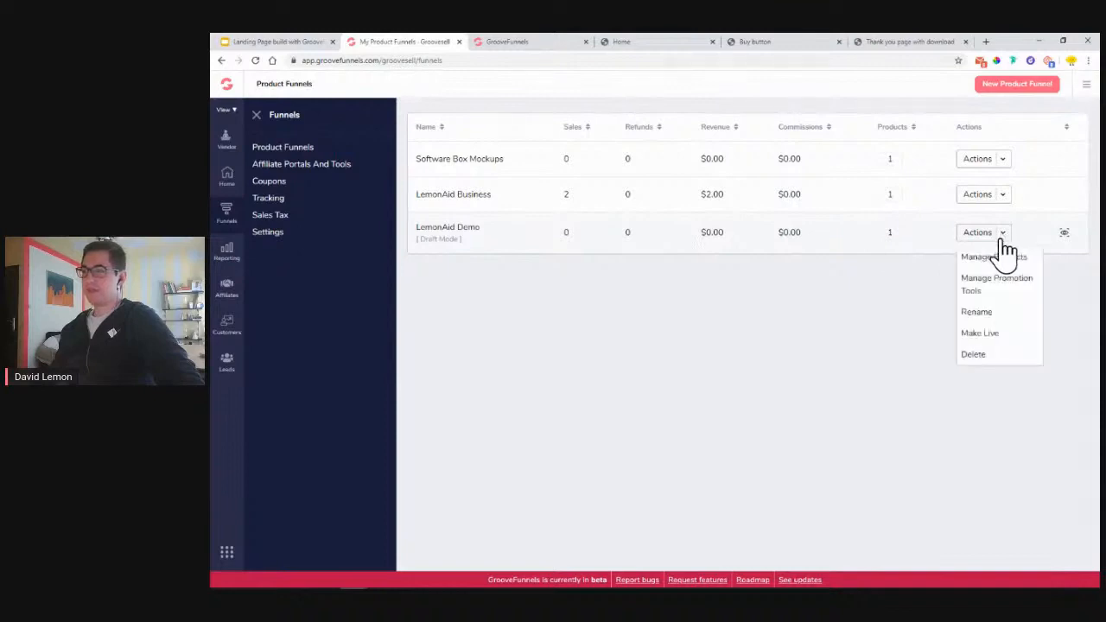
pyautogui.click(990, 258)
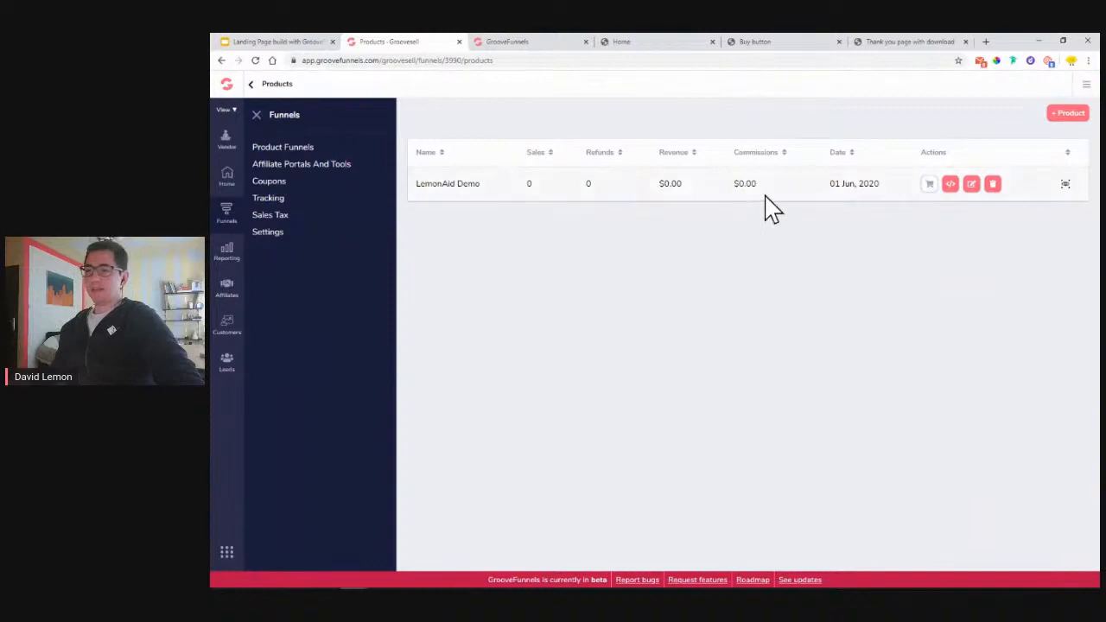
pyautogui.click(256, 115)
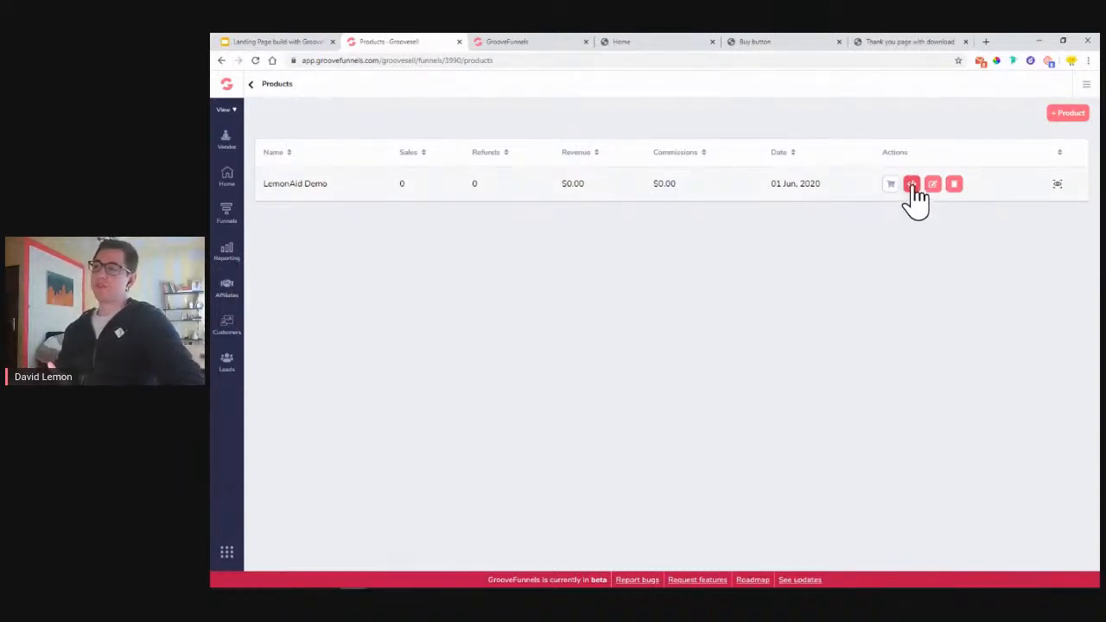
pyautogui.click(912, 185)
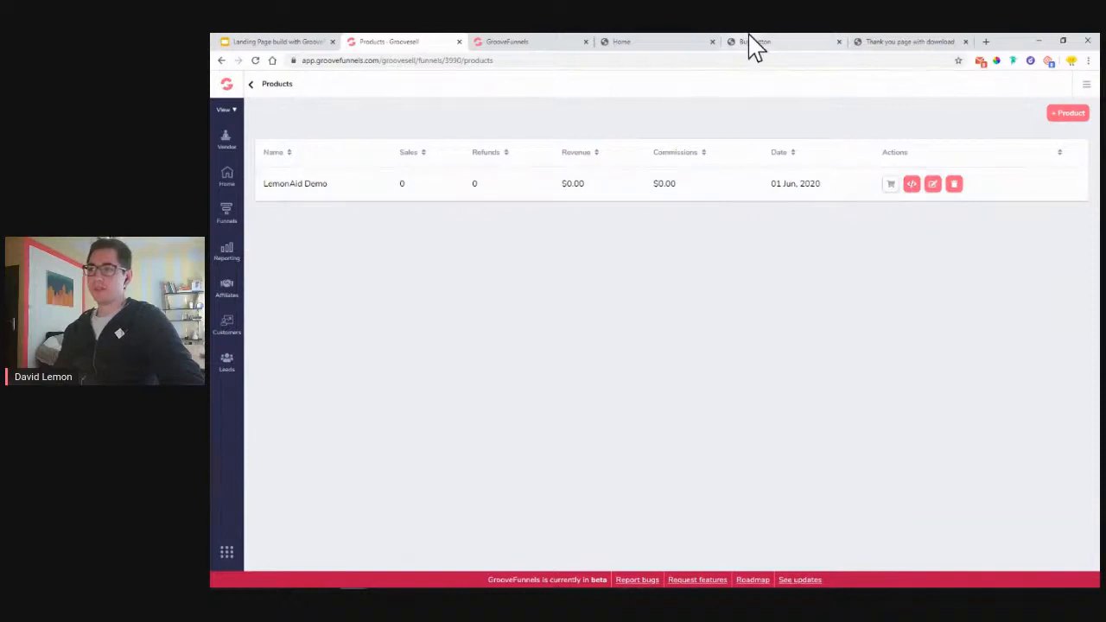
# - Return to the Product Funnels list and bring up LemonAid Demo's Actions menu
pyautogui.click(512, 41)
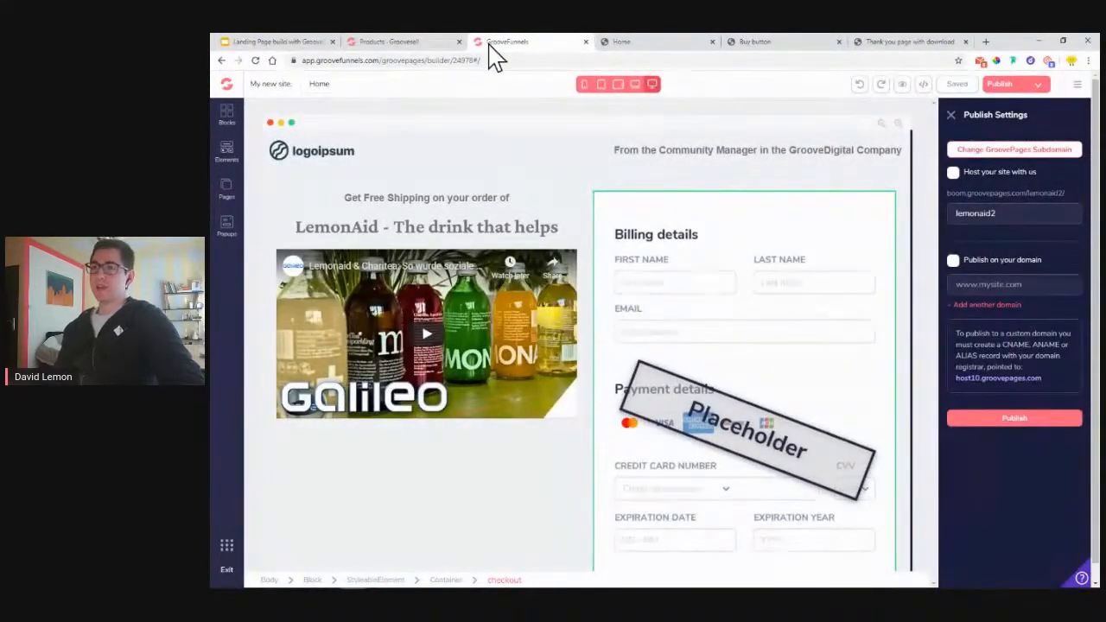
pyautogui.click(413, 42)
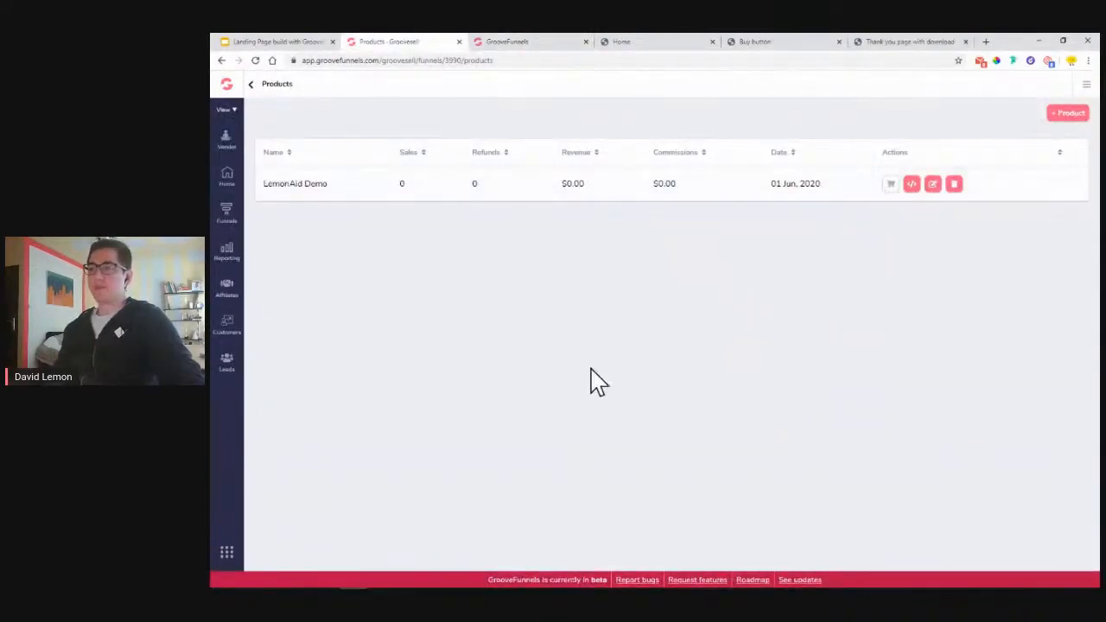
pyautogui.click(228, 211)
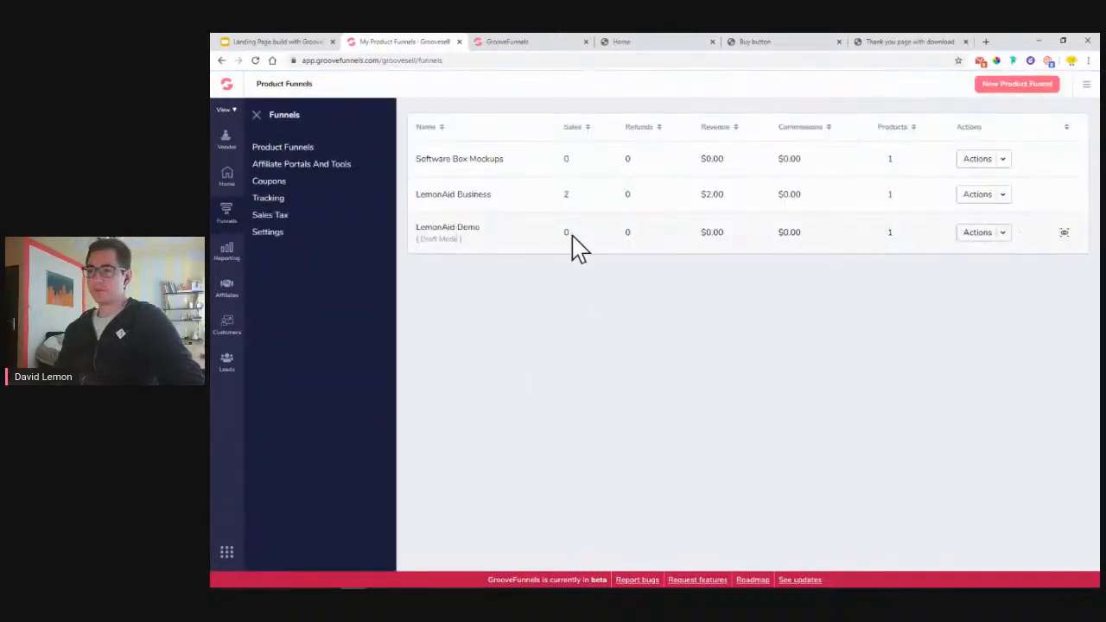
pyautogui.click(1008, 240)
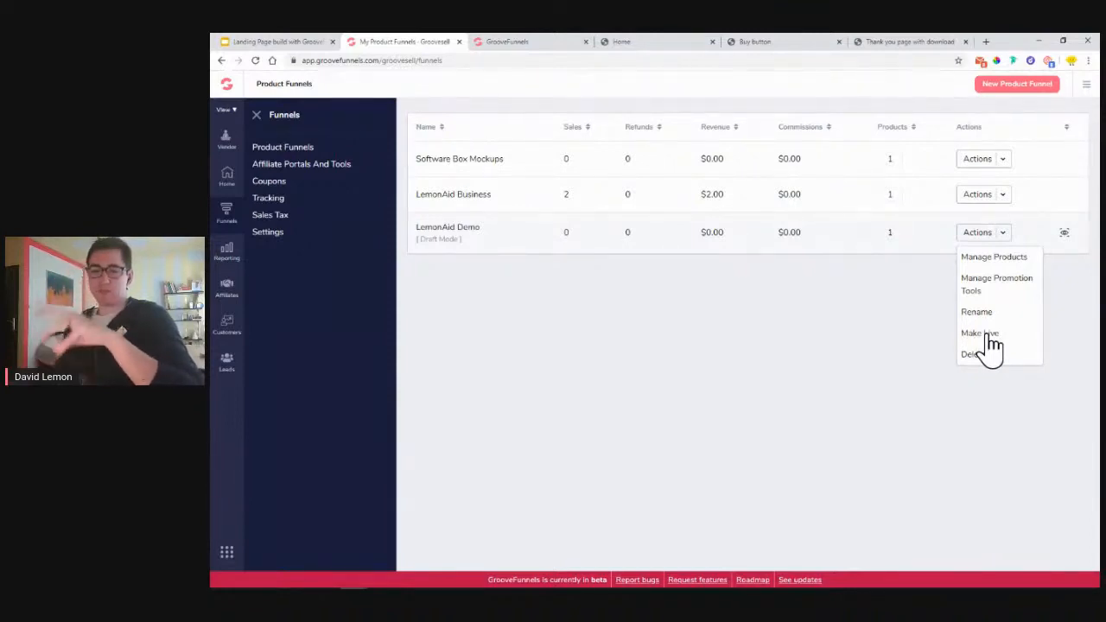
# - Make the LemonAid Demo funnel live on the entered subdomain
pyautogui.click(988, 335)
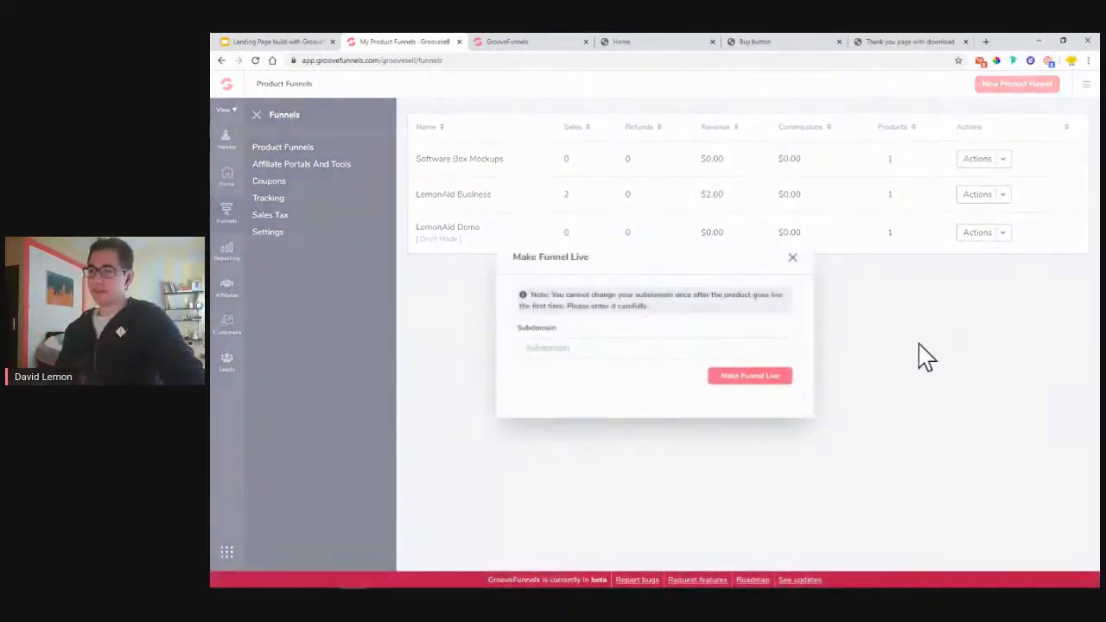
pyautogui.click(622, 354)
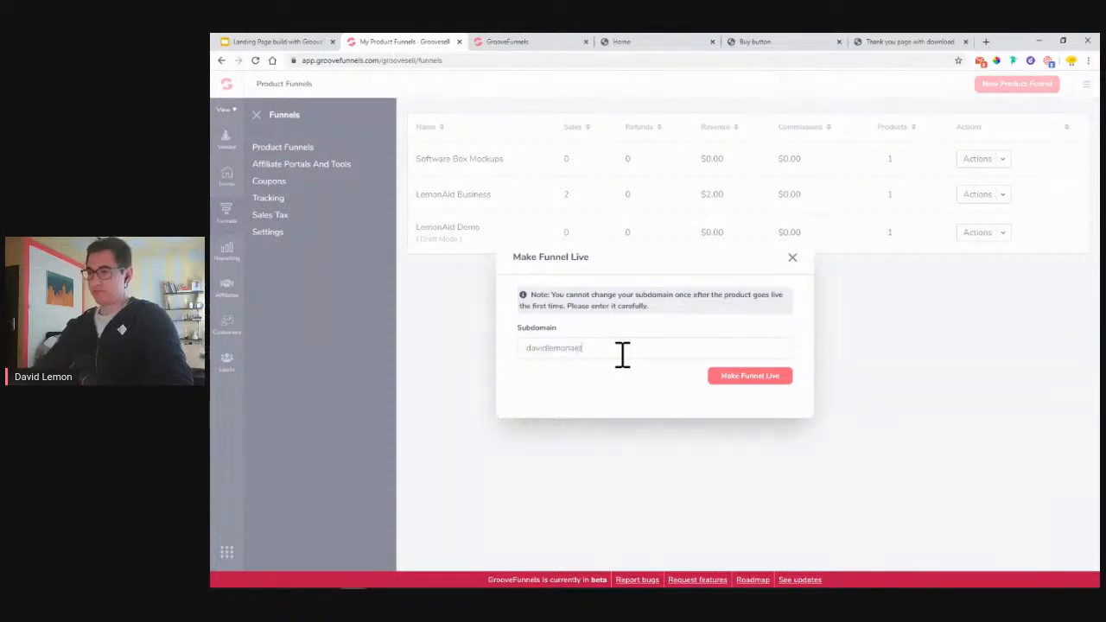
pyautogui.moveTo(622, 355); pyautogui.dragTo(494, 363)
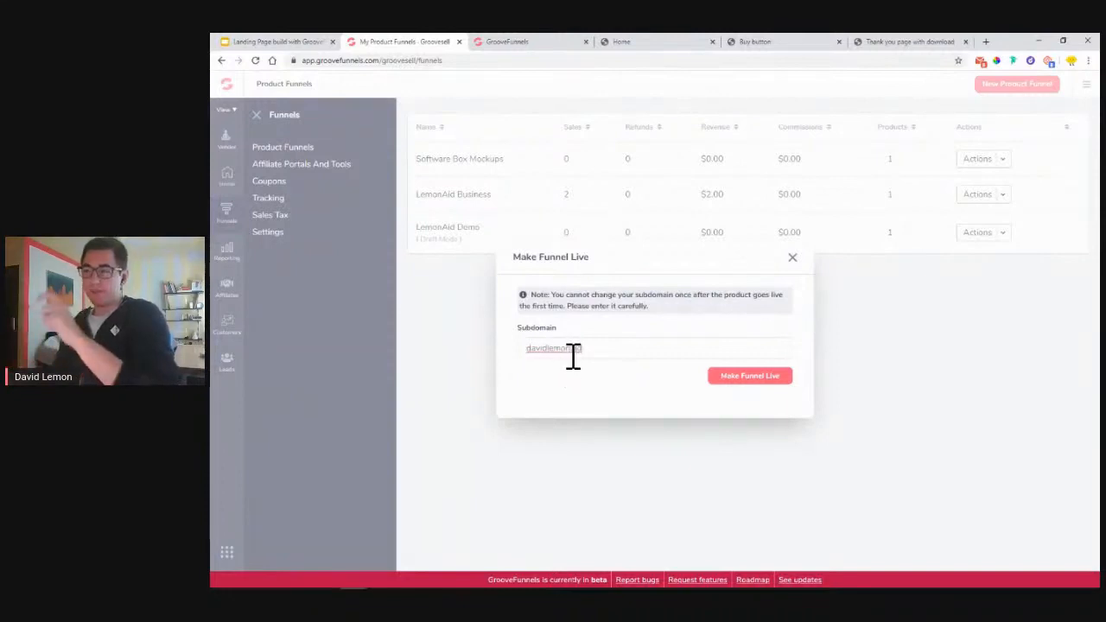
pyautogui.click(745, 389)
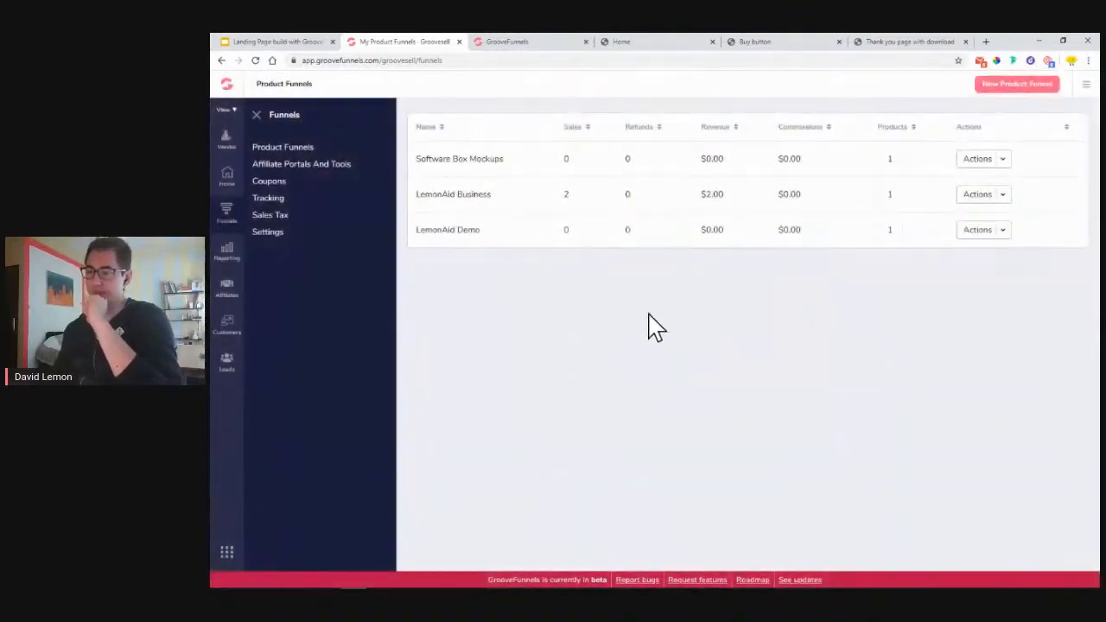
pyautogui.click(1005, 235)
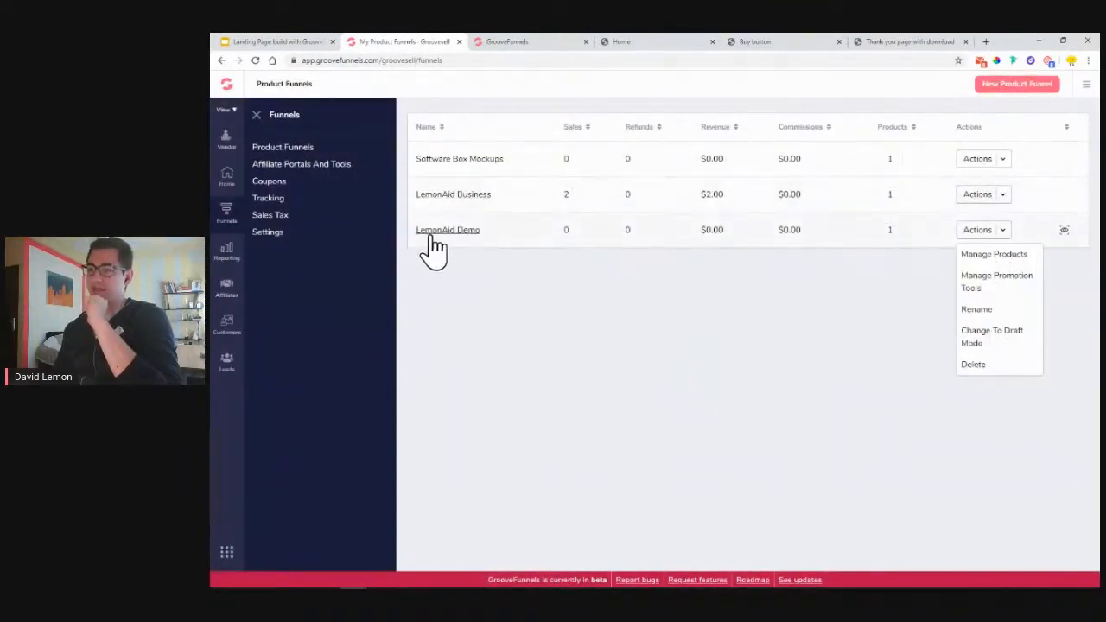
# - Open LemonAid Demo's checkout page setup and choose a multi-price, multi-step checkout
pyautogui.click(975, 255)
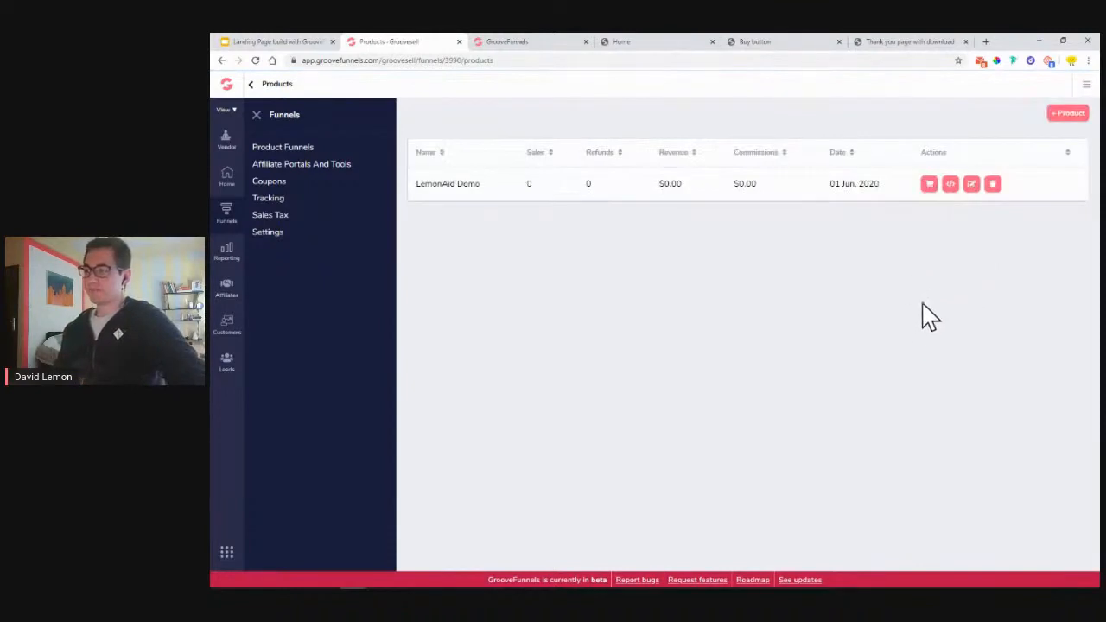
pyautogui.click(930, 187)
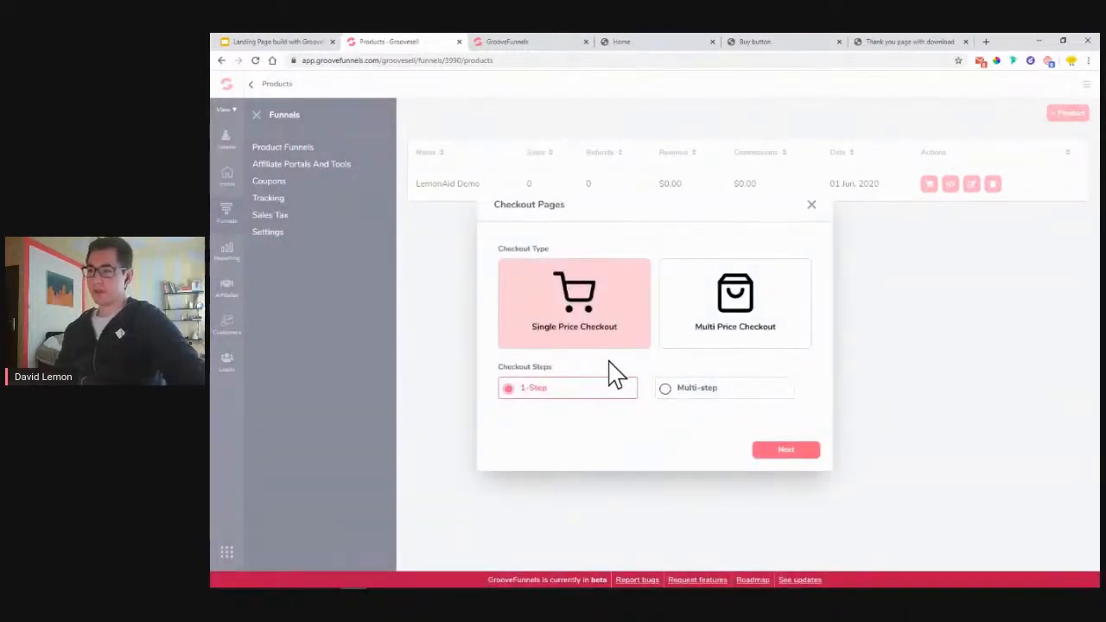
pyautogui.click(733, 302)
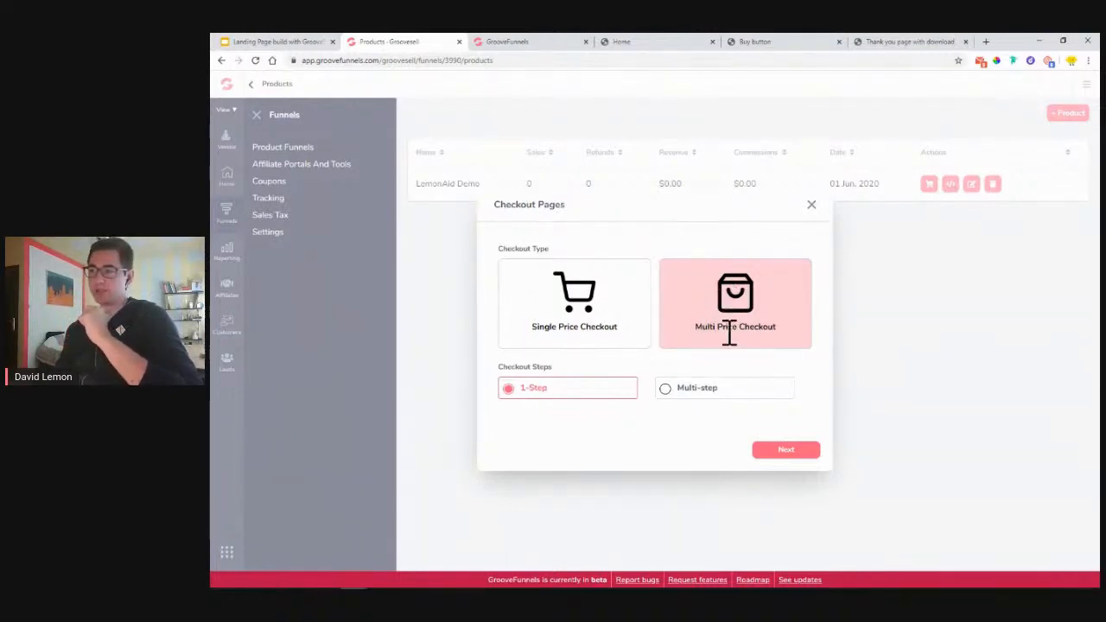
pyautogui.click(705, 389)
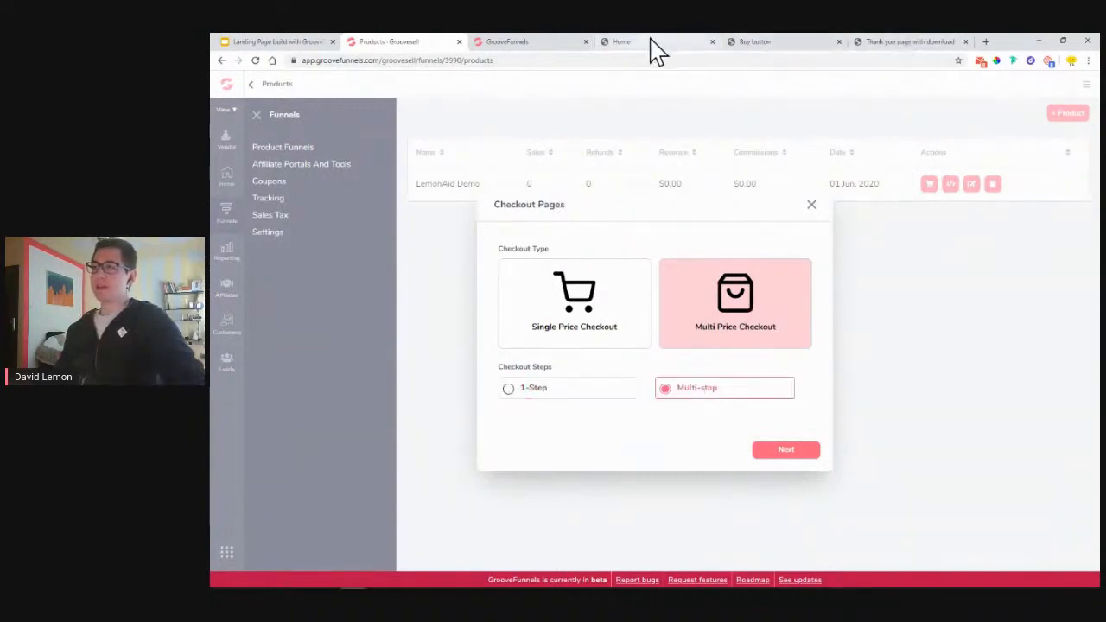
# - Check the live LemonAid page, then generate the hosted checkout link with both prices enabled
pyautogui.click(651, 41)
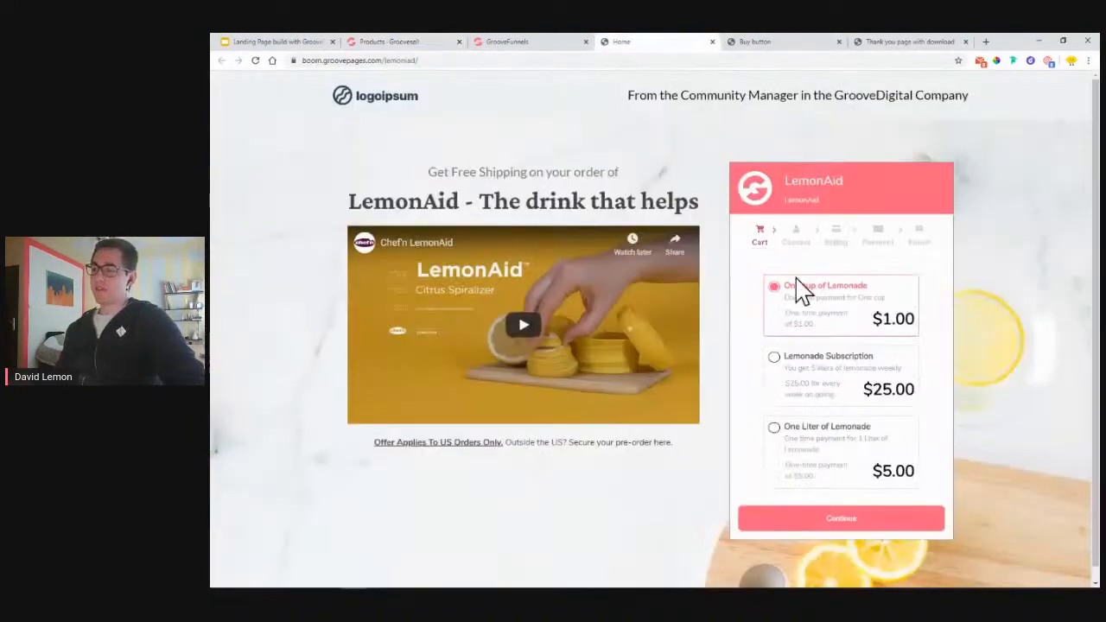
pyautogui.scroll(-1, 827, 370)
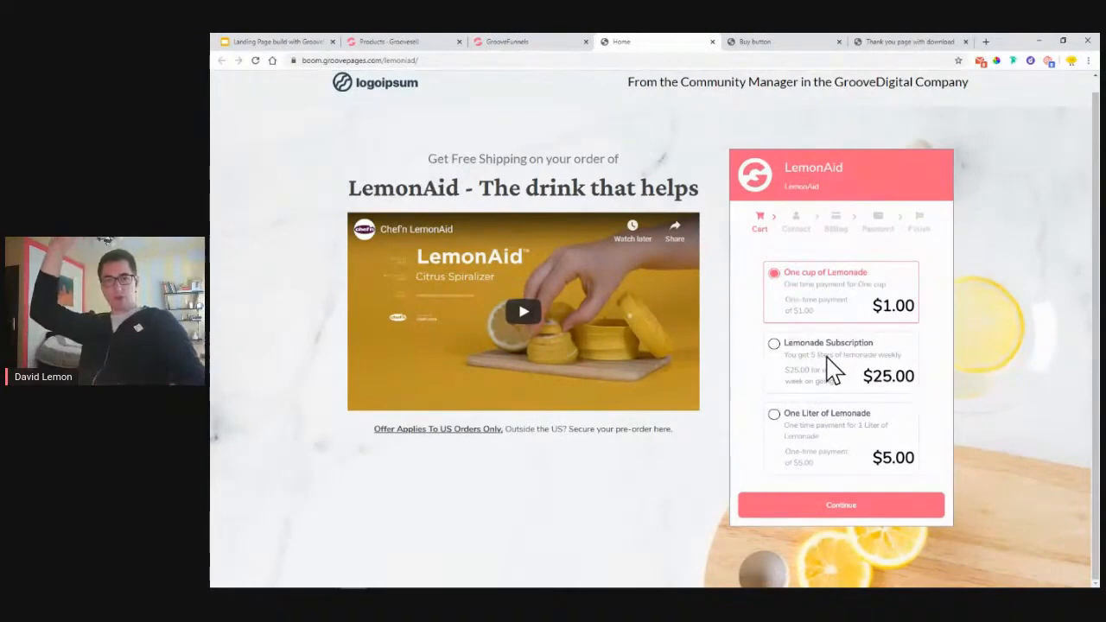
pyautogui.click(536, 43)
pyautogui.click(419, 43)
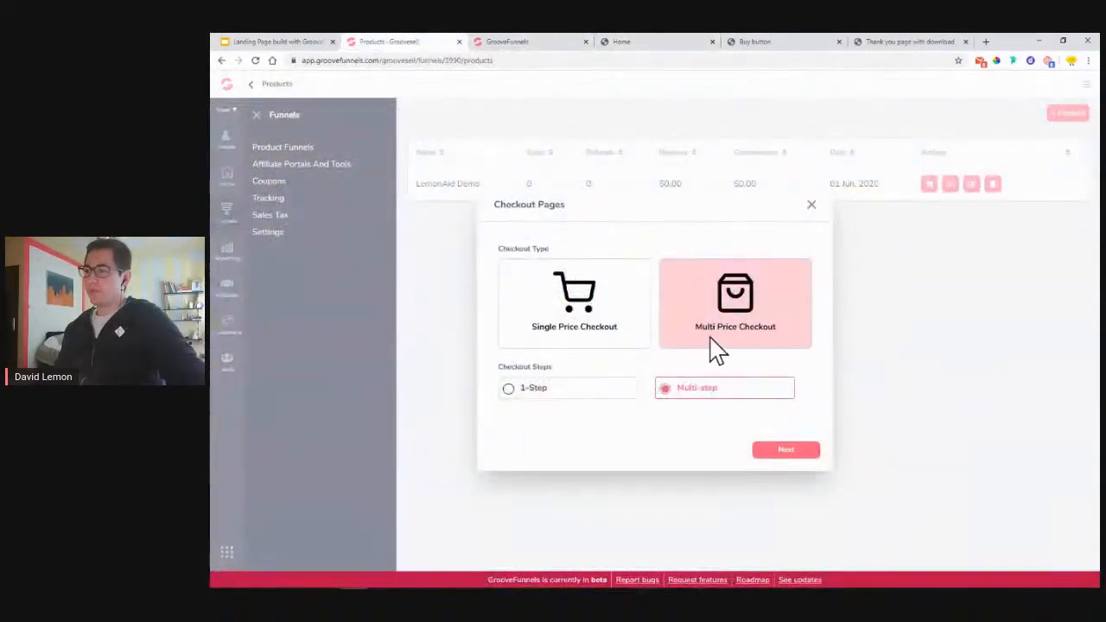
pyautogui.click(644, 41)
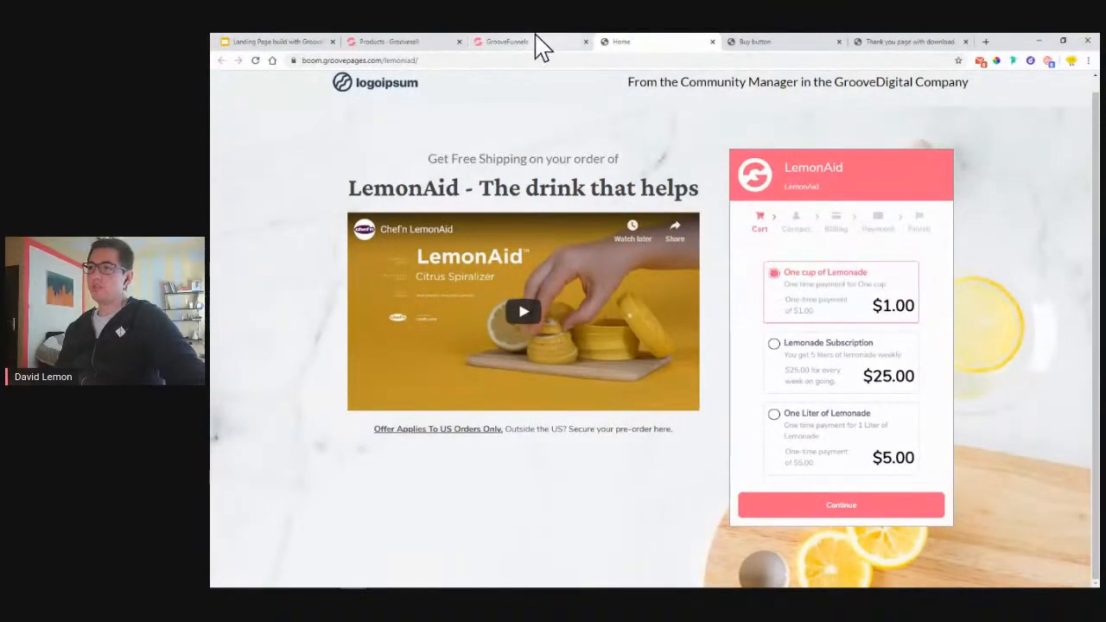
pyautogui.click(413, 45)
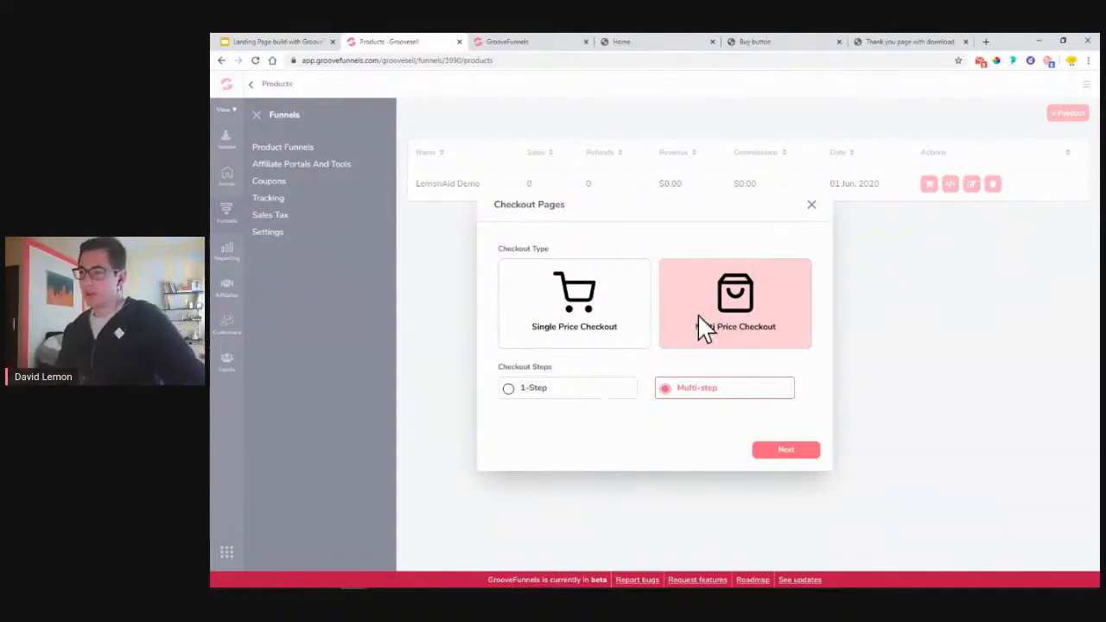
pyautogui.click(786, 458)
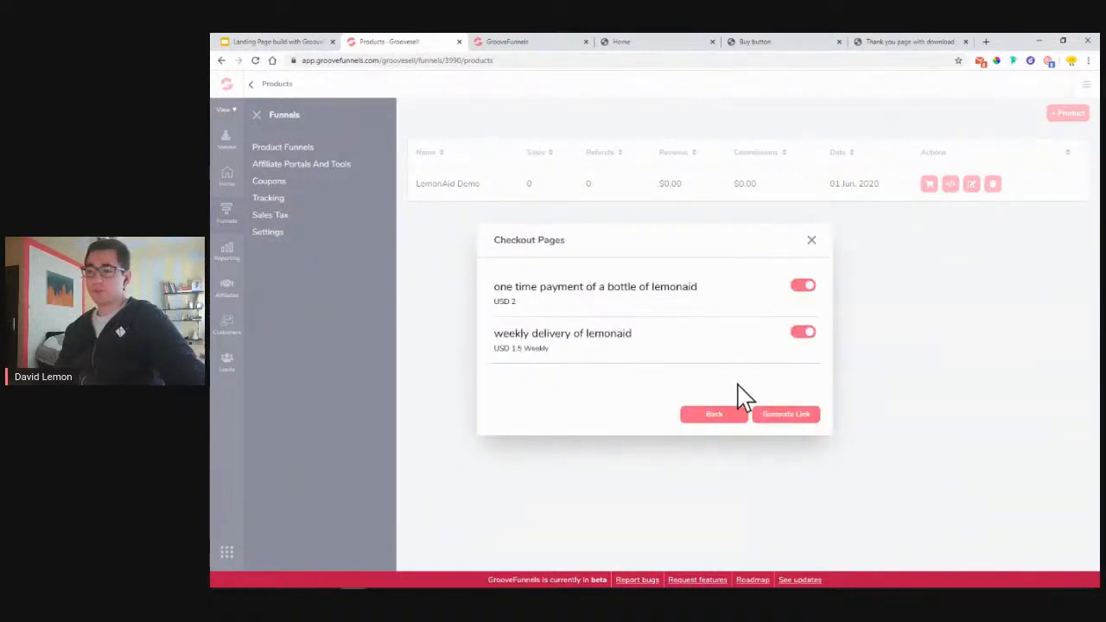
pyautogui.click(787, 415)
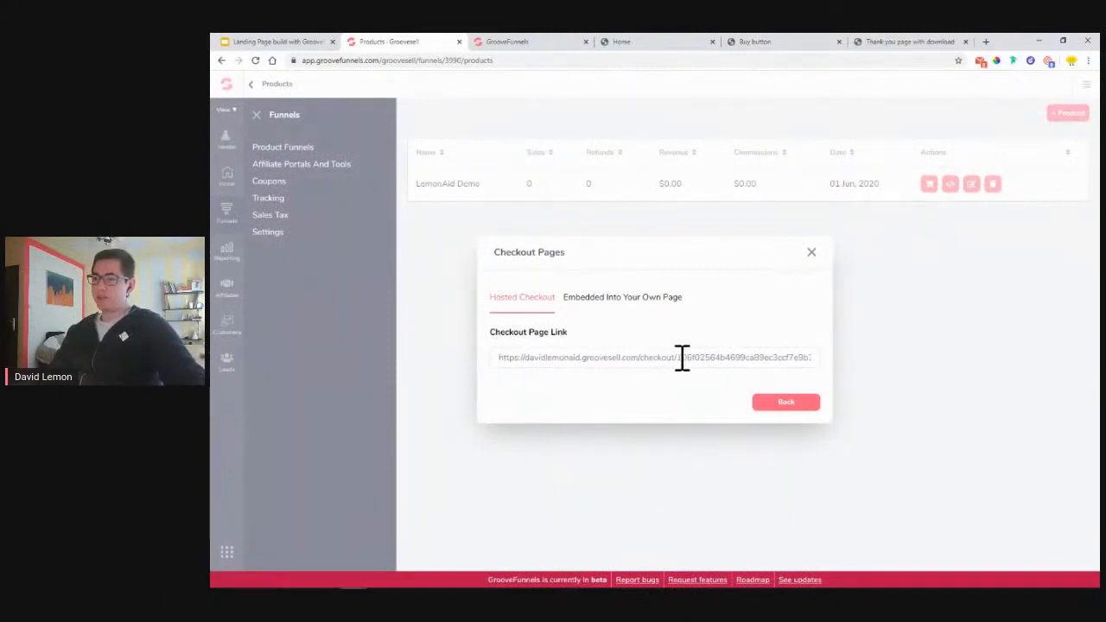
# - Preview the hosted checkout page from its link, then close the preview
pyautogui.click(502, 359)
pyautogui.rightClick(657, 368)
pyautogui.click(668, 383)
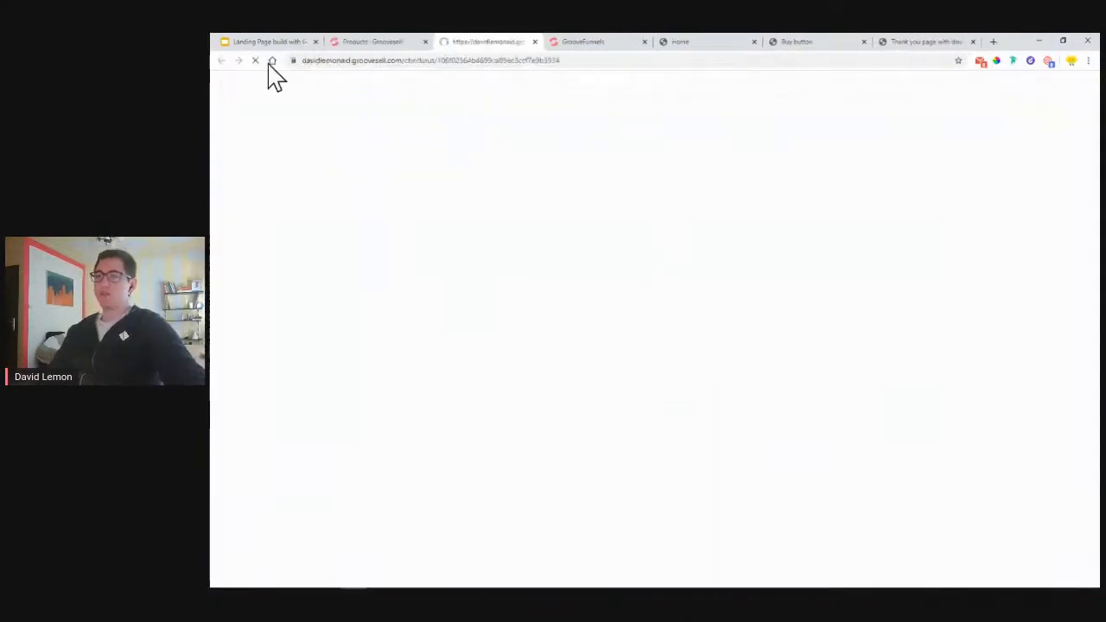
pyautogui.moveTo(307, 65); pyautogui.dragTo(351, 69)
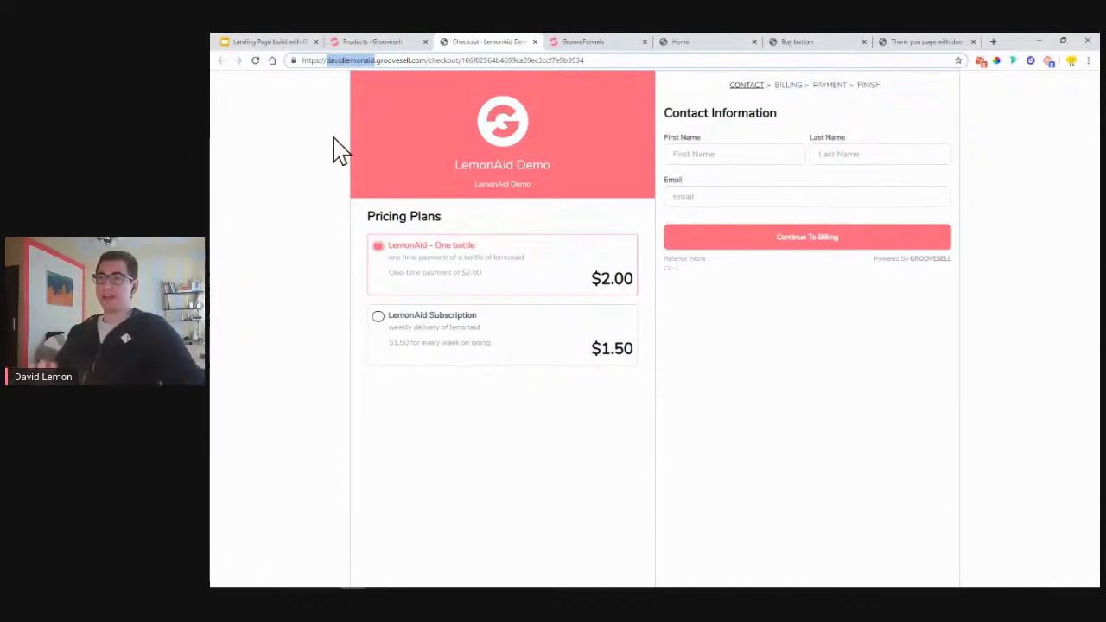
pyautogui.click(535, 42)
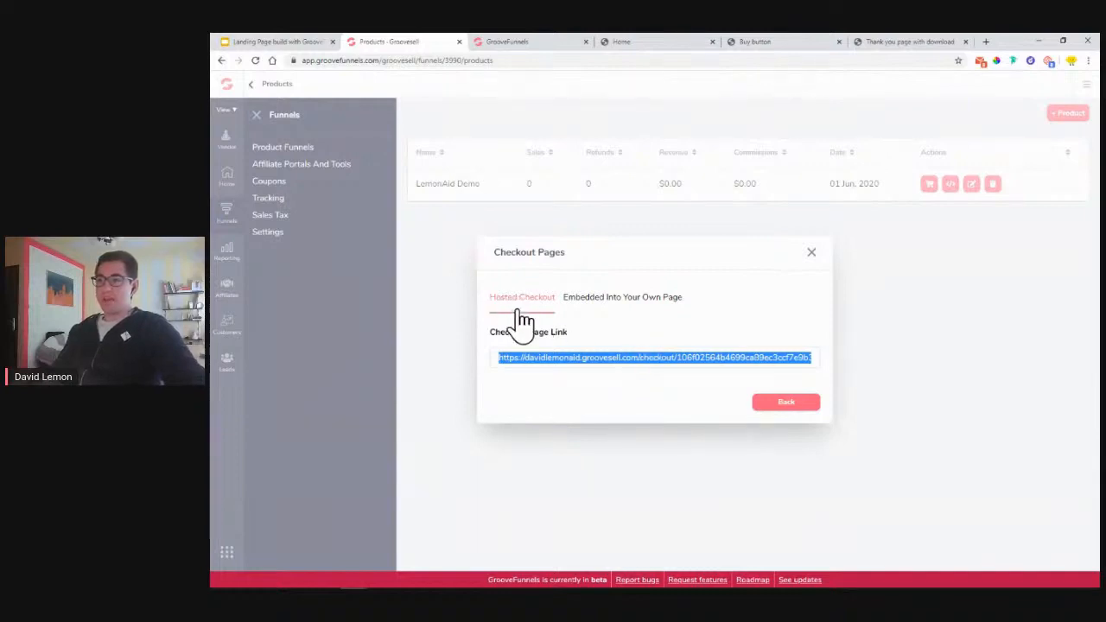
# - Copy the 'Embedded Into Your Own Page' checkout code and bring up the plan slide
pyautogui.click(605, 298)
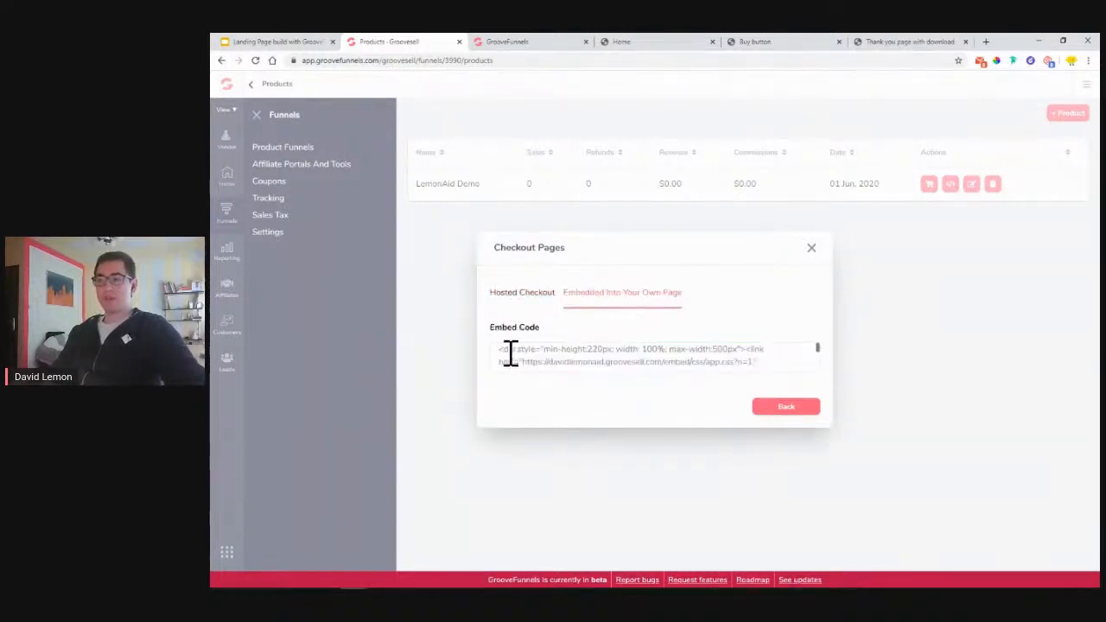
pyautogui.moveTo(503, 354); pyautogui.dragTo(657, 372)
pyautogui.rightClick(687, 353)
pyautogui.click(694, 361)
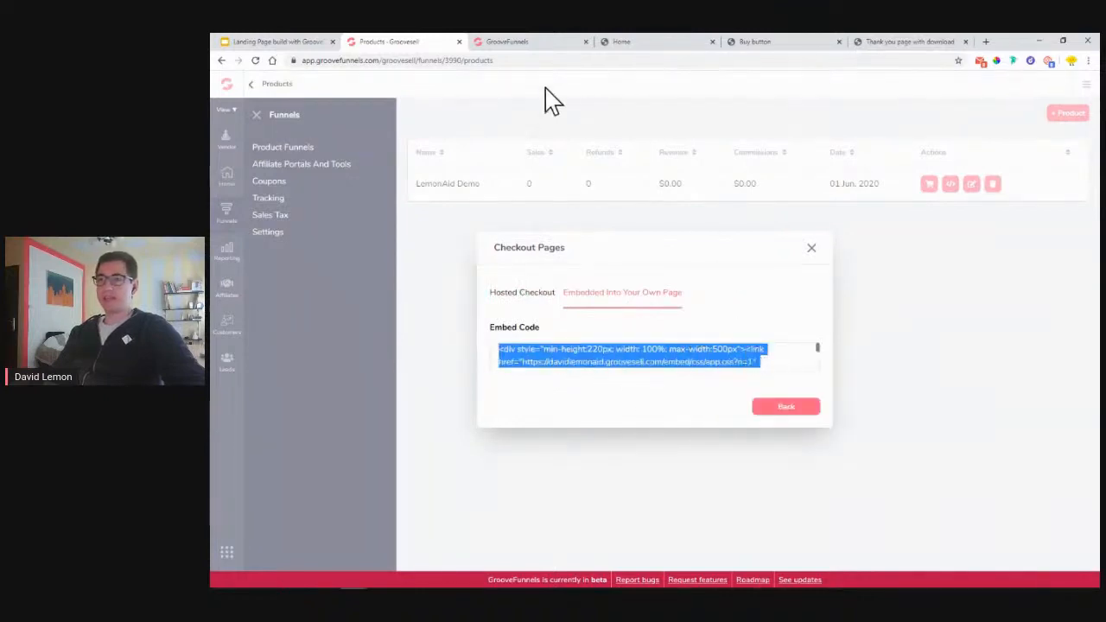
pyautogui.click(512, 43)
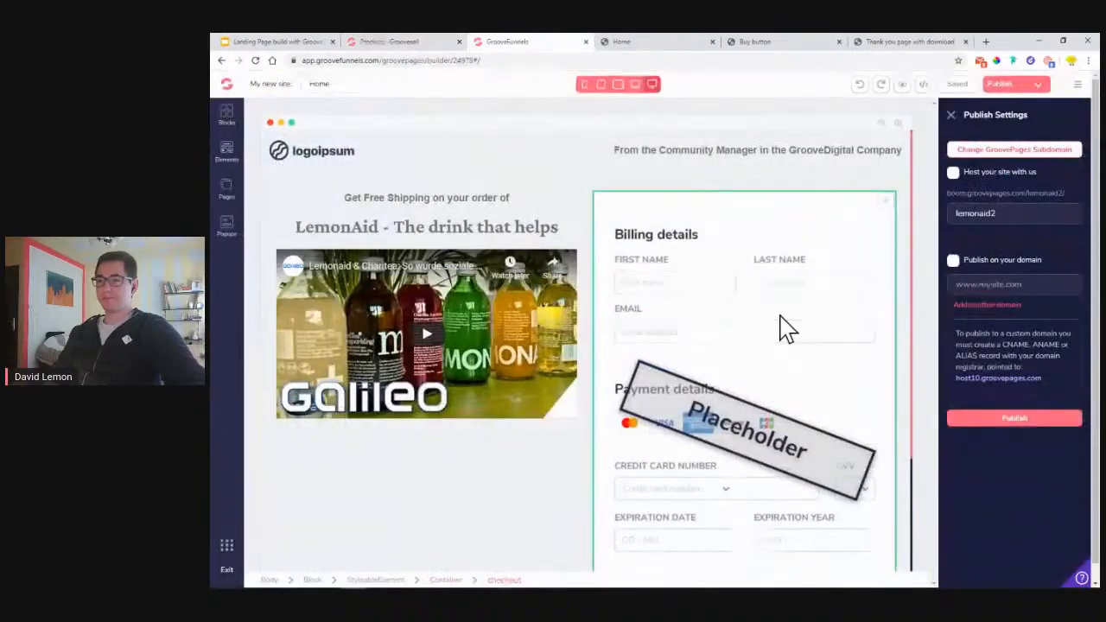
pyautogui.click(311, 41)
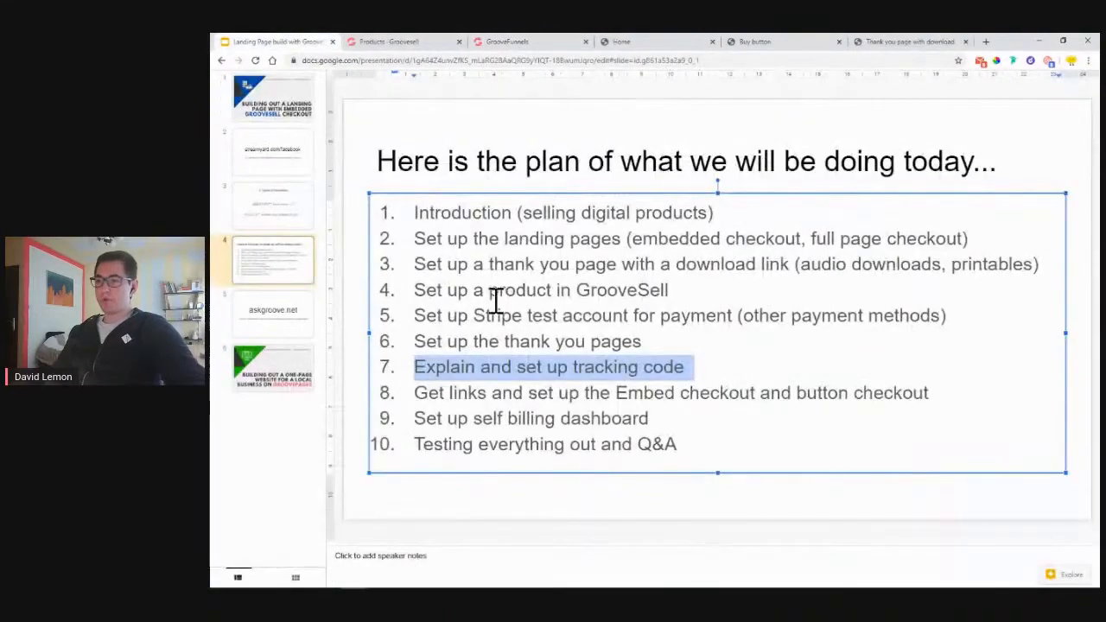
# - Review plan item 8 on embed and button checkout, then return to the GroovePages builder
pyautogui.moveTo(418, 400); pyautogui.dragTo(932, 402)
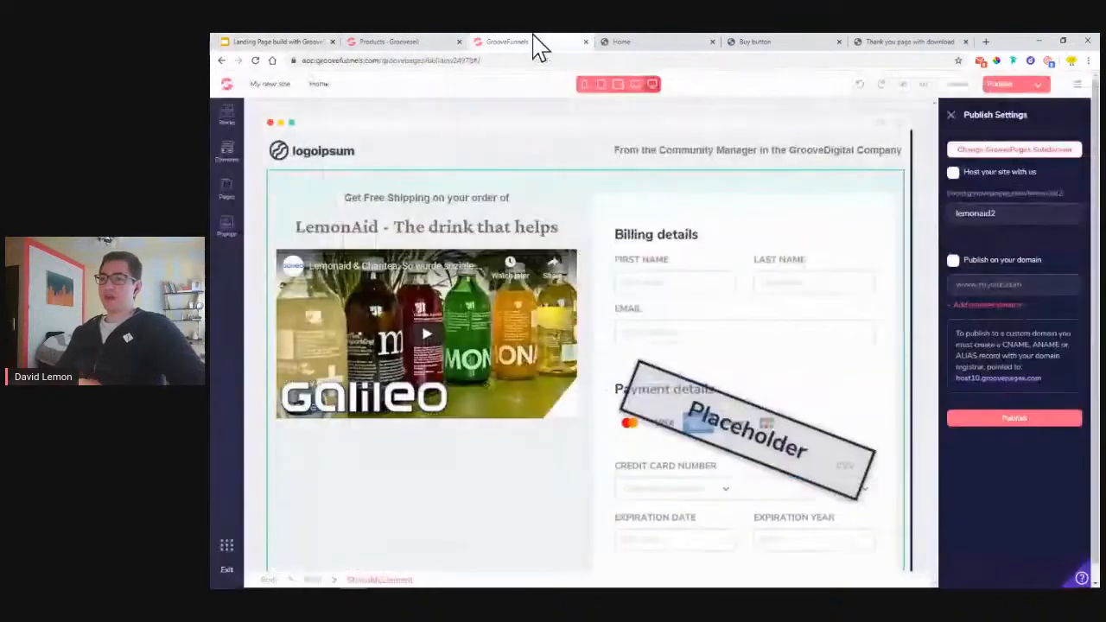
pyautogui.click(536, 45)
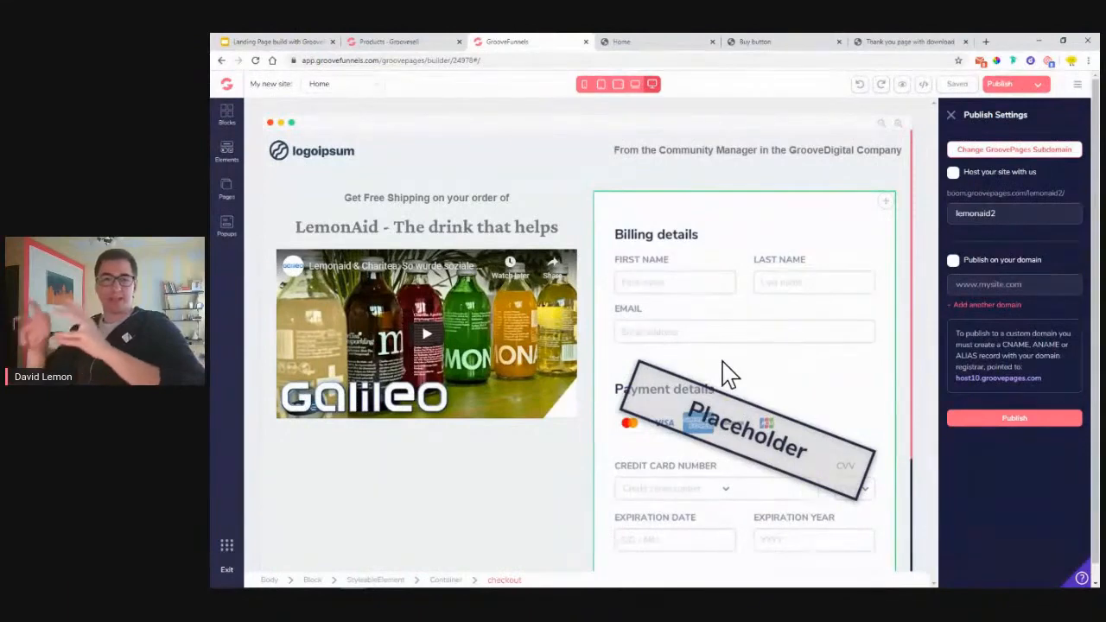
# - Select the placeholder checkout element on the Home page
pyautogui.click(374, 42)
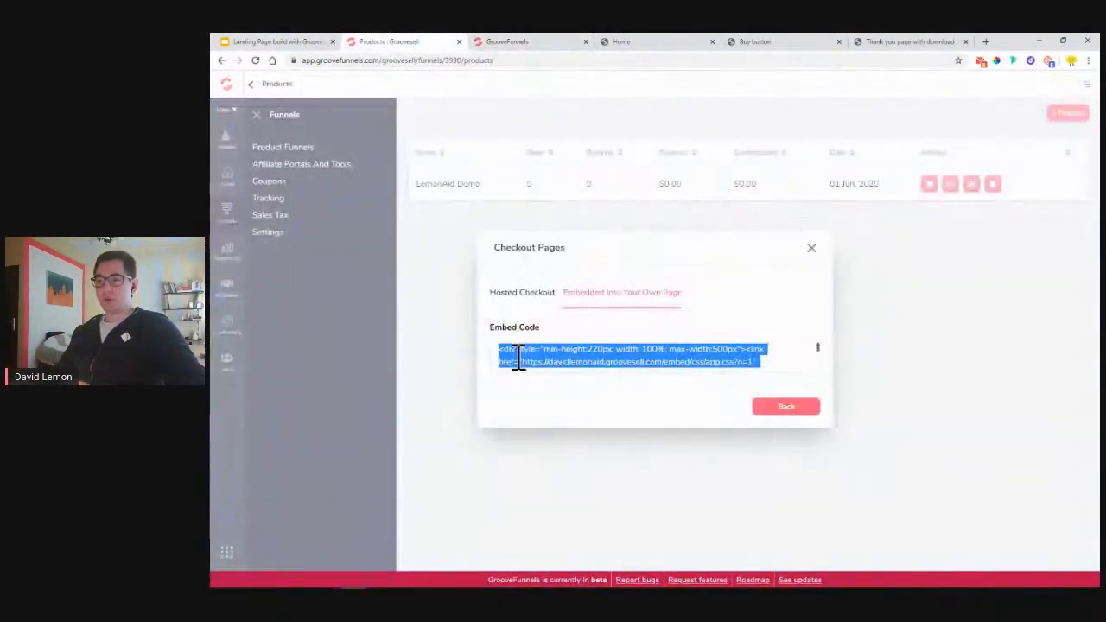
pyautogui.click(555, 43)
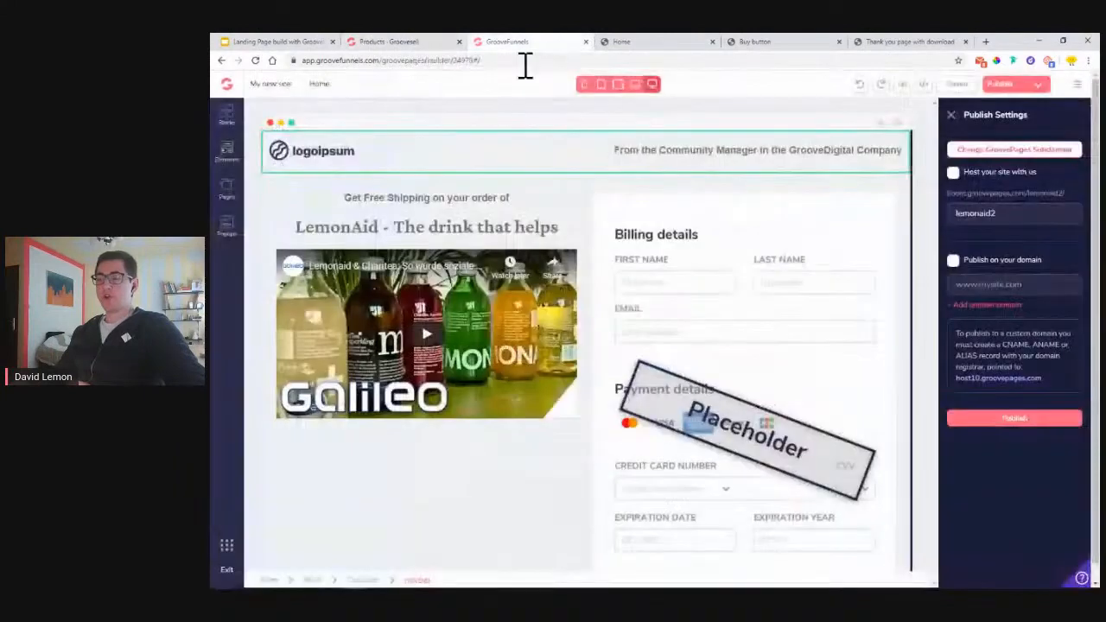
pyautogui.click(766, 302)
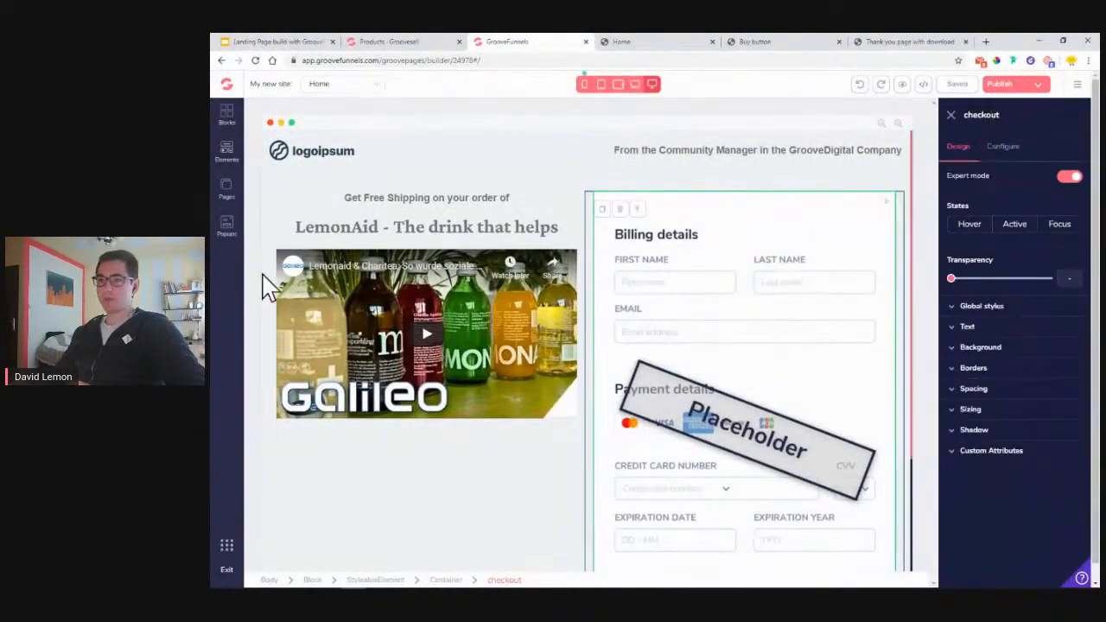
pyautogui.click(227, 152)
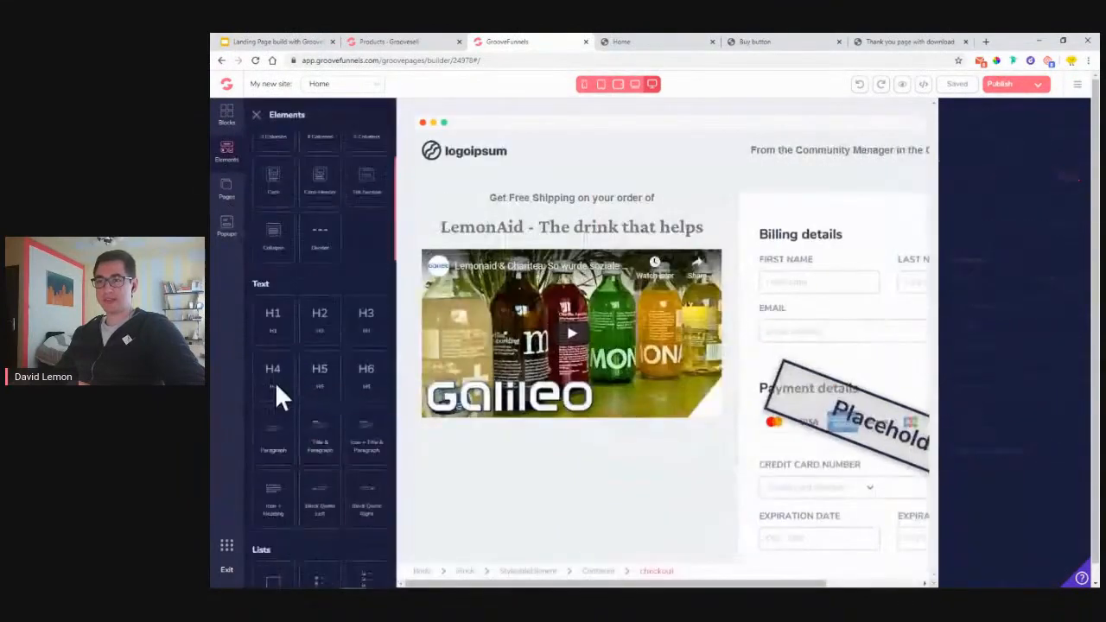
pyautogui.scroll(-15, 299, 389)
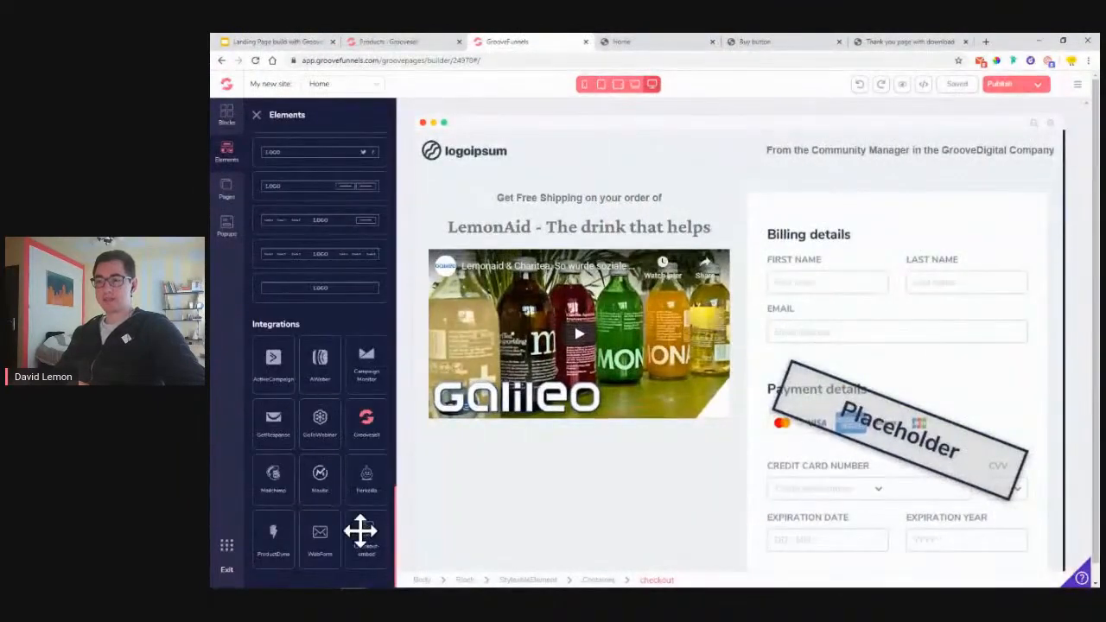
pyautogui.click(837, 301)
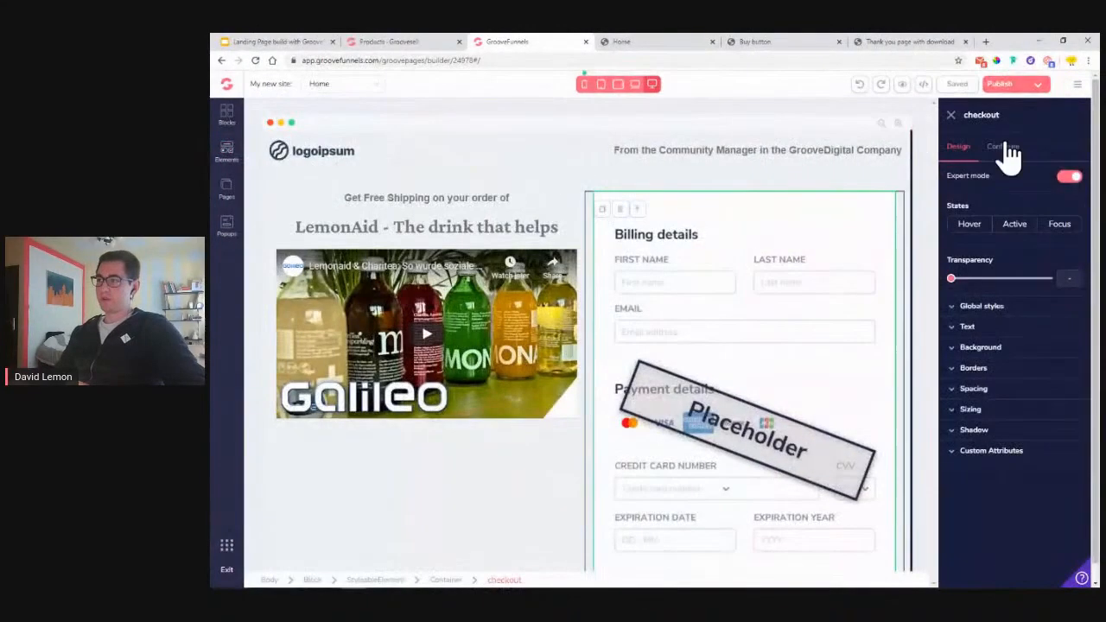
# - Set the checkout style to Use embed code, paste the GrooveSell code, and update
pyautogui.click(1002, 149)
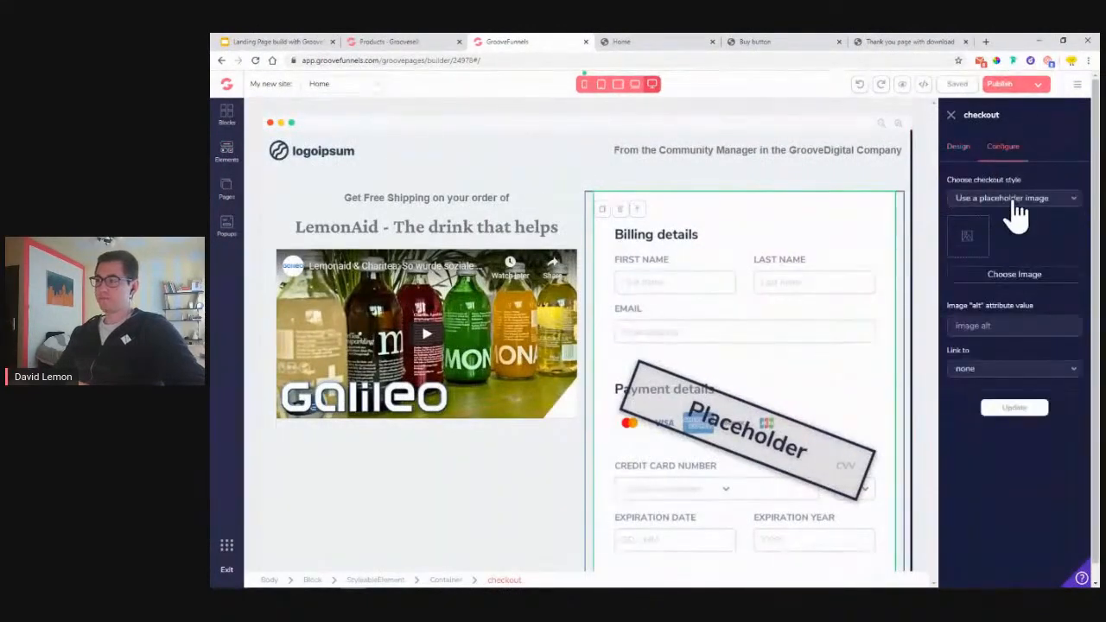
pyautogui.click(1010, 206)
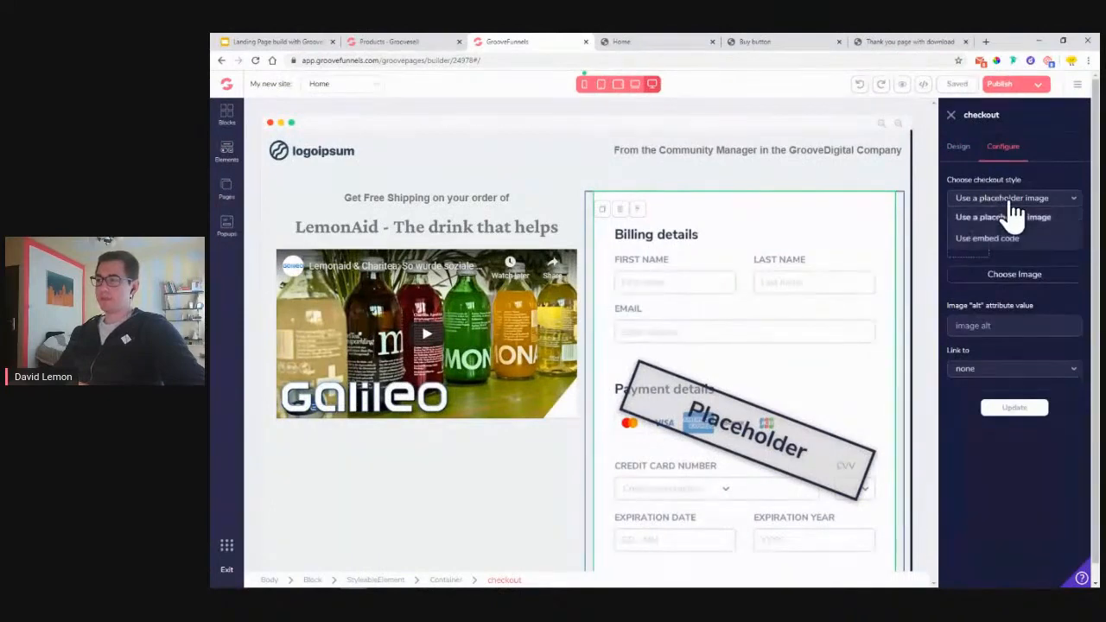
pyautogui.click(1006, 235)
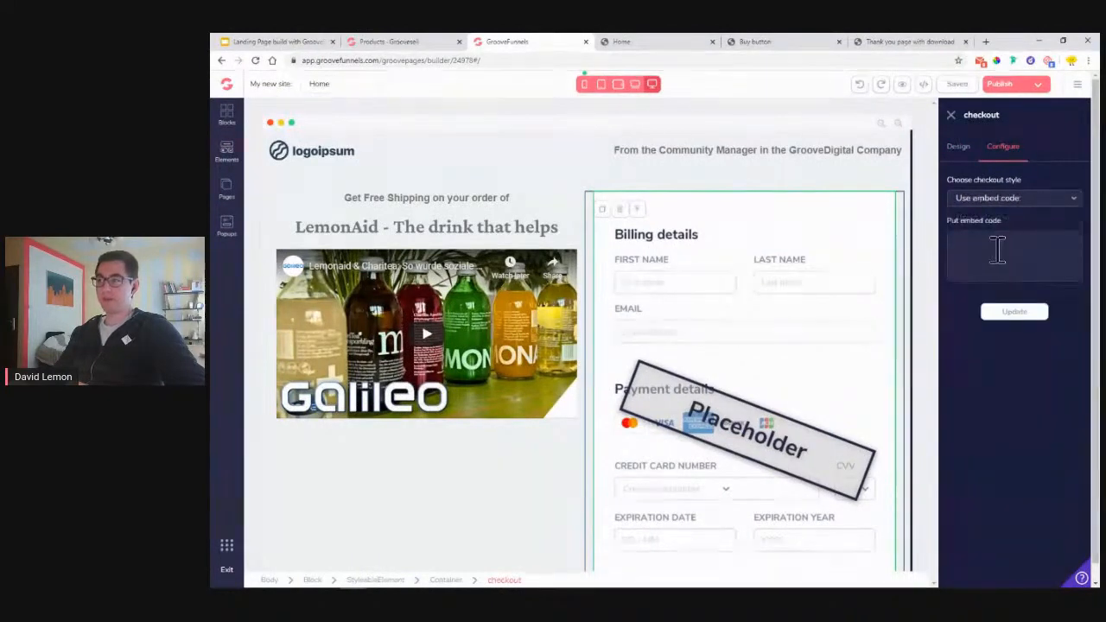
pyautogui.rightClick(983, 250)
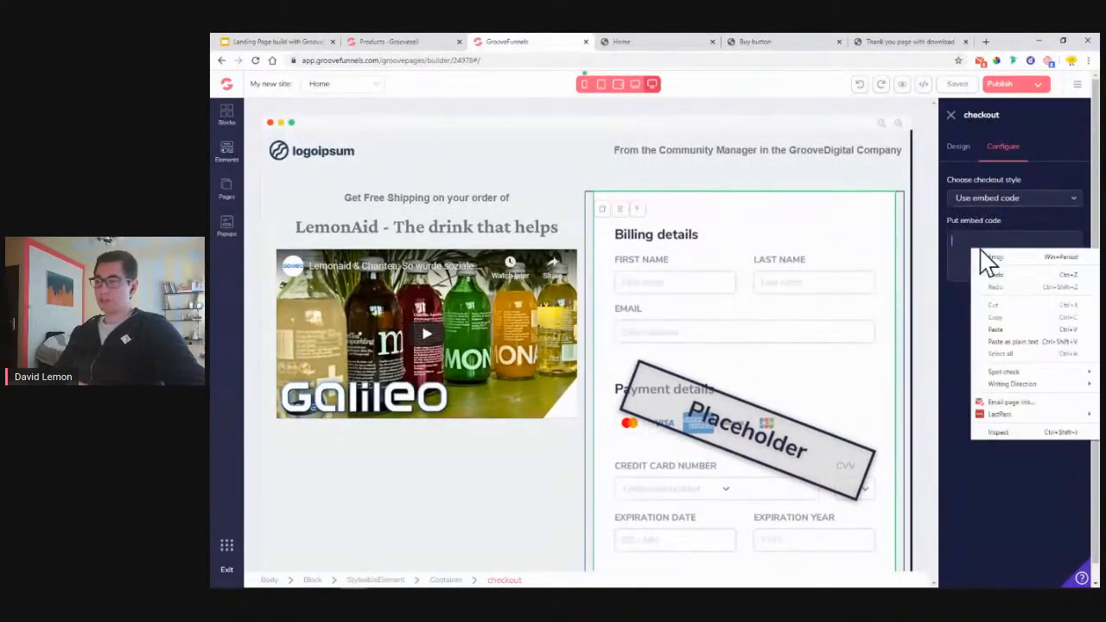
pyautogui.click(1009, 332)
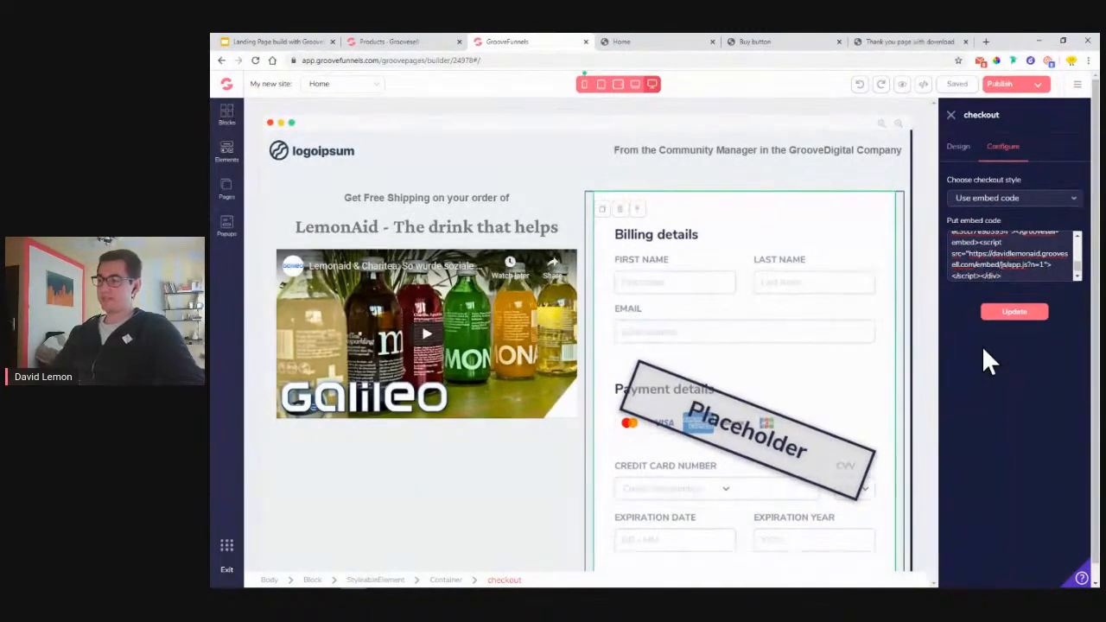
pyautogui.click(1014, 317)
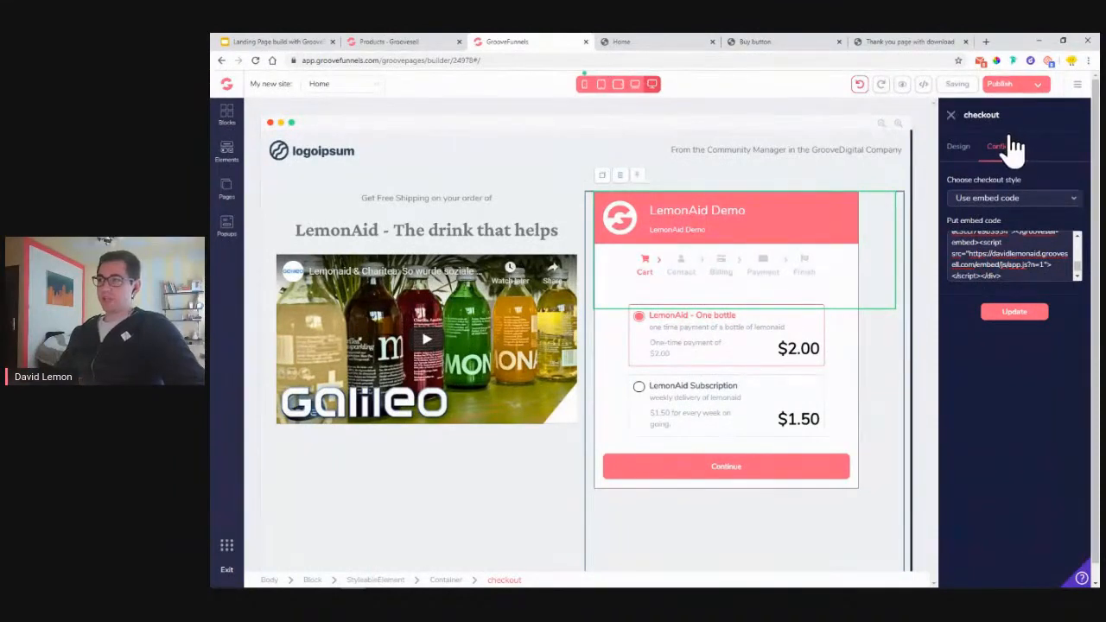
pyautogui.click(753, 41)
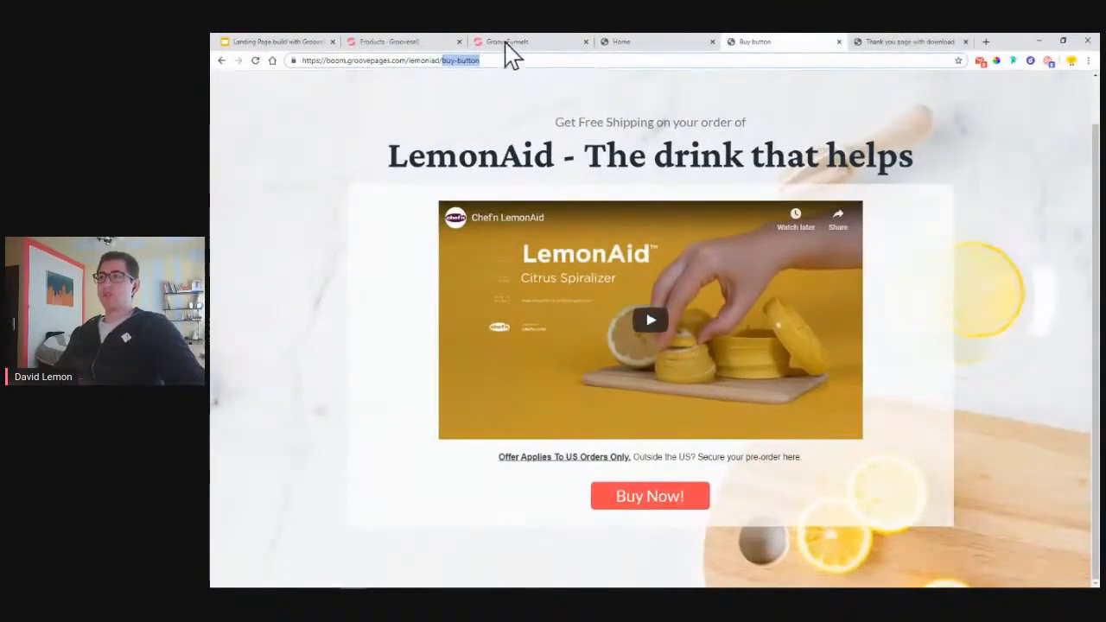
# - Copy GrooveSell's hosted checkout page link and list the Home, Buy Button and Thank You pages
pyautogui.click(419, 45)
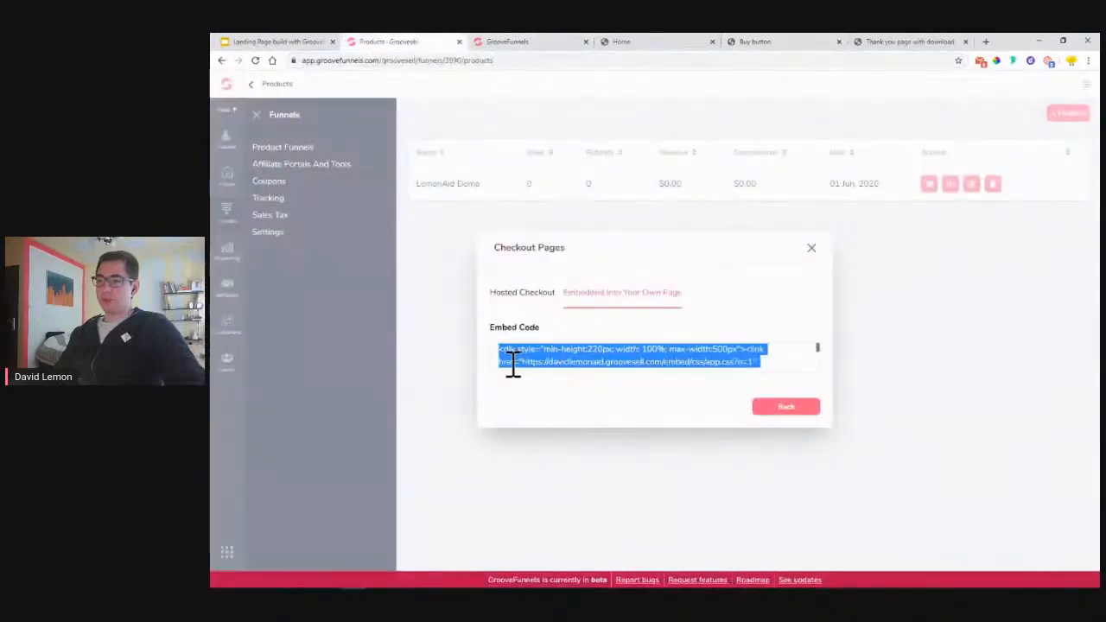
pyautogui.click(521, 294)
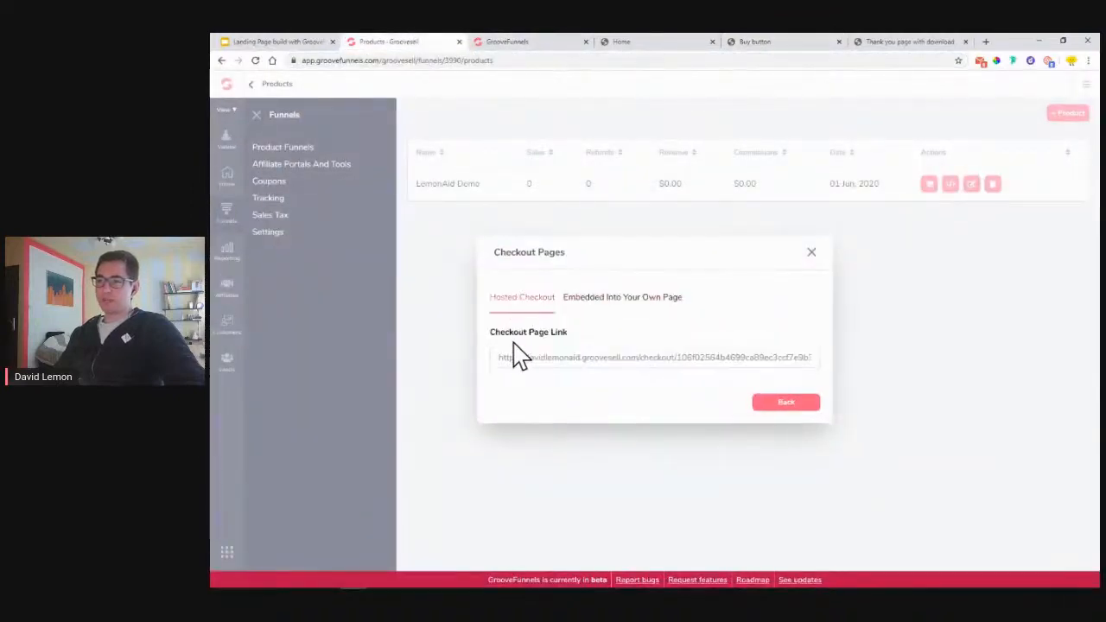
pyautogui.click(517, 362)
pyautogui.rightClick(517, 361)
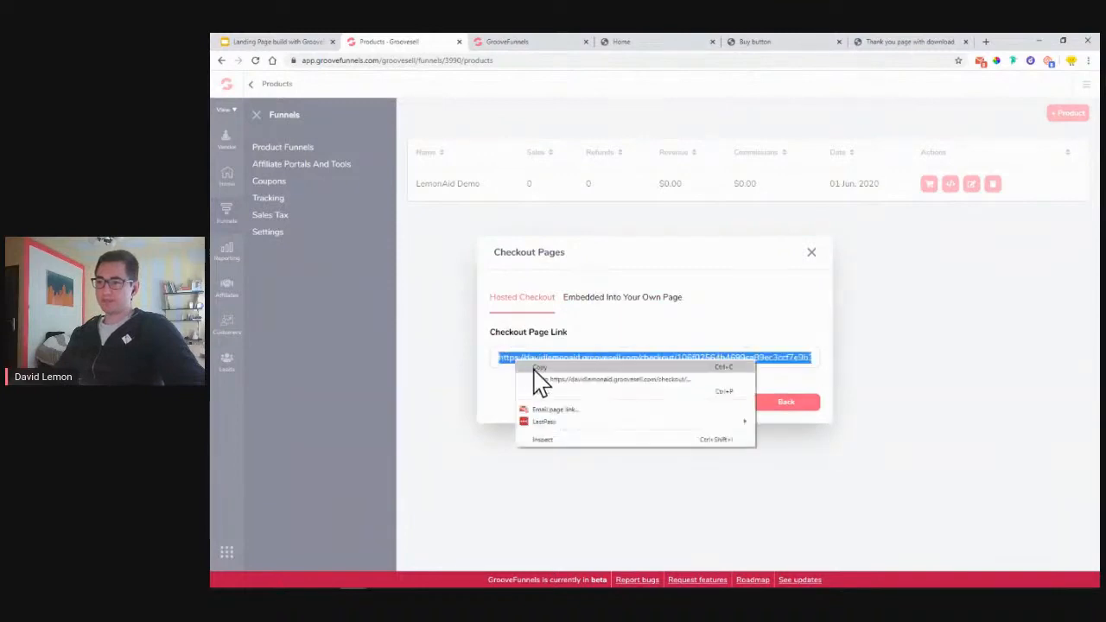
pyautogui.click(540, 368)
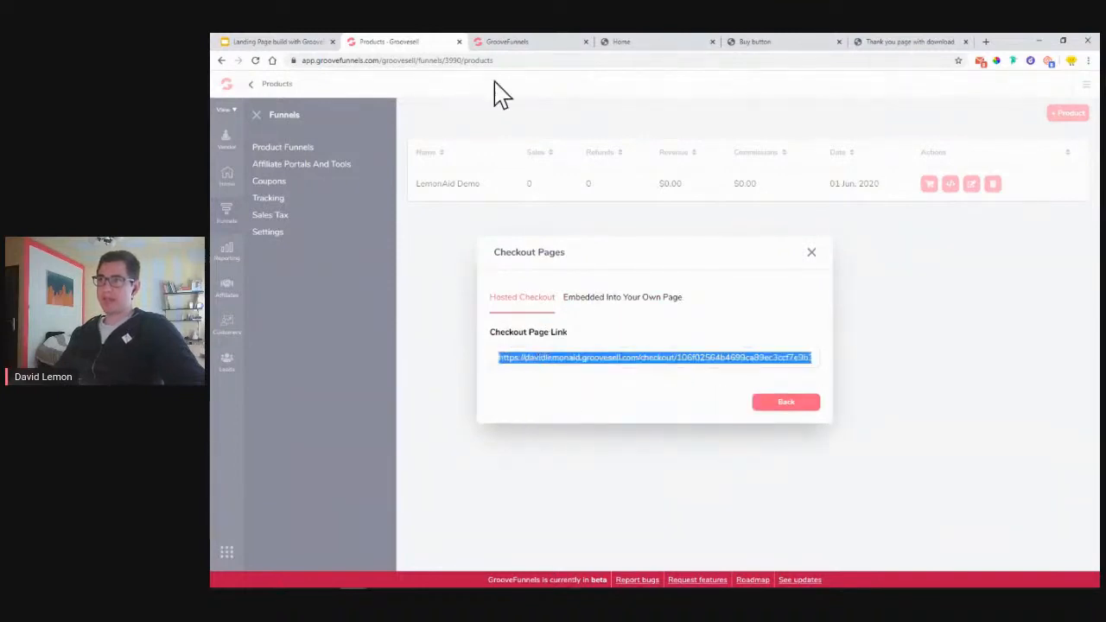
pyautogui.click(506, 41)
pyautogui.click(227, 189)
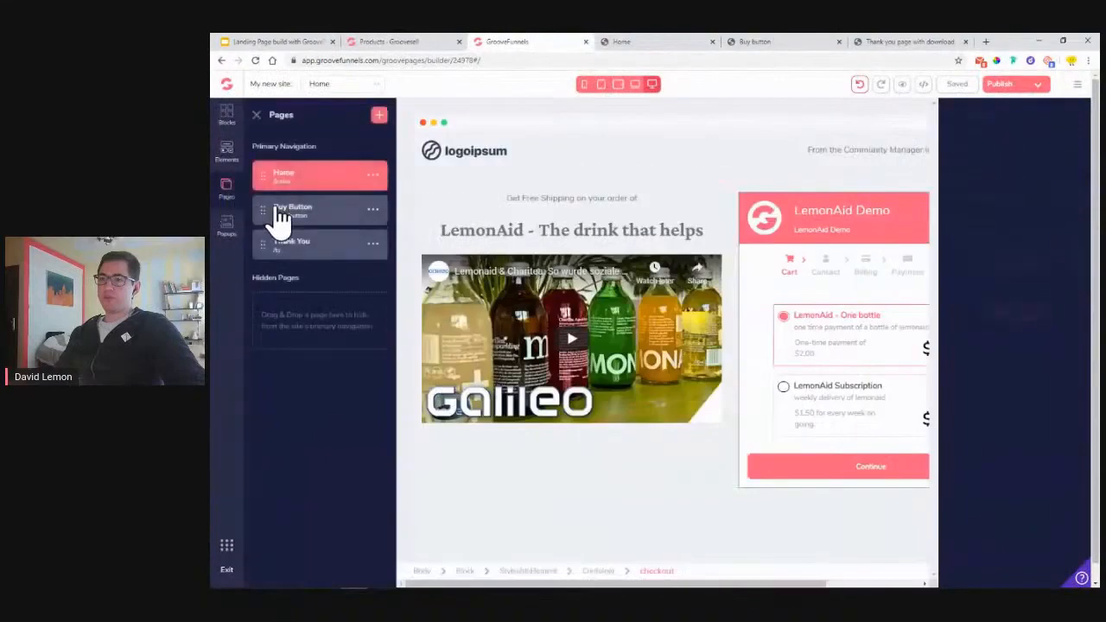
# - On the Buy Button page, set the Buy Now! button to link to a pasted URL
pyautogui.click(292, 219)
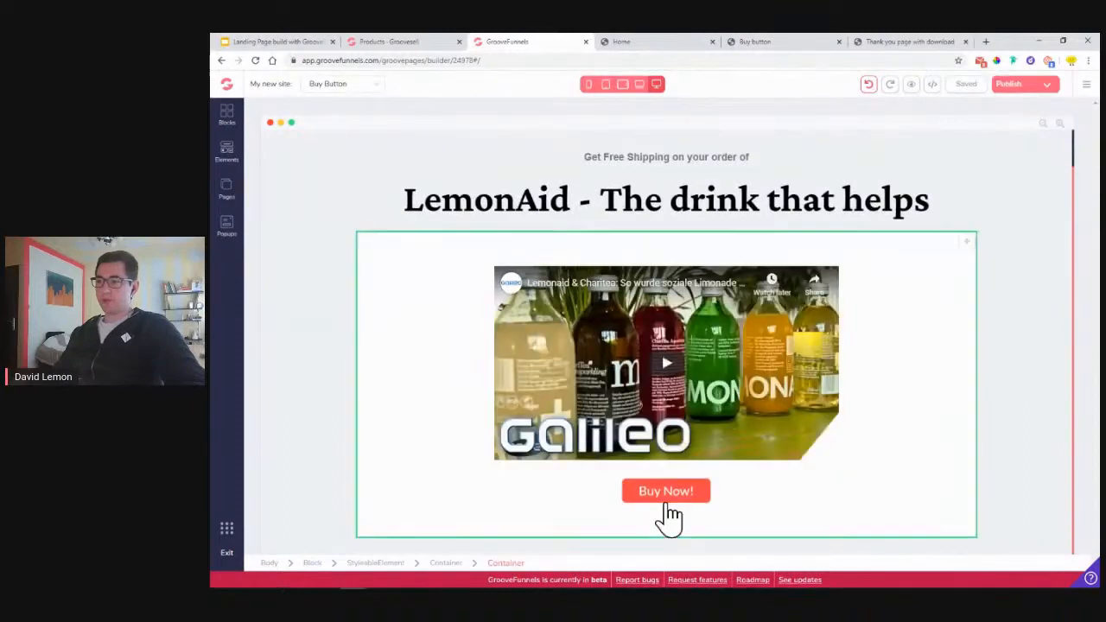
pyautogui.click(667, 496)
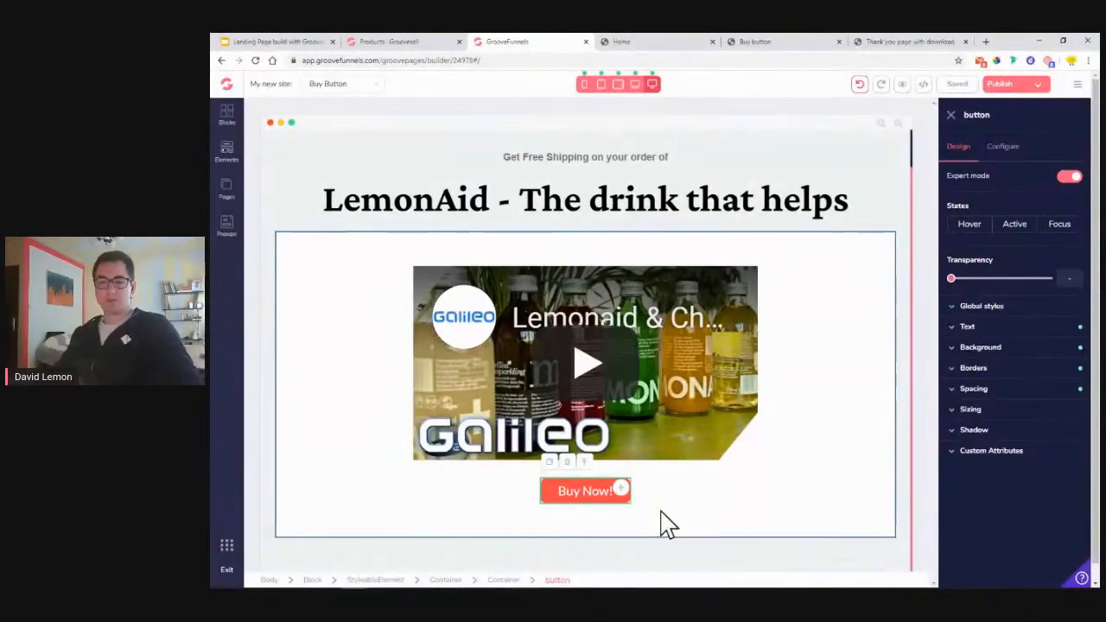
pyautogui.click(1005, 154)
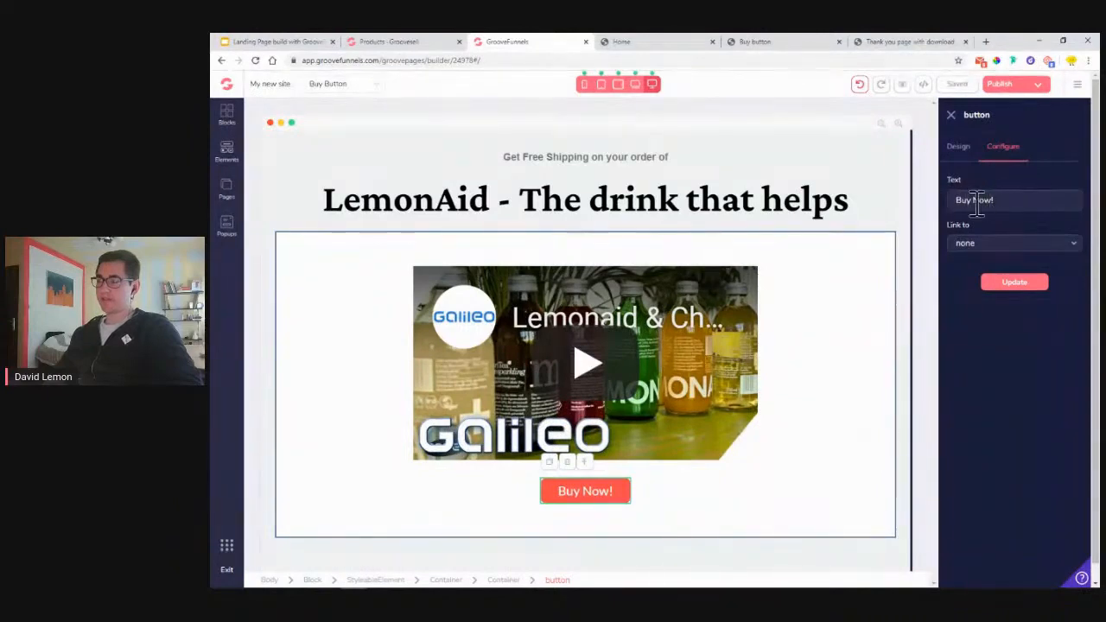
pyautogui.click(983, 259)
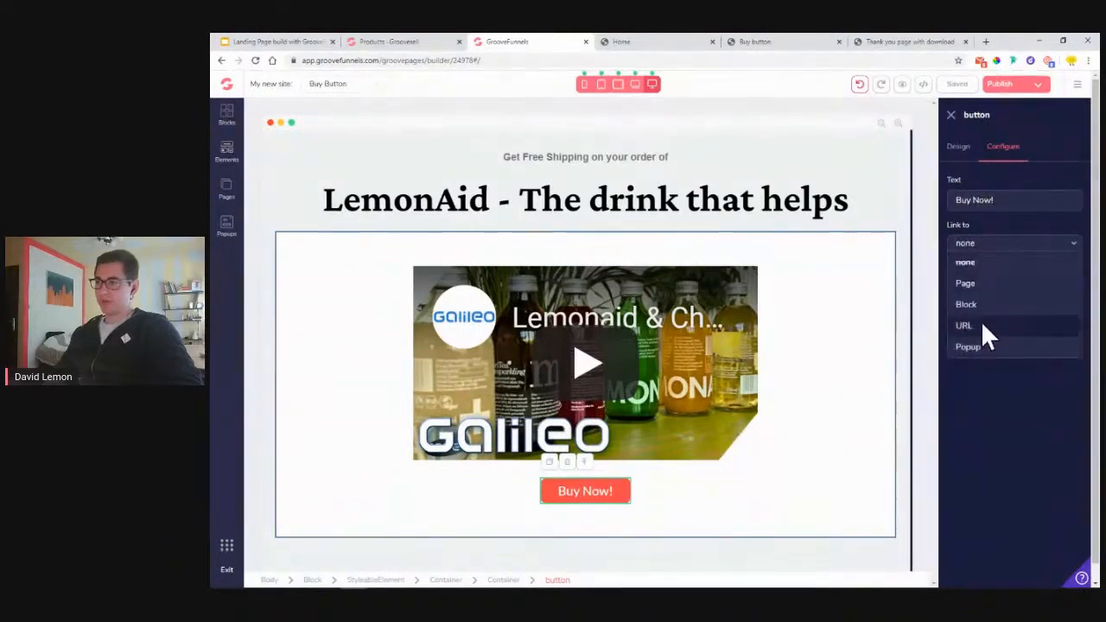
pyautogui.click(982, 324)
pyautogui.rightClick(985, 289)
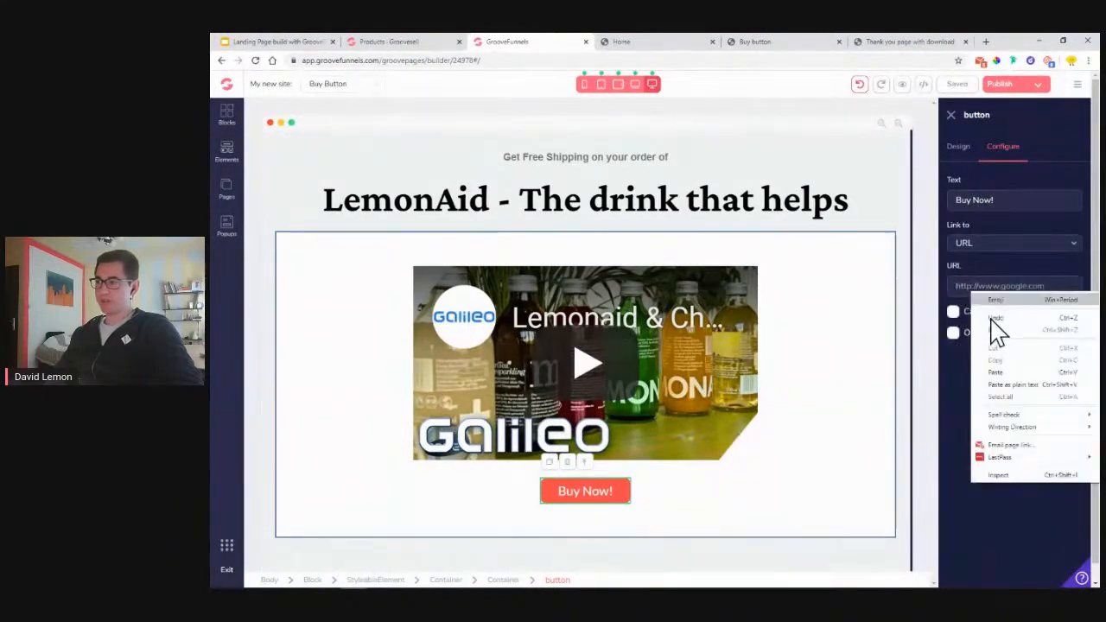
pyautogui.click(1008, 372)
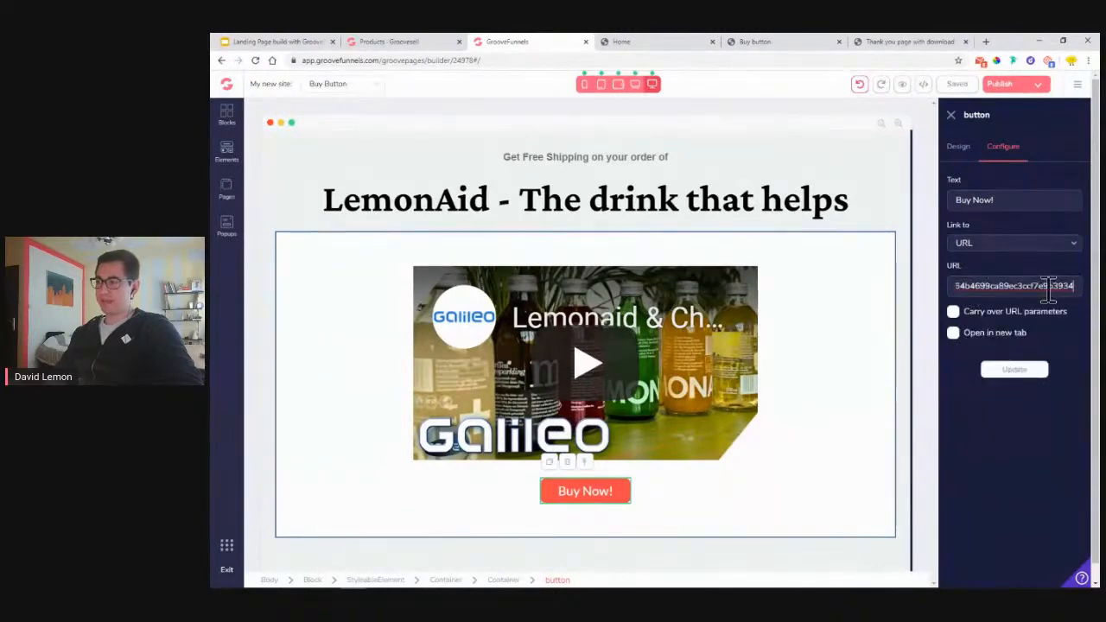
# - Replace the URL with the hosted checkout link, open it in a new tab, and save
pyautogui.click(430, 43)
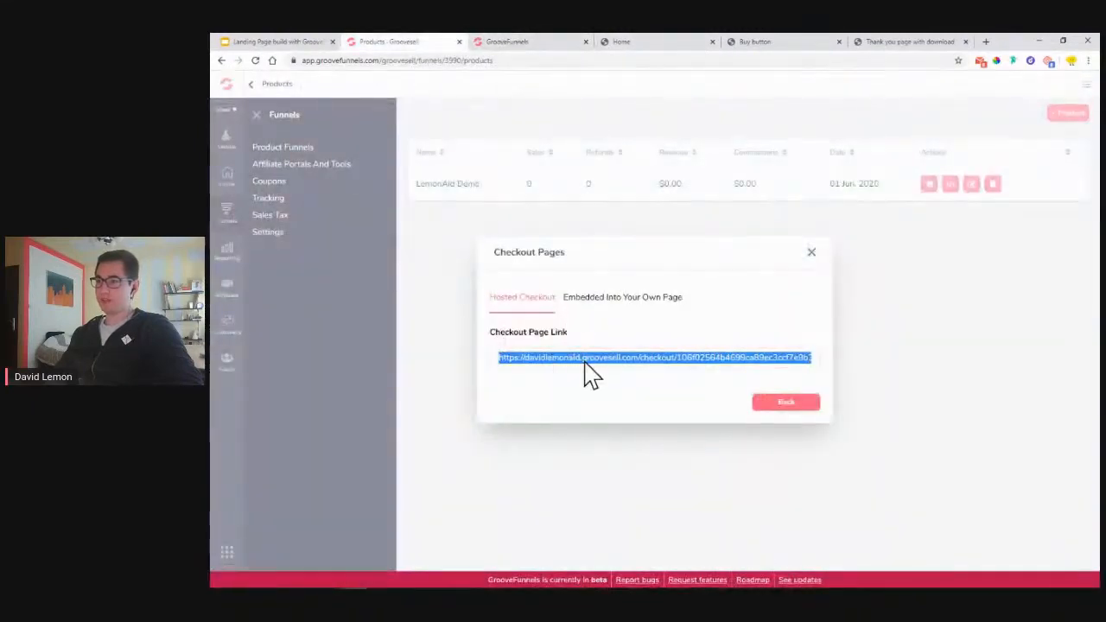
pyautogui.click(558, 46)
pyautogui.click(954, 334)
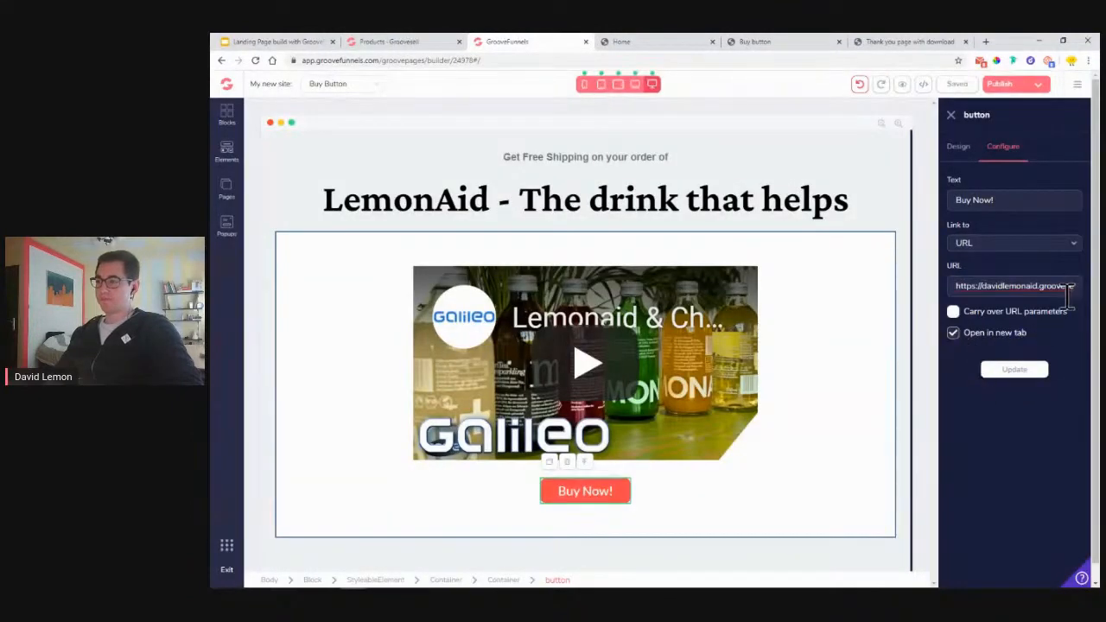
pyautogui.tripleClick(1020, 291)
pyautogui.hotkey('ctrl', 'v')
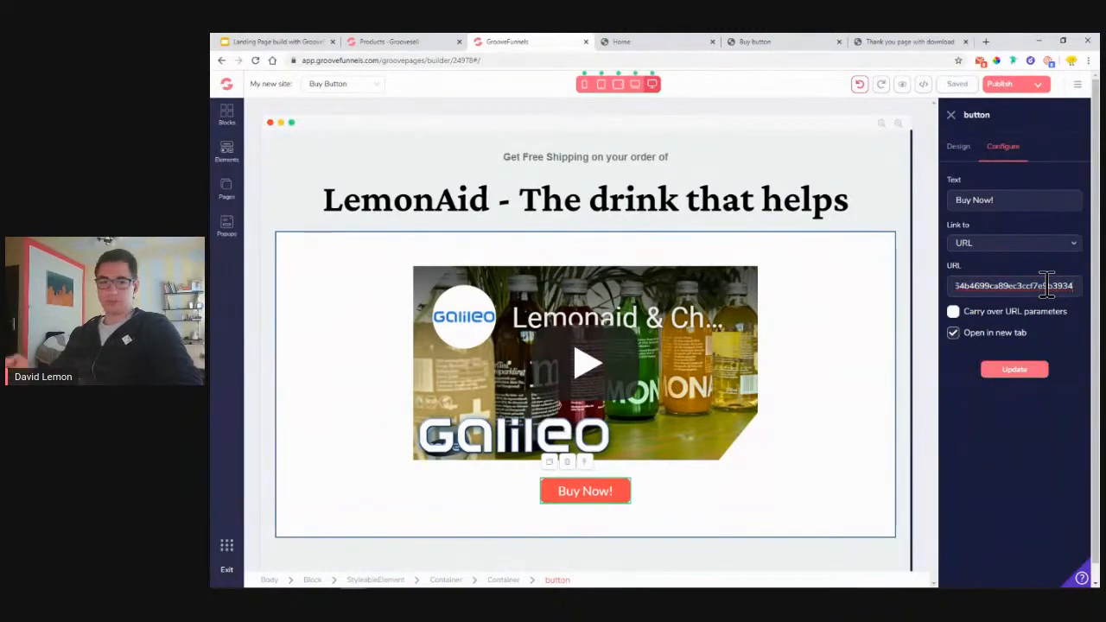
pyautogui.click(1014, 373)
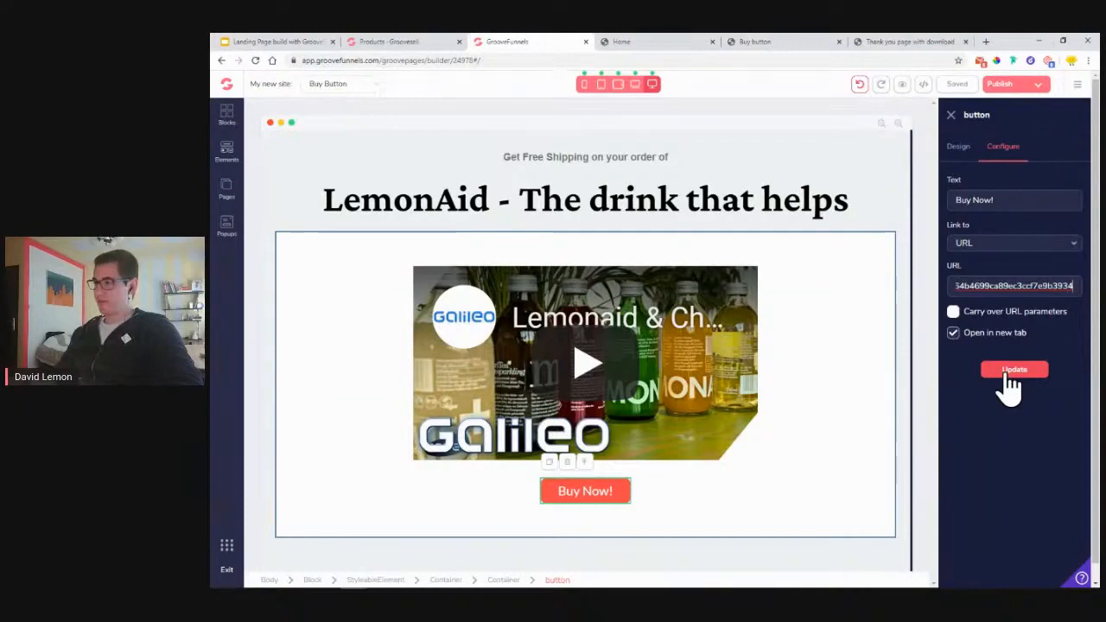
pyautogui.click(1010, 378)
pyautogui.click(1008, 385)
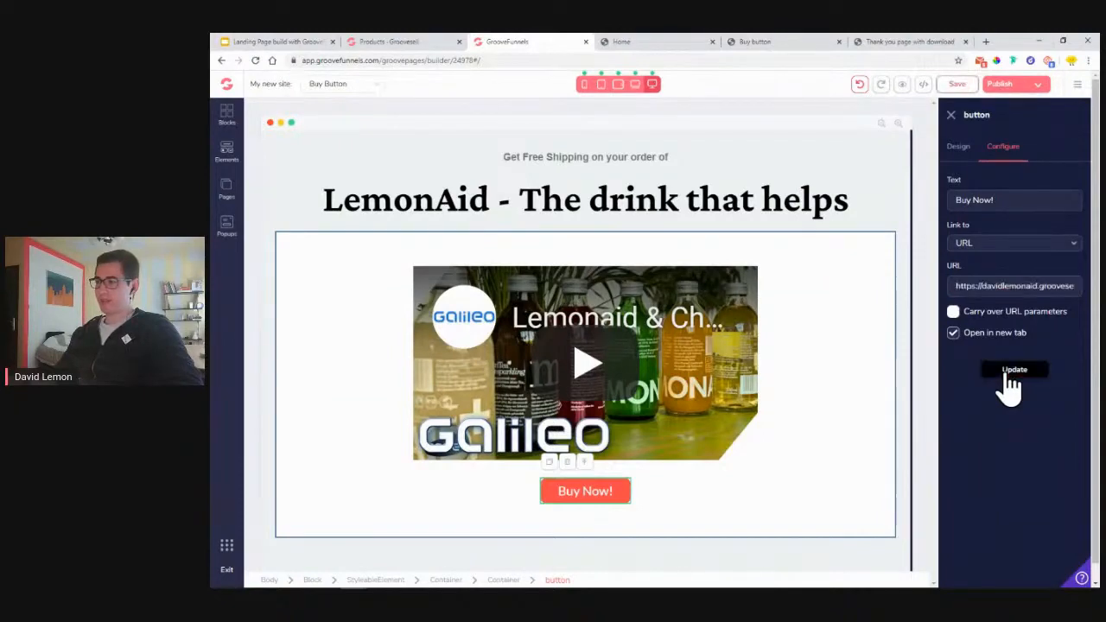
pyautogui.click(959, 89)
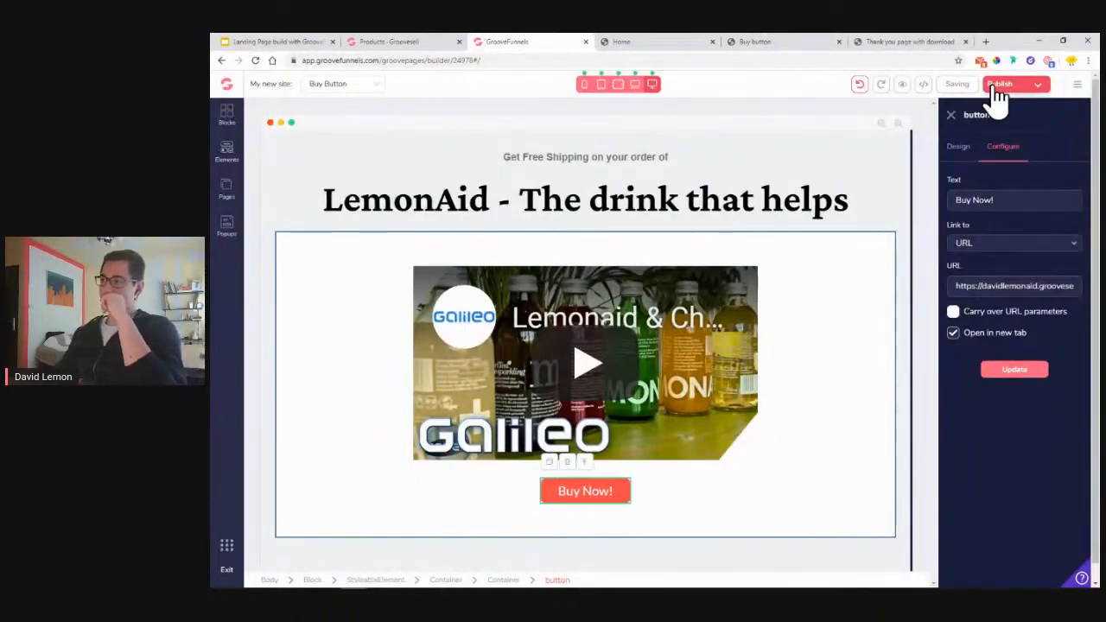
# - Open Publish Settings and copy the boom.groovepages.com/lemonaid2/ subdomain address
pyautogui.click(1000, 86)
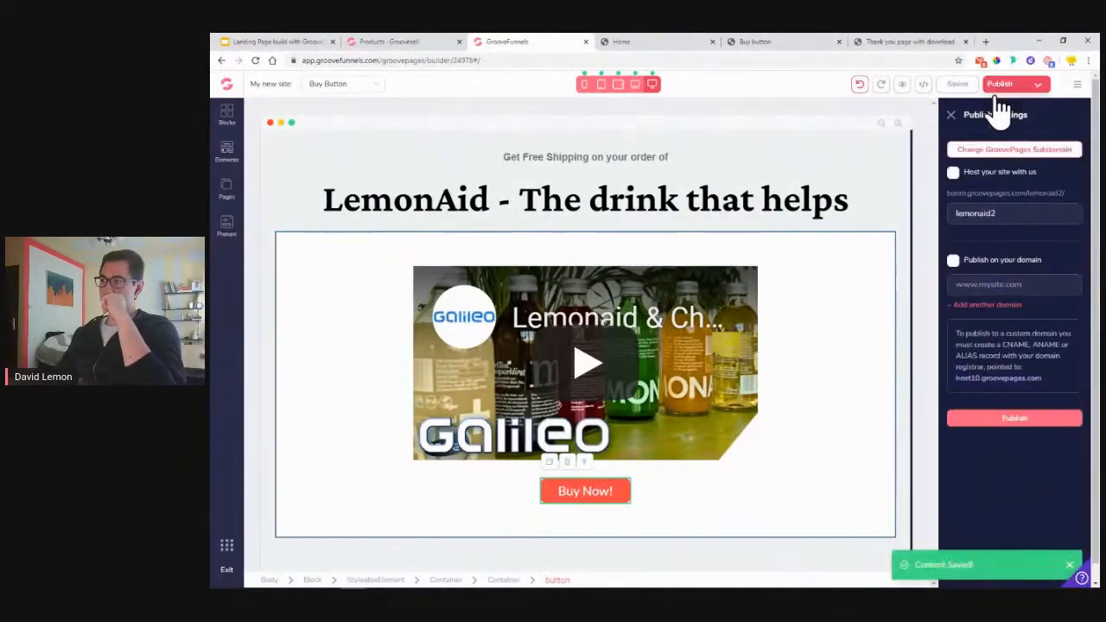
pyautogui.click(1017, 424)
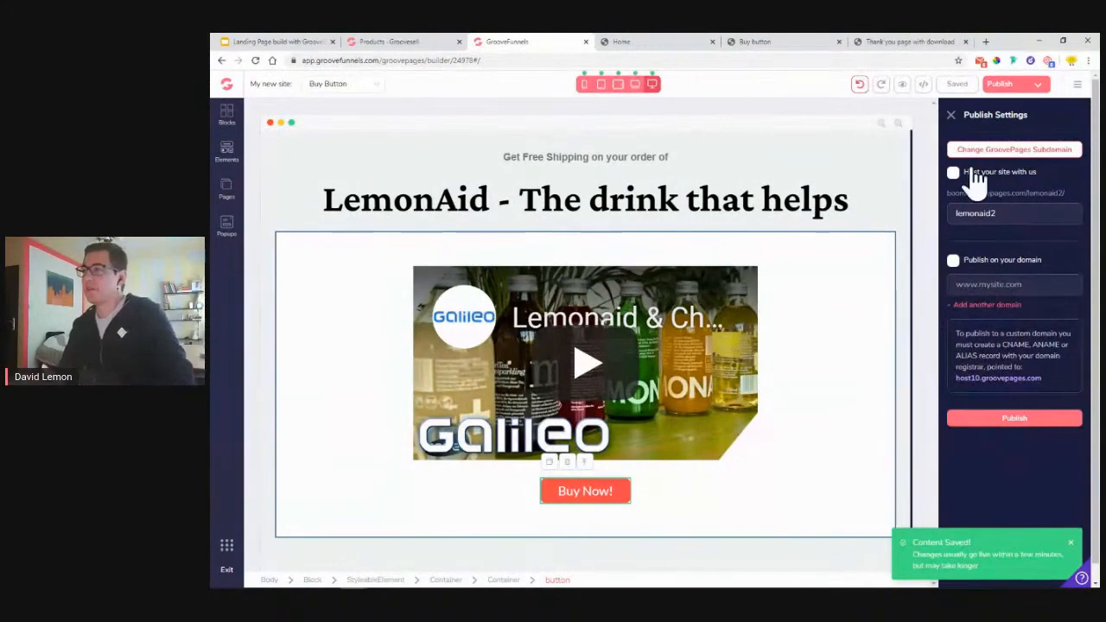
pyautogui.tripleClick(1025, 195)
pyautogui.rightClick(1020, 197)
pyautogui.click(994, 203)
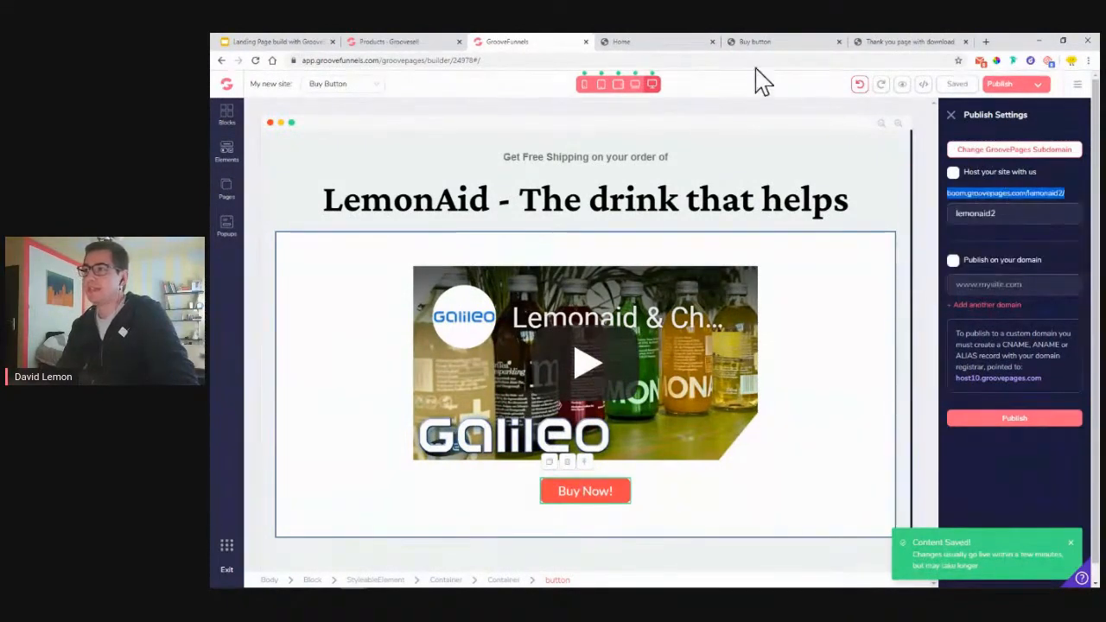
# - Load the subdomain address in a new tab, find a 404 page, and close it
pyautogui.click(986, 42)
pyautogui.rightClick(816, 62)
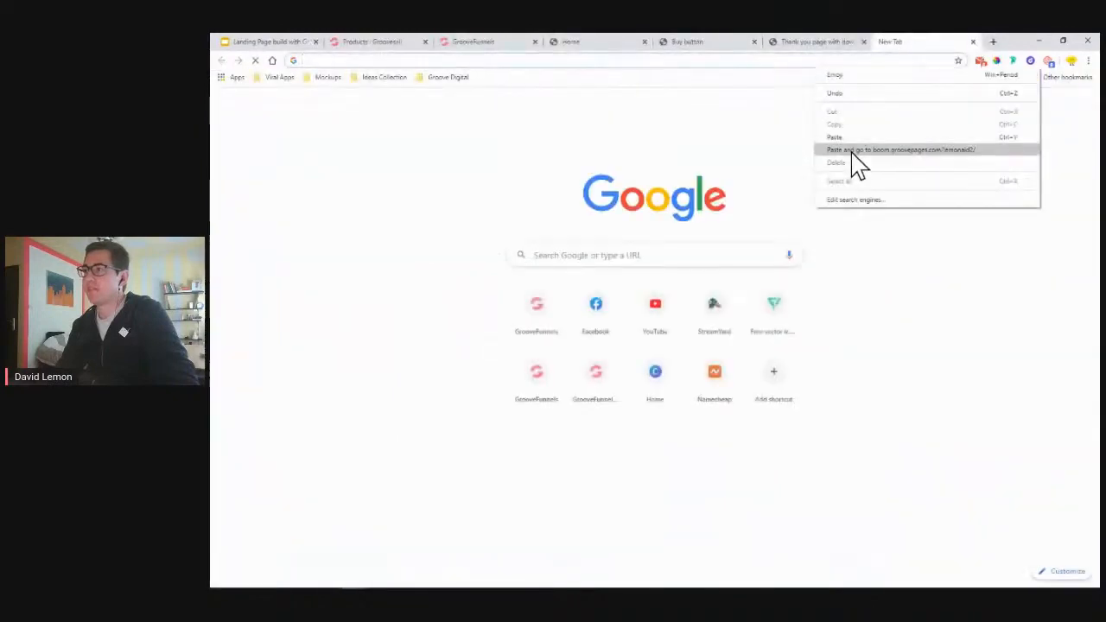
pyautogui.click(851, 137)
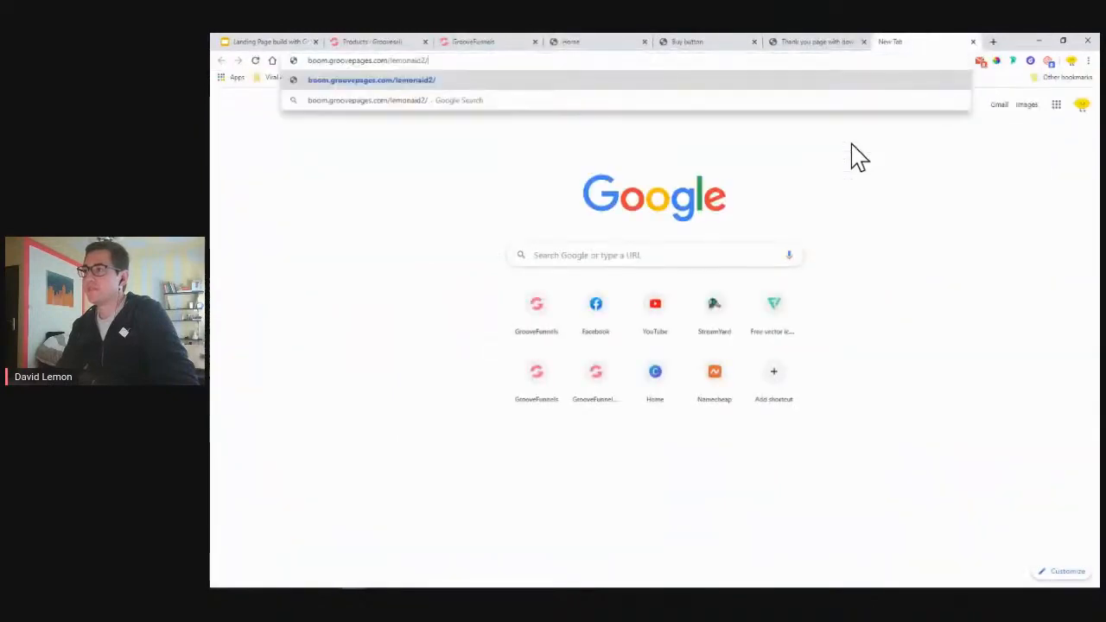
pyautogui.click(691, 81)
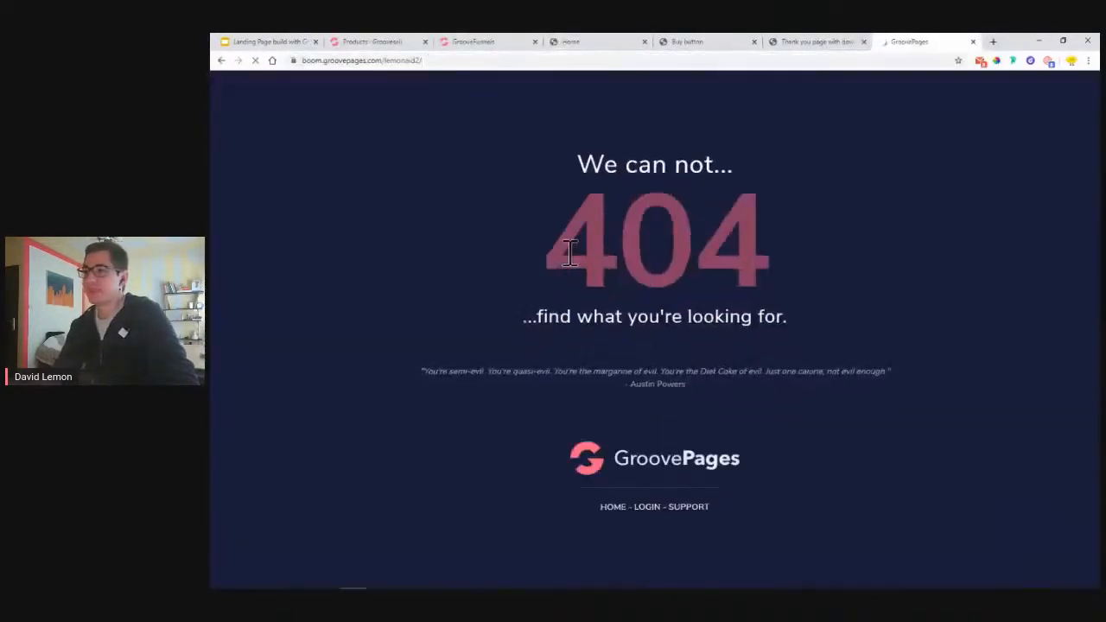
pyautogui.click(974, 42)
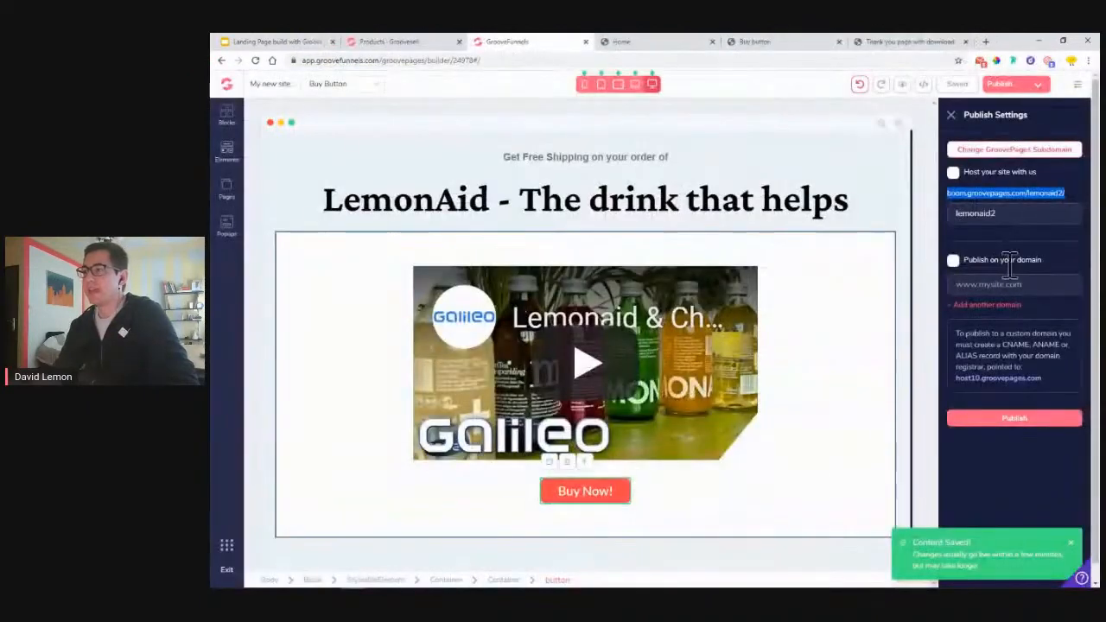
# - Enable 'Host your site with us' on the lemonaid2 subdomain and publish
pyautogui.click(954, 173)
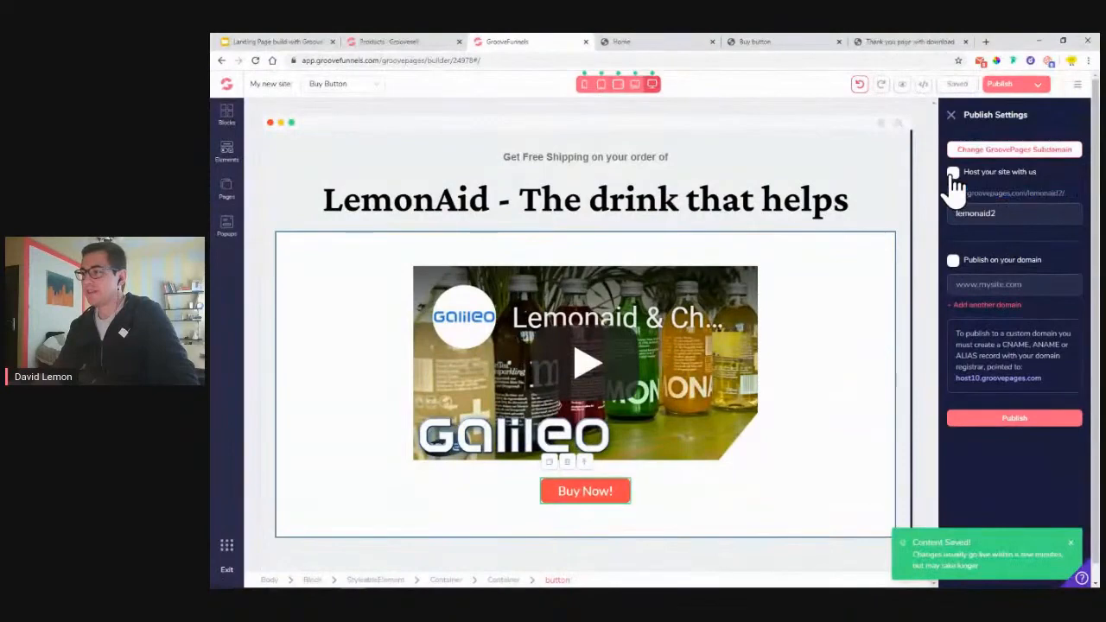
pyautogui.click(1026, 420)
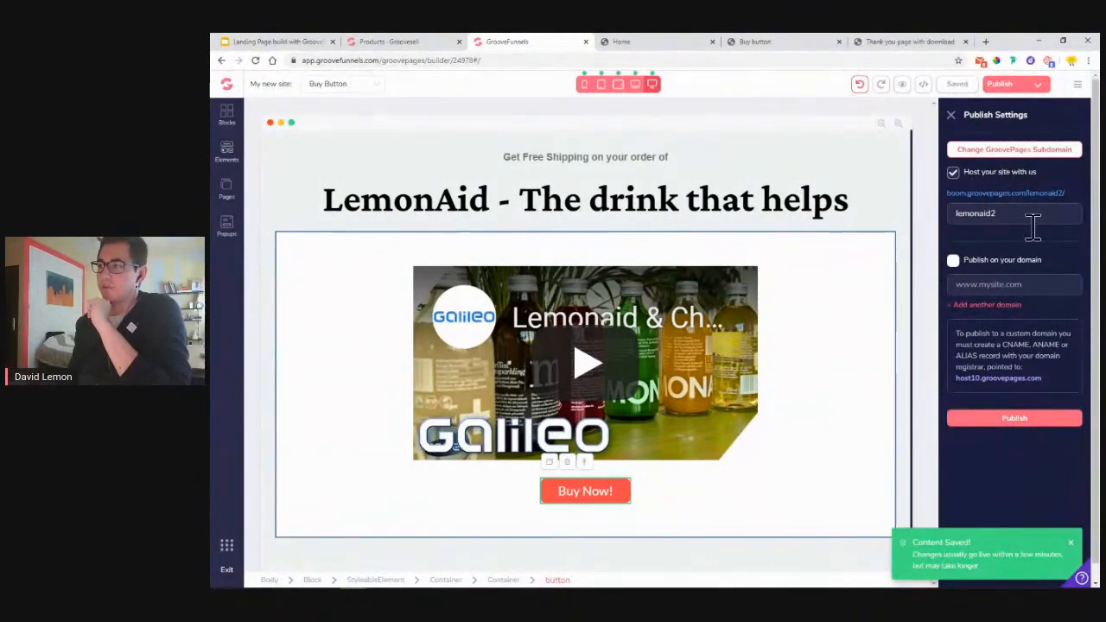
pyautogui.click(1041, 420)
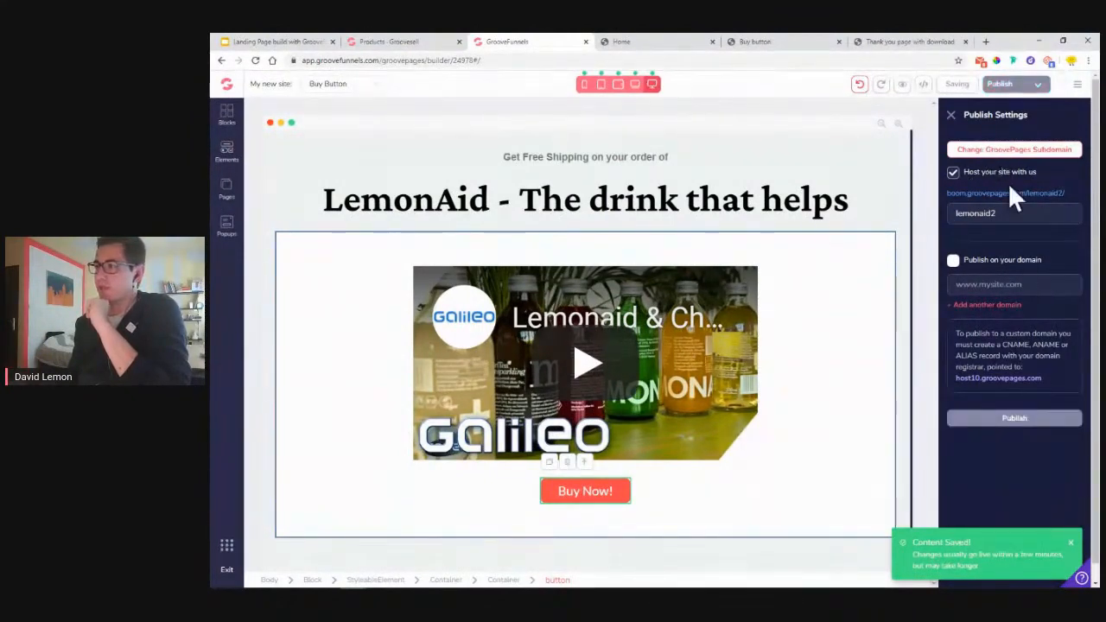
# - Test the live subdomain link, publish again, and open the Home page
pyautogui.click(1001, 195)
pyautogui.click(593, 43)
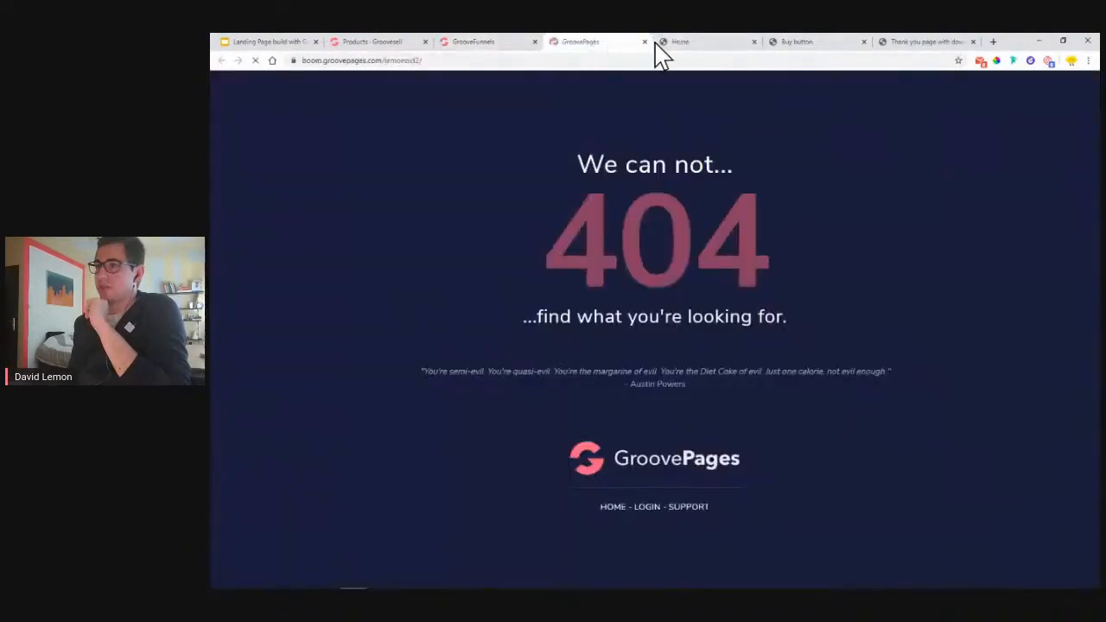
pyautogui.click(645, 42)
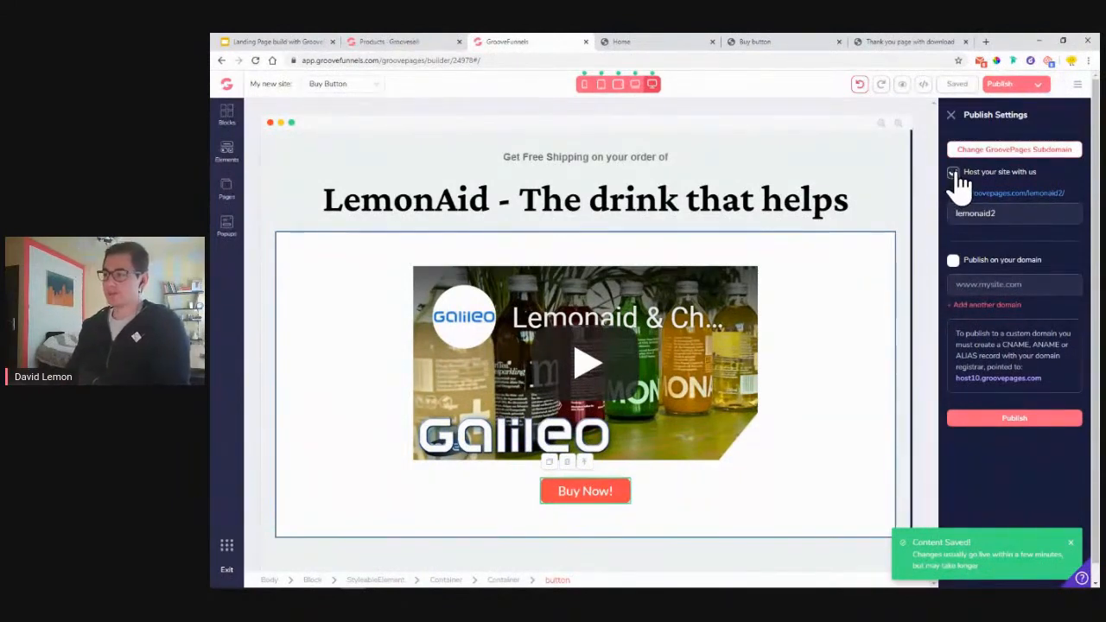
pyautogui.click(1011, 415)
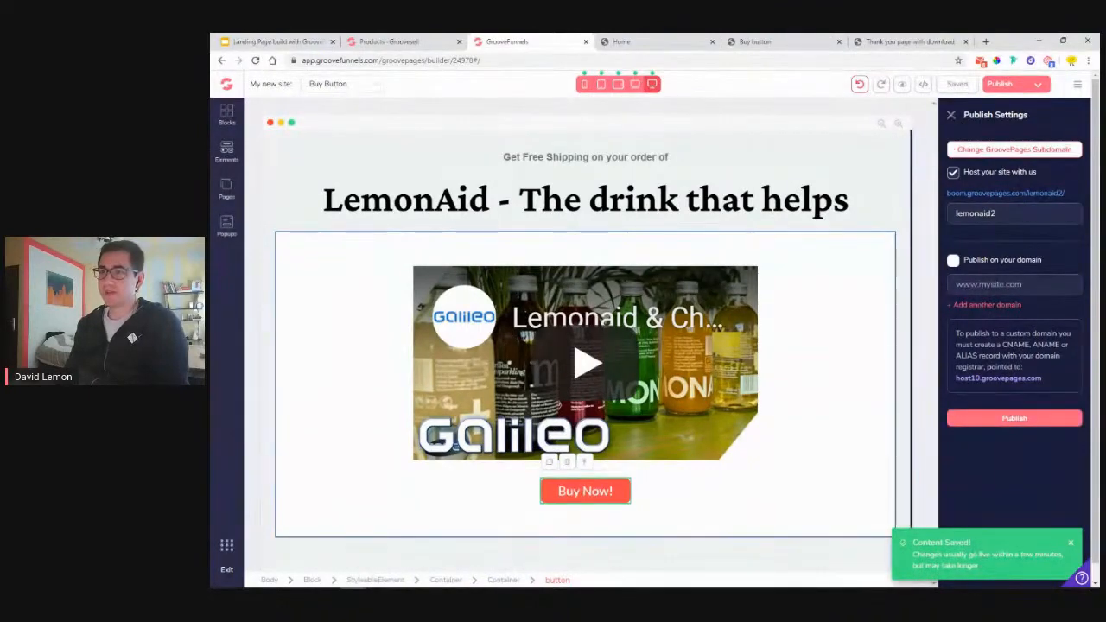
pyautogui.click(227, 197)
pyautogui.click(292, 186)
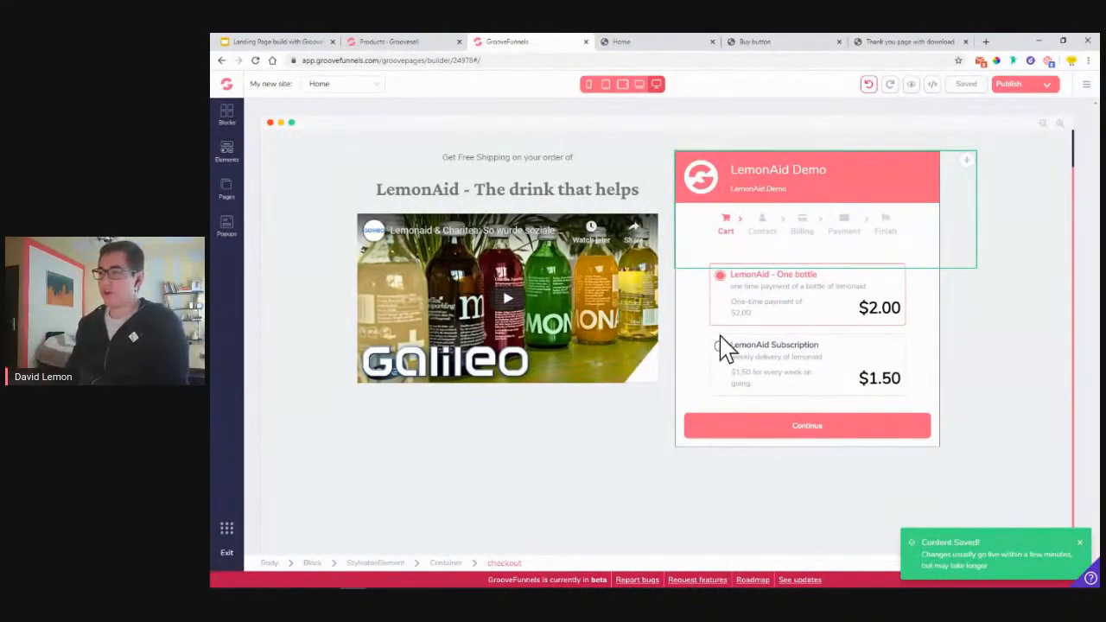
# - Look over the Buy Button page, then open the Thank You page with its HERE product link
pyautogui.click(226, 189)
pyautogui.click(294, 212)
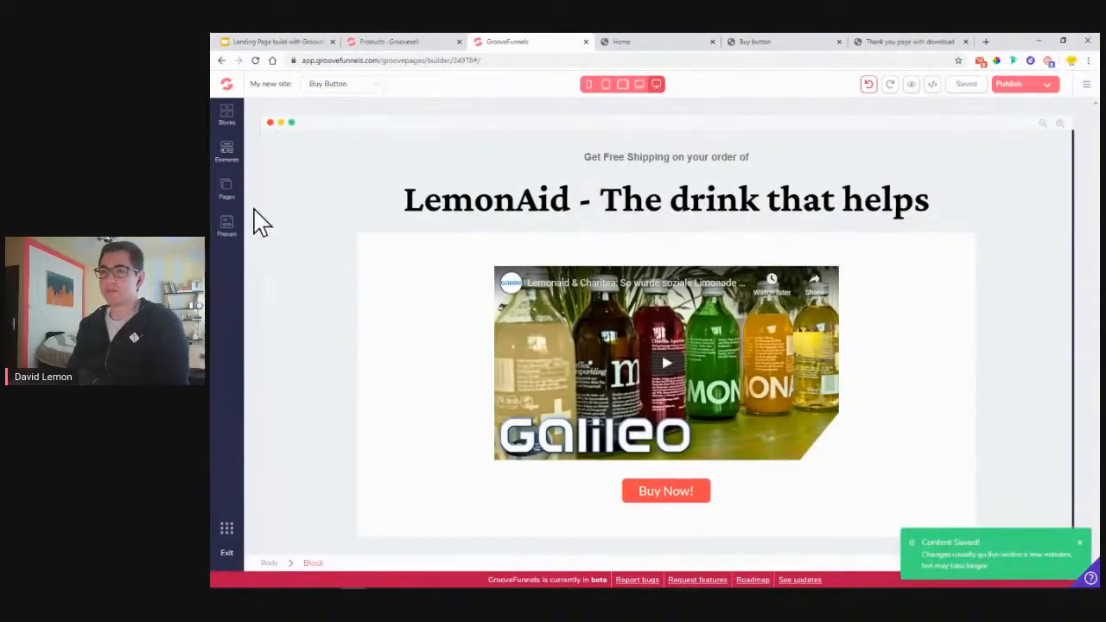
pyautogui.click(229, 196)
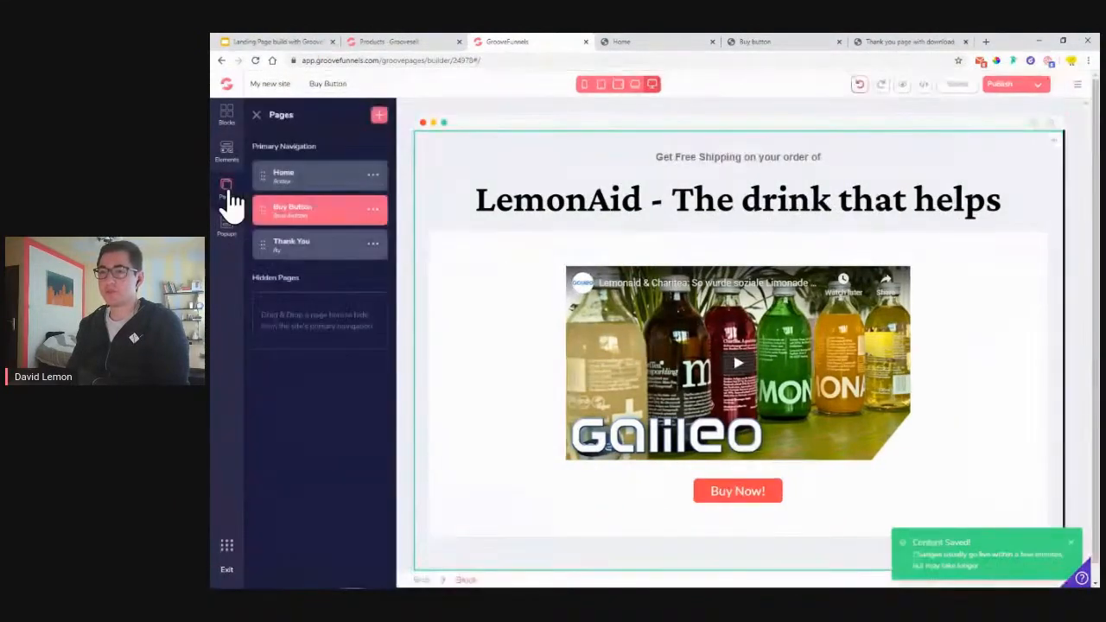
pyautogui.click(311, 250)
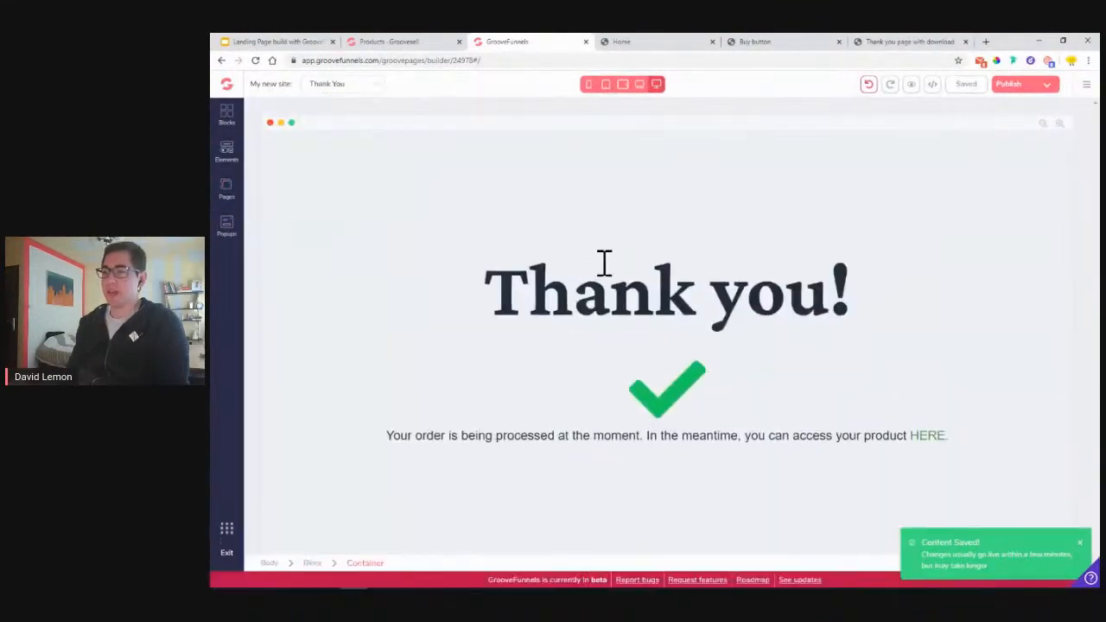
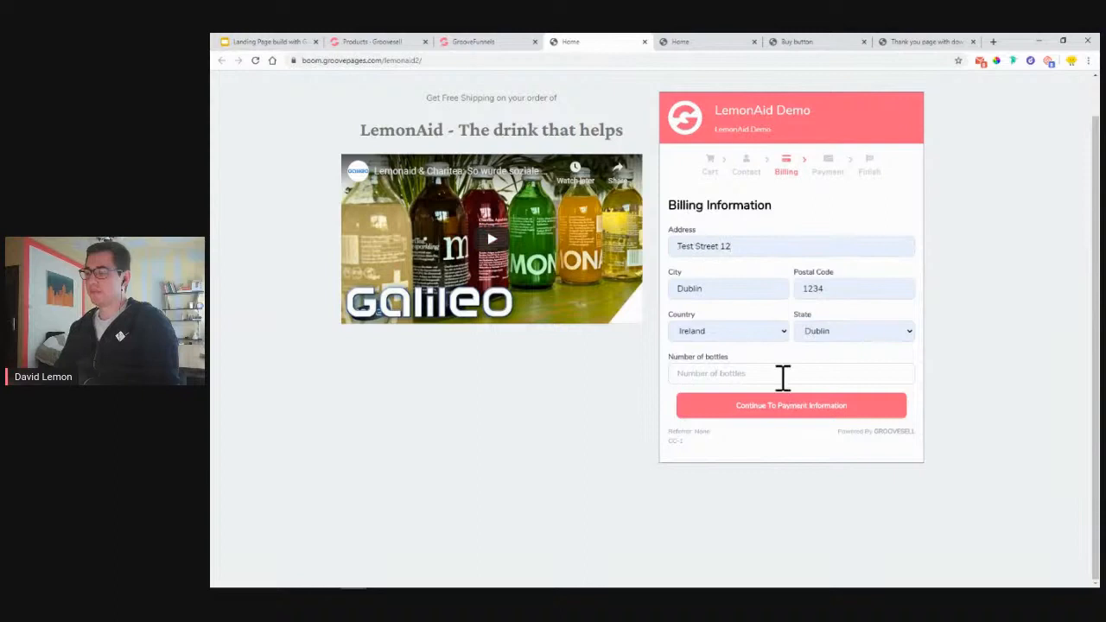
# - Enter 2 as the number of bottles, keep the Dublin address, and continue to payment
pyautogui.moveTo(672, 366); pyautogui.dragTo(739, 374)
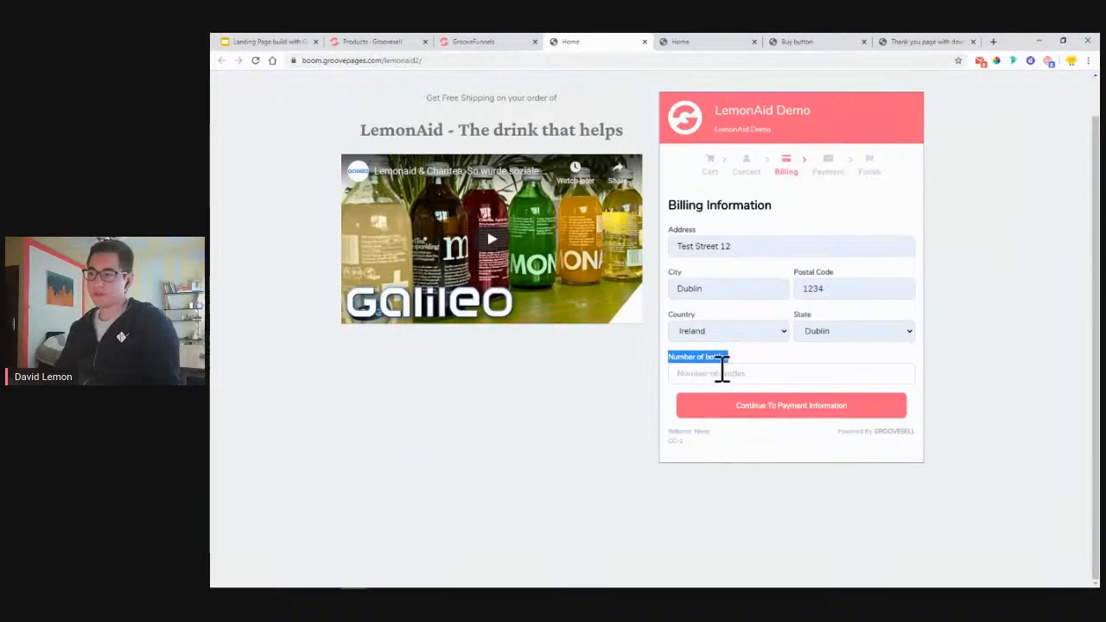
pyautogui.click(704, 372)
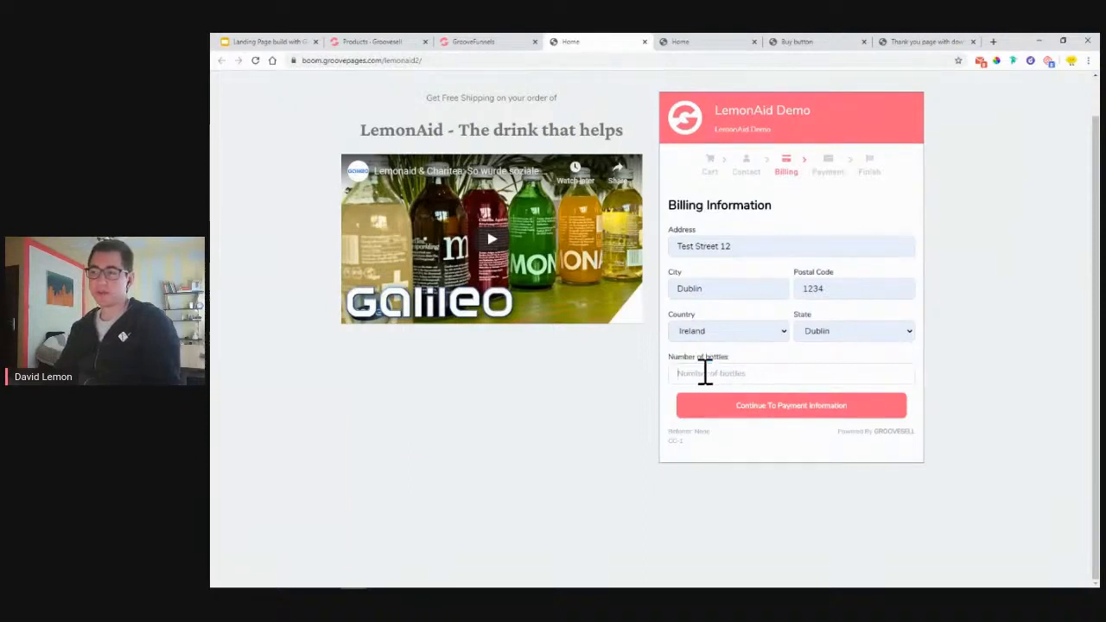
pyautogui.write('2')
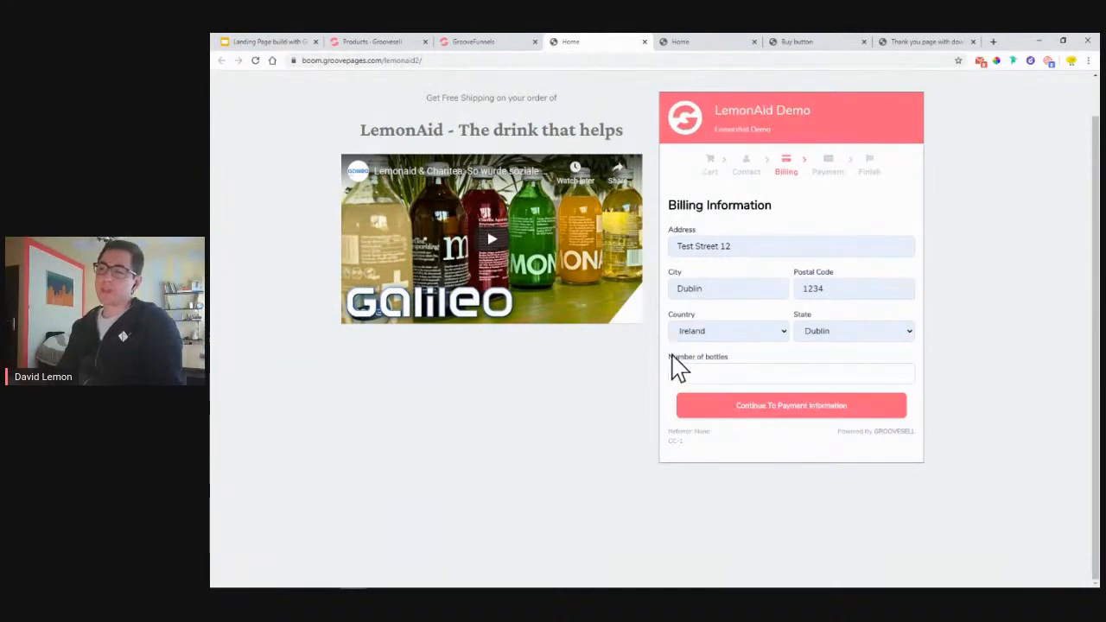
pyautogui.moveTo(673, 357); pyautogui.dragTo(724, 362)
pyautogui.click(706, 378)
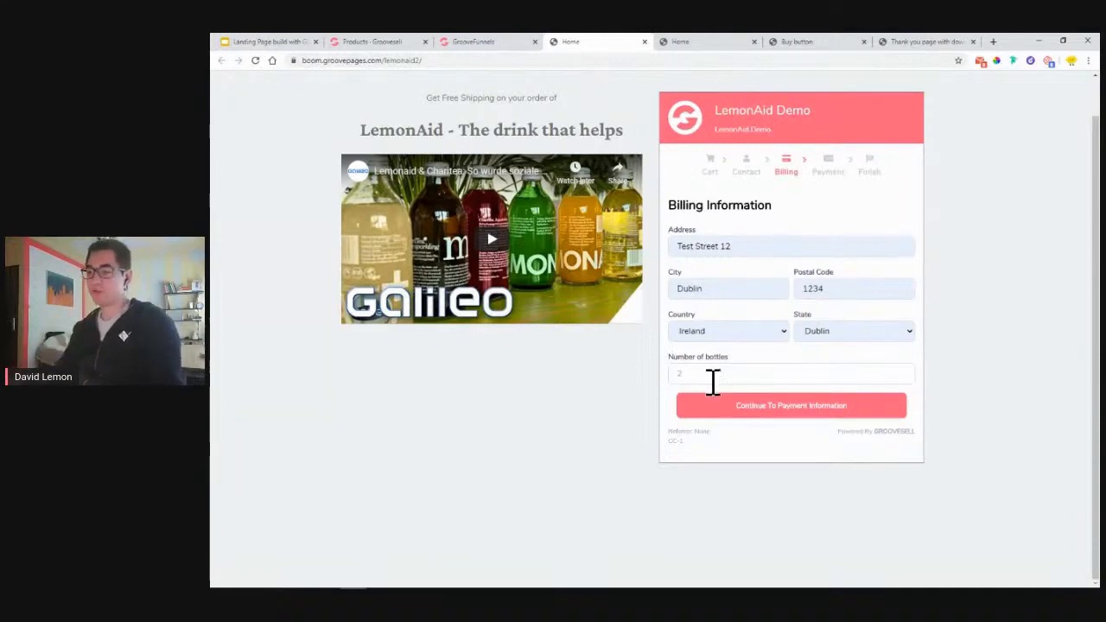
pyautogui.moveTo(679, 371); pyautogui.dragTo(758, 375)
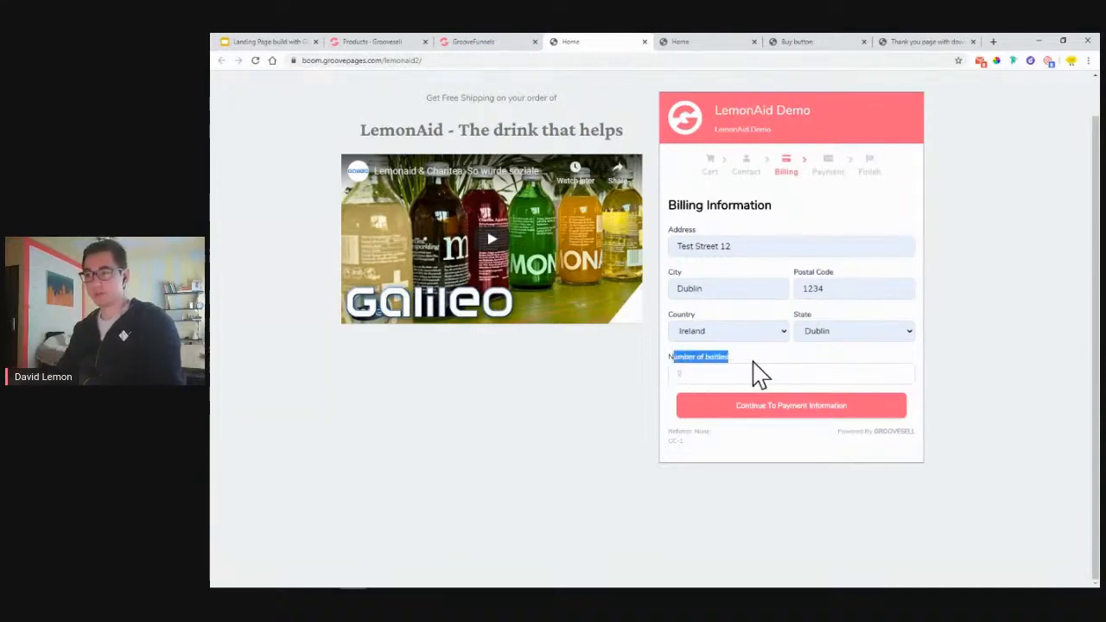
pyautogui.click(759, 420)
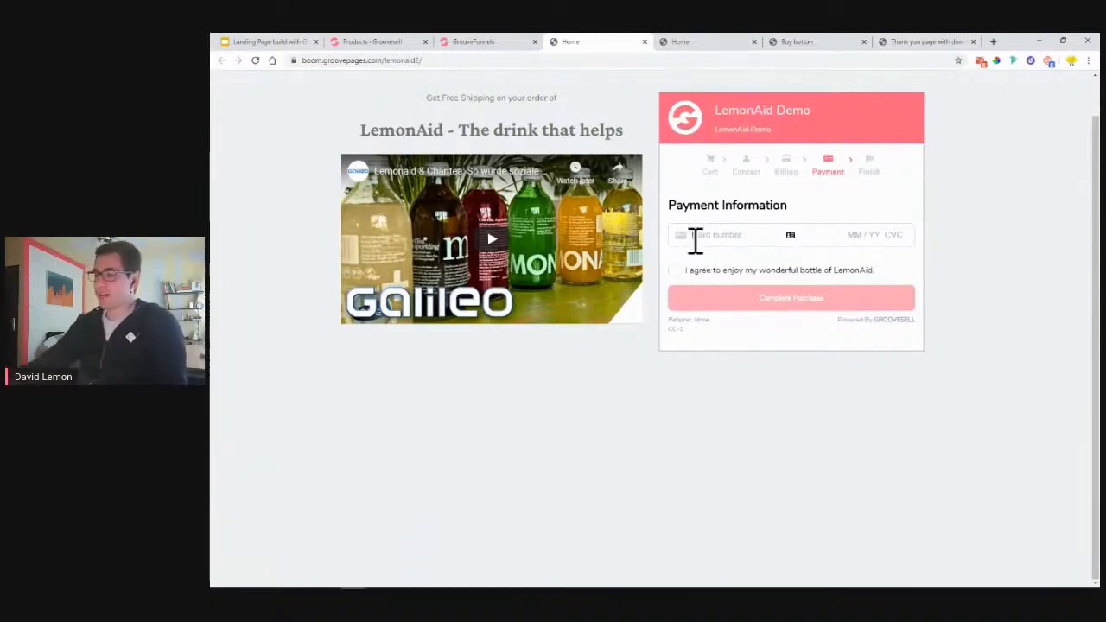
# - Fill in the test card number, expiry 12/24, CVC 123 and ZIP 12345
pyautogui.write('4242 4242 4242 4242')
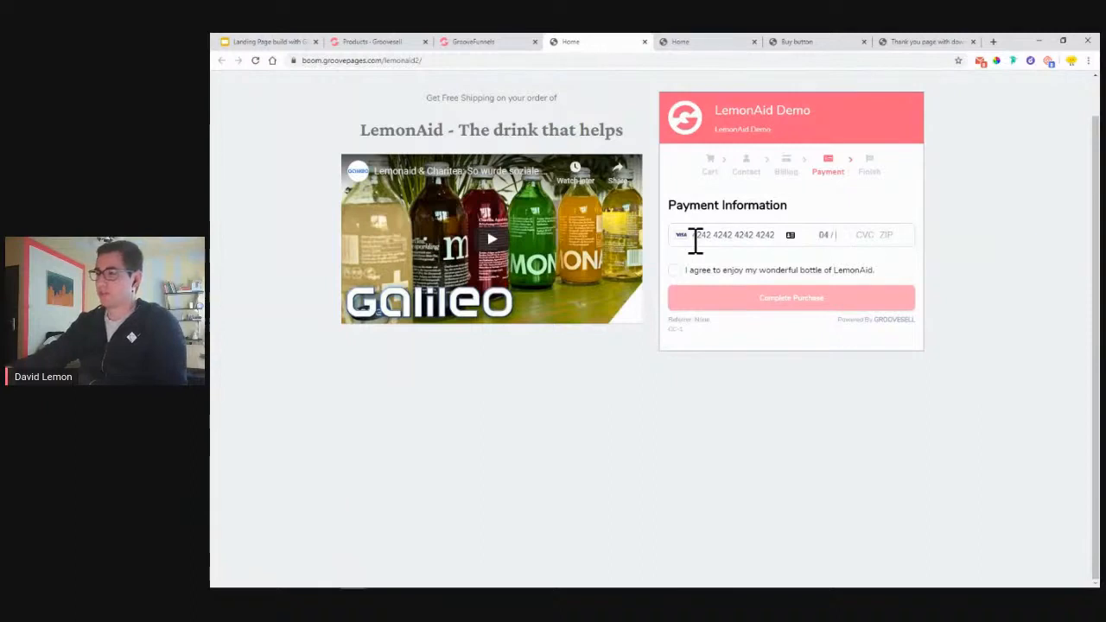
pyautogui.press('BackSpace')
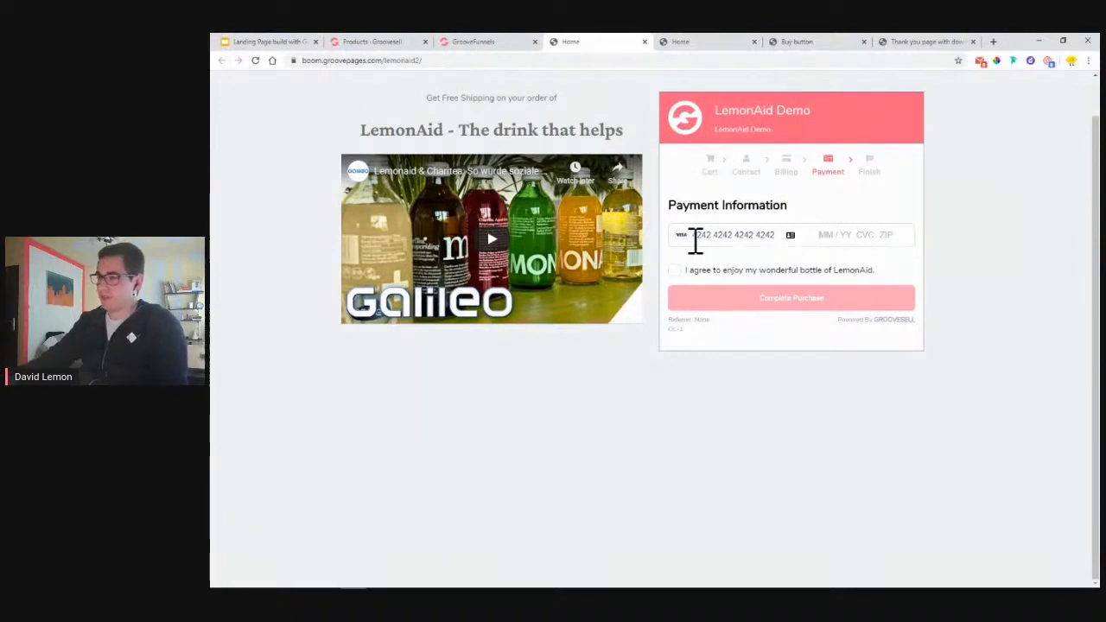
pyautogui.write('12 / 24 ')
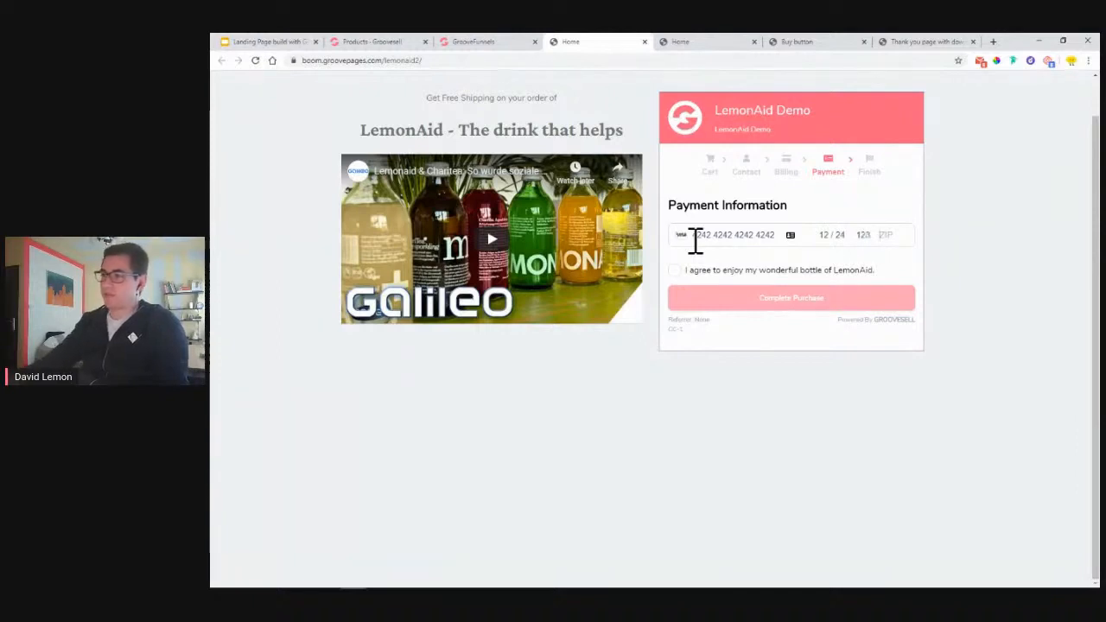
pyautogui.write('1234')
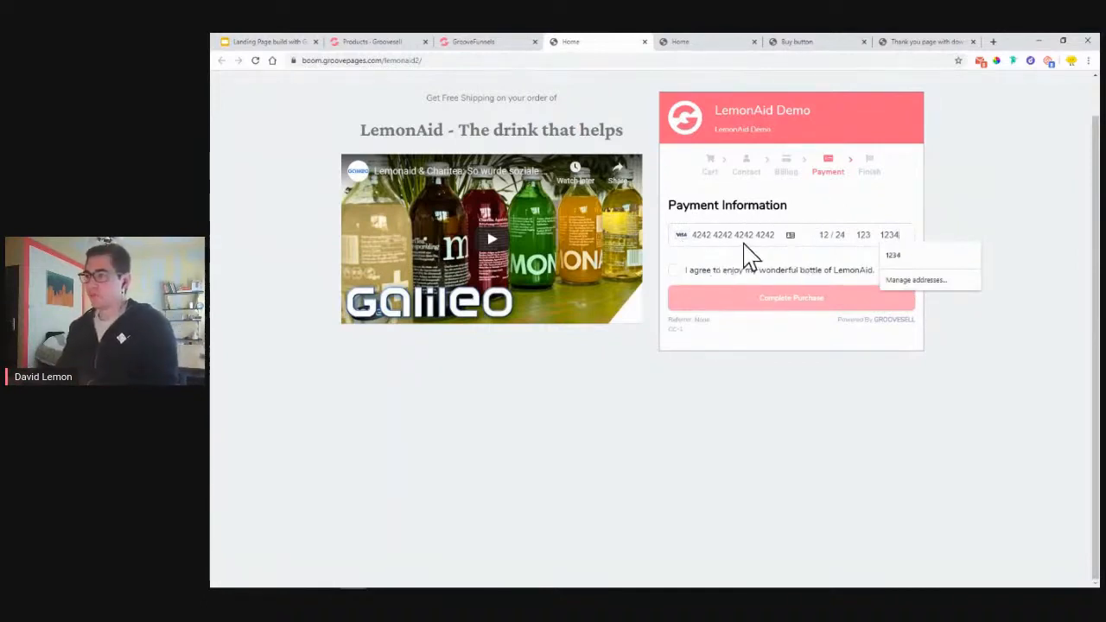
pyautogui.doubleClick(823, 235)
pyautogui.moveTo(831, 240); pyautogui.dragTo(856, 234)
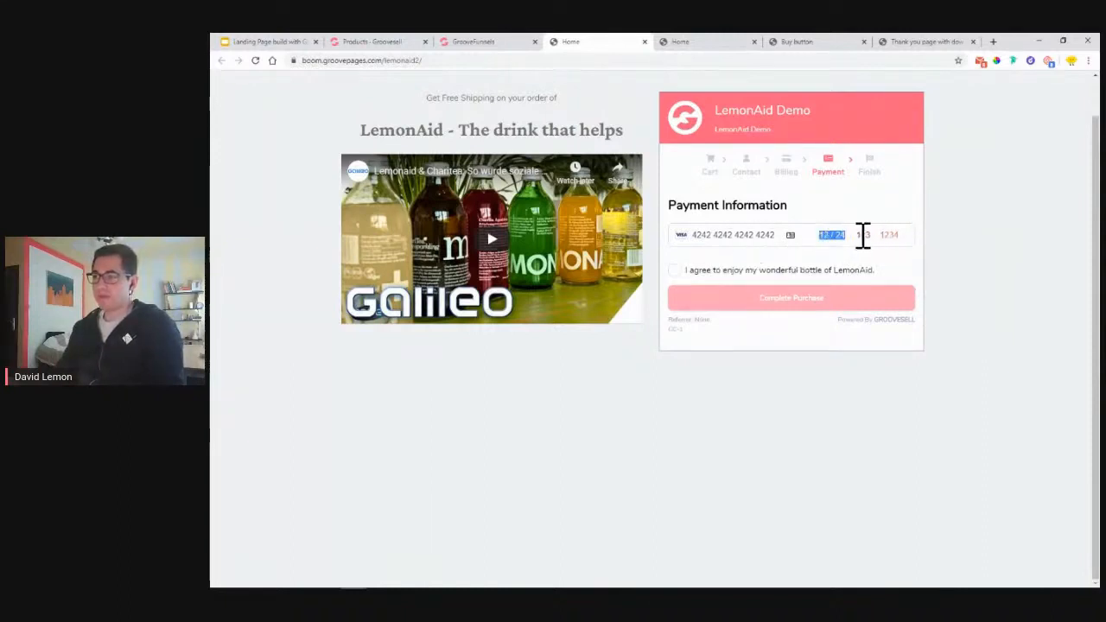
pyautogui.doubleClick(870, 235)
pyautogui.click(906, 236)
pyautogui.write('12345')
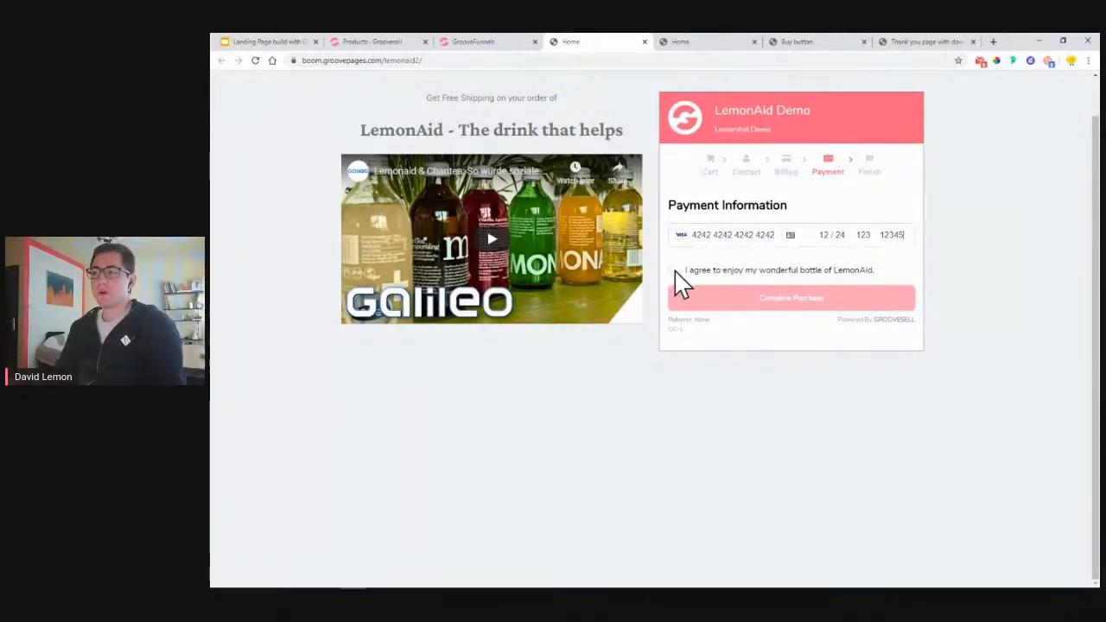
# - Tick the purchase agreement and complete the LemonAid Demo purchase
pyautogui.click(674, 268)
pyautogui.click(673, 270)
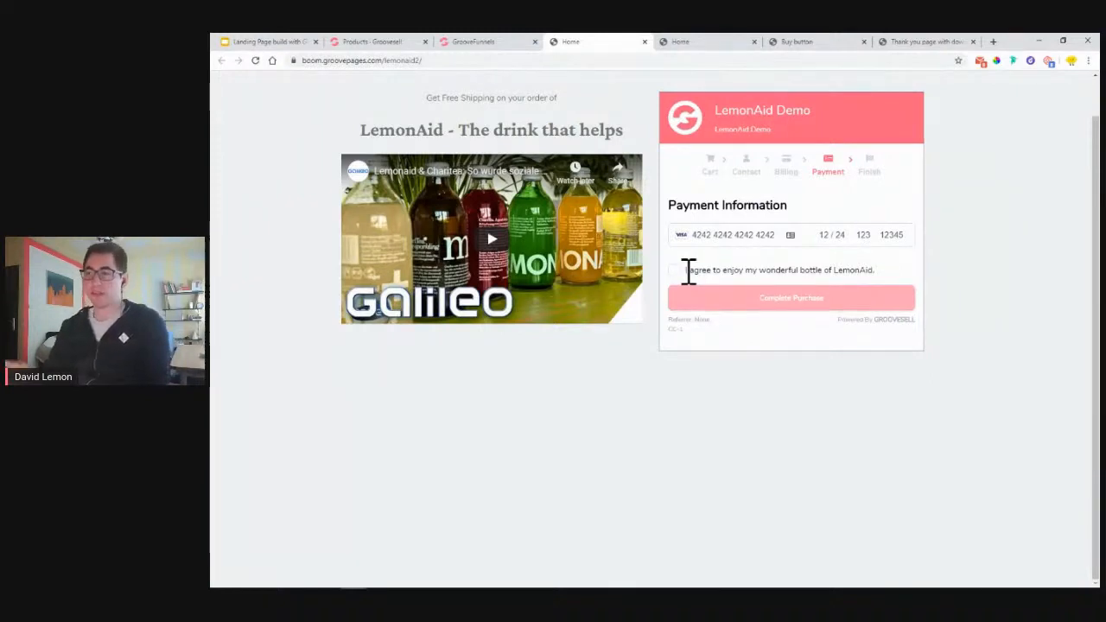
pyautogui.click(675, 270)
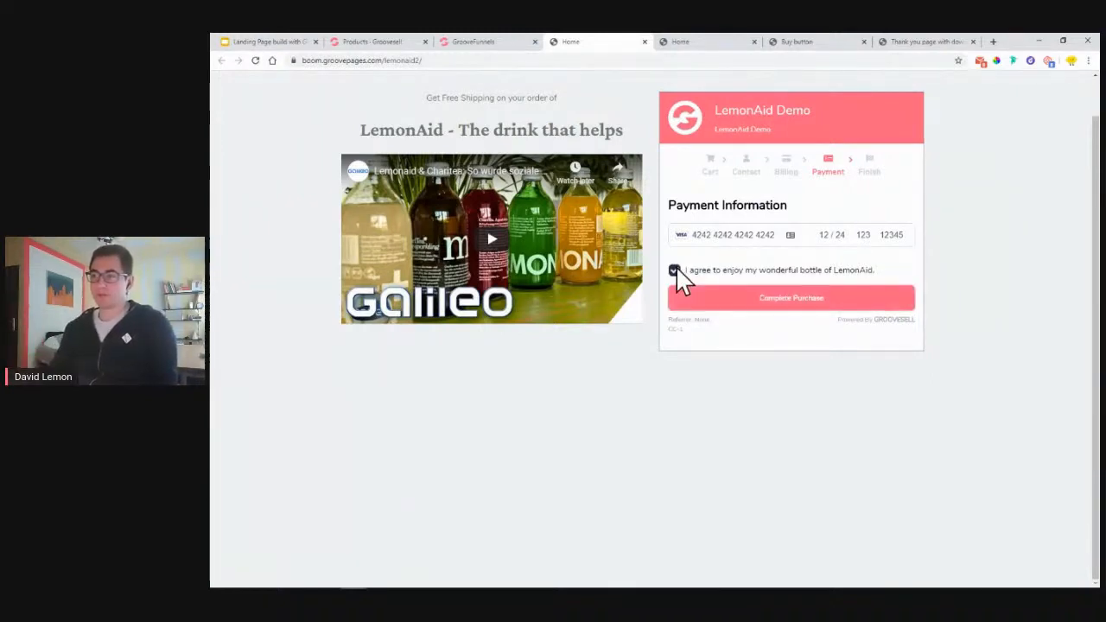
pyautogui.click(716, 308)
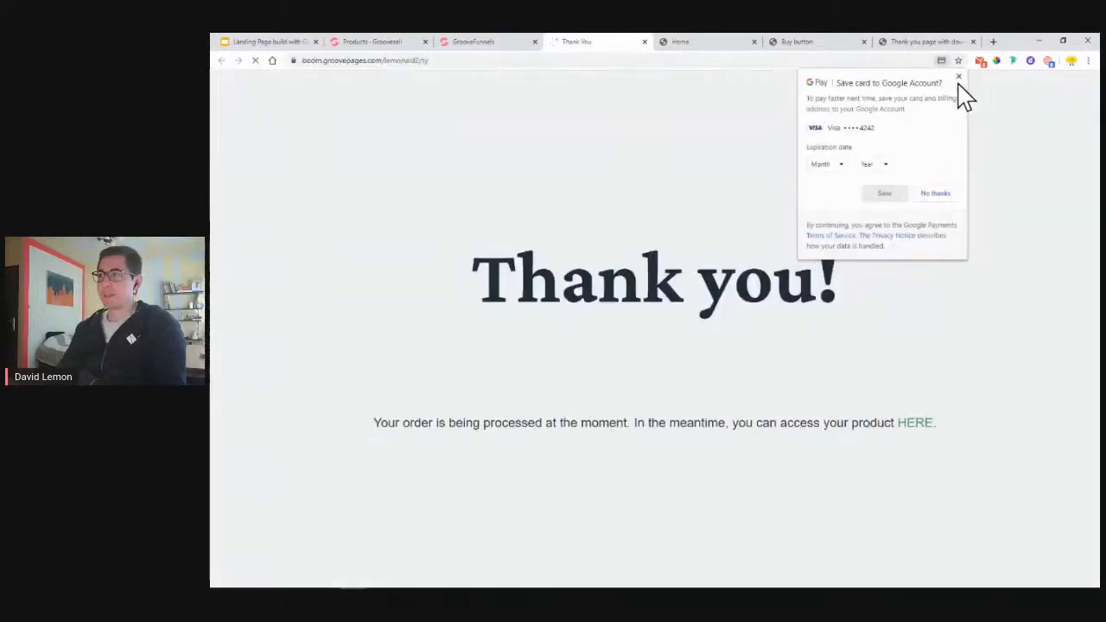
# - Dismiss the Google Pay offer to save the card
pyautogui.click(958, 77)
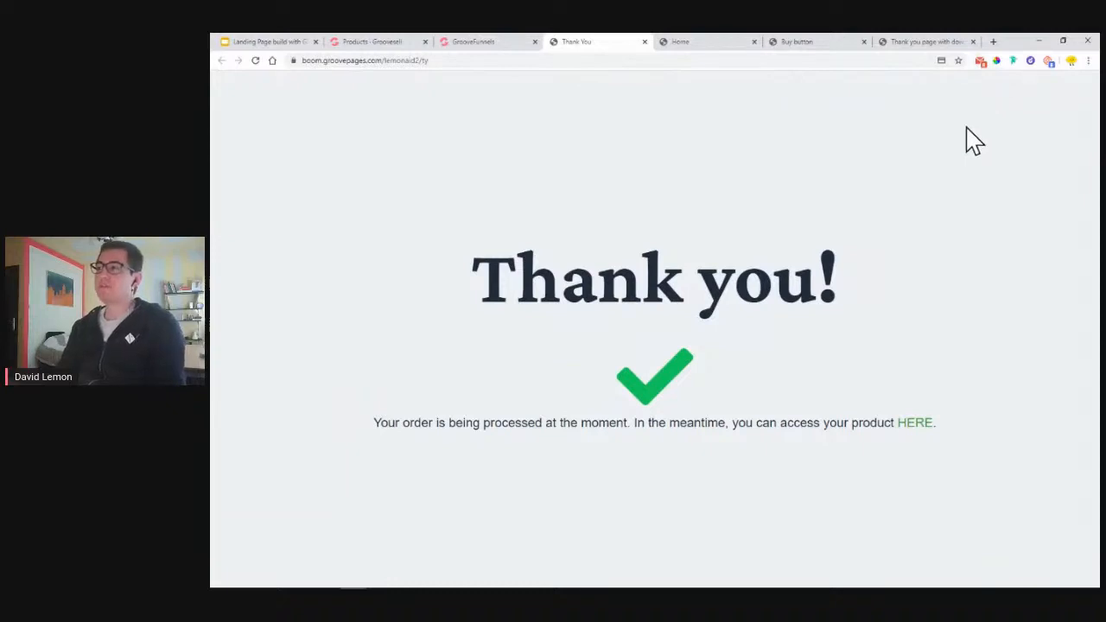
# - Read the GrooveSell order email in Checker Plus, checking LemonAid Demo and the $2.00 total
pyautogui.click(981, 63)
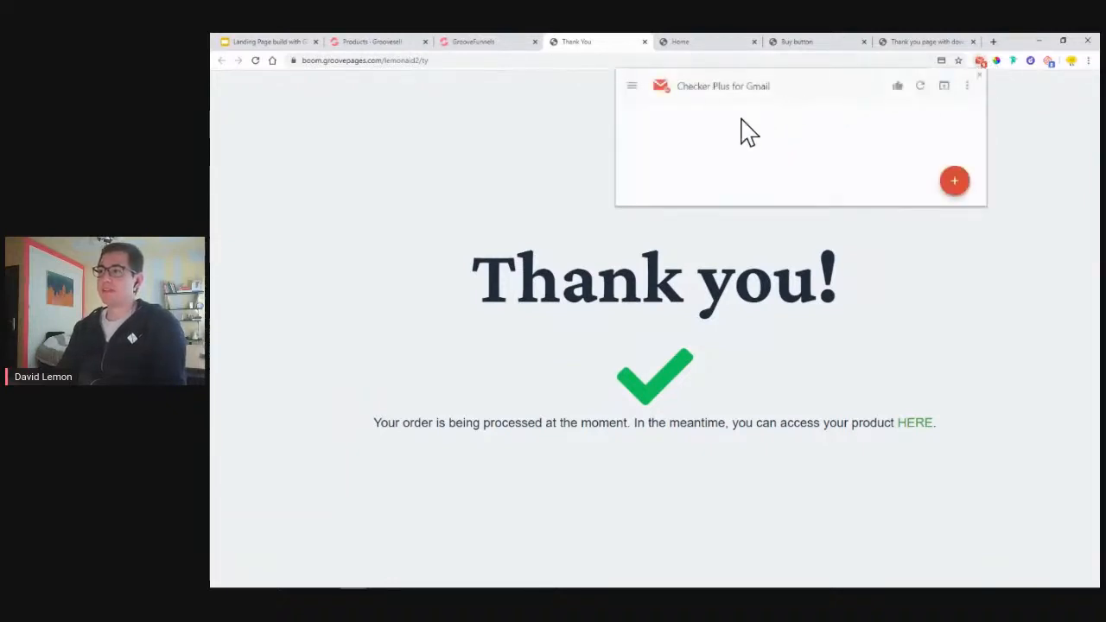
pyautogui.click(731, 146)
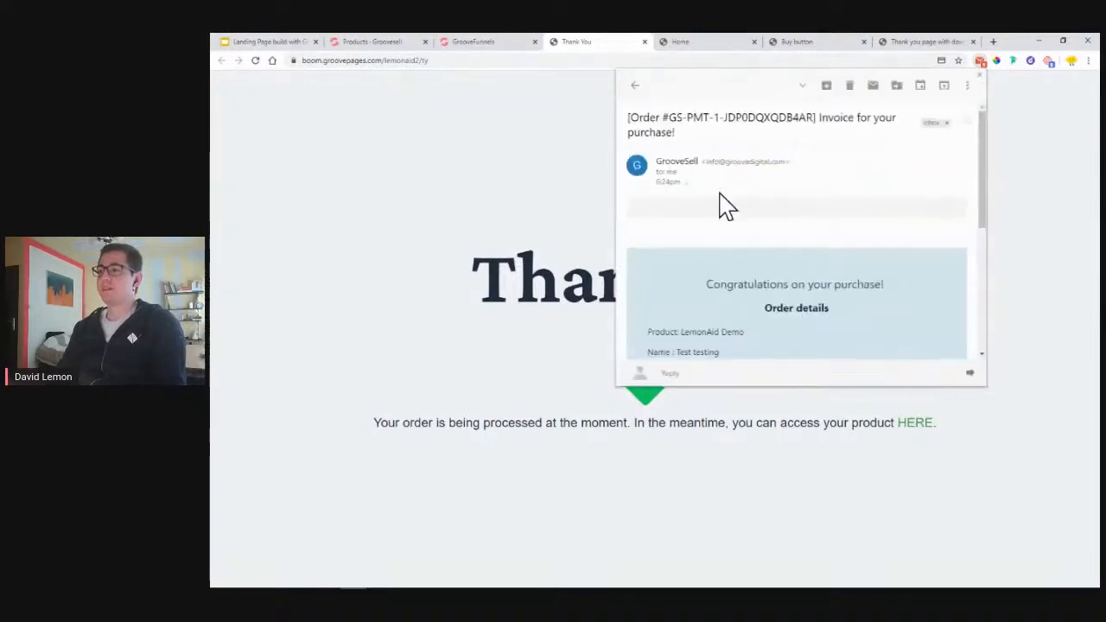
pyautogui.scroll(-2, 773, 205)
pyautogui.scroll(-1, 776, 200)
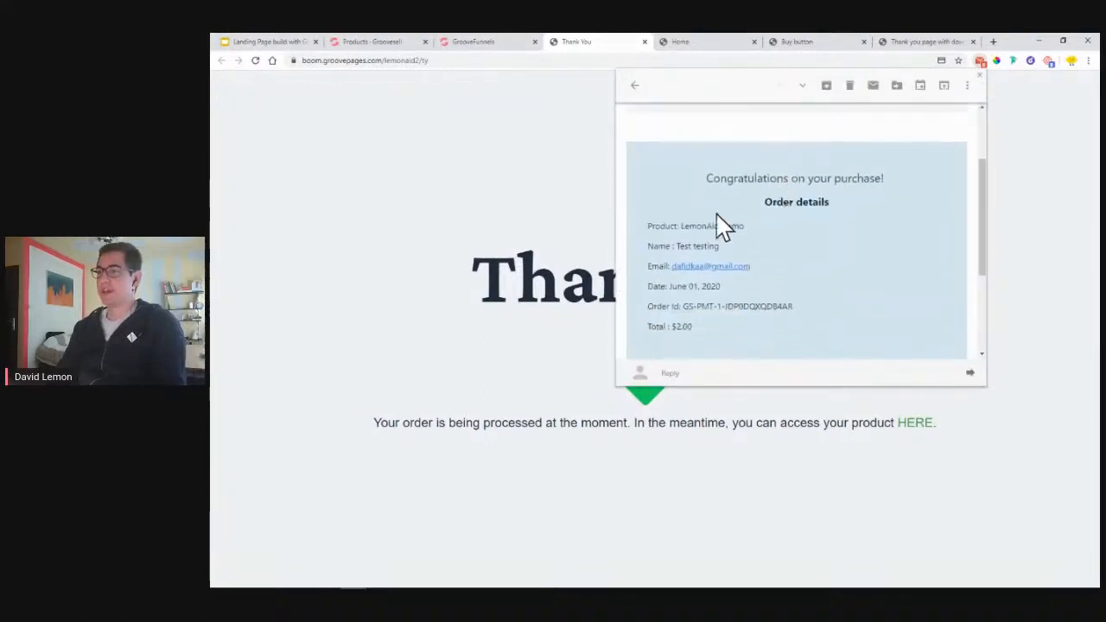
pyautogui.moveTo(682, 227); pyautogui.dragTo(745, 228)
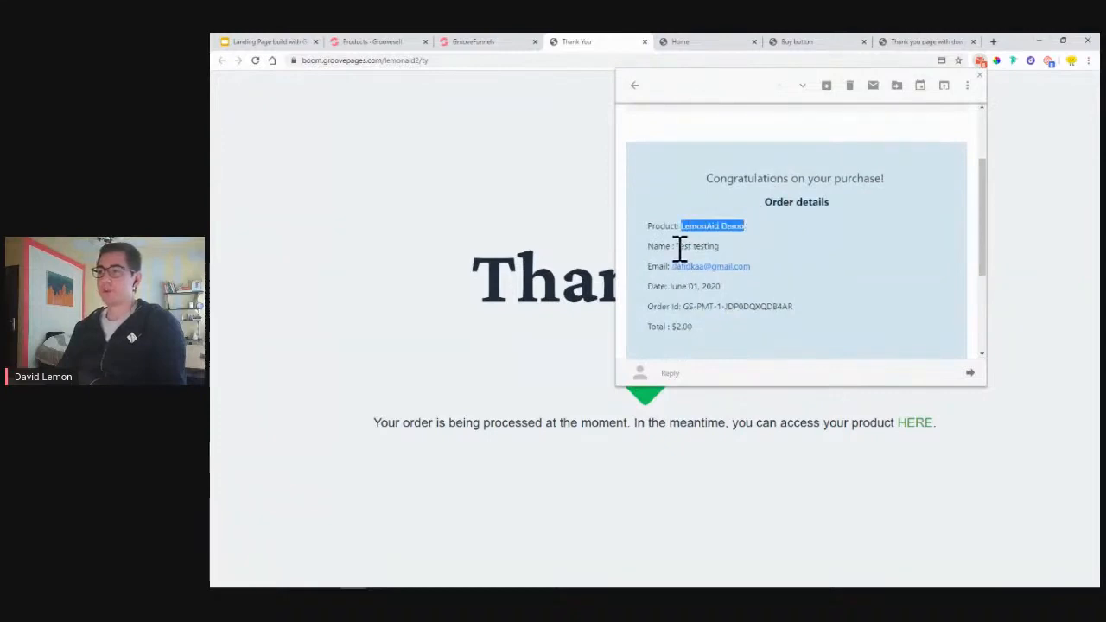
pyautogui.moveTo(677, 246); pyautogui.dragTo(780, 326)
pyautogui.click(697, 290)
pyautogui.scroll(-2, 705, 272)
pyautogui.tripleClick(679, 222)
pyautogui.click(720, 244)
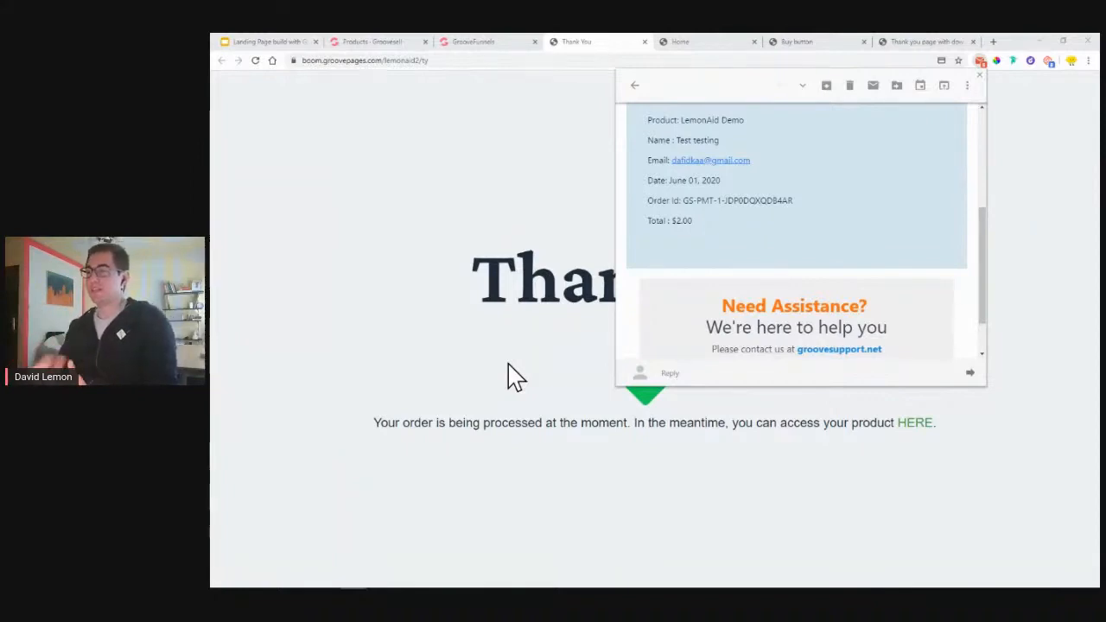
# - Close the email preview and bring the Google Slides presentation forward
pyautogui.scroll(3, 886, 298)
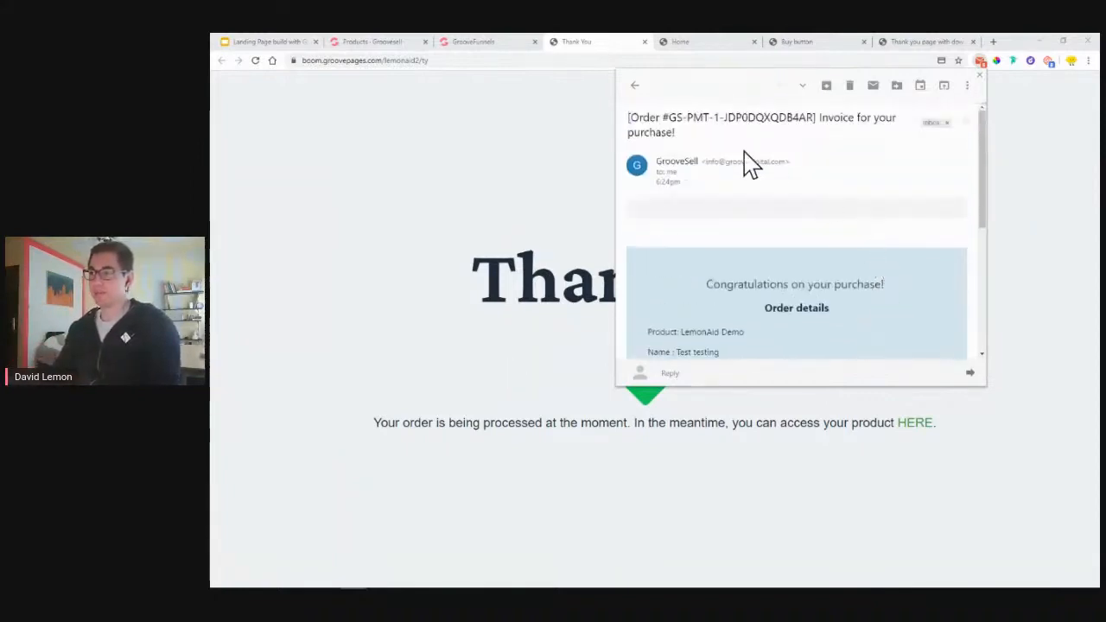
pyautogui.scroll(-3, 845, 217)
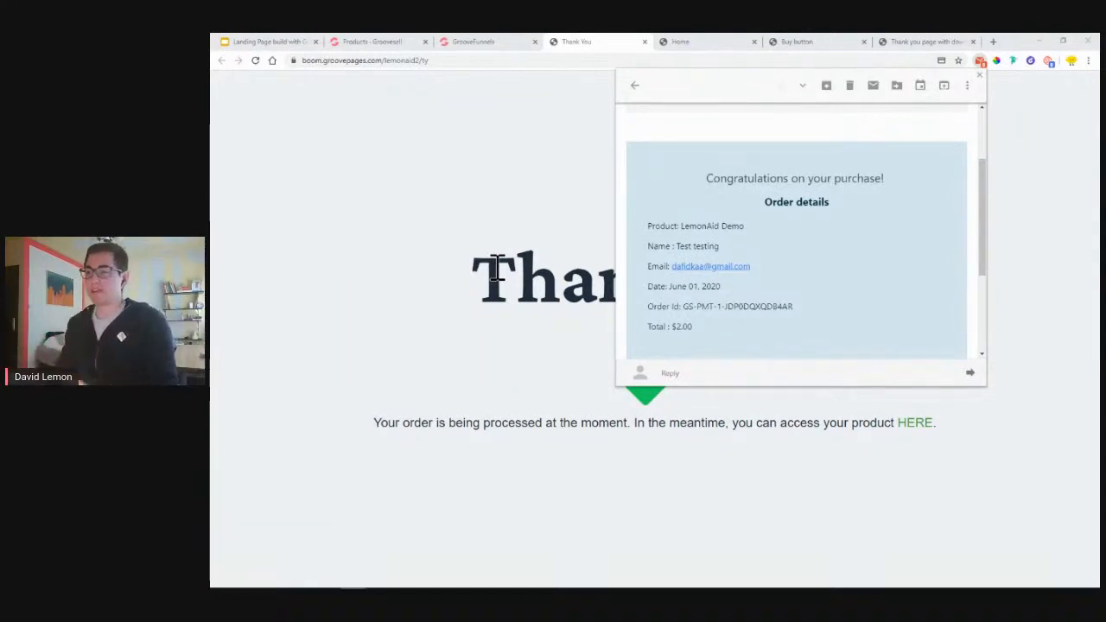
pyautogui.click(473, 149)
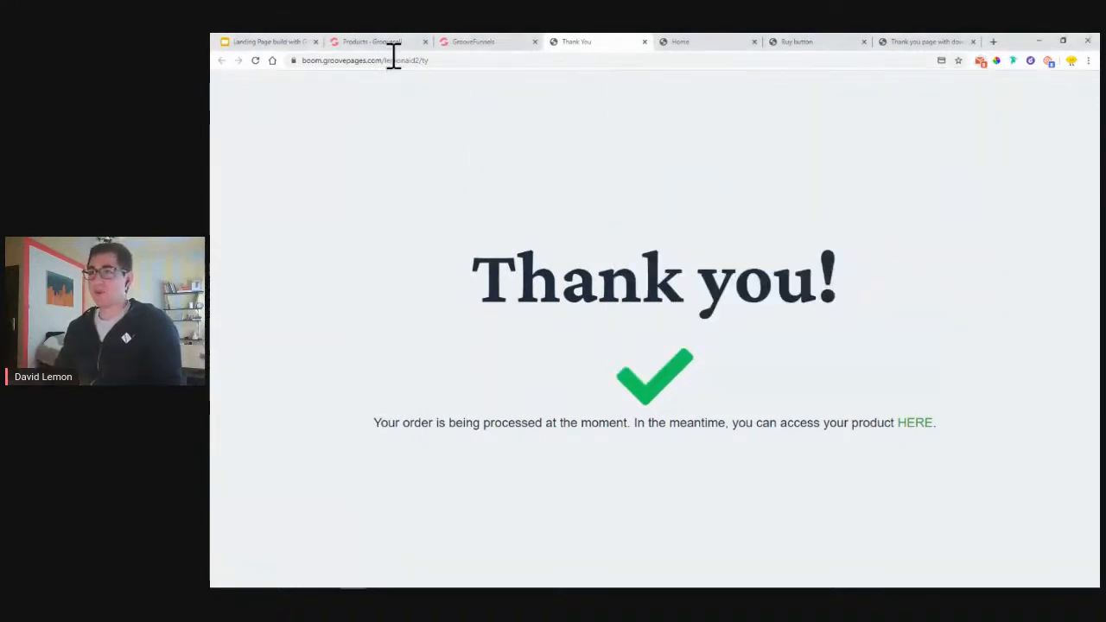
pyautogui.click(290, 43)
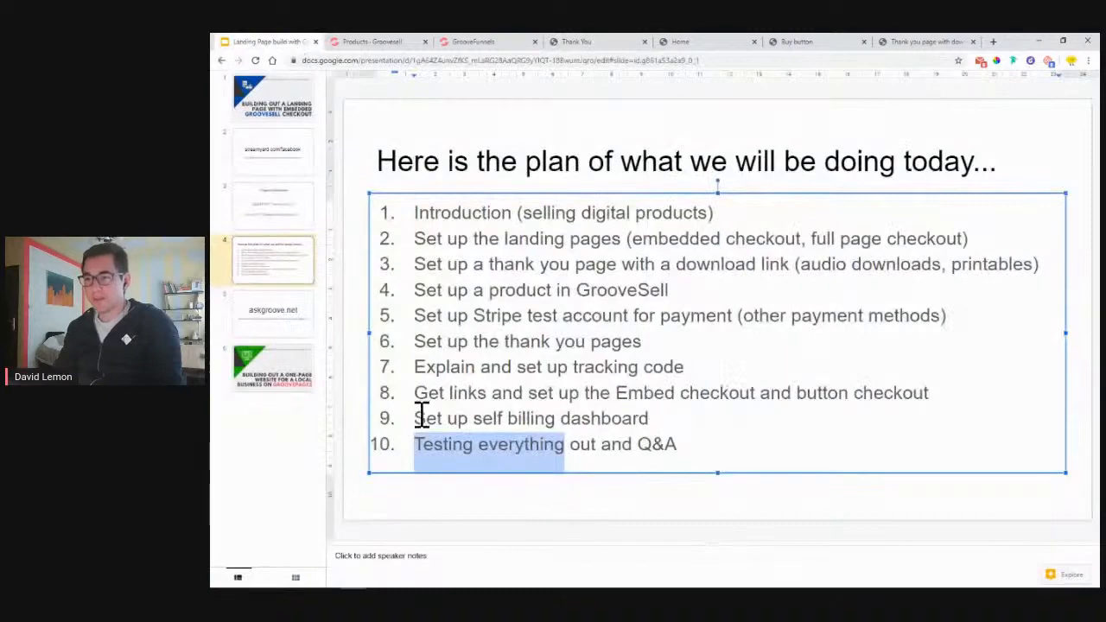
# - Review agenda item 9, 'Set up self billing dashboard', then return to GrooveSell Products
pyautogui.moveTo(415, 420); pyautogui.dragTo(655, 426)
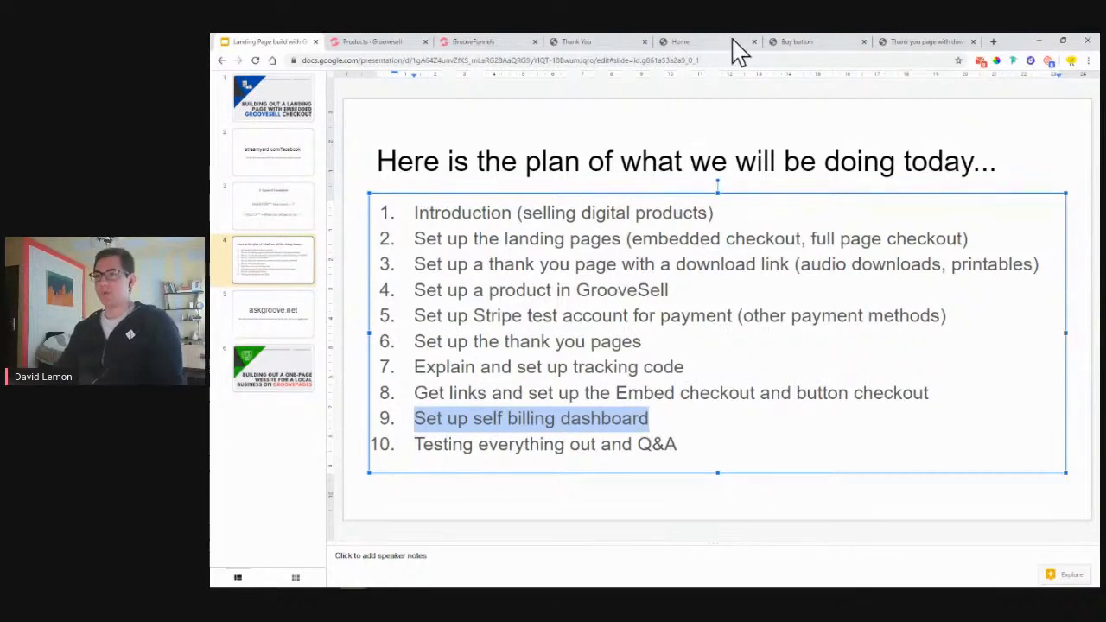
pyautogui.click(370, 45)
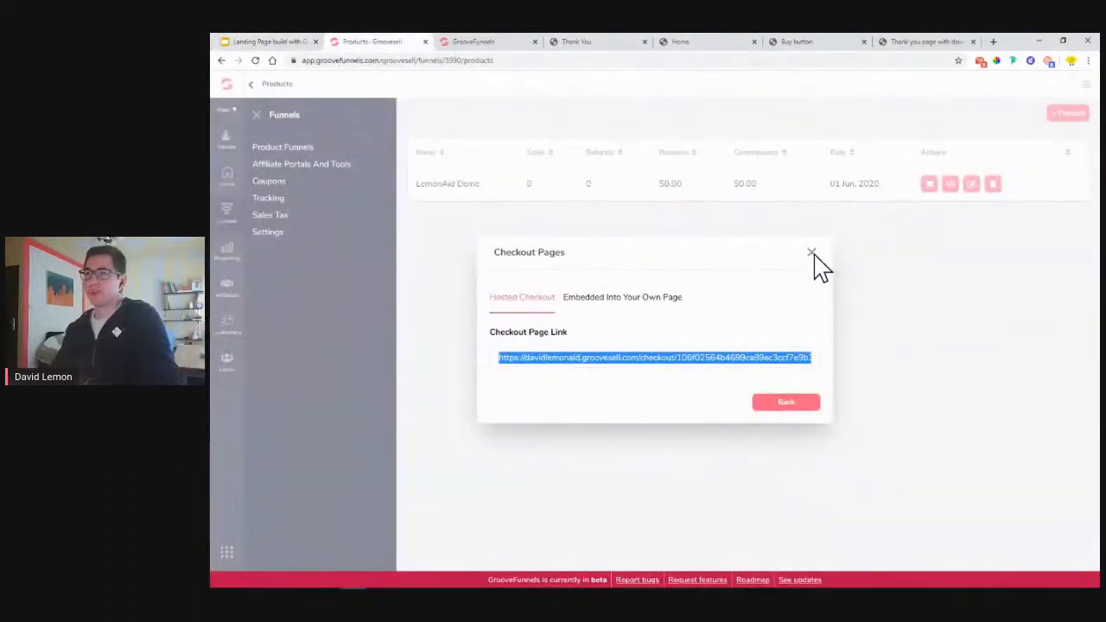
# - Close the Checkout Pages dialog, go to Vendor Settings and copy the customer billing URL
pyautogui.click(813, 255)
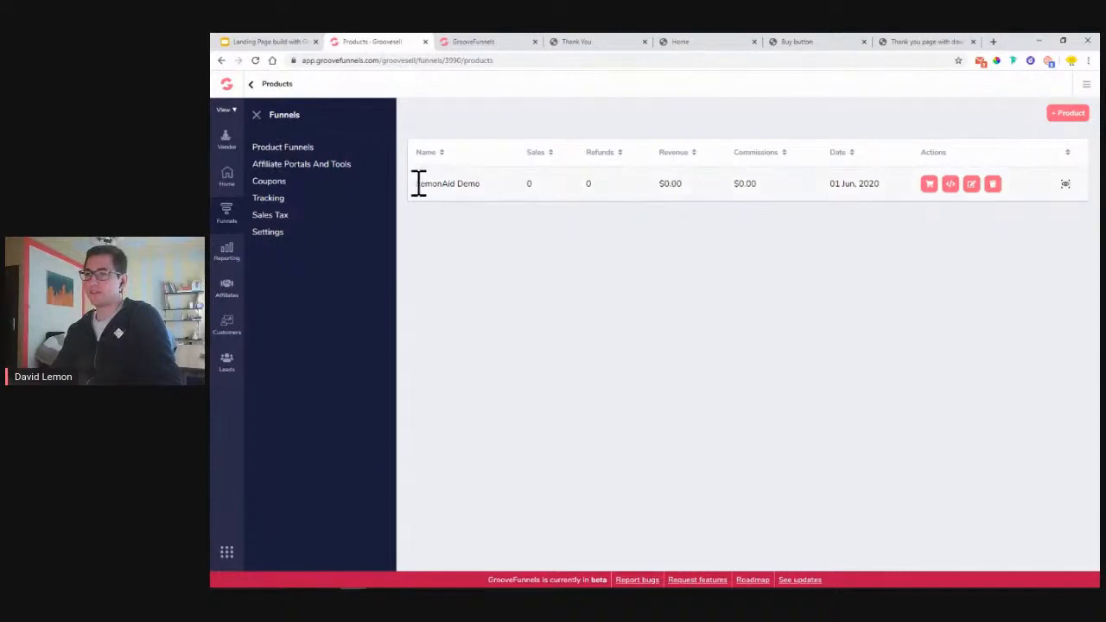
pyautogui.moveTo(419, 183); pyautogui.dragTo(484, 195)
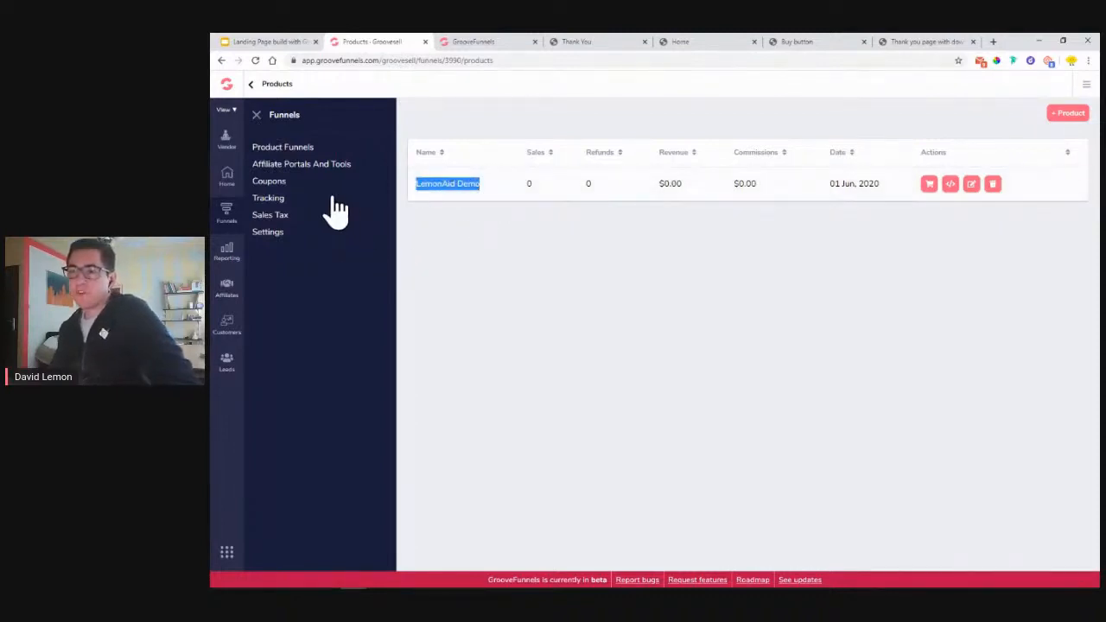
pyautogui.click(270, 232)
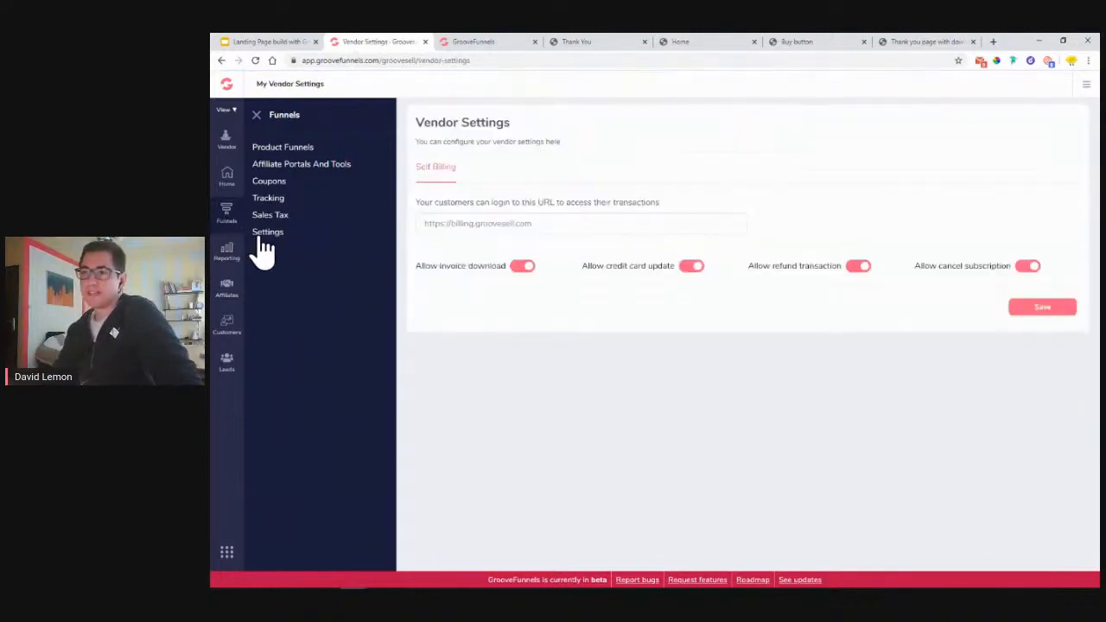
pyautogui.click(257, 115)
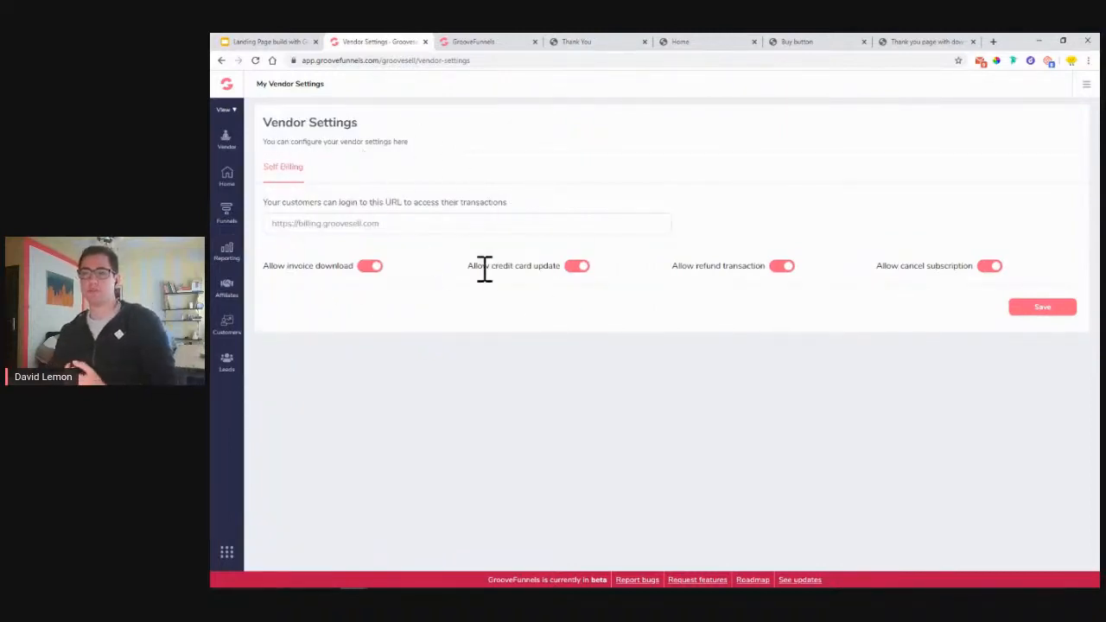
pyautogui.tripleClick(354, 226)
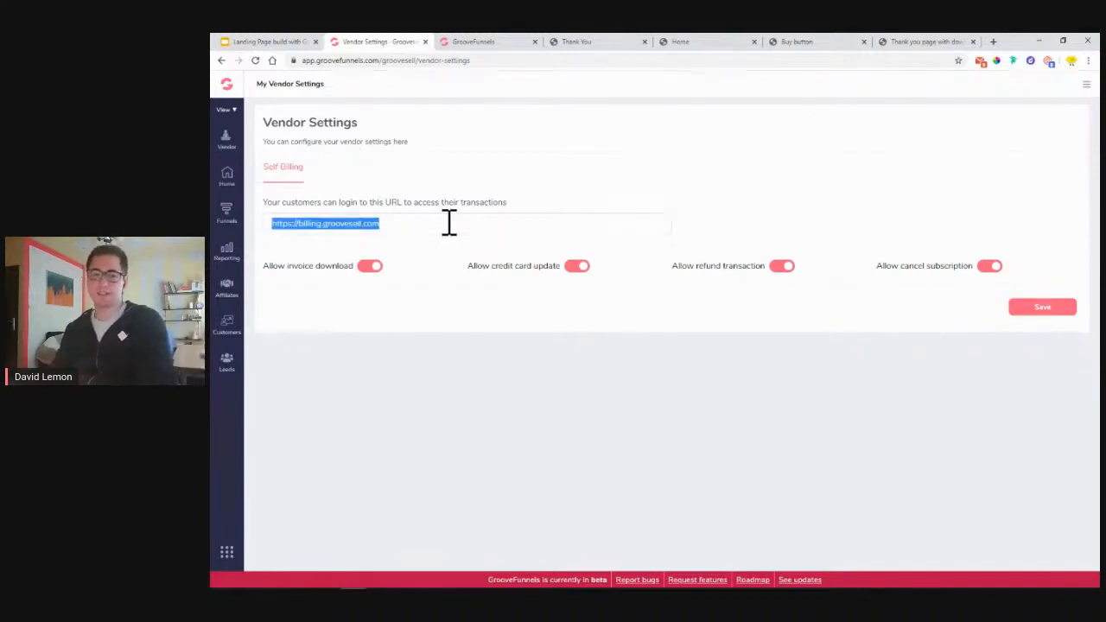
pyautogui.click(424, 264)
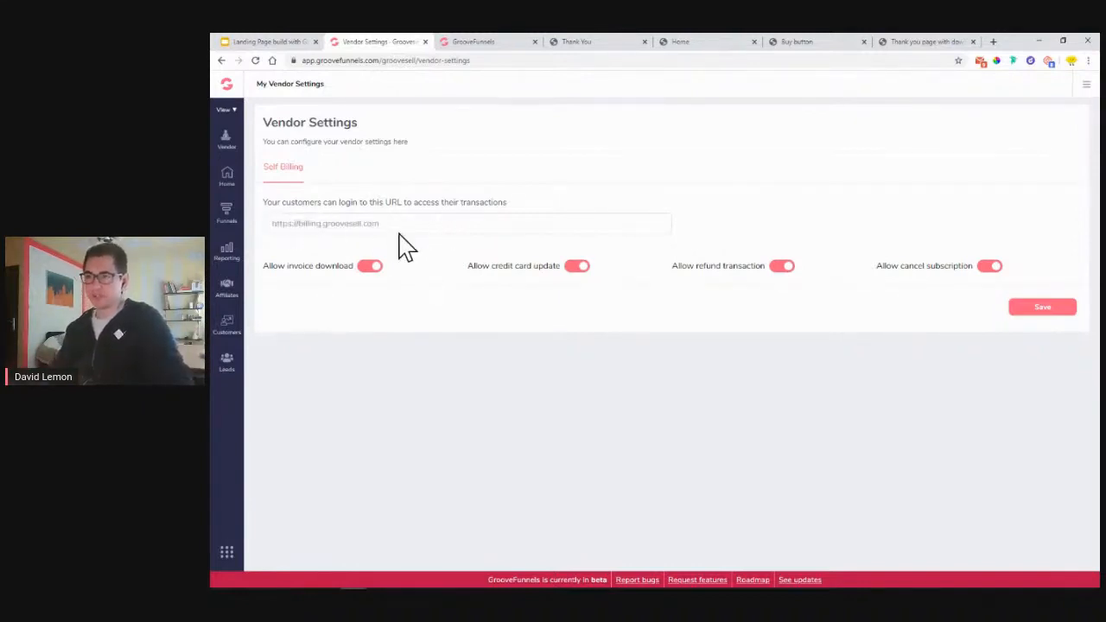
pyautogui.moveTo(398, 227); pyautogui.dragTo(308, 222)
pyautogui.rightClick(323, 223)
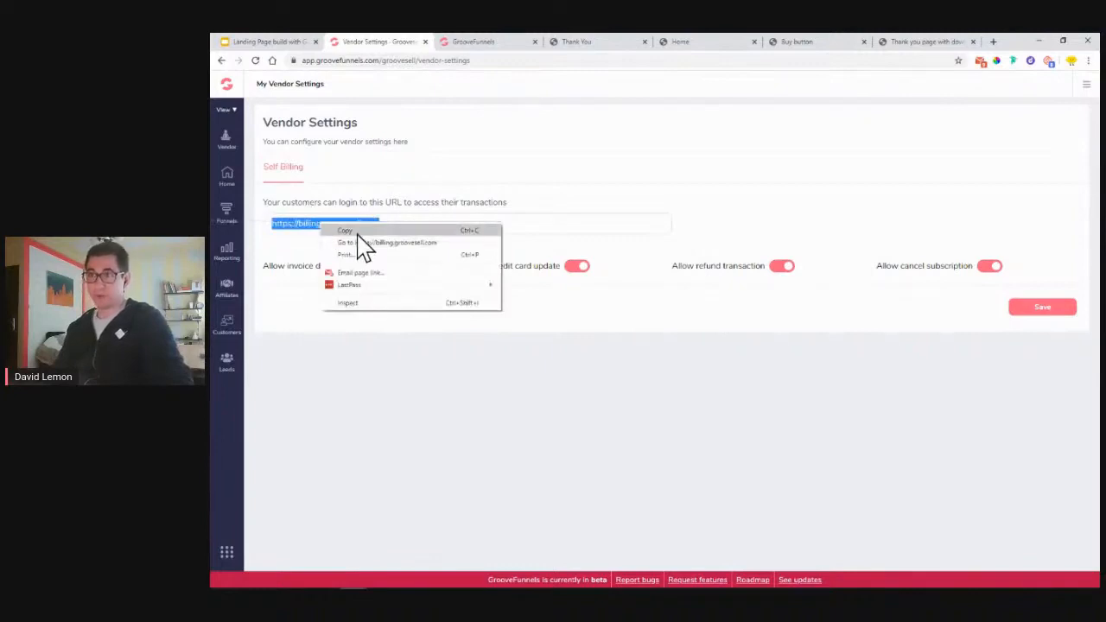
pyautogui.click(356, 232)
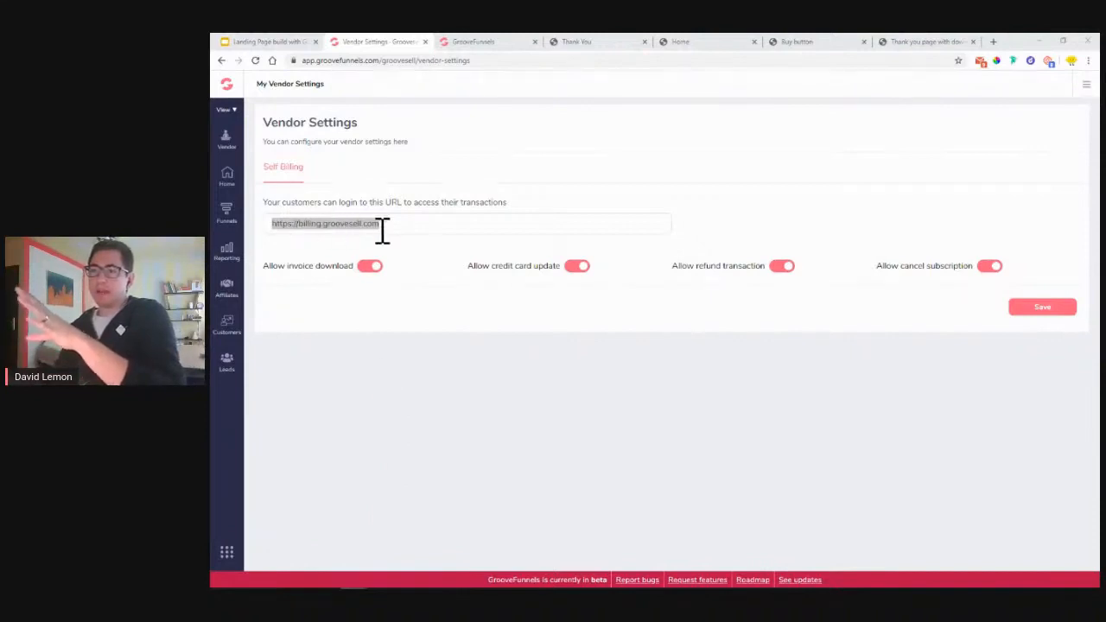
# - Make sure credit card update, refund and cancel subscription are all switched on
pyautogui.click(226, 214)
pyautogui.click(266, 239)
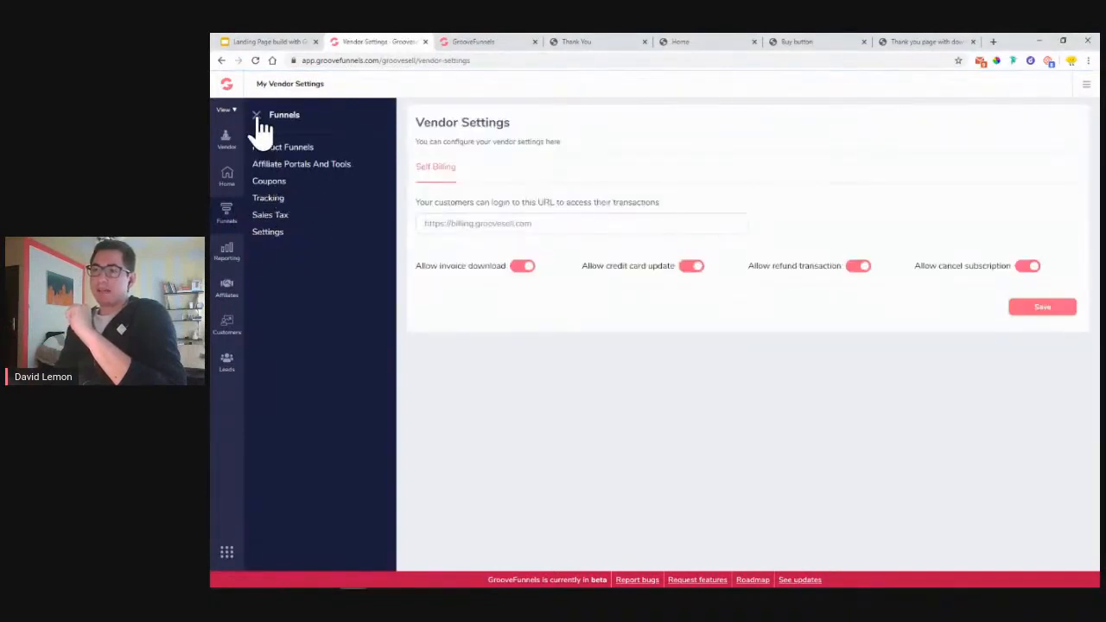
pyautogui.click(256, 116)
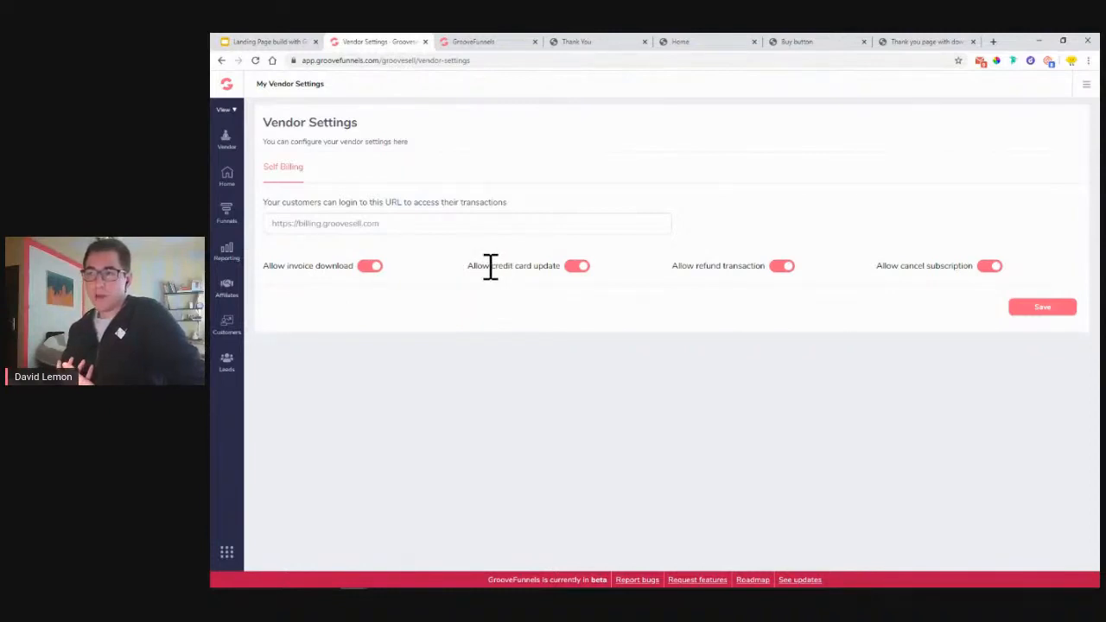
pyautogui.moveTo(490, 266); pyautogui.dragTo(557, 268)
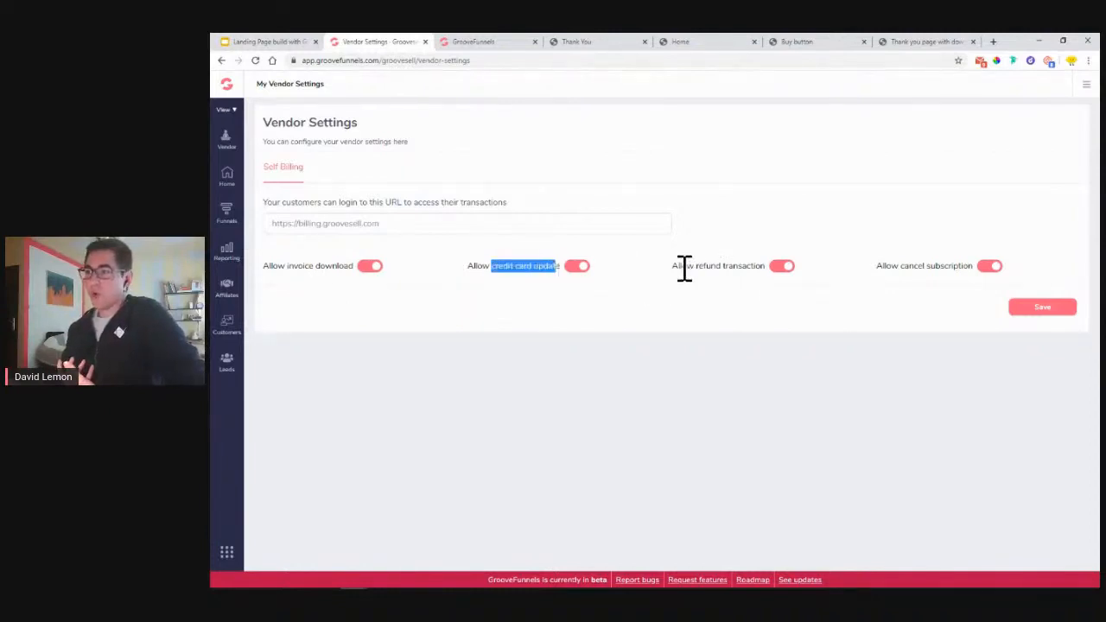
pyautogui.moveTo(681, 267); pyautogui.dragTo(767, 270)
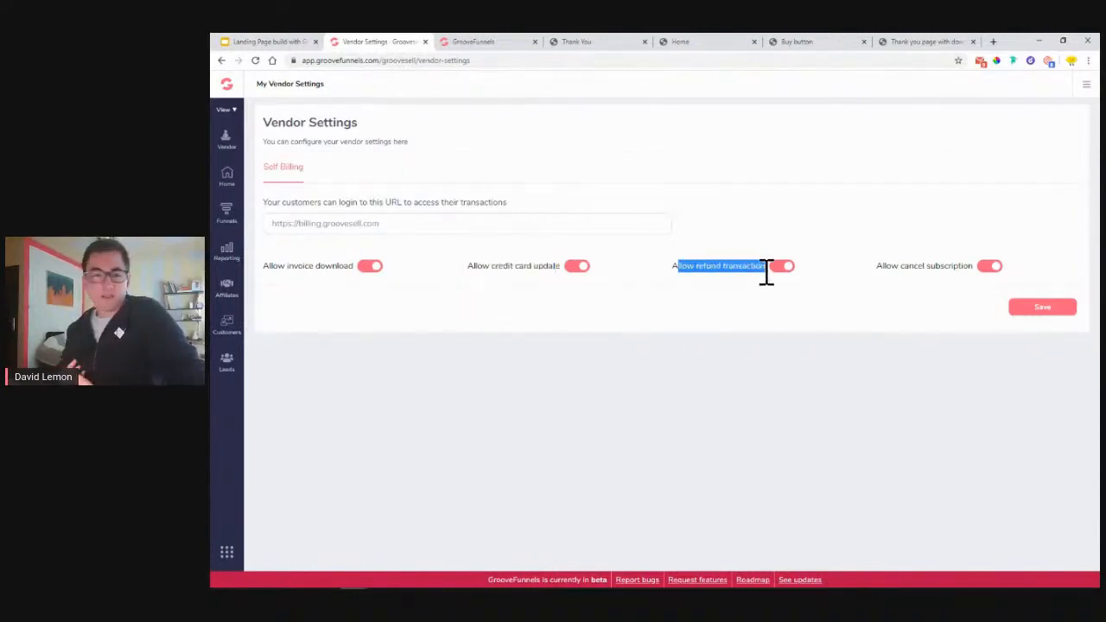
pyautogui.click(786, 273)
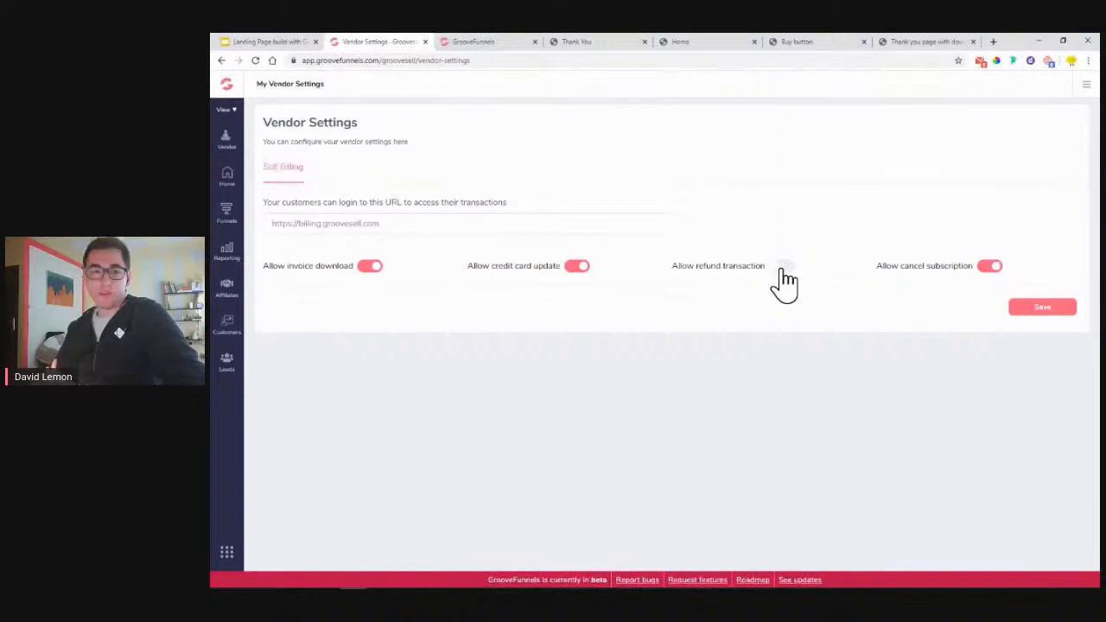
pyautogui.click(784, 270)
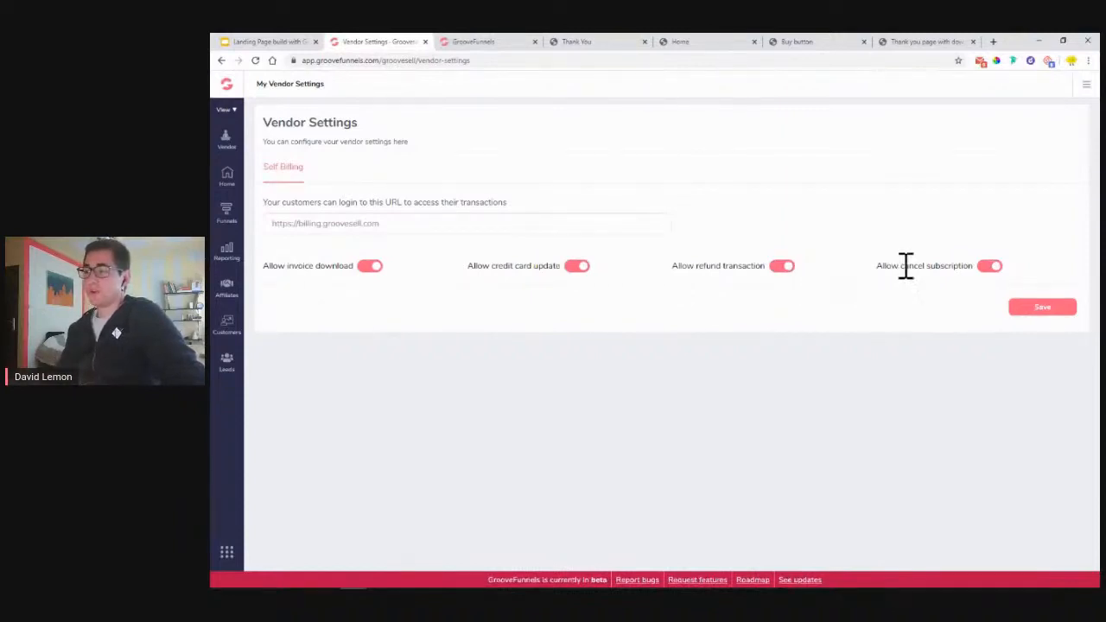
pyautogui.moveTo(905, 267); pyautogui.dragTo(970, 268)
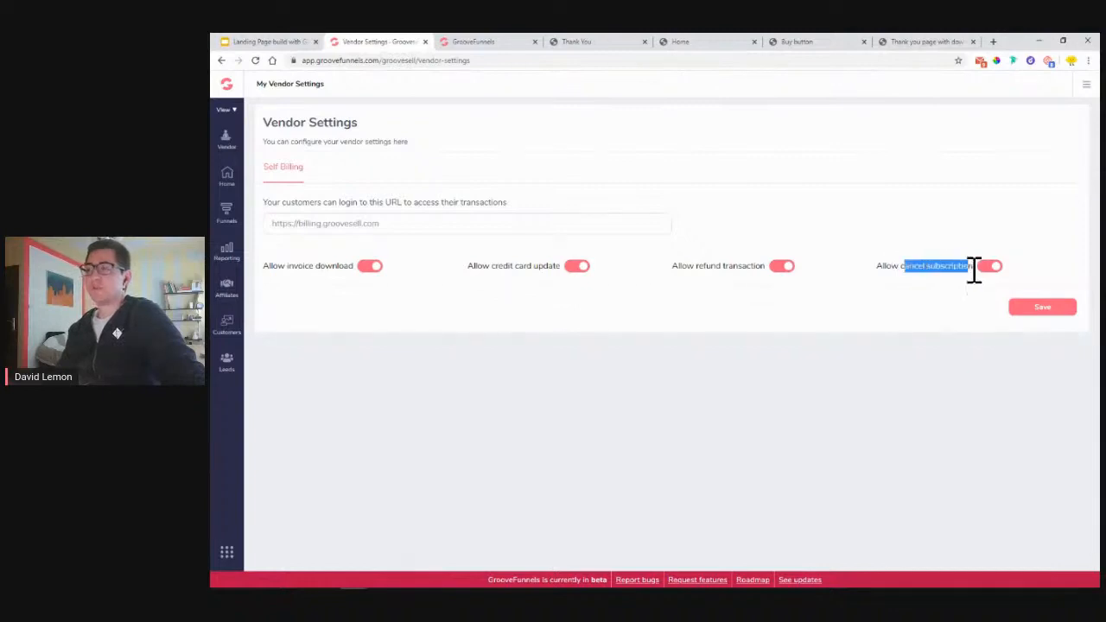
# - Save the self-billing settings and select the customer billing URL
pyautogui.click(816, 44)
pyautogui.click(731, 46)
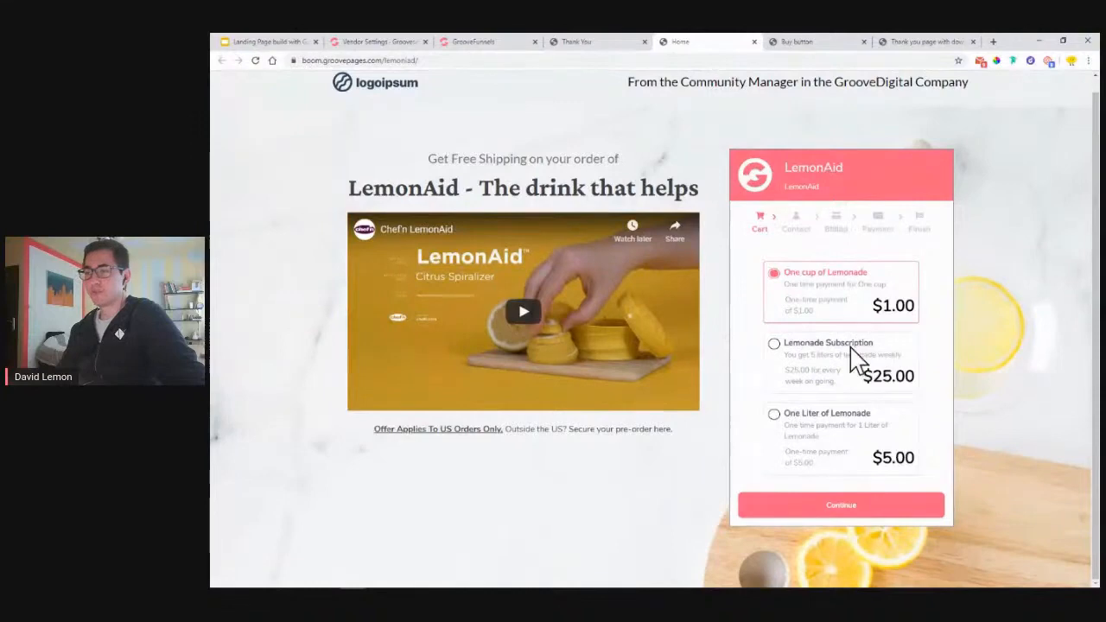
pyautogui.click(381, 42)
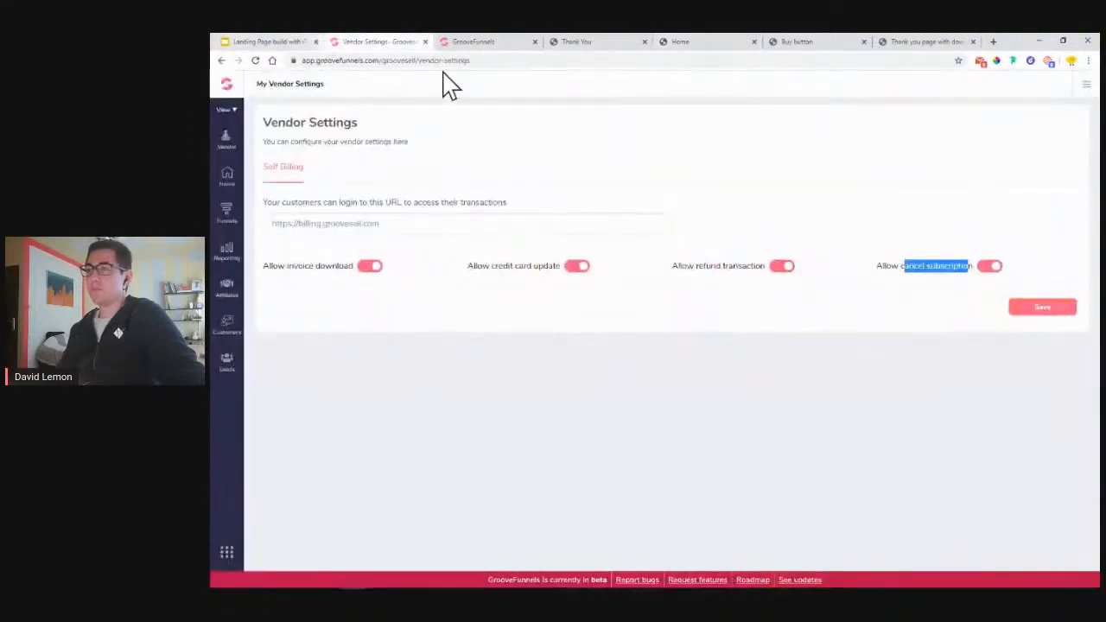
pyautogui.click(951, 299)
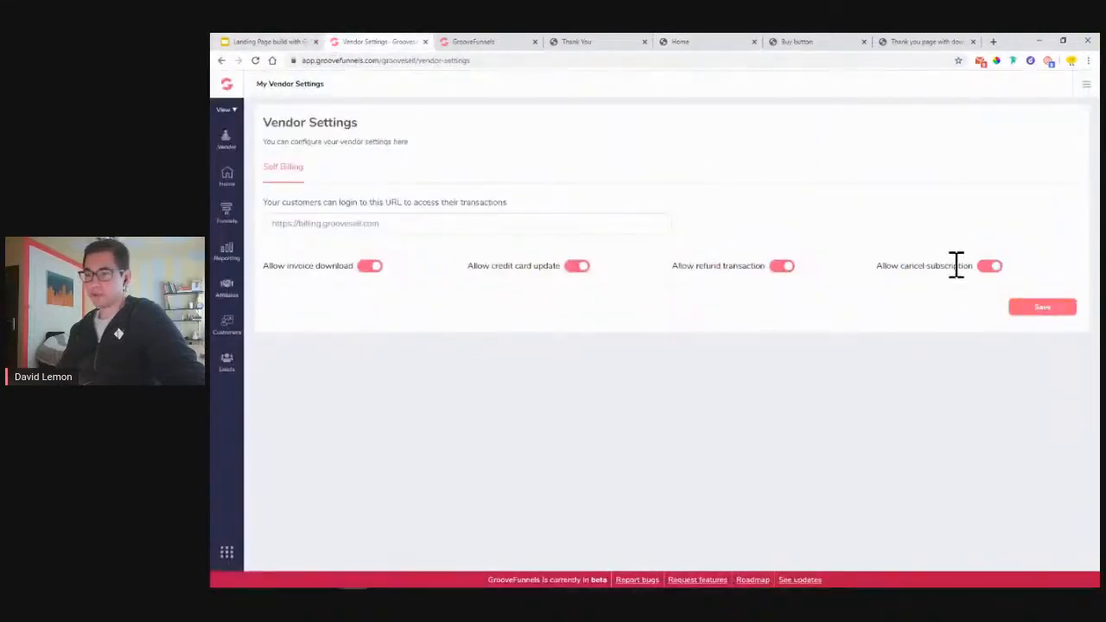
pyautogui.click(1037, 310)
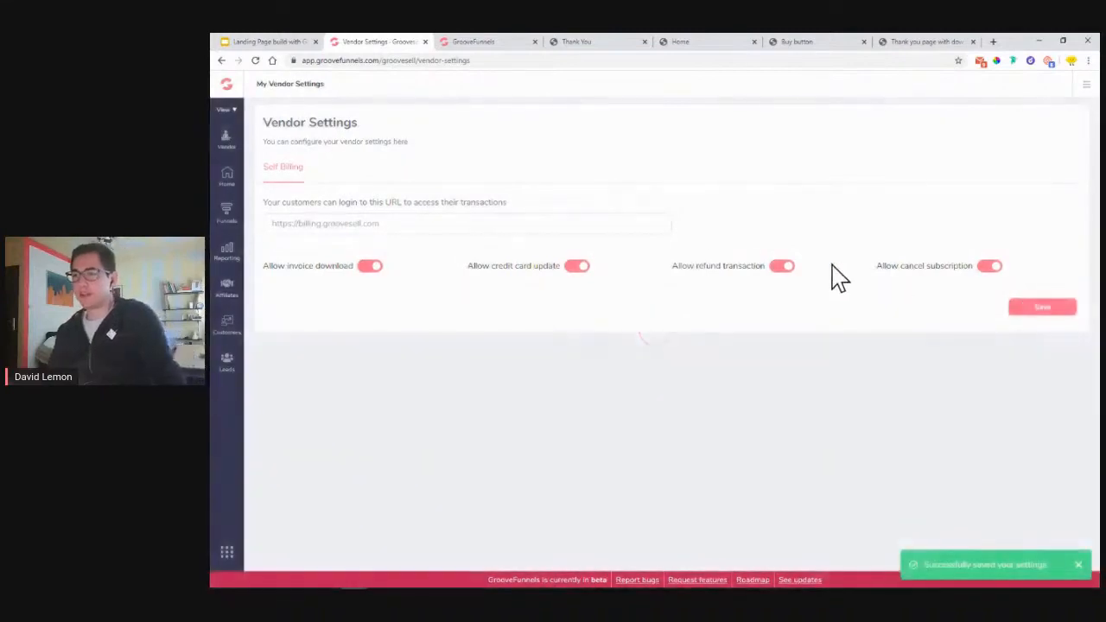
pyautogui.tripleClick(390, 226)
# - Open the customer billing portal in a new tab and email the portal login info
pyautogui.rightClick(346, 227)
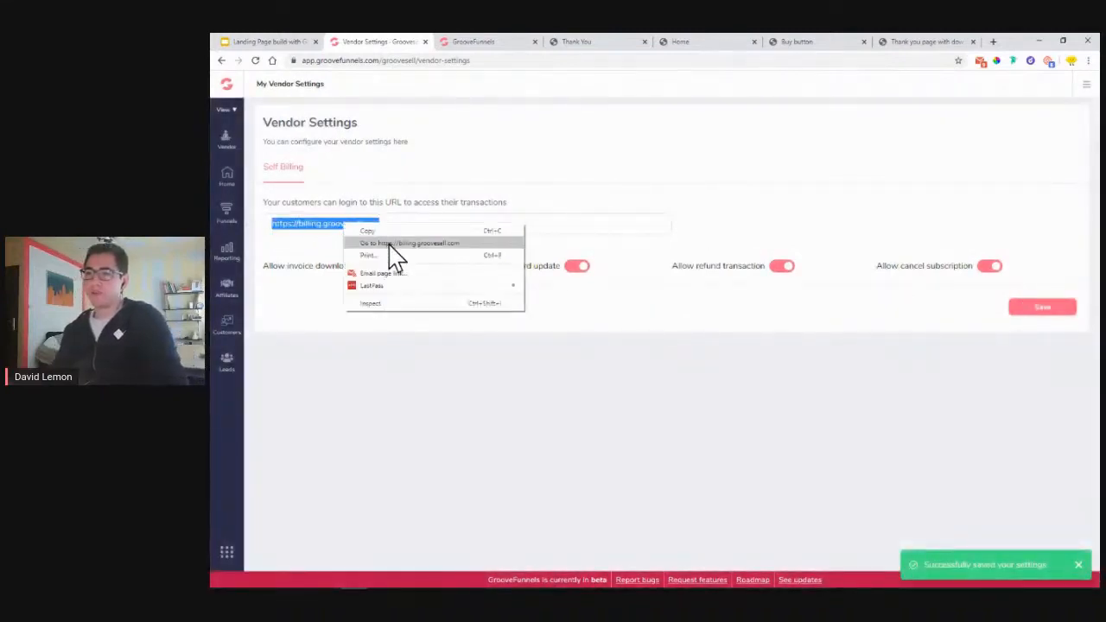
pyautogui.click(391, 243)
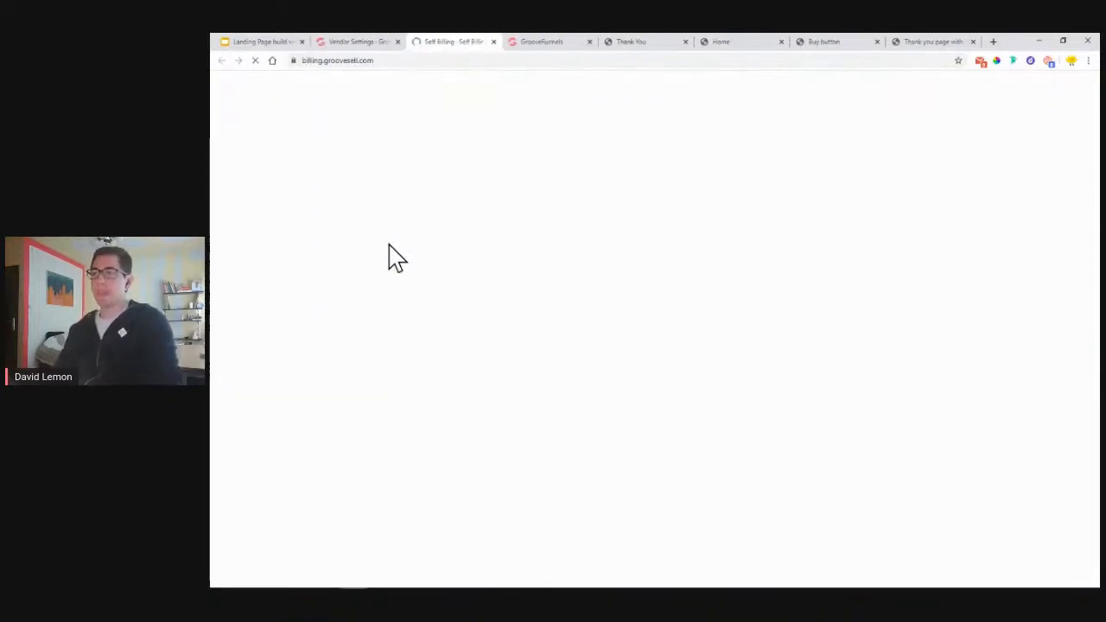
pyautogui.click(981, 64)
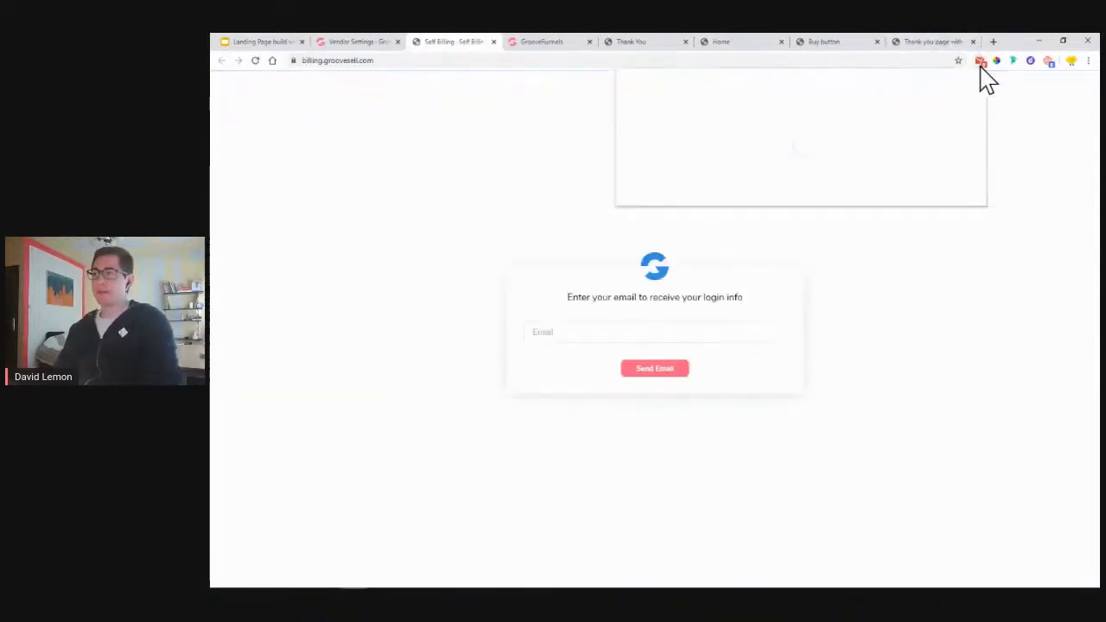
pyautogui.click(981, 64)
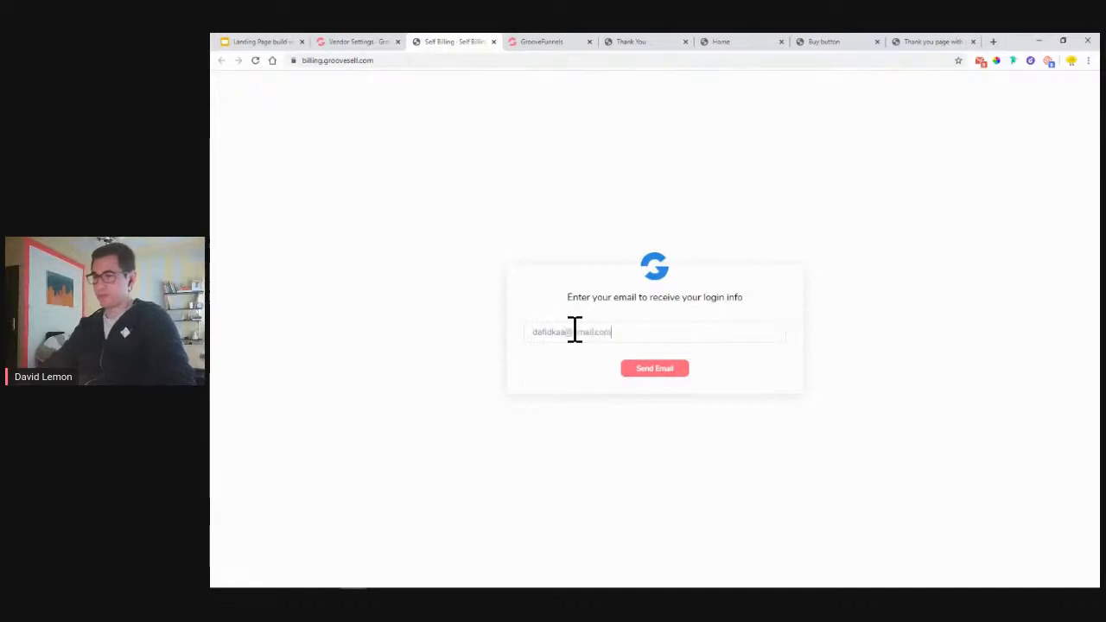
pyautogui.click(646, 372)
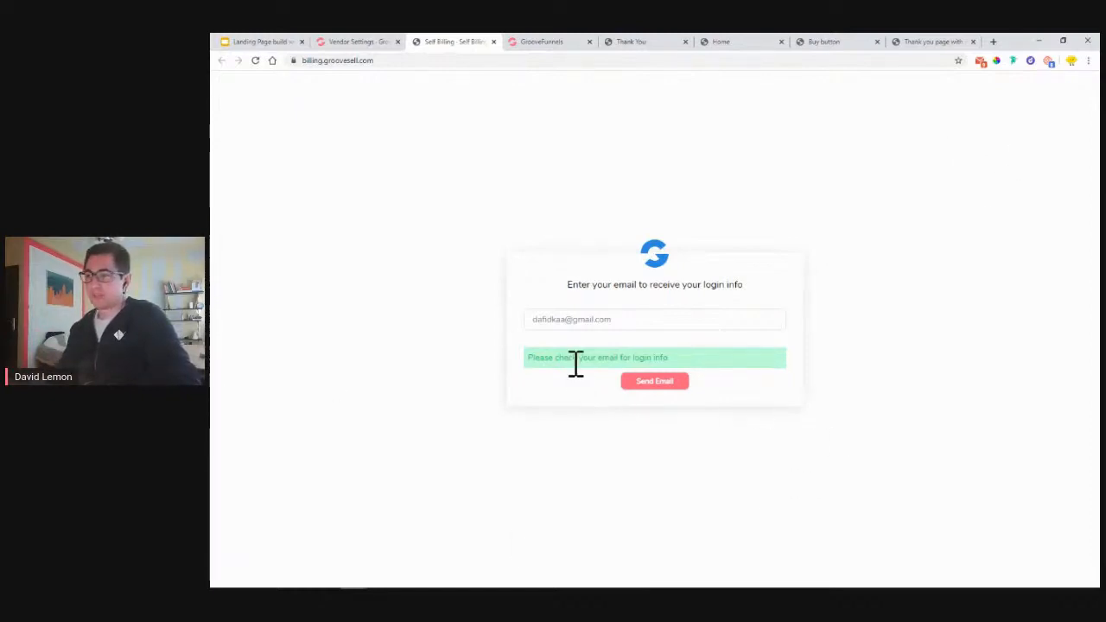
pyautogui.click(981, 63)
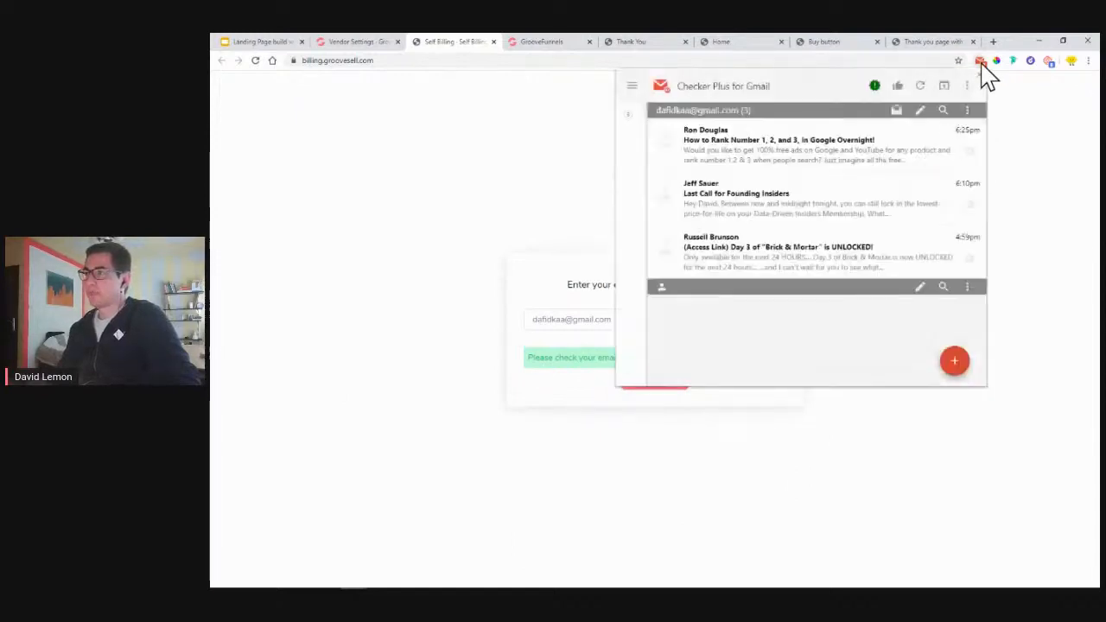
# - Refresh the inbox, open the Customer Portal Access email and follow its billing portal link
pyautogui.click(921, 86)
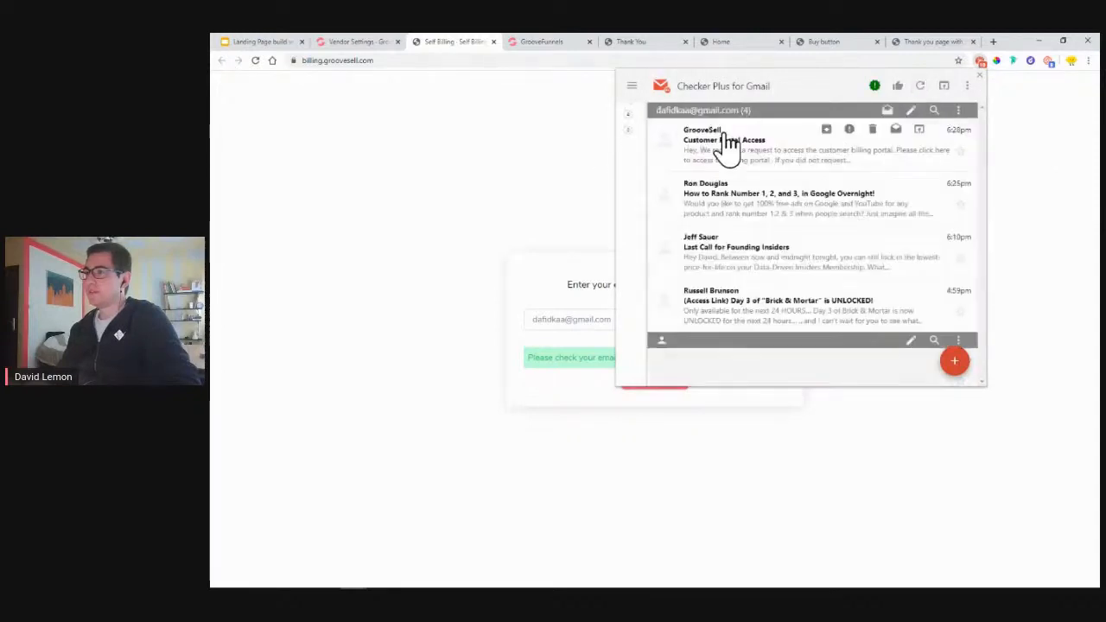
pyautogui.click(731, 154)
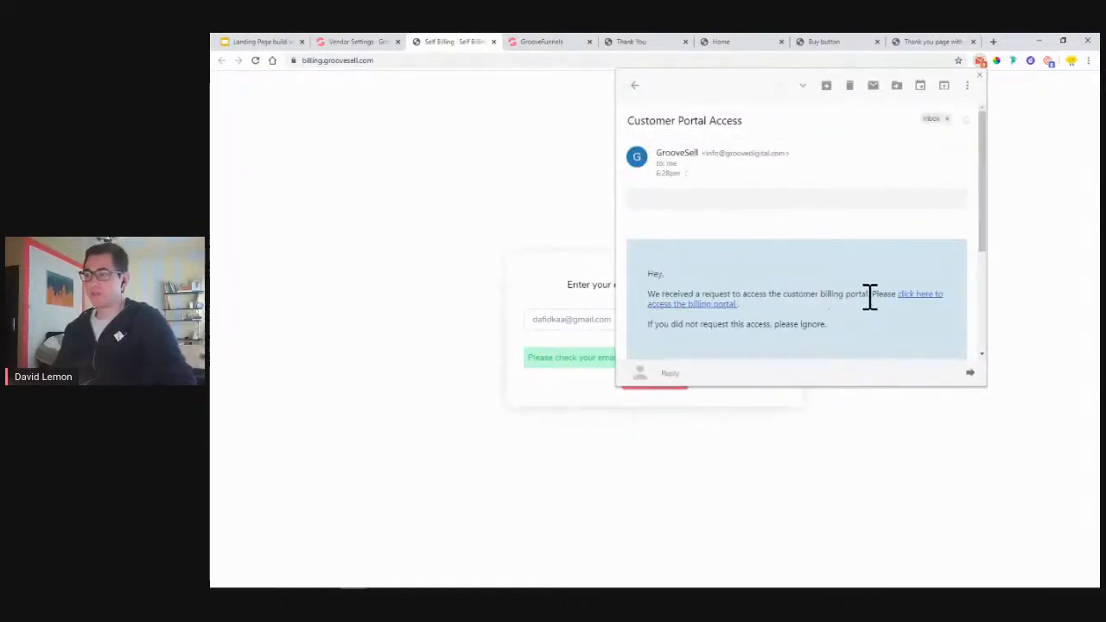
pyautogui.click(678, 316)
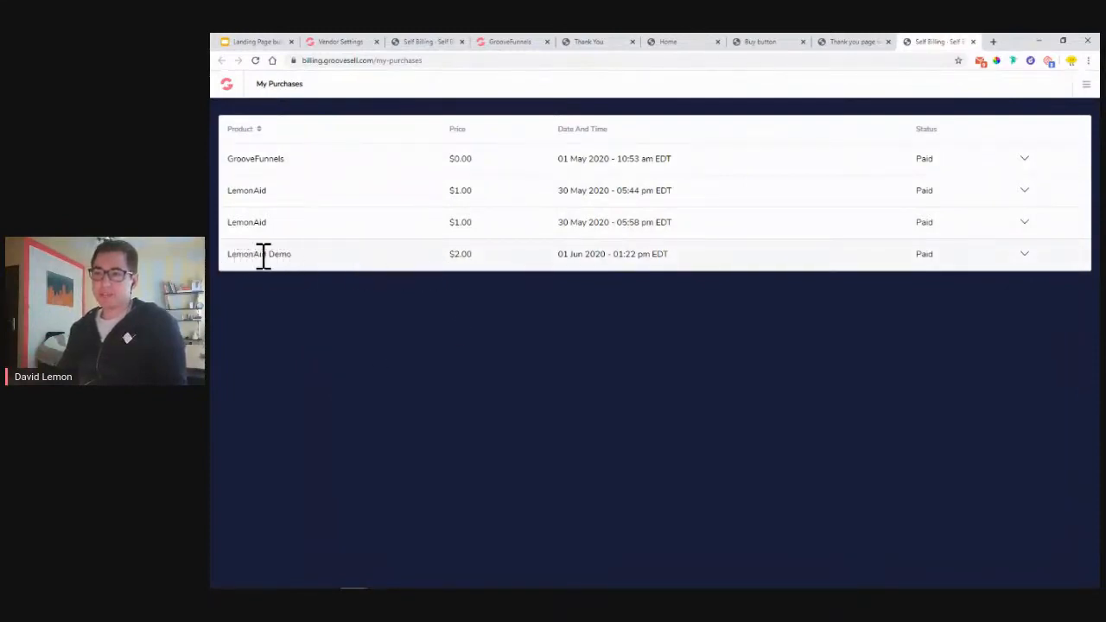
# - Expand the LemonAid Demo $2.00 purchase details and save its invoice PDF
pyautogui.moveTo(233, 255); pyautogui.dragTo(266, 257)
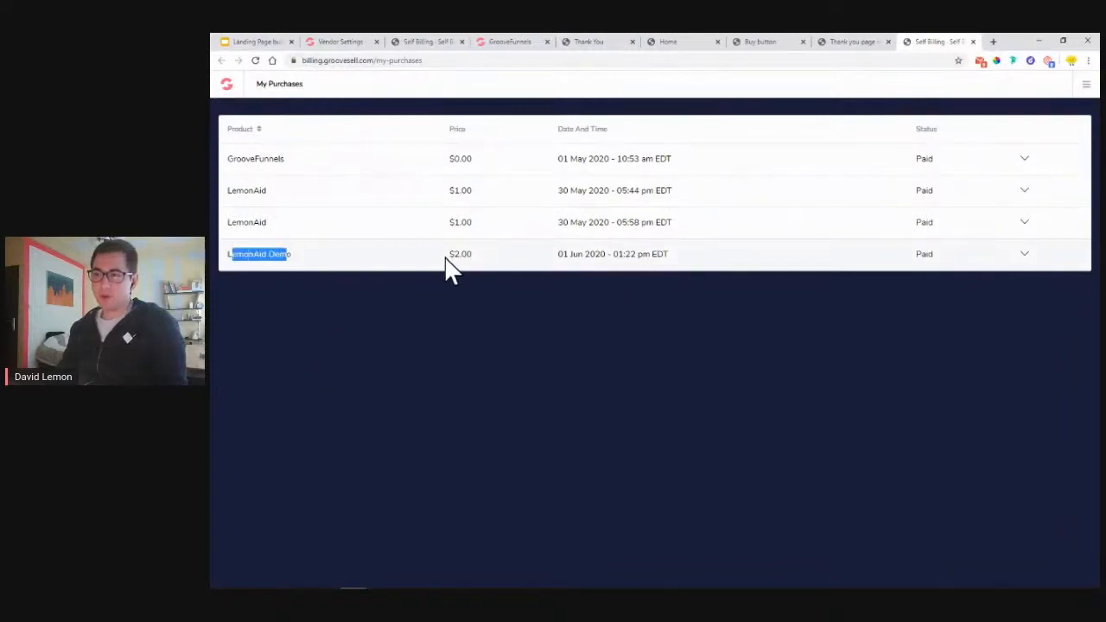
pyautogui.moveTo(444, 254); pyautogui.dragTo(481, 254)
pyautogui.moveTo(908, 258)
pyautogui.mouseDown()
pyautogui.moveTo(934, 257)
pyautogui.moveTo(903, 256)
pyautogui.mouseUp()
pyautogui.click(1026, 256)
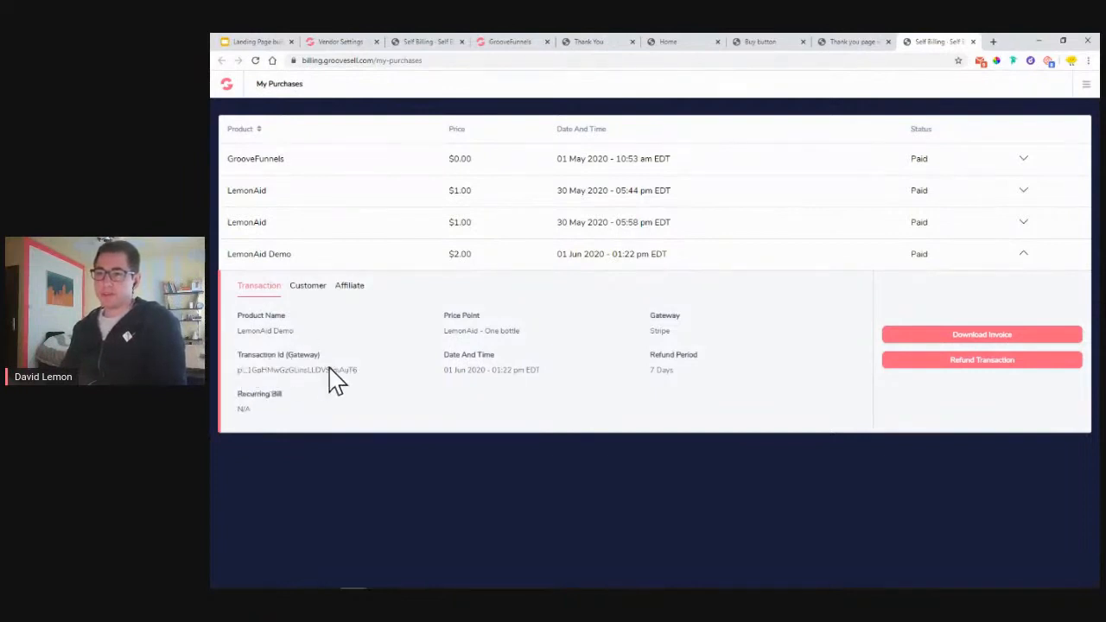
pyautogui.click(983, 350)
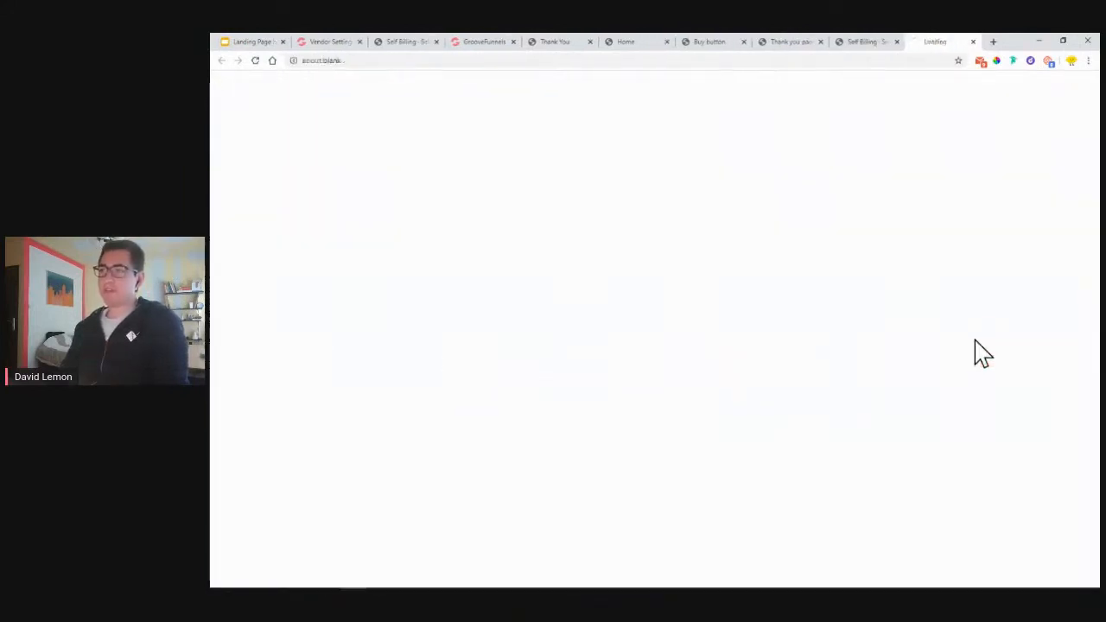
pyautogui.click(576, 293)
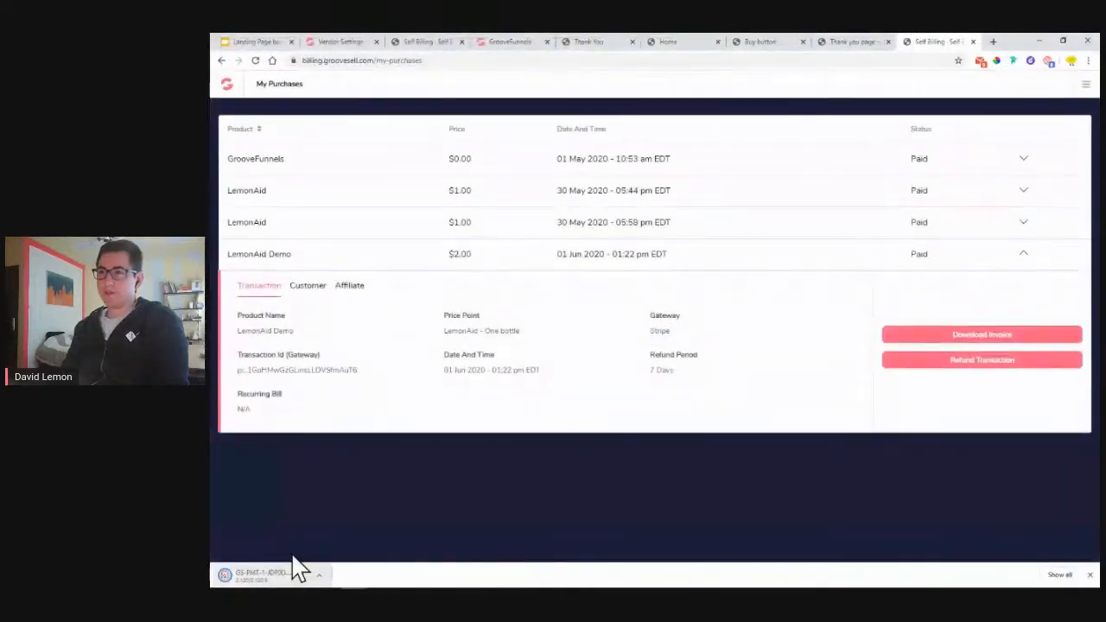
# - Open the downloaded LemonAid Demo receipt PDF, check the product line, and close it
pyautogui.click(292, 560)
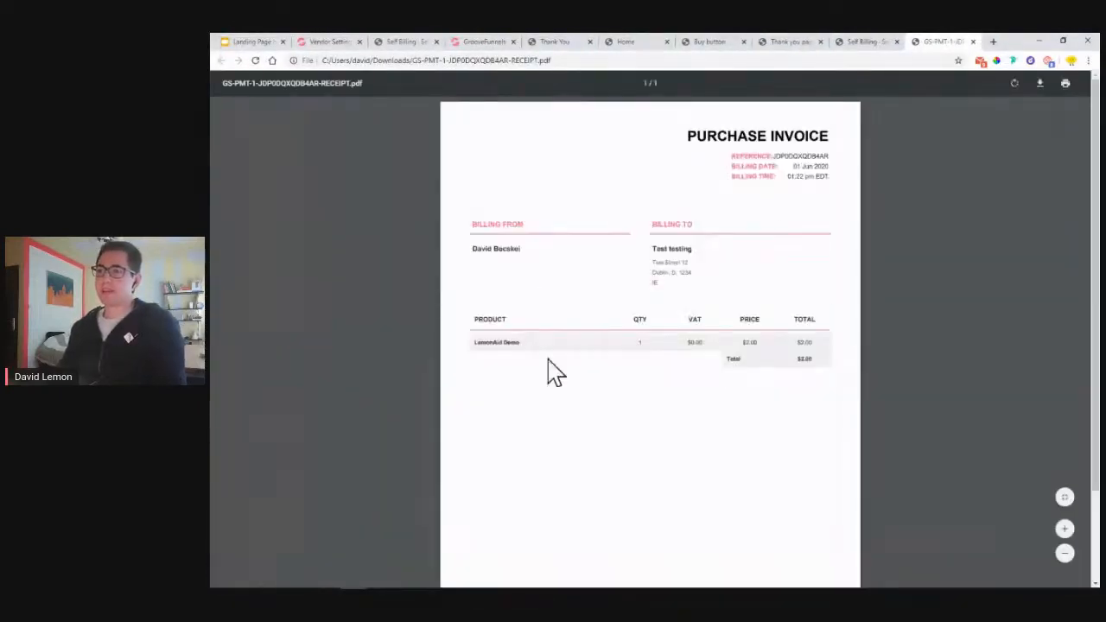
pyautogui.moveTo(475, 343); pyautogui.dragTo(534, 350)
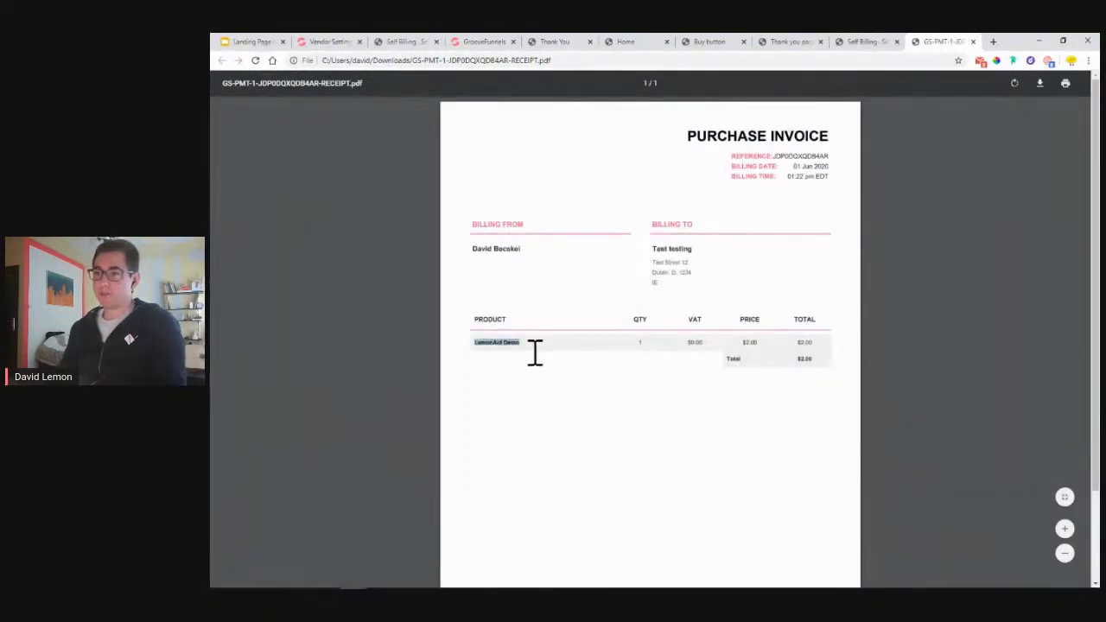
pyautogui.click(799, 358)
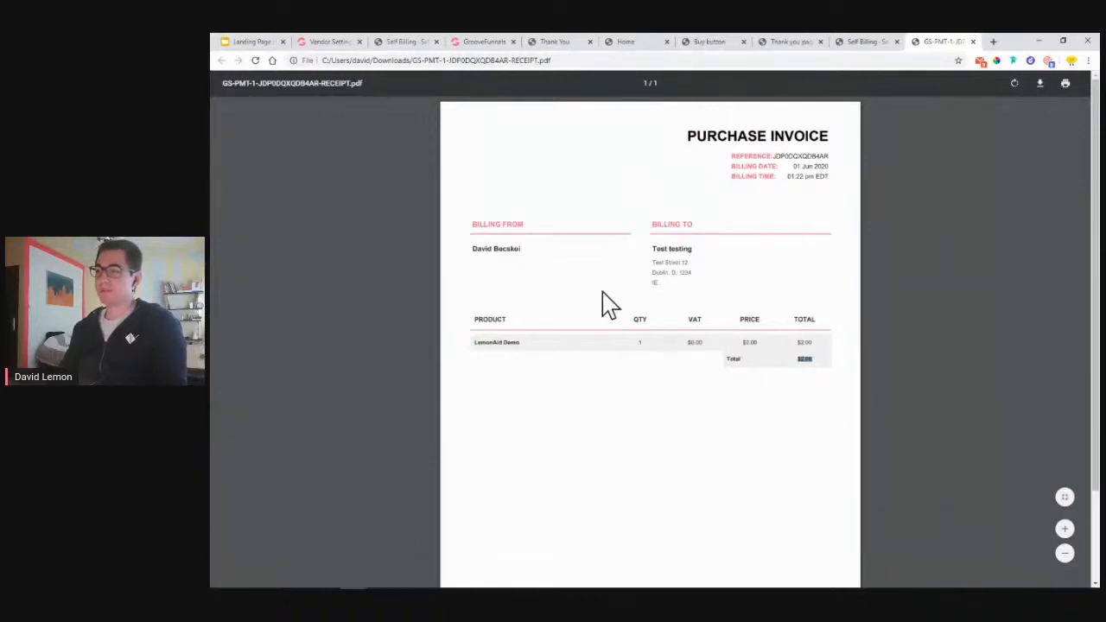
pyautogui.click(974, 42)
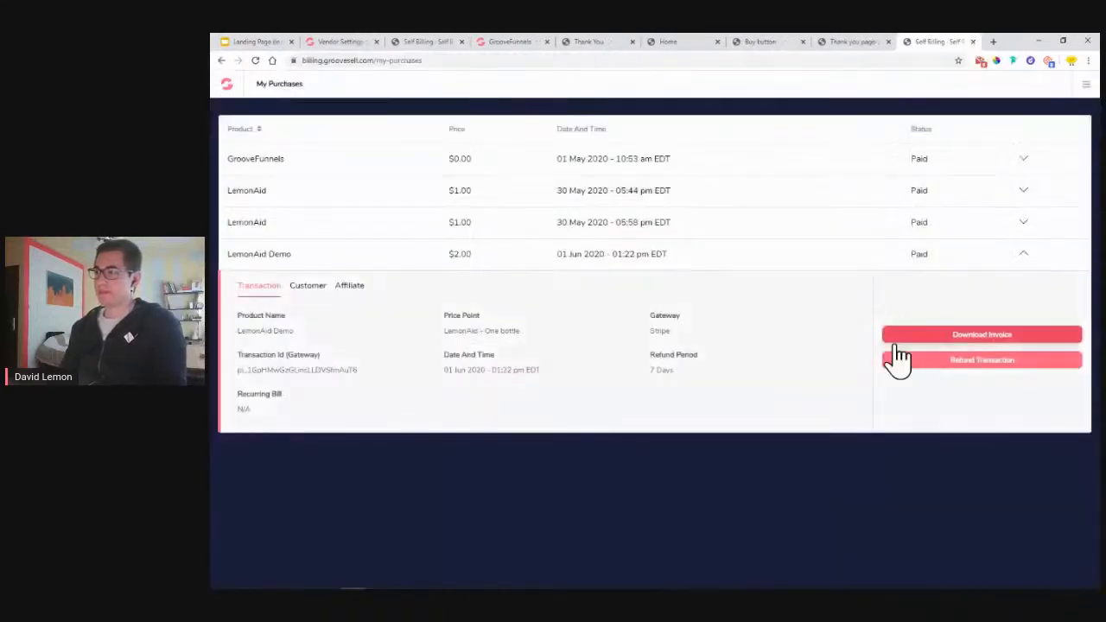
# - Review LemonAid Demo's customer and affiliate details, noting the empty affiliate email and username
pyautogui.click(307, 286)
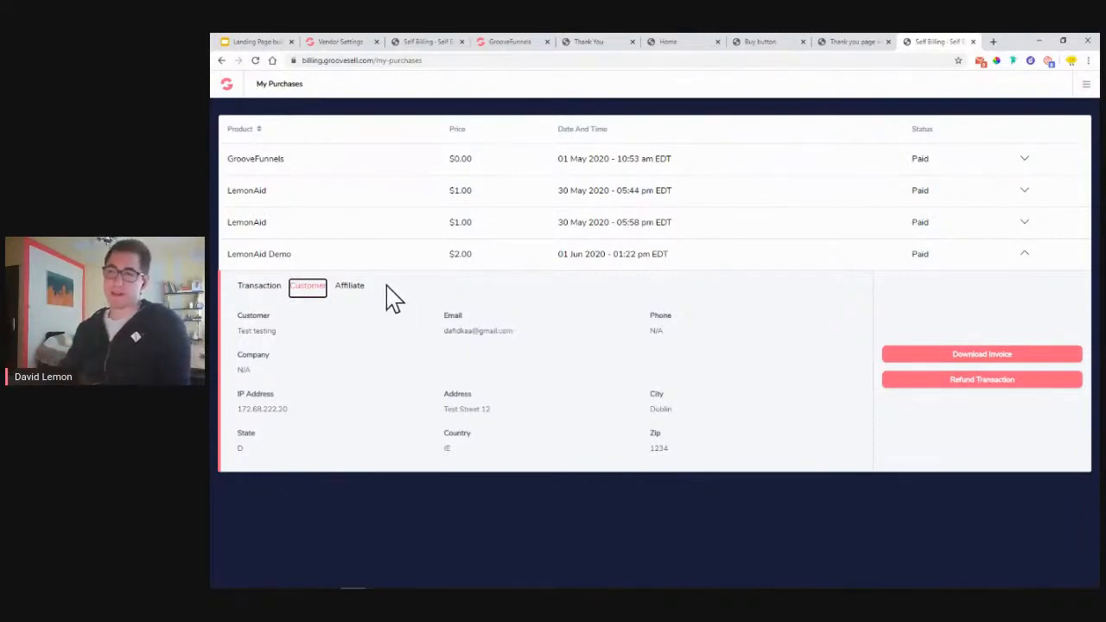
pyautogui.click(351, 287)
pyautogui.moveTo(233, 331); pyautogui.dragTo(432, 337)
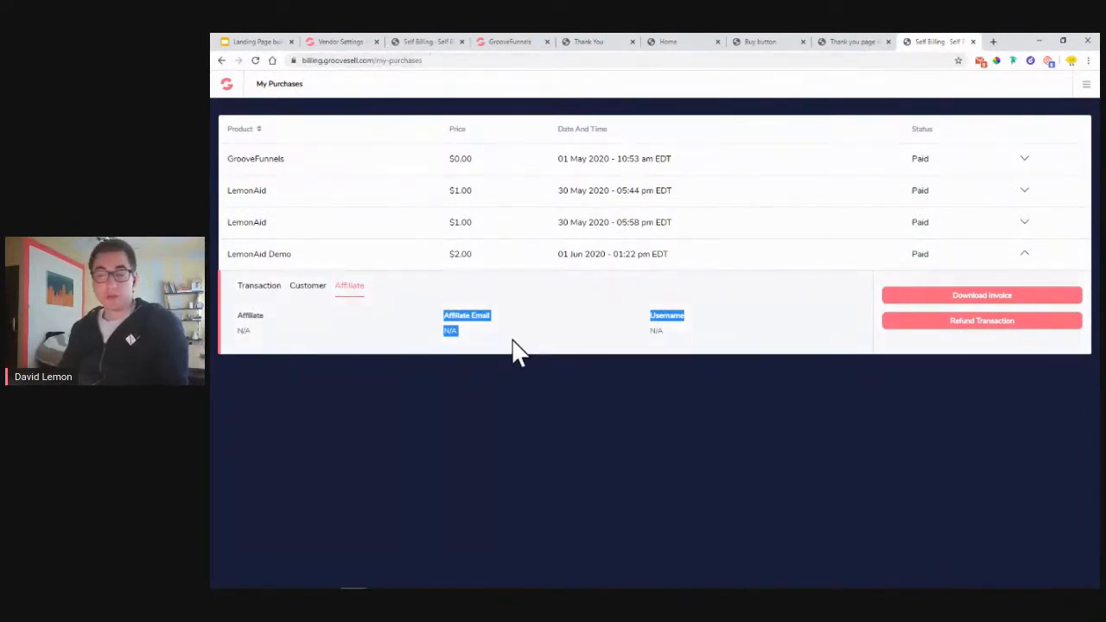
# - Expand the GrooveFunnels purchase and inspect its FREE transaction ID in the Transaction tab
pyautogui.click(1022, 159)
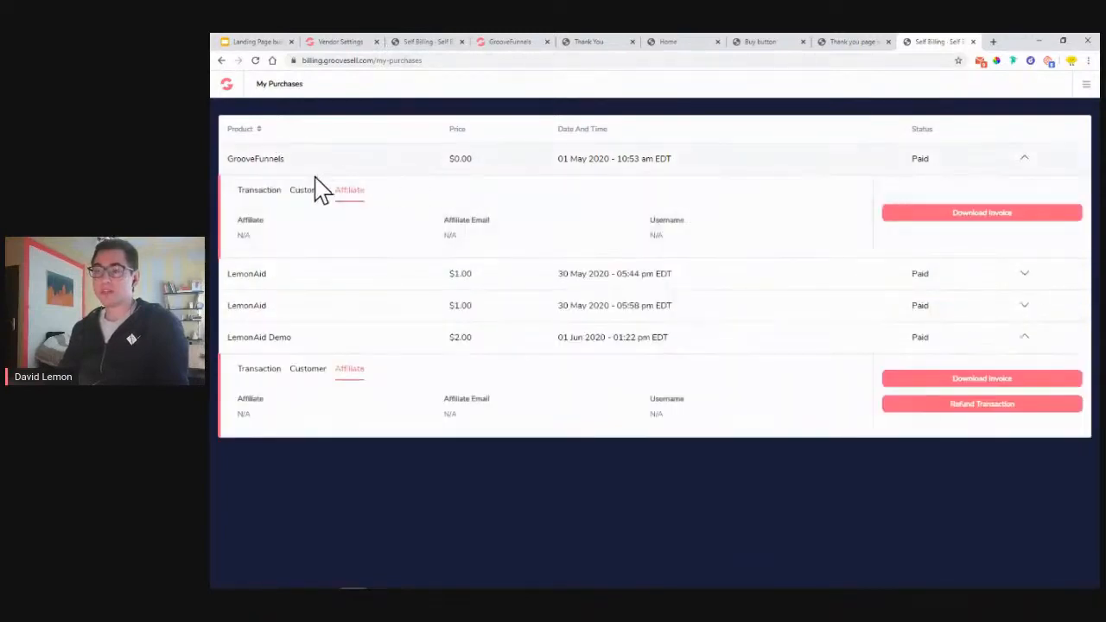
pyautogui.click(273, 194)
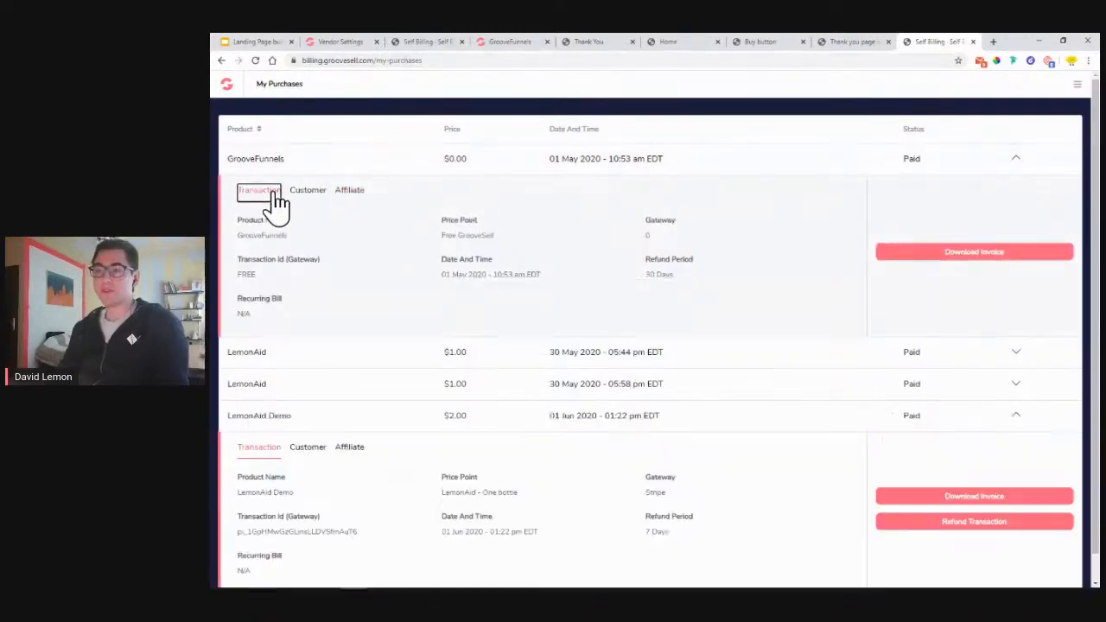
pyautogui.doubleClick(237, 277)
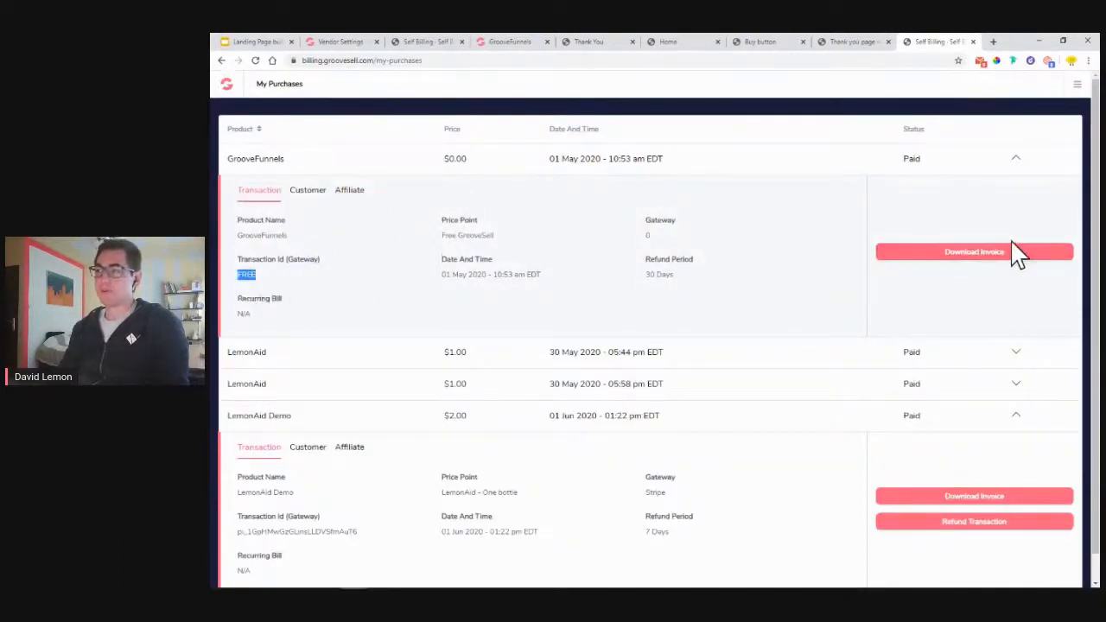
# - Collapse the GrooveFunnels and LemonAid Demo rows and return to the presentation
pyautogui.click(1017, 159)
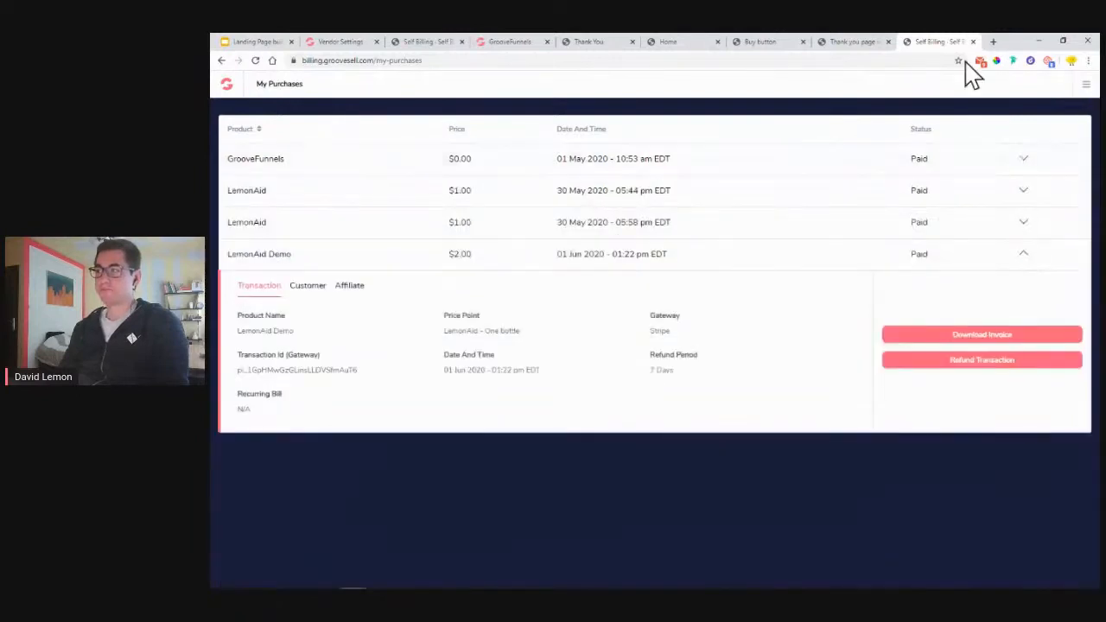
pyautogui.click(1026, 254)
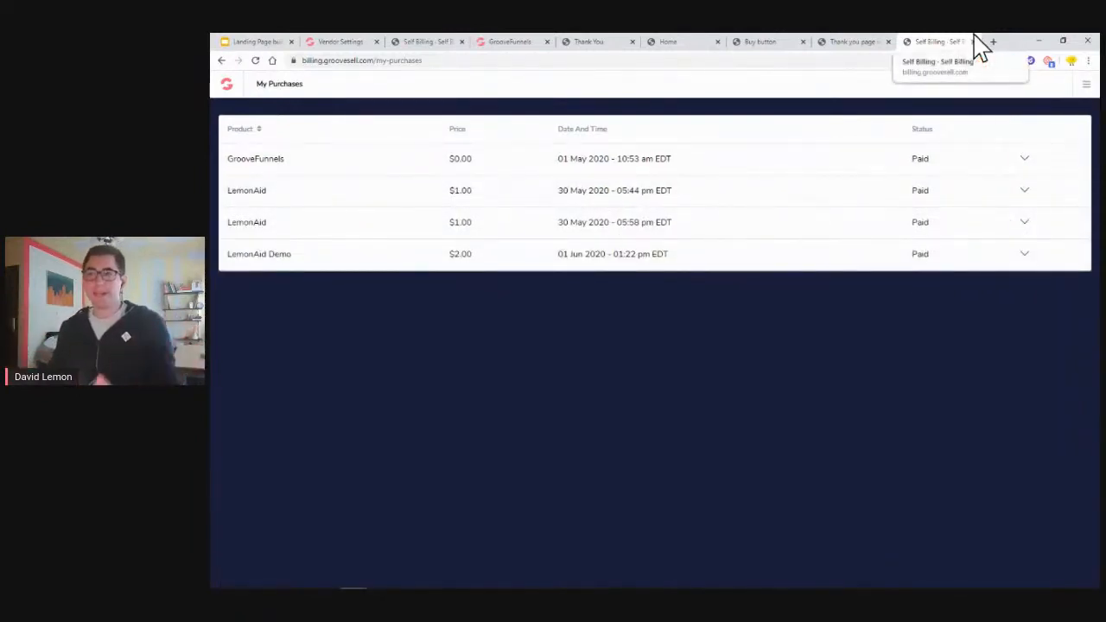
pyautogui.click(216, 40)
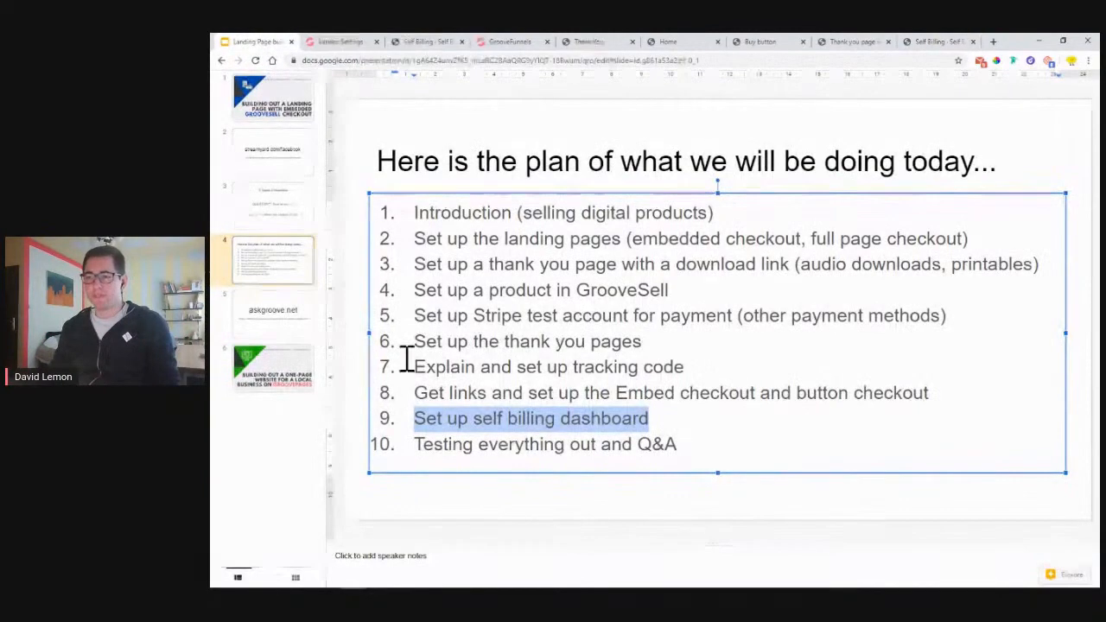
# - Highlight the Q&A, testing-everything and Set up self billing dashboard items on the plan slide
pyautogui.moveTo(643, 448); pyautogui.dragTo(684, 450)
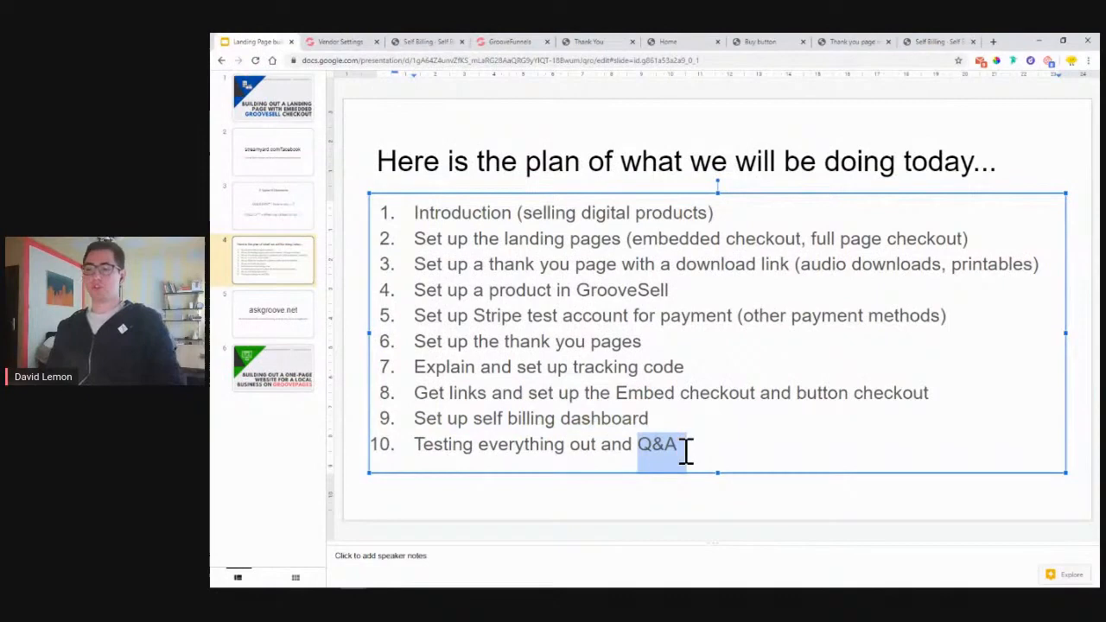
pyautogui.moveTo(424, 447); pyautogui.dragTo(553, 451)
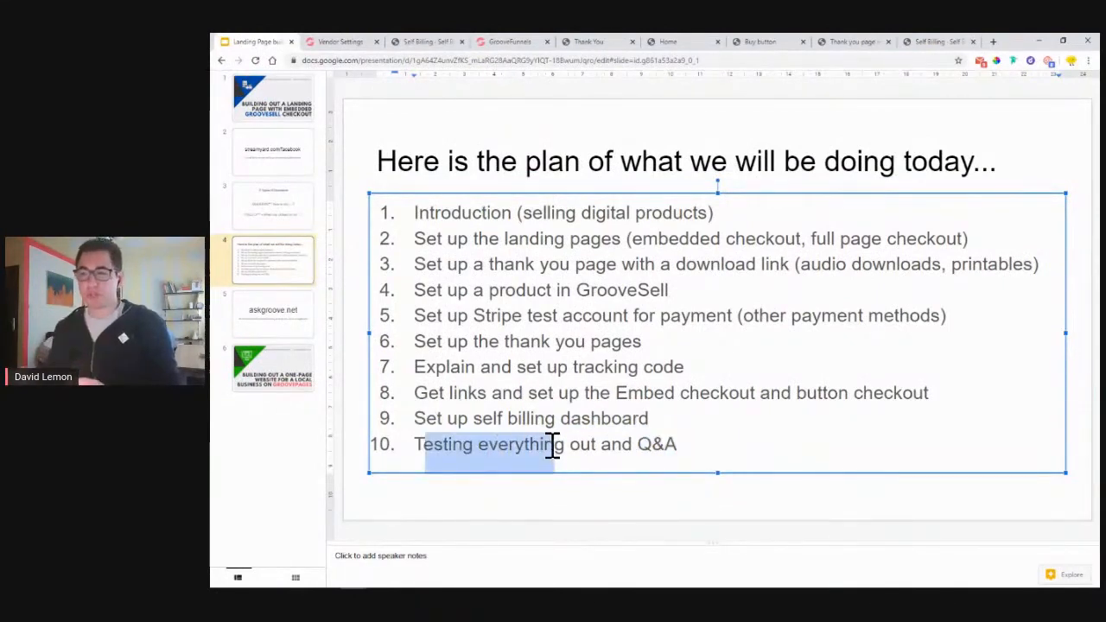
pyautogui.moveTo(415, 419); pyautogui.dragTo(653, 423)
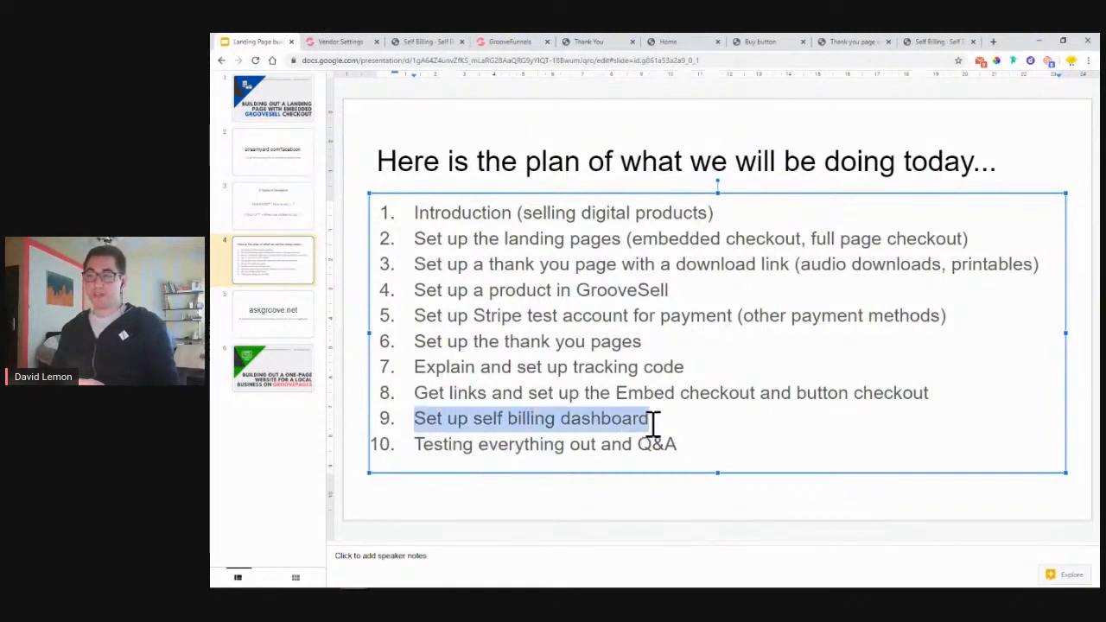